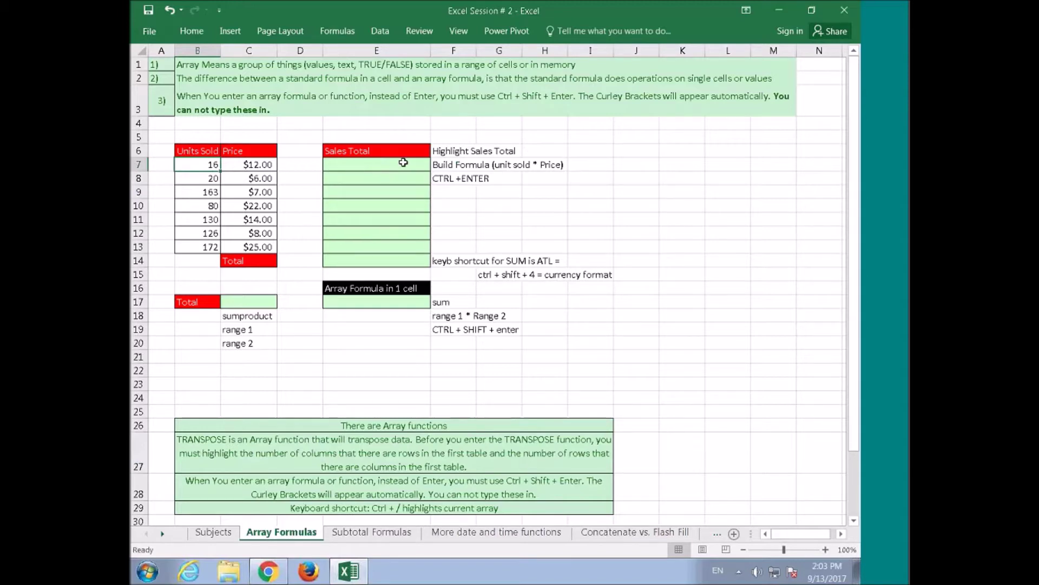
# Step: Enter =B7*C7 in E7 and fill it down, then undo the fill
pyautogui.click(385, 163)
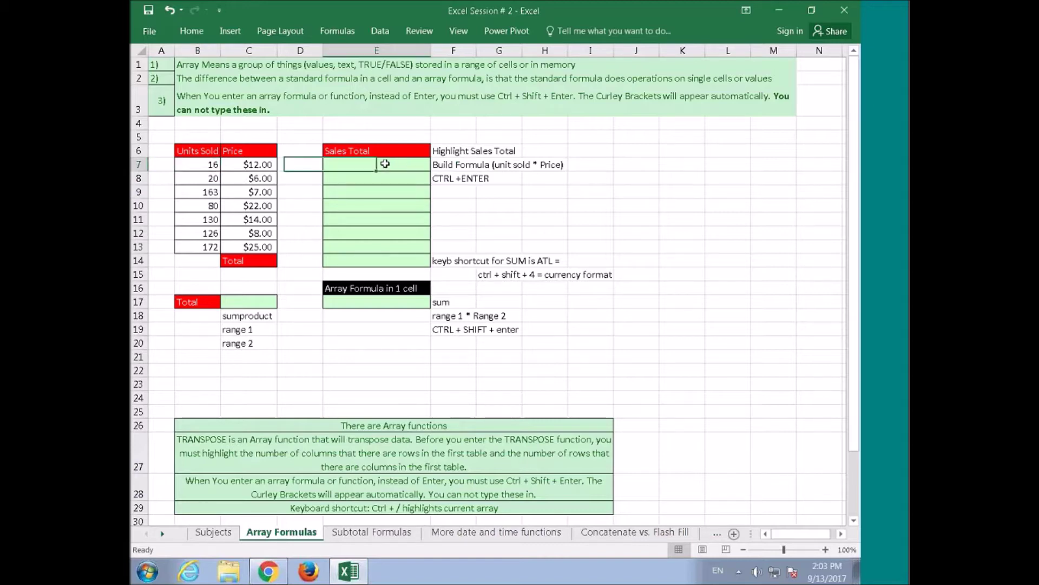
pyautogui.write('=')
pyautogui.click(198, 165)
pyautogui.write('*')
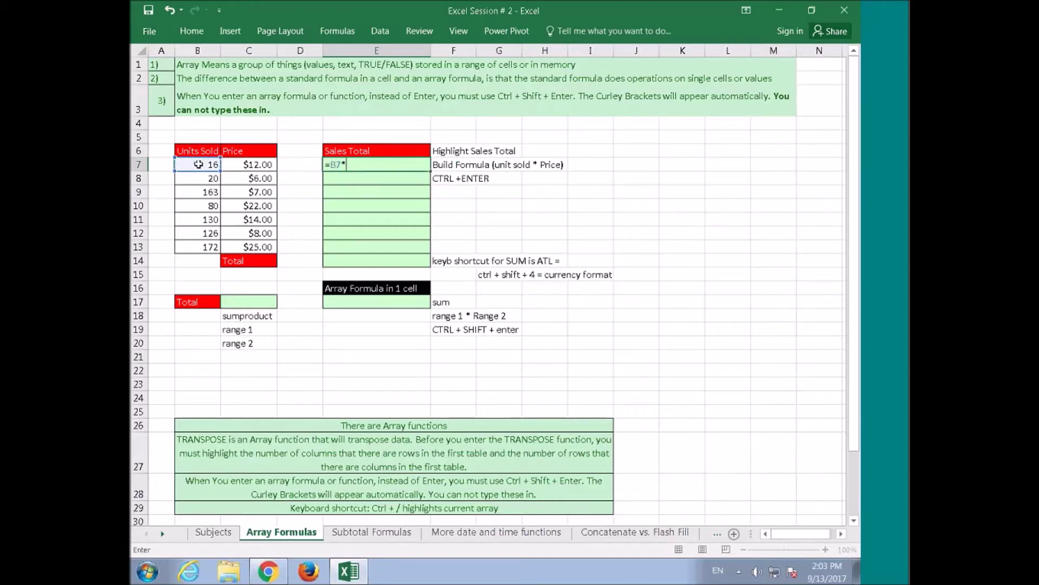
pyautogui.click(250, 165)
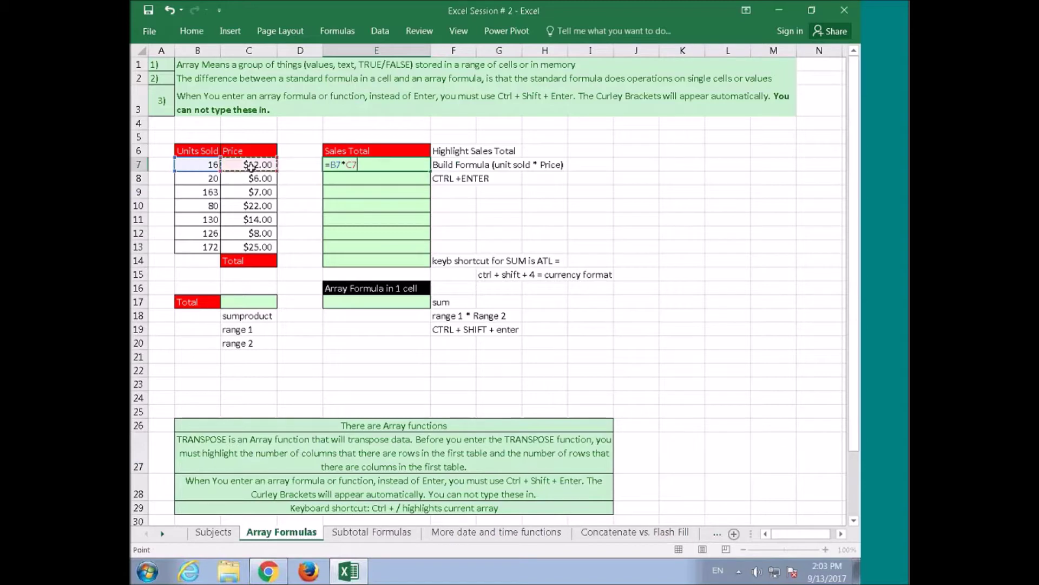
pyautogui.hotkey('ctrl', 'Return')
pyautogui.moveTo(431, 172); pyautogui.dragTo(426, 272)
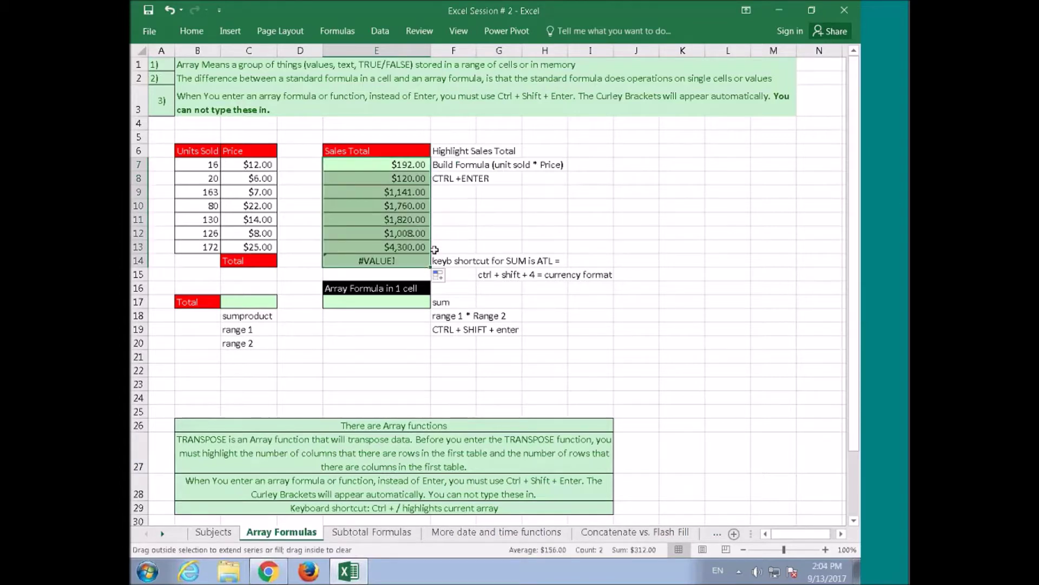
pyautogui.hotkey('ctrl', 'z')
pyautogui.hotkey('ctrl', 'z')
pyautogui.hotkey('ctrl', 'z')
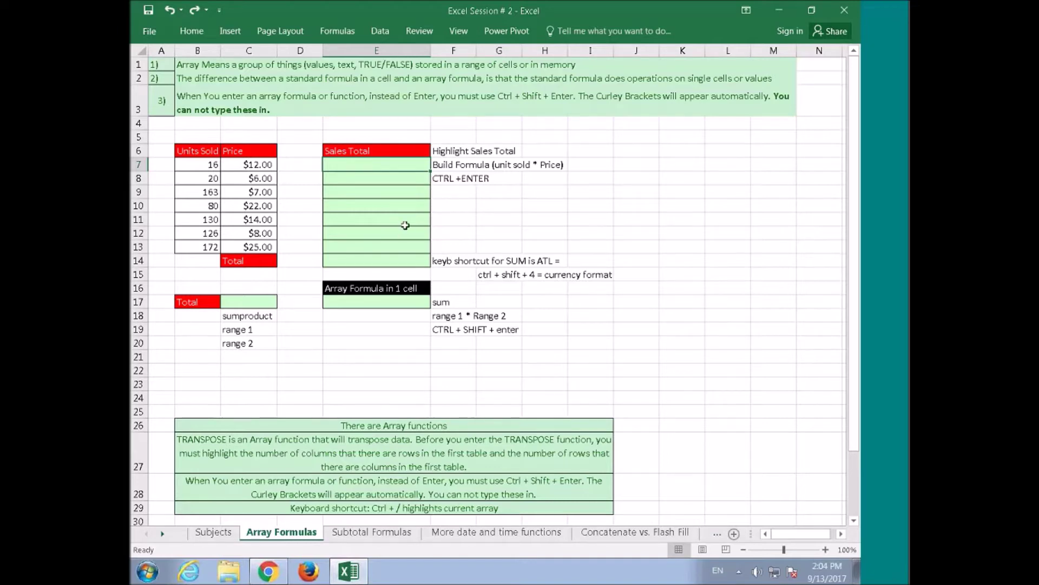
# Step: Enter =B7*C7 into all of E7:E13 at once, giving $192.00 to $4,300.00
pyautogui.moveTo(398, 179); pyautogui.dragTo(401, 247)
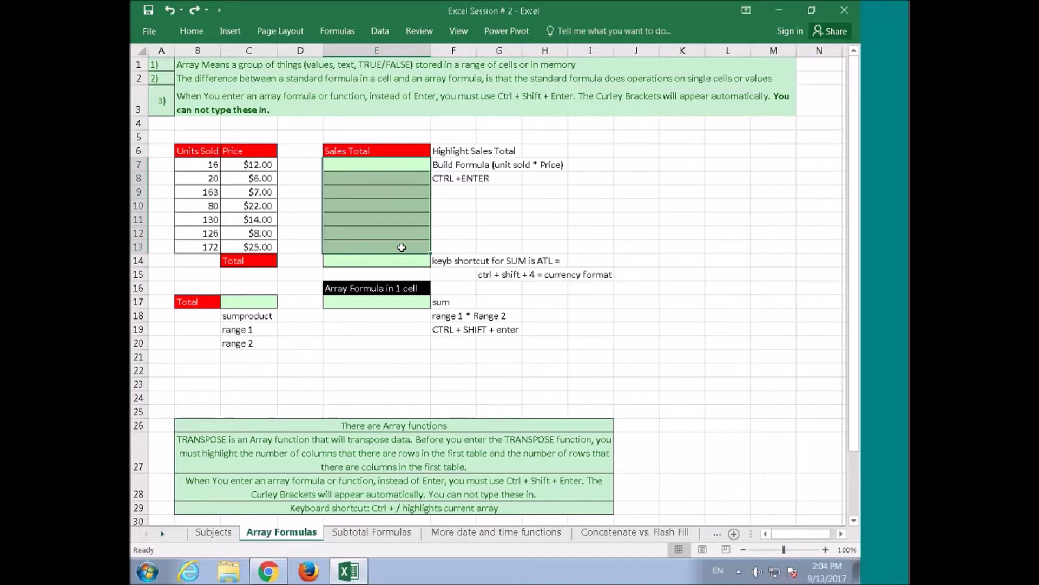
pyautogui.press('Delete')
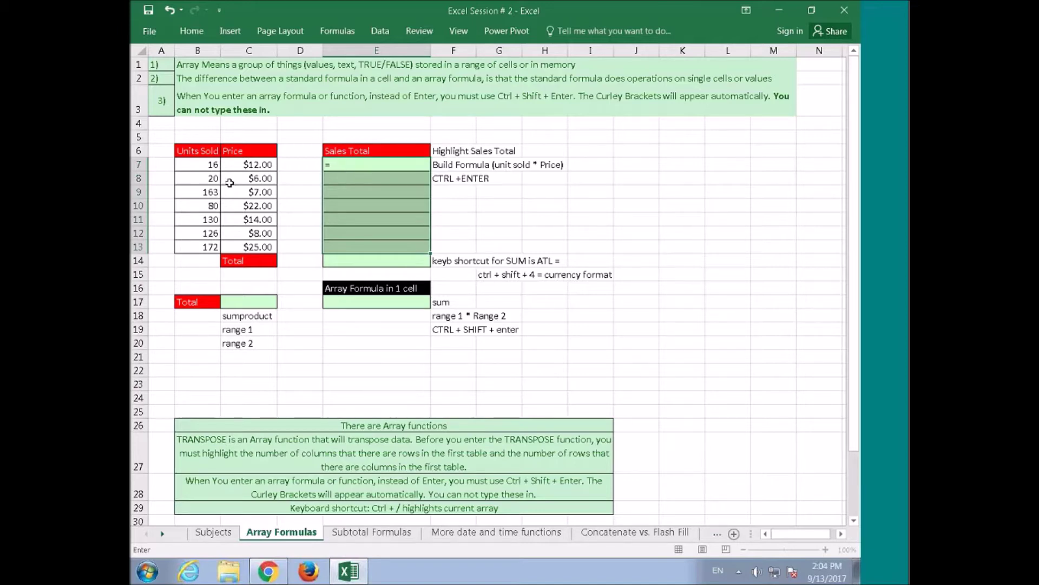
pyautogui.click(203, 168)
pyautogui.write('*')
pyautogui.click(252, 164)
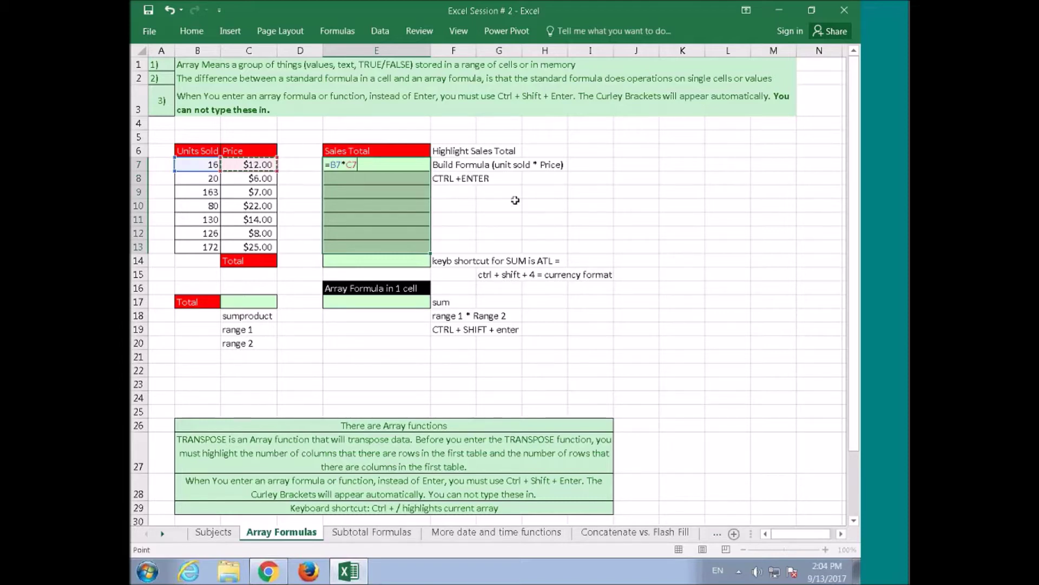
pyautogui.hotkey('ctrl', 'Return')
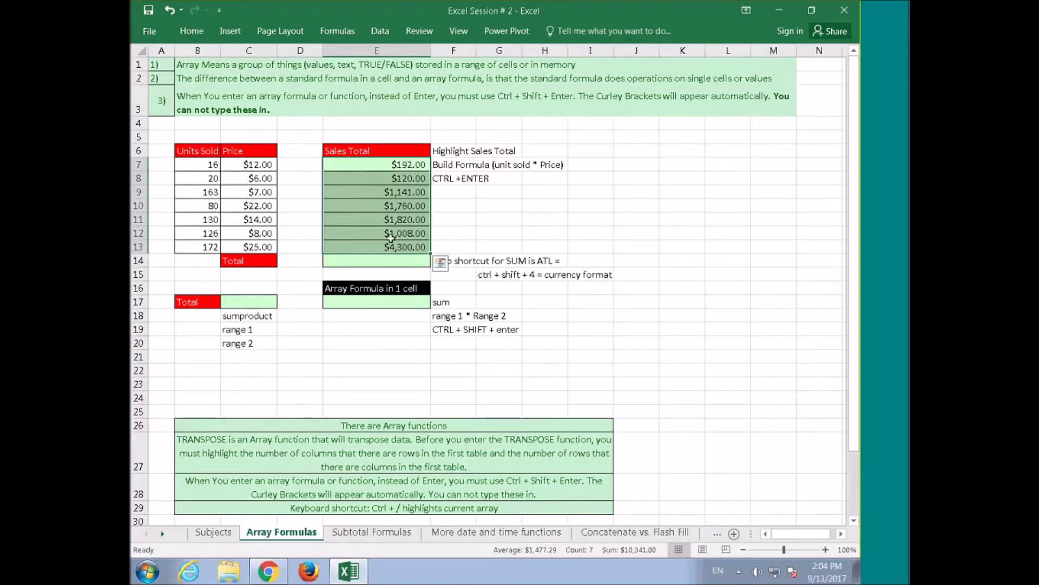
pyautogui.click(389, 260)
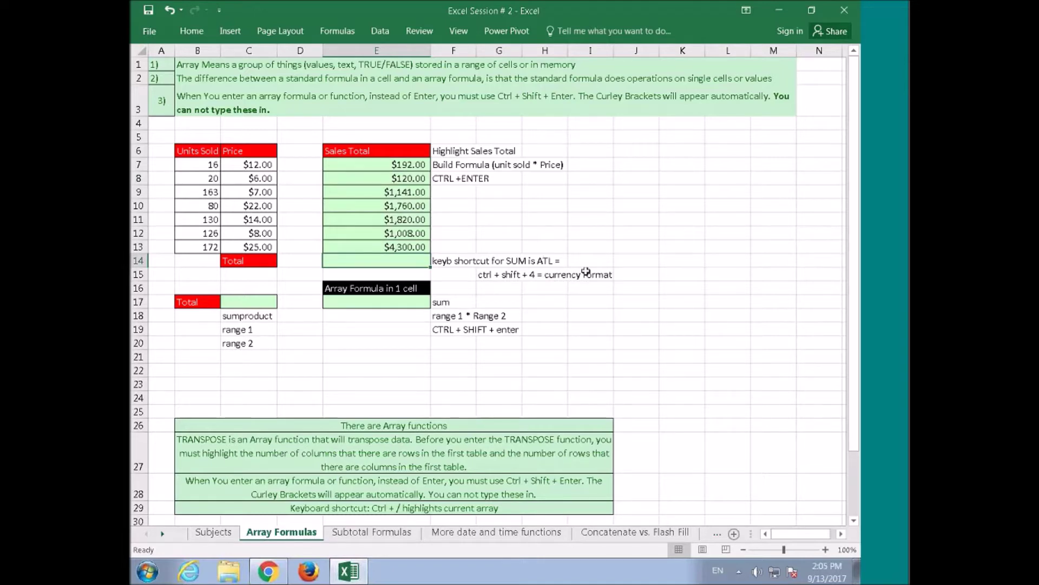
# Step: AutoSum the Sales Total column into E14, giving $10,341.00
pyautogui.hotkey('alt', '=')
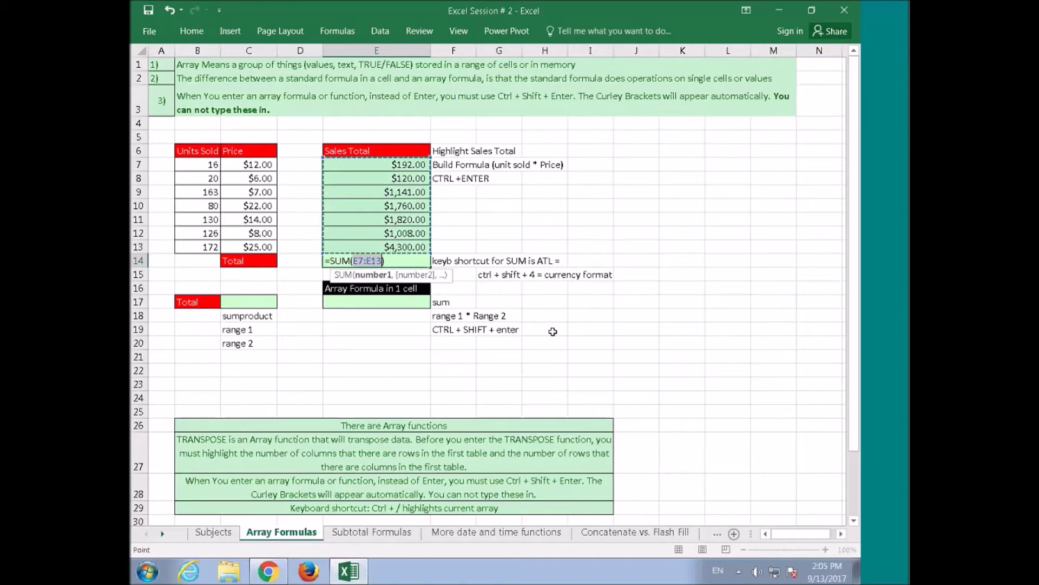
pyautogui.press('Return')
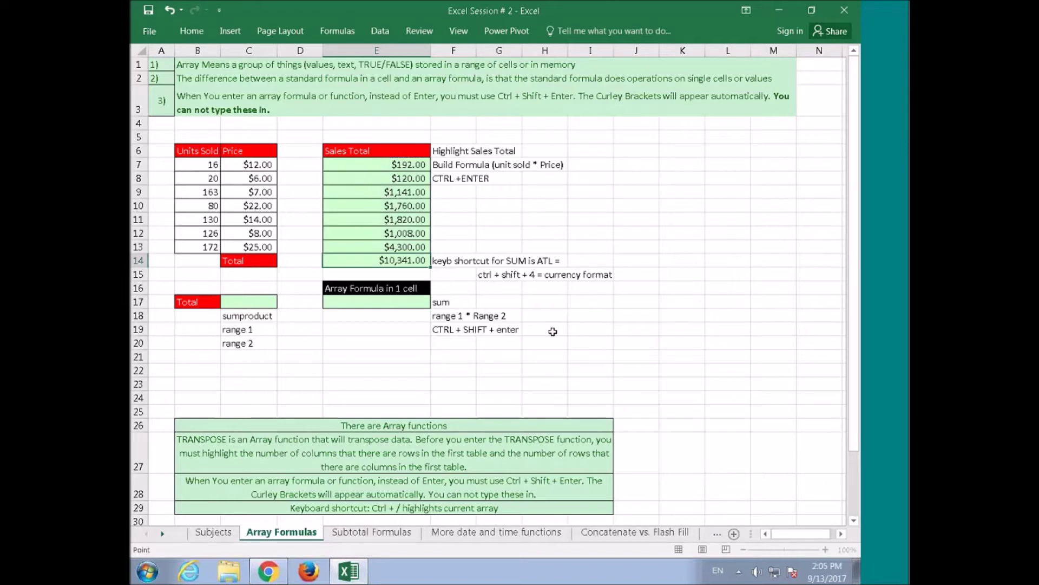
pyautogui.press('Up')
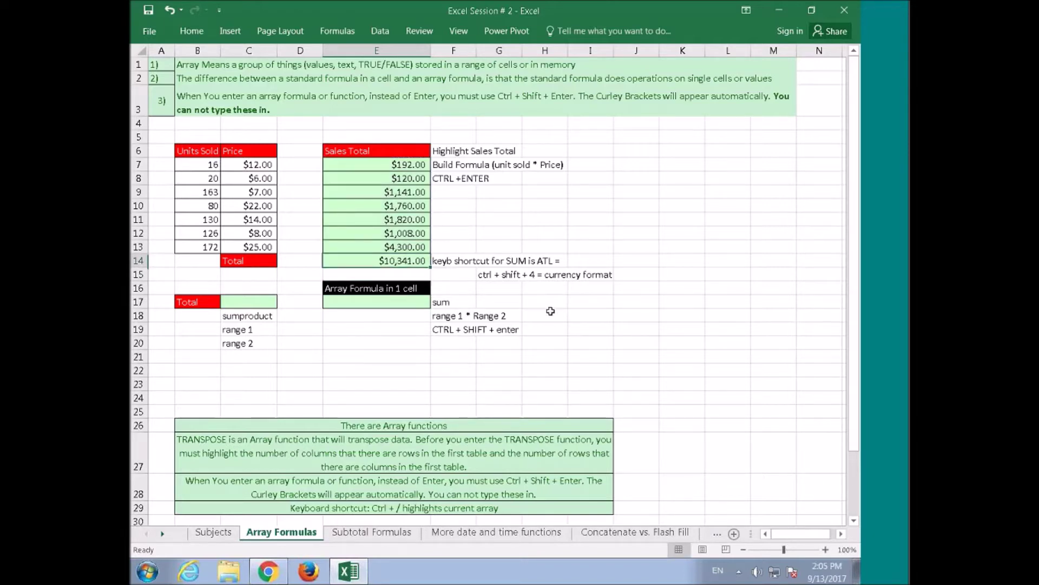
pyautogui.press('Down')
pyautogui.press('Down')
pyautogui.press('Down')
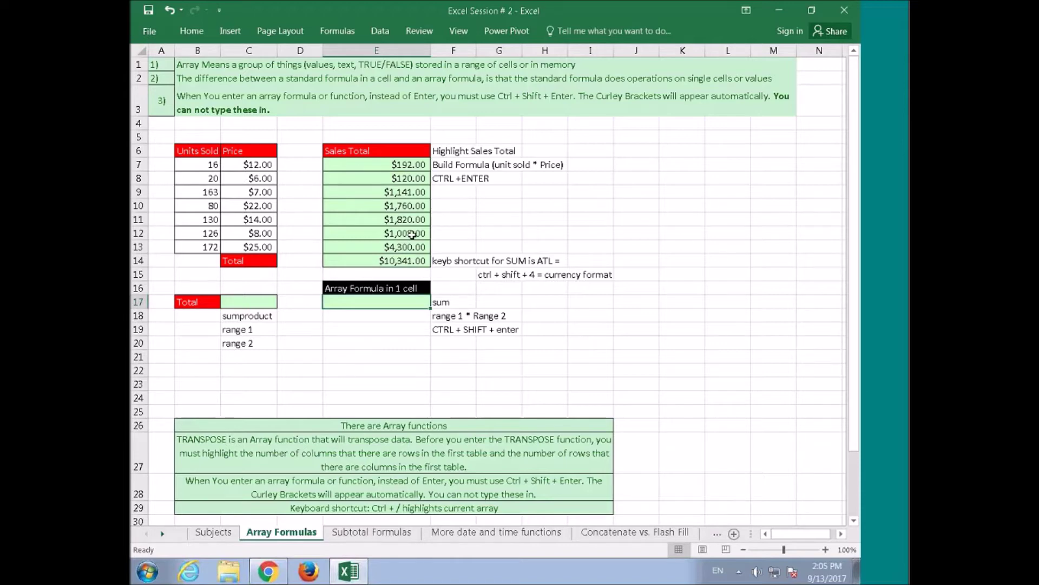
pyautogui.write('=')
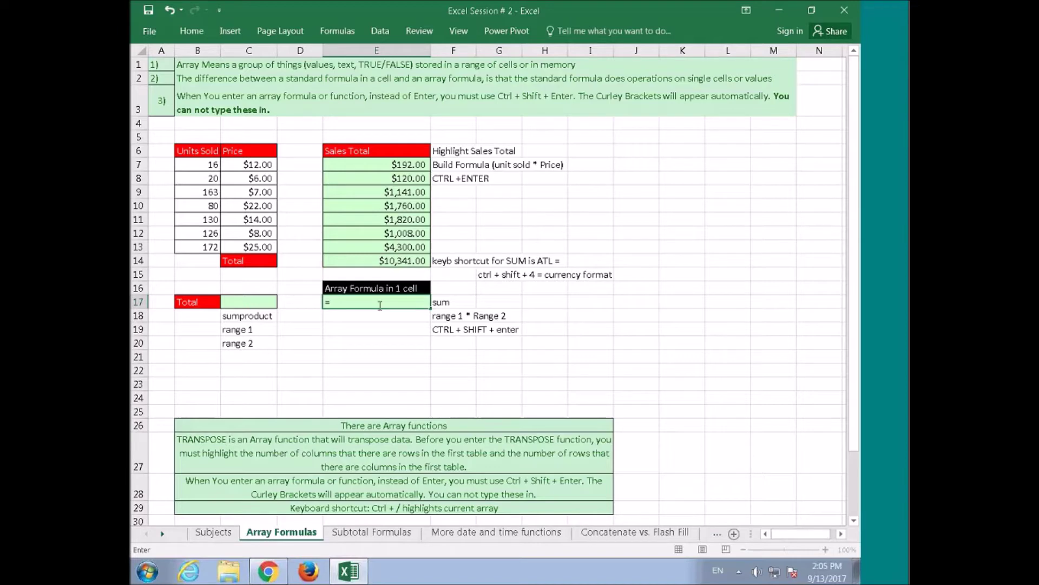
# Step: Enter =SUM(B7:B13*C7:C13) in E17 as an array formula and format it as currency
pyautogui.write('sum')
pyautogui.press('Tab')
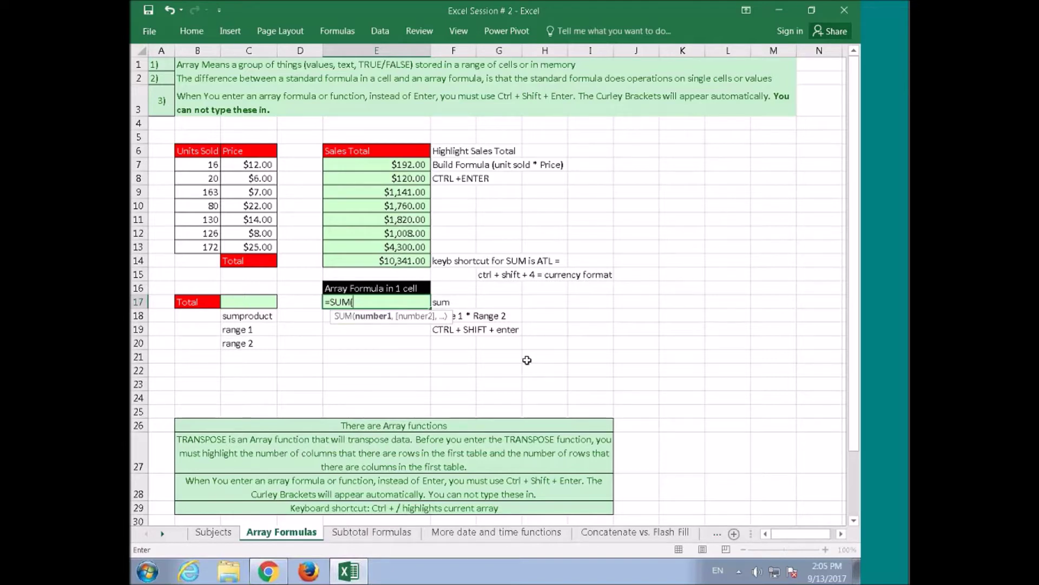
pyautogui.moveTo(211, 164); pyautogui.dragTo(211, 247)
pyautogui.write('*')
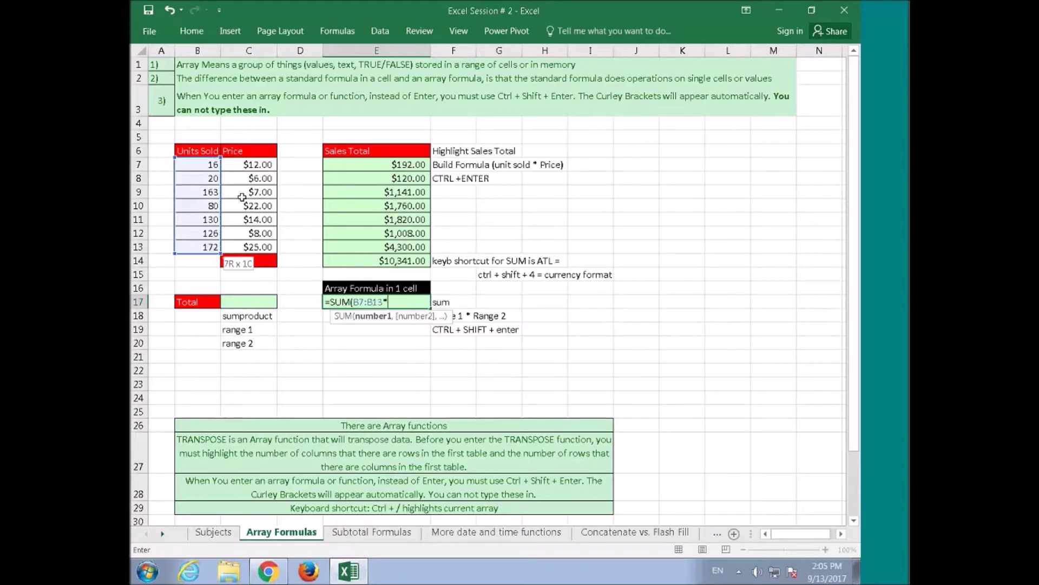
pyautogui.moveTo(250, 164); pyautogui.dragTo(260, 247)
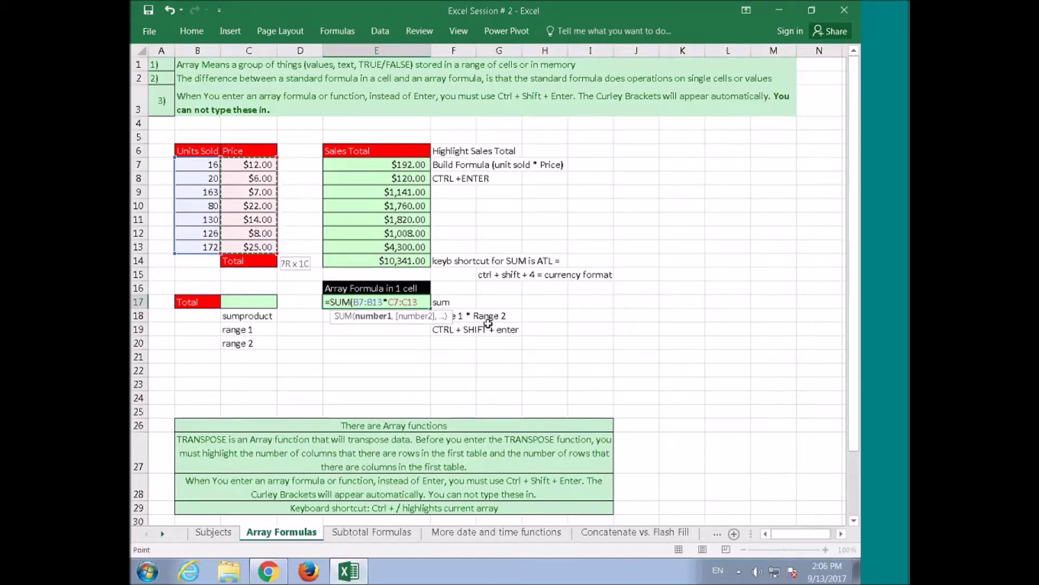
pyautogui.hotkey('ctrl', 'shift', 'Return')
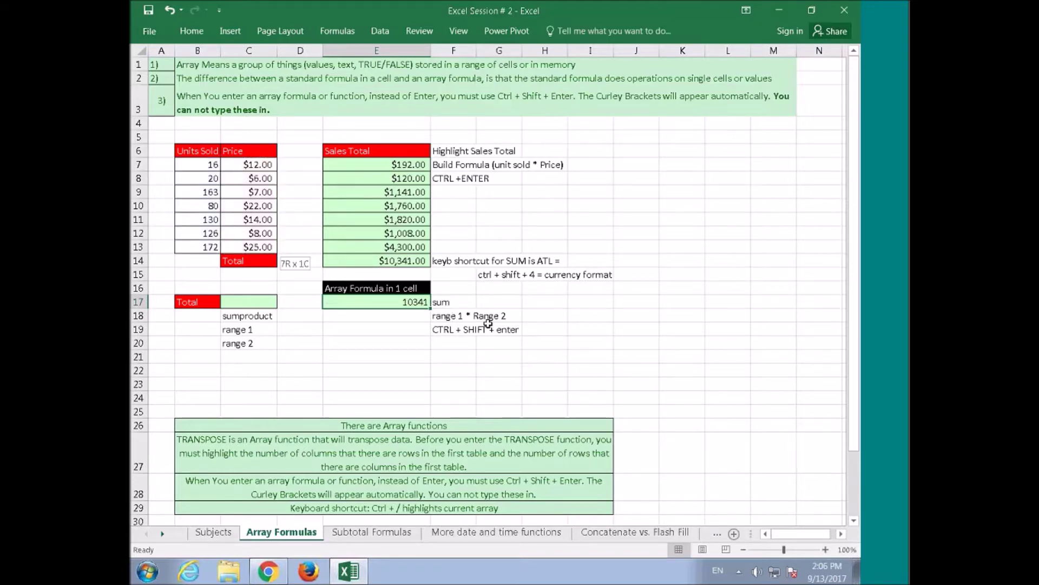
pyautogui.press('F2')
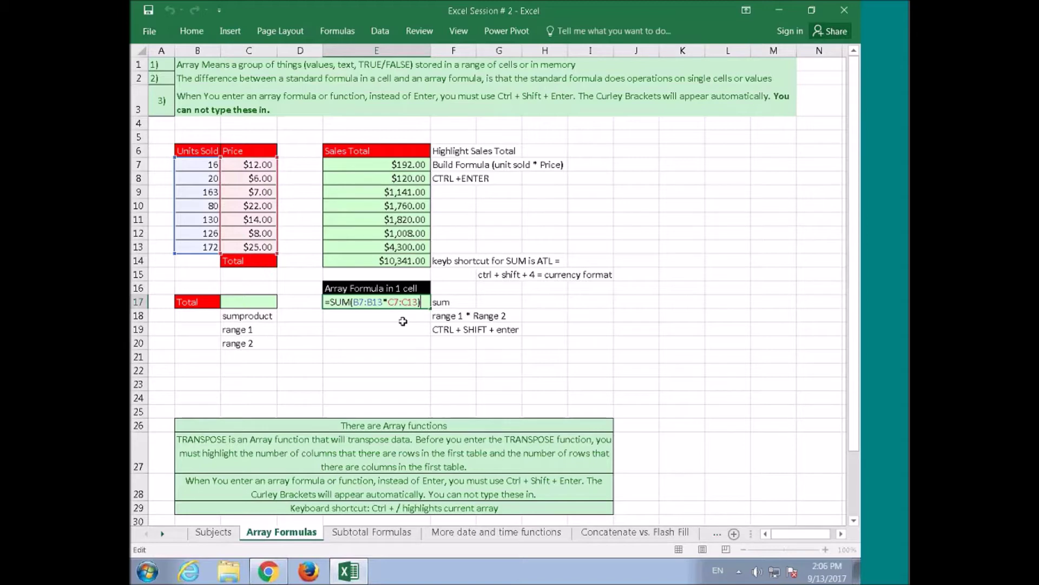
pyautogui.hotkey('ctrl', 'shift', 'Return')
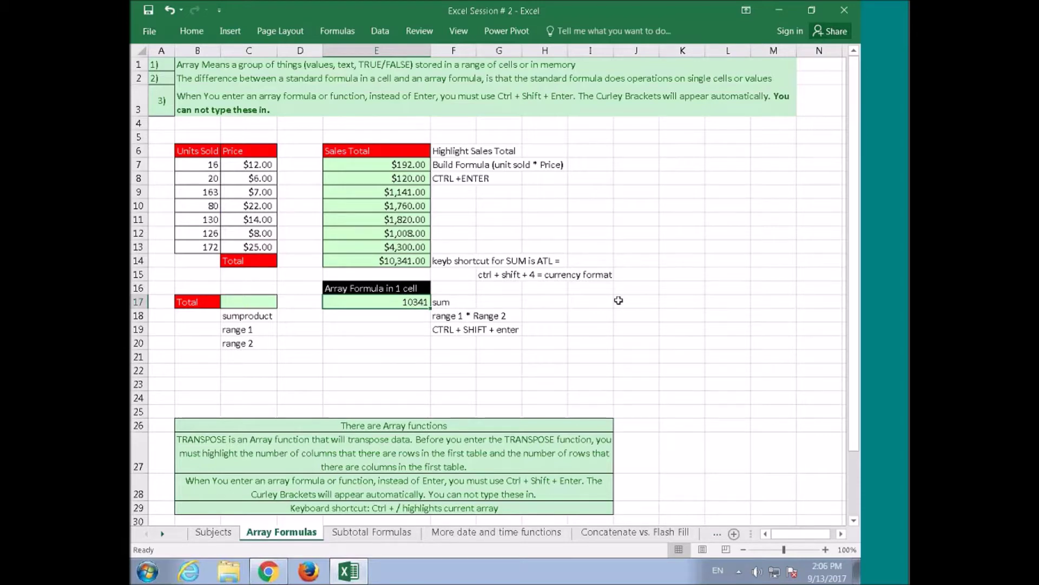
pyautogui.hotkey('ctrl', 'shift', '4')
# Step: Enter =SUMPRODUCT(B7:B13,C7:C13) in C17 and format it as currency, showing $10,341.00
pyautogui.click(240, 301)
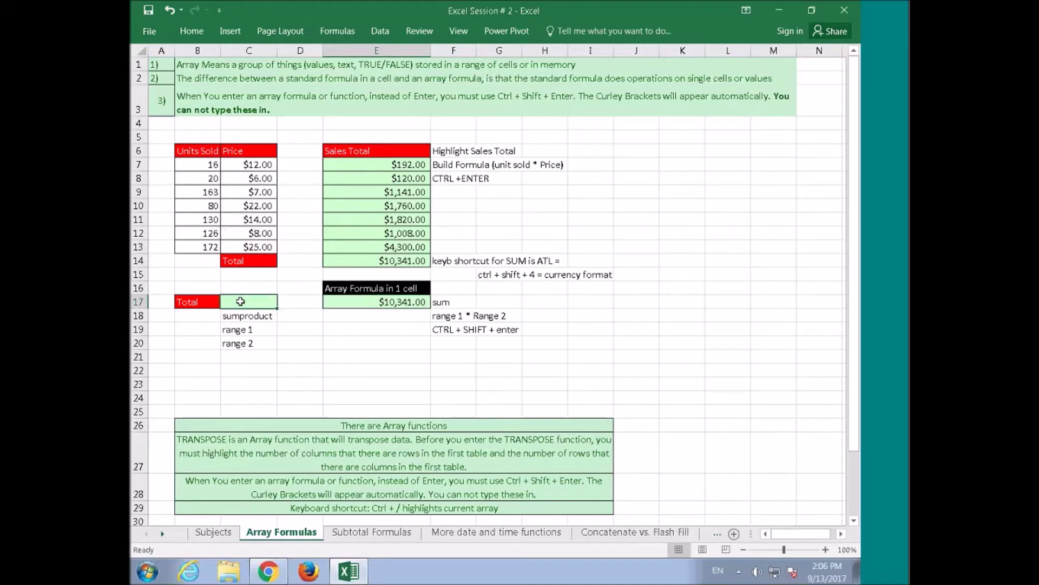
pyautogui.write('=sum')
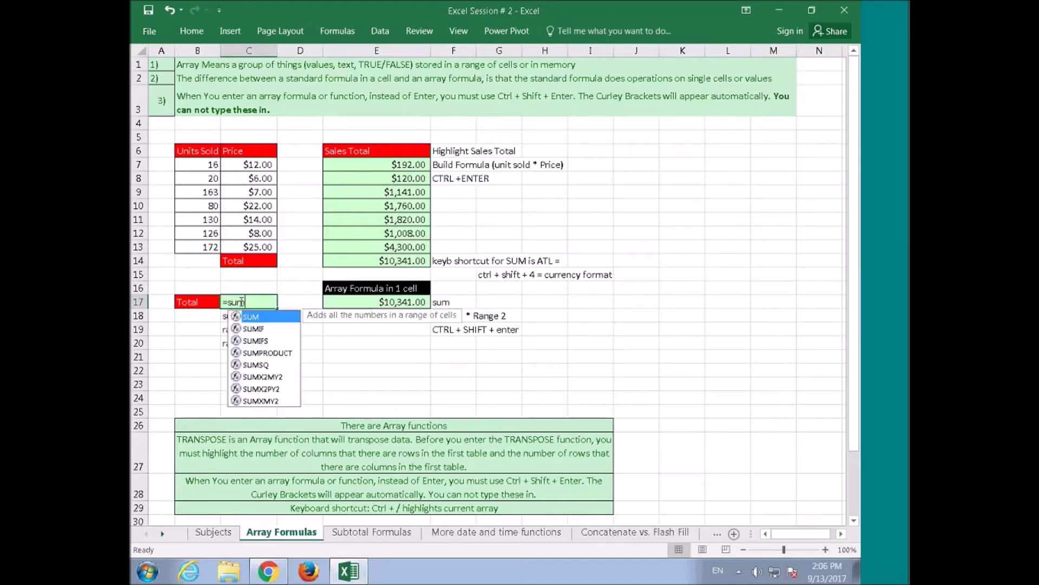
pyautogui.press('Down')
pyautogui.press('Down')
pyautogui.press('Down')
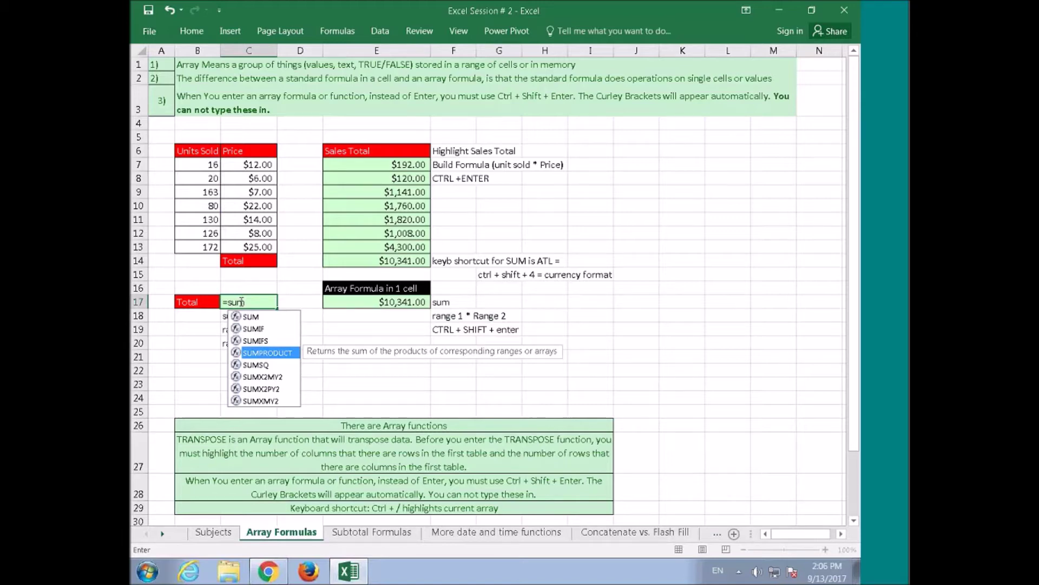
pyautogui.press('Up')
pyautogui.press('Down')
pyautogui.press('Tab')
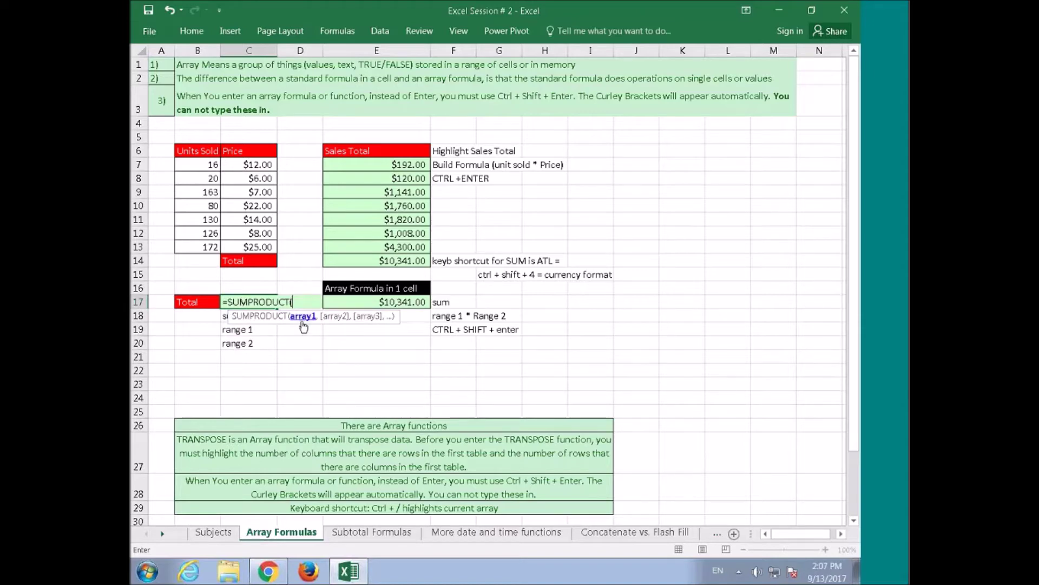
pyautogui.moveTo(208, 164); pyautogui.dragTo(205, 253)
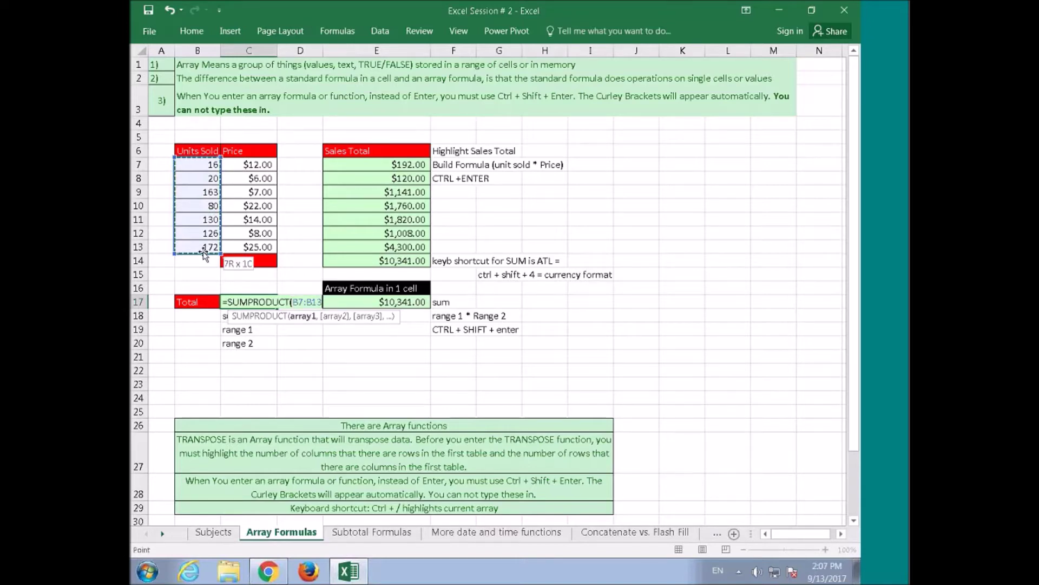
pyautogui.write(',')
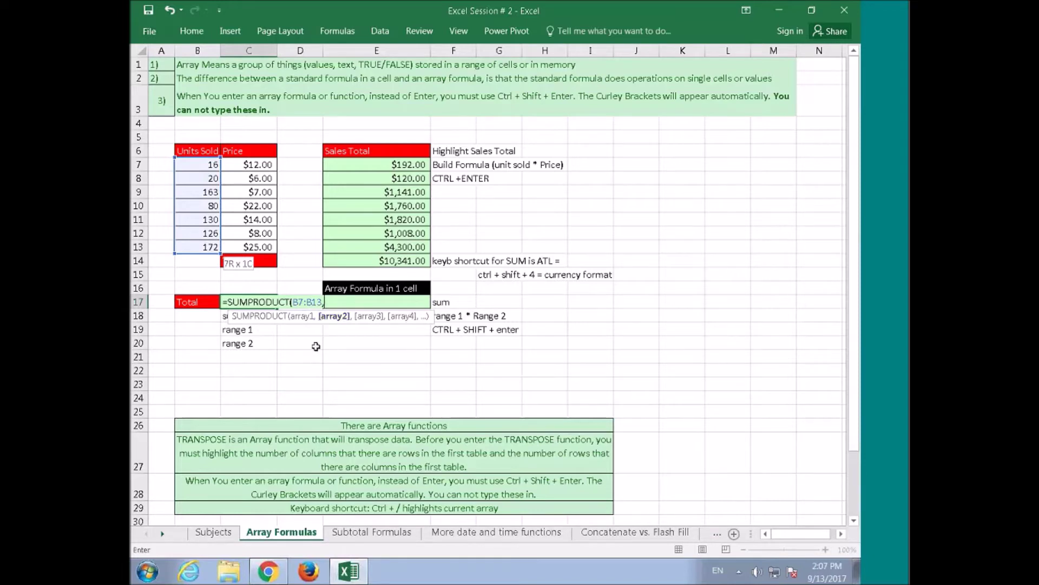
pyautogui.moveTo(258, 165); pyautogui.dragTo(258, 249)
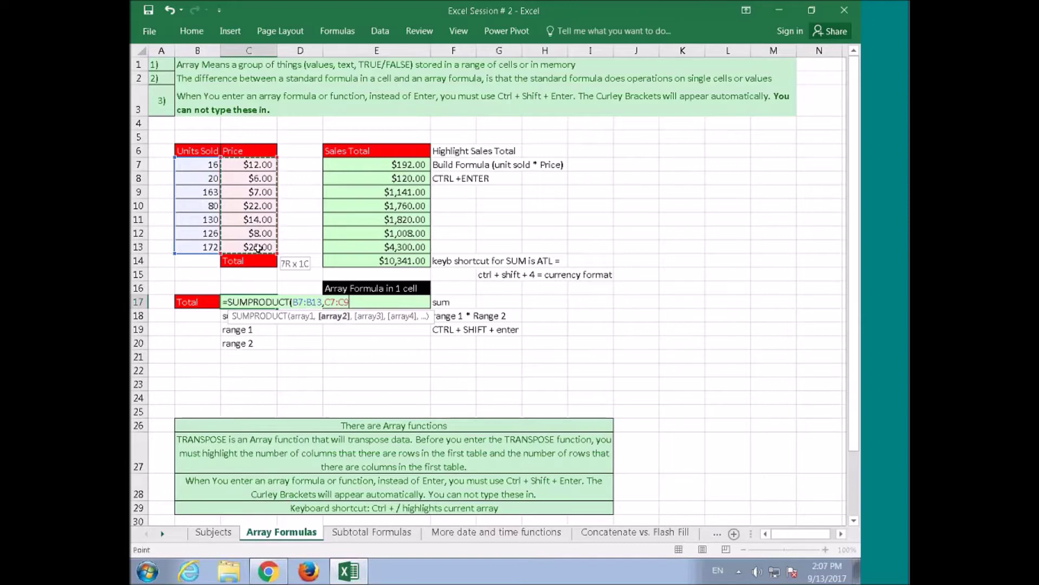
pyautogui.write(')')
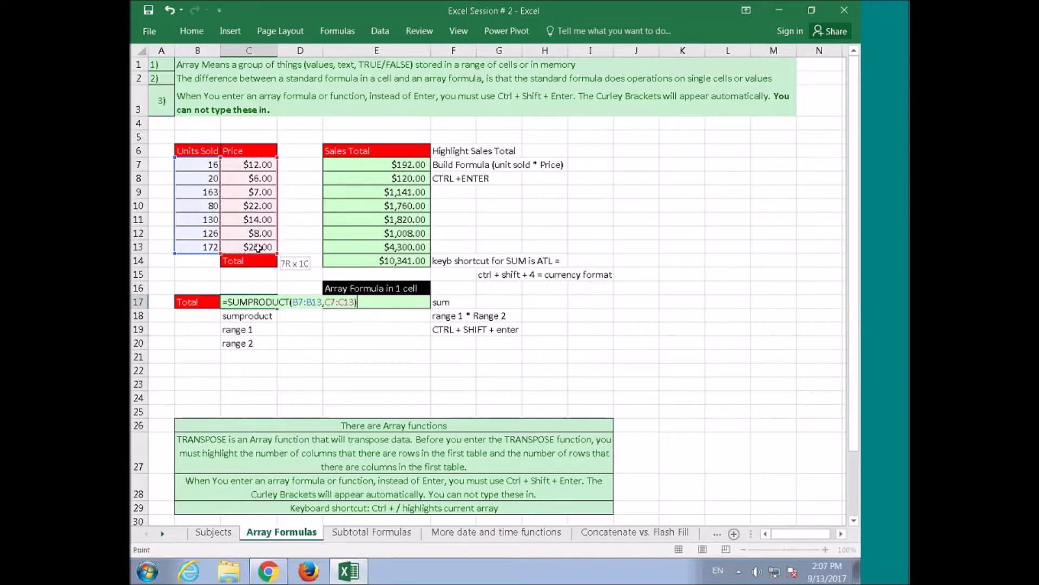
pyautogui.hotkey('ctrl', 'shift', 'Return')
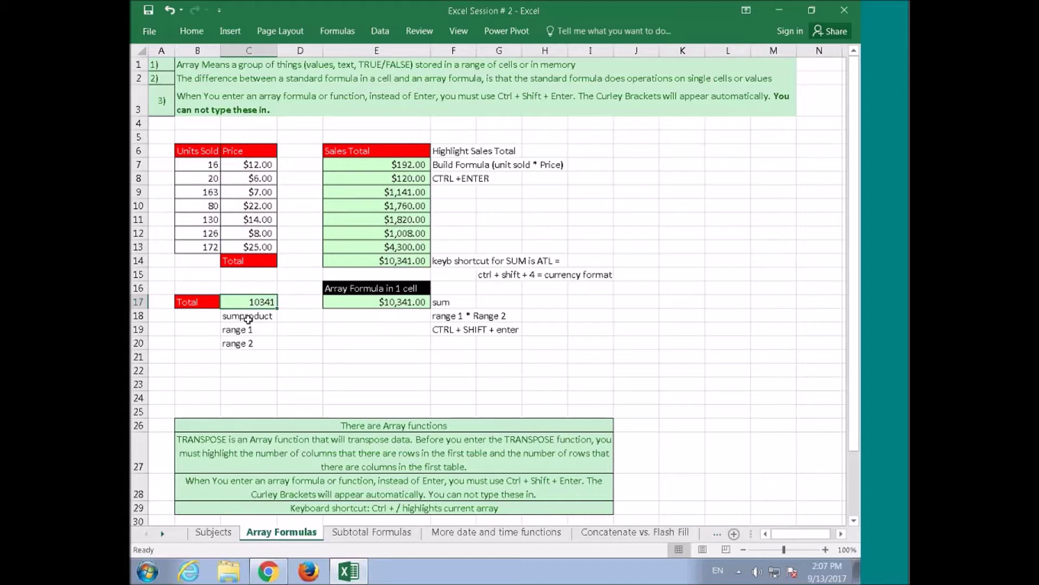
pyautogui.hotkey('ctrl', 'shift', '4')
# Step: Review the E7:E14 totals, then select E32:I33 to receive the transposed table
pyautogui.scroll(-1, 267, 379)
pyautogui.scroll(-3, 268, 379)
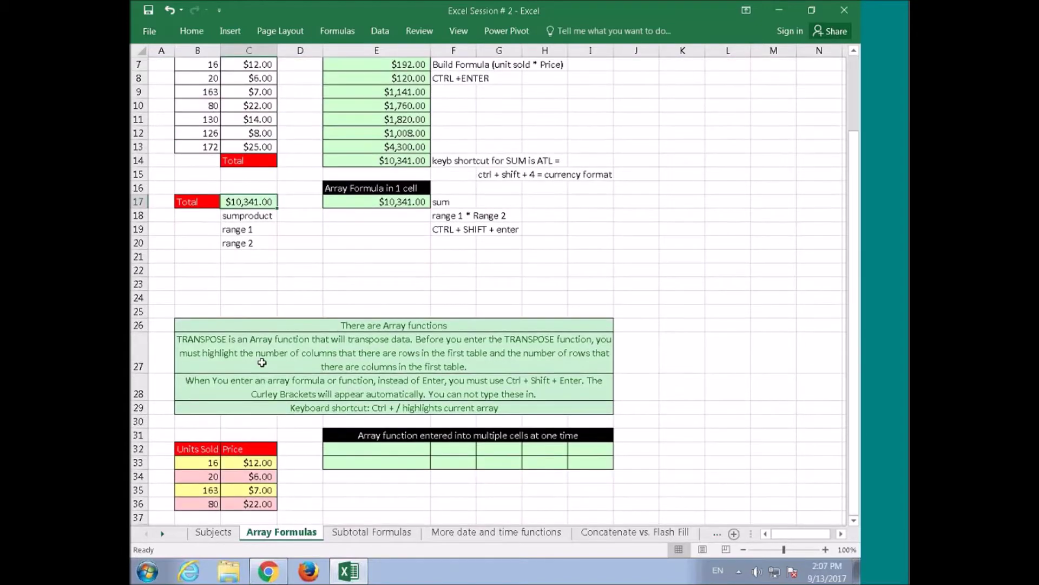
pyautogui.scroll(-1, 264, 367)
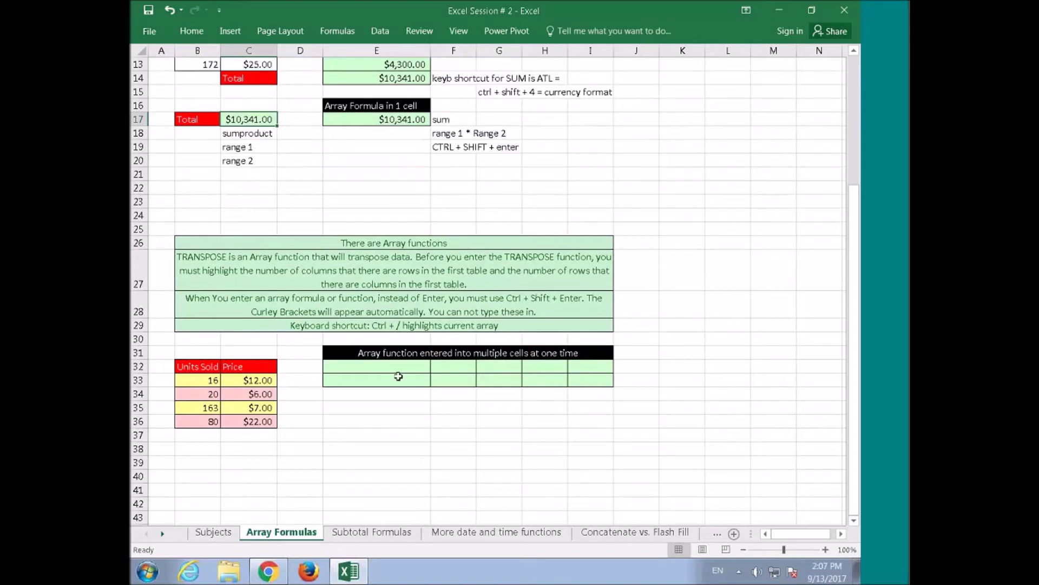
pyautogui.scroll(4, 401, 271)
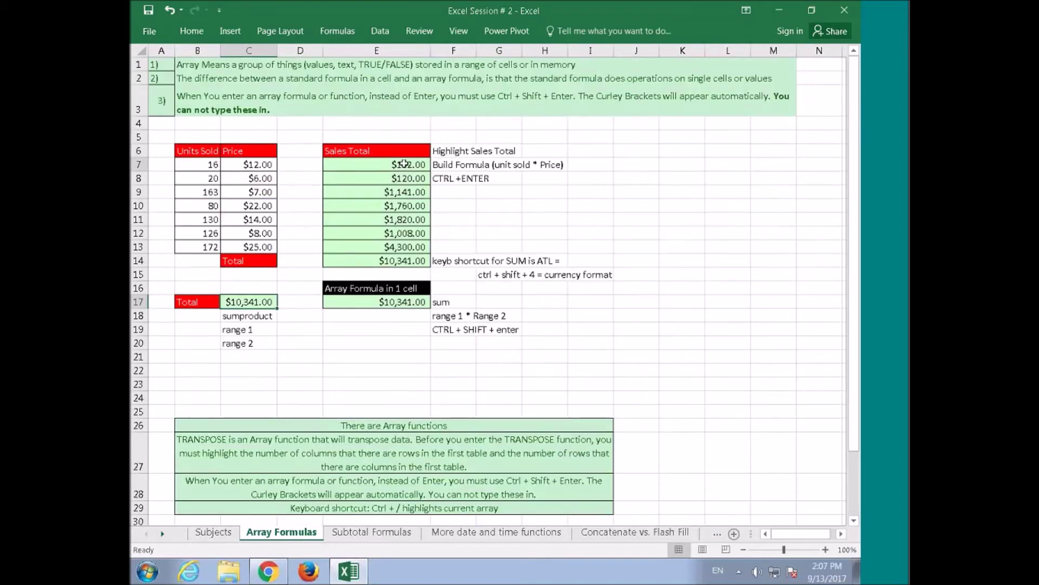
pyautogui.moveTo(405, 164); pyautogui.dragTo(403, 260)
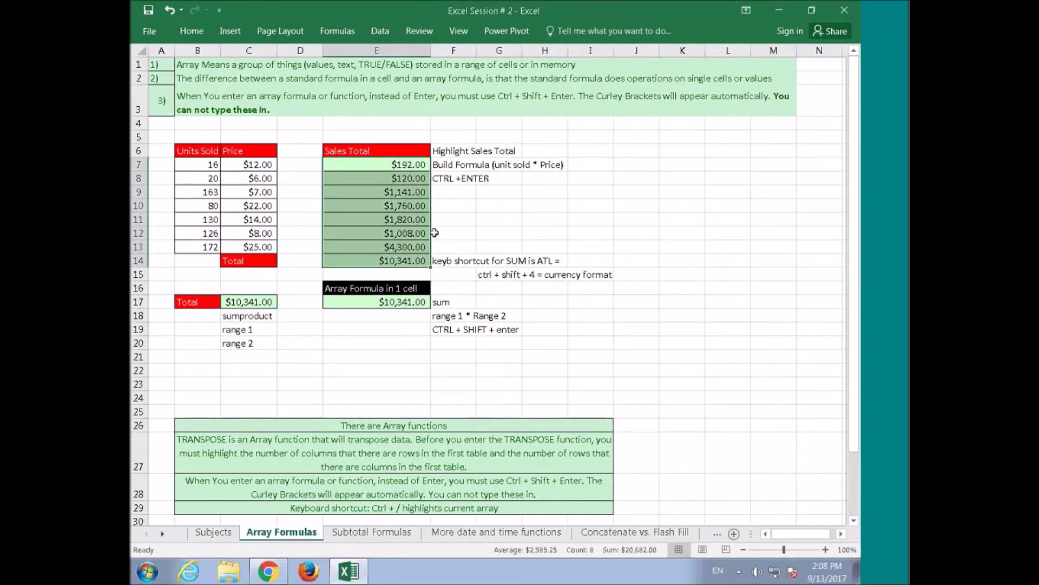
pyautogui.scroll(-6, 435, 233)
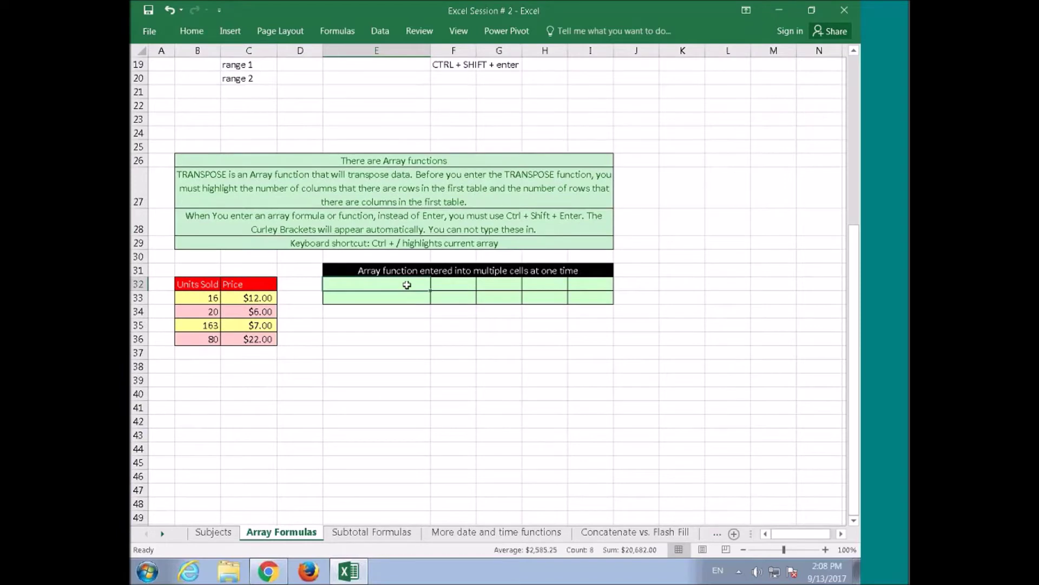
pyautogui.moveTo(407, 285); pyautogui.dragTo(595, 304)
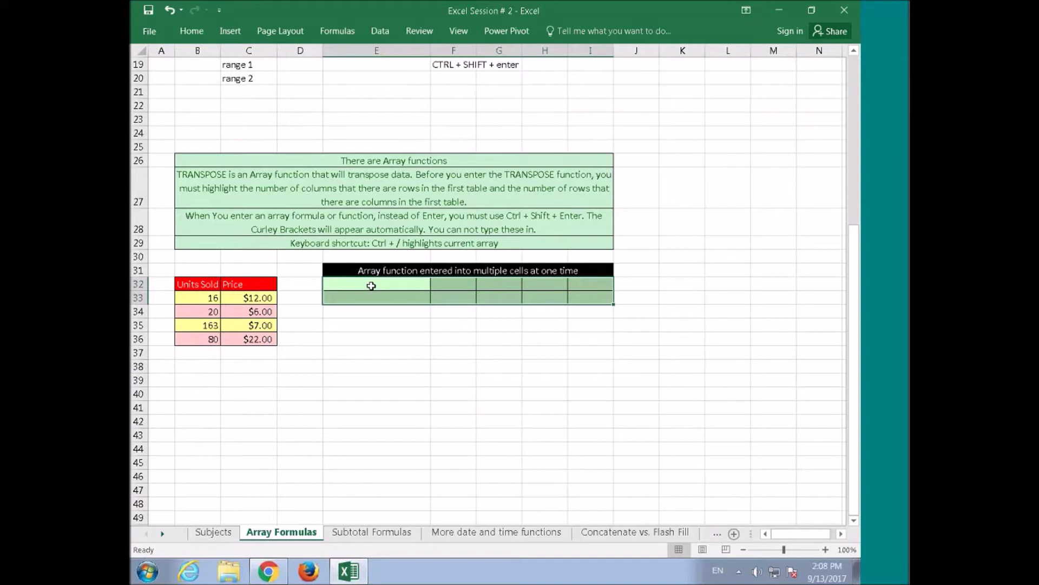
# Step: Start a TRANSPOSE formula, then abandon it and clear the selection
pyautogui.write('=tran')
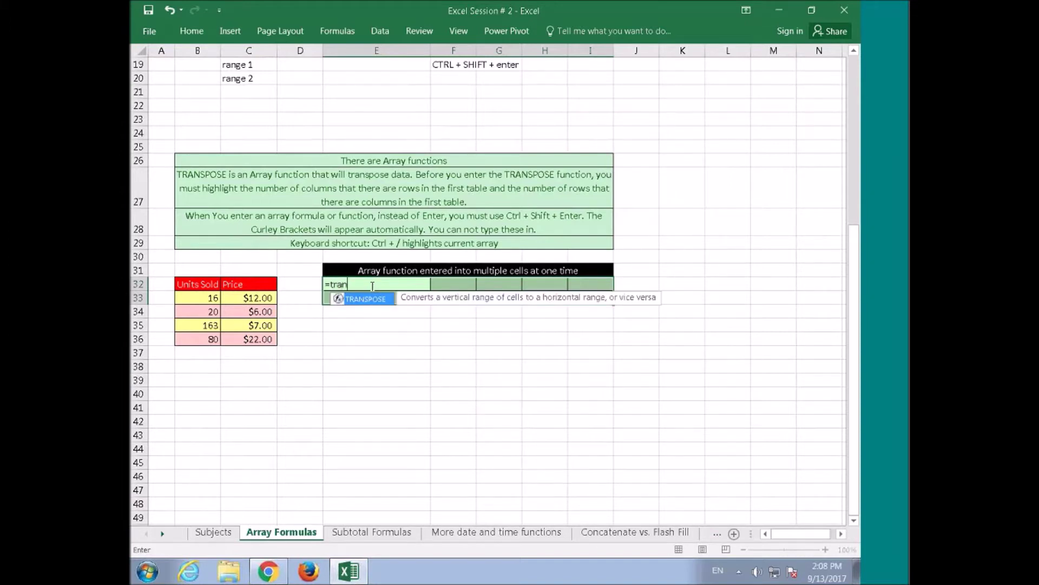
pyautogui.press('Escape')
pyautogui.press('Escape')
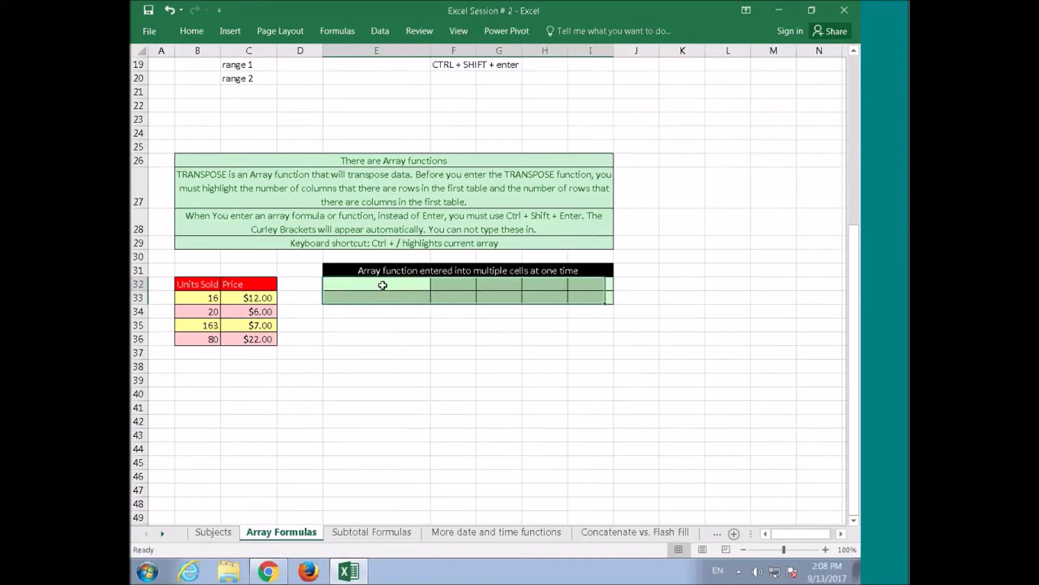
pyautogui.click(382, 284)
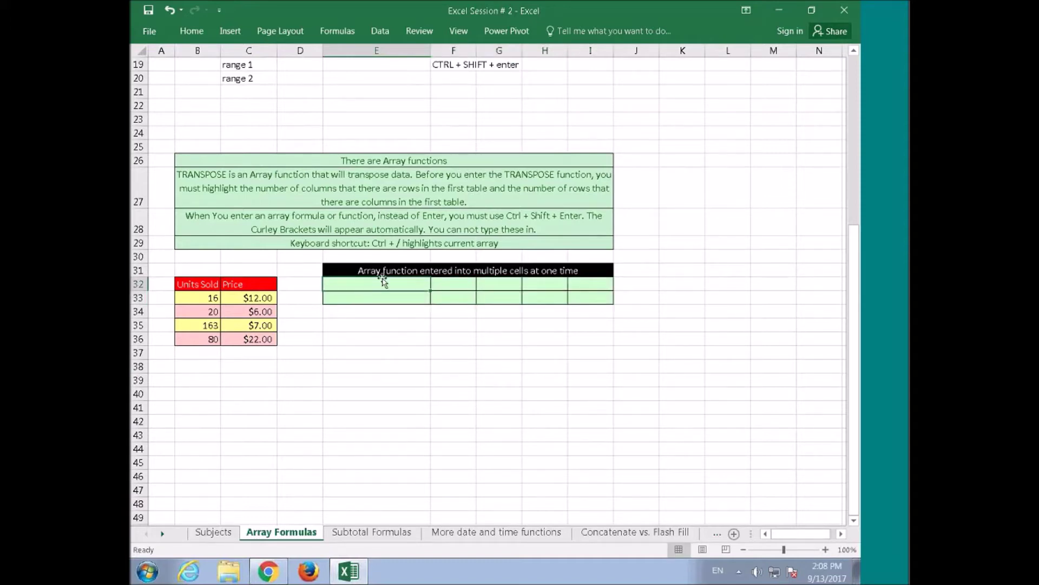
pyautogui.scroll(3, 431, 307)
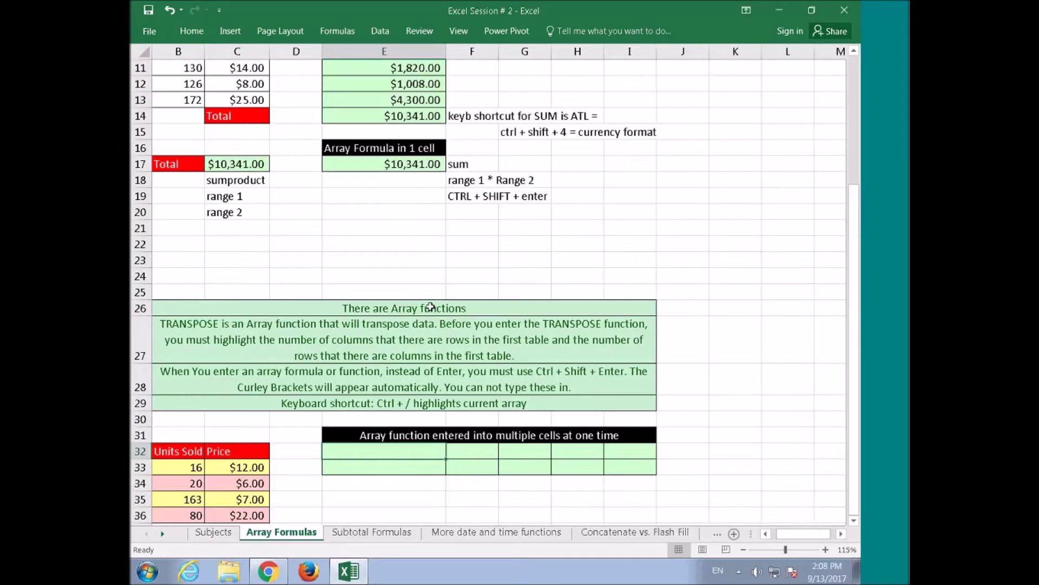
pyautogui.keyDown('ctrl'); pyautogui.scroll(1, 422, 325); pyautogui.keyUp('ctrl')
# Step: Enter =TRANSPOSE(B32:C36) as an array formula across E32:I33
pyautogui.moveTo(414, 353); pyautogui.dragTo(621, 373)
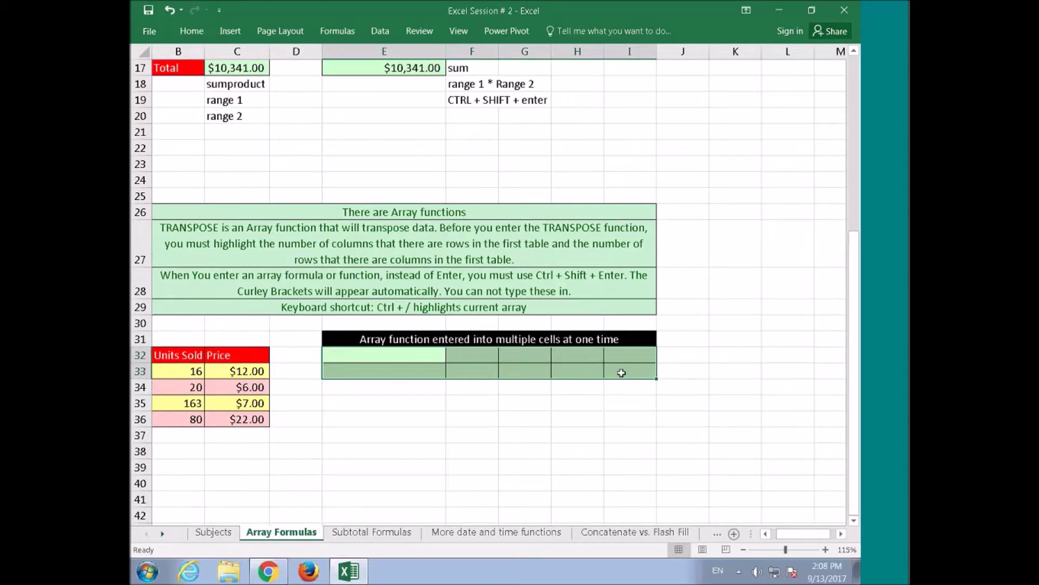
pyautogui.write('=tra')
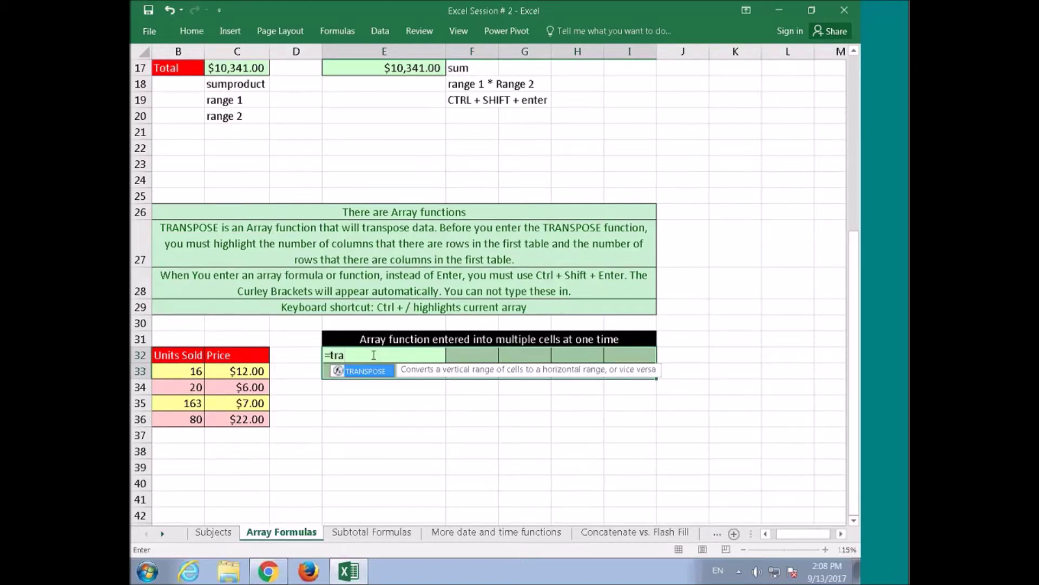
pyautogui.press('Tab')
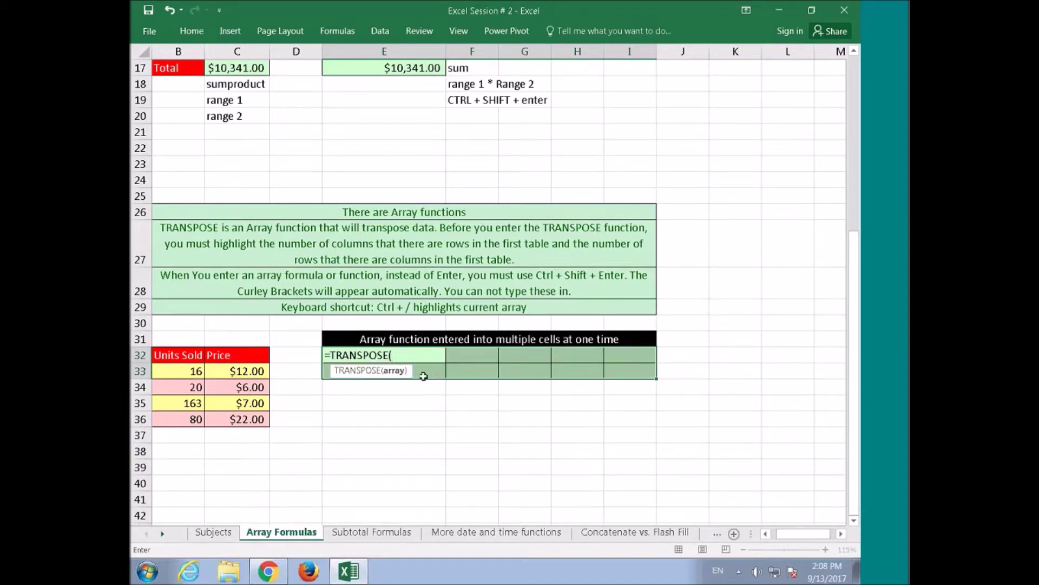
pyautogui.moveTo(181, 361); pyautogui.dragTo(238, 416)
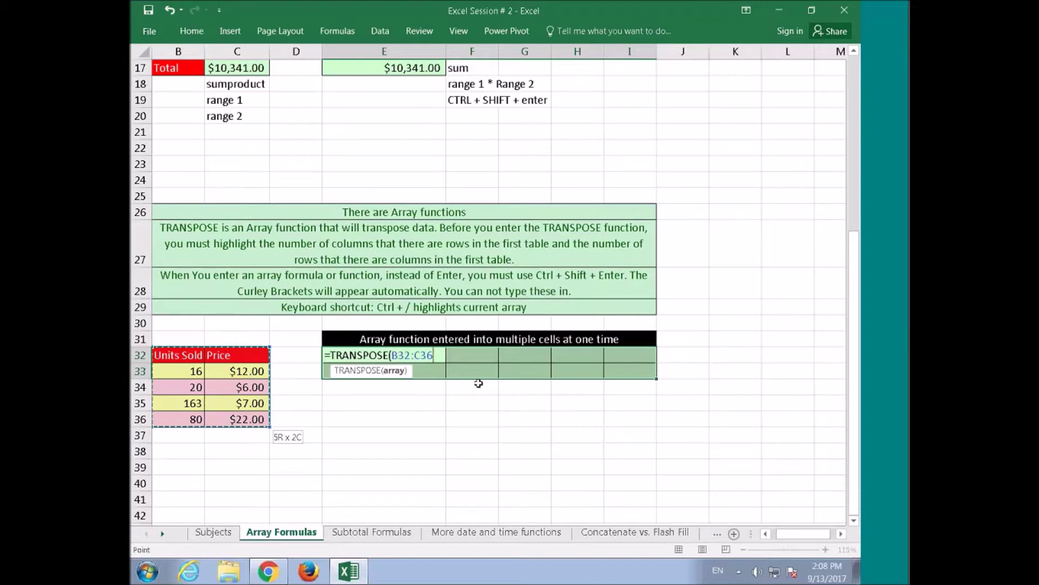
pyautogui.hotkey('ctrl', 'shift', 'Return')
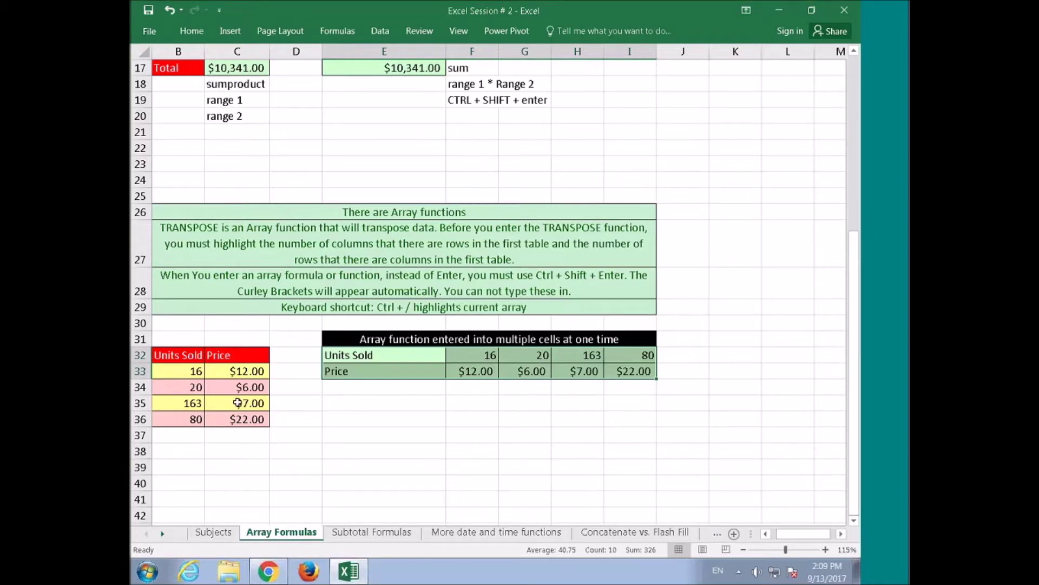
pyautogui.scroll(1, 305, 399)
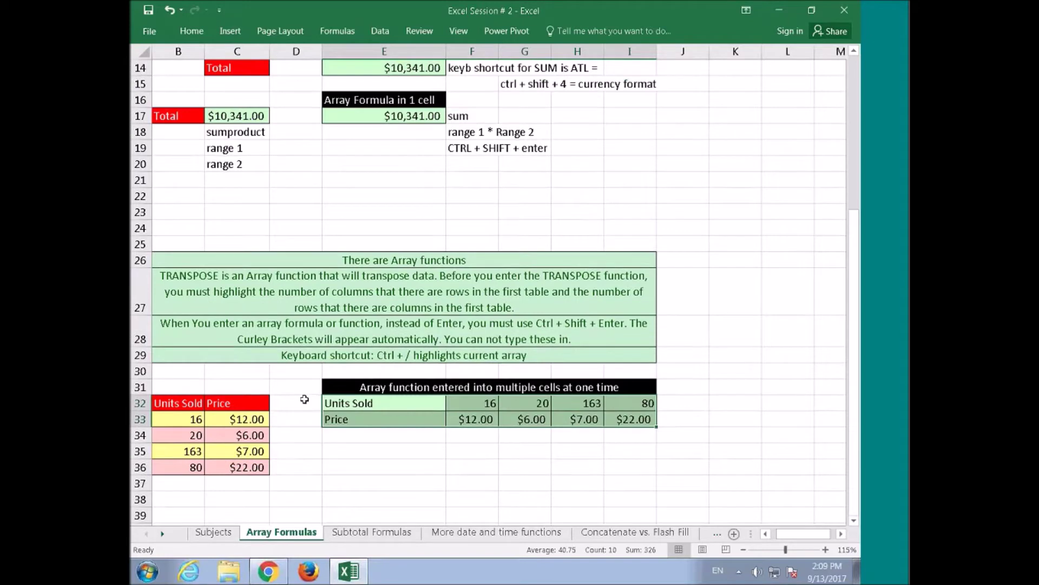
pyautogui.scroll(5, 306, 399)
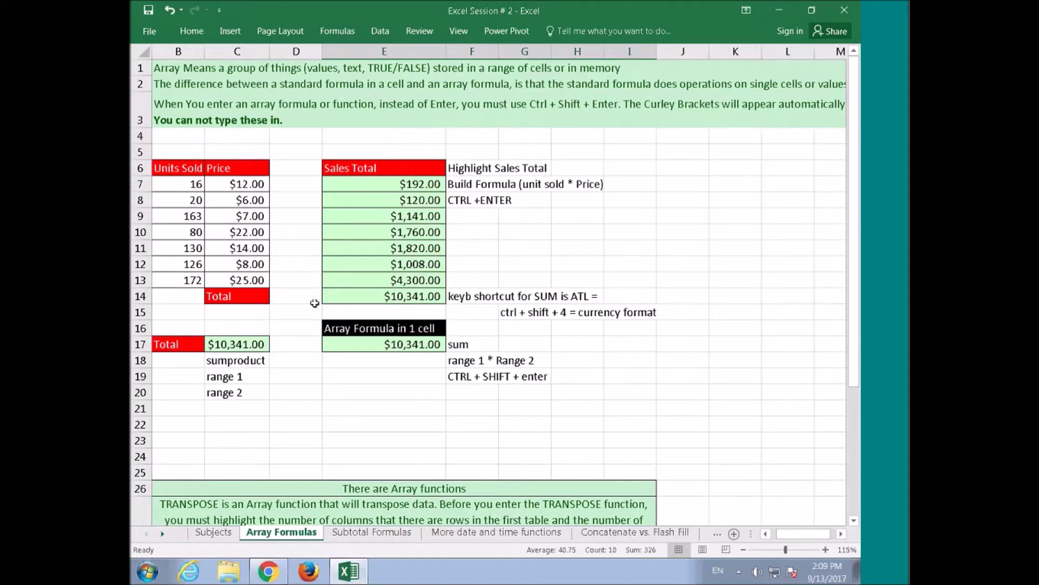
# Step: Turn on the Formula Bar and select E17 to show {=SUM(B7:B13*C7:C13)}
pyautogui.doubleClick(339, 39)
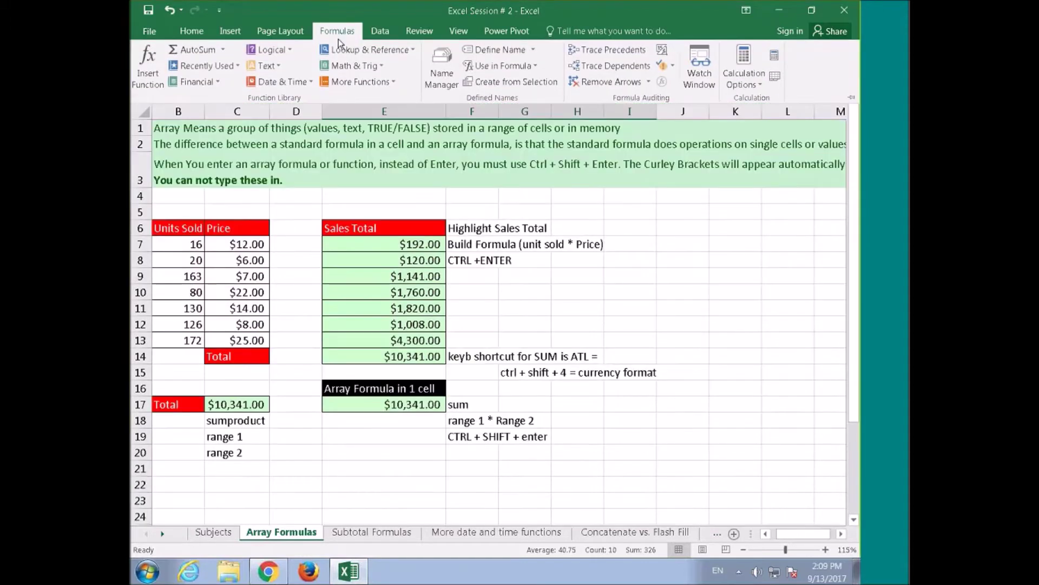
pyautogui.doubleClick(337, 30)
pyautogui.click(459, 31)
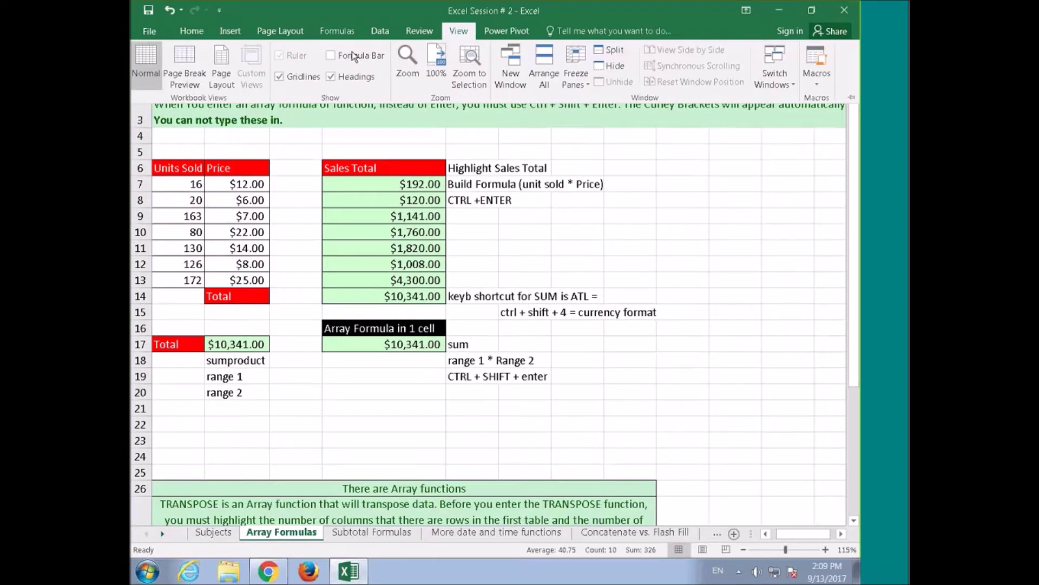
pyautogui.click(351, 55)
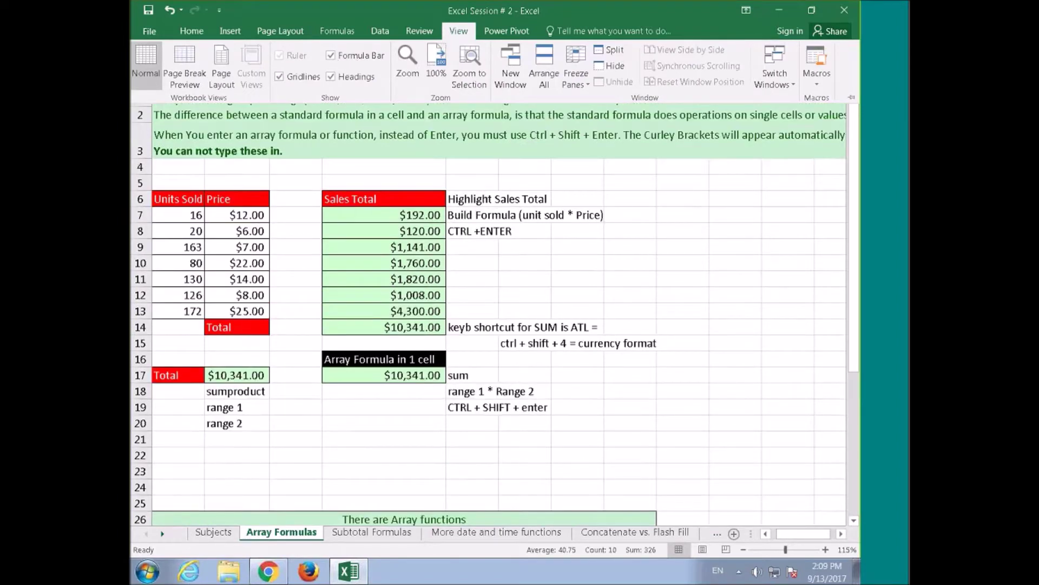
pyautogui.click(459, 31)
pyautogui.click(416, 373)
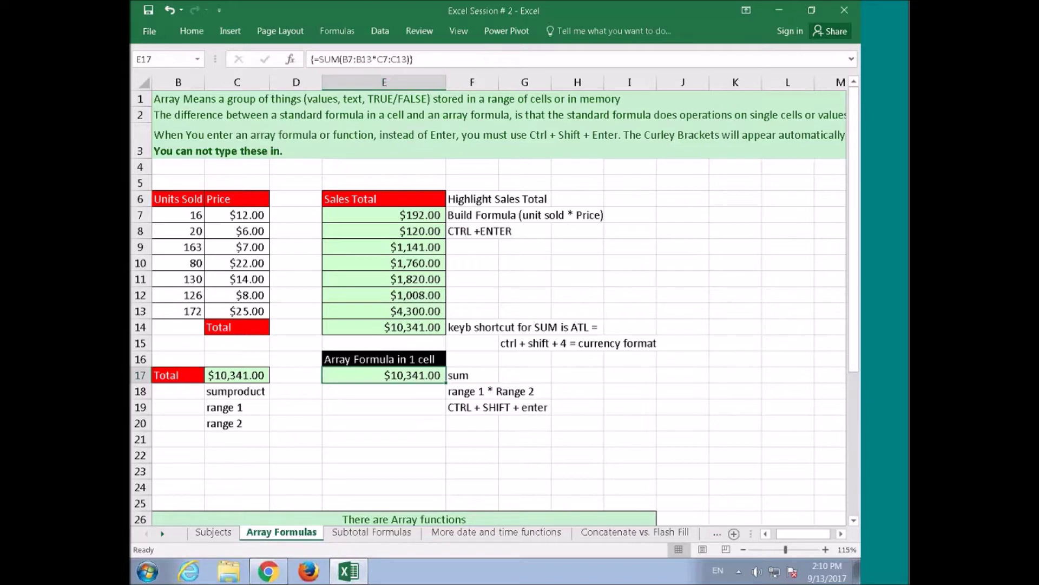
# Step: Switch to the Subtotal Formulas sheet and select Region cell C10 in the sales table
pyautogui.click(399, 532)
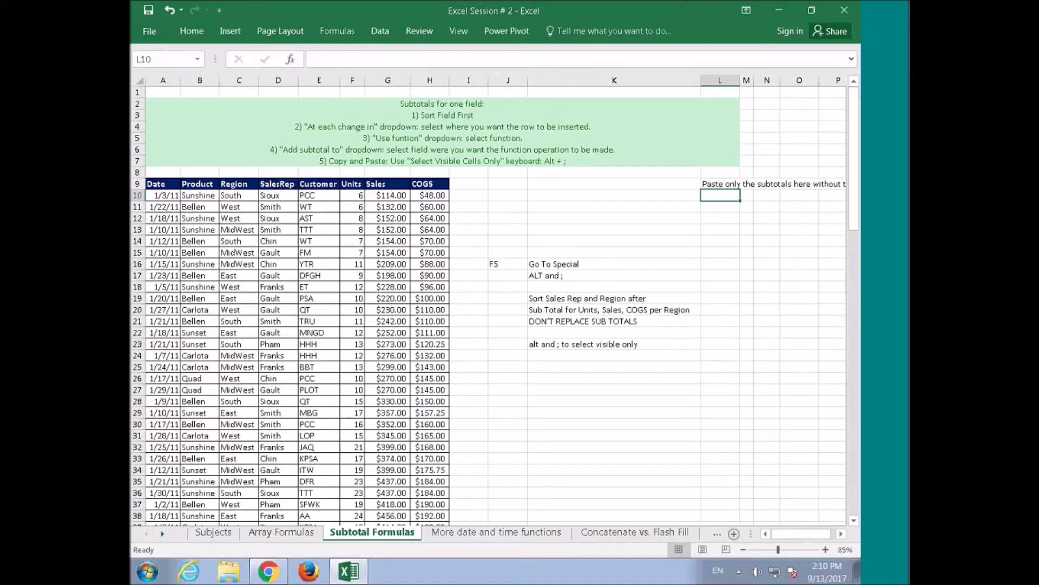
pyautogui.click(278, 195)
pyautogui.click(268, 264)
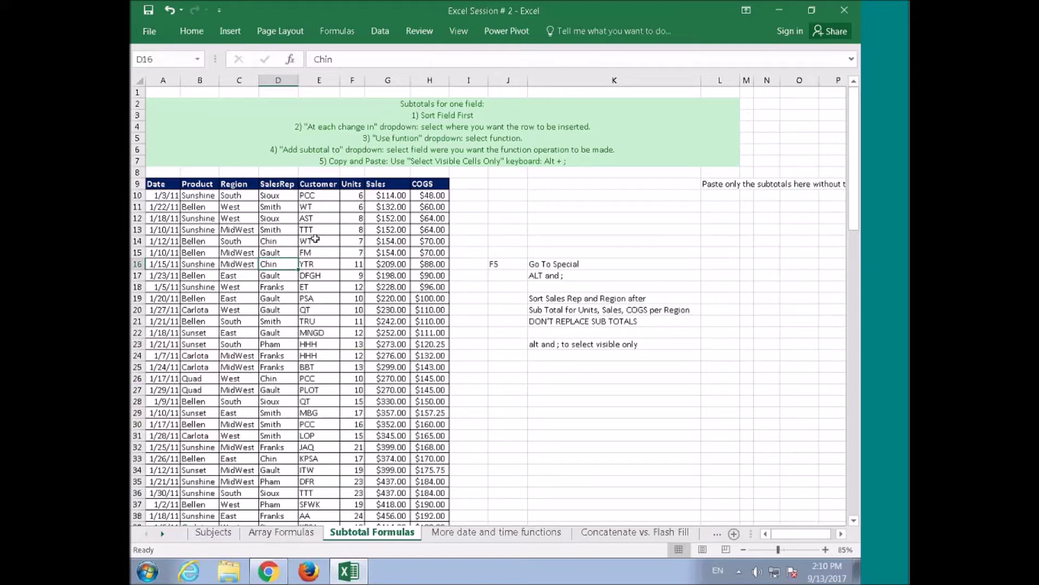
pyautogui.click(383, 35)
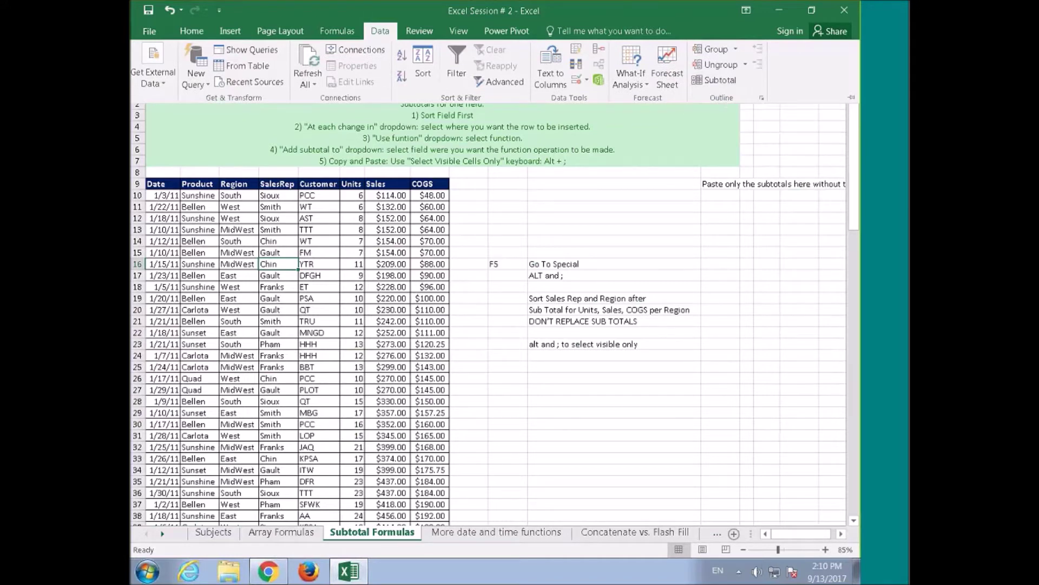
pyautogui.press('Escape')
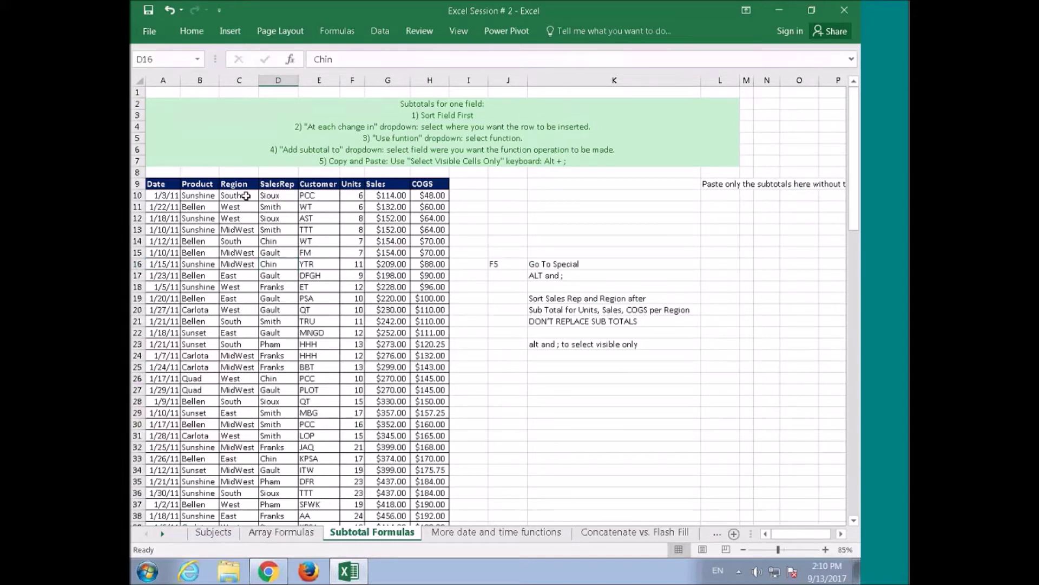
pyautogui.click(246, 196)
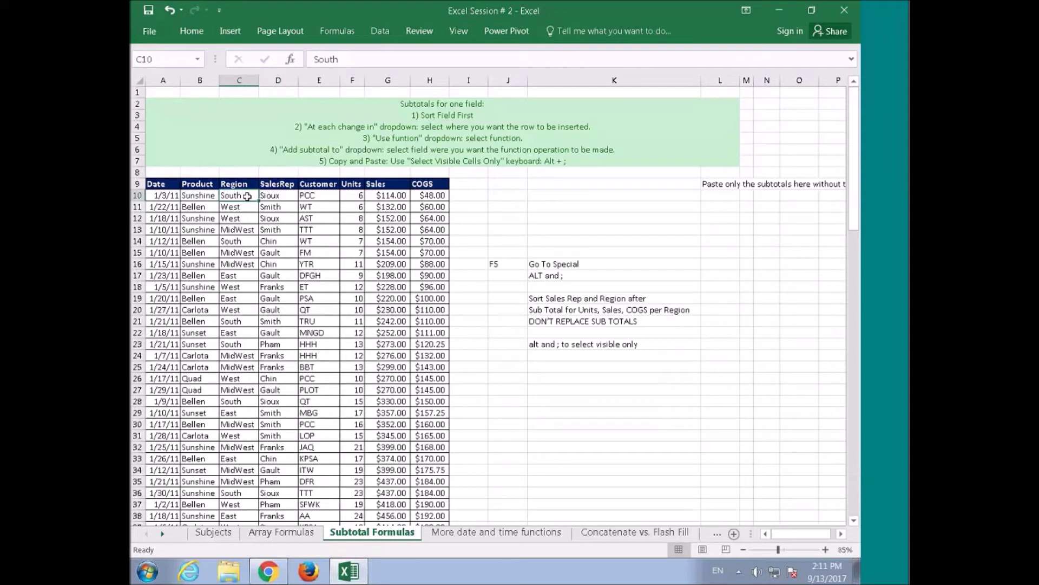
pyautogui.rightClick(247, 197)
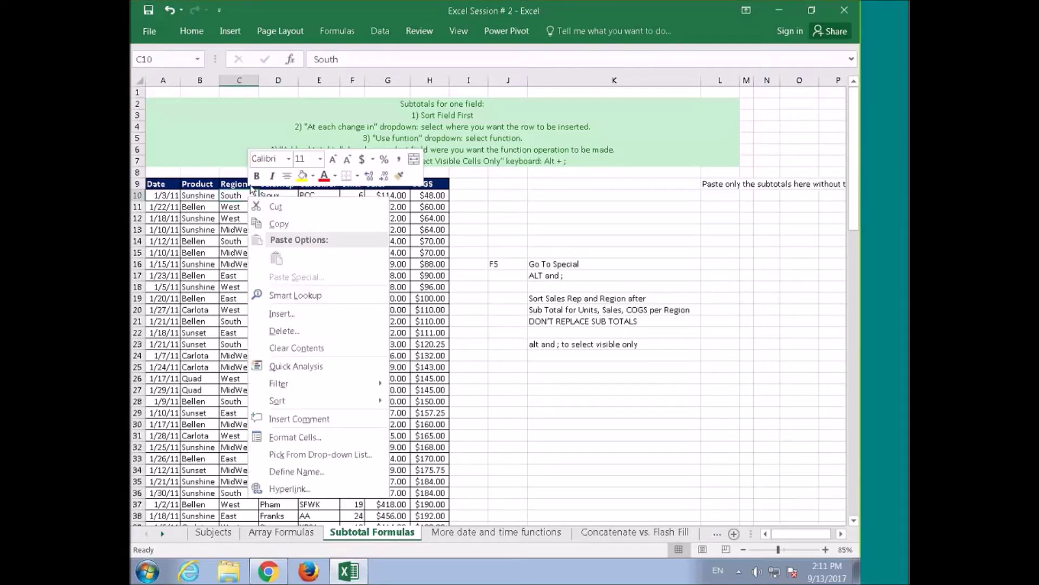
pyautogui.press('Escape')
pyautogui.click(379, 33)
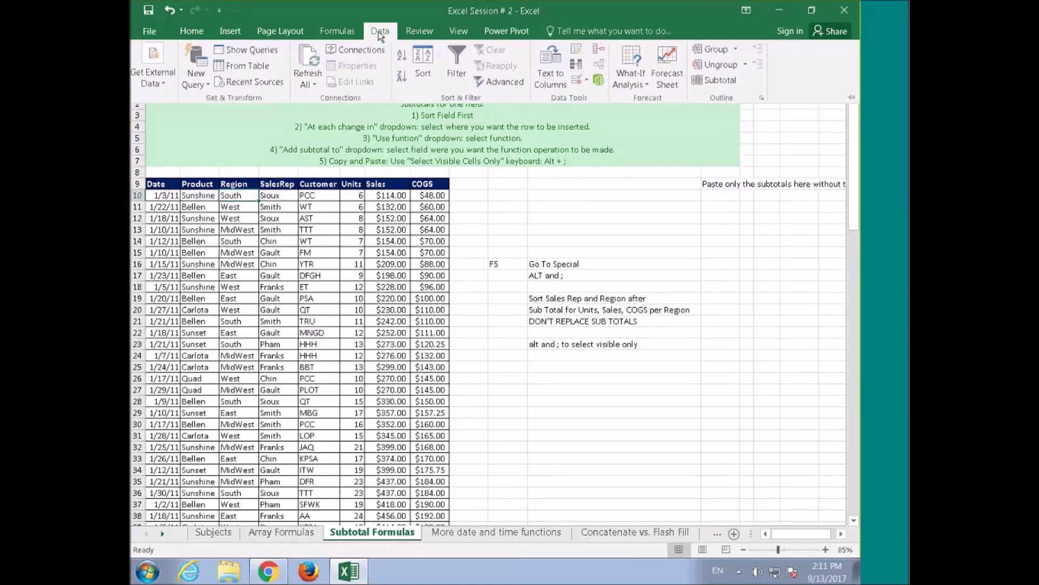
pyautogui.click(401, 57)
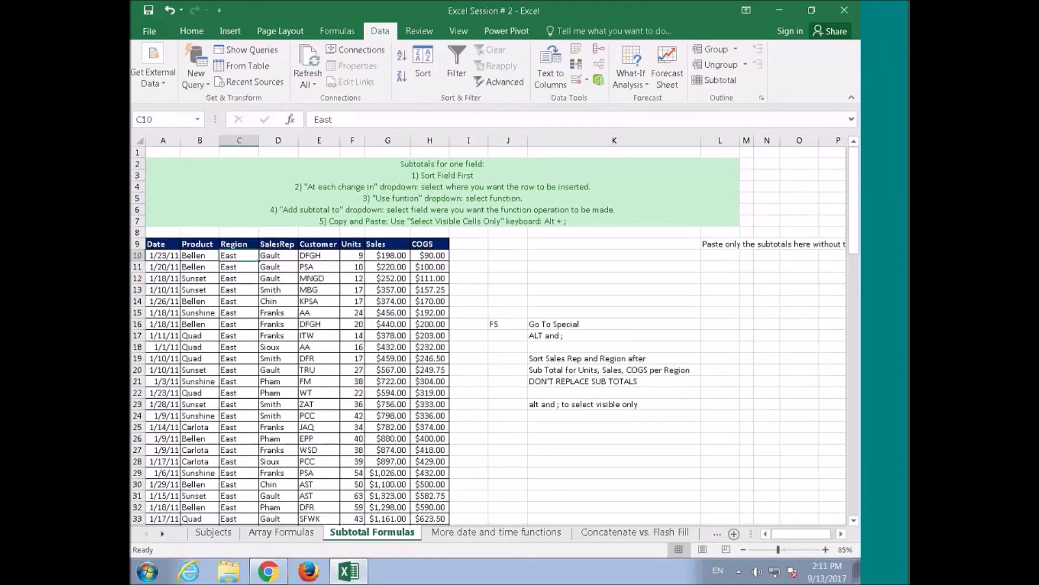
pyautogui.scroll(-9, 254, 383)
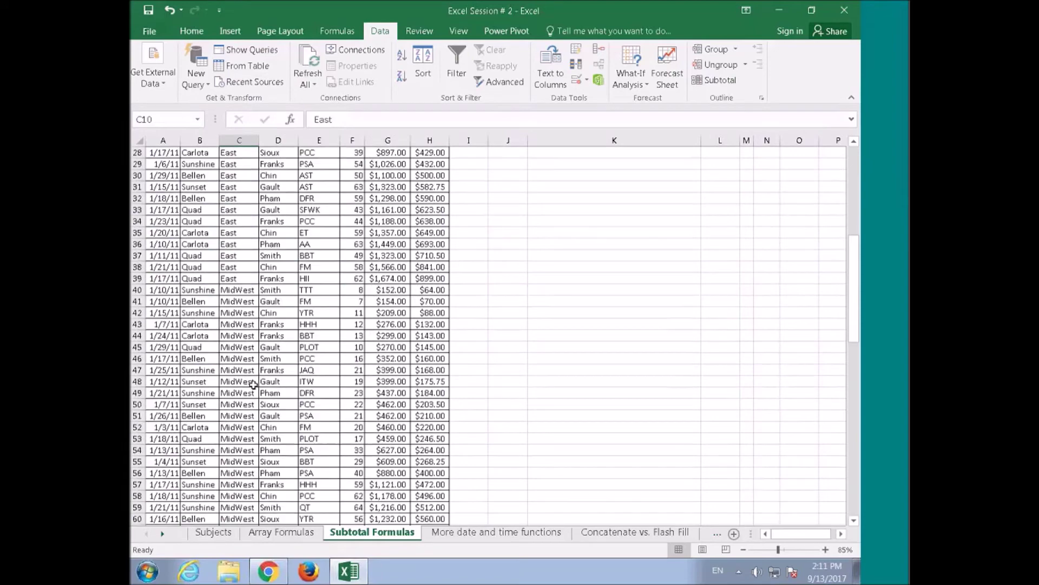
pyautogui.scroll(-9, 253, 383)
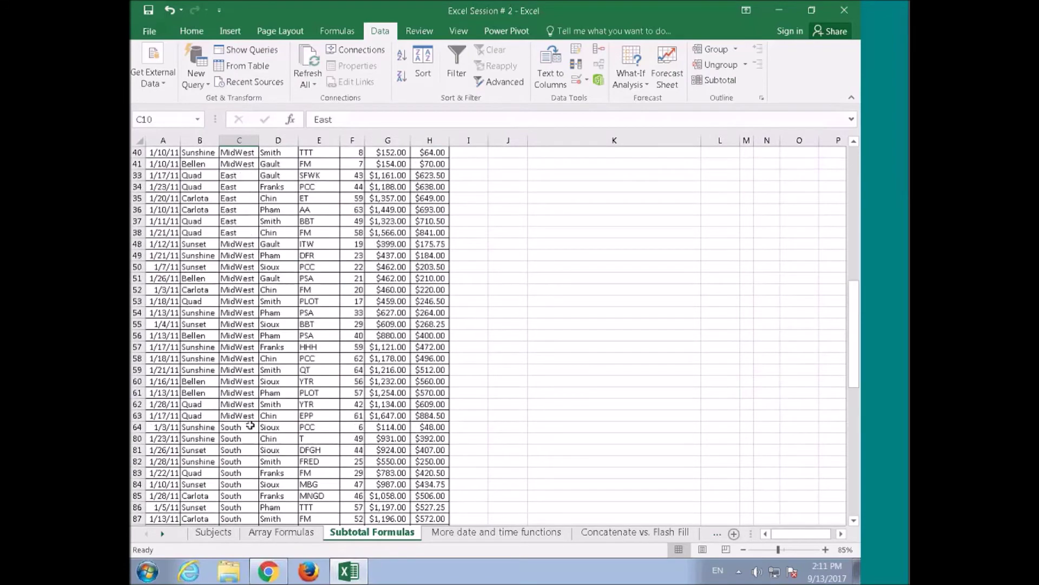
pyautogui.scroll(13, 251, 426)
pyautogui.scroll(-3, 254, 322)
pyautogui.scroll(-3, 254, 322)
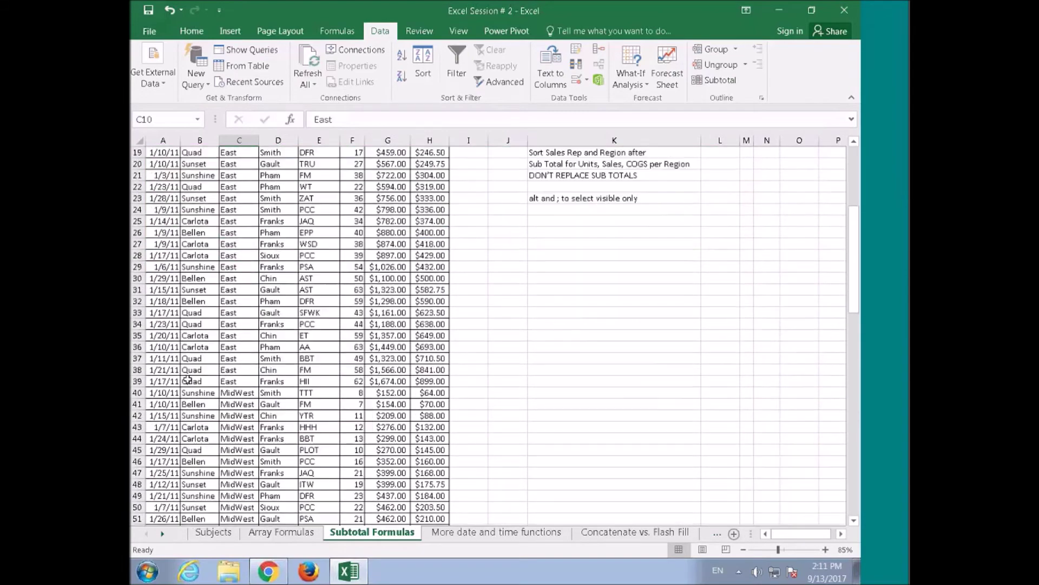
pyautogui.rightClick(140, 394)
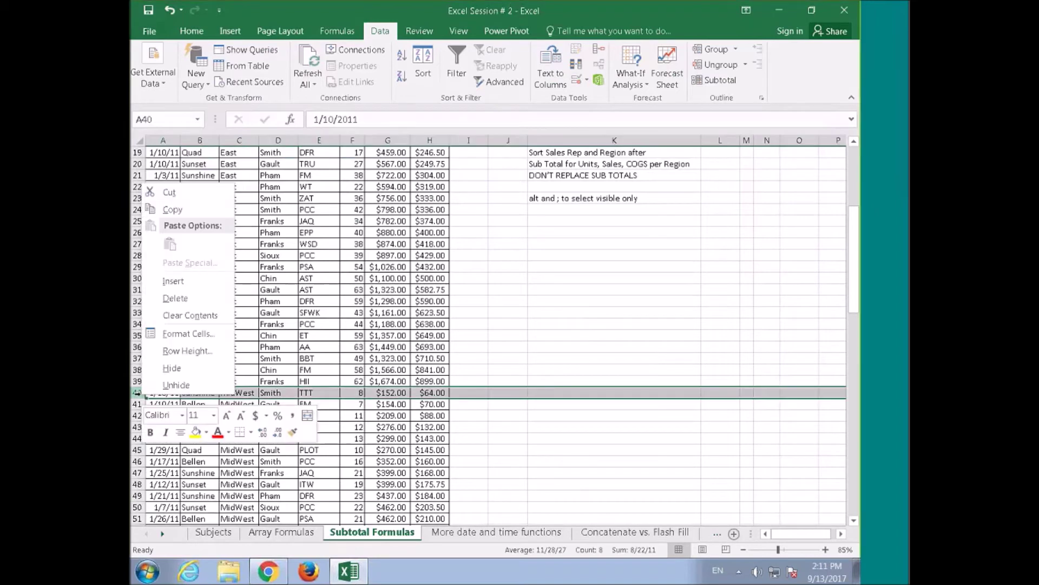
pyautogui.click(173, 281)
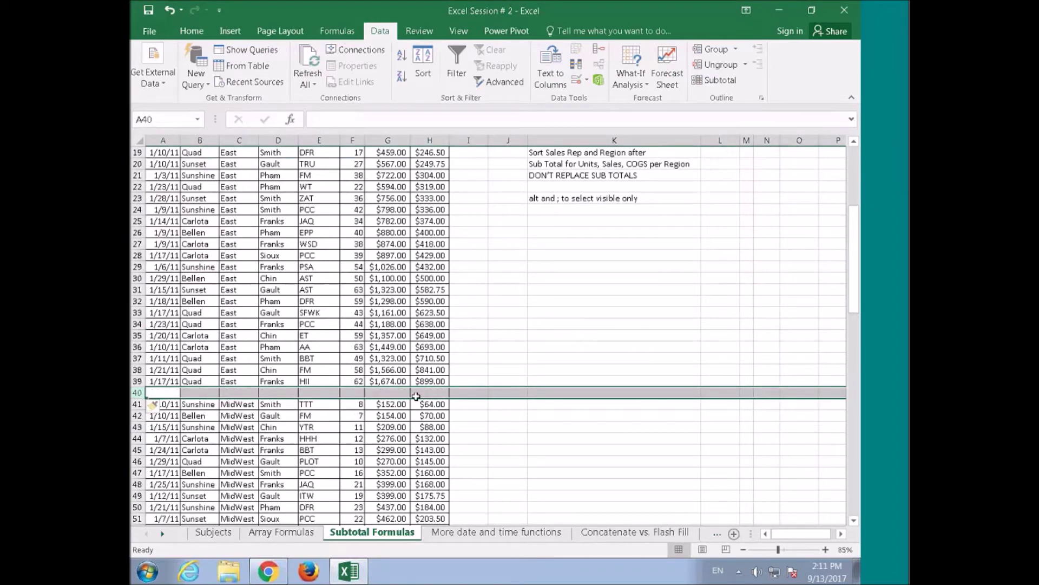
pyautogui.hotkey('ctrl', 'z')
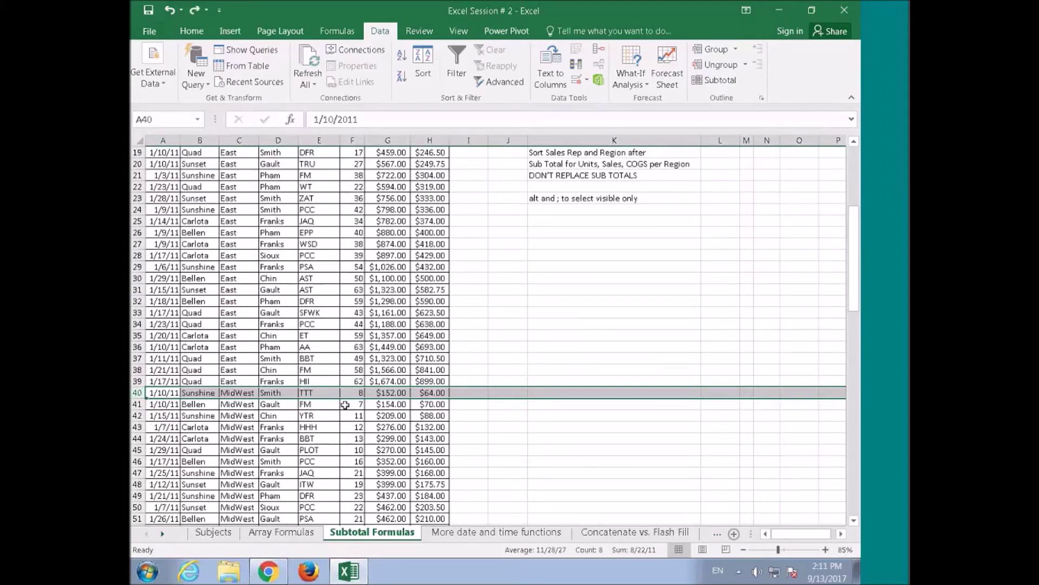
pyautogui.scroll(6, 345, 404)
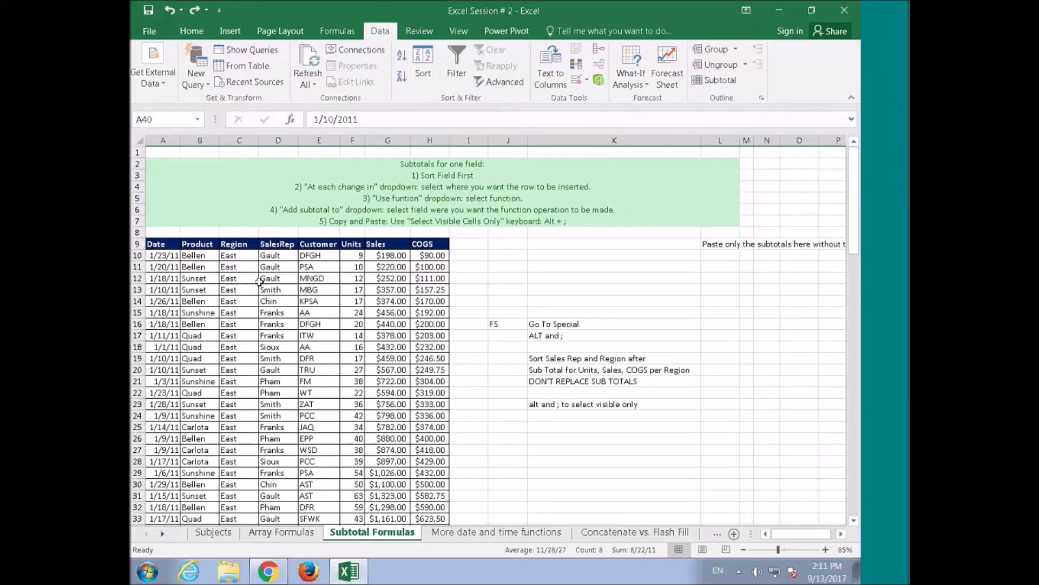
pyautogui.click(169, 255)
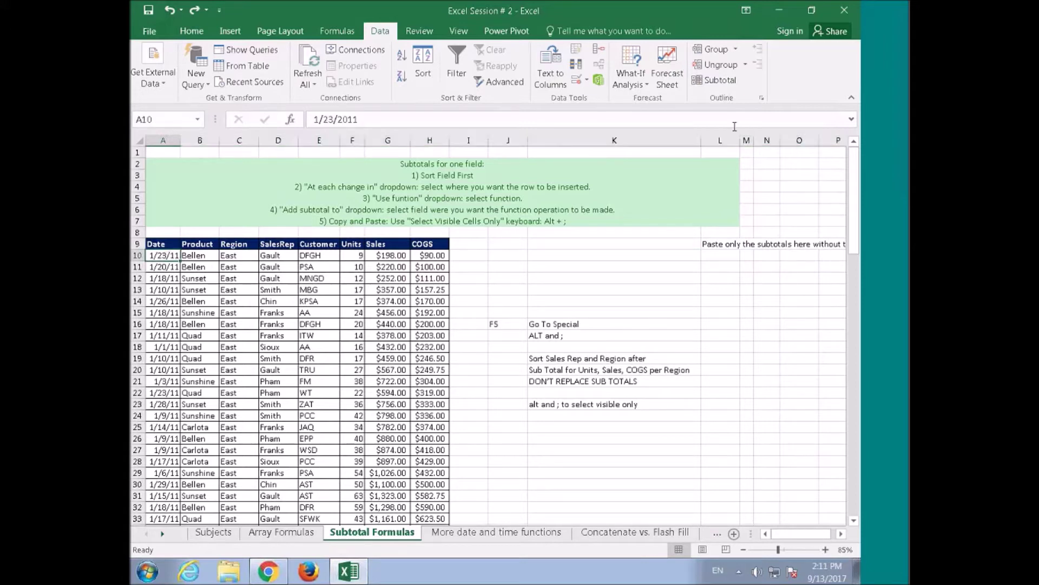
# Step: Open the Subtotal dialog to inspect it, then cancel without changes
pyautogui.click(714, 81)
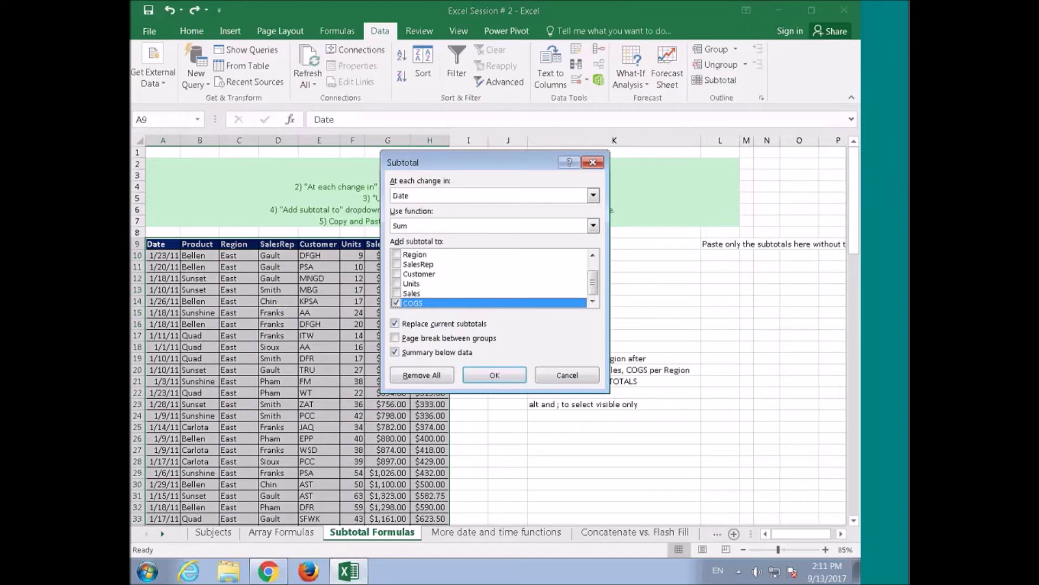
pyautogui.moveTo(493, 163); pyautogui.dragTo(587, 191)
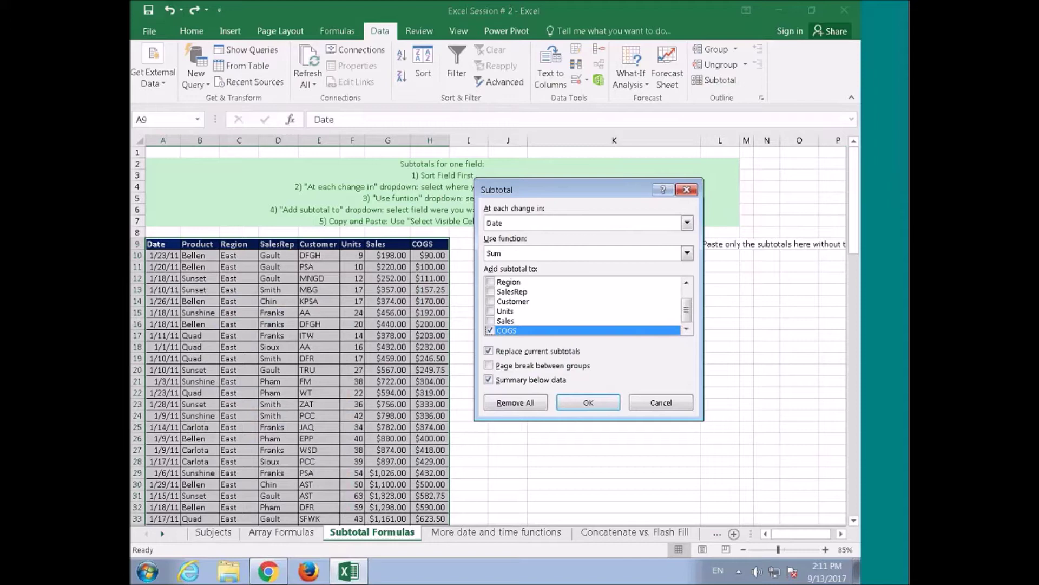
pyautogui.click(659, 402)
# Step: Check the East/MidWest boundary at C39–C40, then reopen Subtotal from cell C10
pyautogui.scroll(-4, 364, 407)
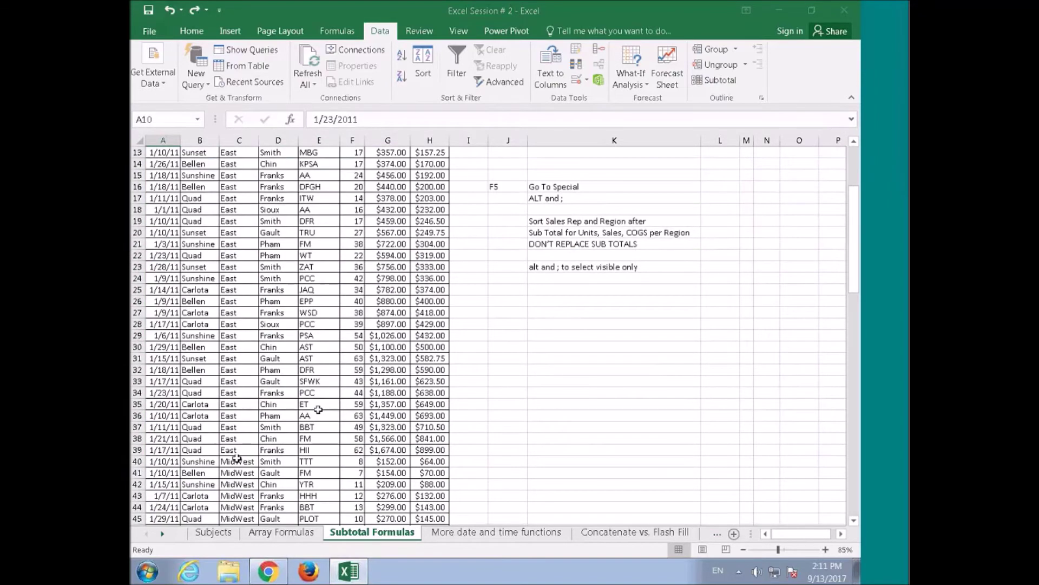
pyautogui.click(238, 451)
pyautogui.click(242, 462)
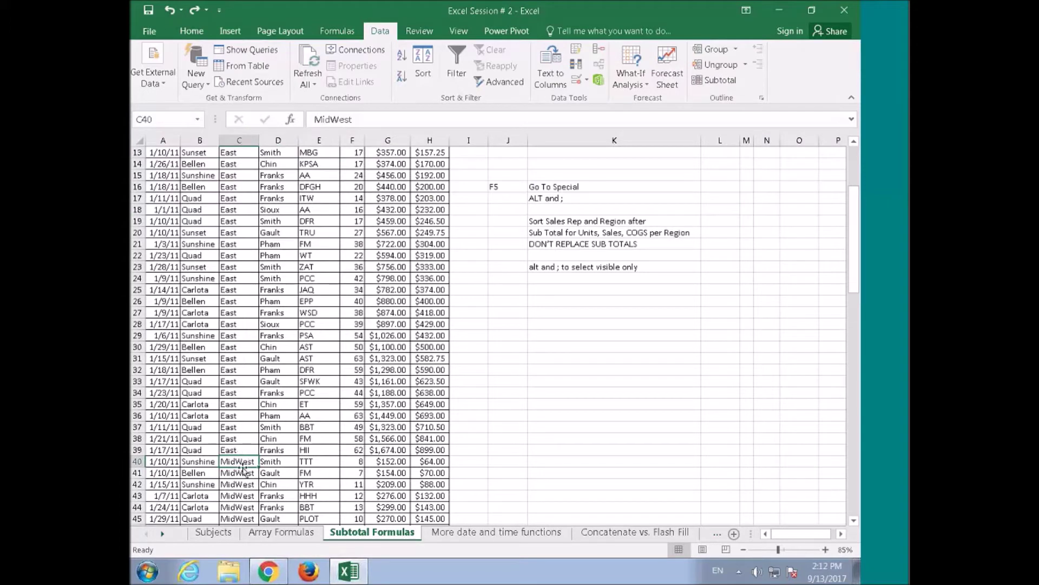
pyautogui.scroll(3, 261, 477)
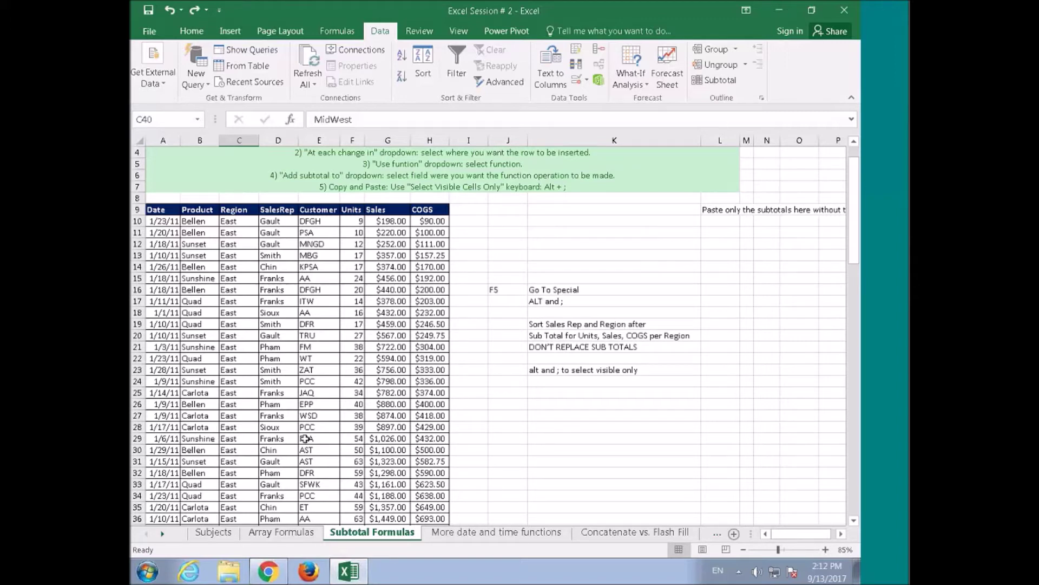
pyautogui.click(244, 222)
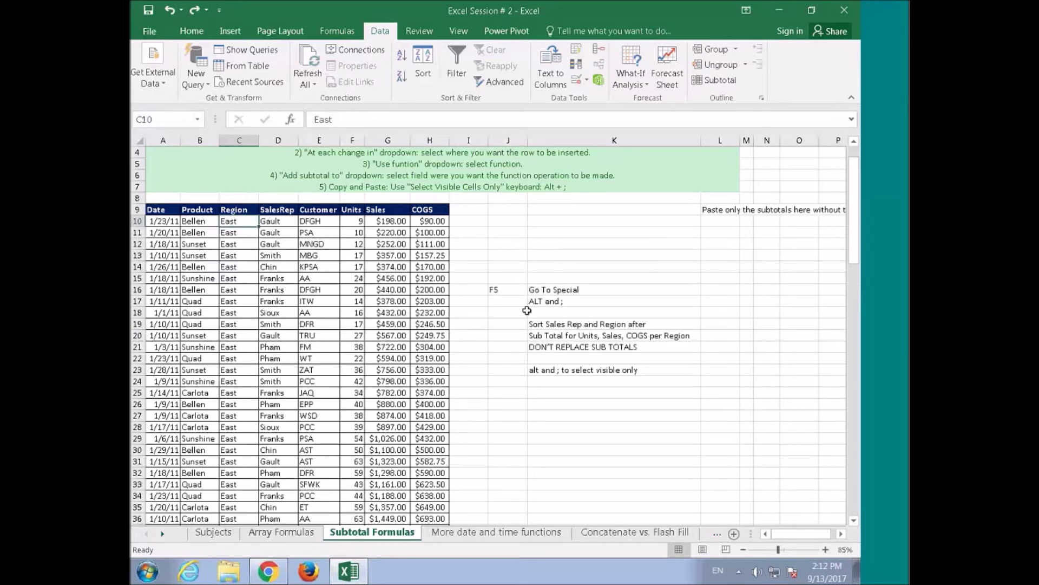
pyautogui.click(715, 80)
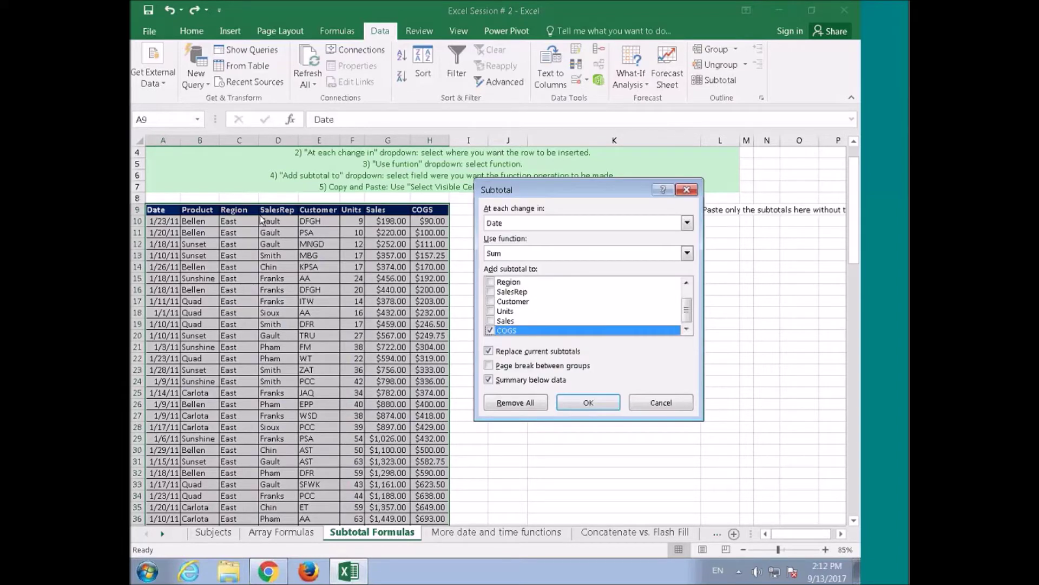
# Step: Subtotal at each change in Region, summing Units, Sales and COGS
pyautogui.click(553, 224)
pyautogui.click(512, 257)
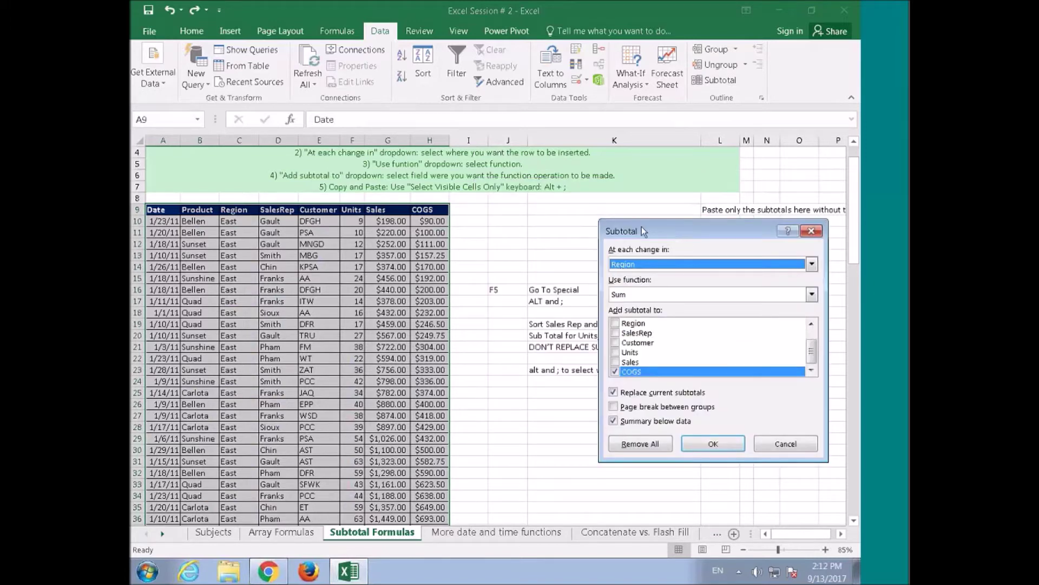
pyautogui.moveTo(669, 229); pyautogui.dragTo(642, 227)
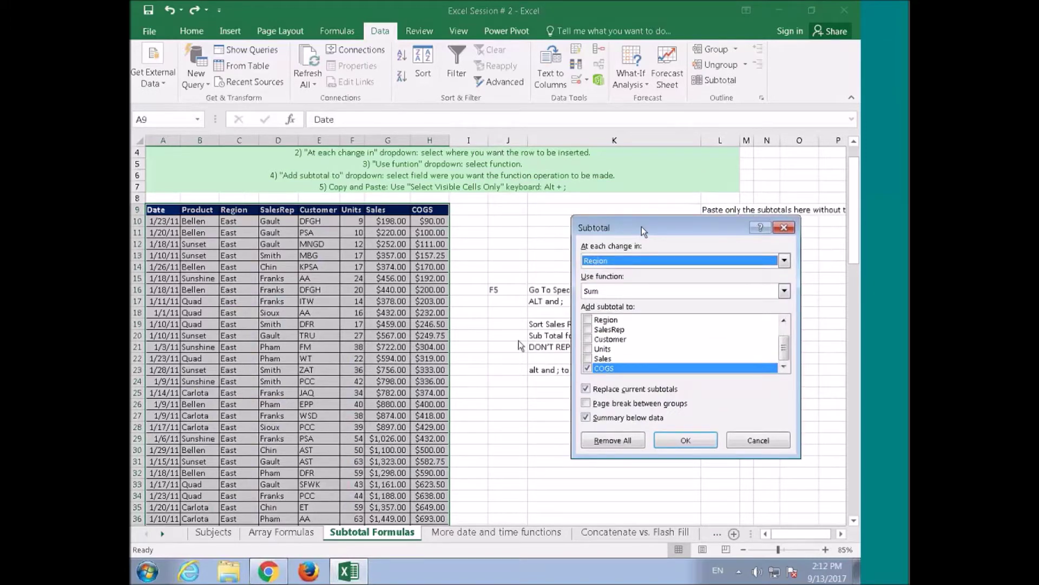
pyautogui.click(587, 349)
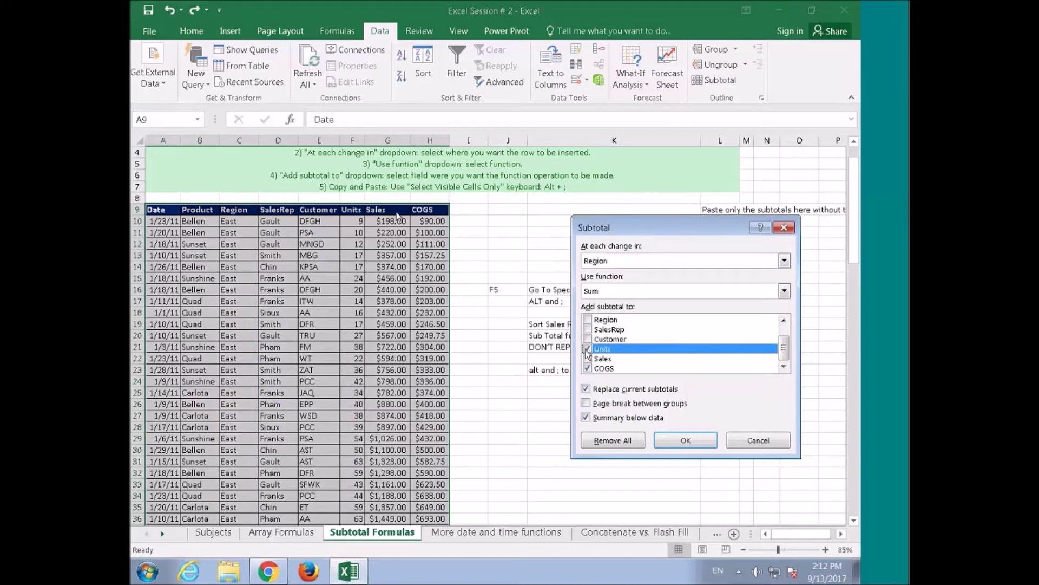
pyautogui.click(587, 359)
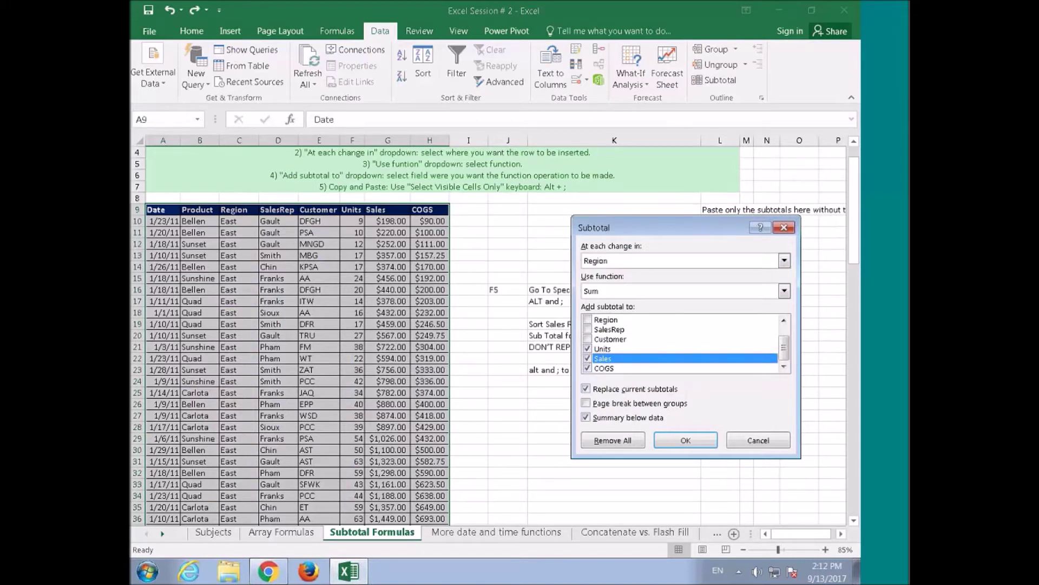
pyautogui.click(693, 439)
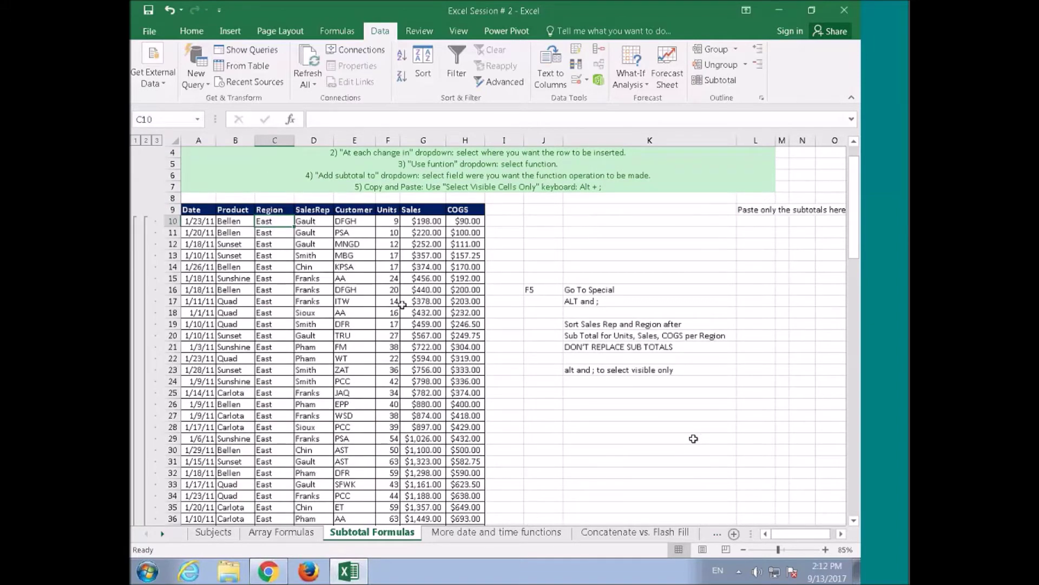
pyautogui.scroll(-5, 402, 305)
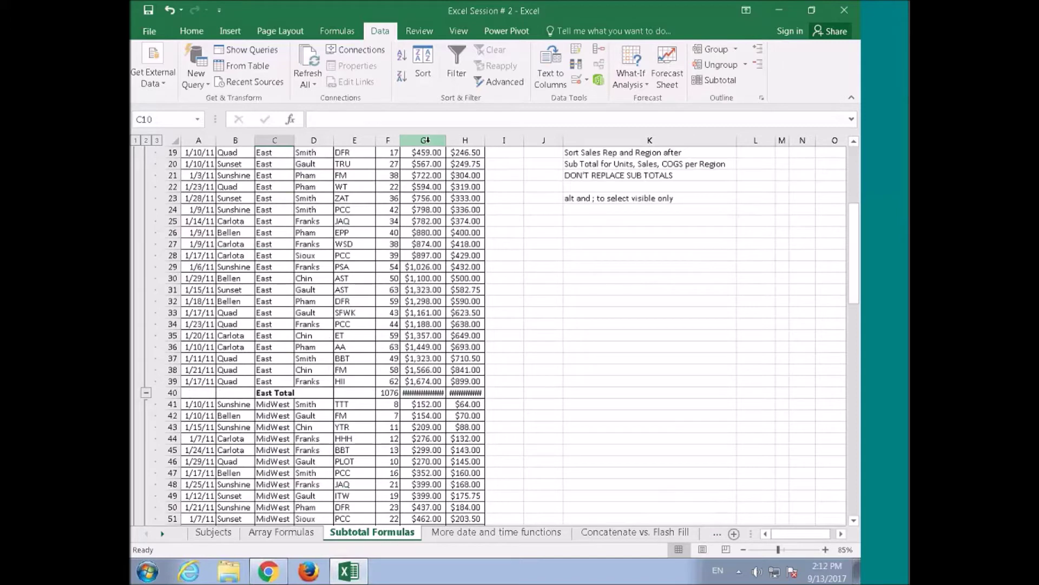
# Step: Autofit the Sales and COGS columns G and H so the totals display fully
pyautogui.moveTo(426, 140); pyautogui.dragTo(465, 140)
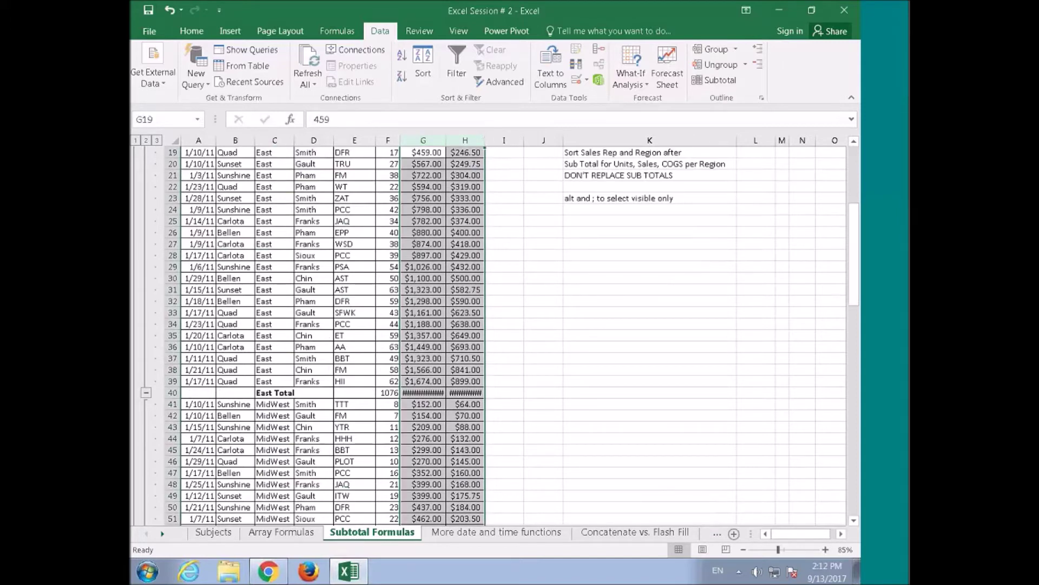
pyautogui.click(192, 31)
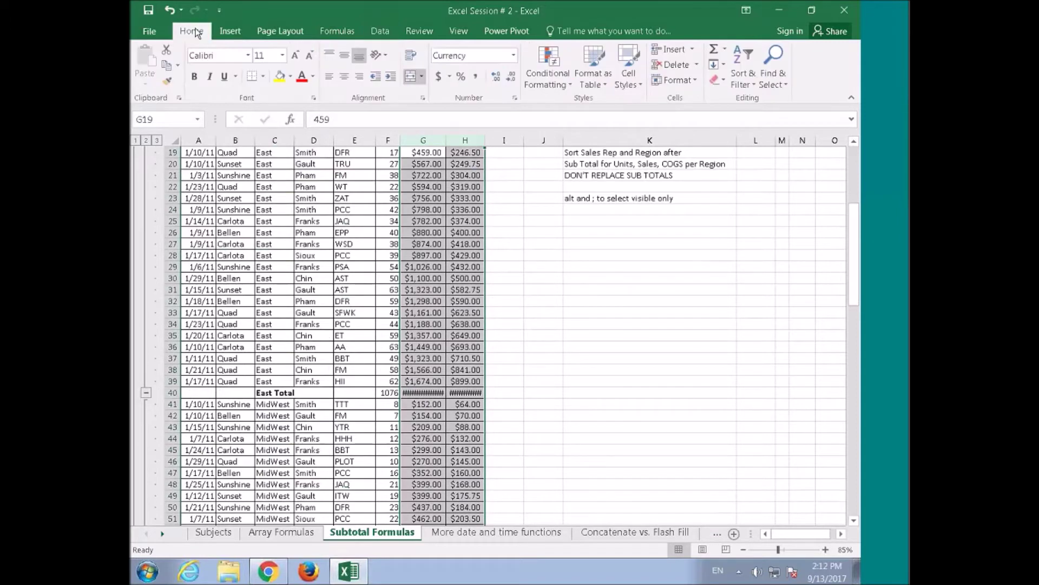
pyautogui.click(691, 82)
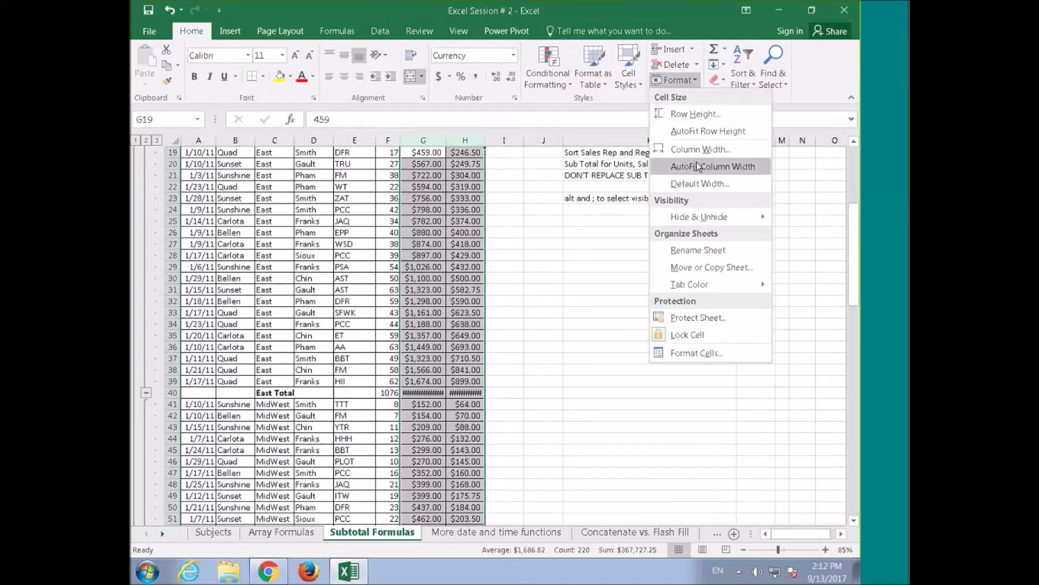
pyautogui.click(445, 141)
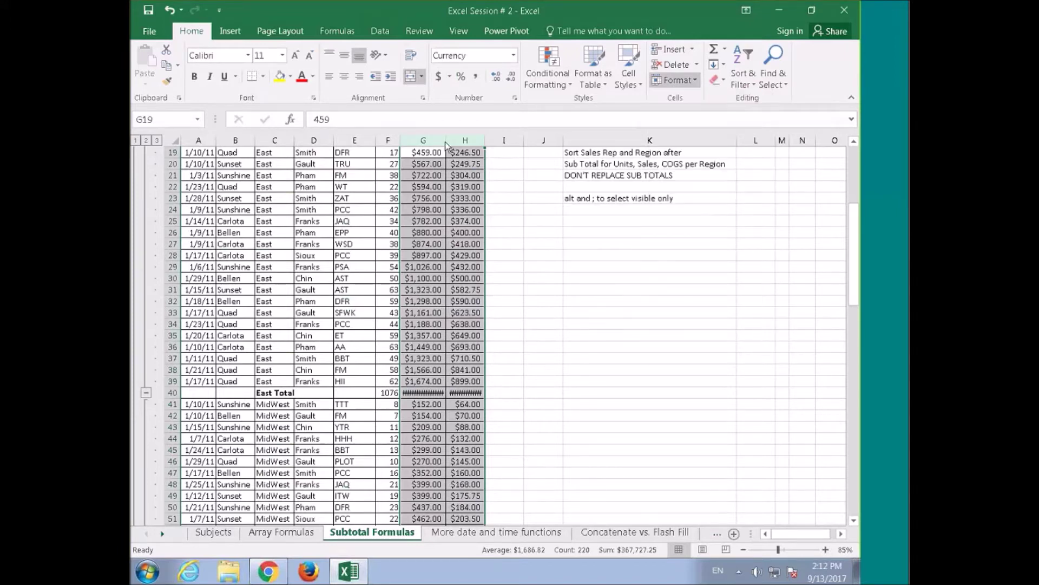
pyautogui.click(445, 140)
pyautogui.doubleClick(445, 141)
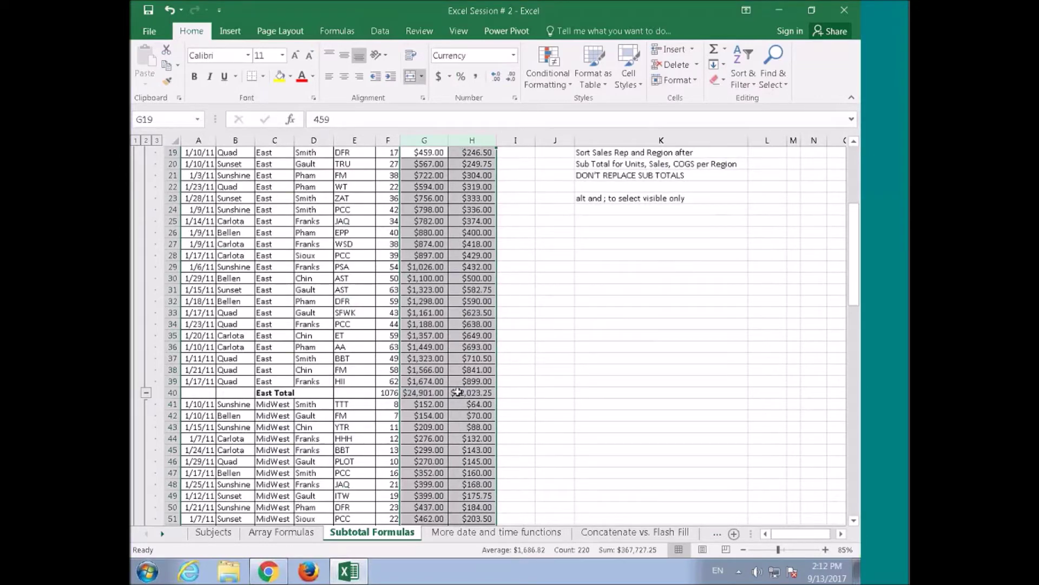
# Step: Select the East Total label and scroll through the collapsed subtotal table
pyautogui.click(289, 393)
pyautogui.scroll(-4, 290, 403)
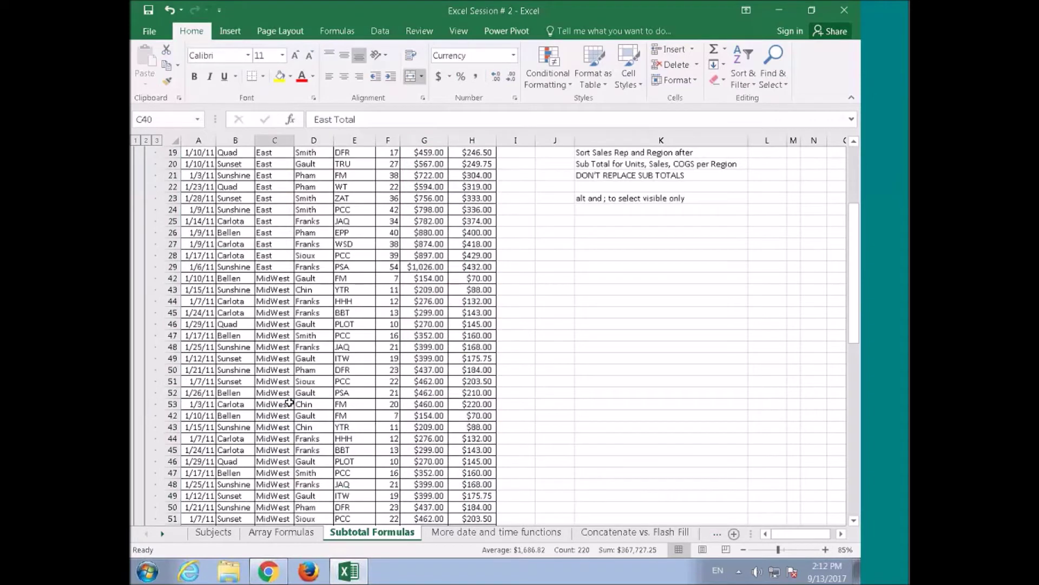
pyautogui.scroll(-6, 289, 403)
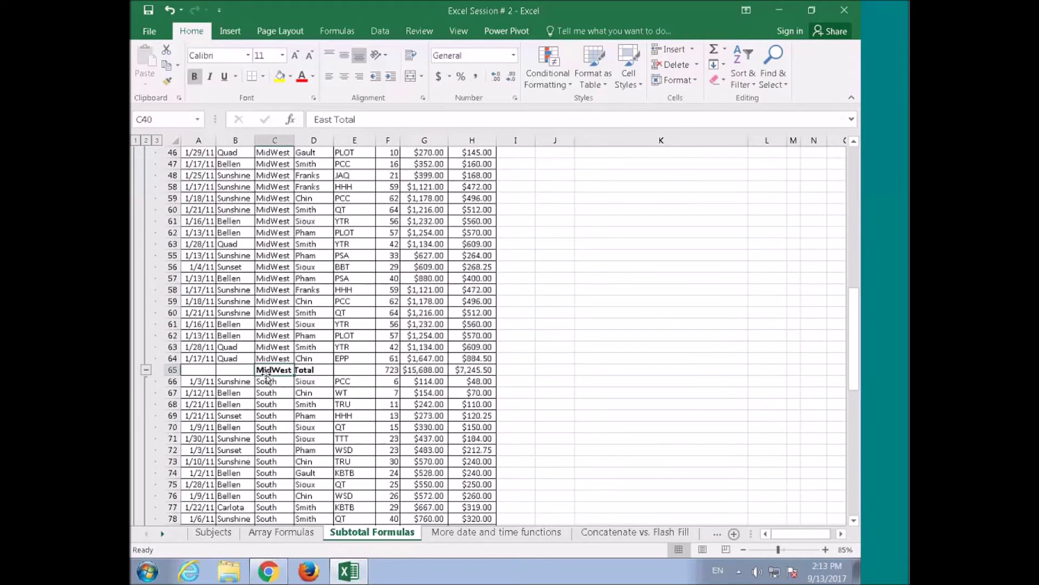
pyautogui.scroll(-10, 268, 368)
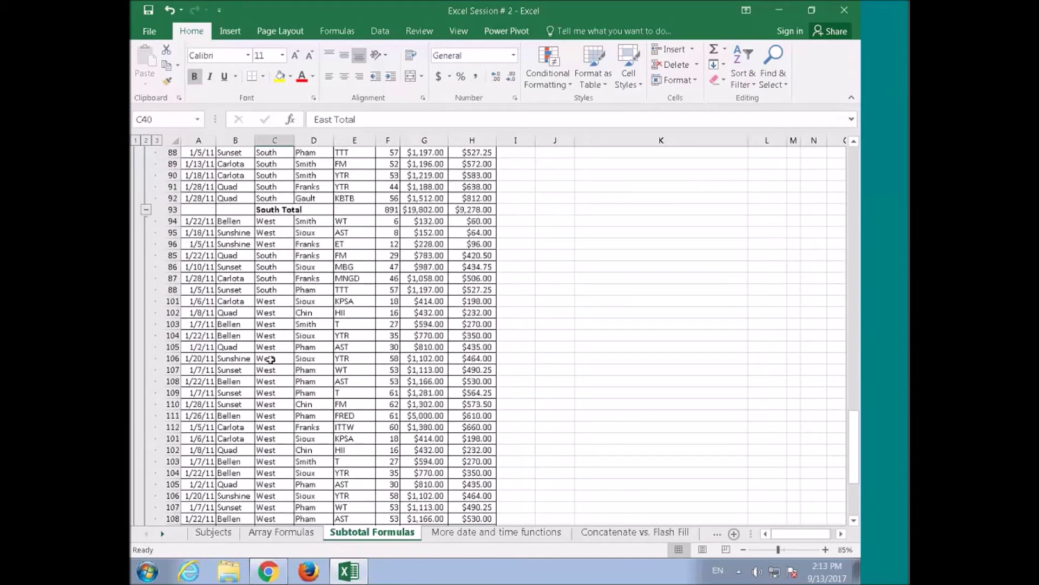
pyautogui.scroll(-7, 270, 359)
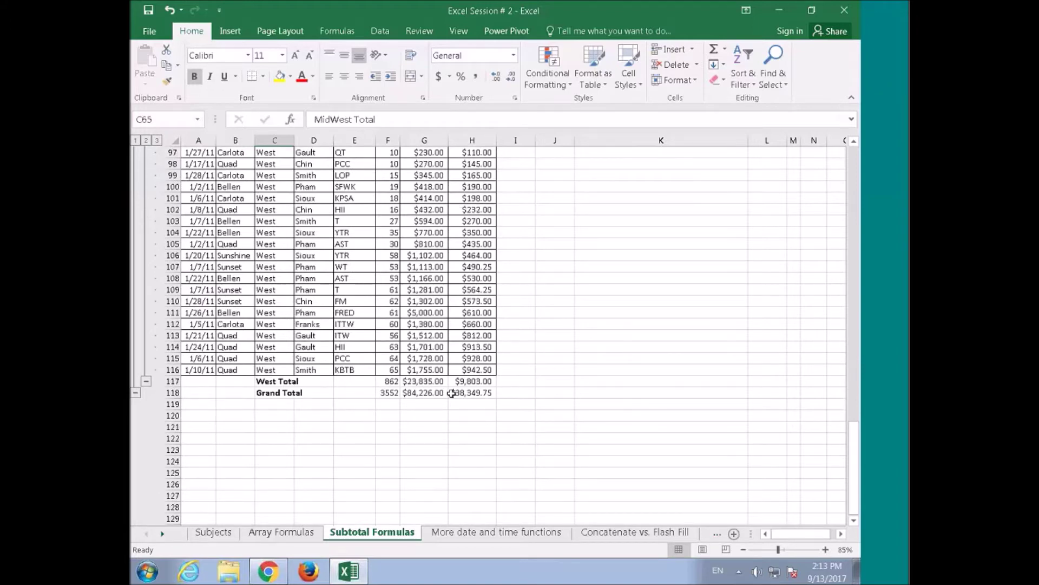
pyautogui.scroll(20, 358, 377)
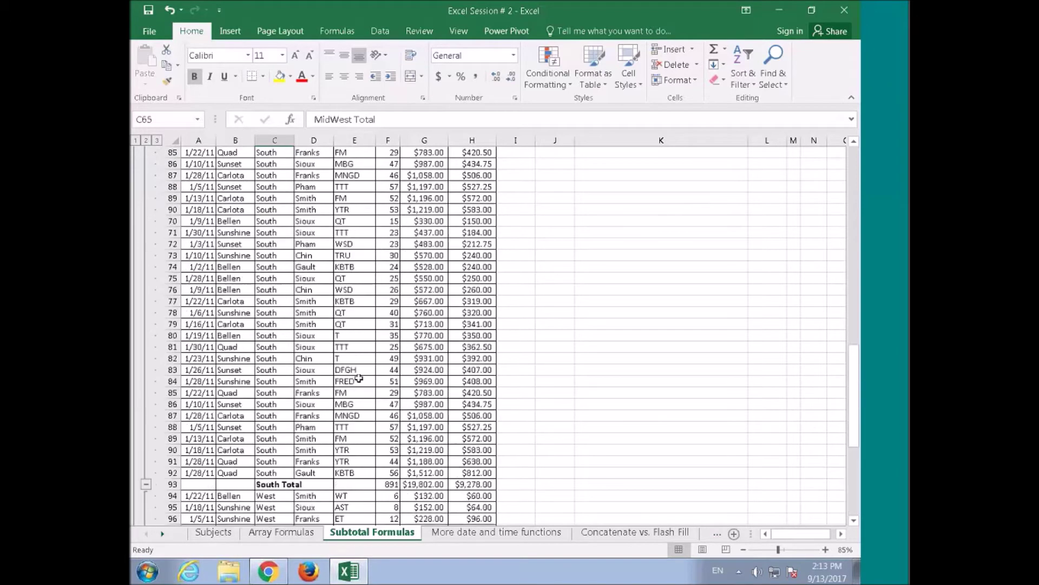
pyautogui.scroll(12, 358, 376)
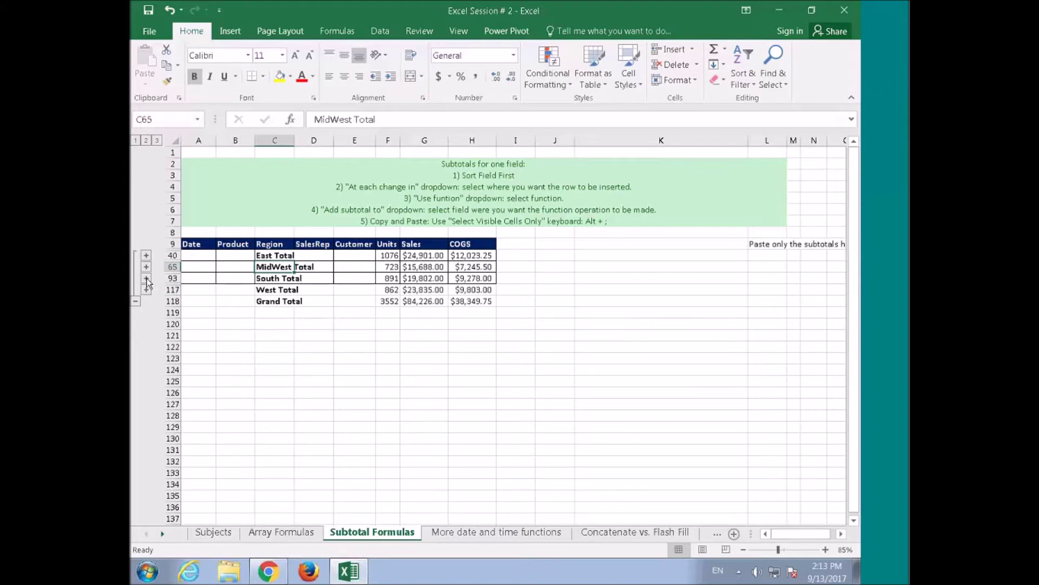
pyautogui.scroll(-2, 147, 282)
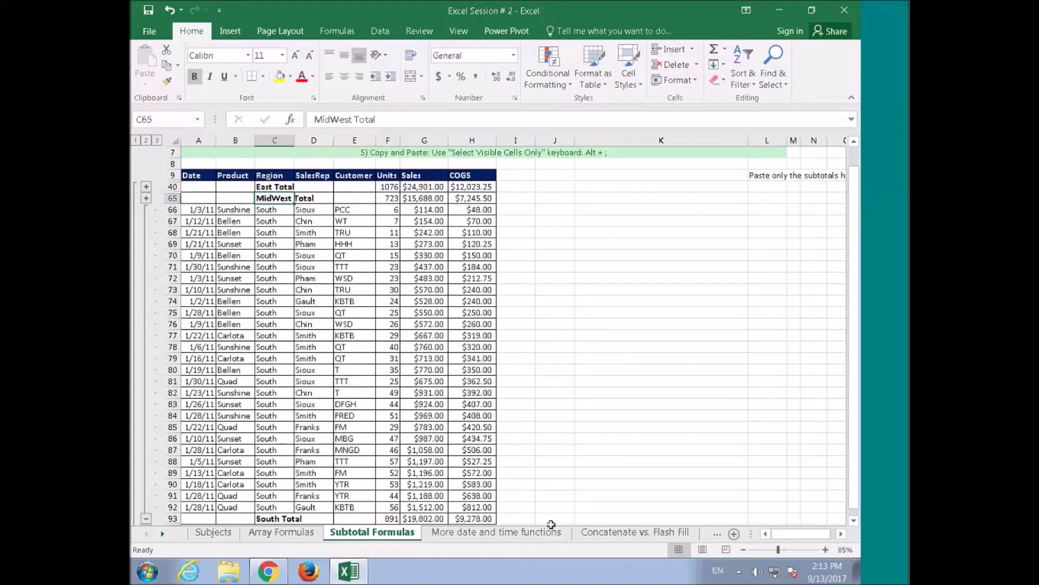
pyautogui.click(147, 198)
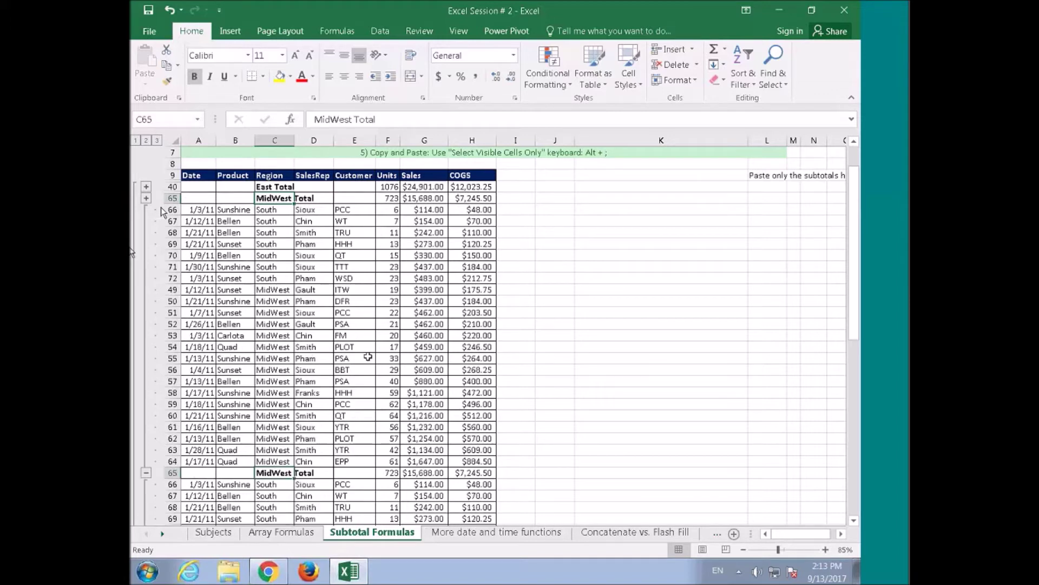
pyautogui.click(147, 141)
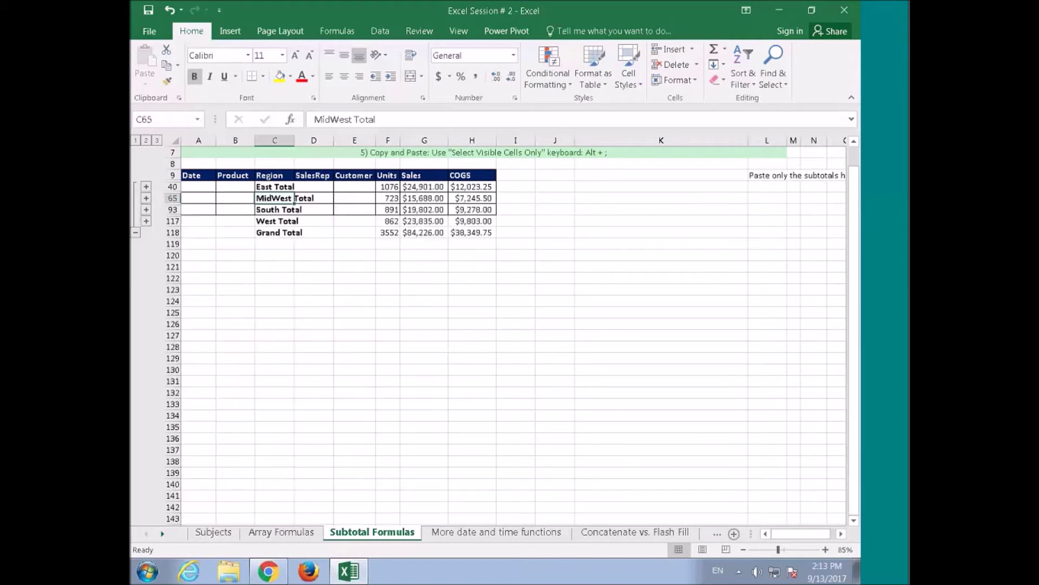
pyautogui.click(136, 141)
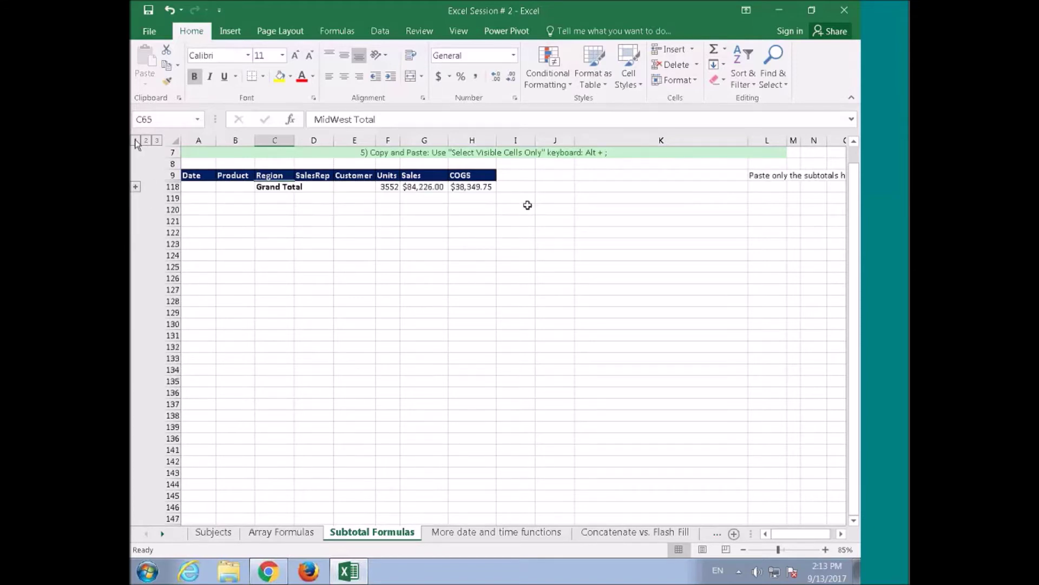
pyautogui.click(146, 141)
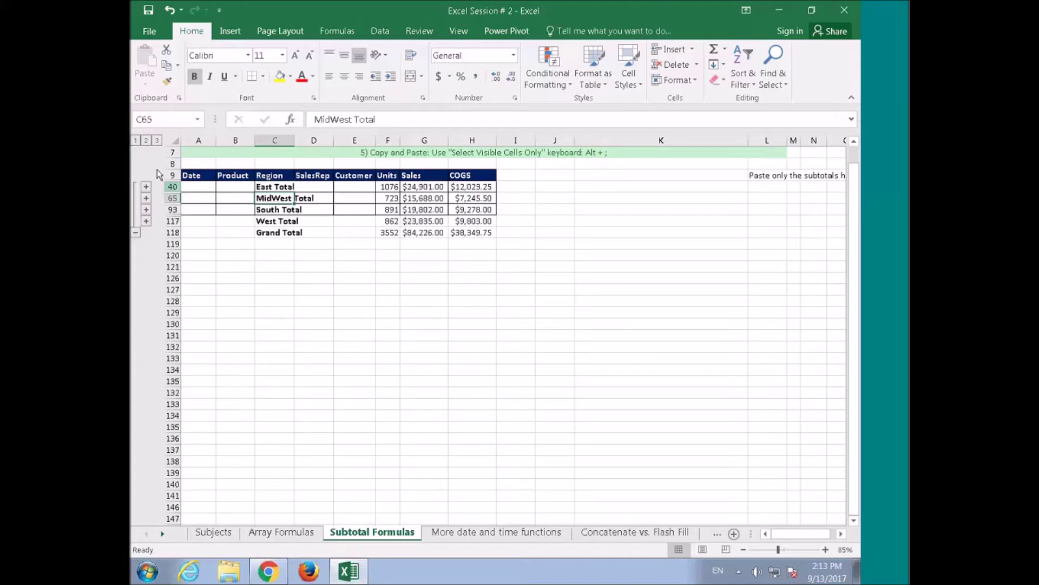
pyautogui.click(157, 140)
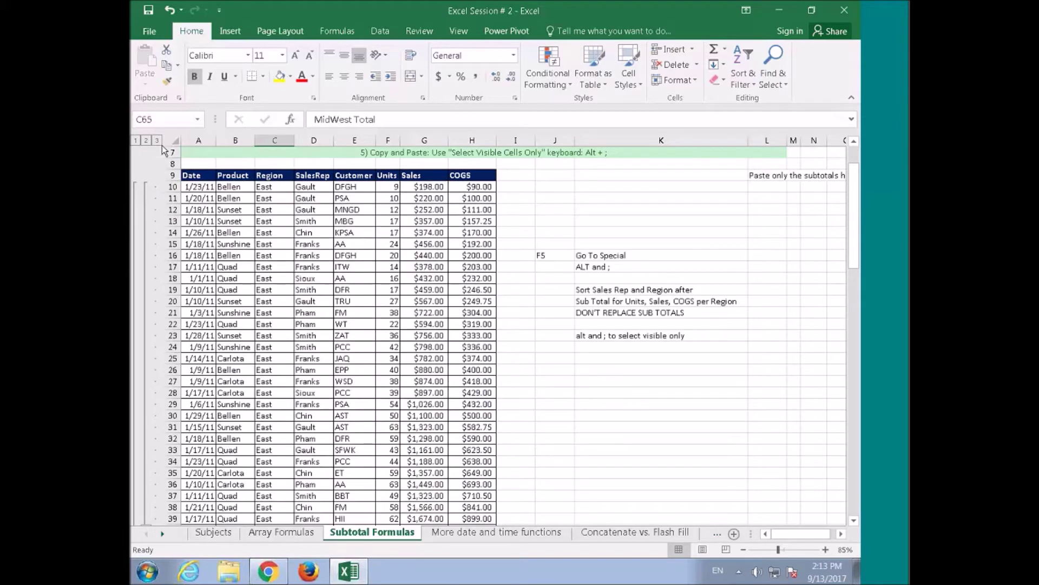
pyautogui.click(147, 140)
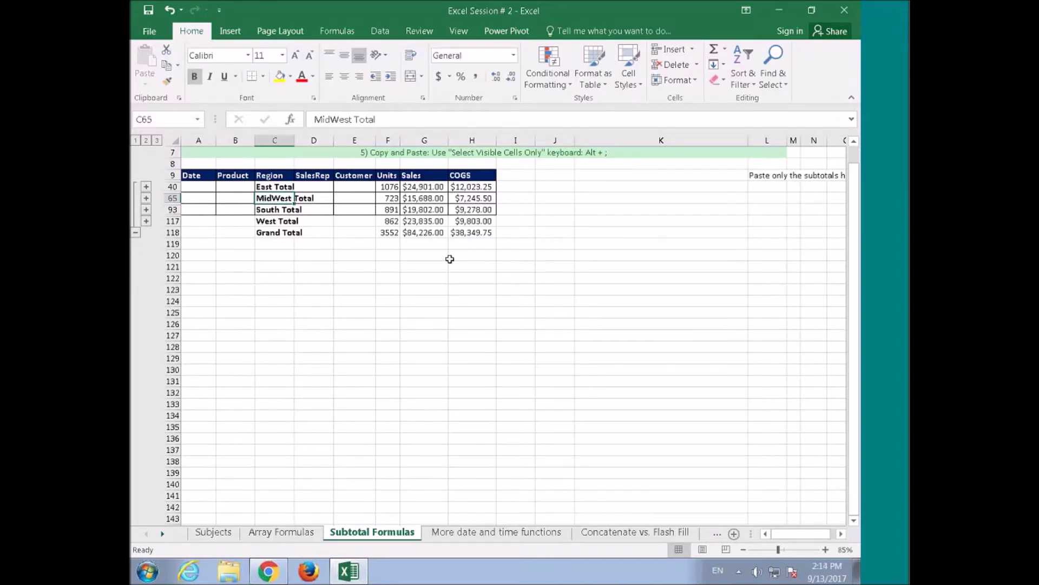
# Step: Select the subtotal table and look at Go To Special, cancelling without choosing
pyautogui.moveTo(194, 175); pyautogui.dragTo(470, 237)
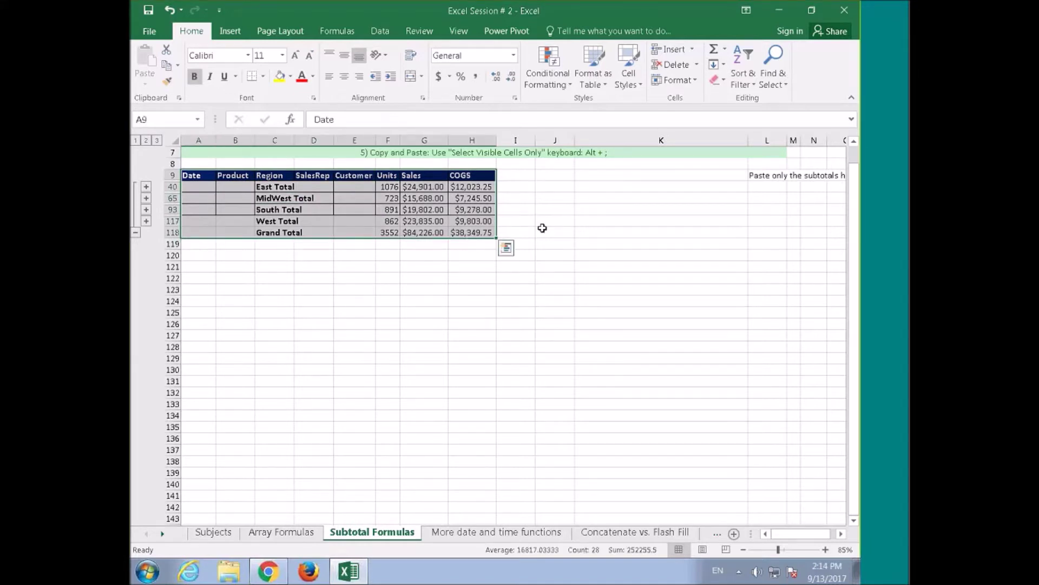
pyautogui.press('F5')
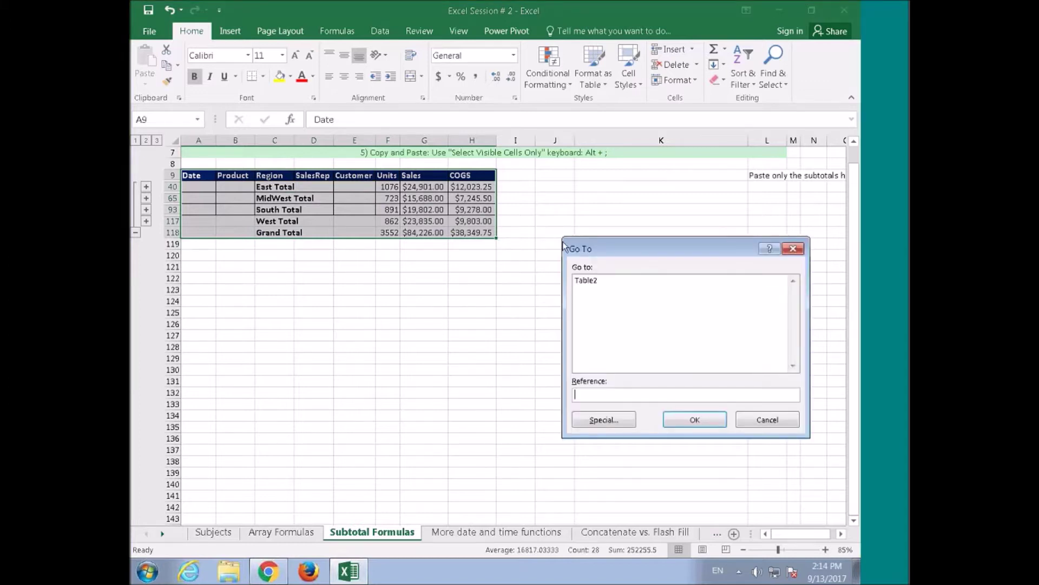
pyautogui.click(610, 422)
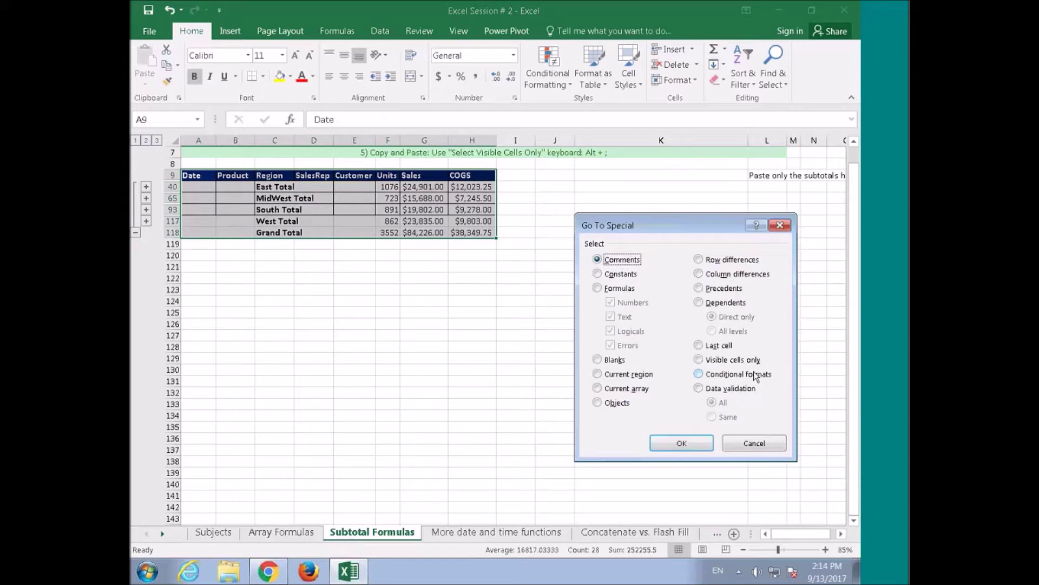
pyautogui.click(754, 443)
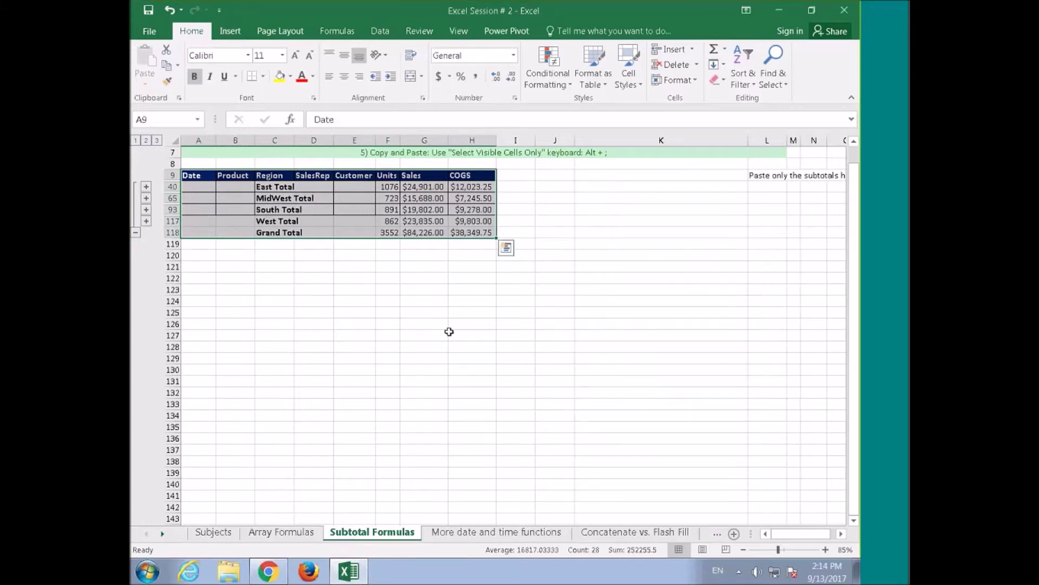
pyautogui.click(370, 186)
# Step: Copy the subtotal table and paste it at A123
pyautogui.moveTo(195, 175); pyautogui.dragTo(487, 232)
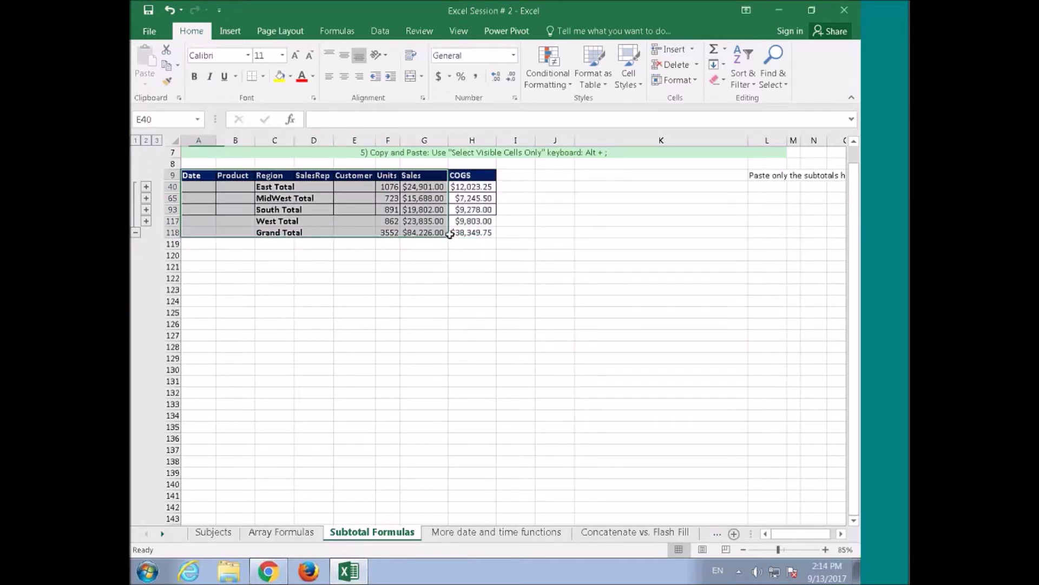
pyautogui.hotkey('alt', ';')
pyautogui.hotkey('ctrl', 'c')
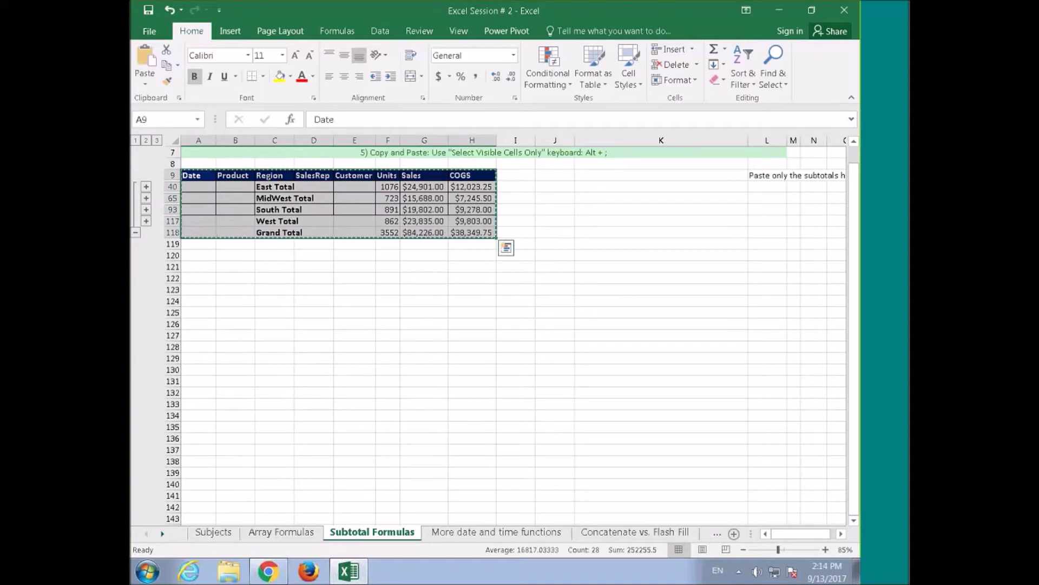
pyautogui.click(195, 294)
pyautogui.hotkey('ctrl', 'v')
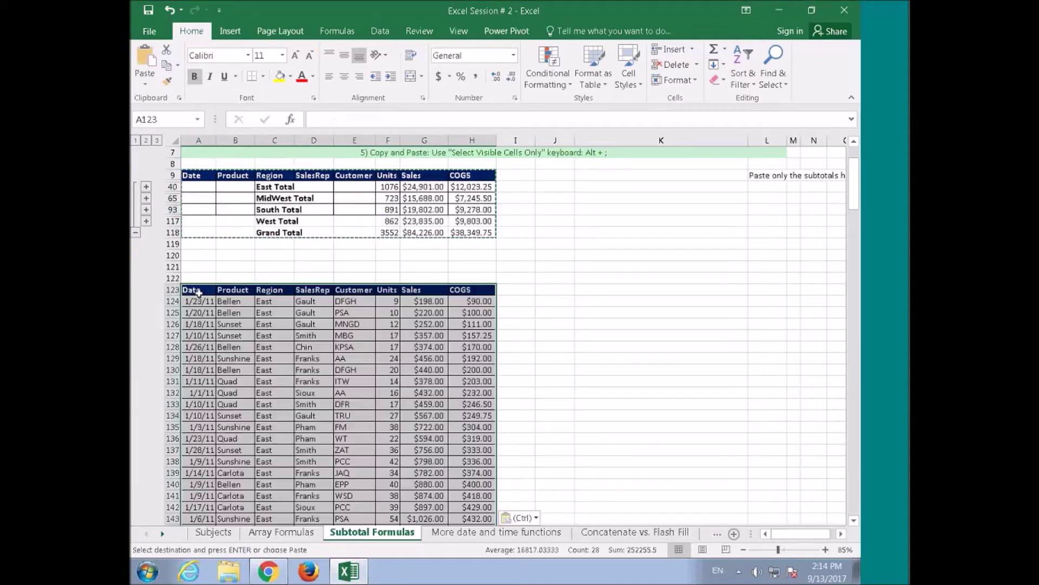
# Step: Undo the paste, reselect A9:H118 and restrict the selection to visible cells with Alt+;
pyautogui.scroll(-2, 309, 324)
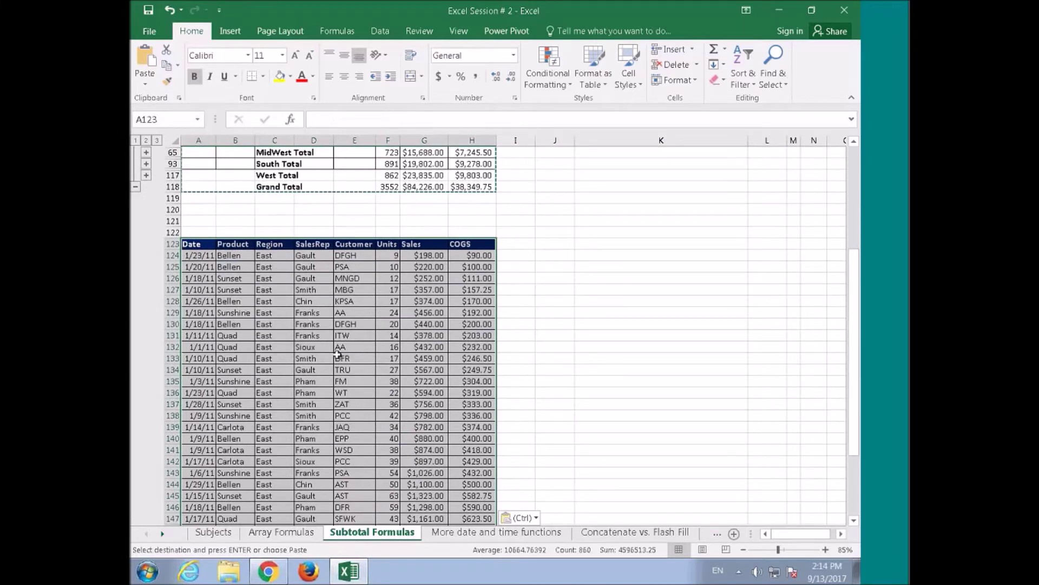
pyautogui.hotkey('ctrl', 'z')
pyautogui.scroll(3, 337, 355)
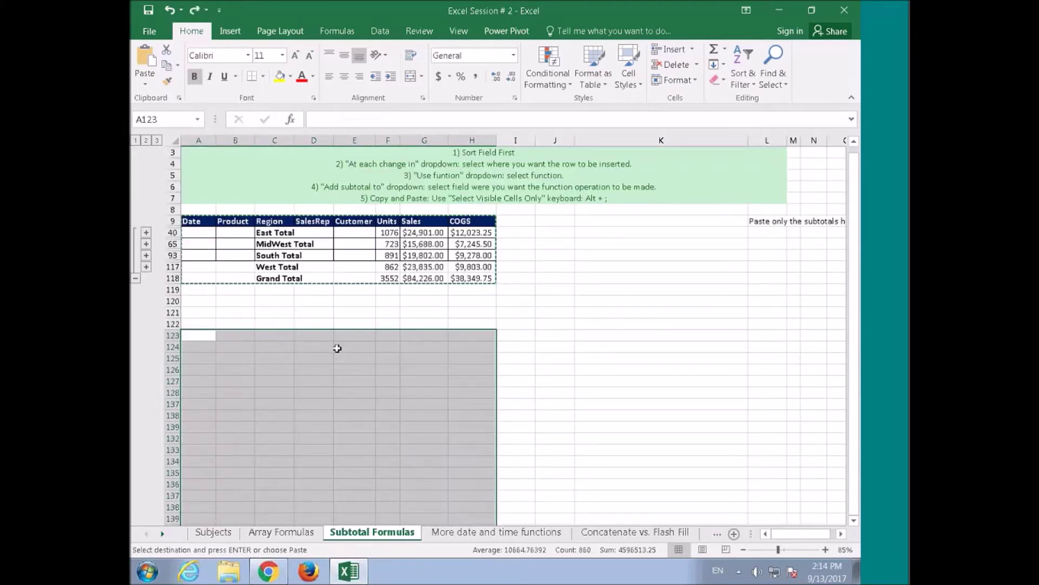
pyautogui.moveTo(201, 221); pyautogui.dragTo(462, 276)
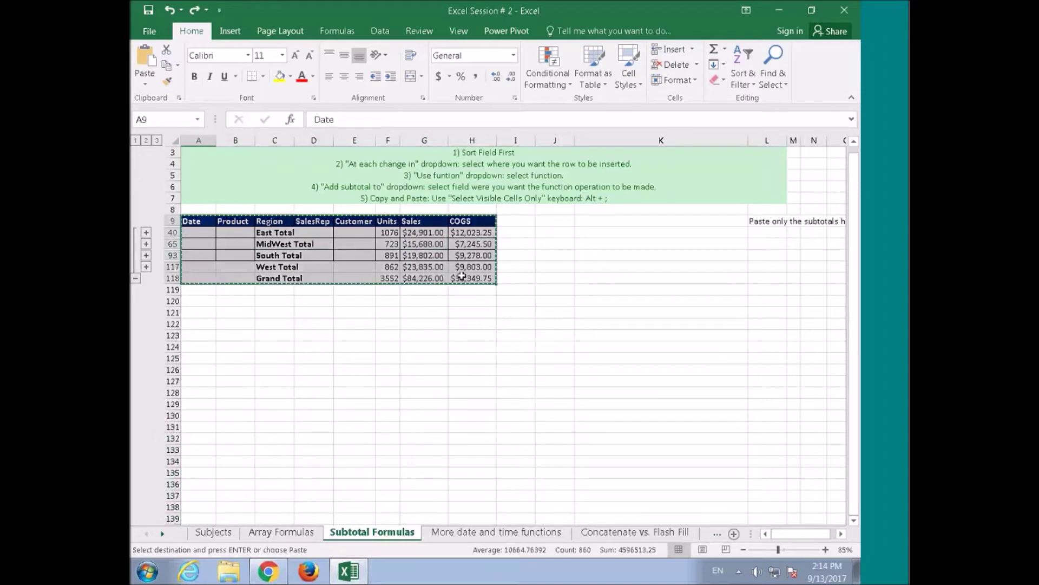
pyautogui.hotkey('alt', ';')
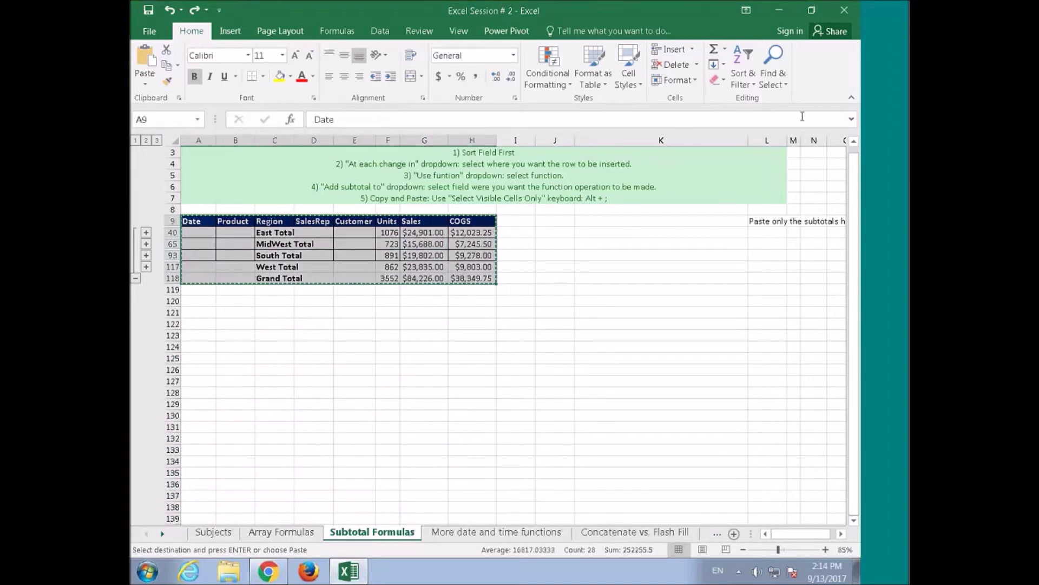
# Step: Select visible cells only through Go To Special and paste them at A123
pyautogui.click(782, 83)
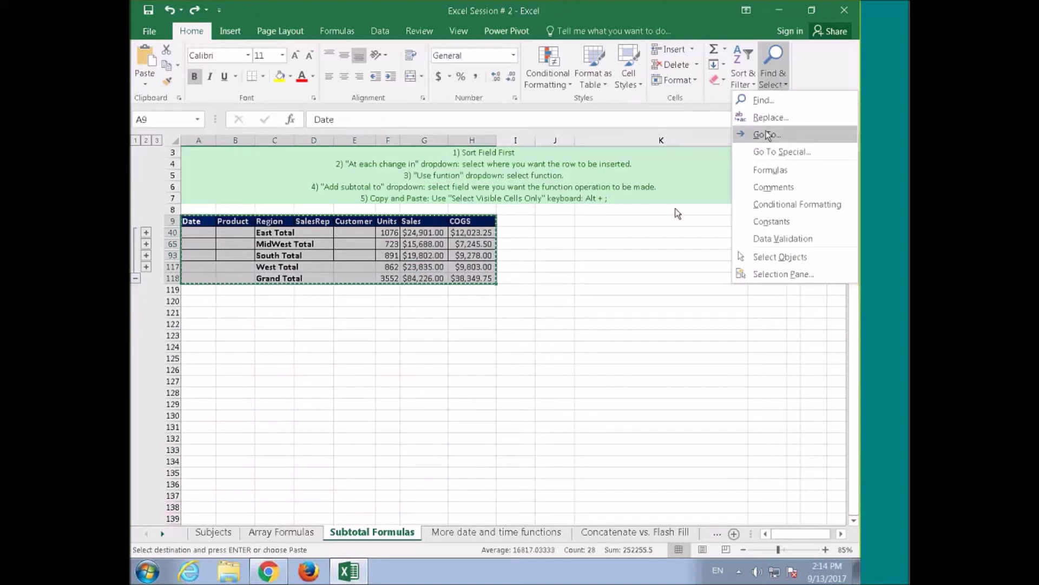
pyautogui.click(483, 225)
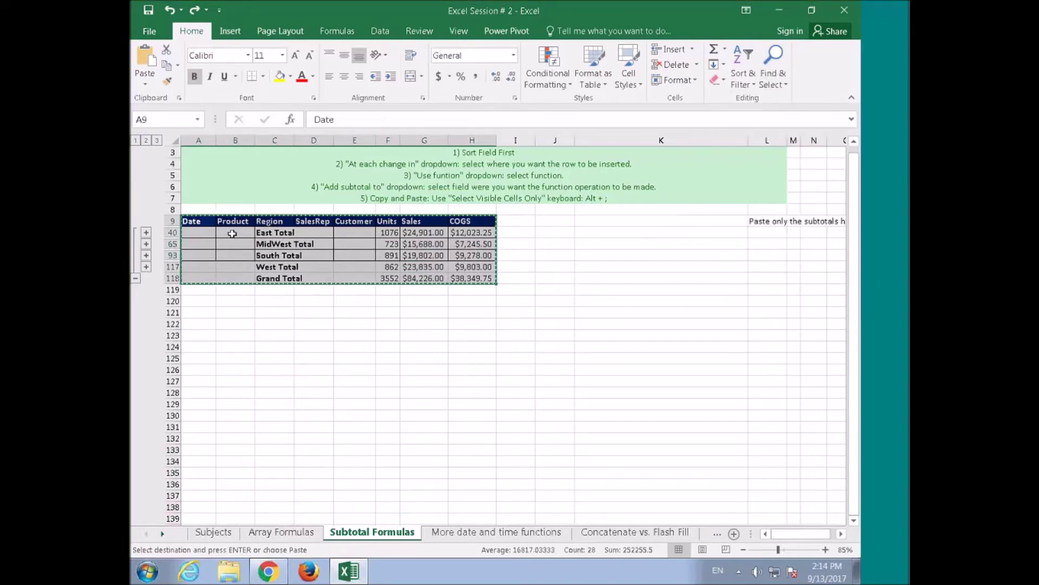
pyautogui.hotkey('ctrl', 'g')
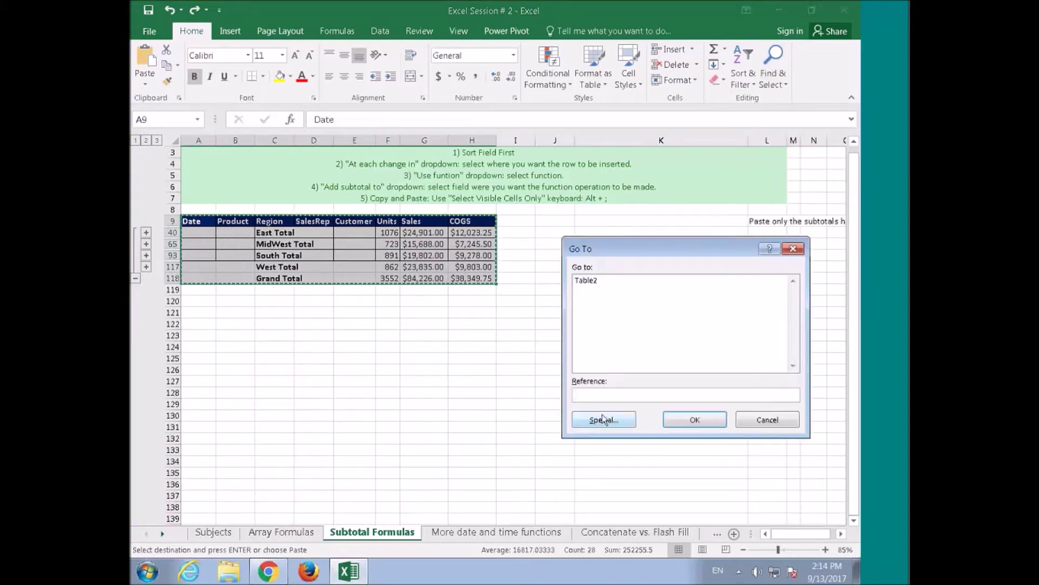
pyautogui.click(604, 420)
pyautogui.click(699, 361)
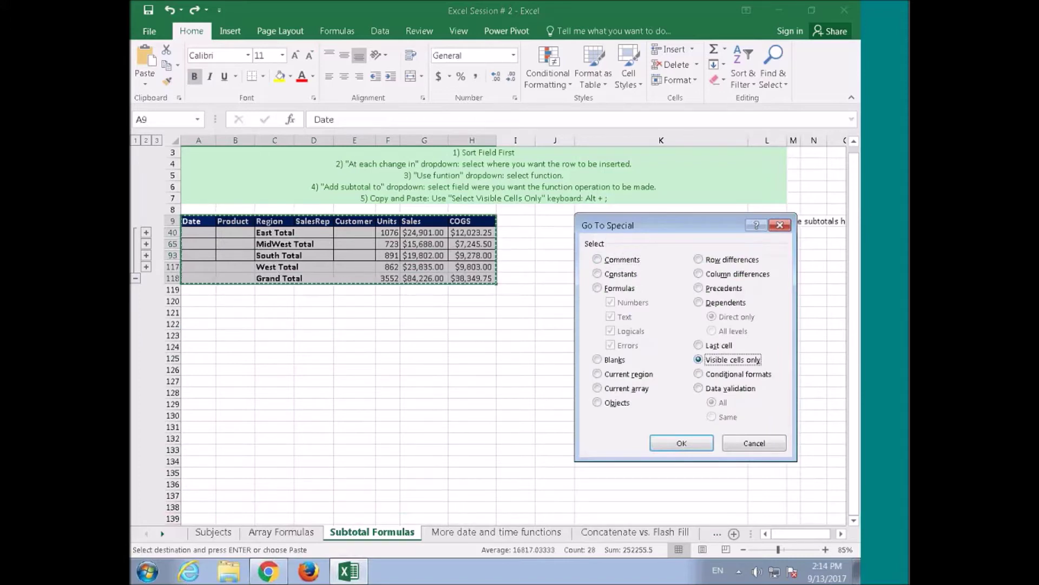
pyautogui.click(682, 443)
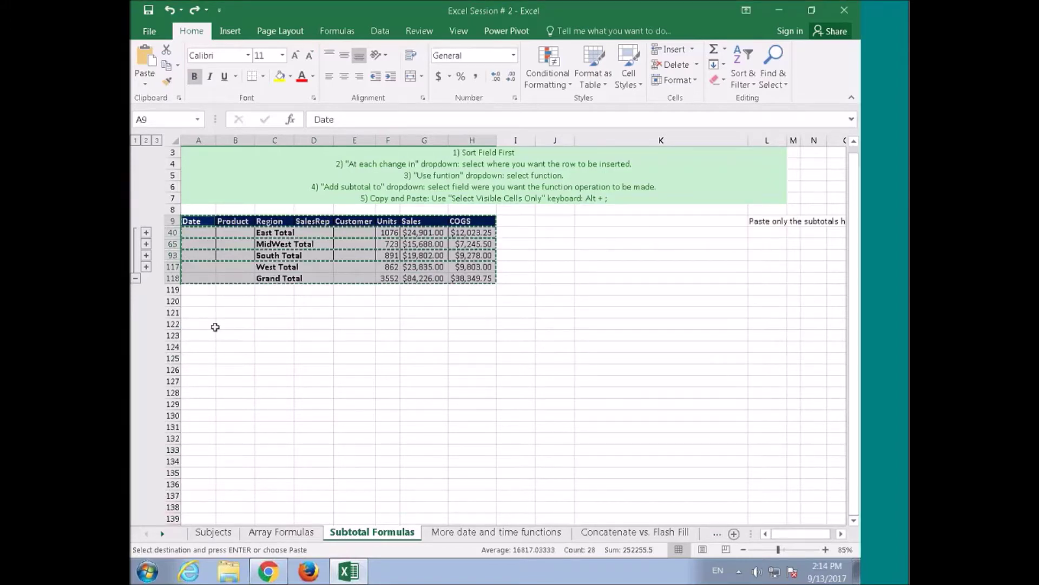
pyautogui.click(203, 333)
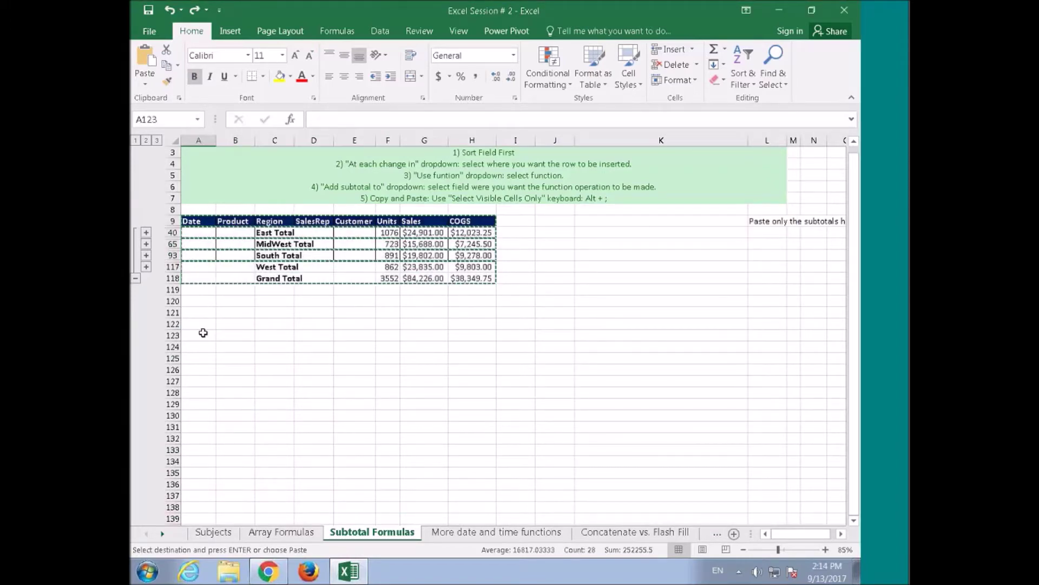
pyautogui.write('Date\tProduct\tRegion\tSalesRep\tCustomer\tUnits\tSales\tCOGS \t\tEast Total\t\t\t1076\t$24,901.00\t$12,023.25 \t\tMidWest Total\t\t\t723\t$15,688.00\t$7,245.50 \t\tSouth Total\t\t\t891\t$19,802.00\t$9,278.00 \t\tWest Total\t\t\t862\t$23,835.00\t$9,803.00 \t\tGrand Total\t\t\t3552\t$84,226.00\t$38,349.75')
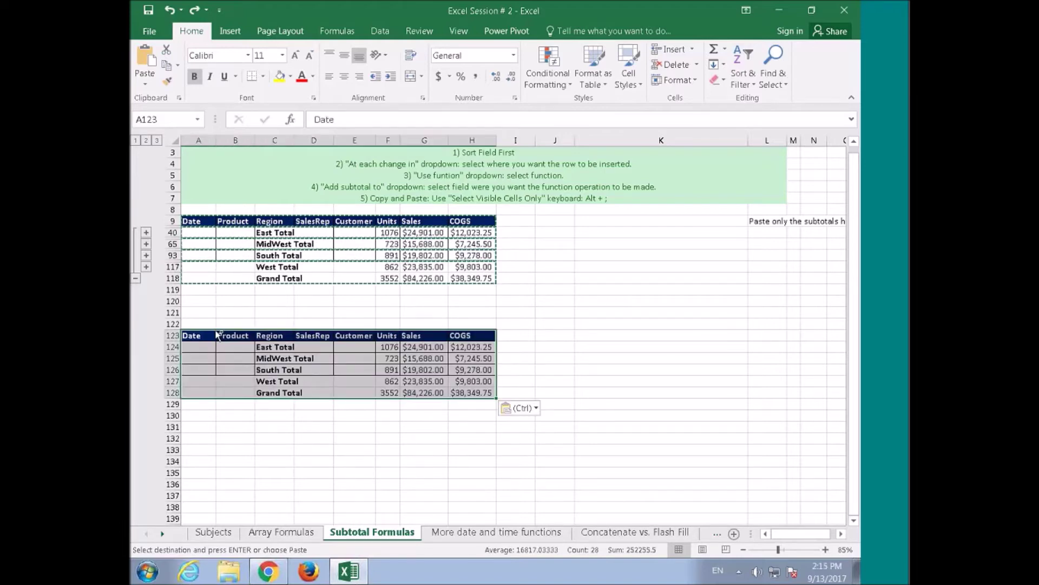
# Step: Check the pasted sales value in G124, expand the MidWest group, and cancel the copy marquee
pyautogui.click(425, 347)
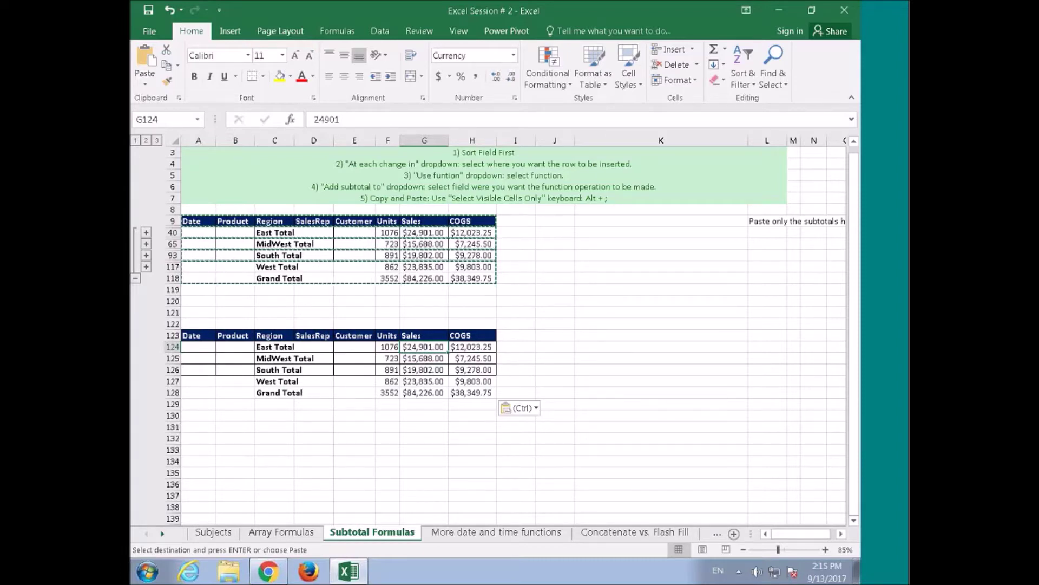
pyautogui.click(146, 243)
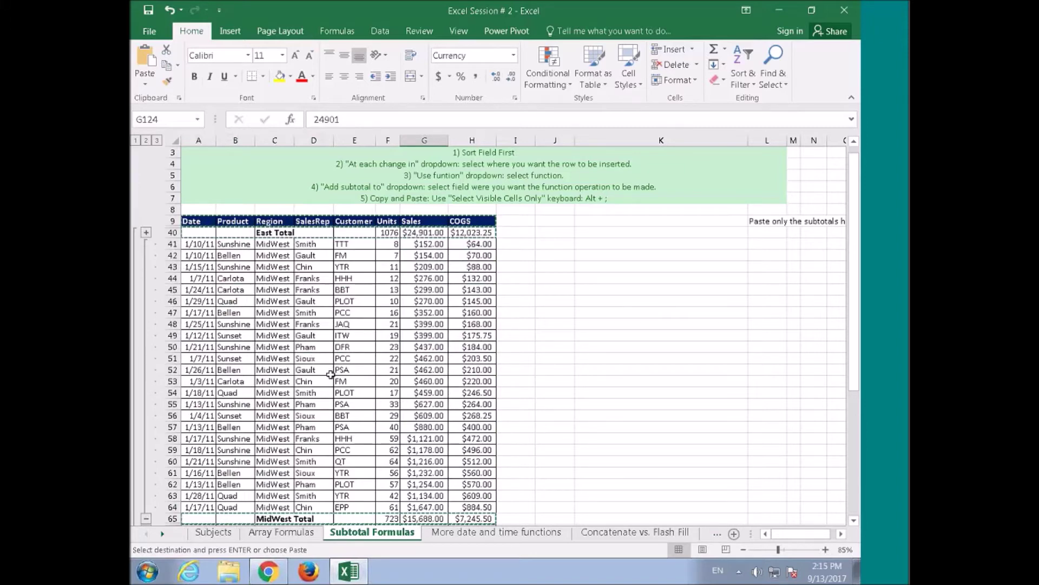
pyautogui.click(314, 278)
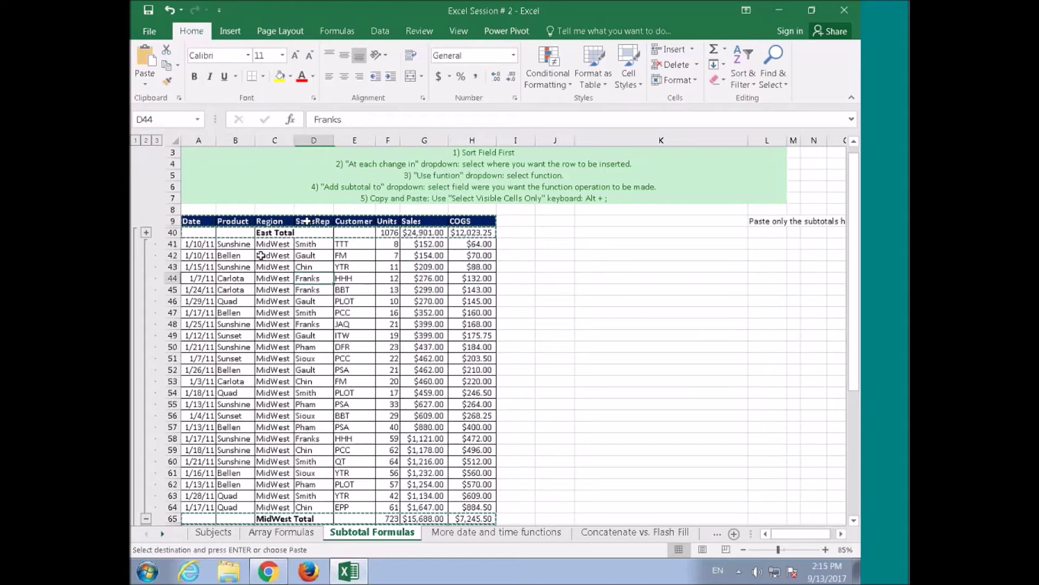
pyautogui.click(314, 234)
pyautogui.press('Escape')
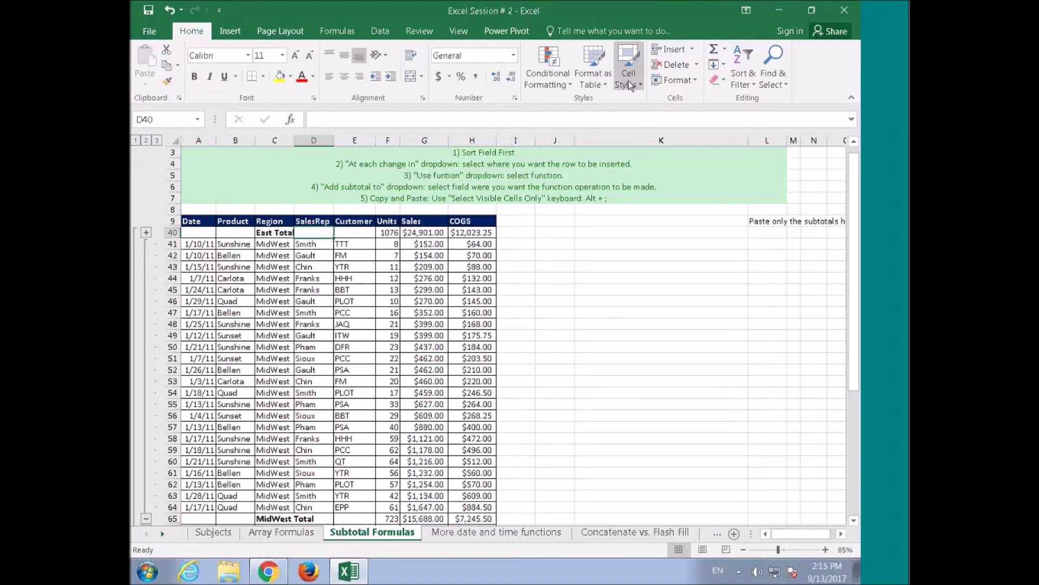
# Step: Remove all existing subtotals from the sales table
pyautogui.click(380, 31)
pyautogui.click(715, 79)
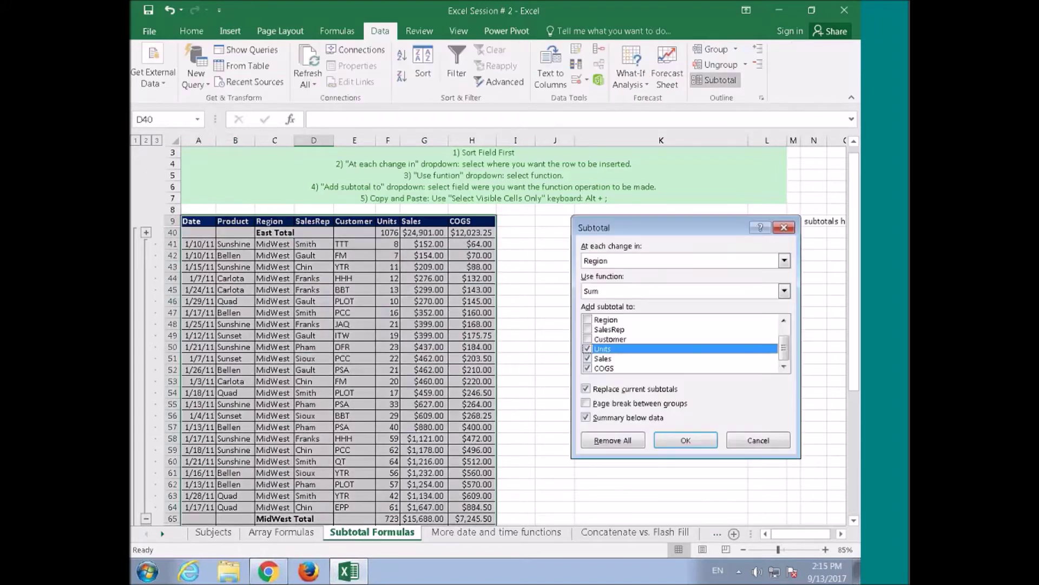
pyautogui.click(613, 440)
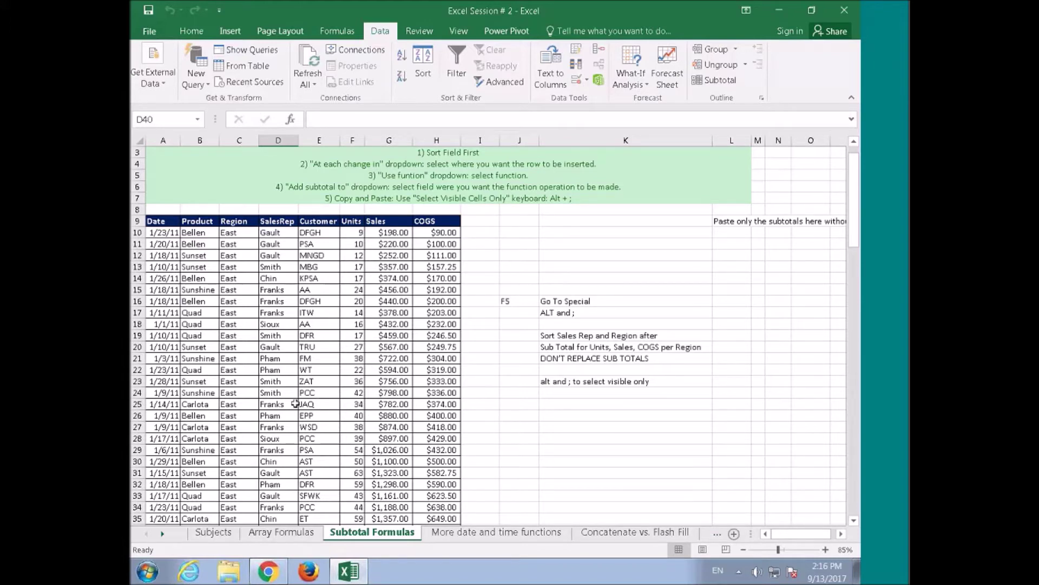
# Step: Sort the table A to Z by SalesRep, then by Region, and reopen Subtotal settings
pyautogui.click(282, 234)
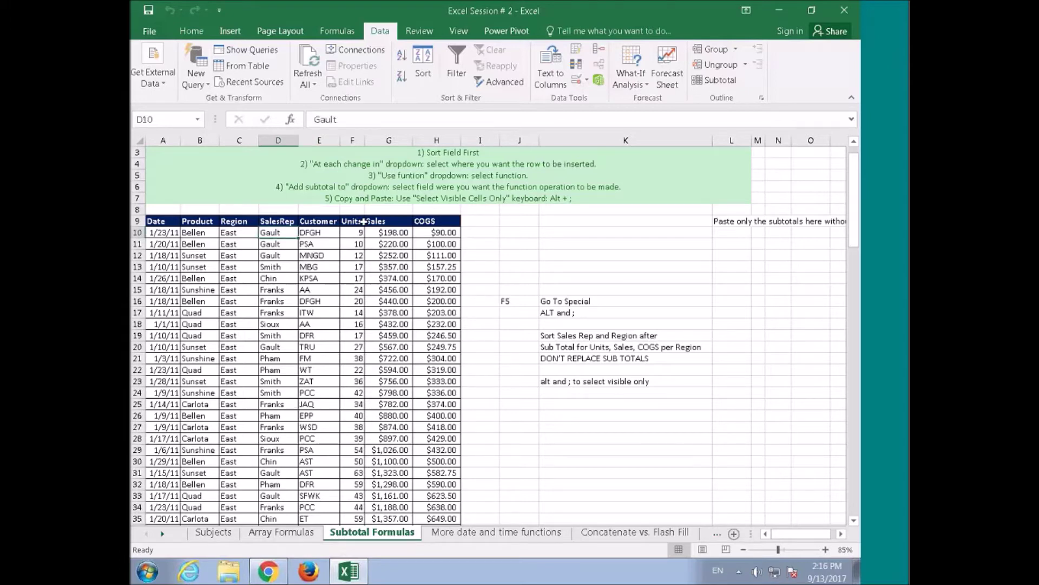
pyautogui.click(192, 31)
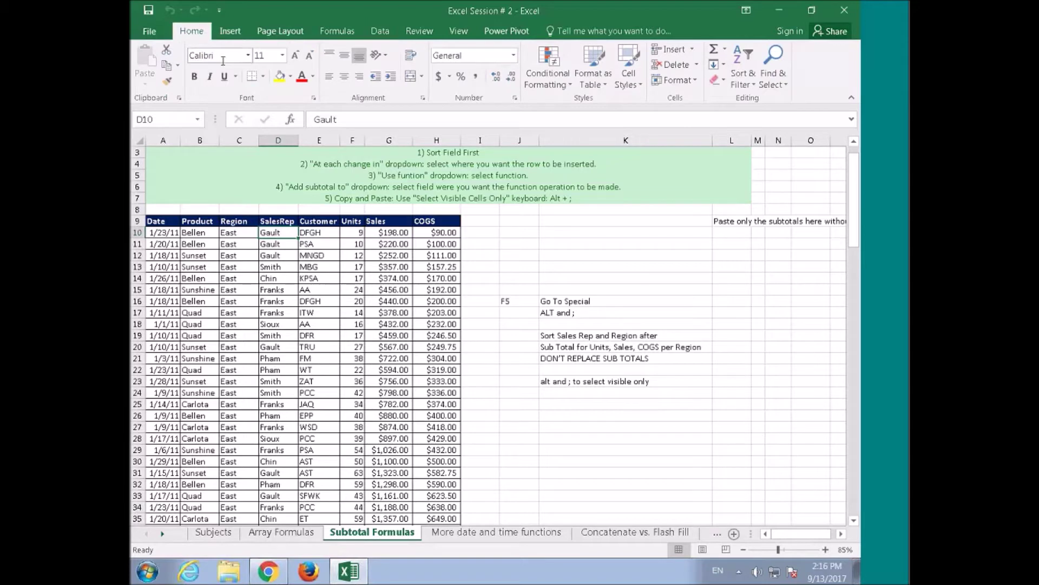
pyautogui.click(230, 31)
pyautogui.click(380, 31)
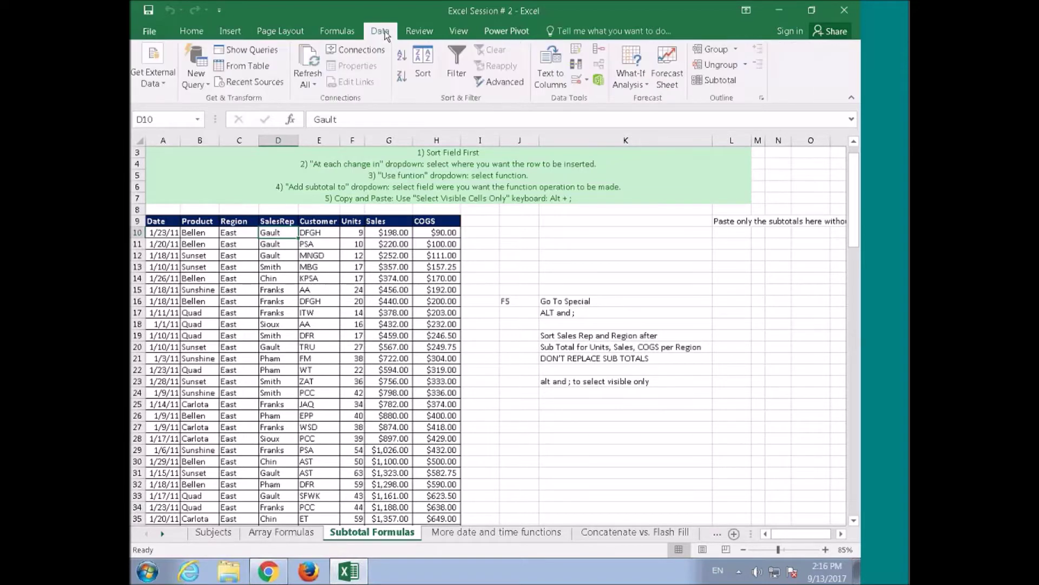
pyautogui.click(404, 54)
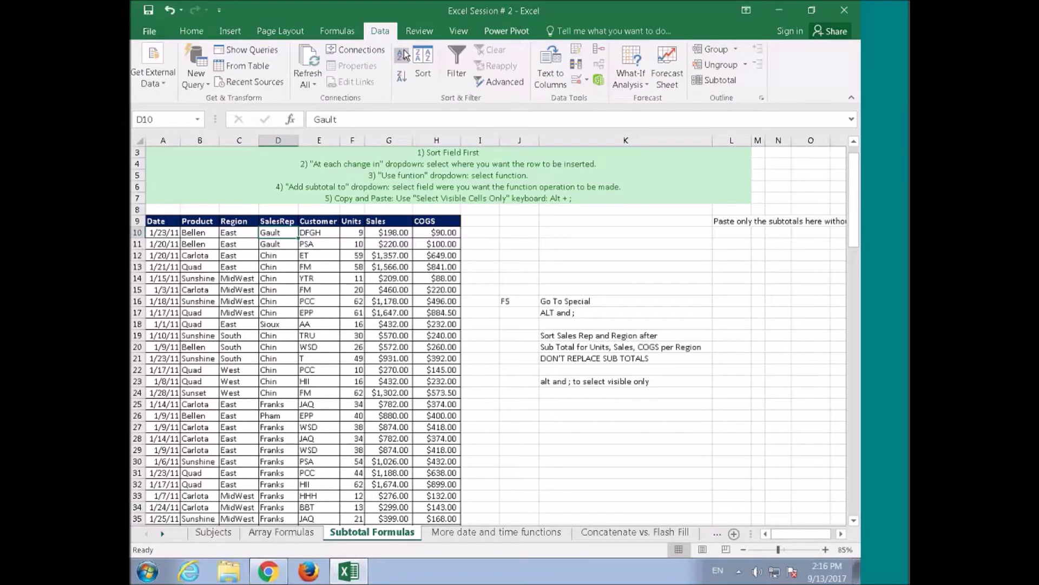
pyautogui.click(254, 234)
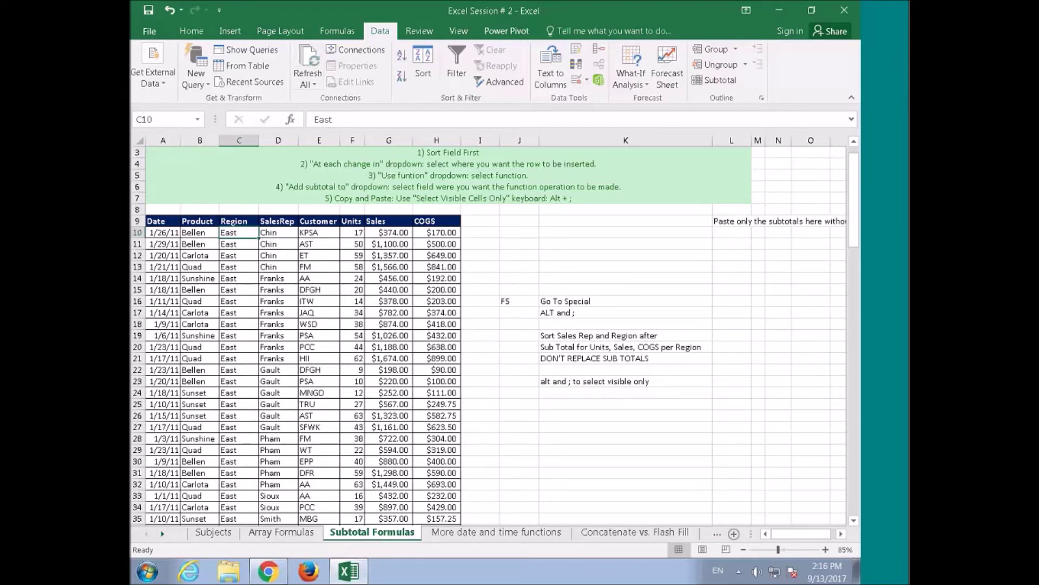
pyautogui.click(283, 231)
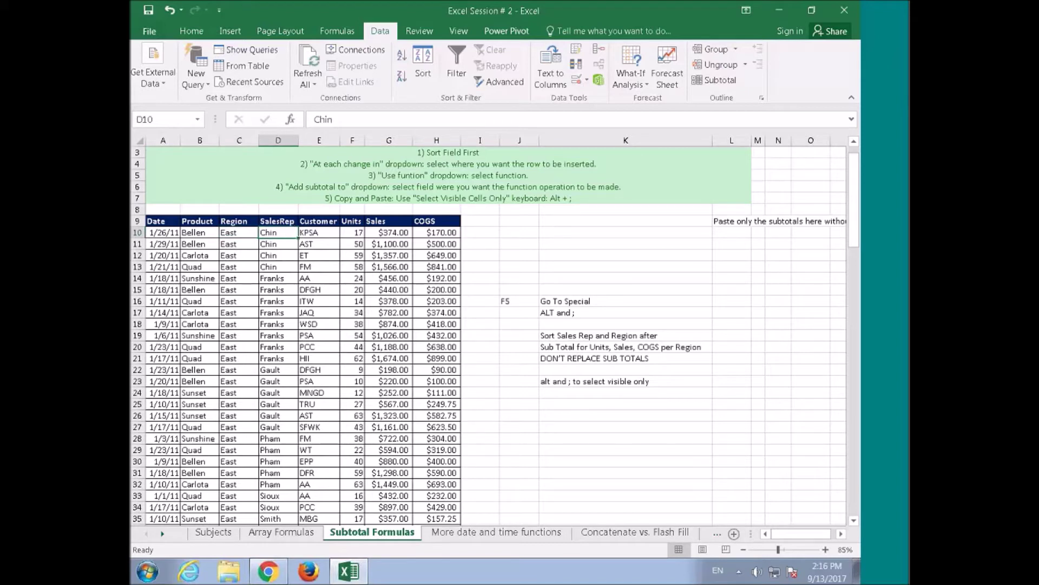
pyautogui.click(714, 80)
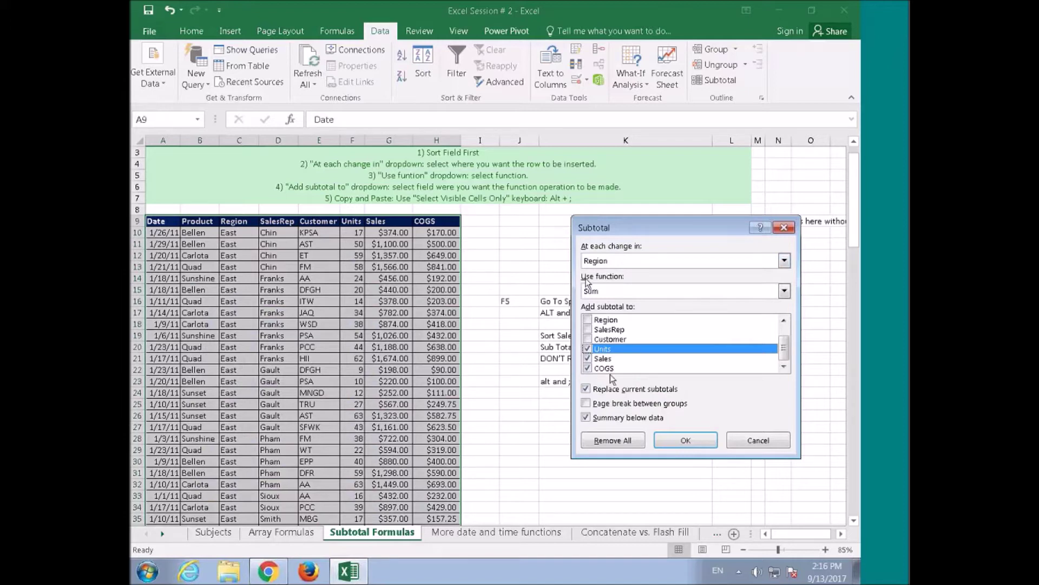
# Step: Add SalesRep subtotals summing Units, Sales and COGS
pyautogui.click(588, 349)
pyautogui.click(588, 358)
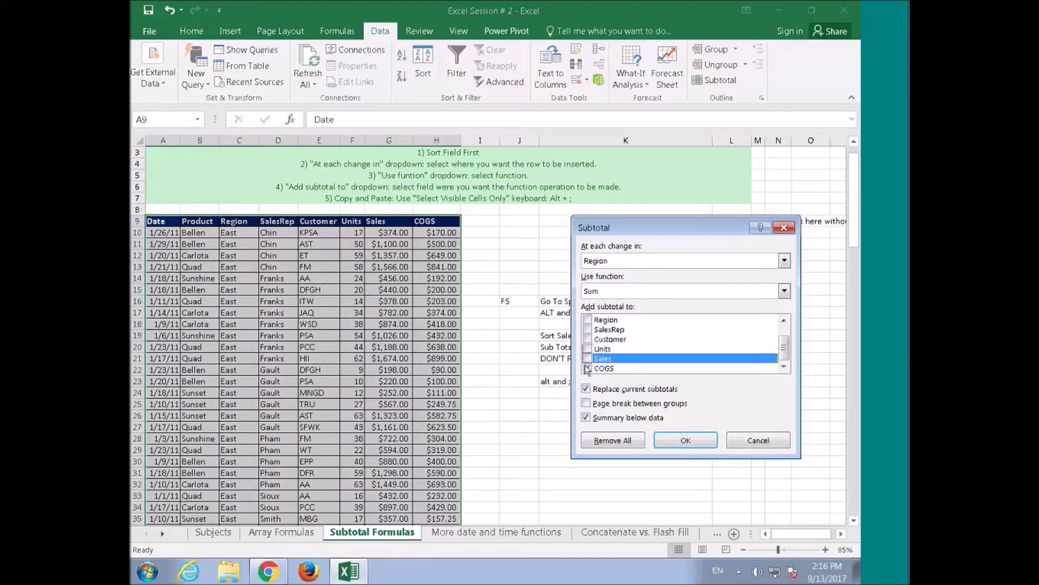
pyautogui.click(587, 368)
pyautogui.click(637, 263)
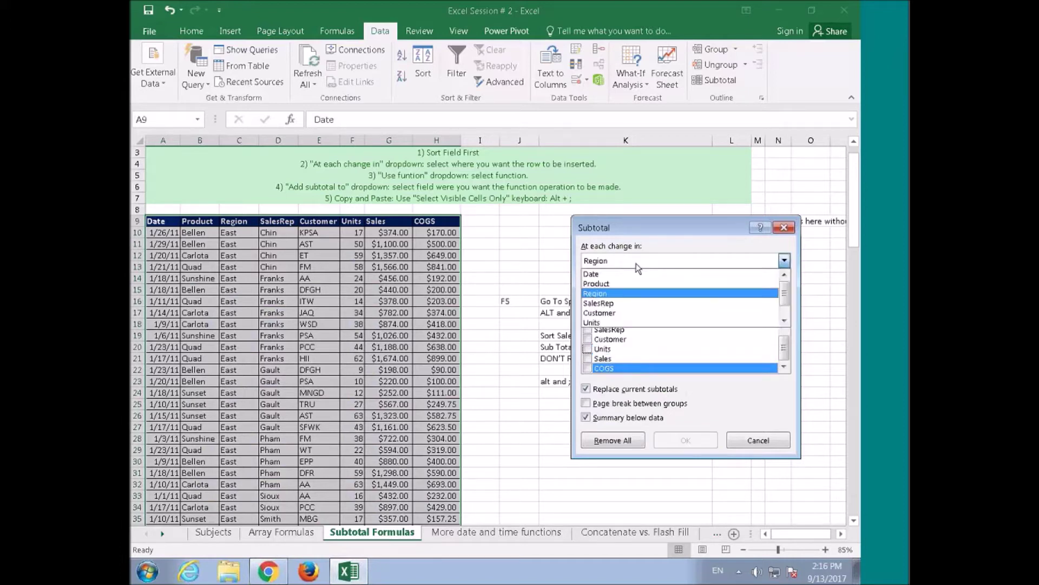
pyautogui.click(608, 303)
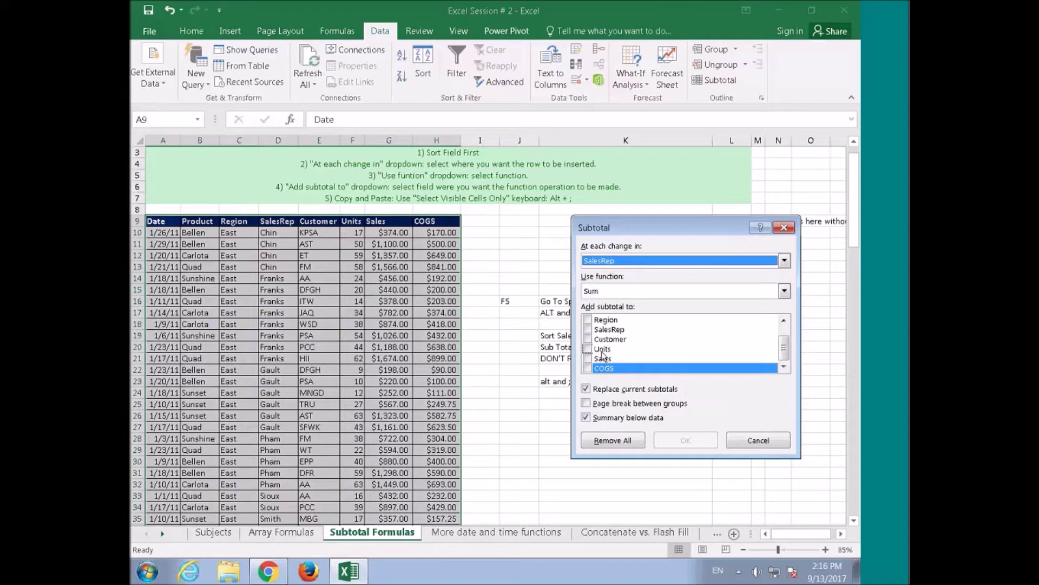
pyautogui.click(587, 349)
pyautogui.click(588, 358)
pyautogui.click(588, 368)
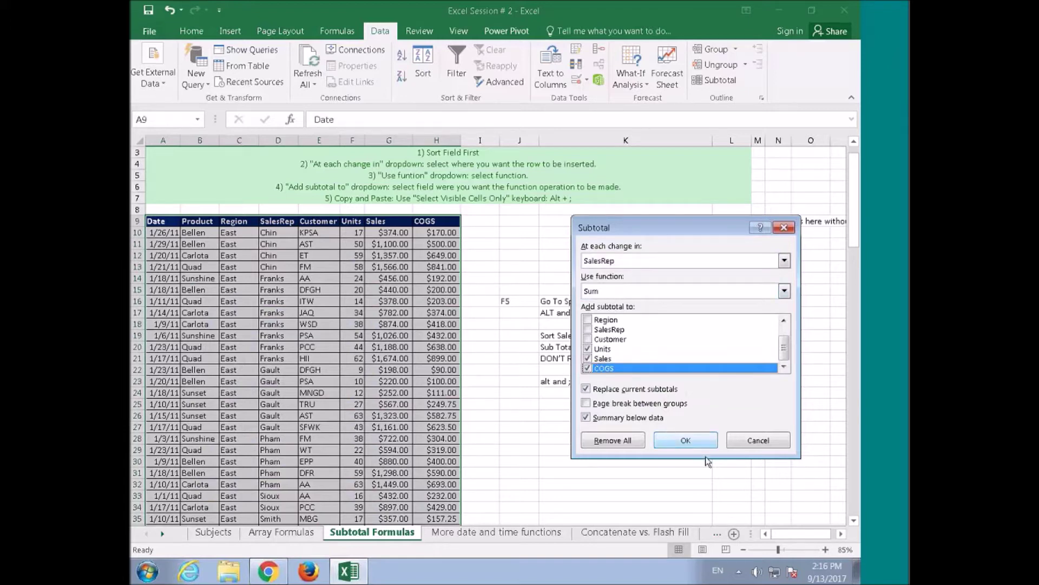
pyautogui.click(685, 440)
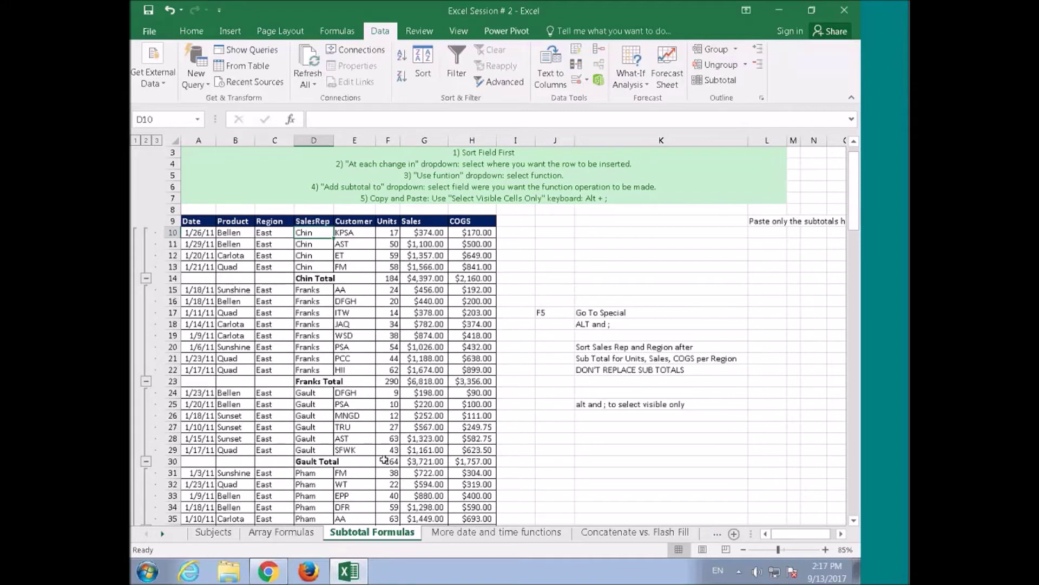
# Step: Add Region subtotals with Replace current subtotals unticked, keeping the SalesRep totals
pyautogui.scroll(-7, 384, 460)
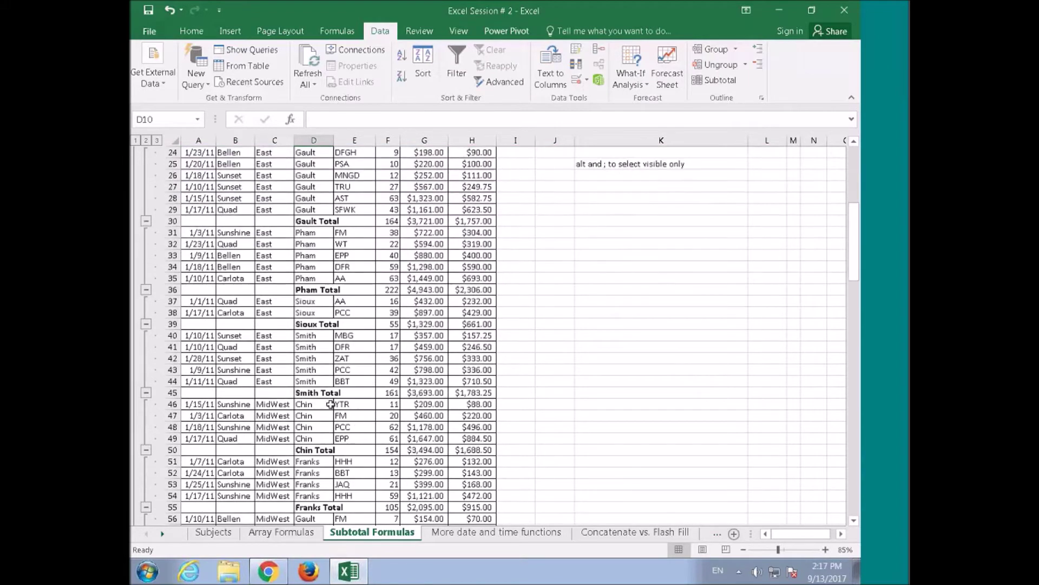
pyautogui.scroll(5, 303, 401)
pyautogui.scroll(3, 283, 397)
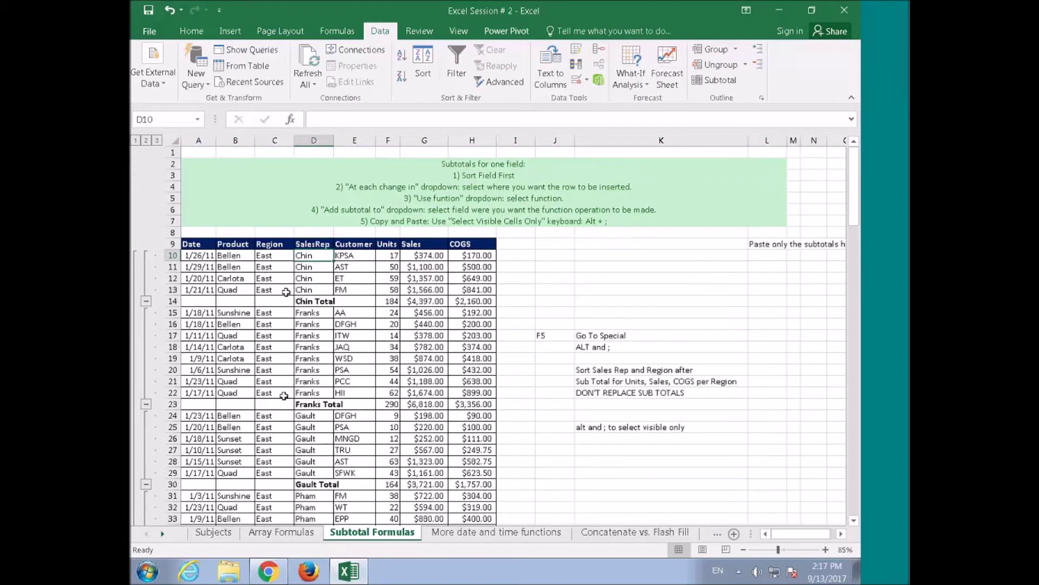
pyautogui.press('Left')
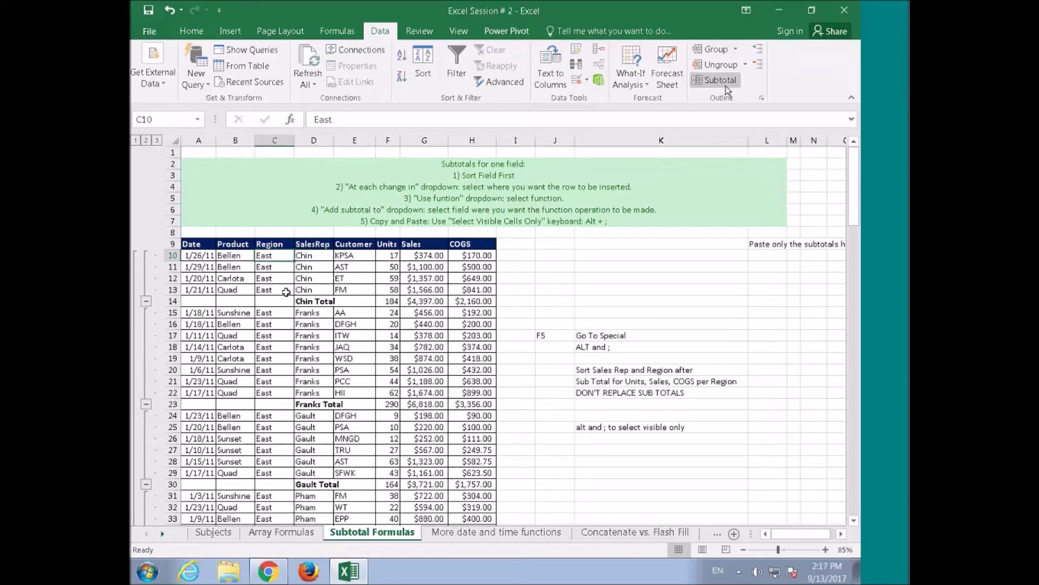
pyautogui.click(726, 85)
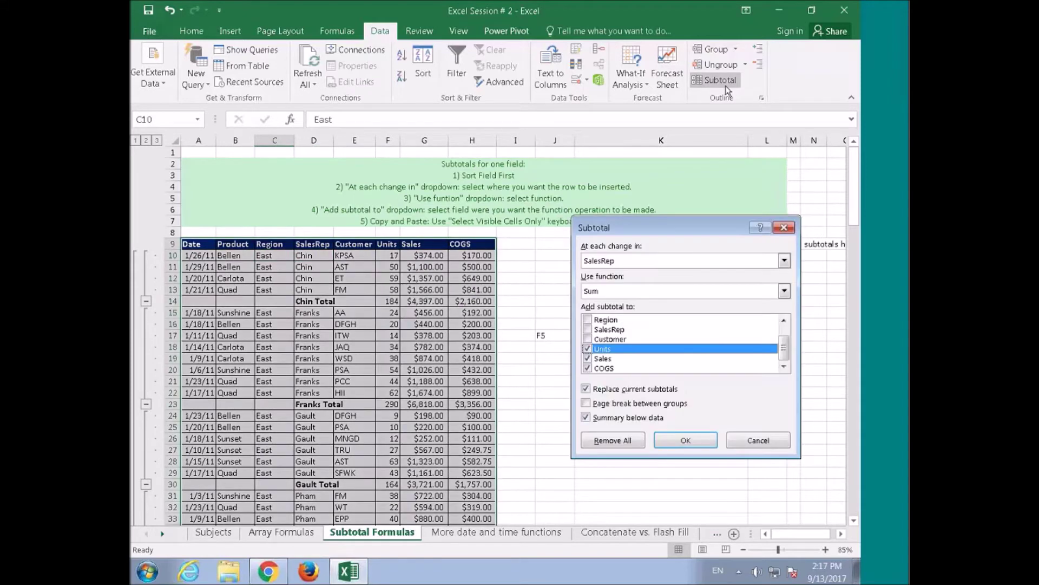
pyautogui.click(620, 260)
pyautogui.click(596, 293)
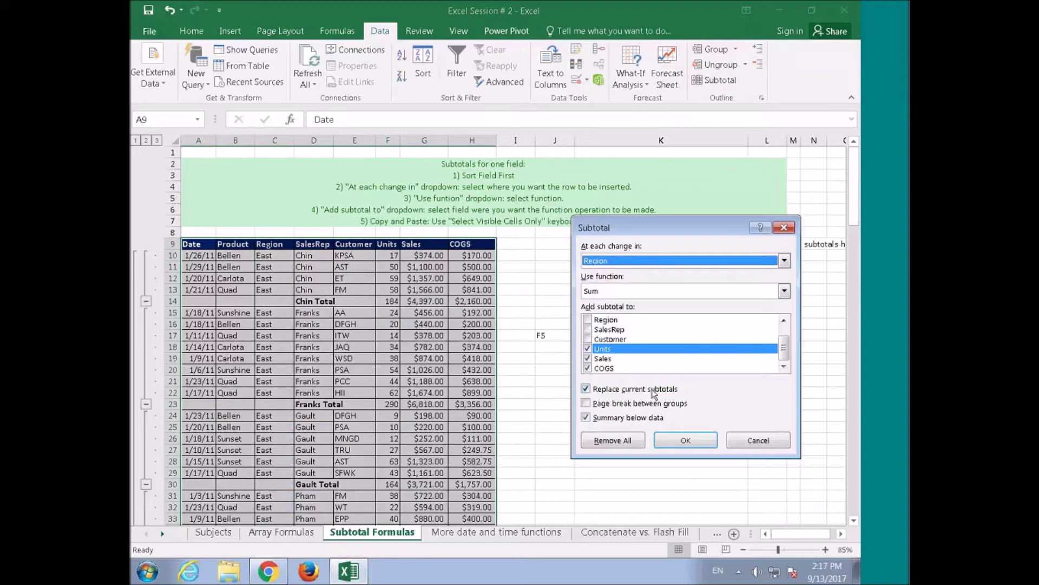
pyautogui.click(593, 394)
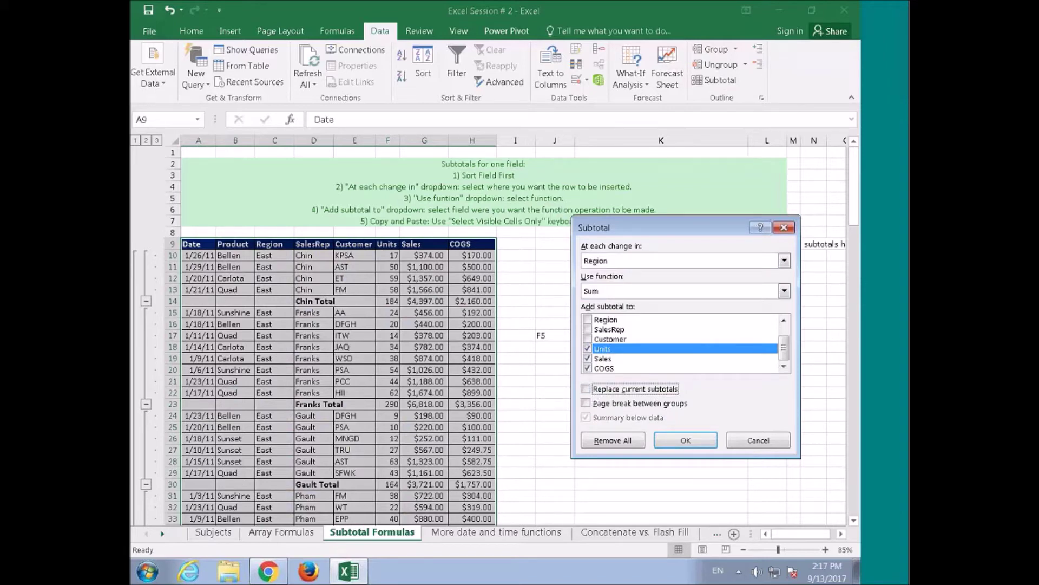
pyautogui.press('Return')
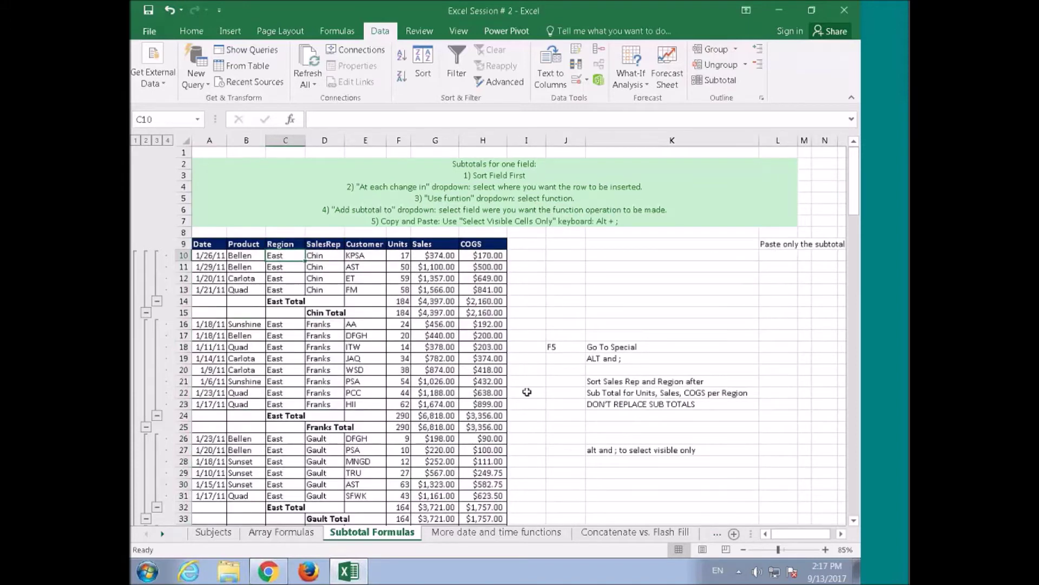
# Step: Toggle outline levels collapsed and expanded, then use Remove All in Subtotal to clear every subtotal
pyautogui.scroll(-3, 329, 334)
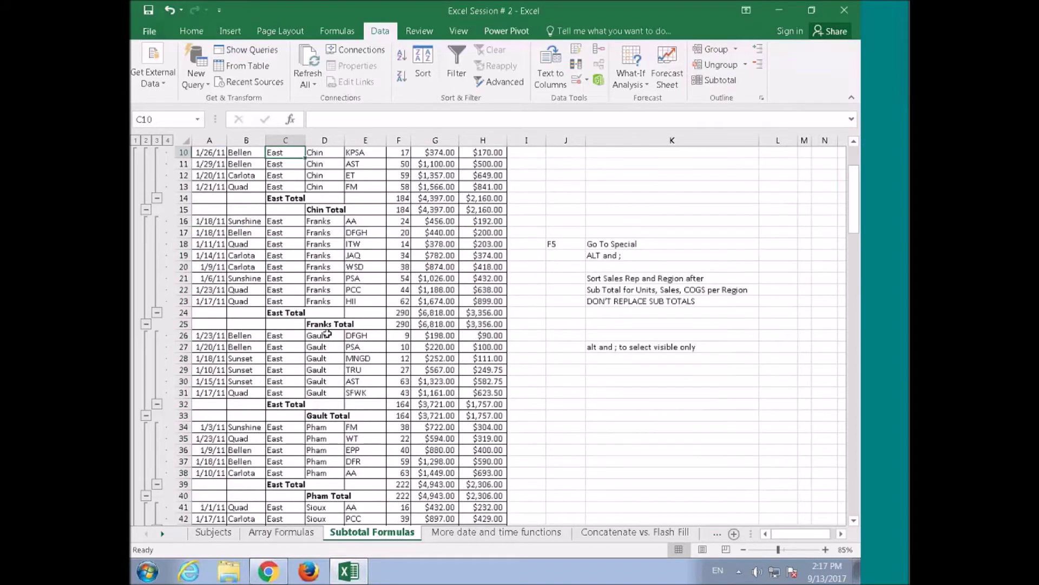
pyautogui.scroll(3, 170, 144)
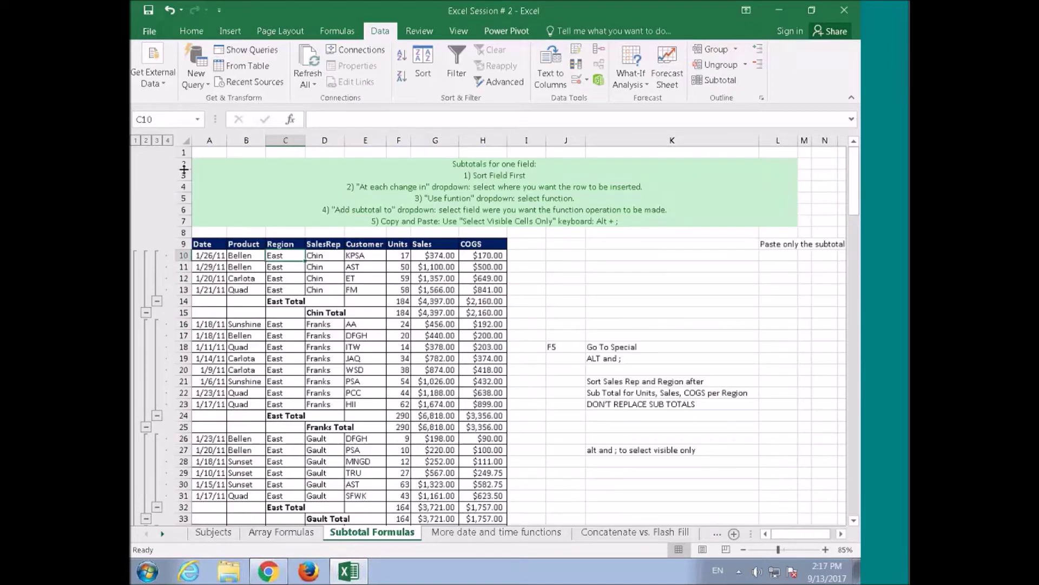
pyautogui.click(169, 141)
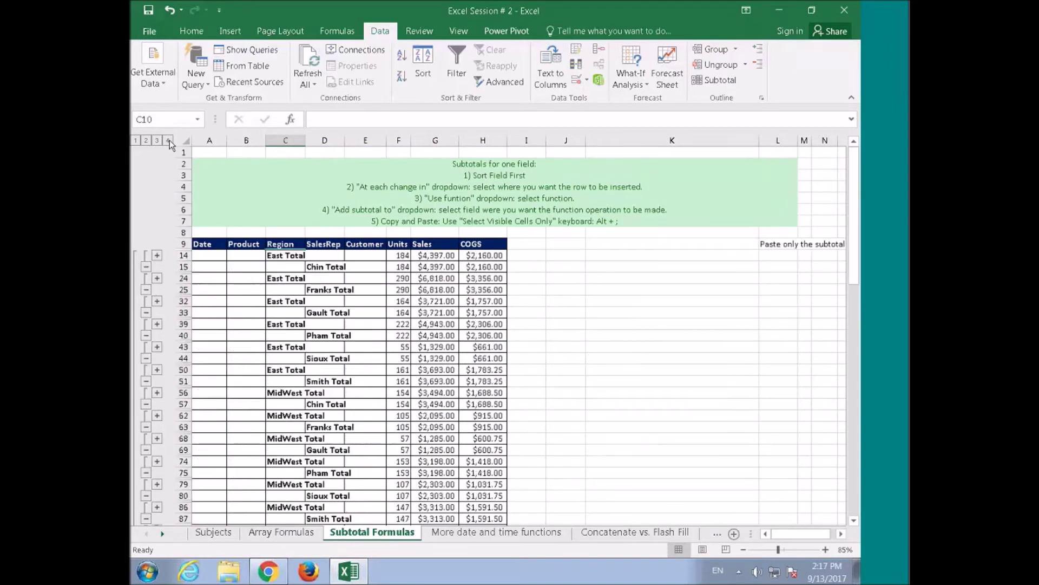
pyautogui.click(169, 140)
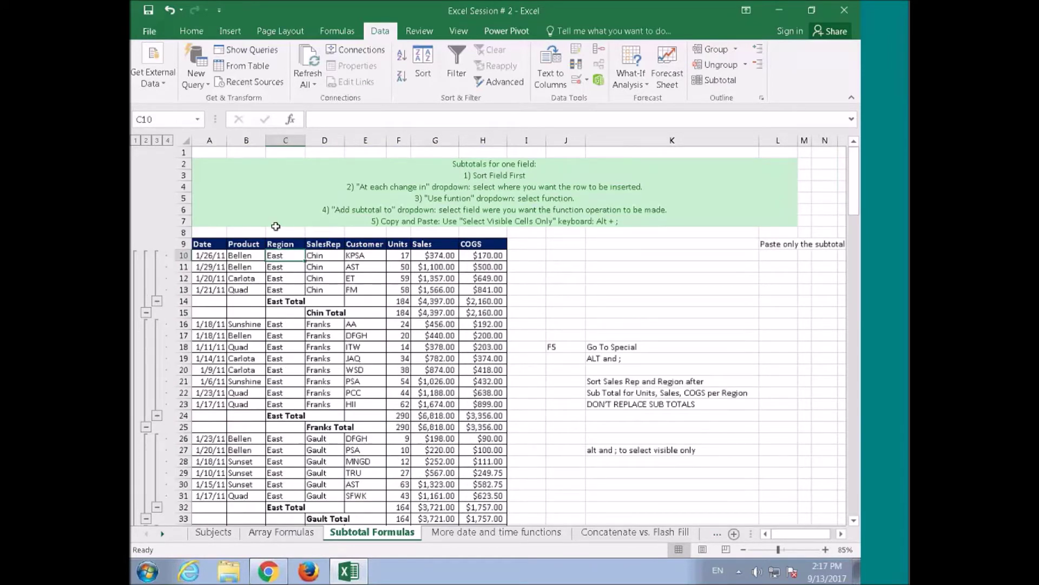
pyautogui.click(363, 254)
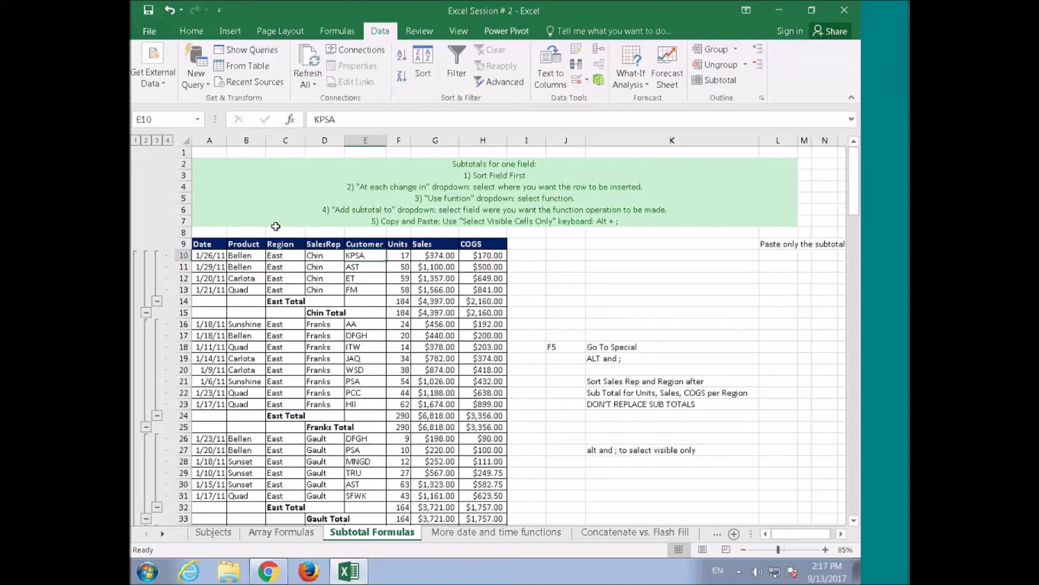
pyautogui.click(719, 81)
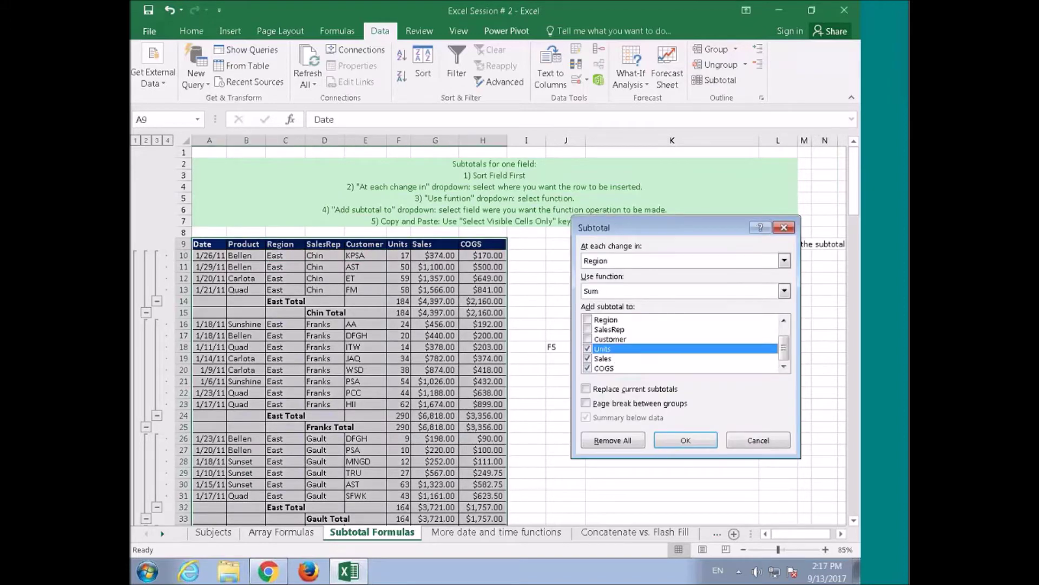
pyautogui.click(613, 440)
pyautogui.press('Left')
pyautogui.press('Left')
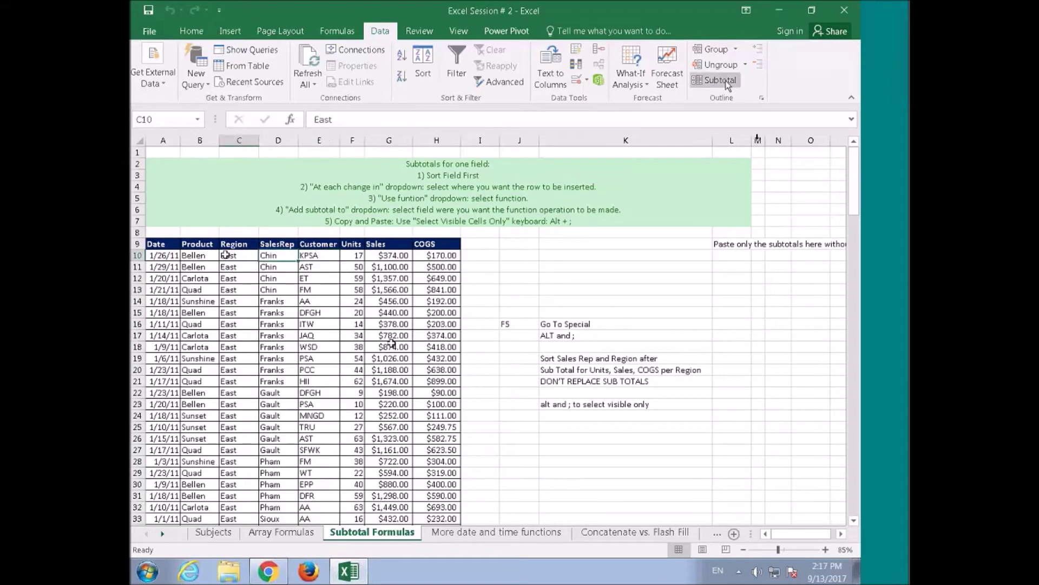
# Step: Apply Region subtotals, then add SalesRep sum subtotals nested within them
pyautogui.click(725, 80)
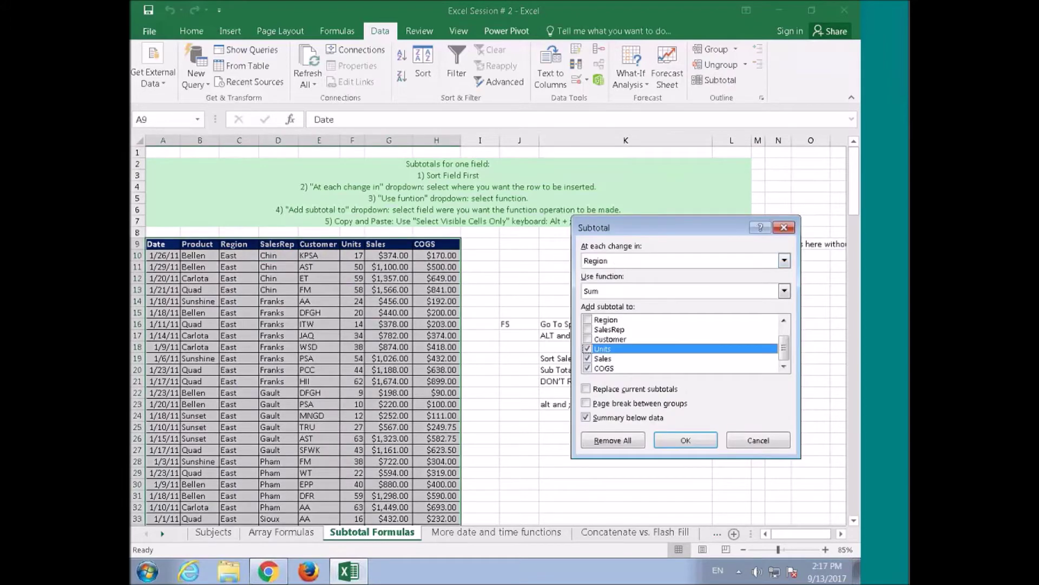
pyautogui.press('Return')
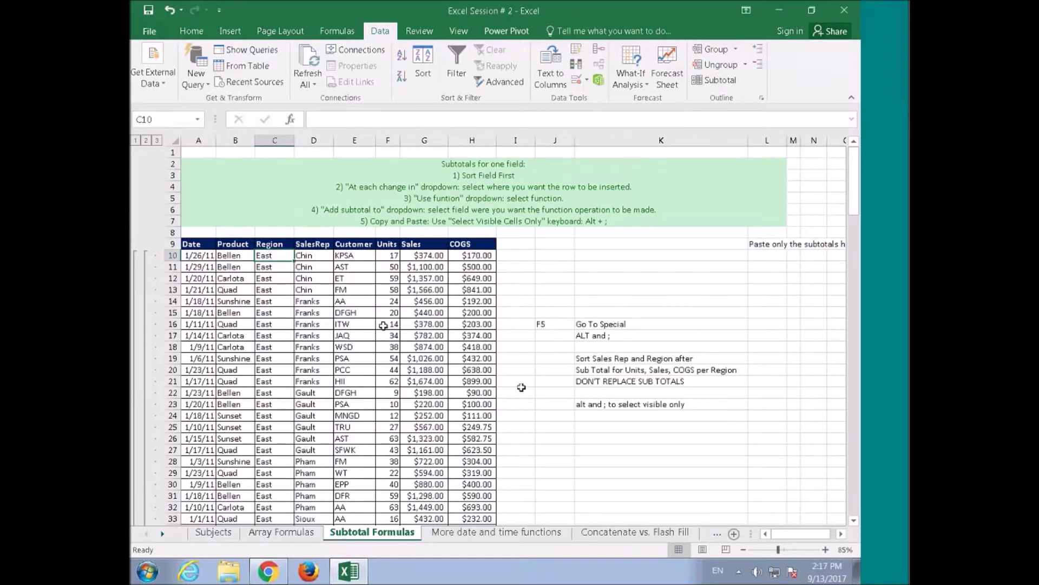
pyautogui.click(314, 255)
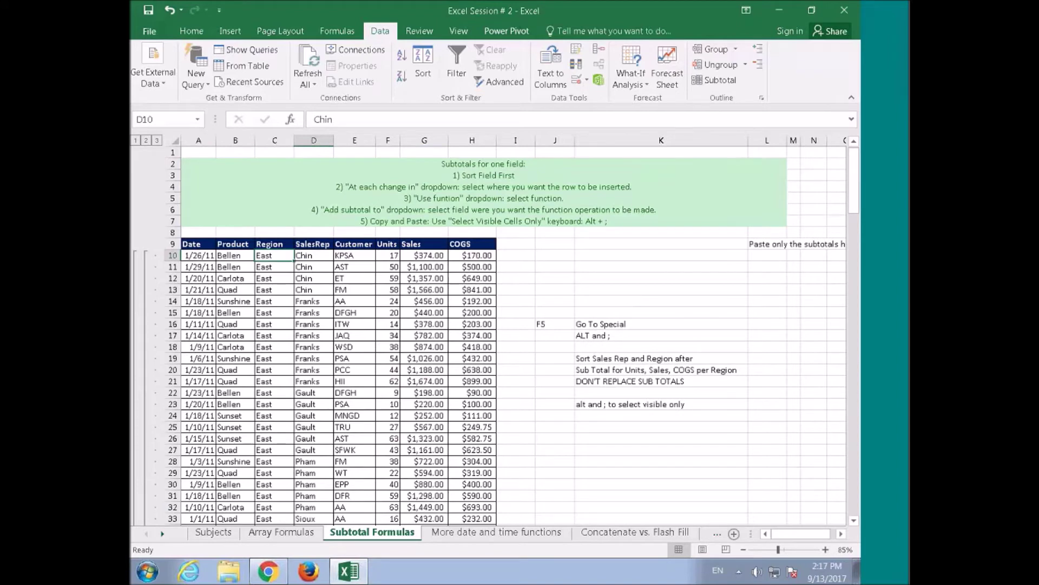
pyautogui.click(720, 80)
pyautogui.click(616, 260)
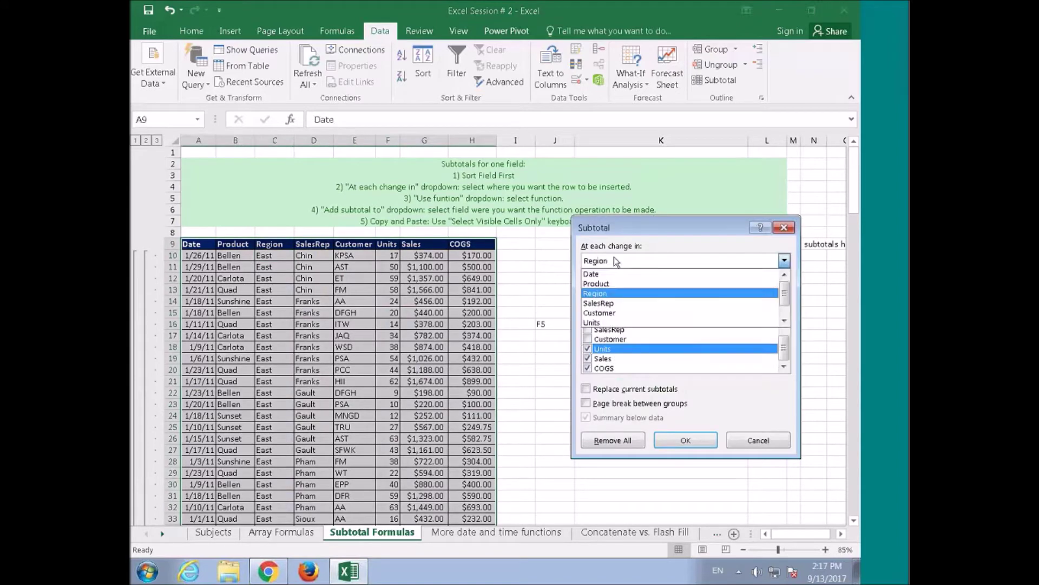
pyautogui.click(608, 304)
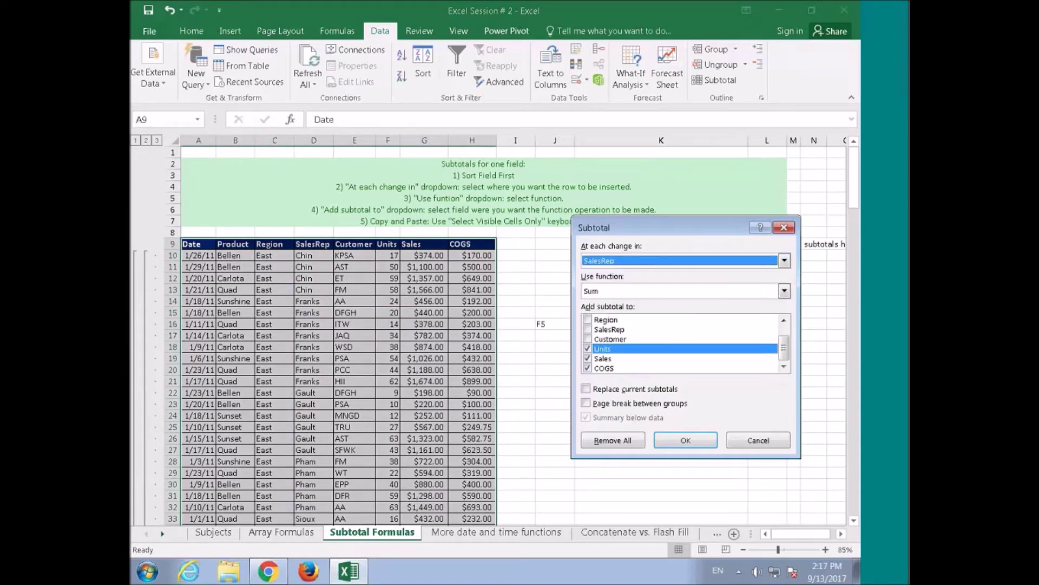
pyautogui.click(684, 437)
# Step: Collapse the outline to level 3 showing only sales-rep and region total rows
pyautogui.scroll(-2, 683, 433)
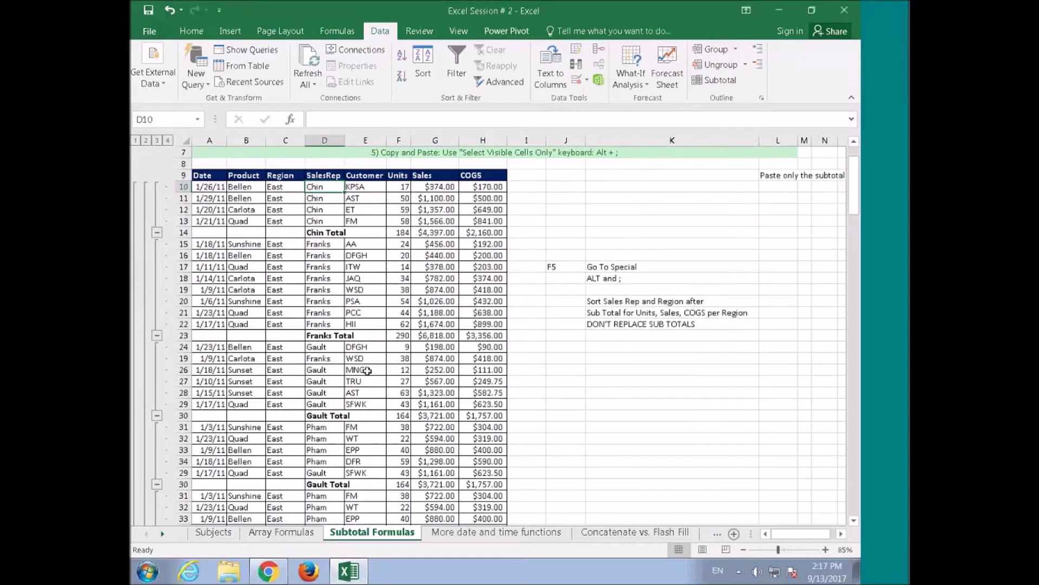
pyautogui.scroll(-5, 475, 396)
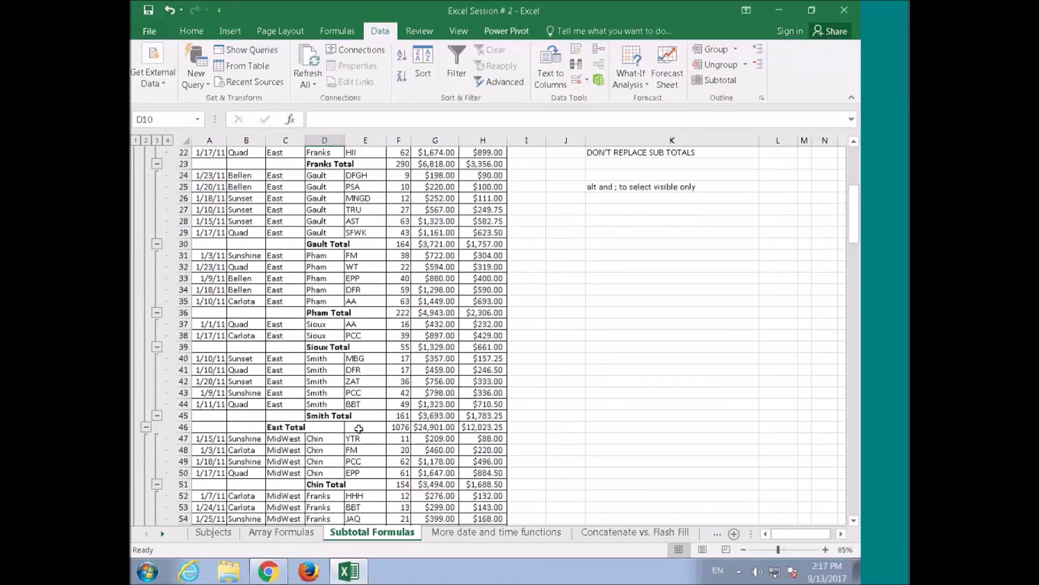
pyautogui.scroll(6, 357, 411)
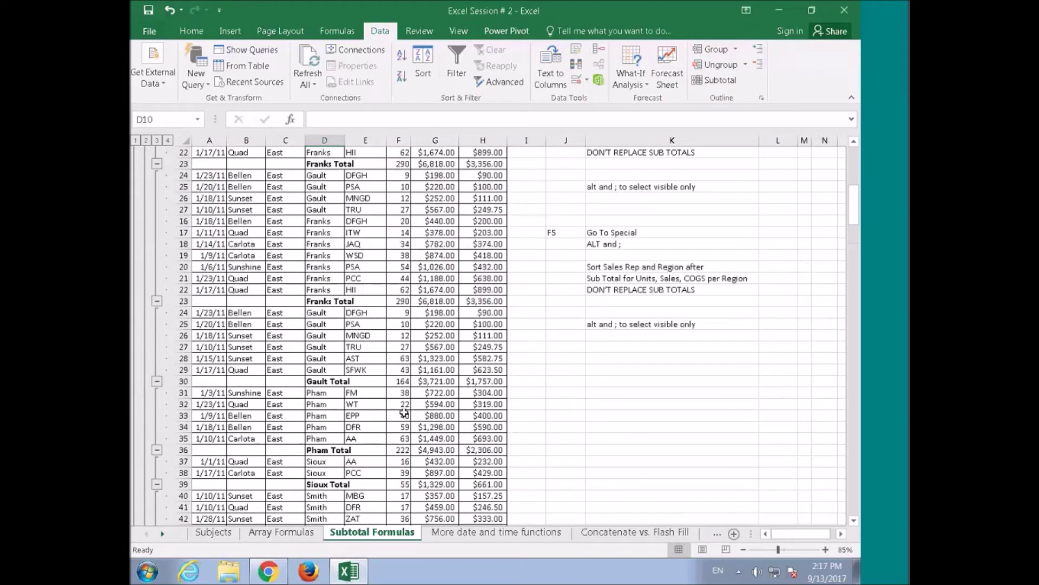
pyautogui.click(157, 141)
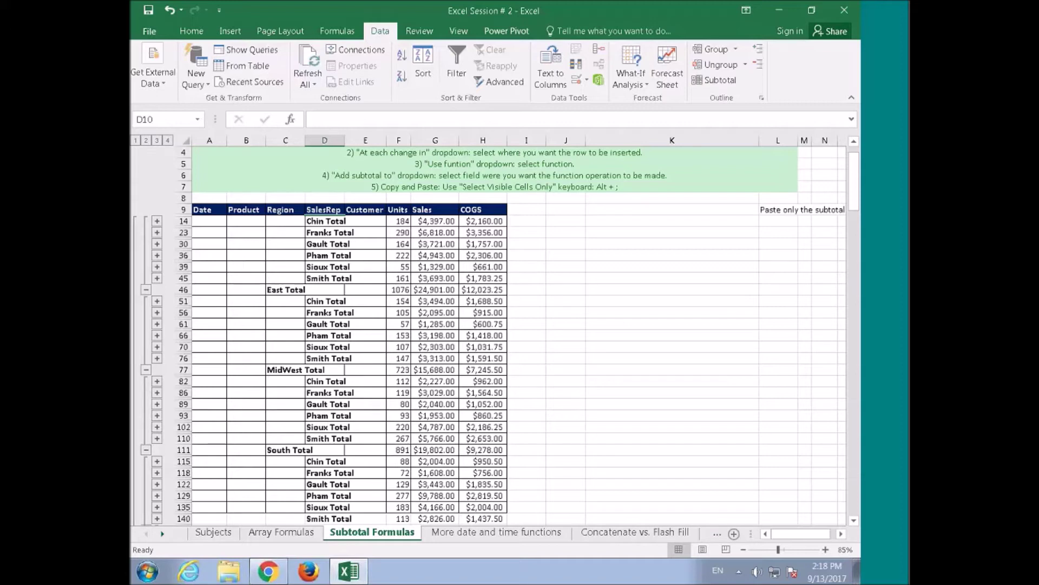
# Step: Compare outline levels 4, 3 and 2, ending fully expanded at level 4
pyautogui.click(168, 140)
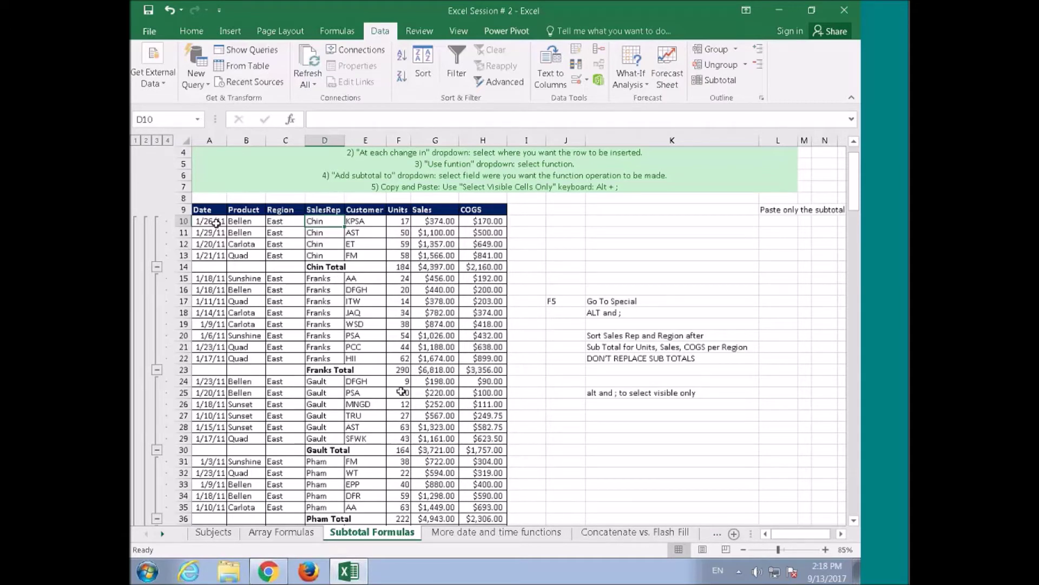
pyautogui.click(147, 142)
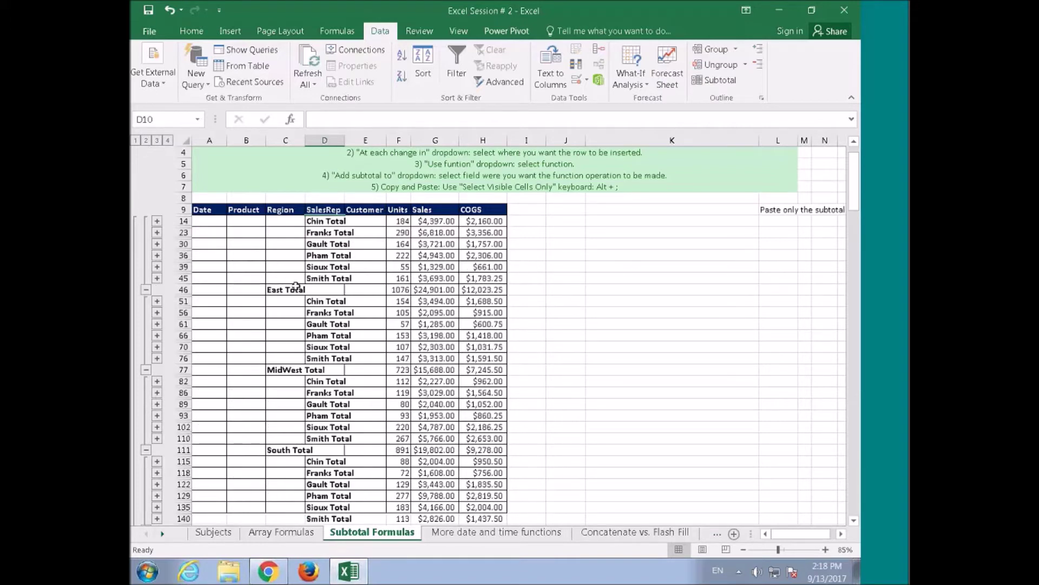
pyautogui.click(146, 141)
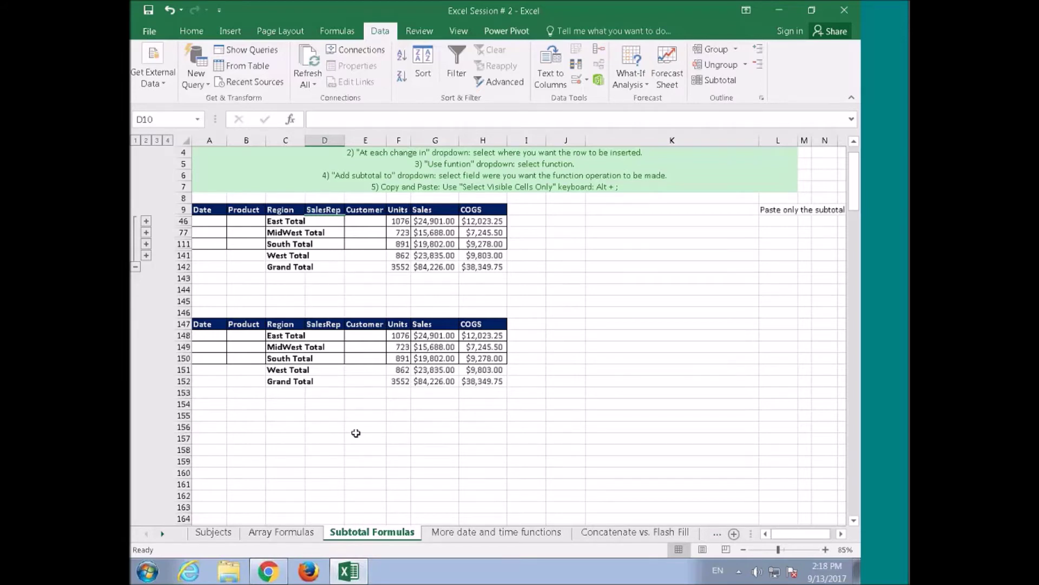
pyautogui.scroll(1, 529, 429)
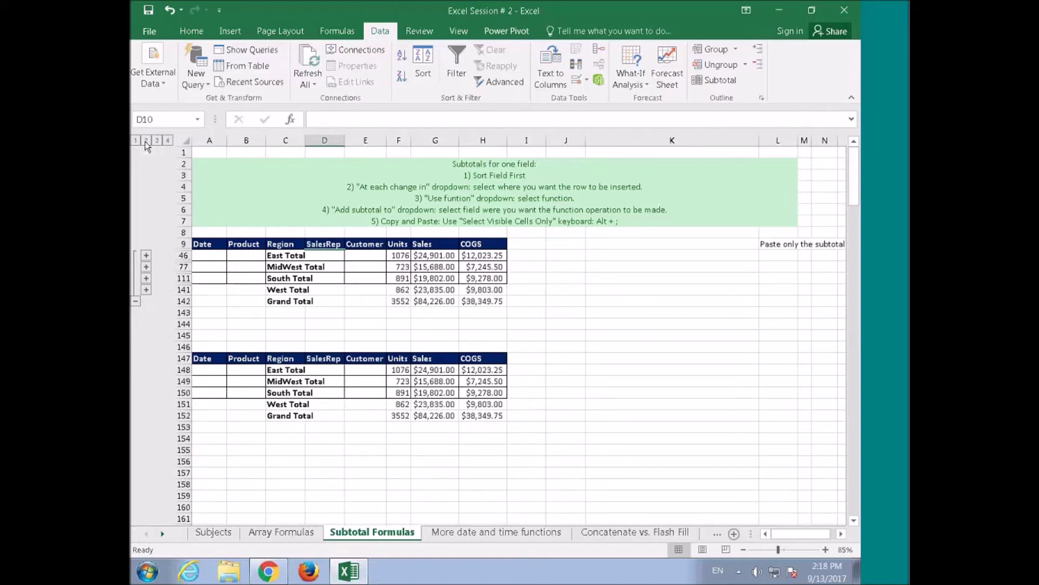
pyautogui.click(168, 142)
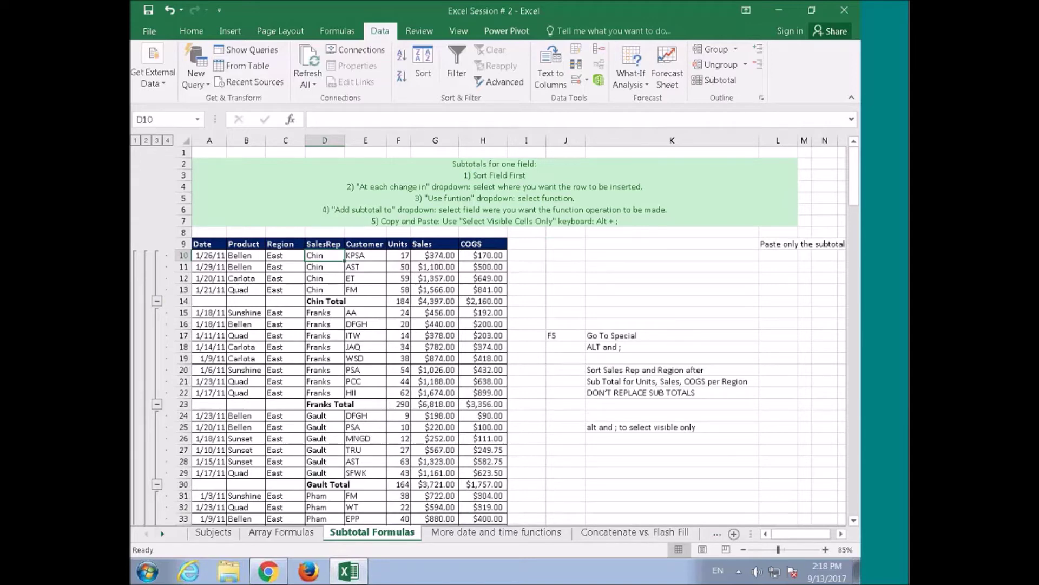
# Step: Browse Subtotal's Use function list, cancel unchanged, and go to the More date and time functions sheet
pyautogui.click(710, 86)
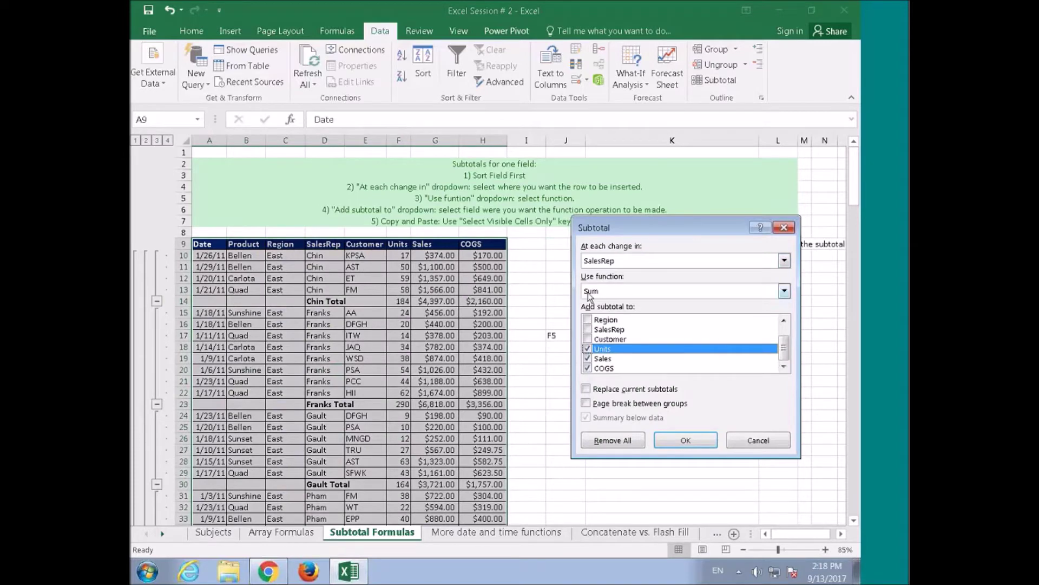
pyautogui.click(627, 293)
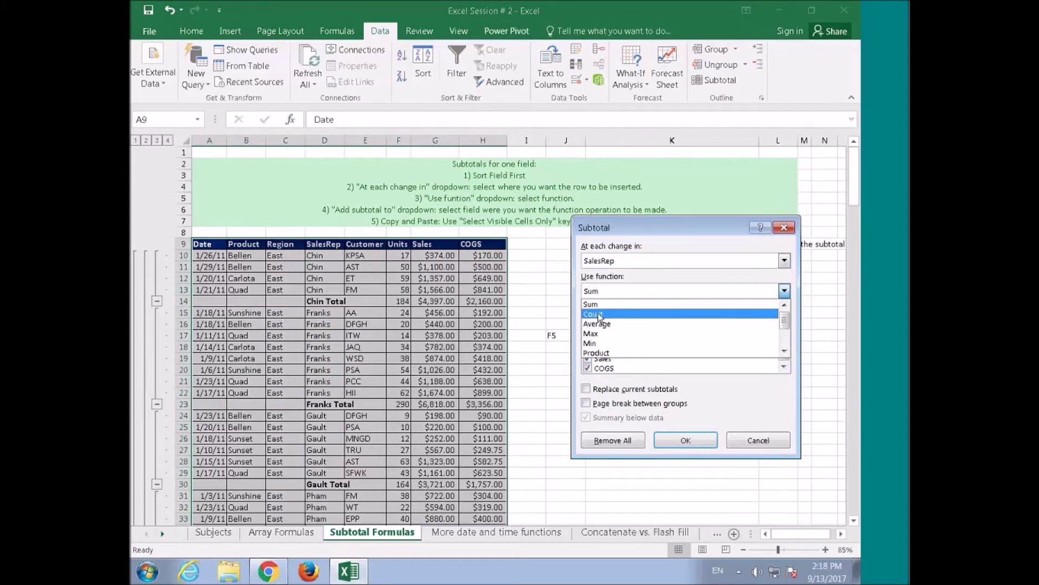
pyautogui.moveTo(784, 320); pyautogui.dragTo(777, 381)
pyautogui.click(772, 386)
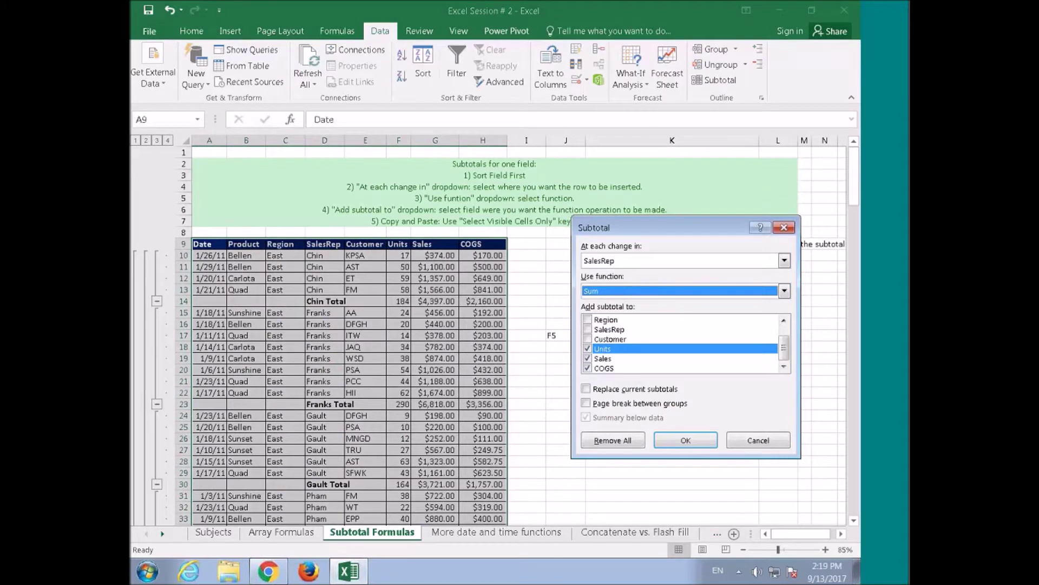
pyautogui.click(749, 445)
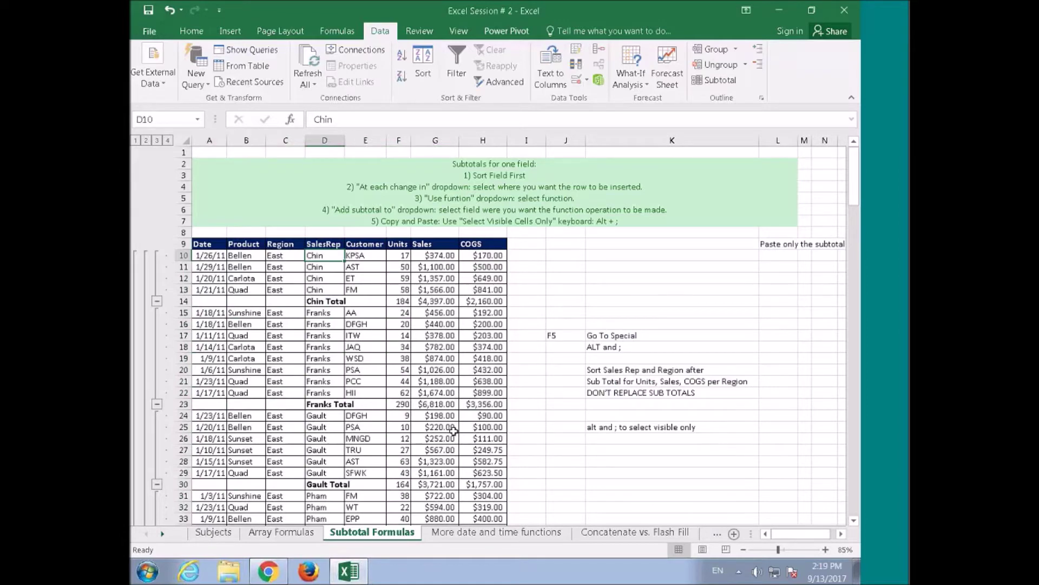
pyautogui.click(483, 534)
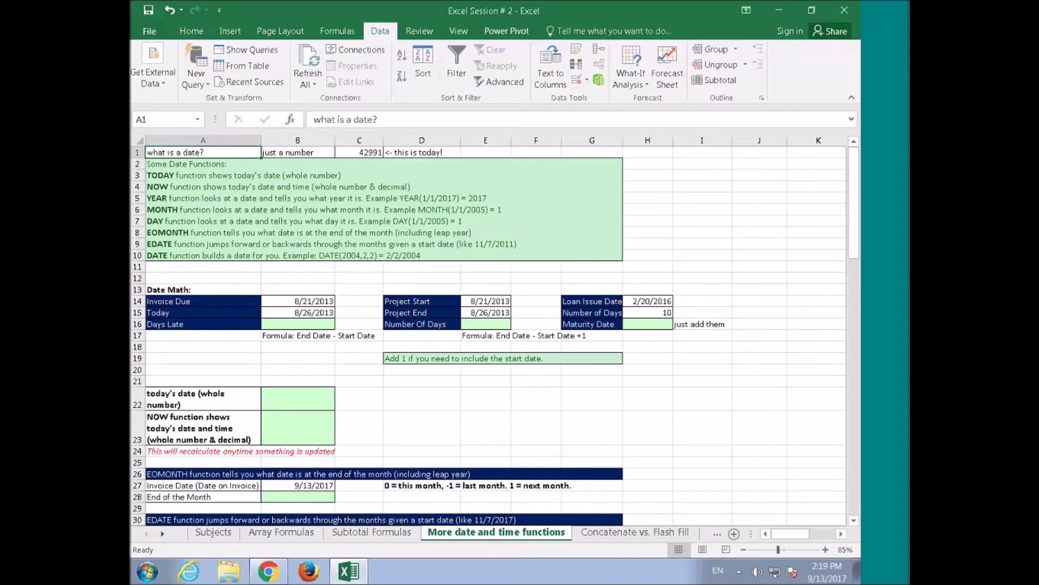
# Step: Enter 1 in I1 and format it as Short Date so it shows 1/1/1900
pyautogui.click(360, 153)
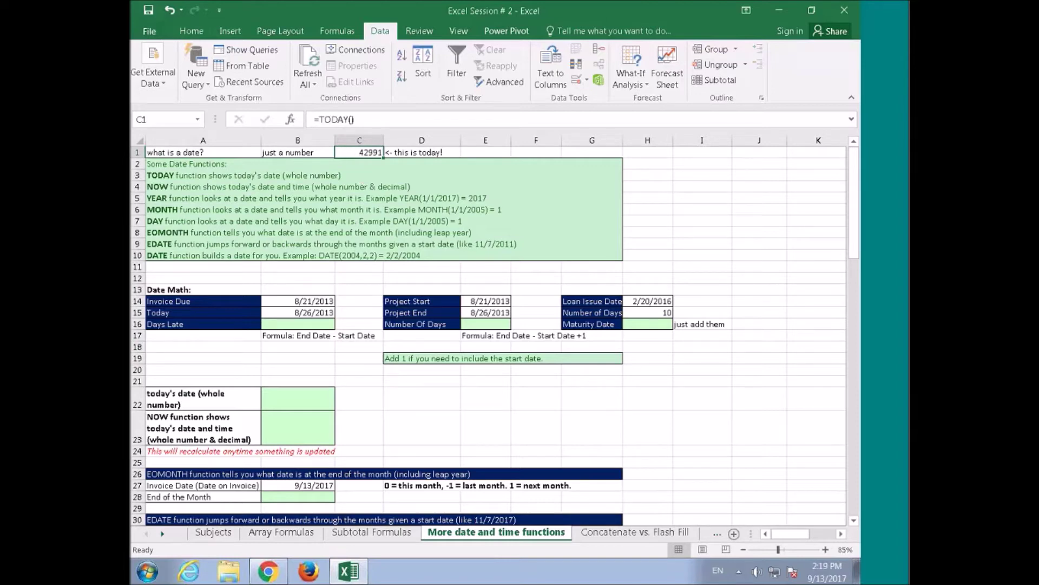
pyautogui.click(195, 31)
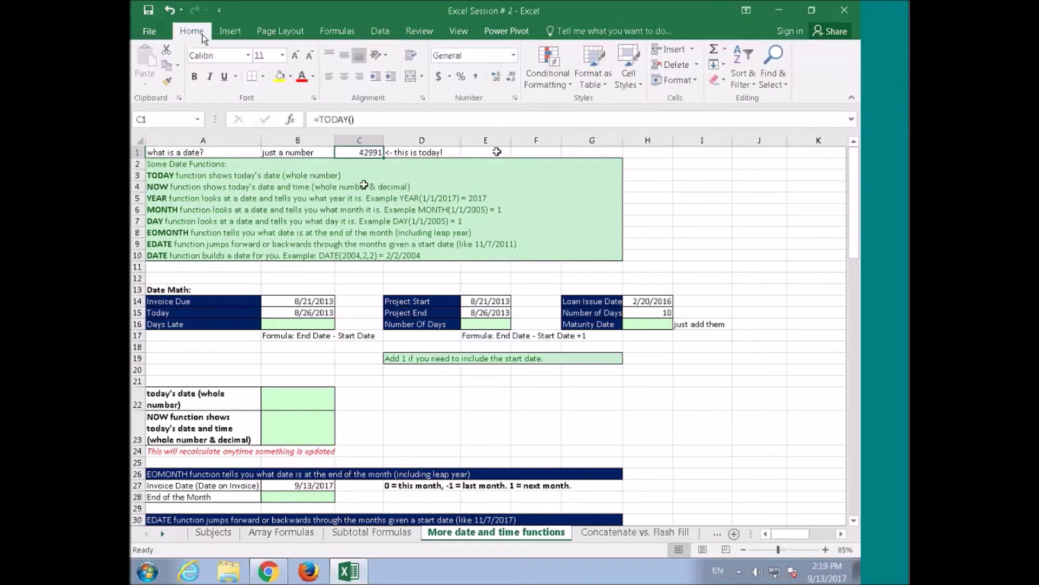
pyautogui.click(694, 155)
pyautogui.write('1')
pyautogui.press('Return')
pyautogui.click(694, 155)
pyautogui.click(514, 56)
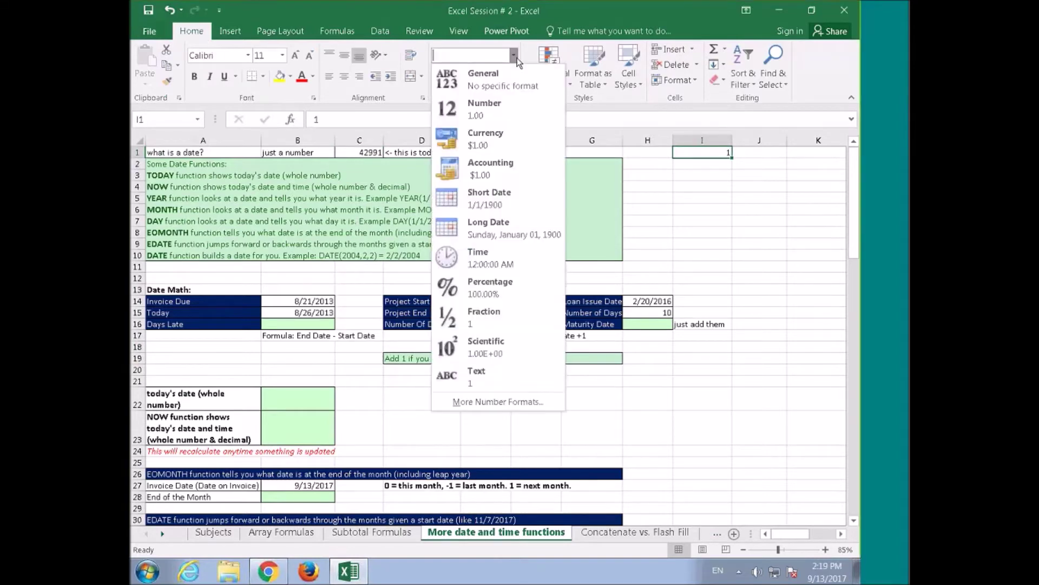
pyautogui.click(489, 202)
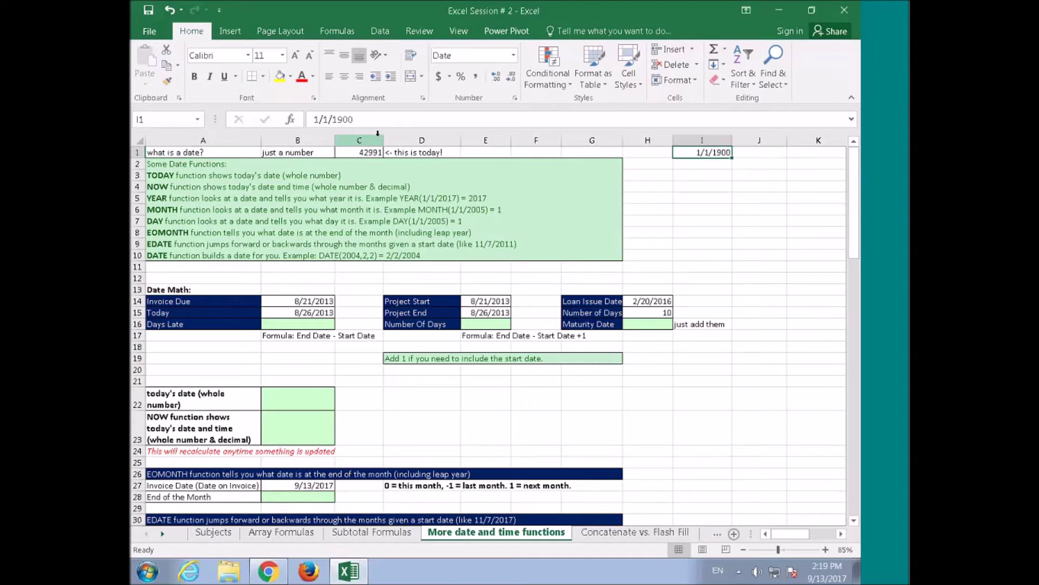
# Step: Format C1's TODAY result as Short Date, showing 9/13/2017 instead of 42991
pyautogui.click(371, 153)
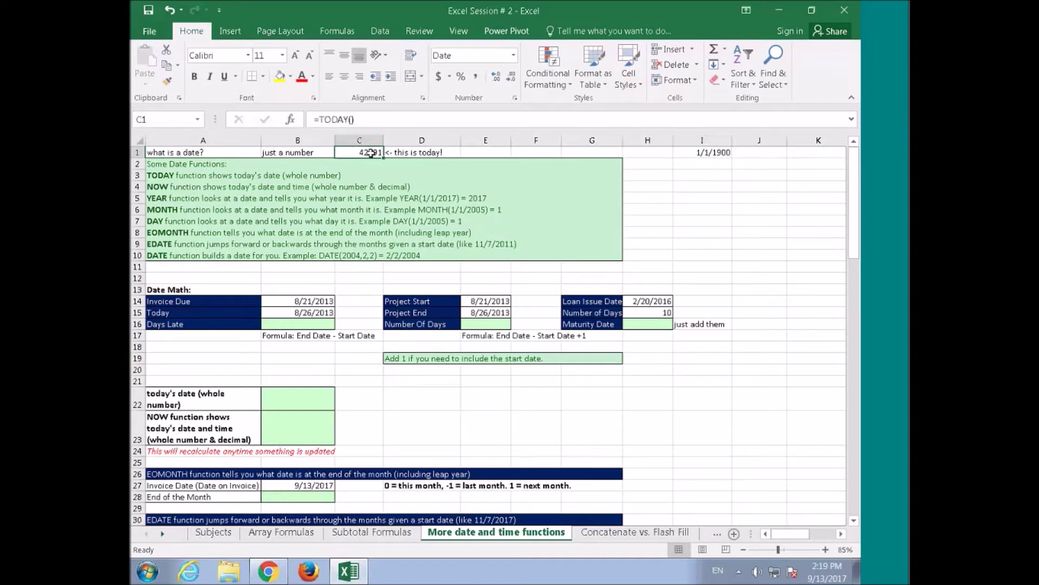
pyautogui.click(513, 55)
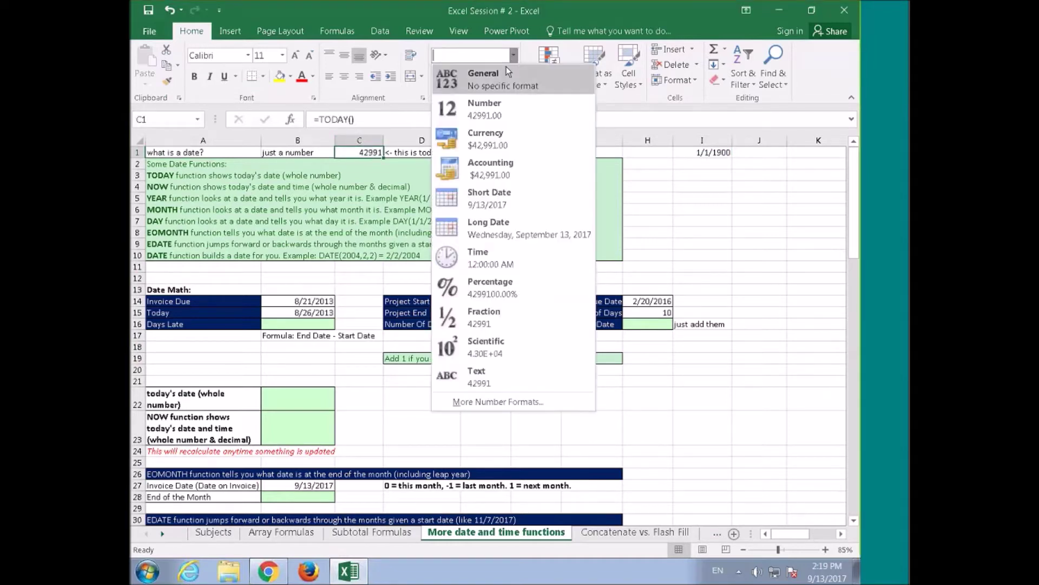
pyautogui.click(491, 201)
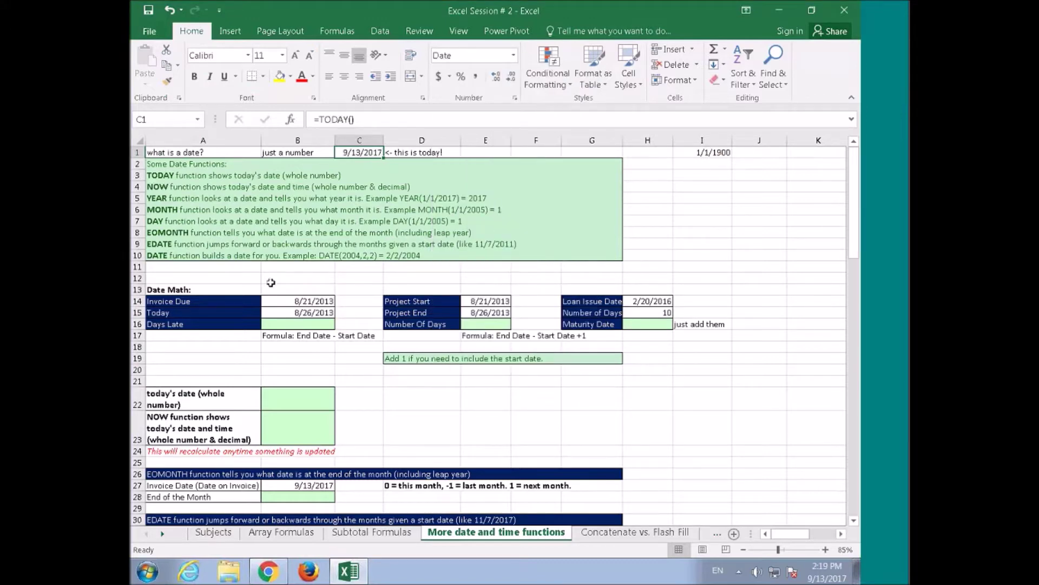
pyautogui.scroll(3, 270, 283)
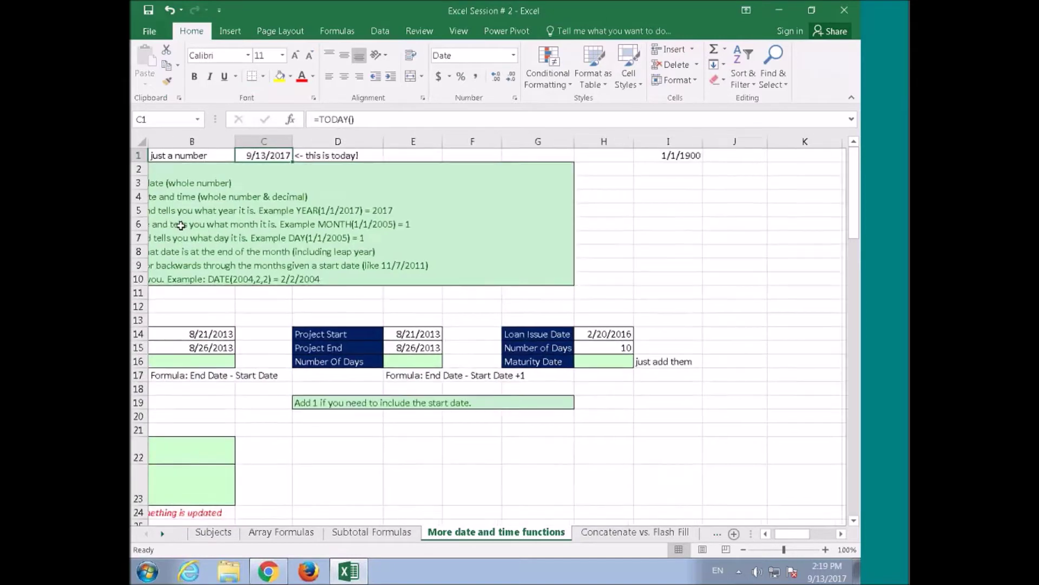
pyautogui.middleClick(176, 226)
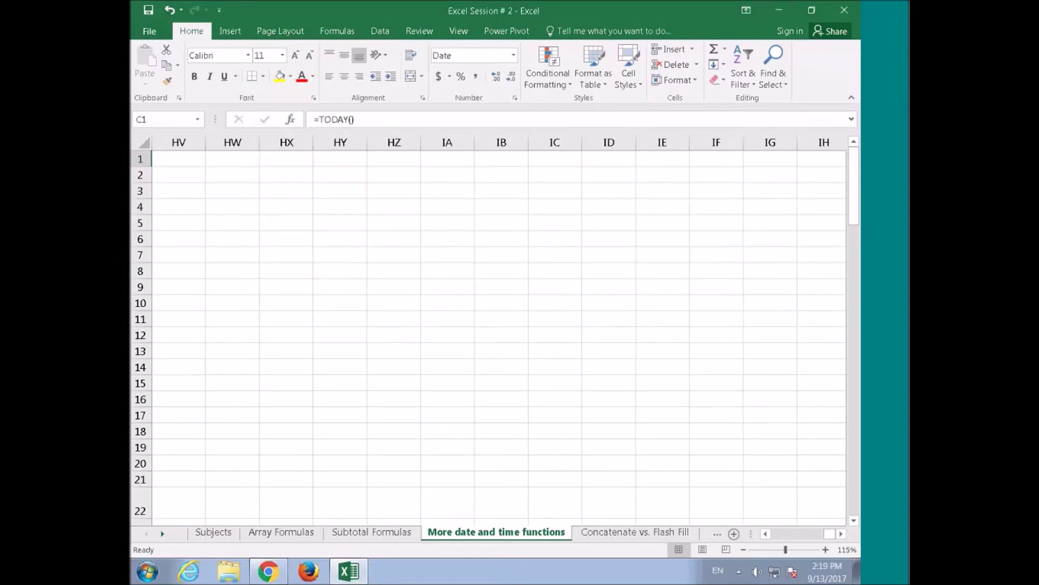
pyautogui.moveTo(829, 534); pyautogui.dragTo(785, 534)
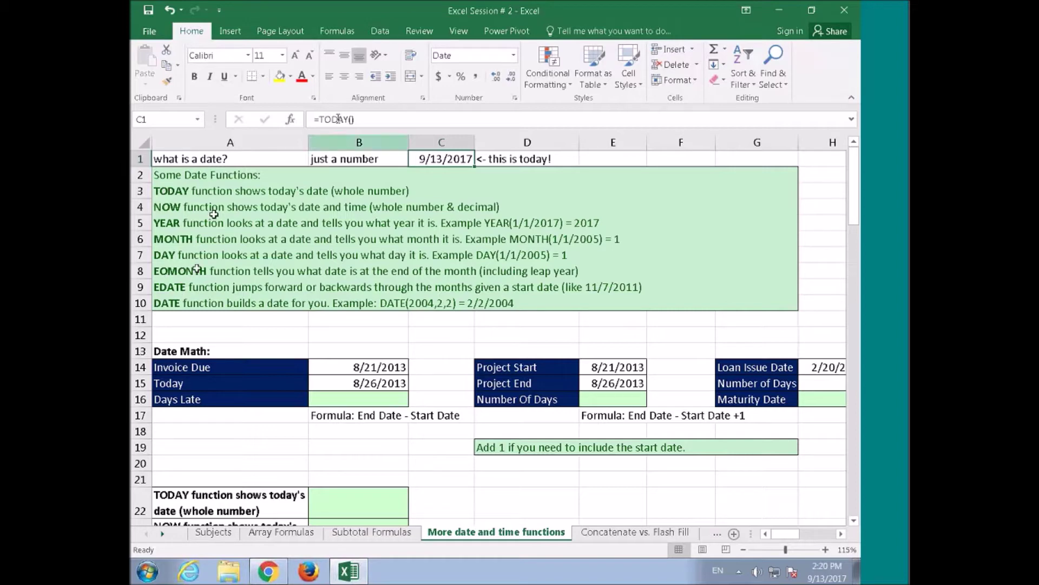
pyautogui.click(380, 33)
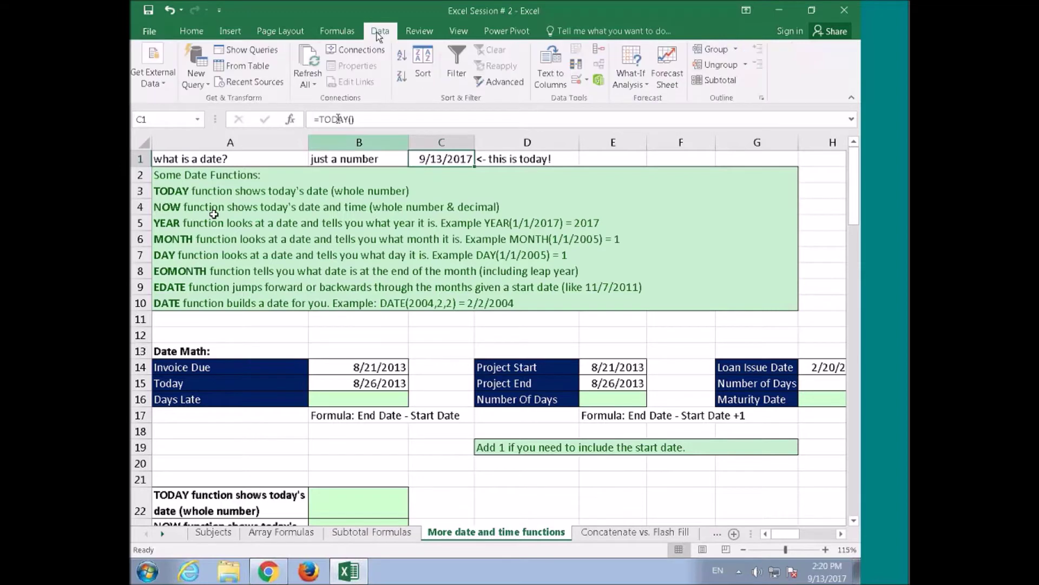
pyautogui.click(345, 30)
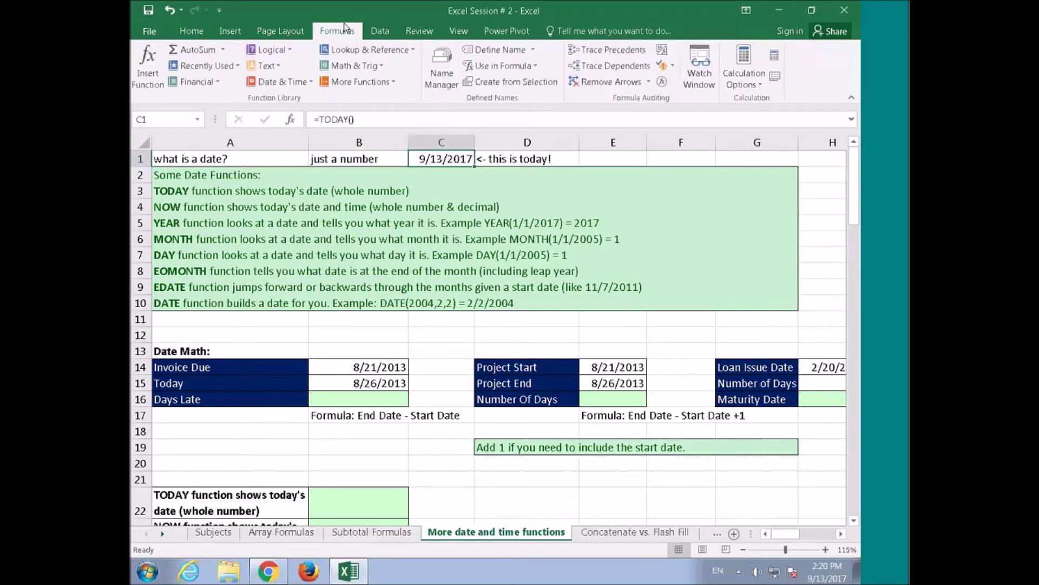
pyautogui.click(311, 82)
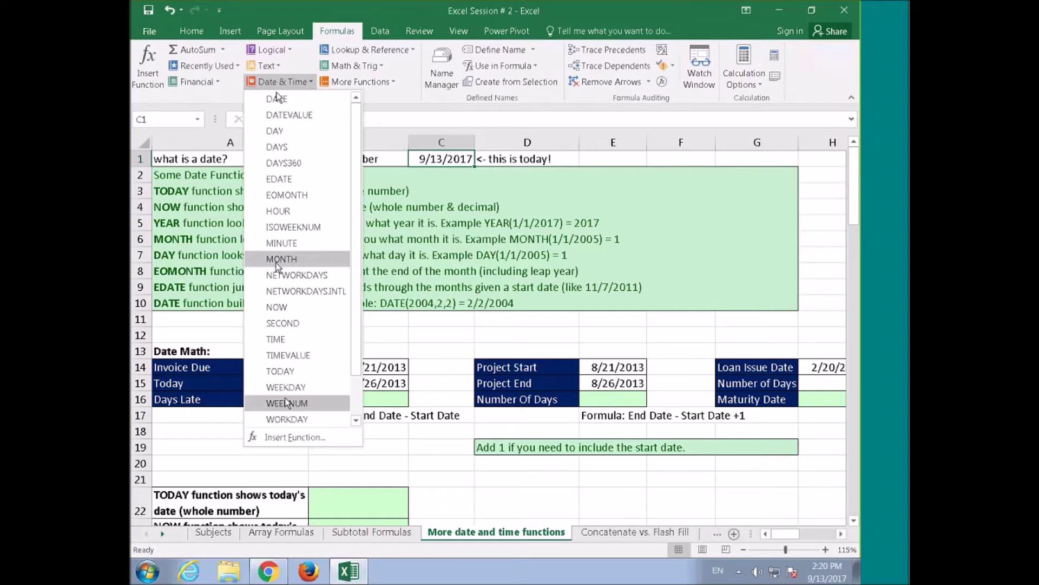
pyautogui.moveTo(358, 163); pyautogui.dragTo(360, 204)
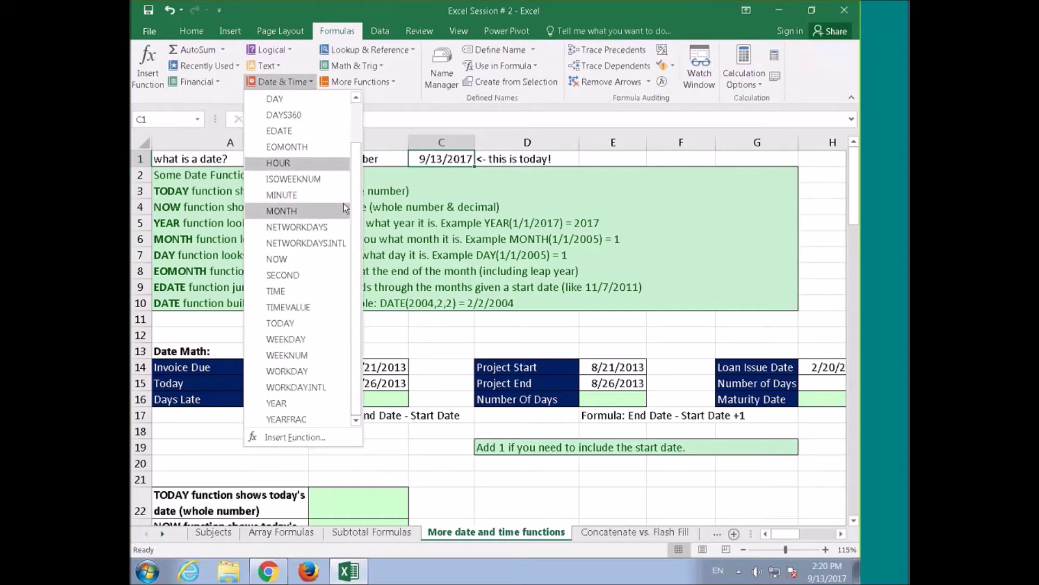
pyautogui.click(383, 211)
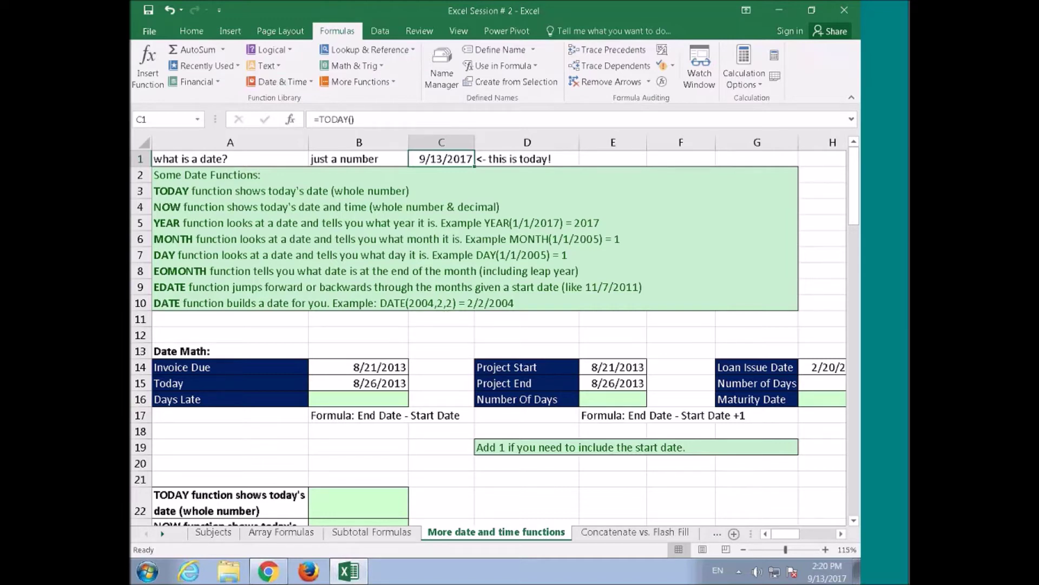
pyautogui.click(354, 400)
# Step: Enter =B15-B14 in B16 so Days Late shows 5
pyautogui.scroll(-2, 355, 400)
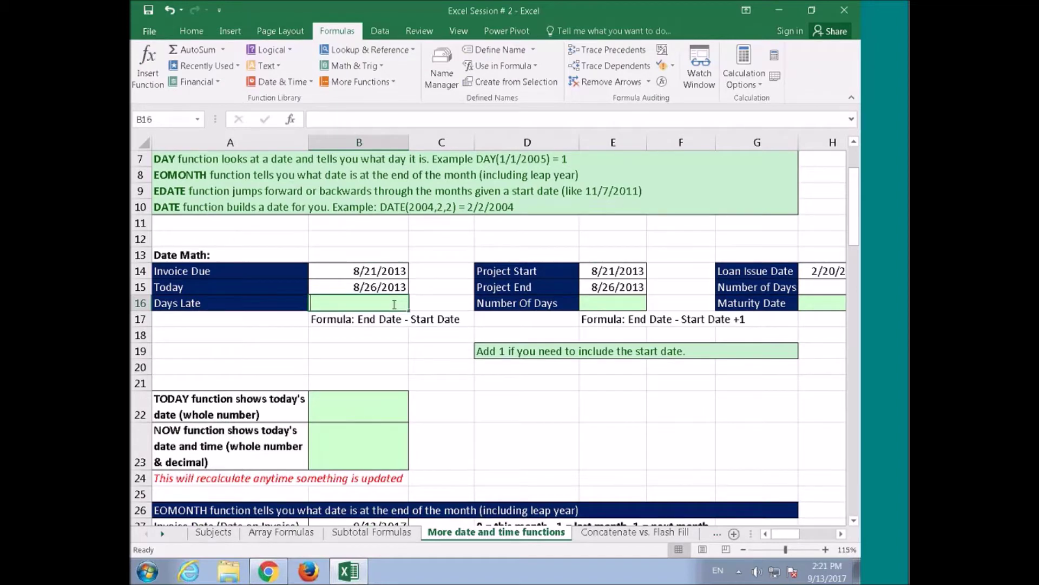
pyautogui.write('=')
pyautogui.click(388, 287)
pyautogui.write('-')
pyautogui.click(394, 272)
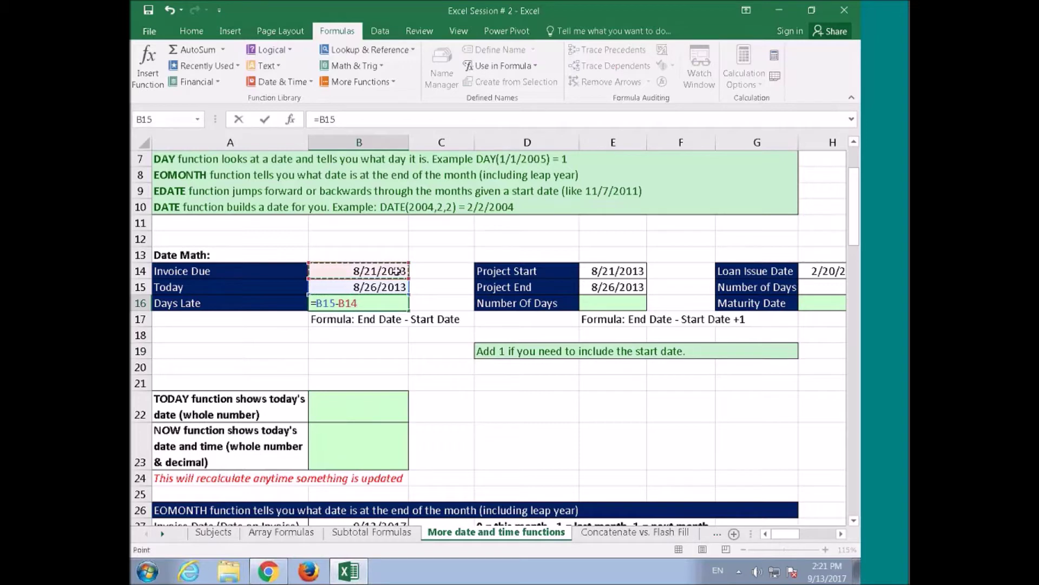
pyautogui.hotkey('ctrl', 'Return')
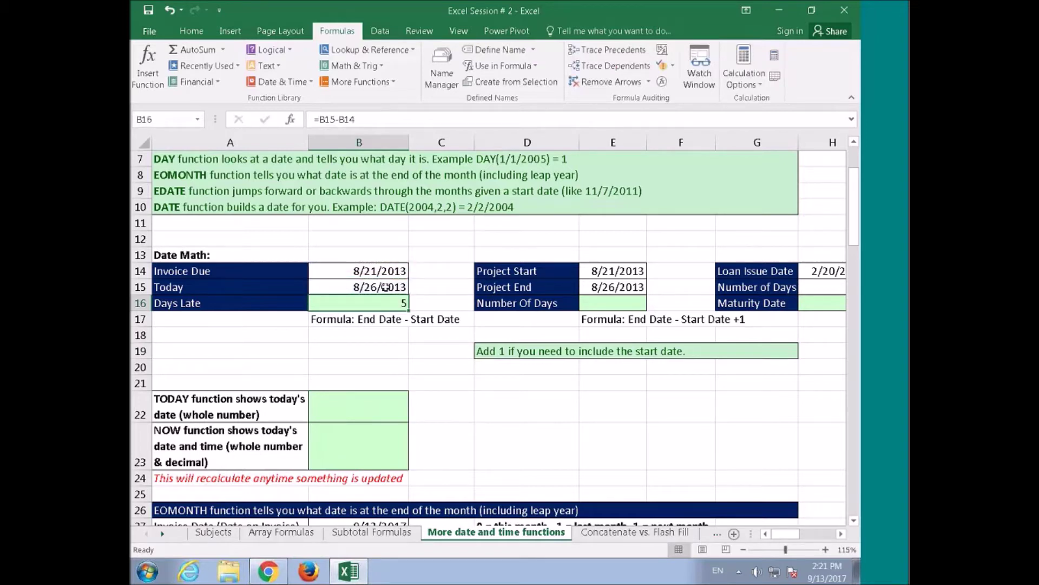
# Step: Enter =E15-E14+1 in E16 so Number Of Days shows 6
pyautogui.click(631, 300)
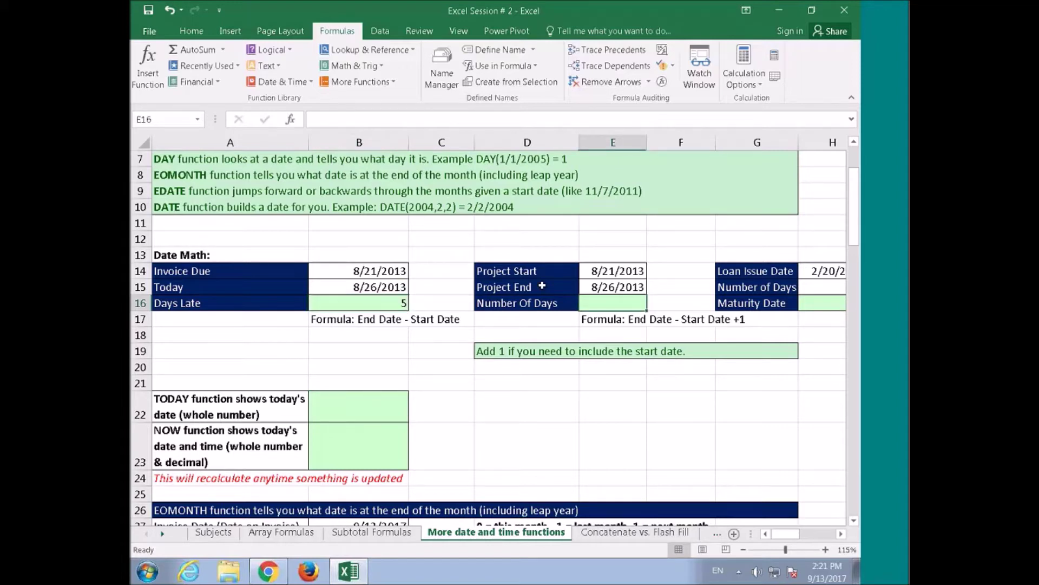
pyautogui.write('=')
pyautogui.click(618, 287)
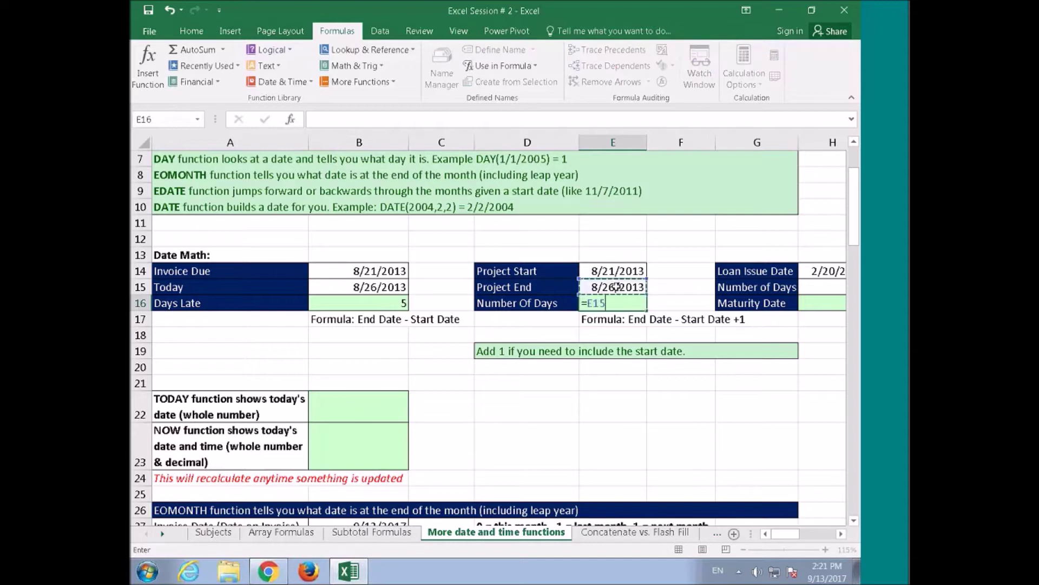
pyautogui.write('-')
pyautogui.click(626, 271)
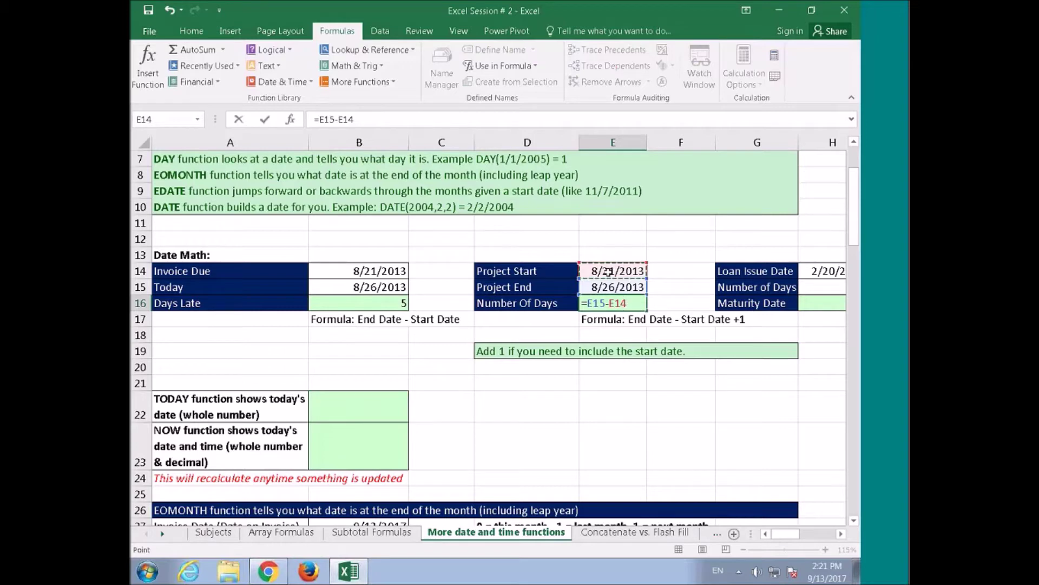
pyautogui.write('+1')
pyautogui.press('Return')
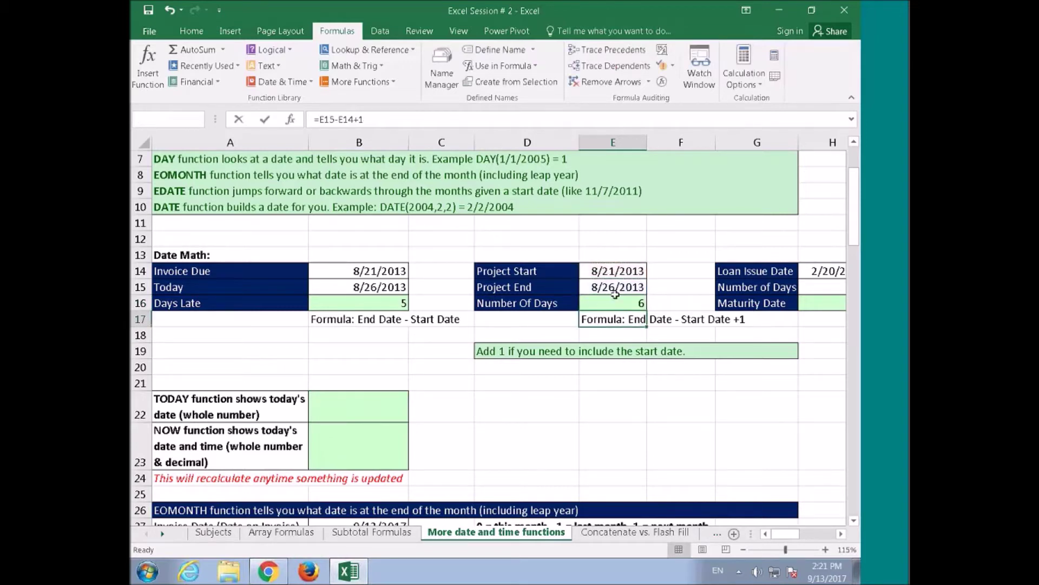
# Step: Enter =H14+H15 in H16 so Maturity Date shows 3/1/2016
pyautogui.press('Right')
pyautogui.press('Right')
pyautogui.press('Right')
pyautogui.press('Right')
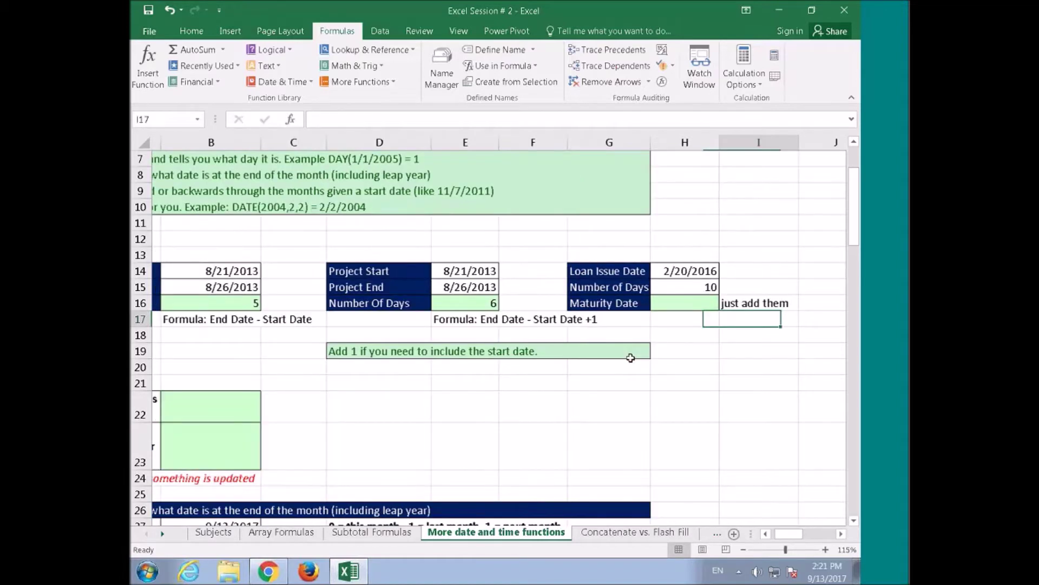
pyautogui.press('Left')
pyautogui.press('Up')
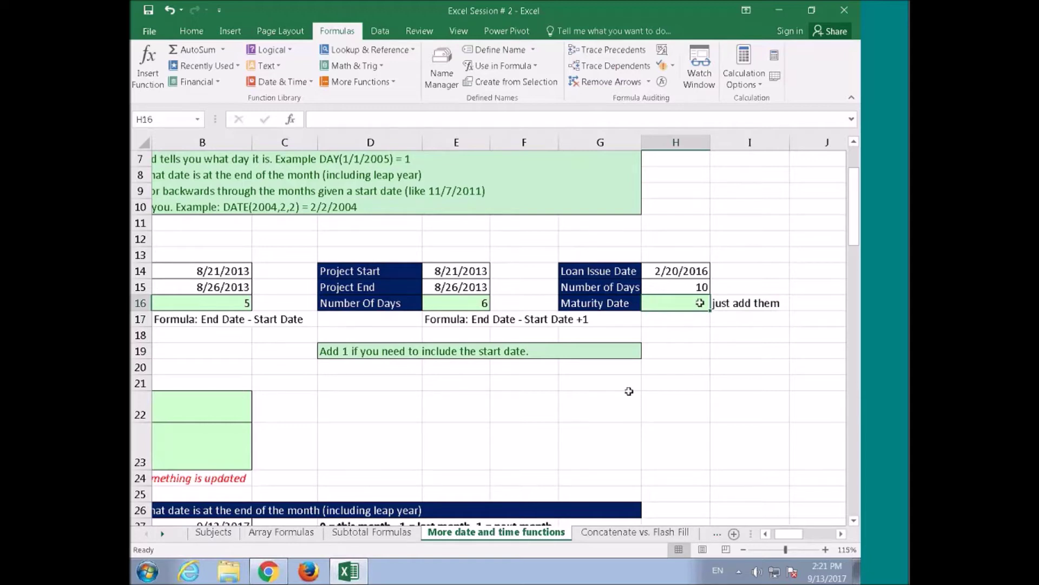
pyautogui.write('=')
pyautogui.click(688, 272)
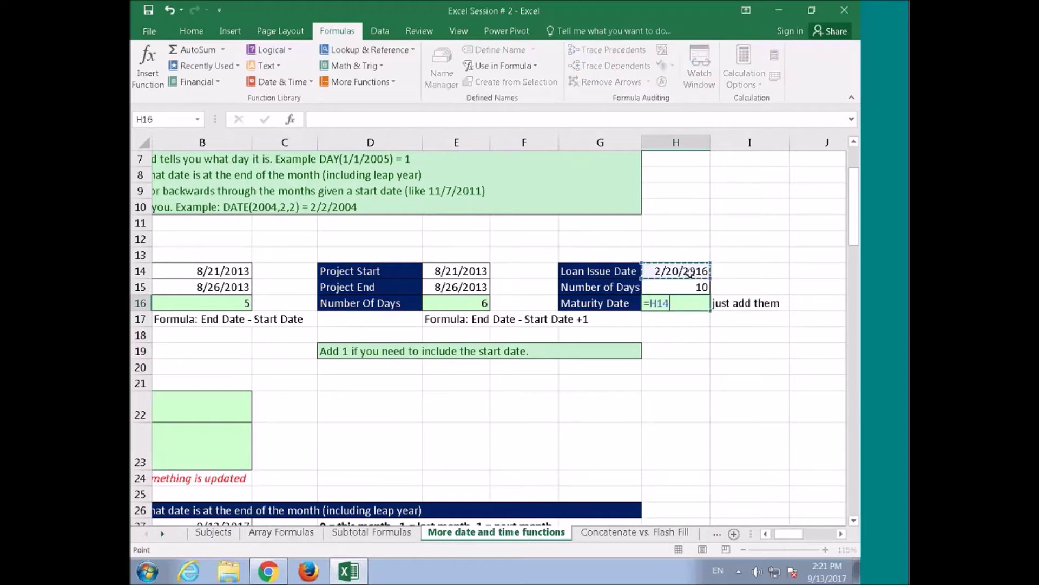
pyautogui.write('+')
pyautogui.click(697, 288)
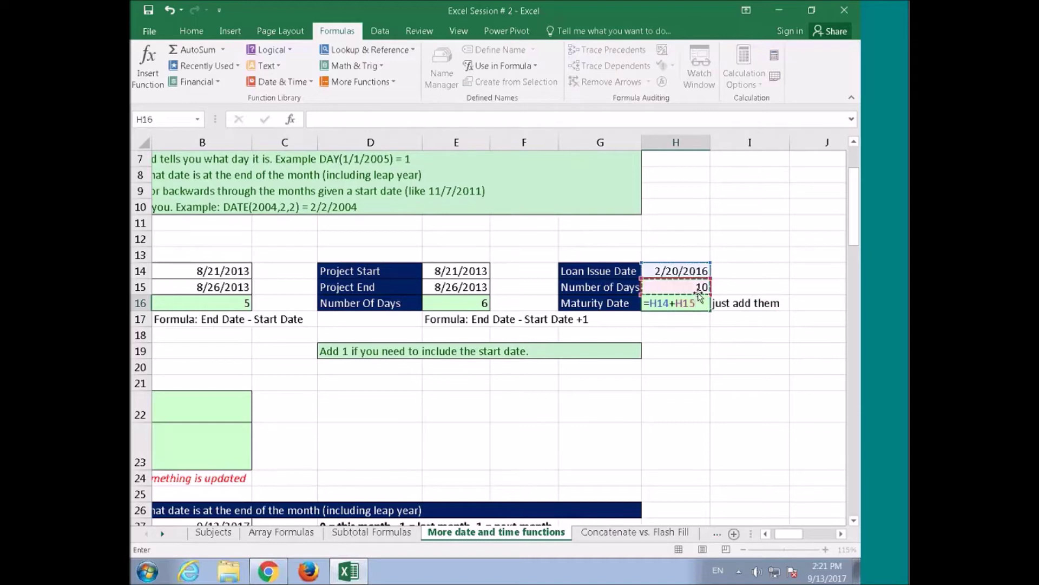
pyautogui.press('Return')
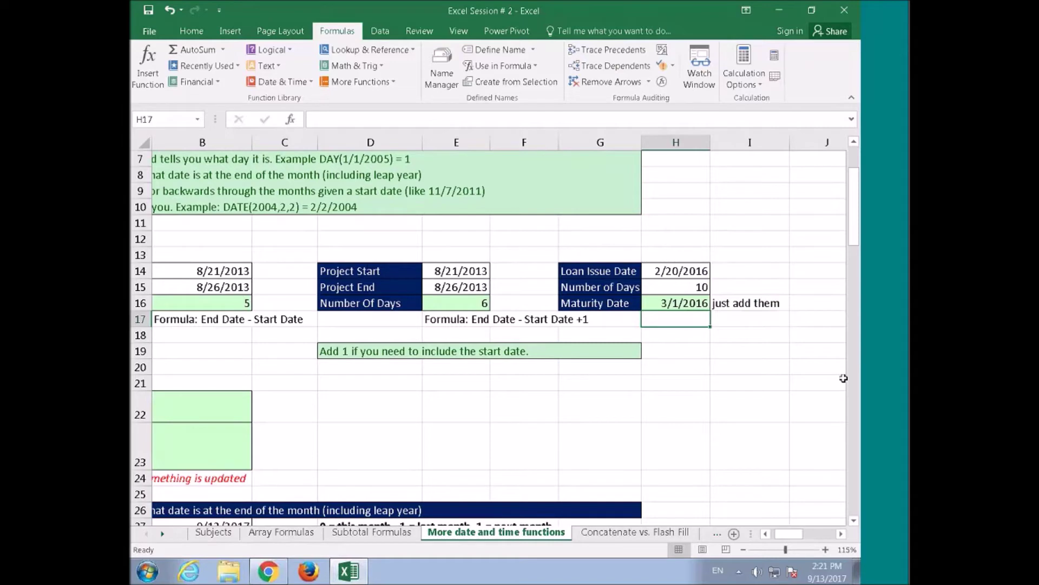
pyautogui.click(765, 533)
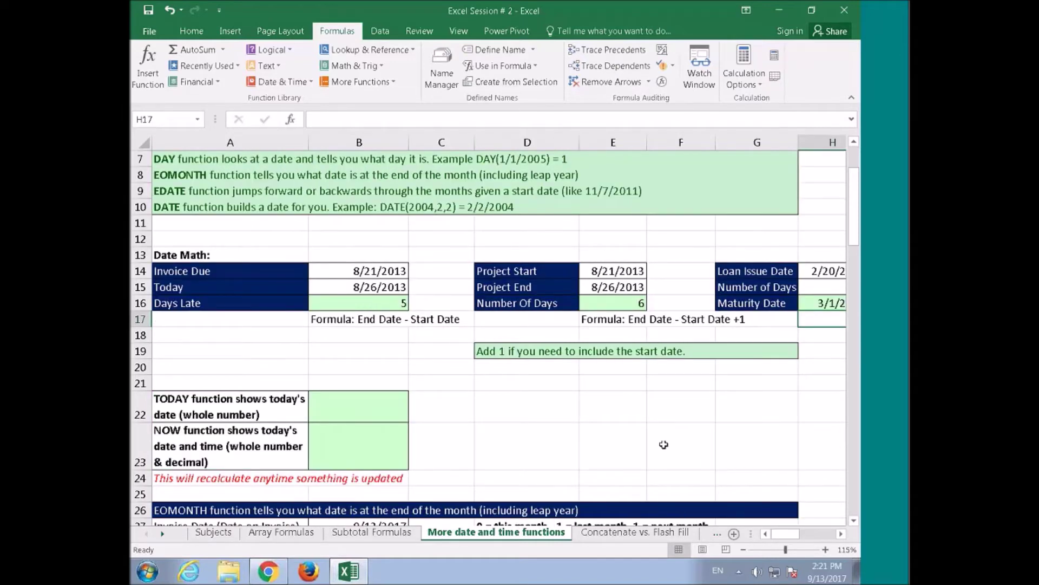
# Step: Enter =TODAY() in B22 and =NOW() in B23, showing 9/13/2017 and 9/13/2017 14:22
pyautogui.click(379, 410)
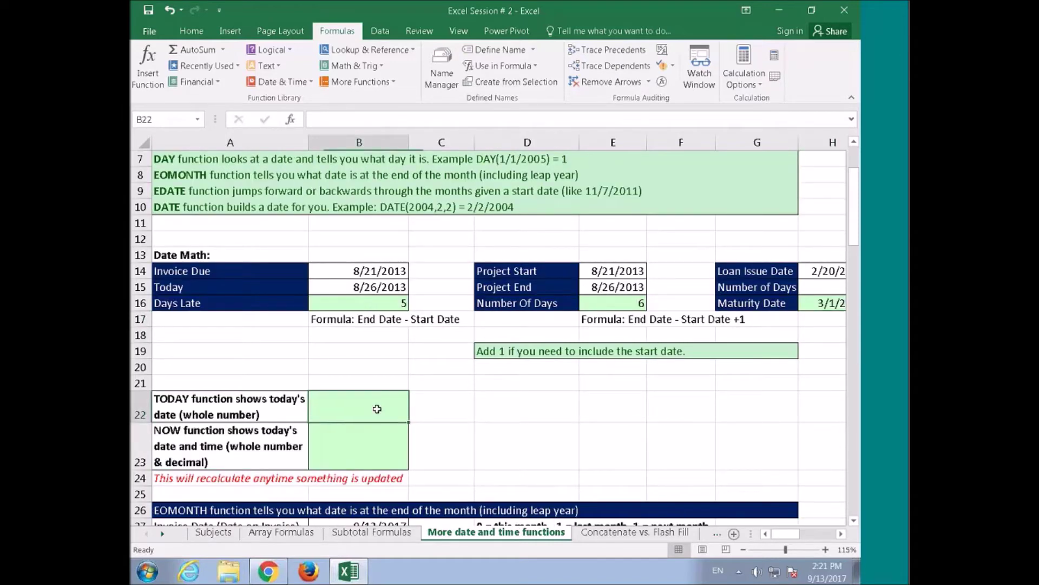
pyautogui.write('=today(')
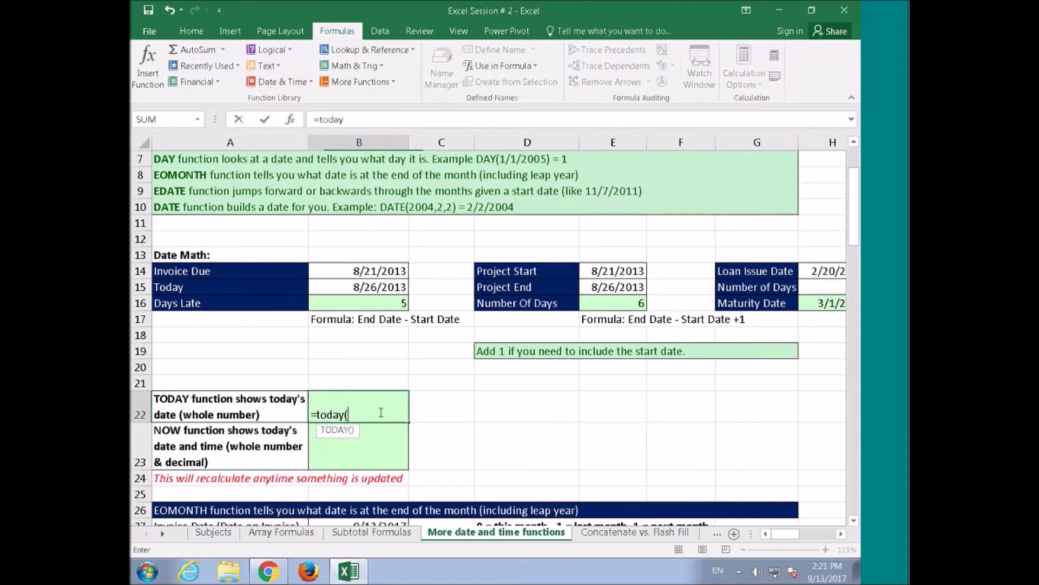
pyautogui.write(')')
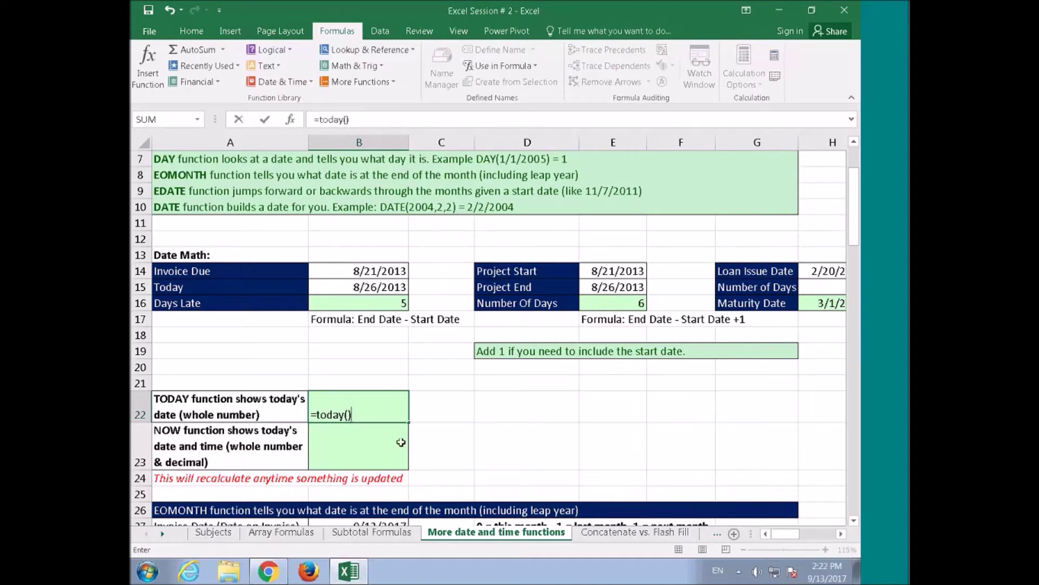
pyautogui.hotkey('ctrl', 'Return')
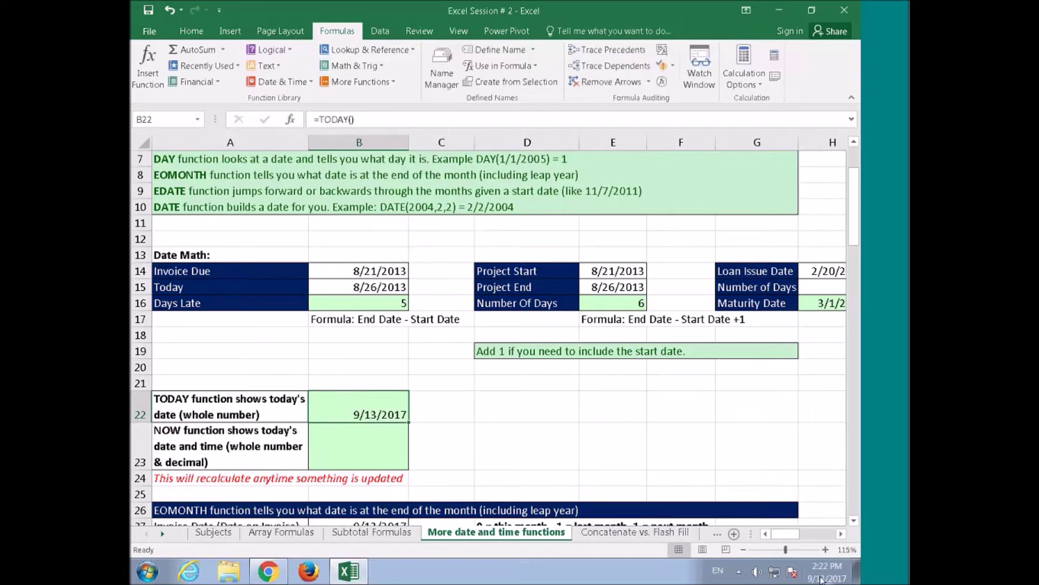
pyautogui.click(348, 449)
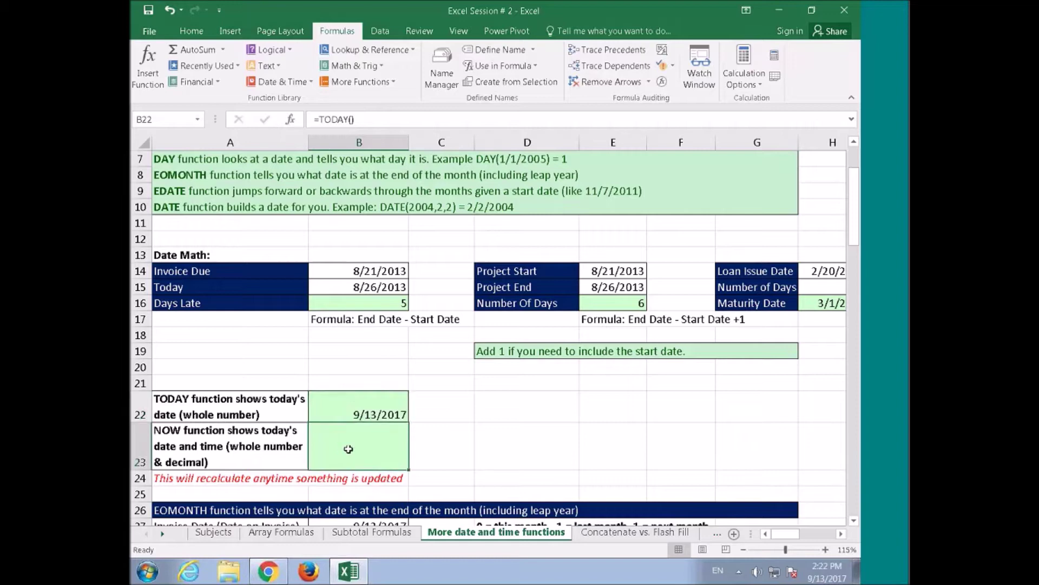
pyautogui.write('=')
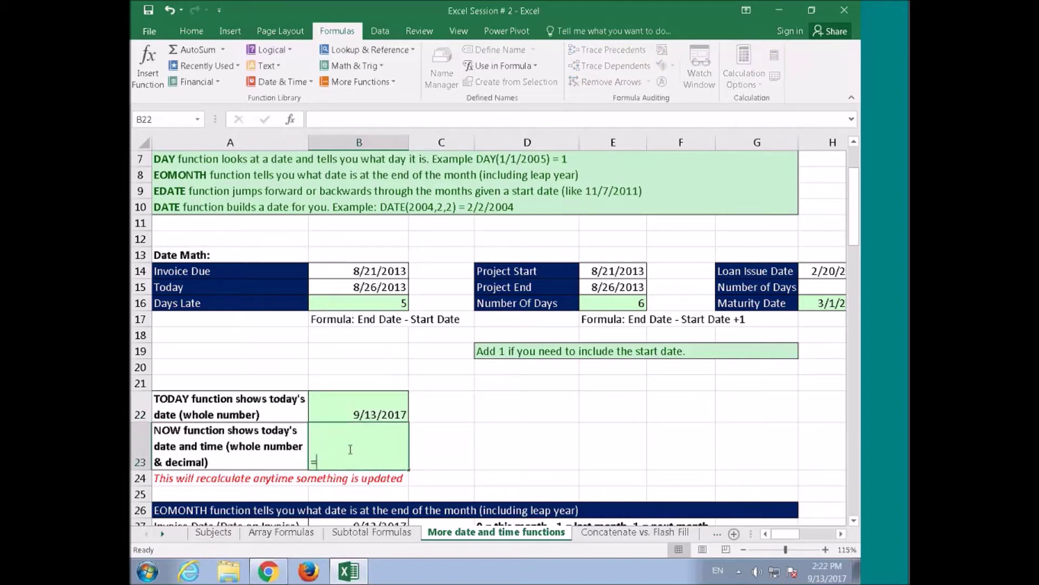
pyautogui.write('now()')
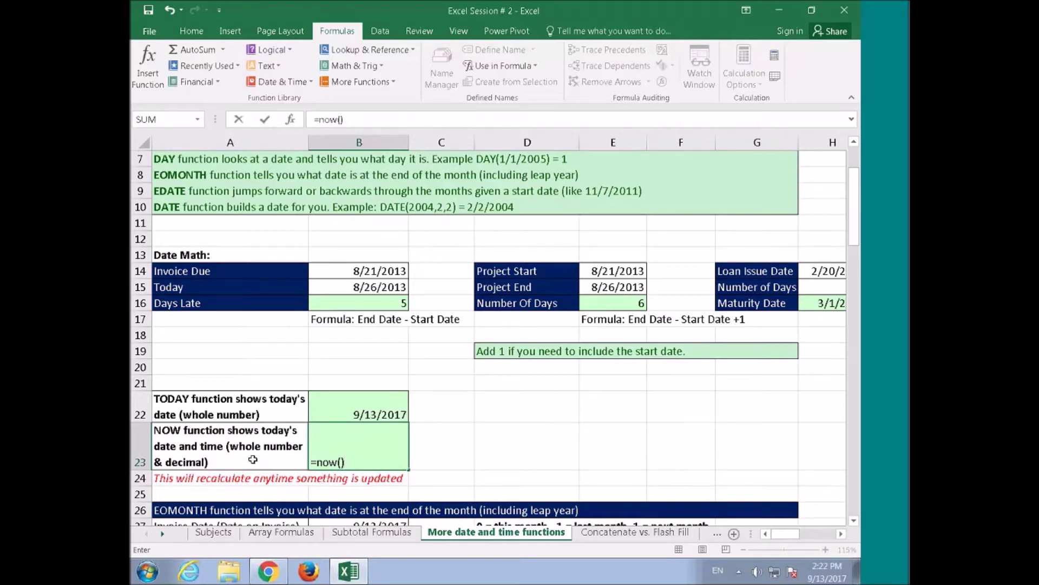
pyautogui.press('Return')
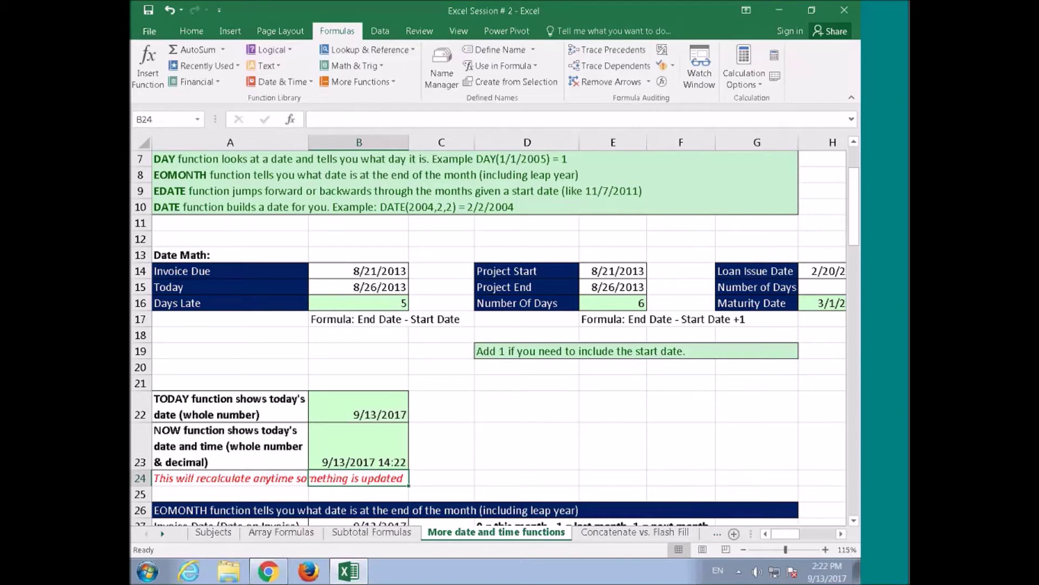
# Step: Review the Days Late formula in B16 without changing it
pyautogui.click(387, 303)
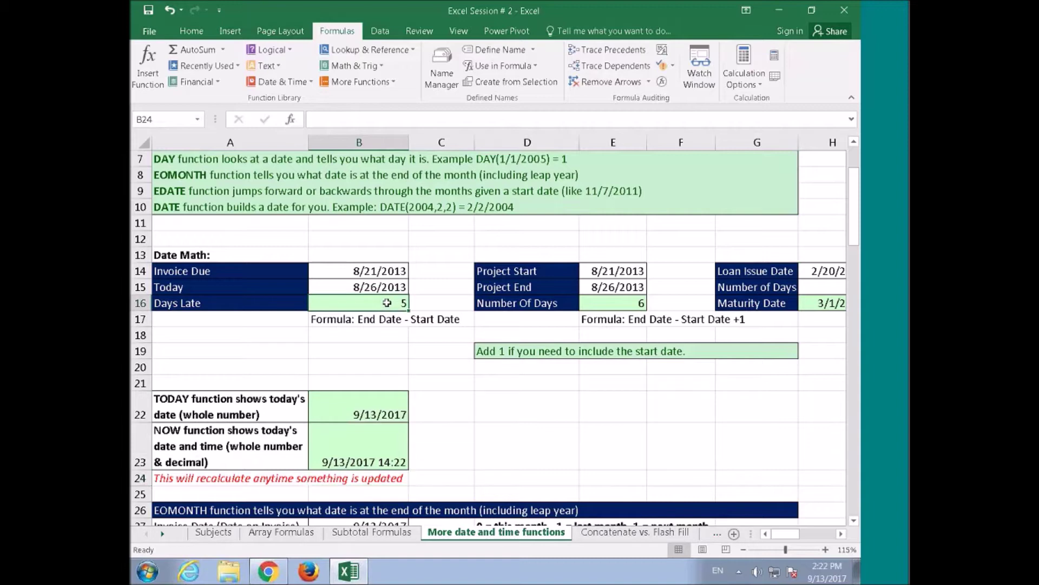
pyautogui.doubleClick(387, 303)
pyautogui.press('Return')
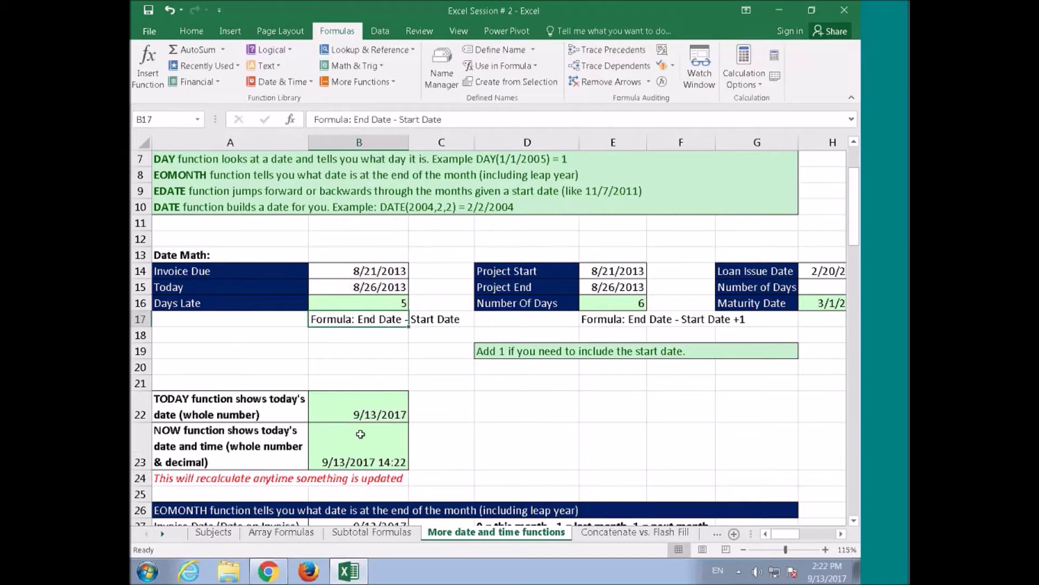
# Step: Enter =EOMONTH(B27,0) in the End of the Month cell B28
pyautogui.scroll(-3, 361, 434)
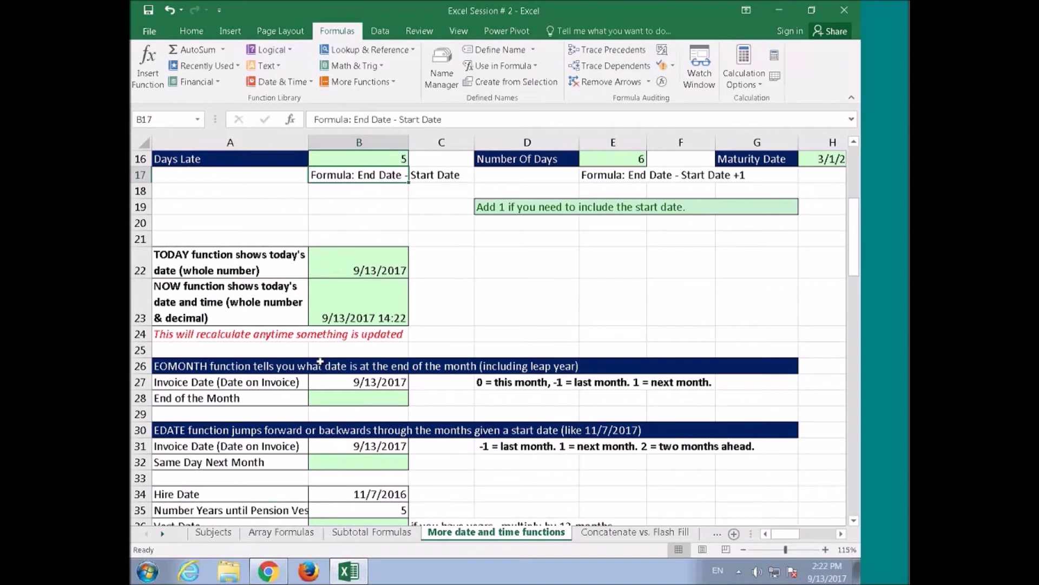
pyautogui.click(350, 297)
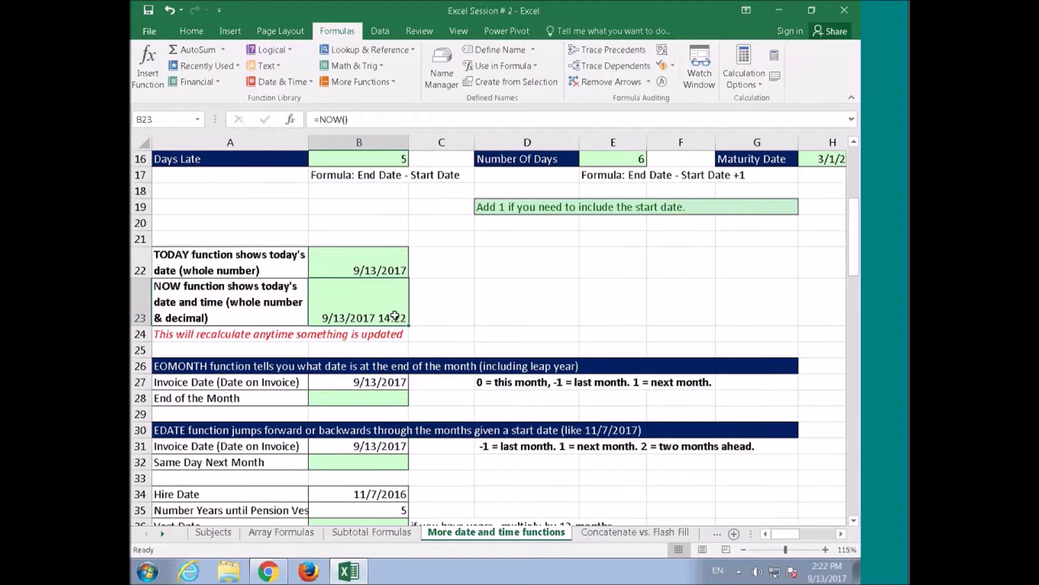
pyautogui.scroll(-1, 376, 324)
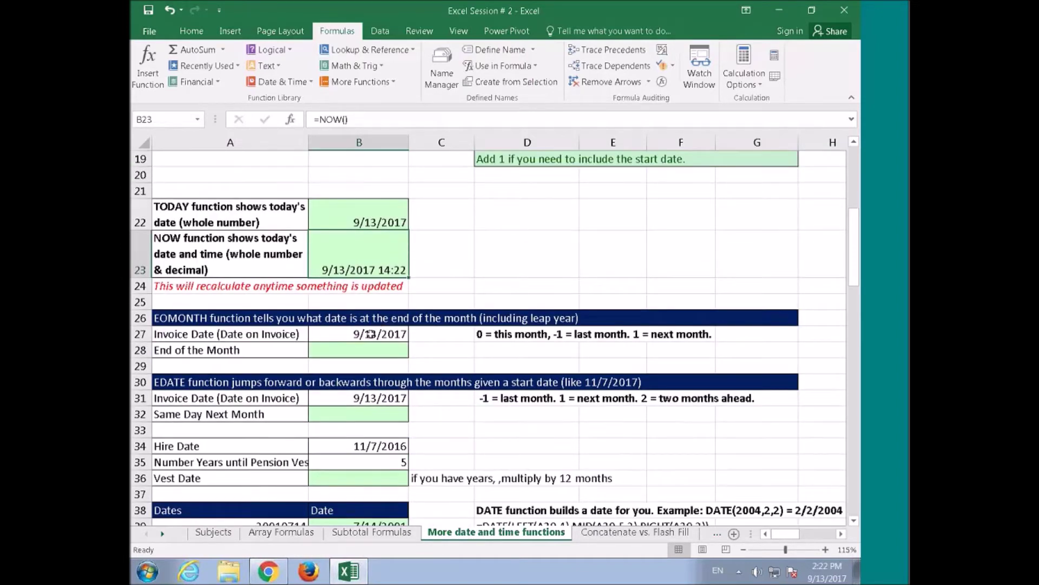
pyautogui.click(358, 350)
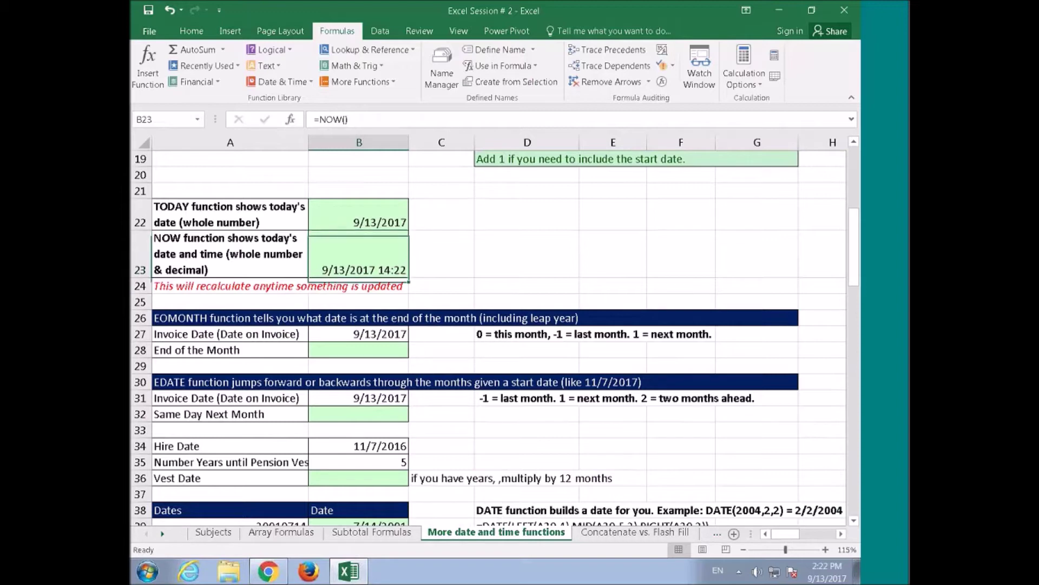
pyautogui.write('=e')
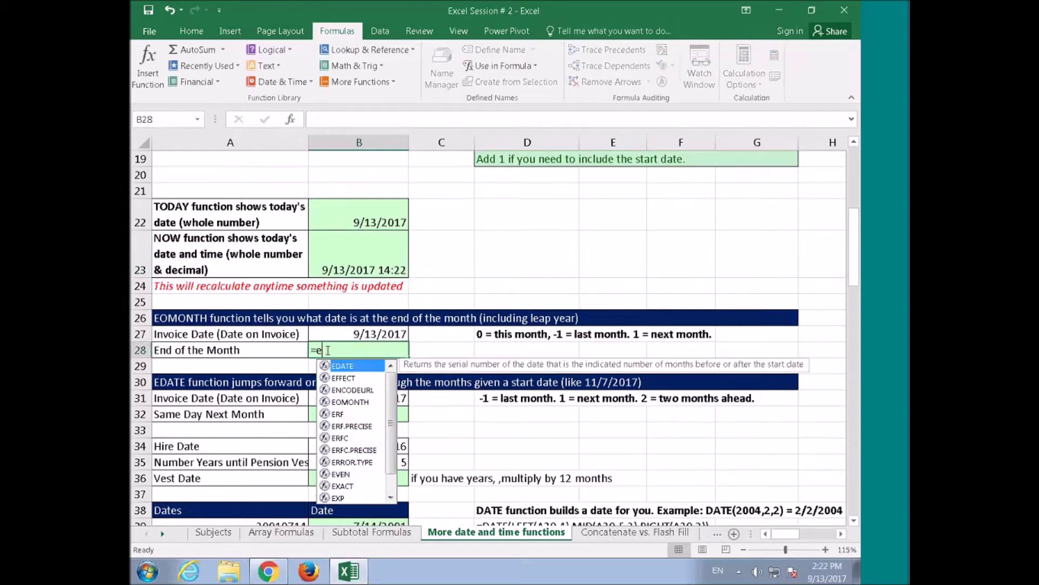
pyautogui.write('o')
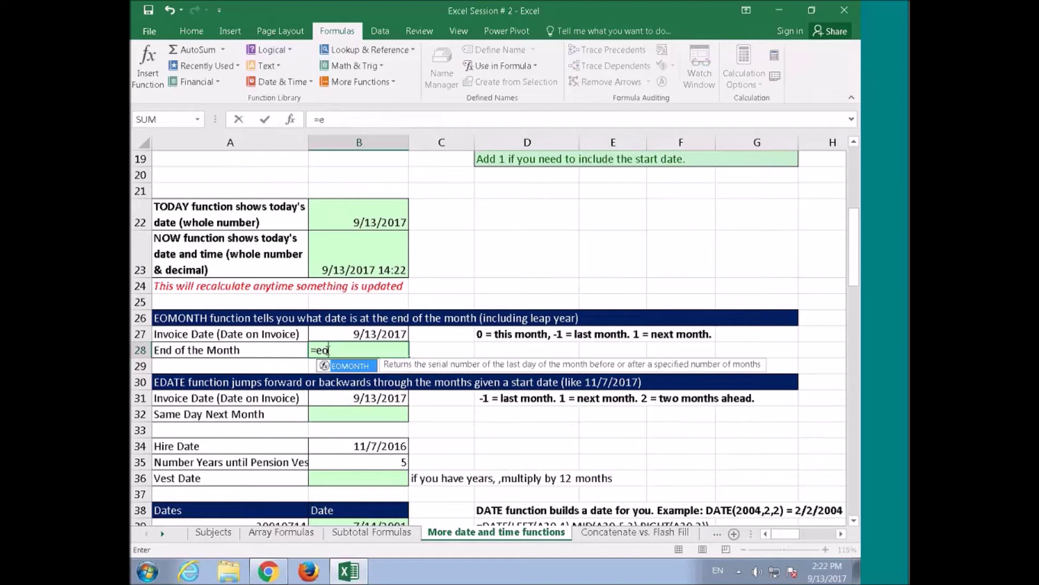
pyautogui.press('Tab')
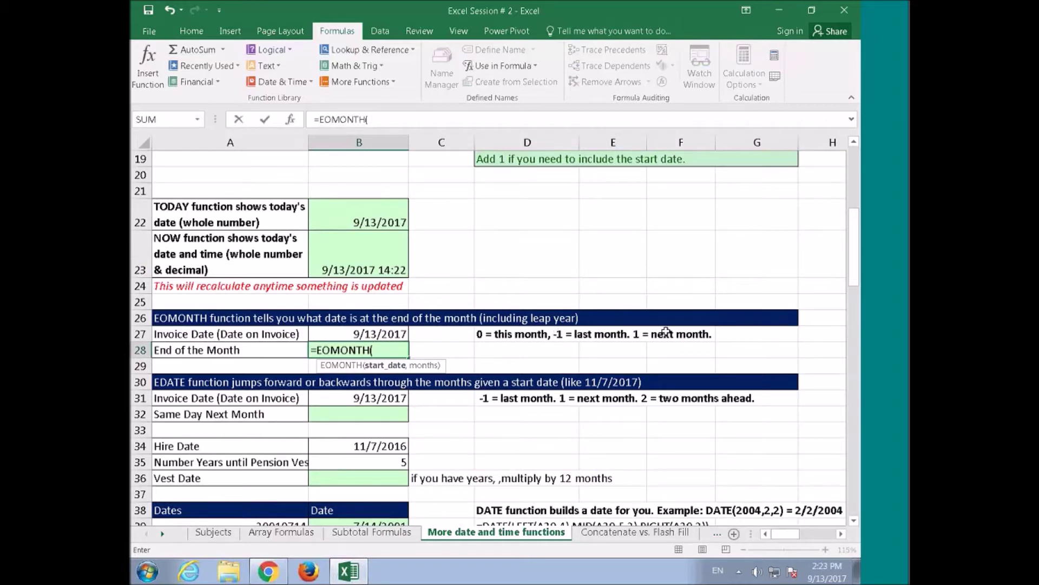
pyautogui.click(389, 334)
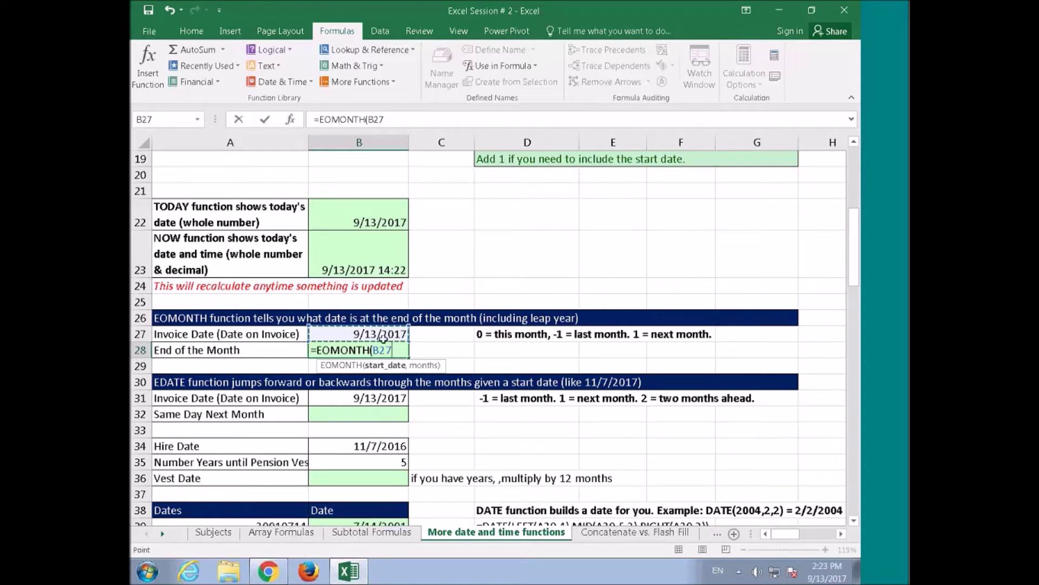
pyautogui.write(',')
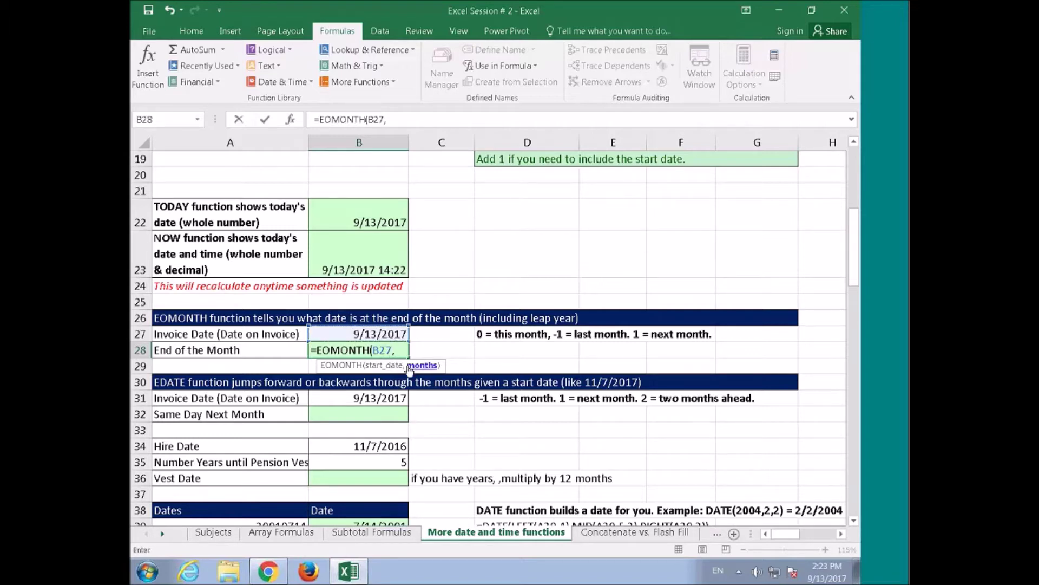
pyautogui.write('0)')
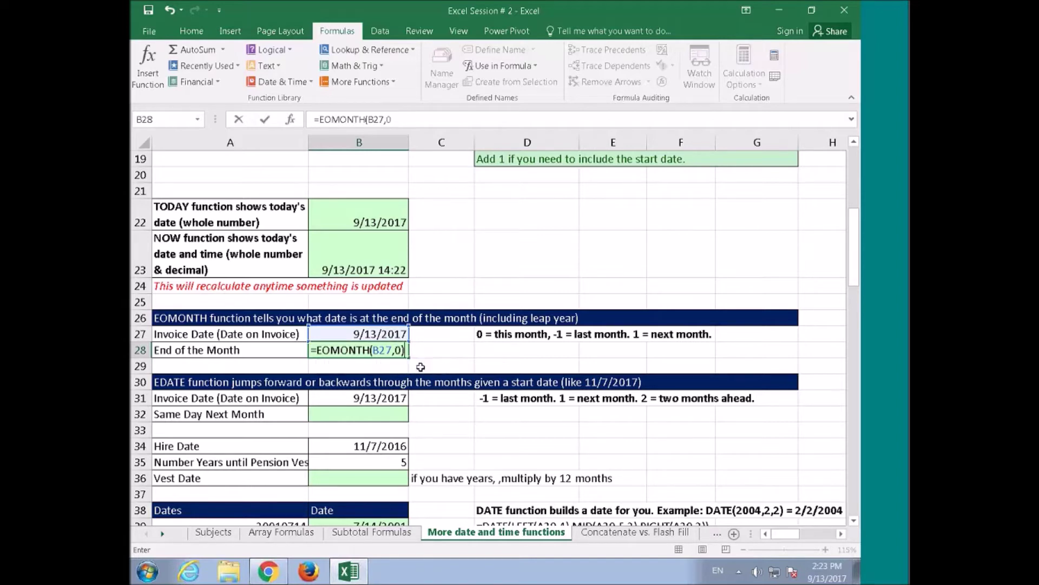
pyautogui.hotkey('ctrl', 'Return')
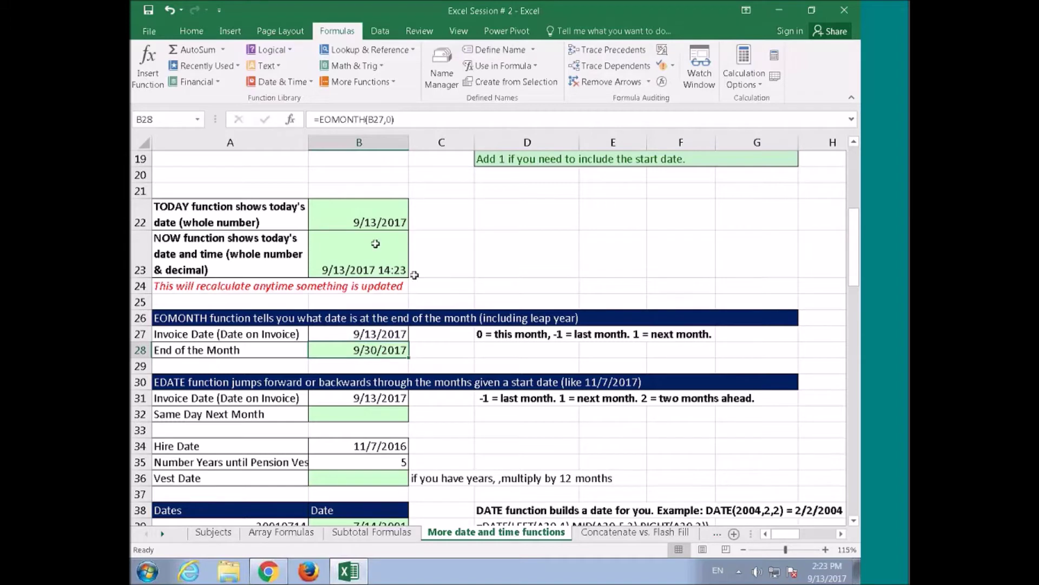
# Step: Change the EOMONTH months argument to -1, then to 1, giving 10/31/2017
pyautogui.doubleClick(392, 349)
pyautogui.click(400, 350)
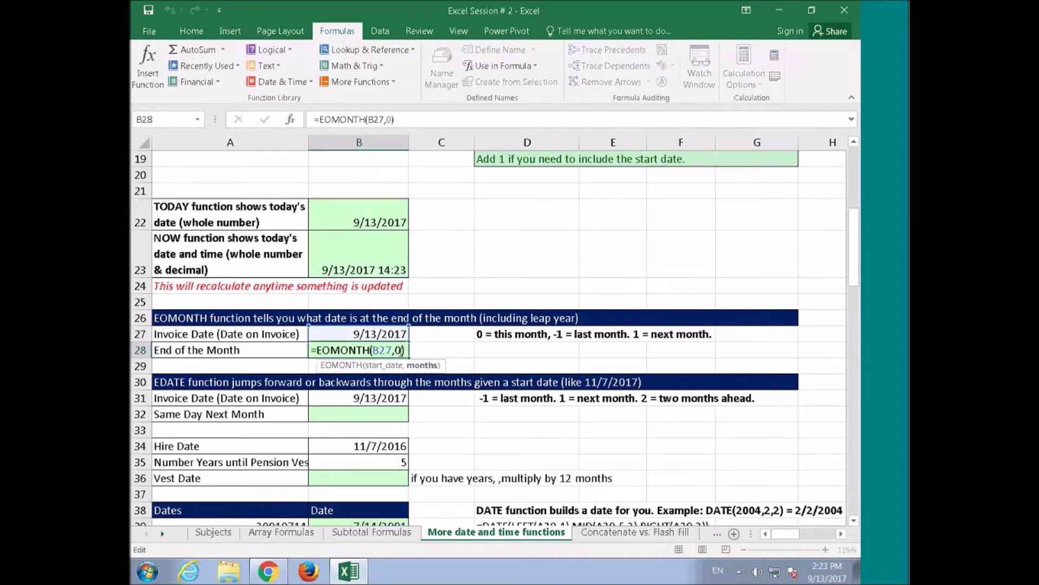
pyautogui.press('BackSpace')
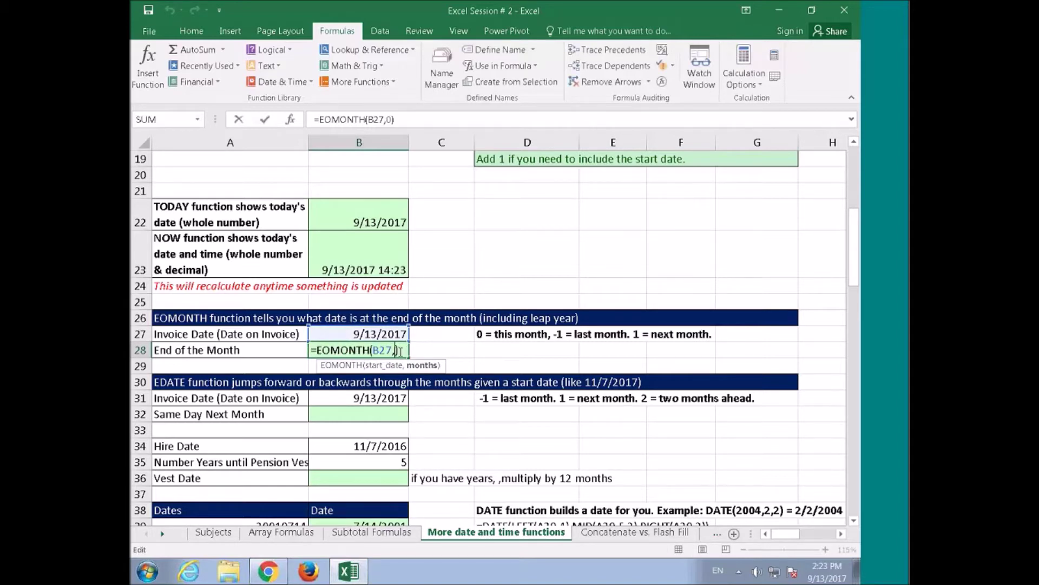
pyautogui.write('-1')
pyautogui.press('Return')
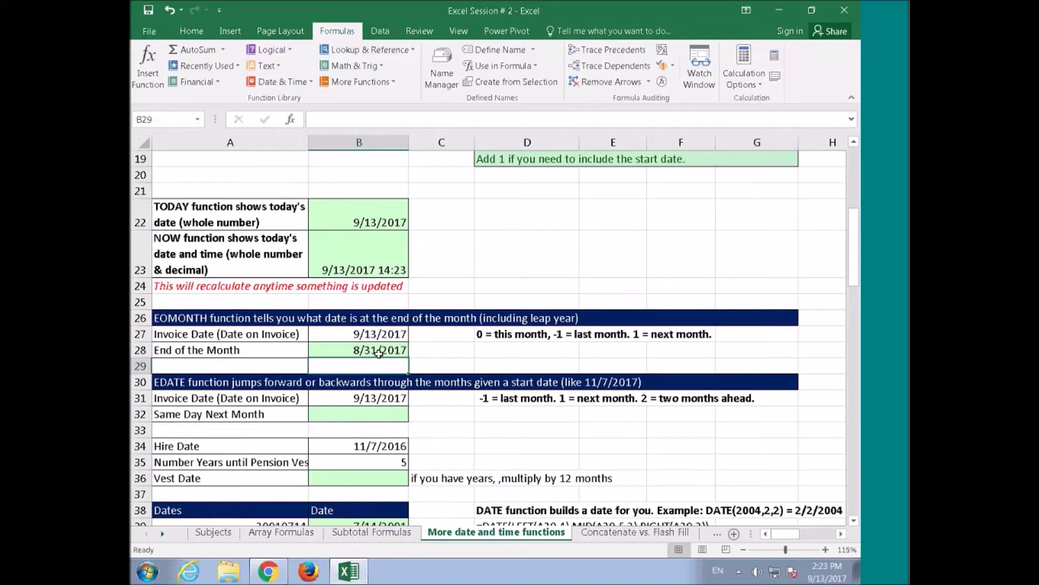
pyautogui.doubleClick(379, 351)
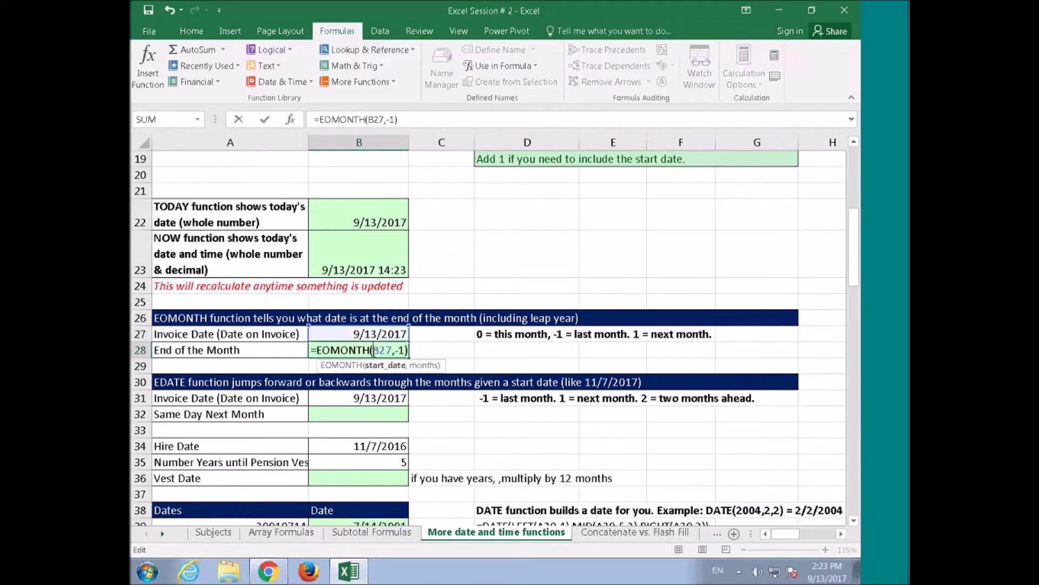
pyautogui.press('BackSpace')
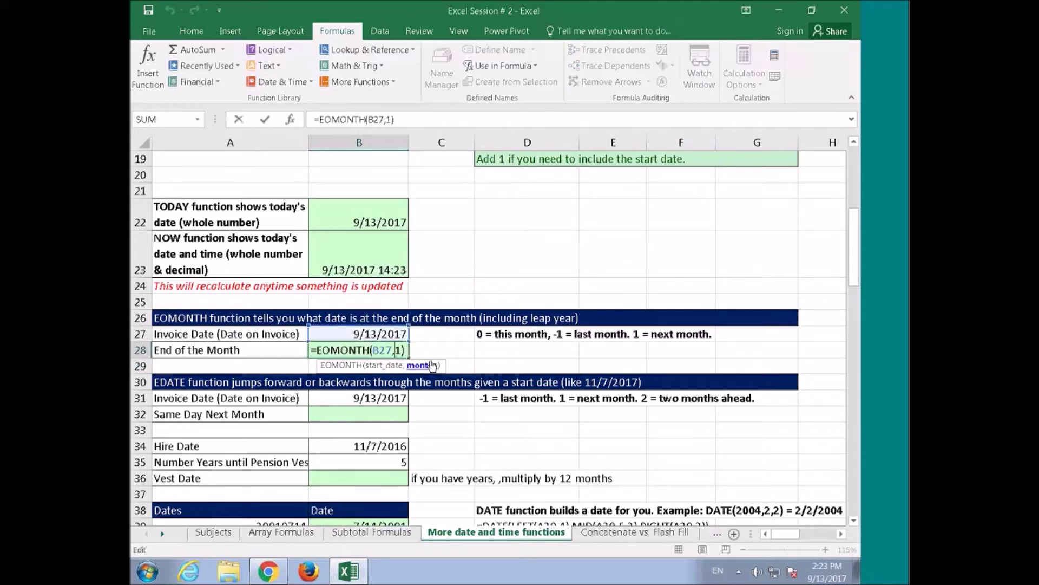
pyautogui.press('Return')
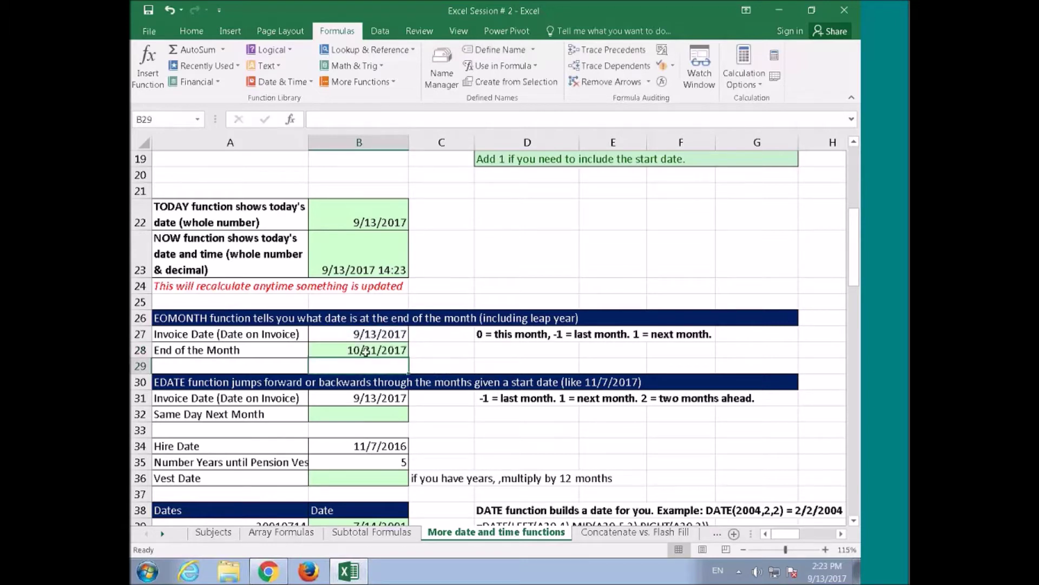
# Step: Start a new formula in the Same Day Next Month cell
pyautogui.scroll(-2, 406, 334)
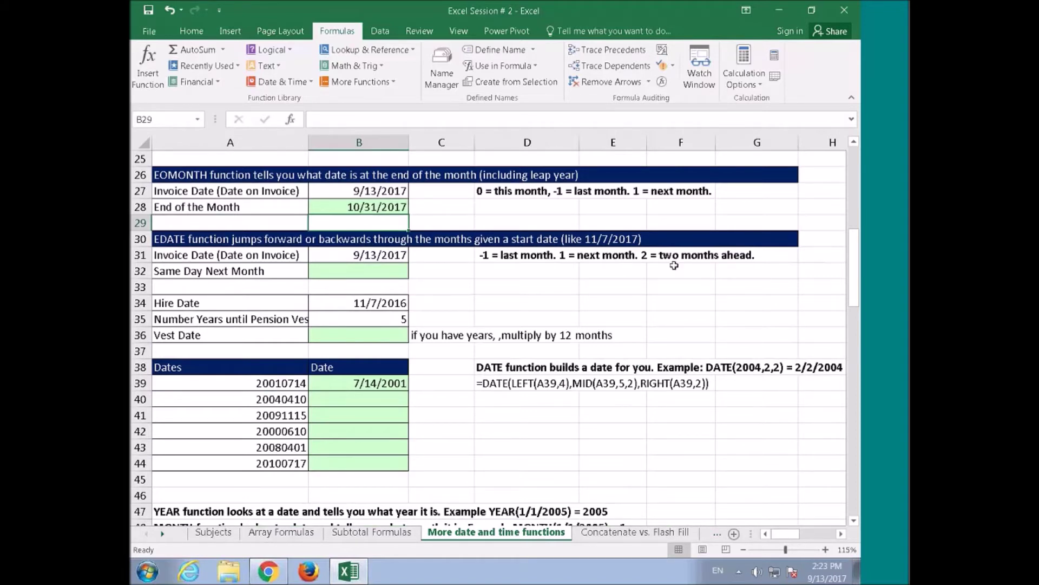
pyautogui.press('Down')
pyautogui.doubleClick(371, 272)
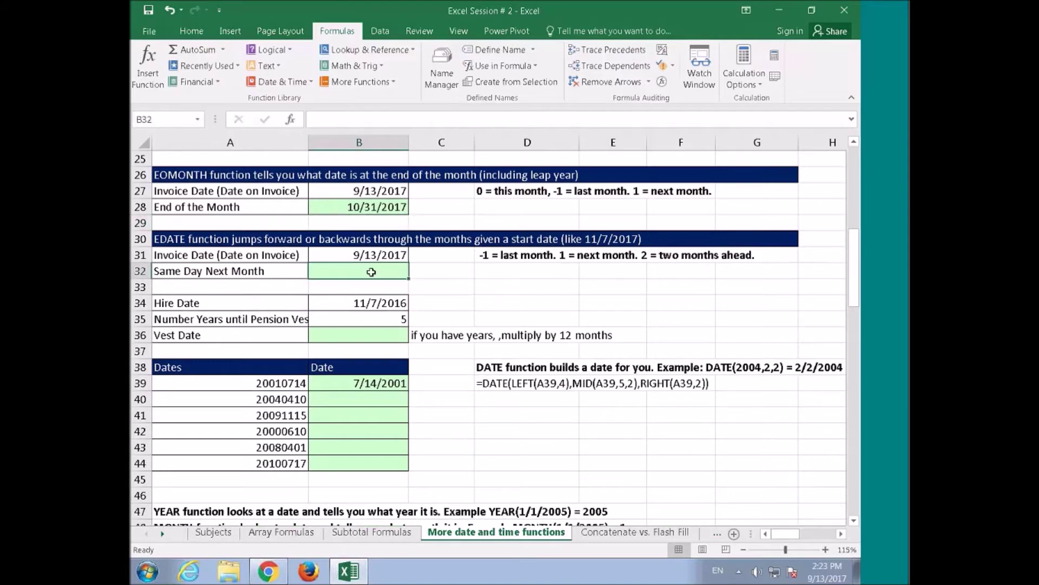
# Step: Enter =EDATE(B31,1) in B32, returning 10/13/2017, and check the formula
pyautogui.write('=E')
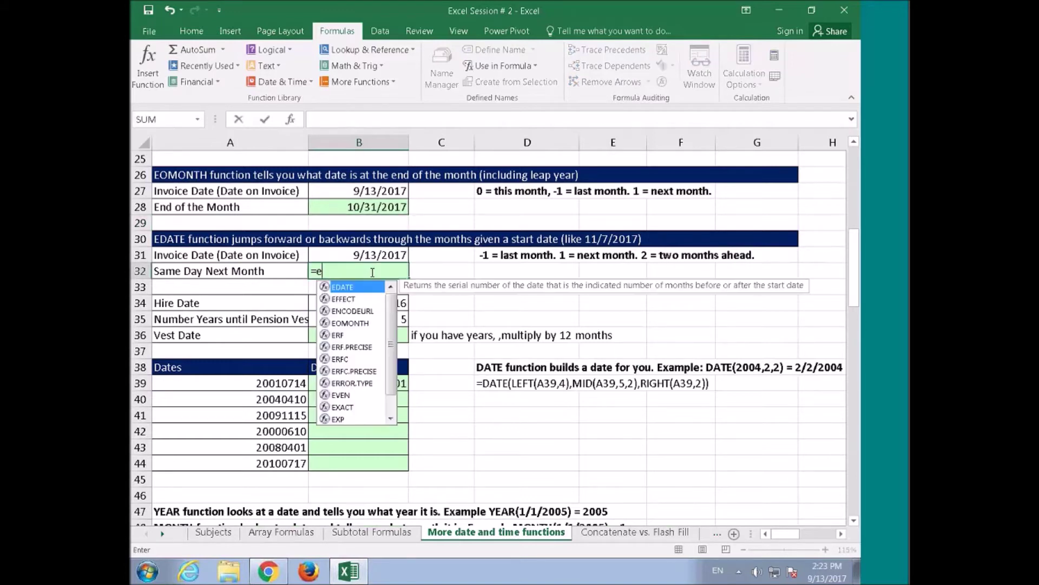
pyautogui.press('Tab')
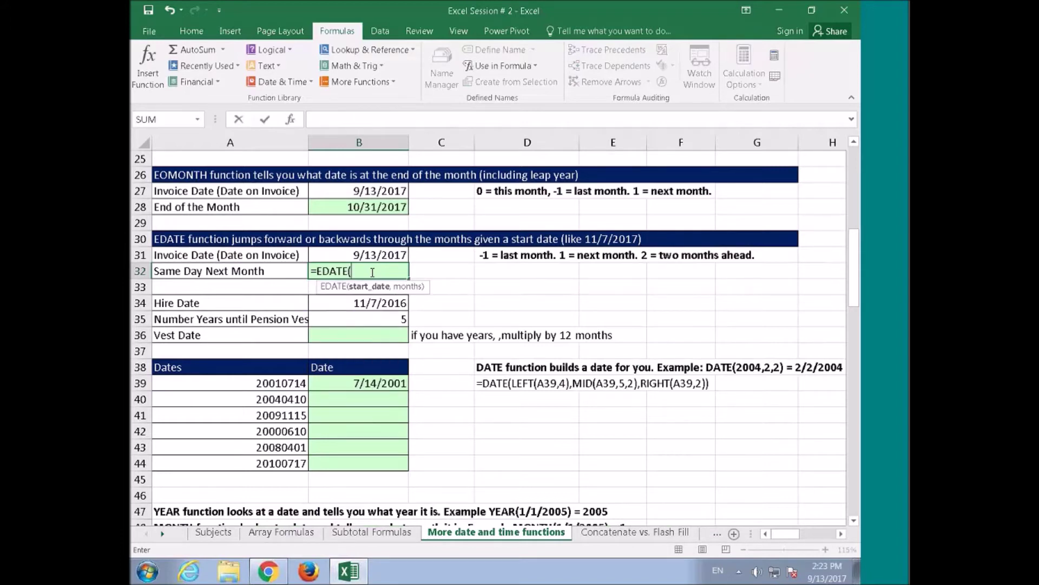
pyautogui.click(373, 258)
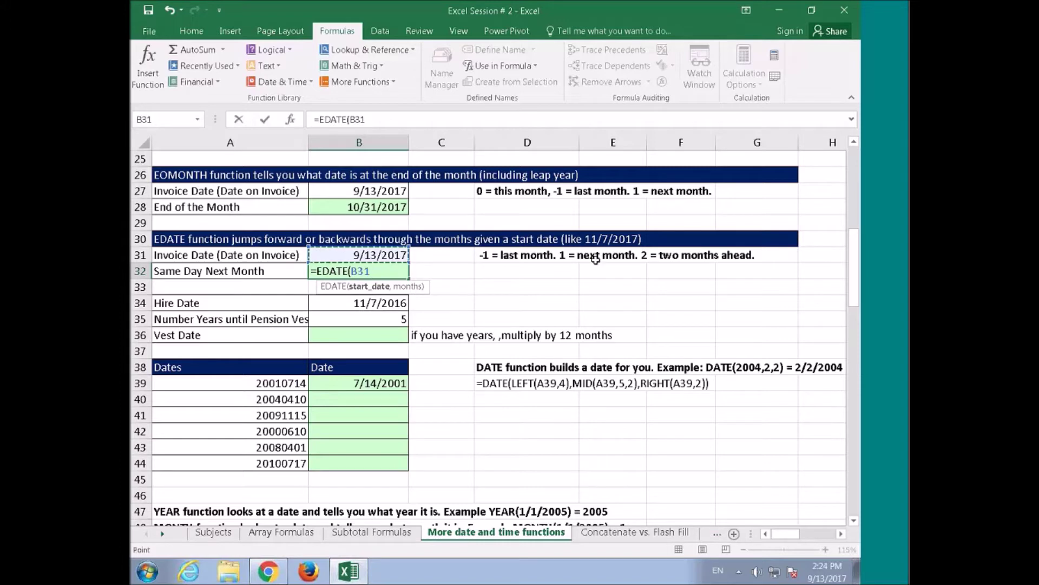
pyautogui.write(',1')
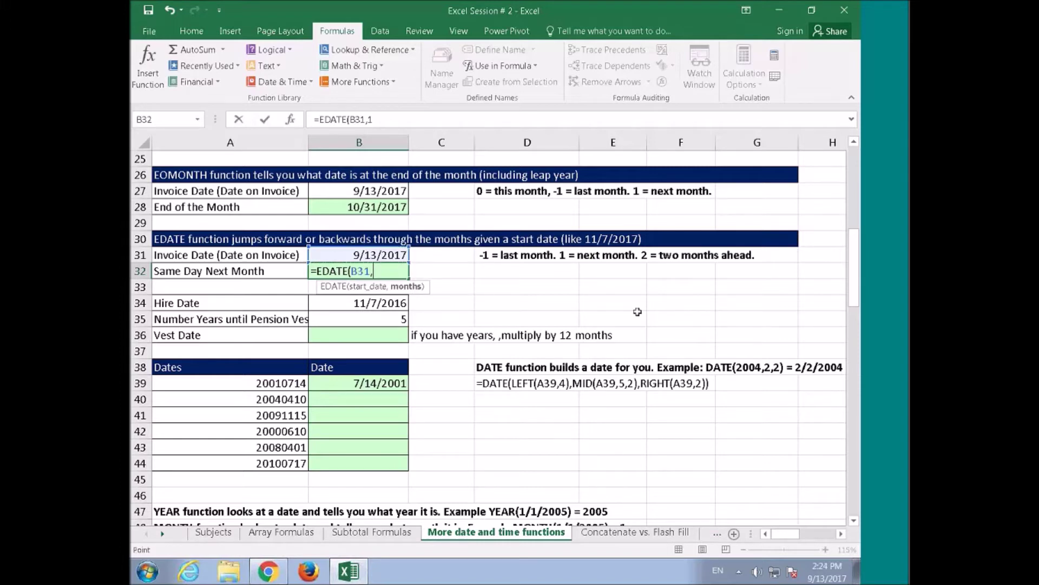
pyautogui.write(')')
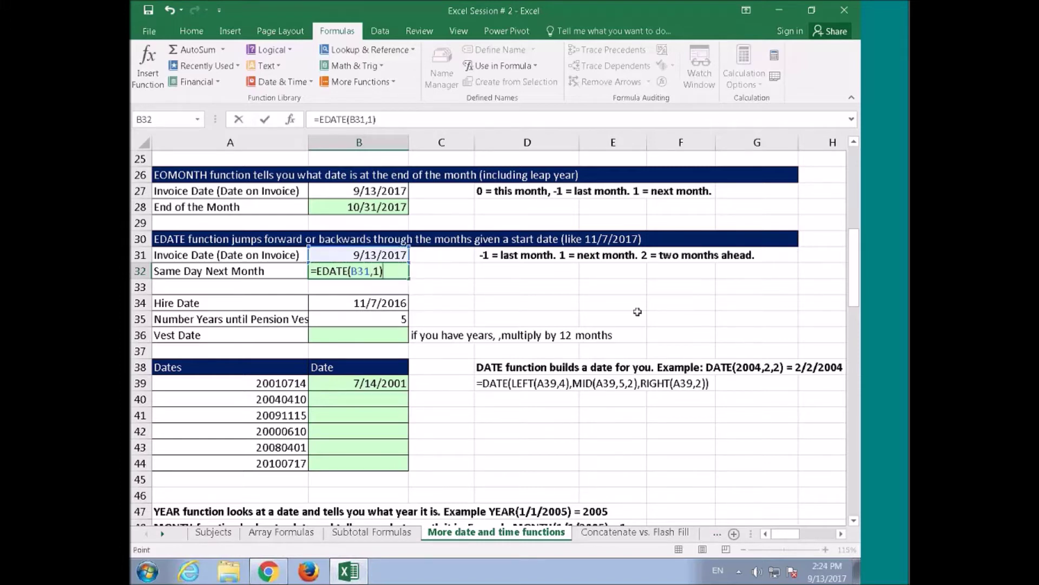
pyautogui.press('Return')
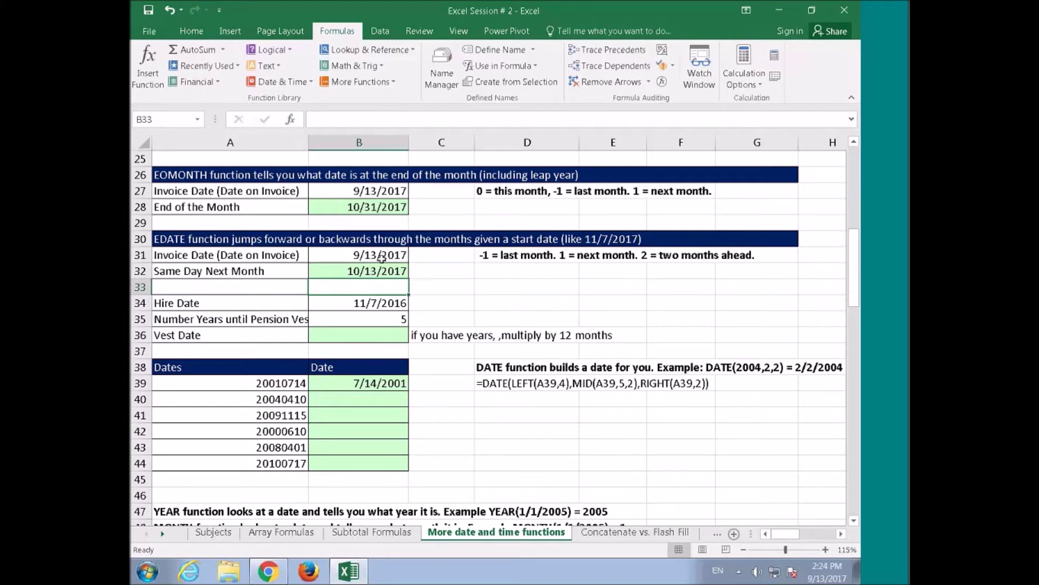
pyautogui.click(383, 272)
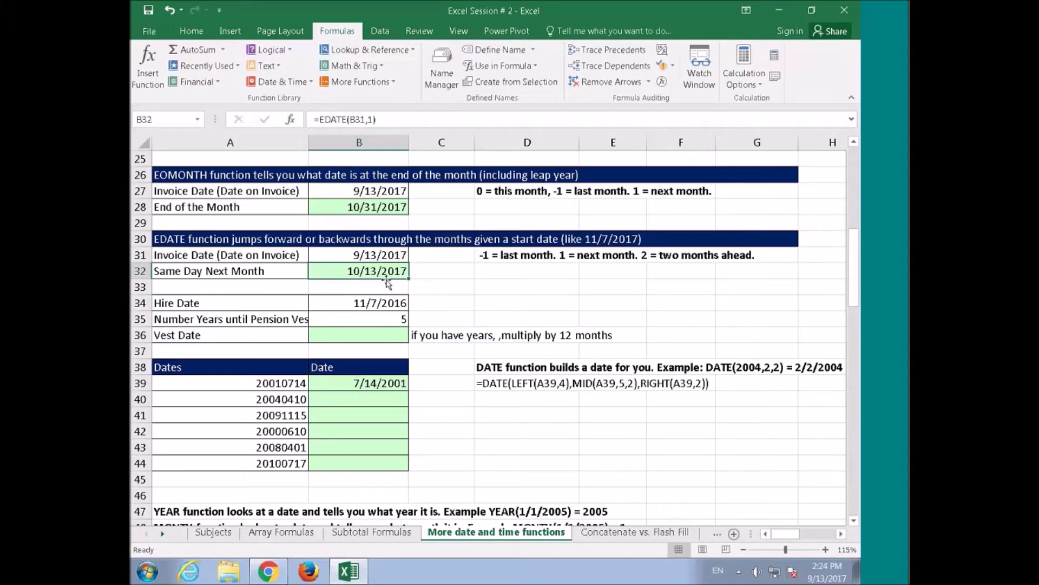
pyautogui.click(376, 336)
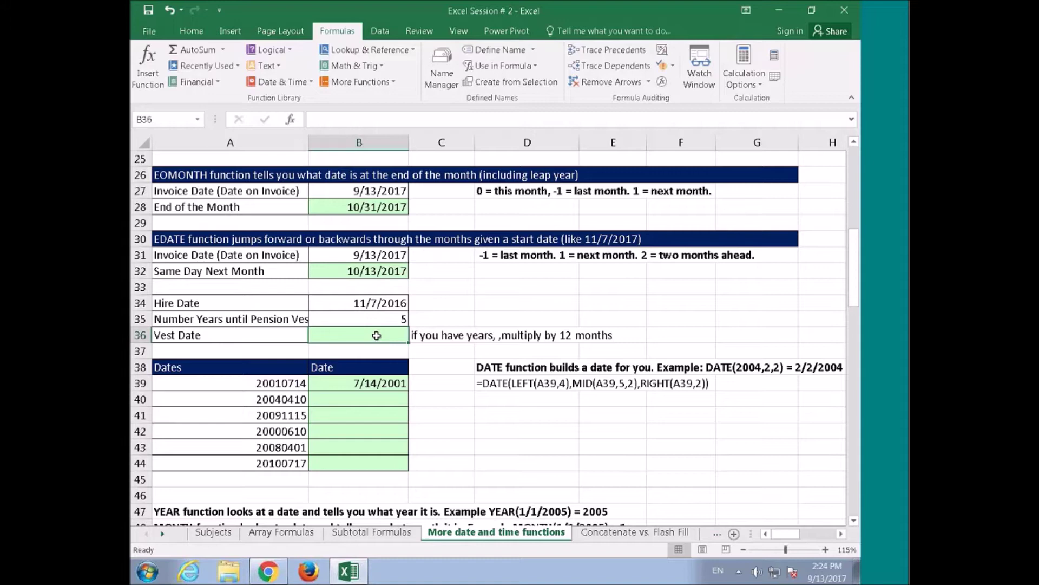
pyautogui.press('Up')
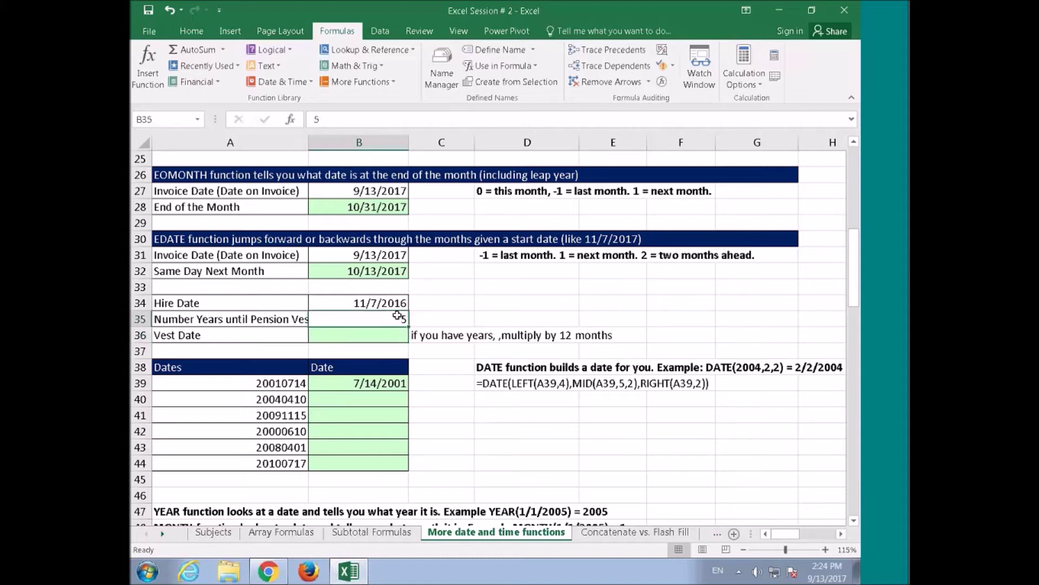
pyautogui.click(385, 336)
pyautogui.write('-=')
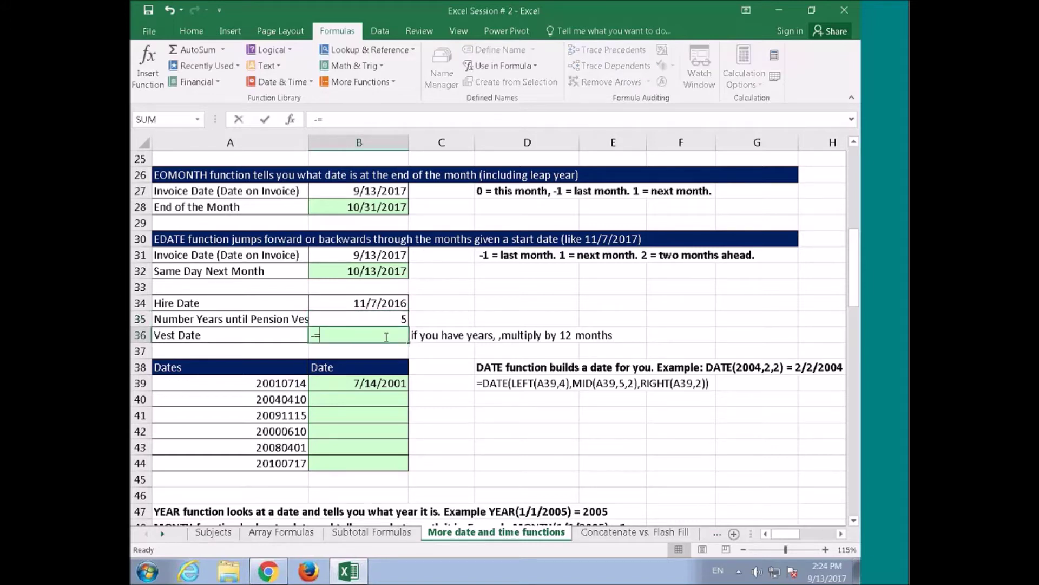
pyautogui.press('BackSpace')
pyautogui.press('BackSpace')
pyautogui.write('=')
pyautogui.click(391, 303)
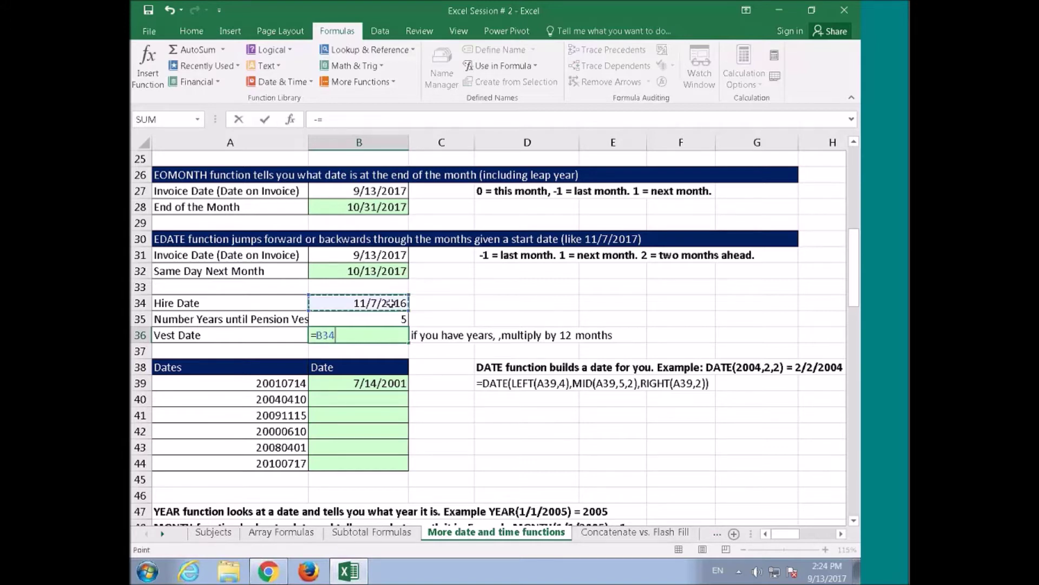
pyautogui.write('+')
pyautogui.click(391, 320)
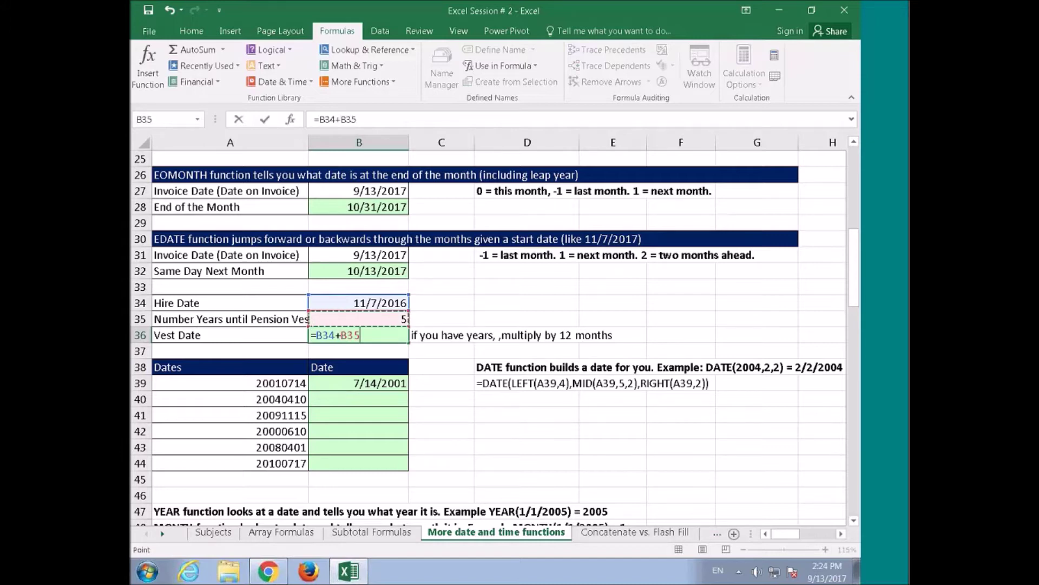
pyautogui.click(341, 335)
pyautogui.write('(B35*12)')
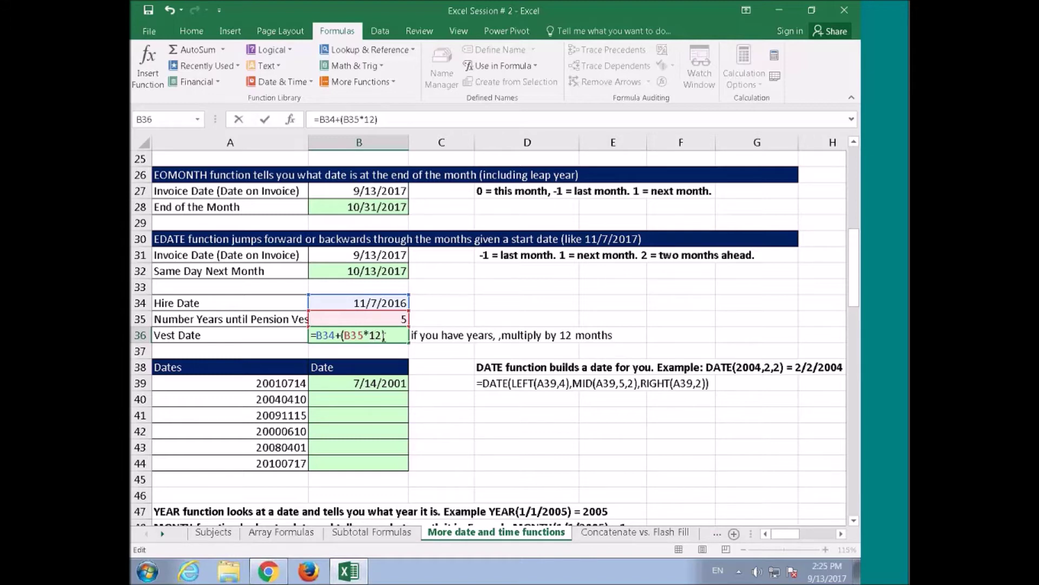
pyautogui.press('Return')
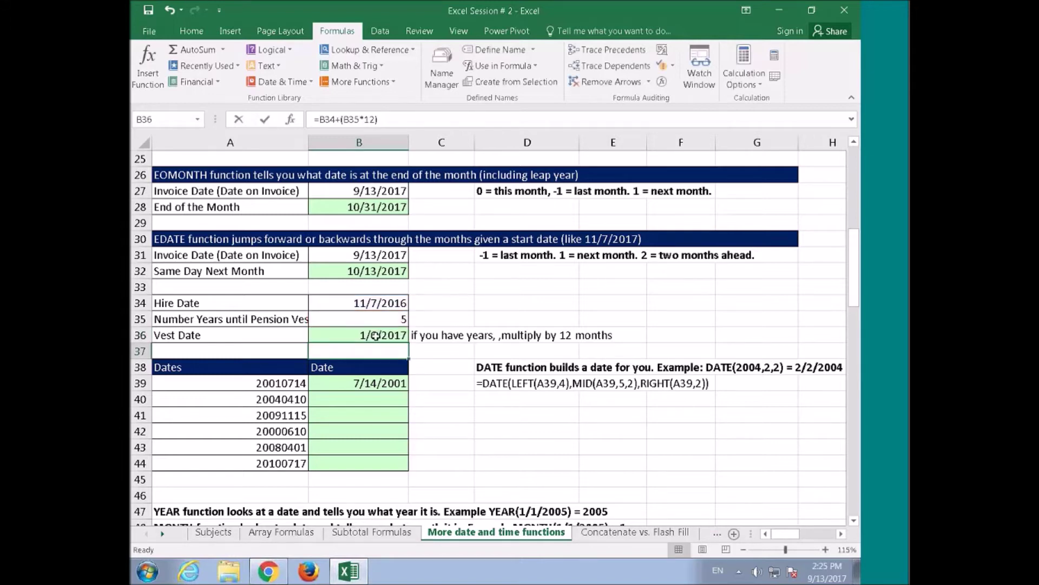
pyautogui.click(387, 332)
pyautogui.press('Delete')
pyautogui.click(375, 300)
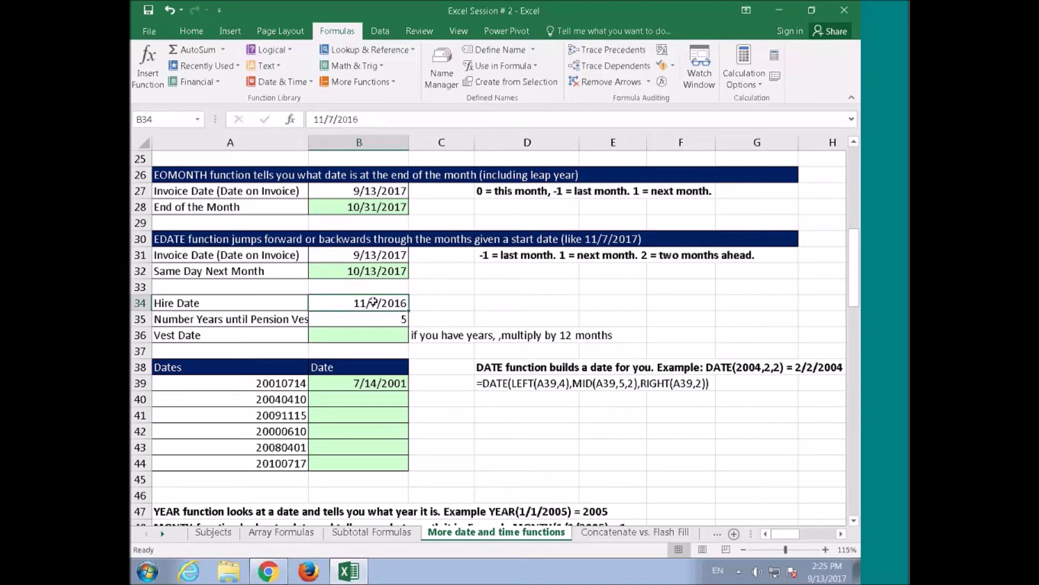
# Step: Check the text date 20010714 in A39 and delete the converted date in B39
pyautogui.scroll(-4, 396, 347)
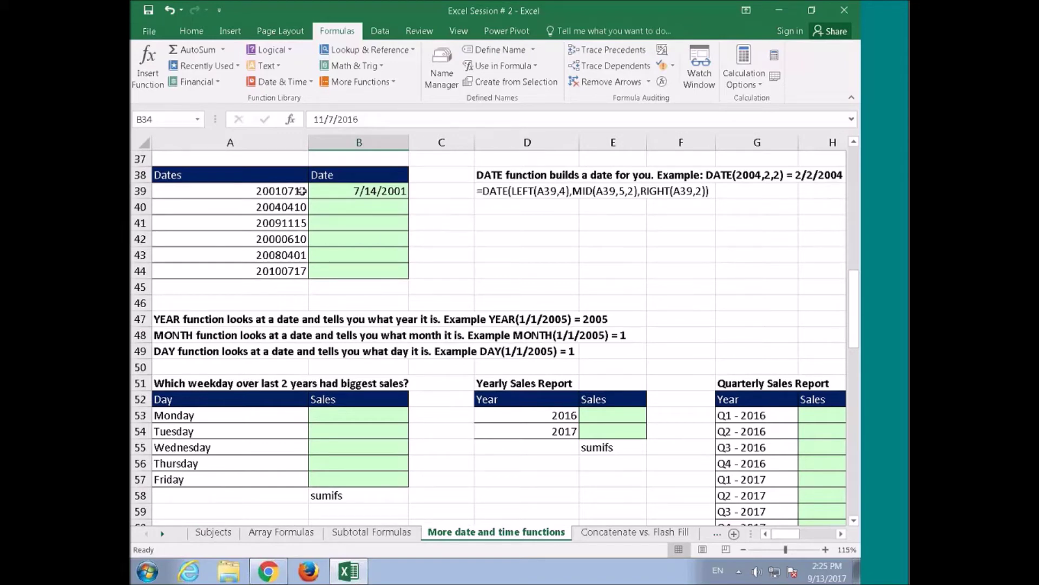
pyautogui.click(277, 193)
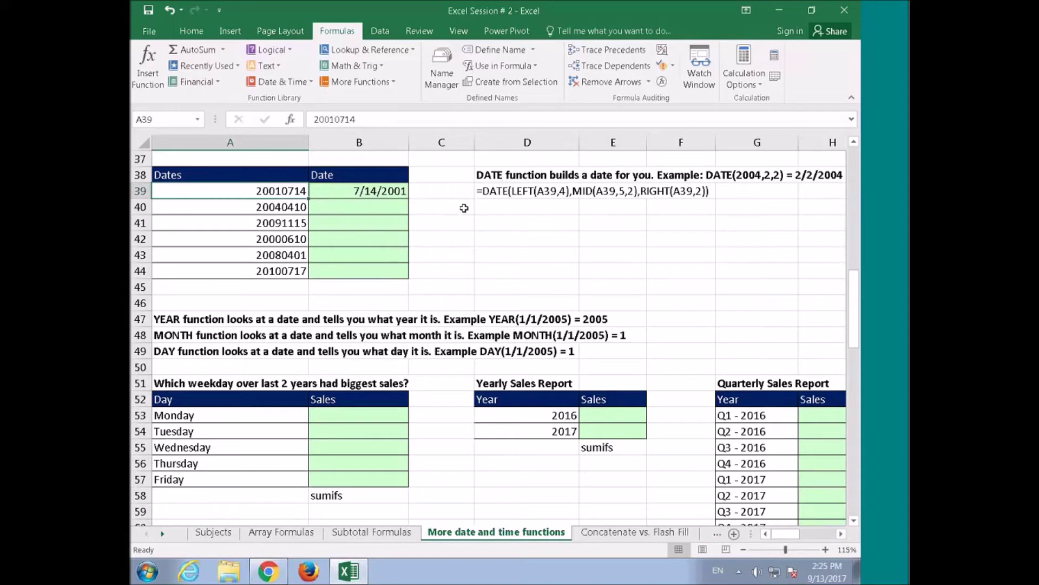
pyautogui.click(370, 187)
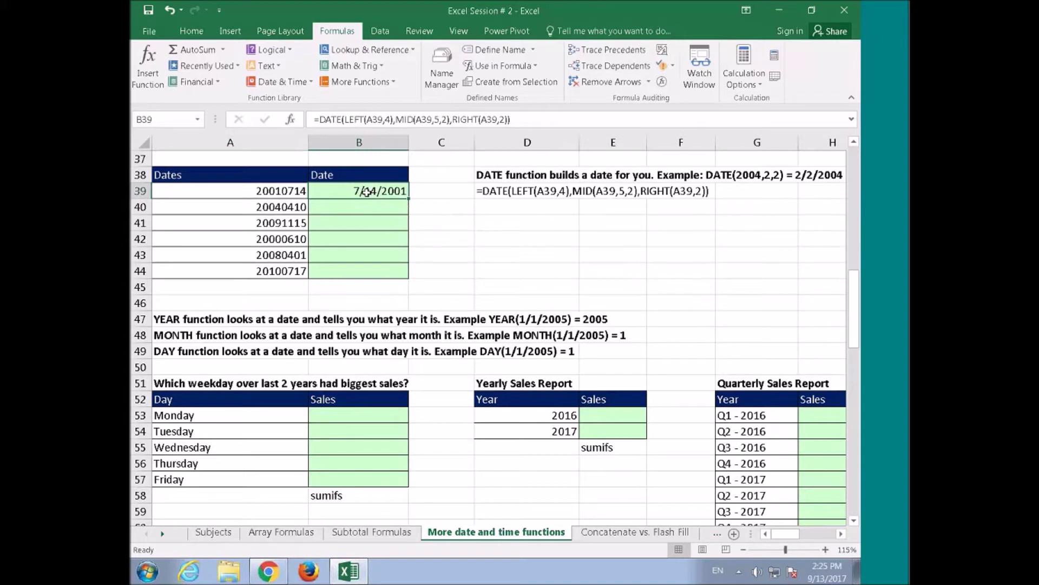
pyautogui.press('Delete')
# Step: Try entering =date(left(4),mid(5,2),right(2)) in B39, then abandon it after the argument error
pyautogui.write('=')
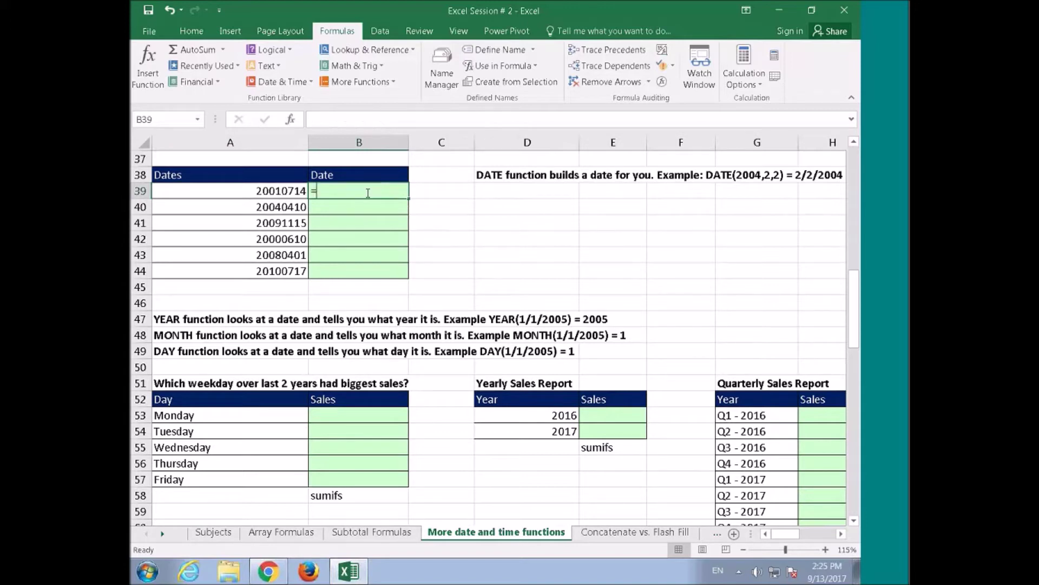
pyautogui.write('date(')
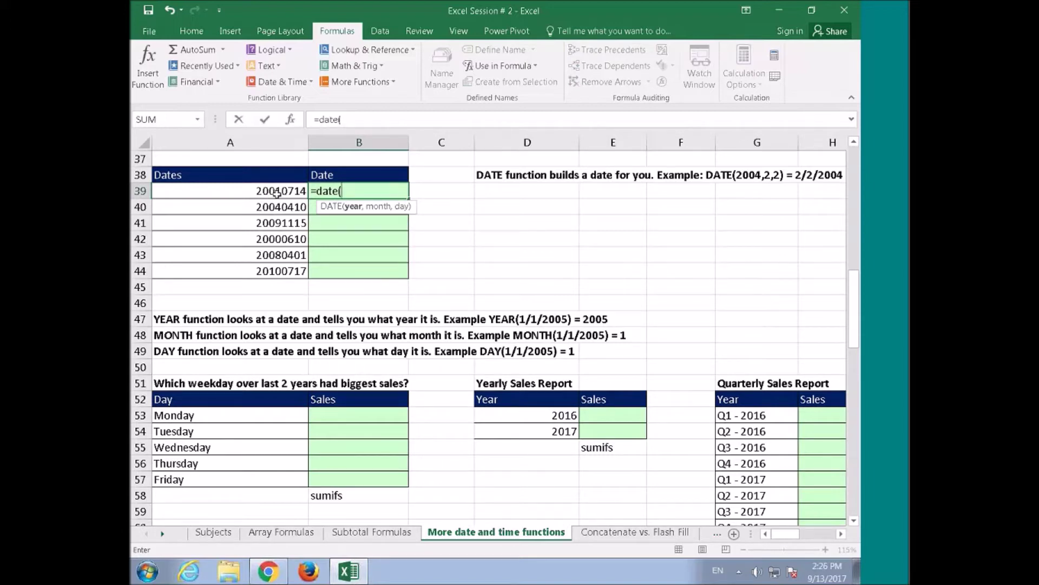
pyautogui.write('left(')
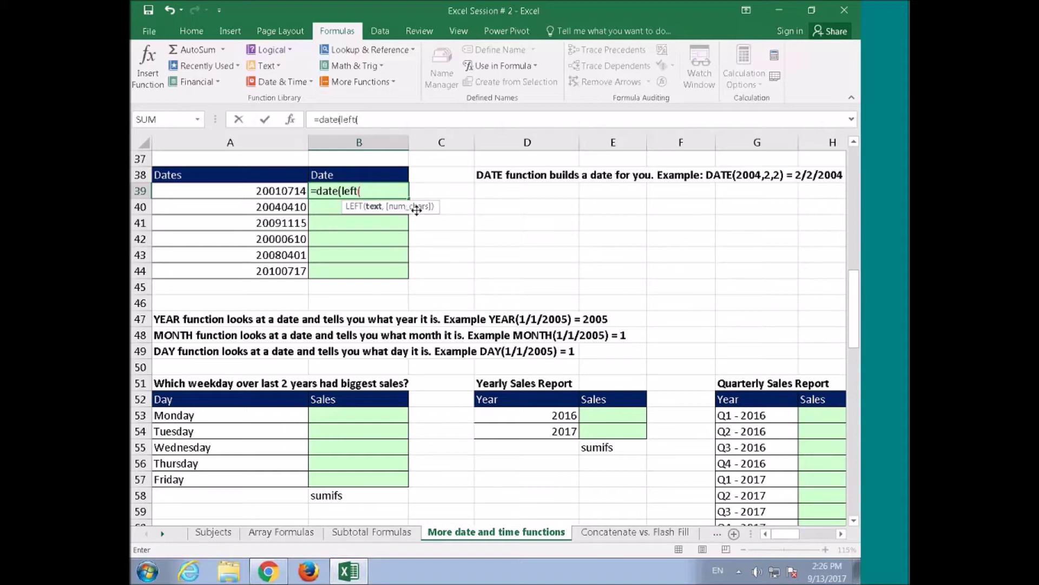
pyautogui.write('4)')
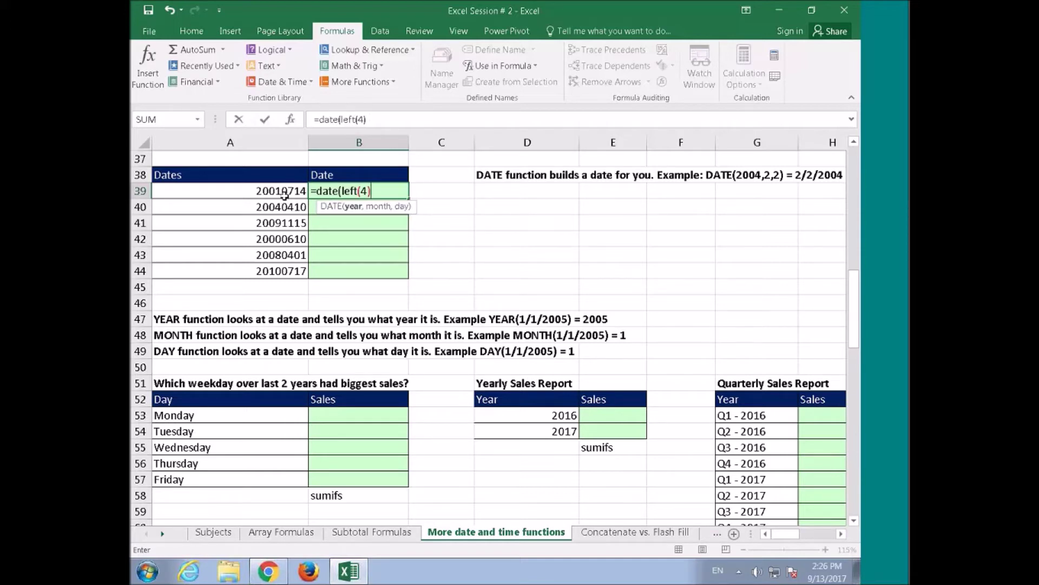
pyautogui.write(',mid(')
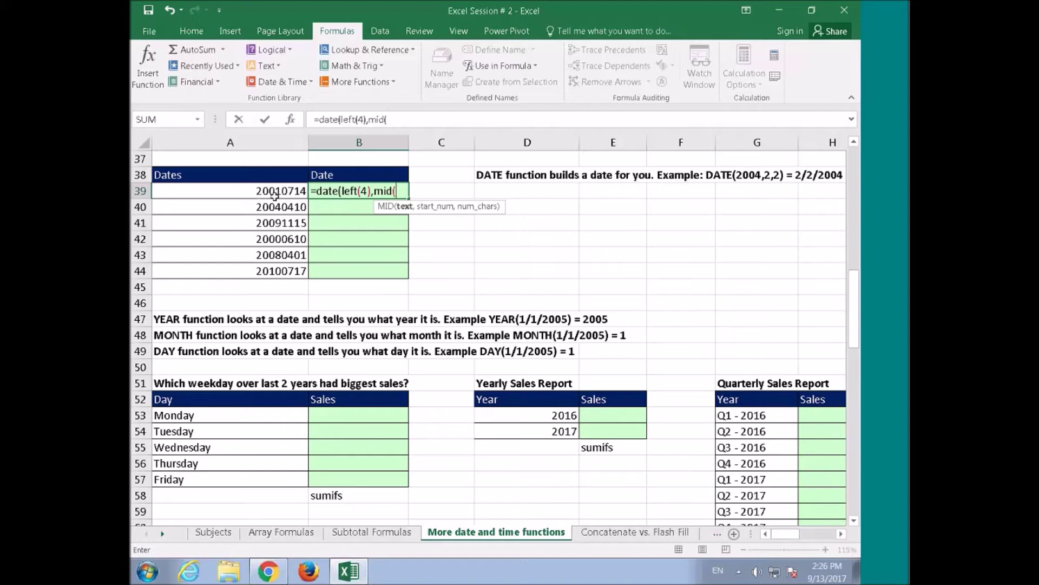
pyautogui.write('5,')
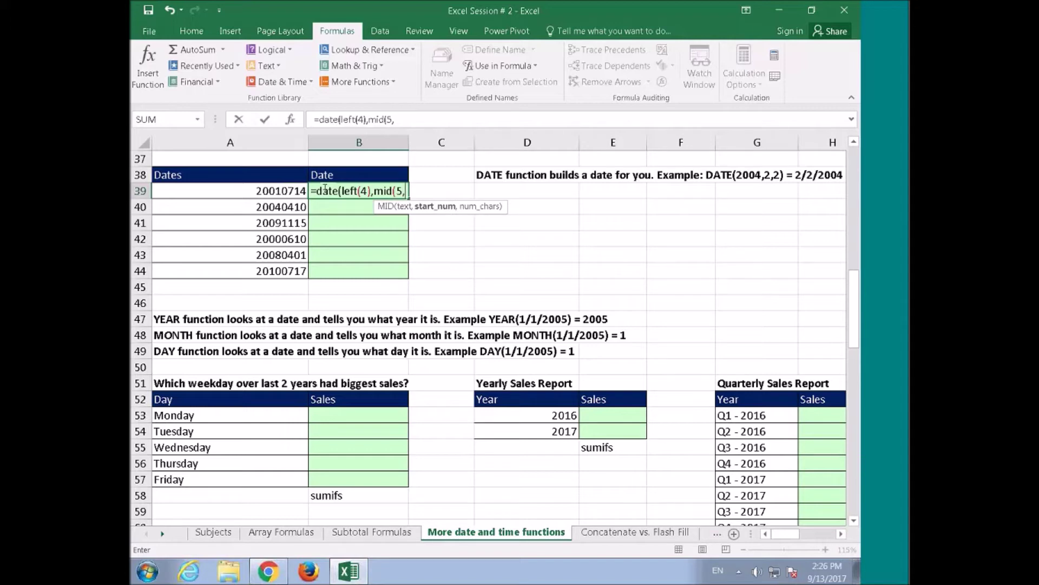
pyautogui.write('2)')
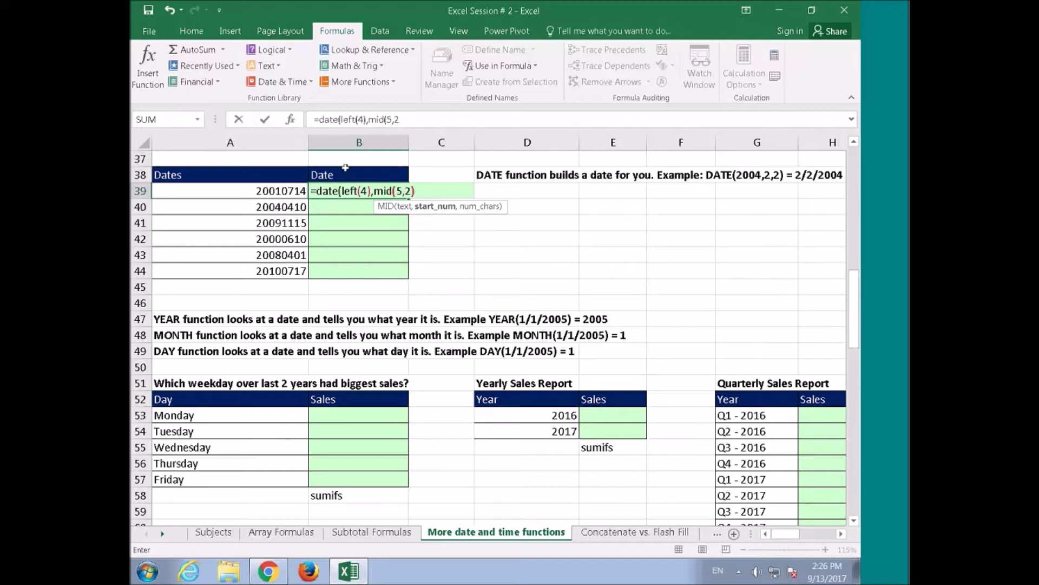
pyautogui.write(',')
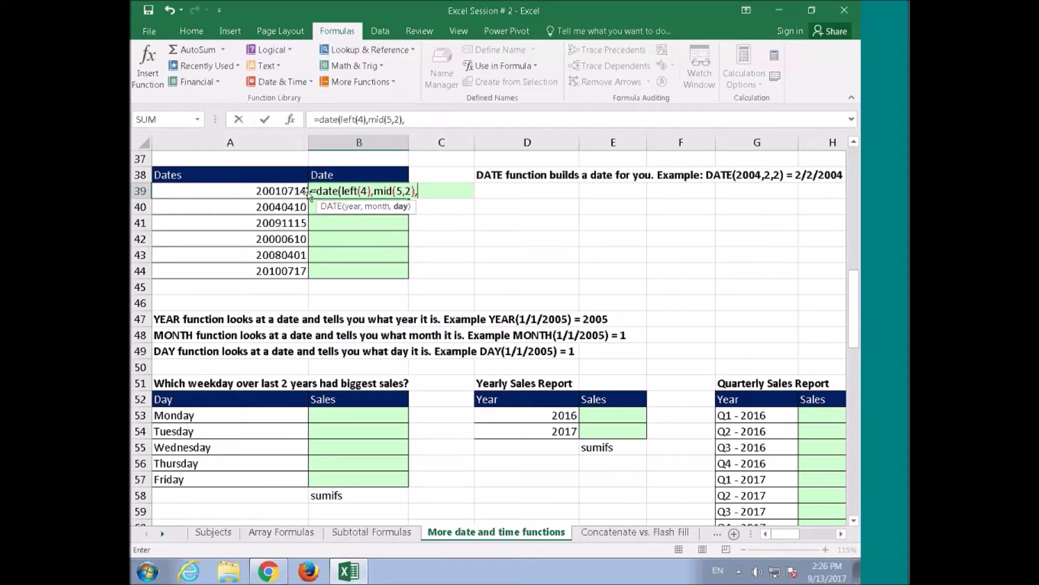
pyautogui.write('right(')
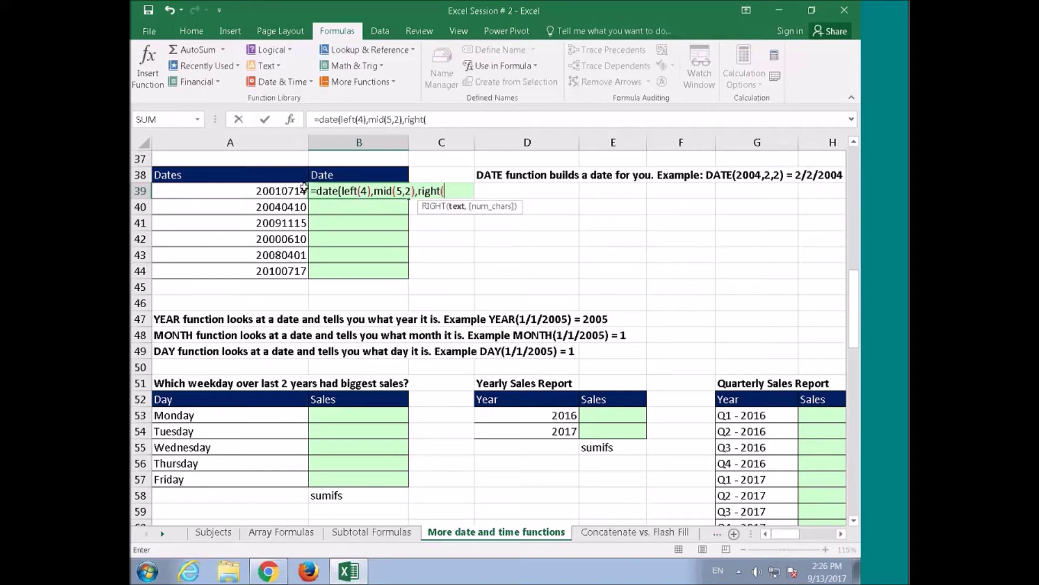
pyautogui.write('2))')
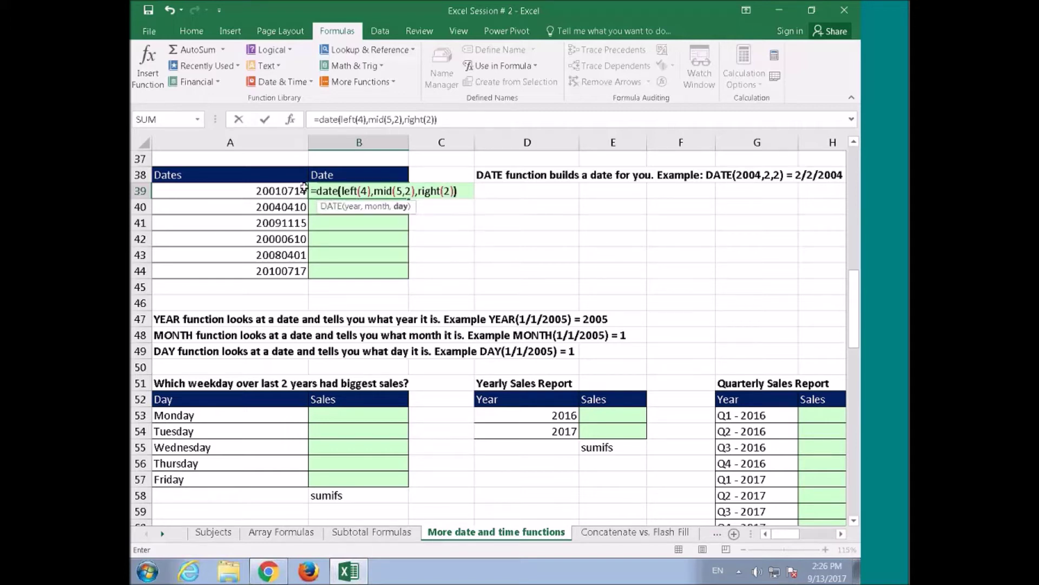
pyautogui.press('Return')
pyautogui.press('Return')
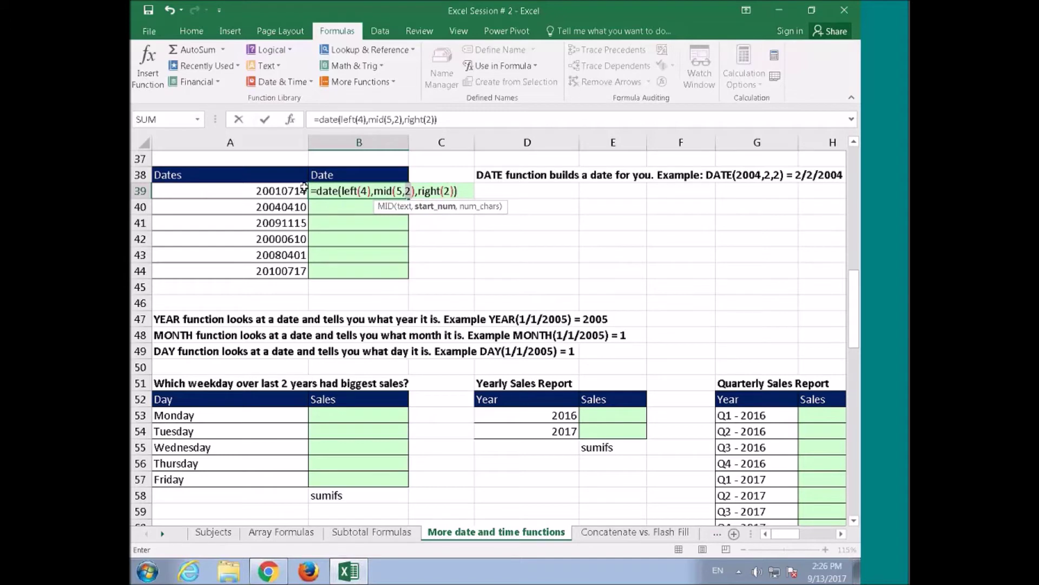
pyautogui.click(401, 191)
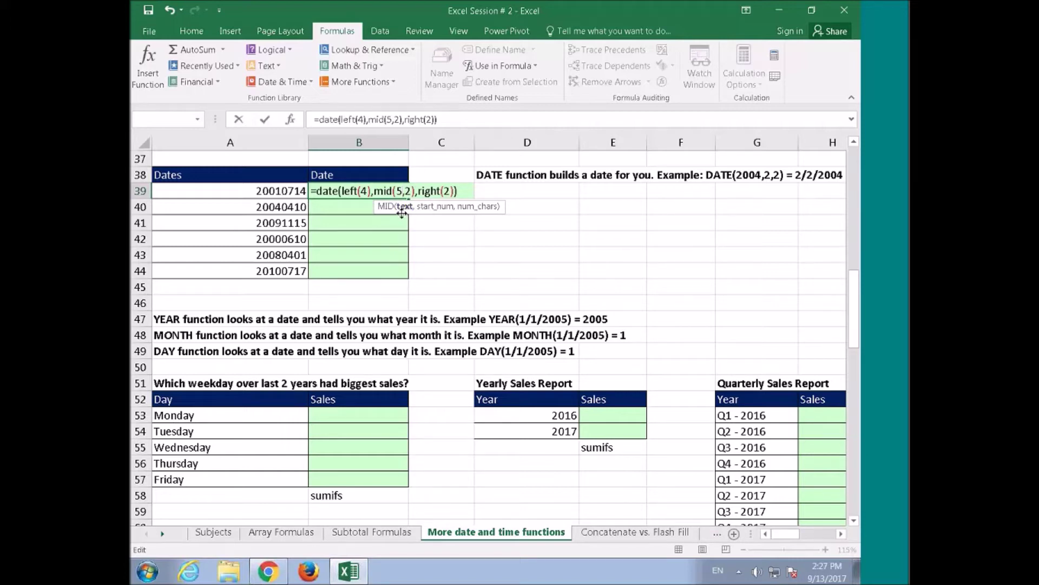
pyautogui.press('Escape')
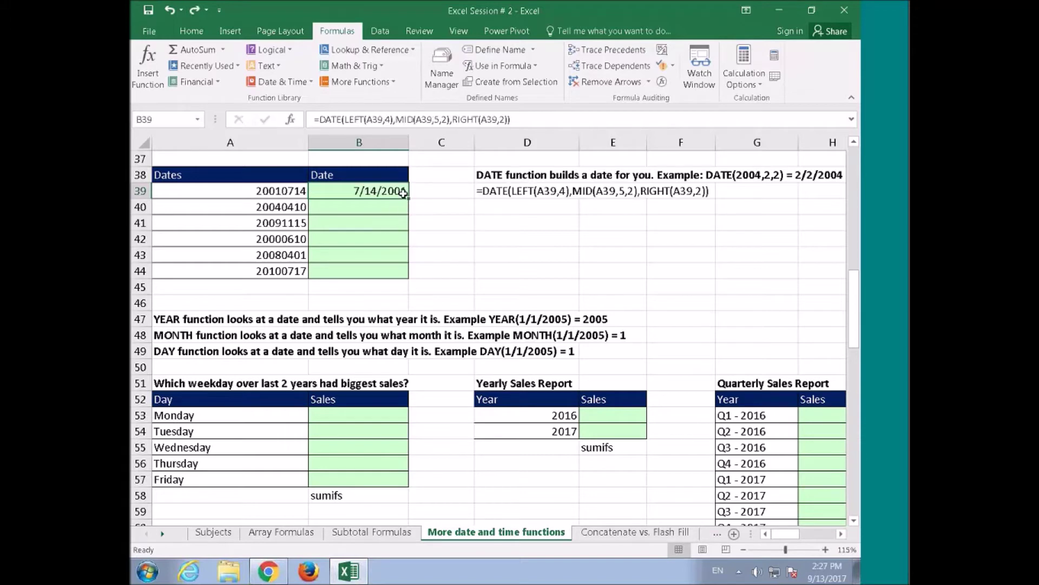
# Step: Commit =DATE(LEFT(A39,4),MID(A39,5,2),RIGHT(A39,2)) in B39
pyautogui.doubleClick(385, 194)
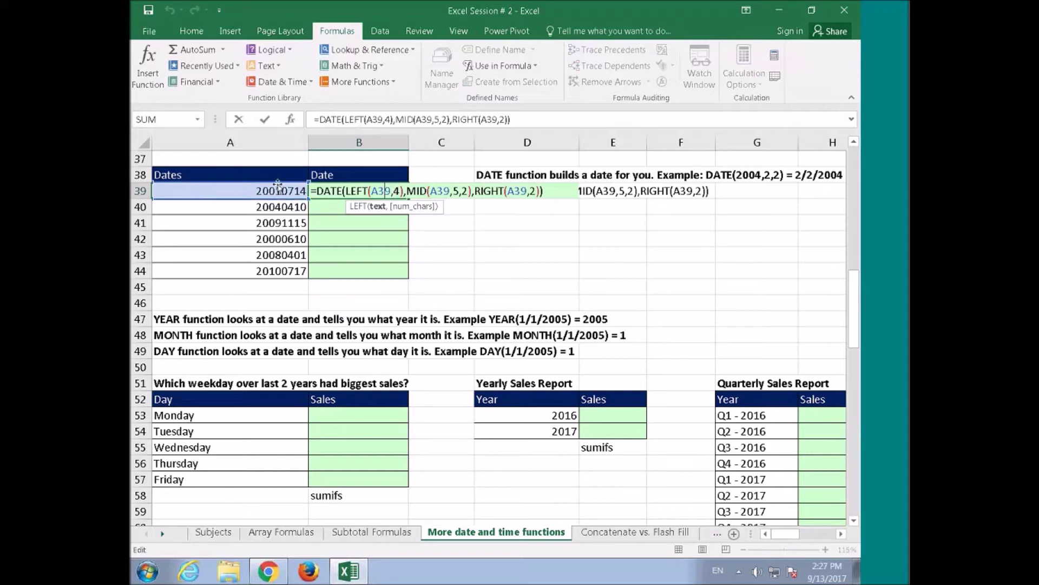
pyautogui.click(355, 191)
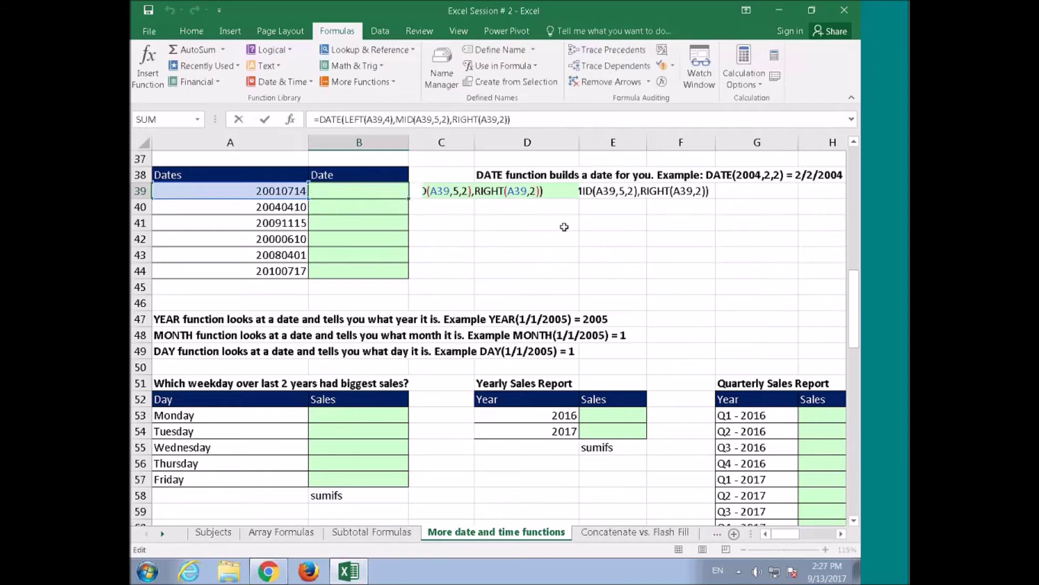
pyautogui.hotkey('ctrl', 'Return')
# Step: Fill the formula down to B44 and verify B44's references, showing 7/14/2001 through 7/17/2010
pyautogui.doubleClick(409, 199)
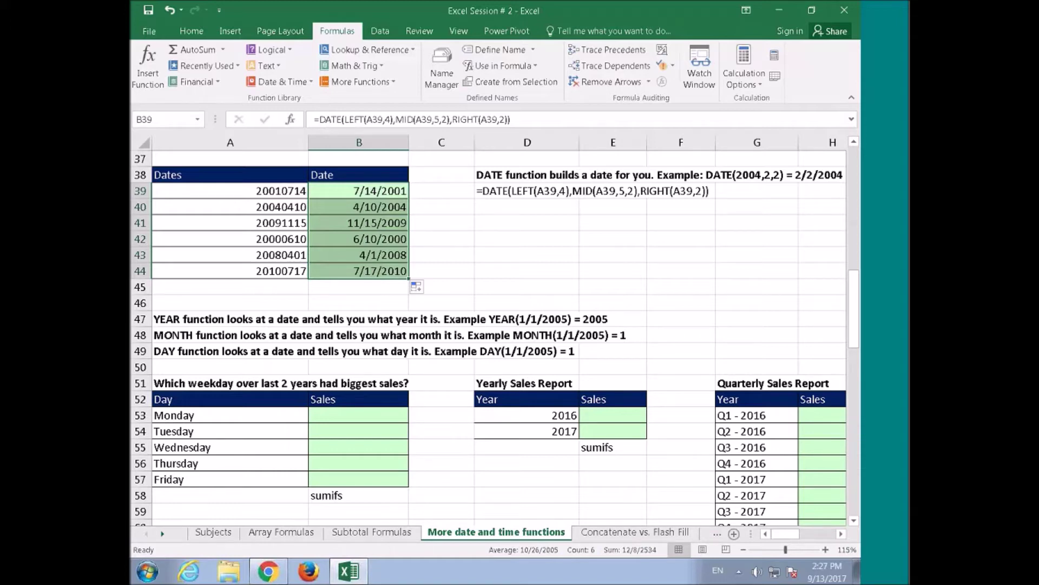
pyautogui.click(382, 274)
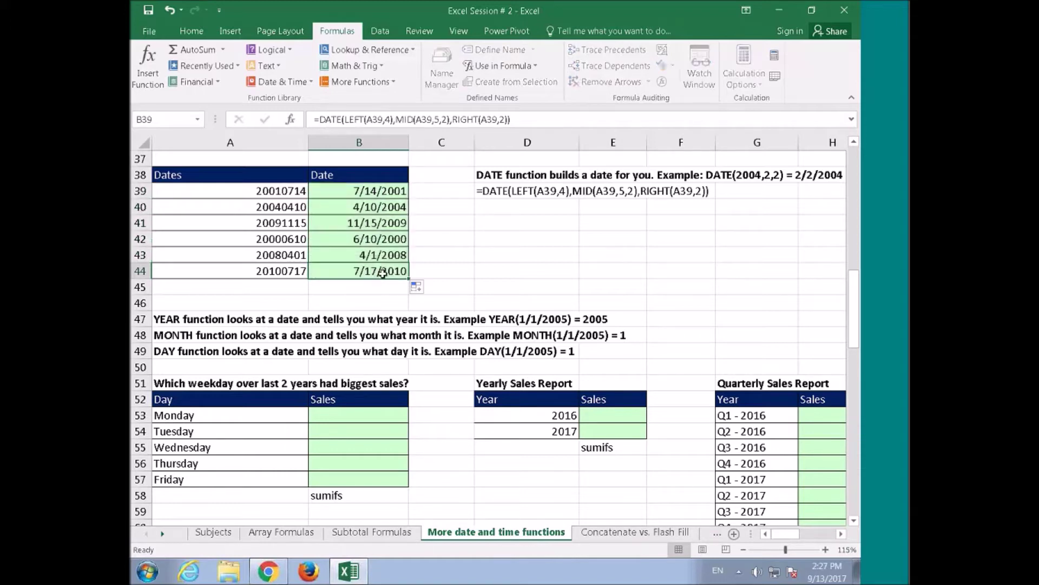
pyautogui.press('F2')
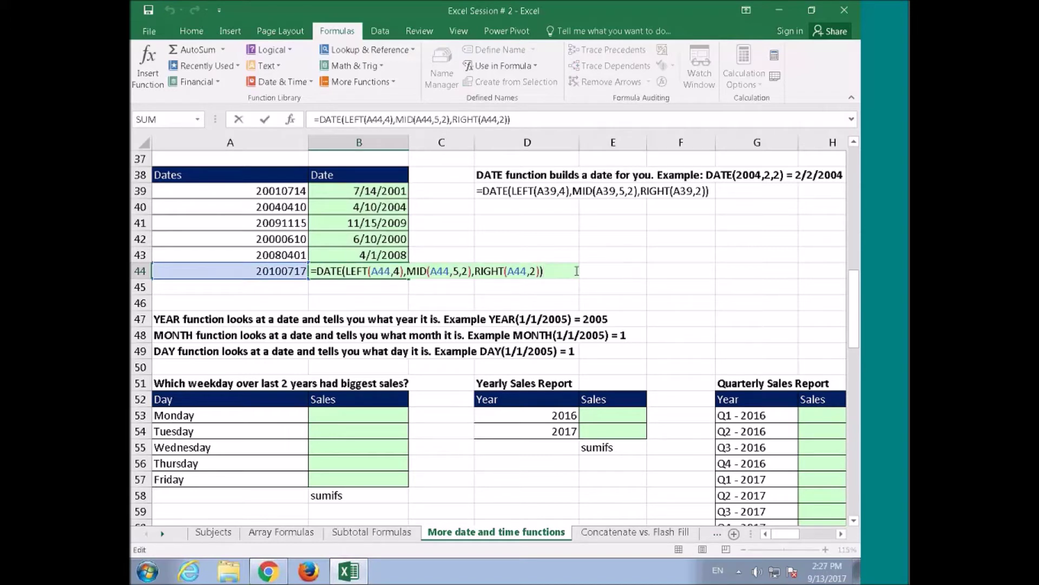
pyautogui.hotkey('ctrl', 'Return')
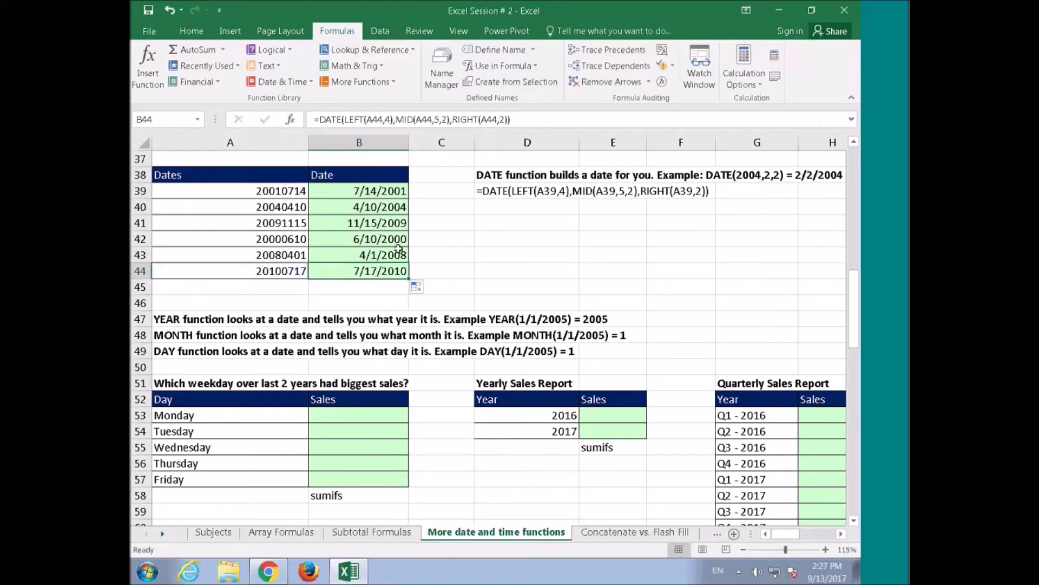
# Step: Scroll down to the serial-number table and select the date 1/25/2016 in A63
pyautogui.scroll(-1, 404, 292)
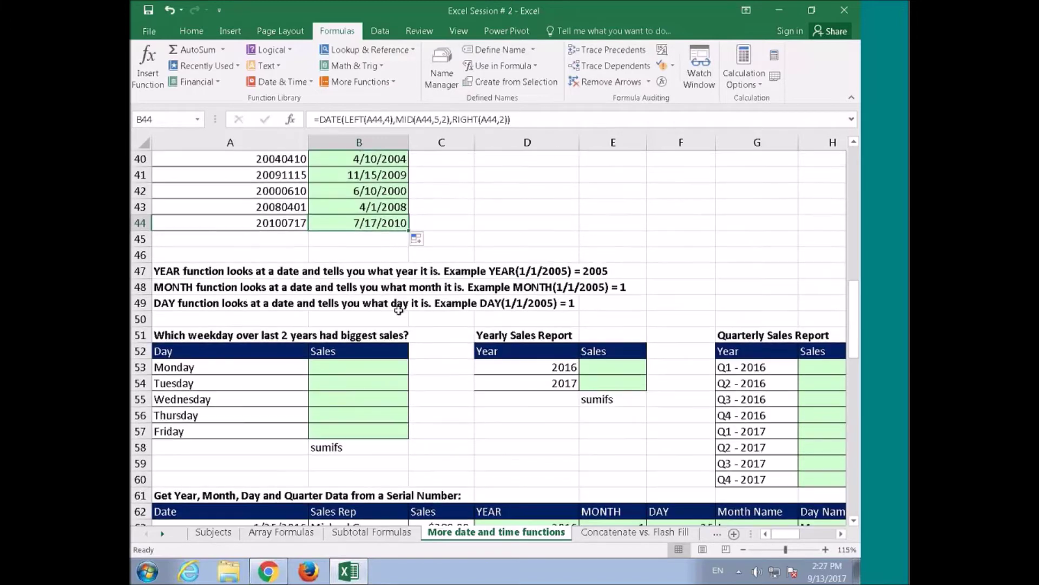
pyautogui.scroll(-1, 399, 310)
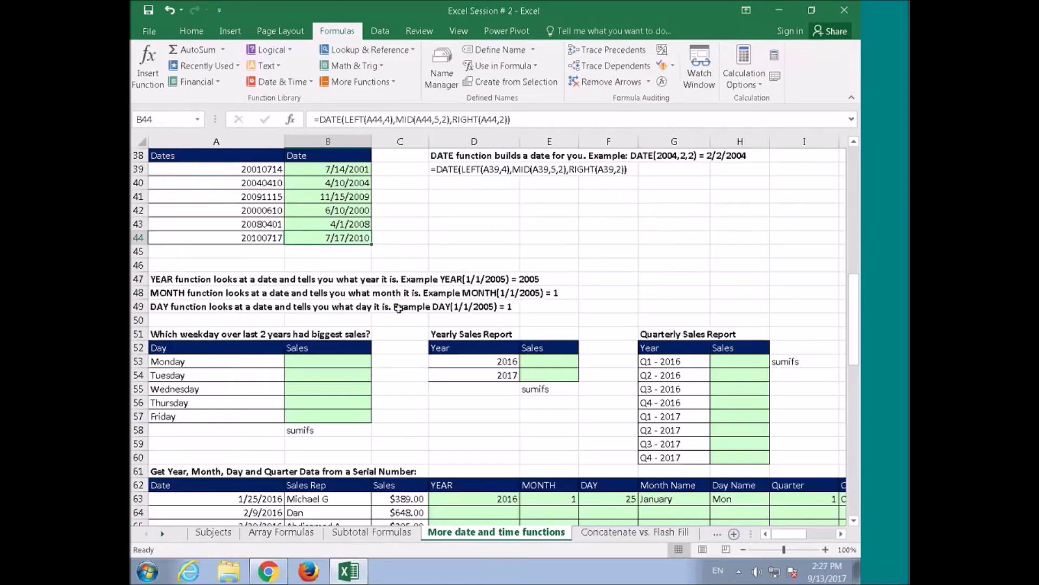
pyautogui.scroll(-3, 399, 310)
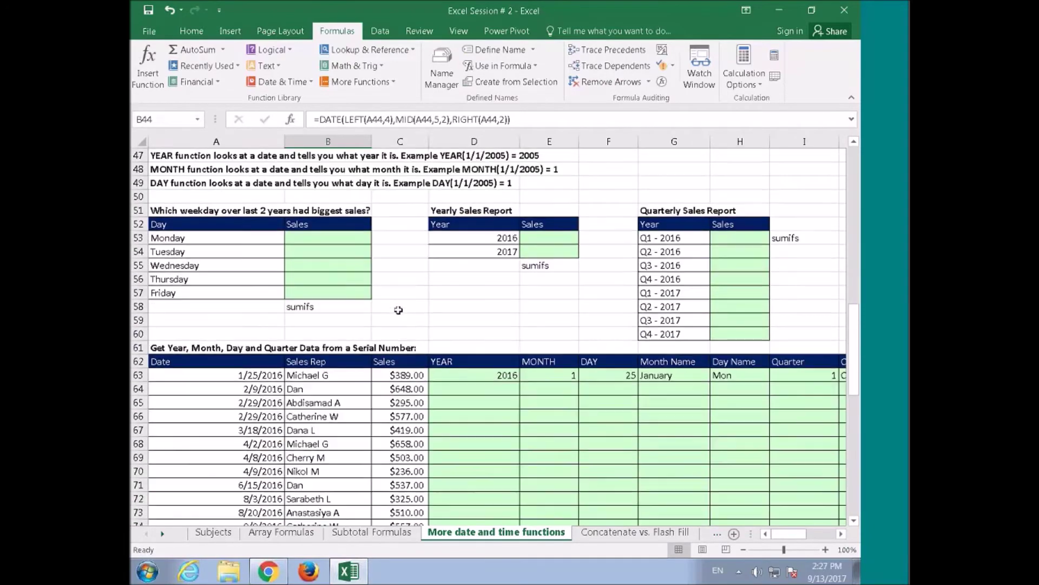
pyautogui.scroll(-1, 398, 310)
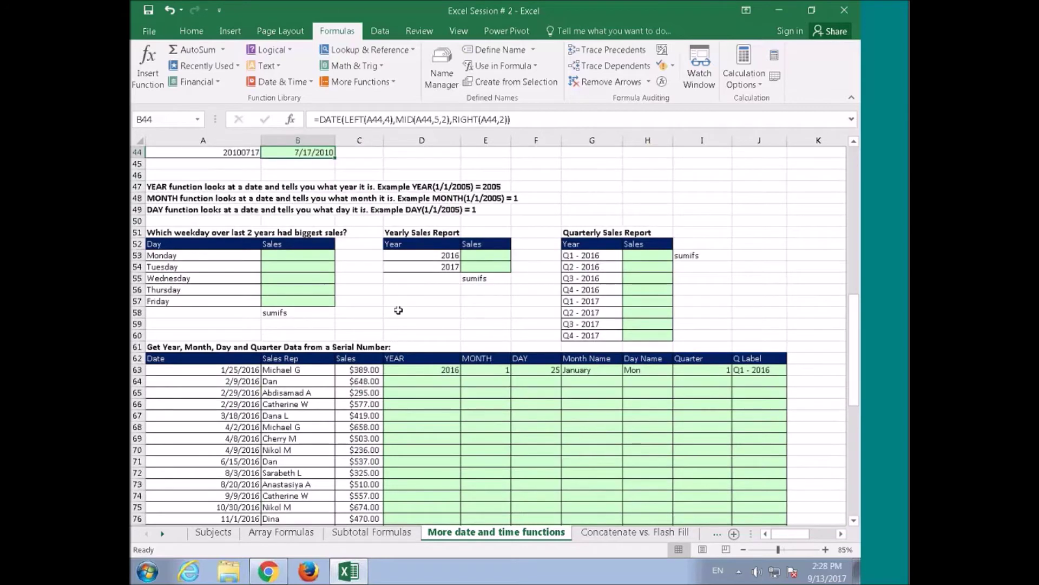
pyautogui.scroll(1, 398, 310)
pyautogui.scroll(-1, 397, 311)
pyautogui.hscroll(-1, 585, 480)
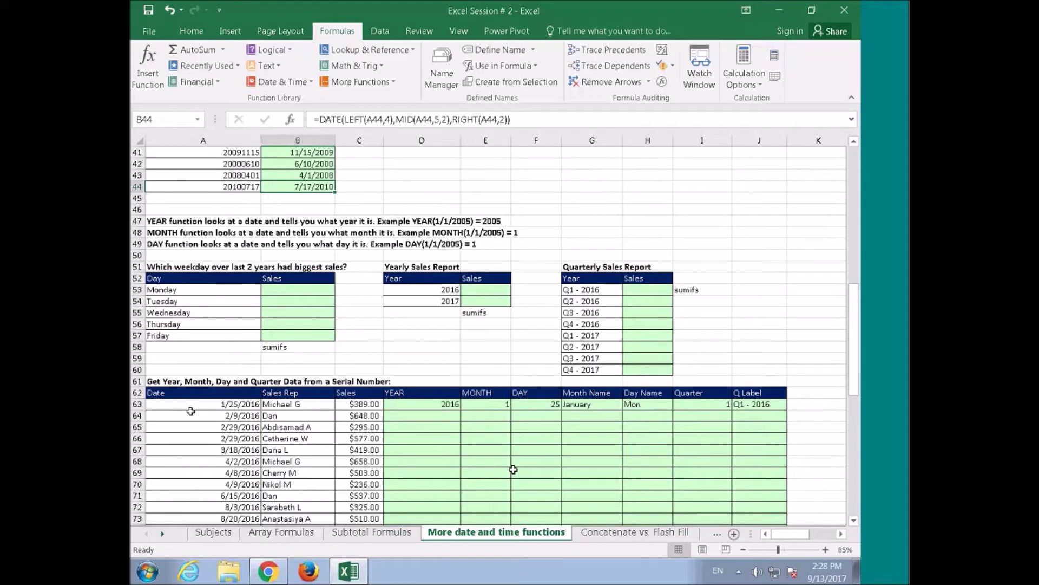
pyautogui.click(221, 406)
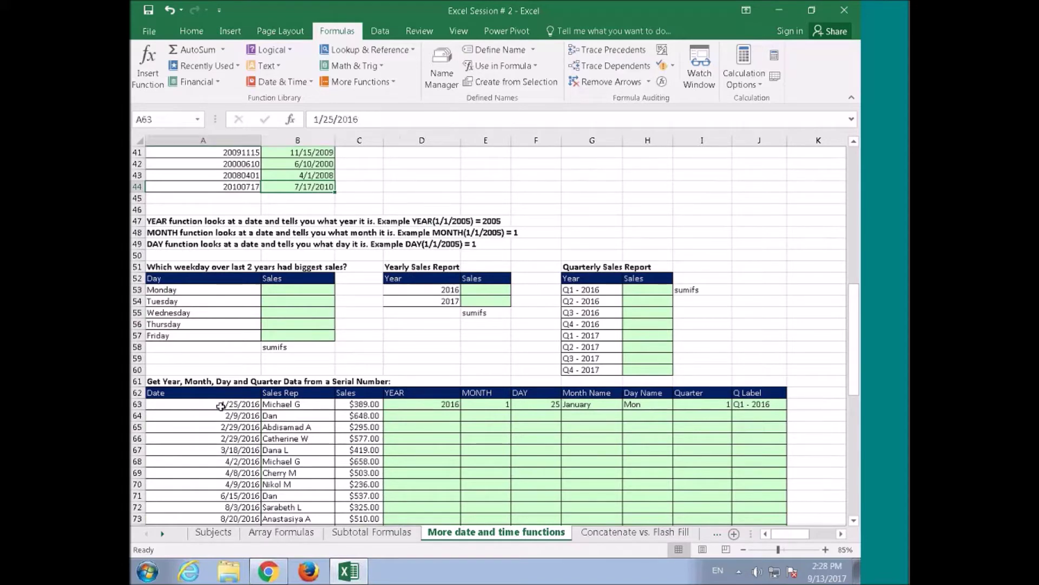
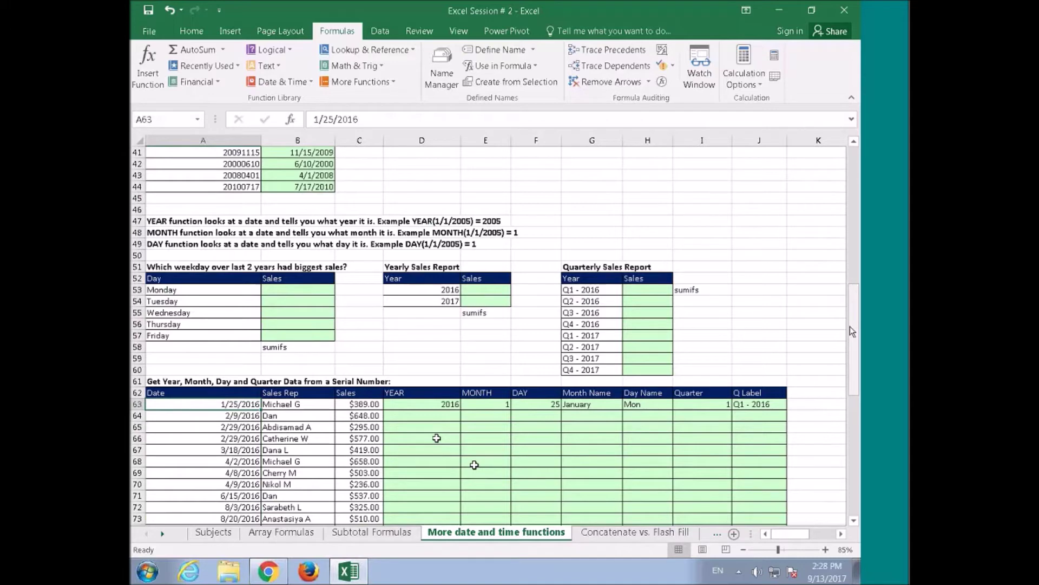
# Step: Scroll to the date breakdown table and review D63's =YEAR(A63) formula
pyautogui.moveTo(854, 308); pyautogui.dragTo(857, 352)
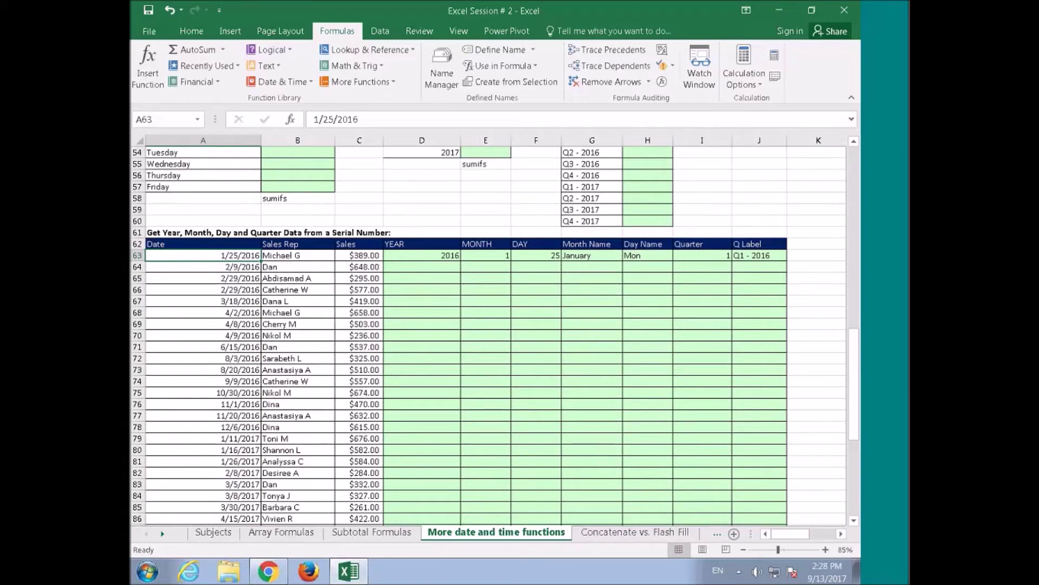
pyautogui.doubleClick(417, 256)
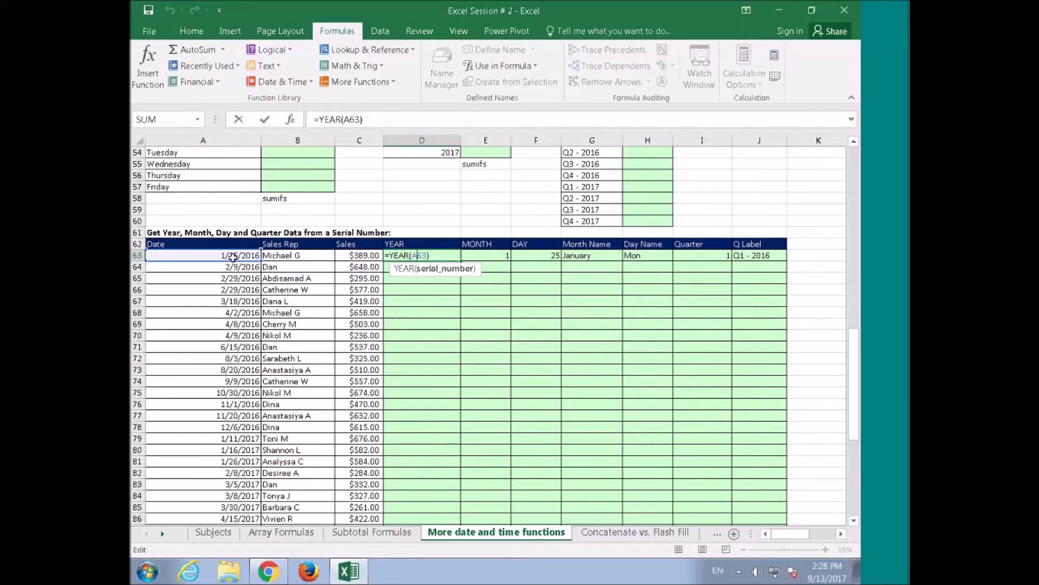
pyautogui.press('Return')
# Step: Enter =YEAR(A64) in D64 so it returns 2016
pyautogui.click(257, 267)
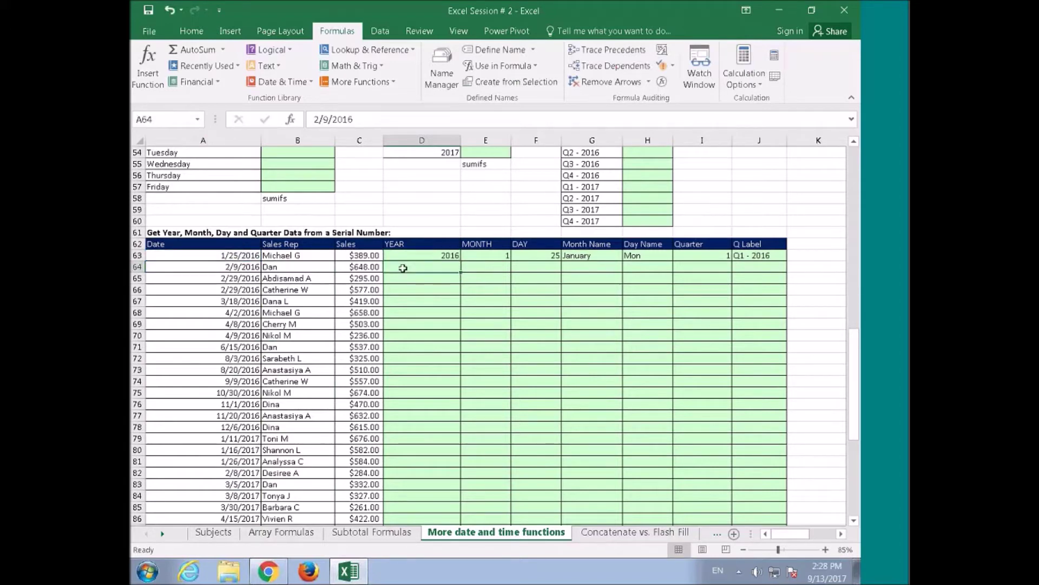
pyautogui.click(430, 268)
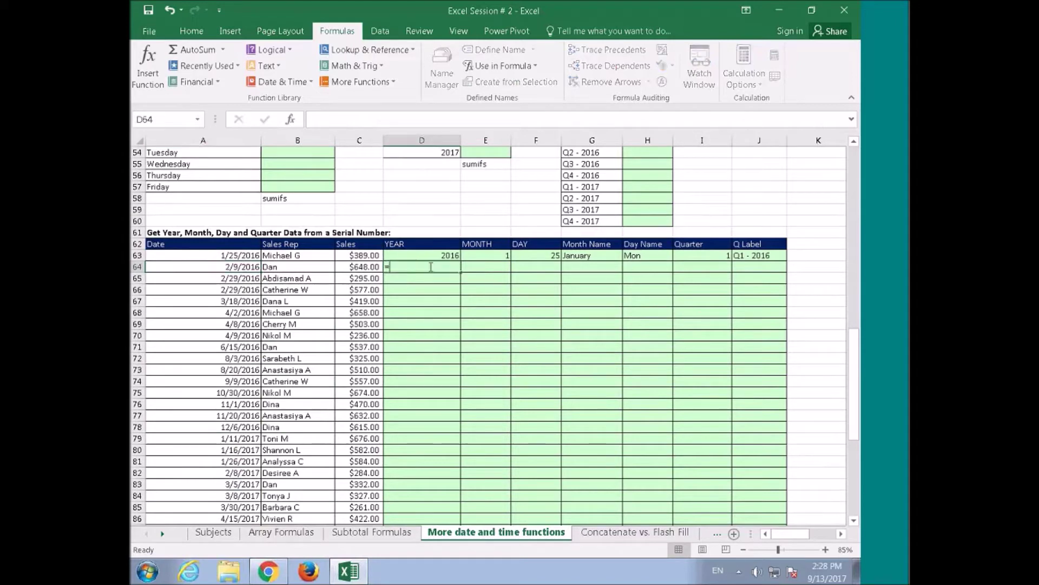
pyautogui.write('=year(')
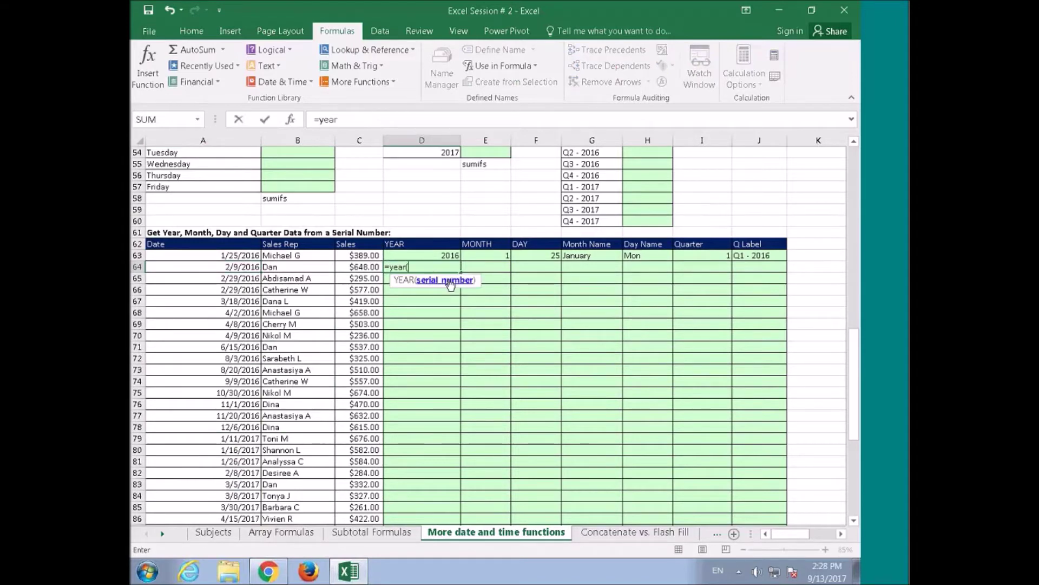
pyautogui.click(250, 268)
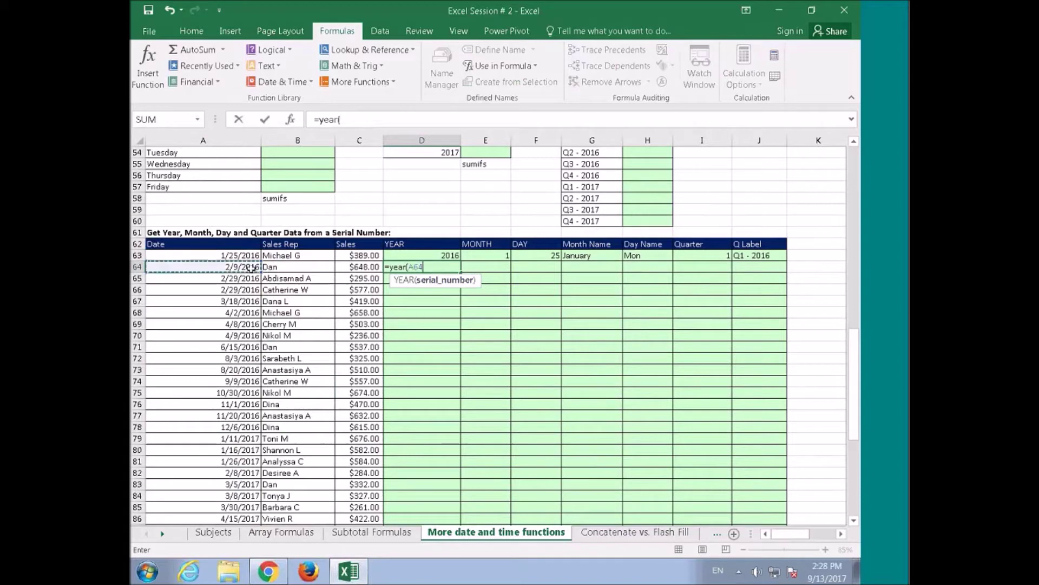
pyautogui.write(')')
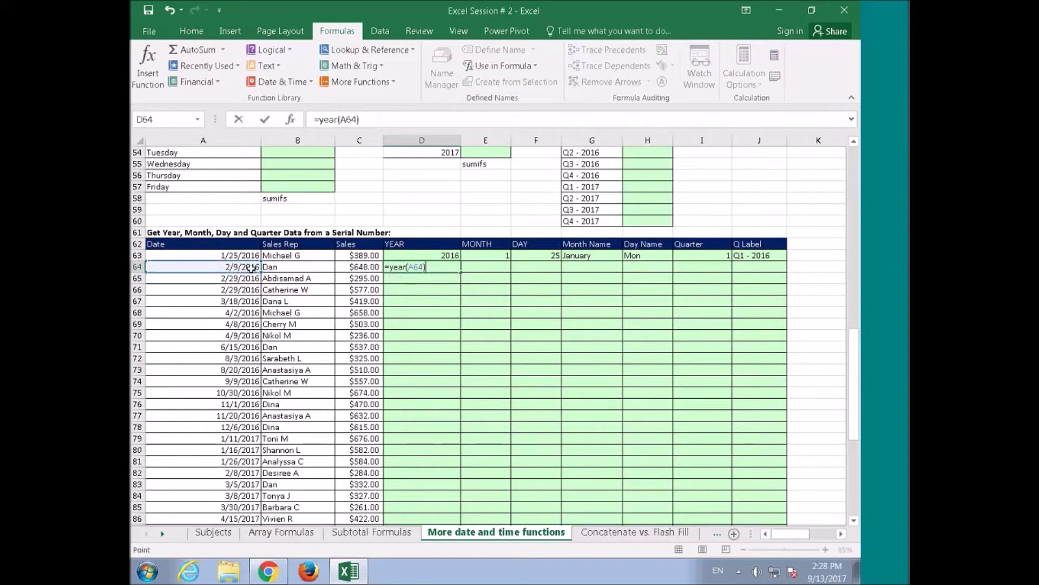
pyautogui.press('Return')
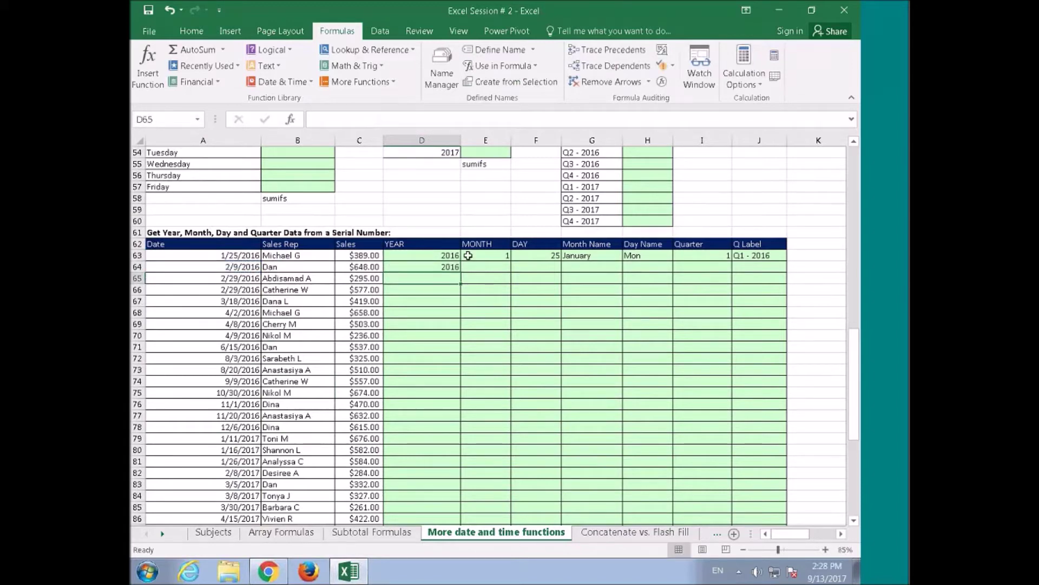
# Step: Review the =MONTH(A63) formula in E63 without changing it
pyautogui.doubleClick(504, 255)
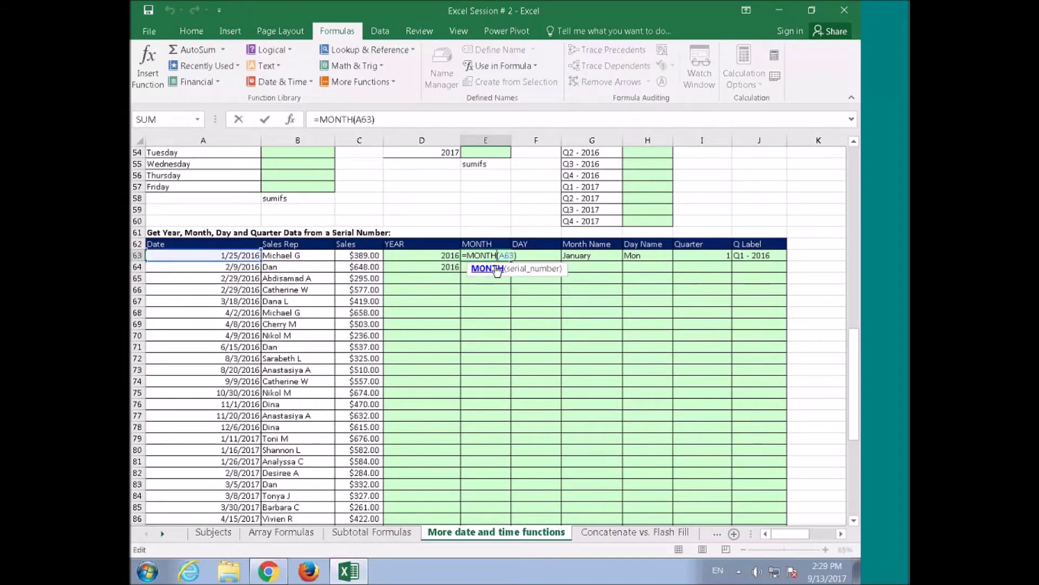
pyautogui.press('Escape')
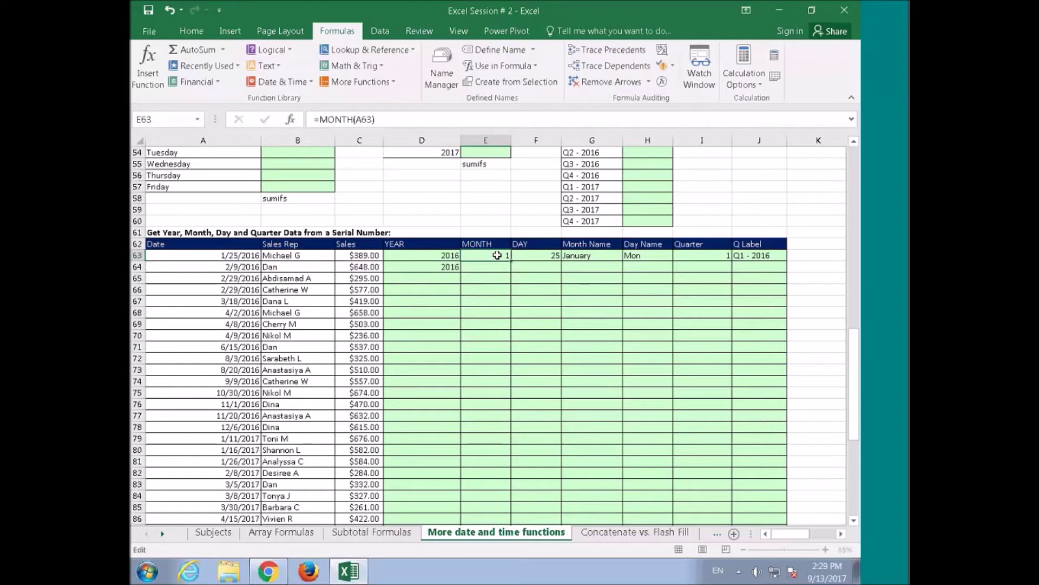
pyautogui.doubleClick(497, 255)
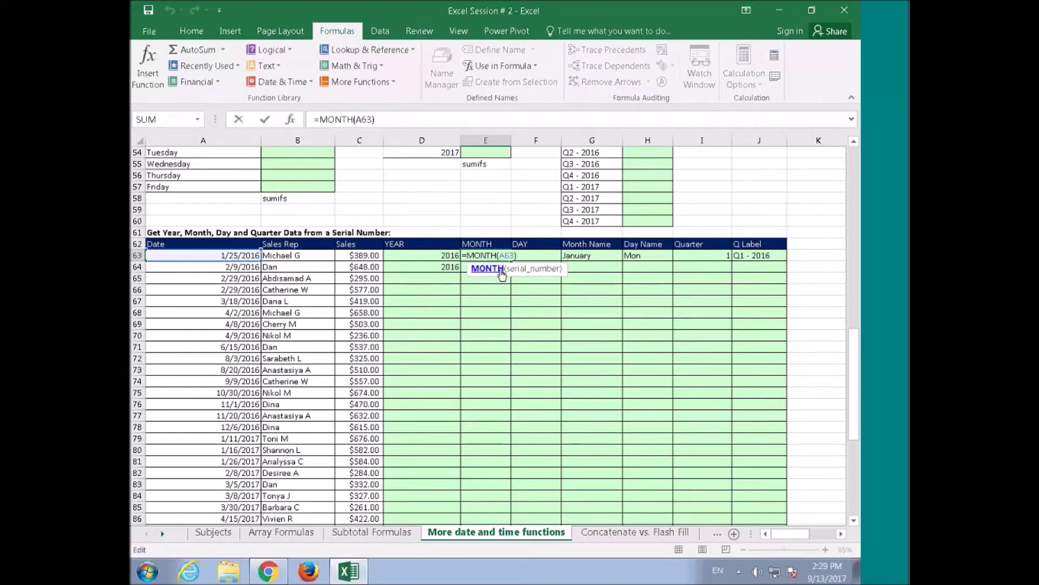
pyautogui.press('Escape')
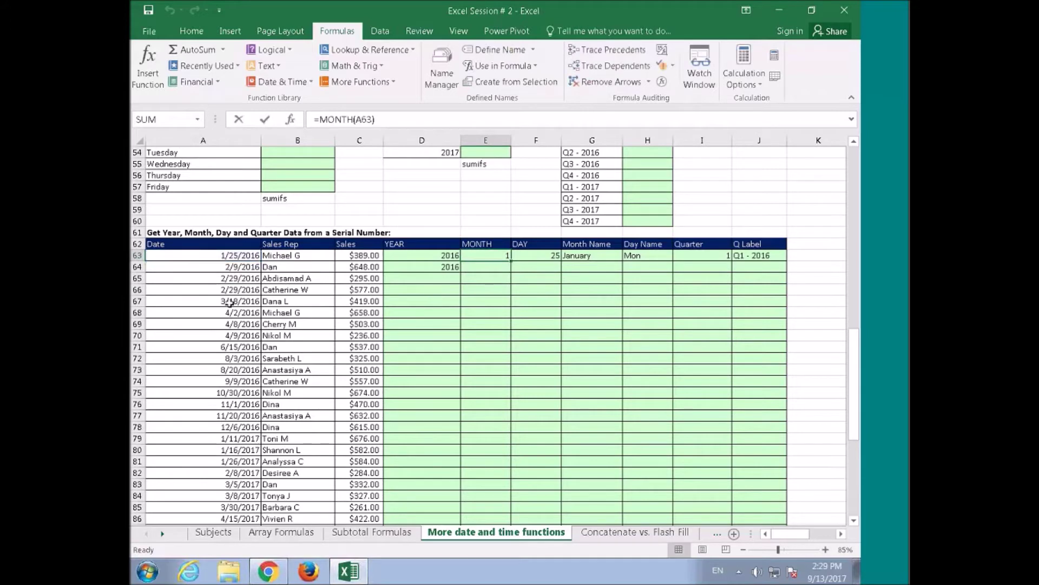
# Step: Enter a practice =MONTH(A67) formula in E67
pyautogui.click(490, 295)
pyautogui.click(490, 299)
pyautogui.write('=month')
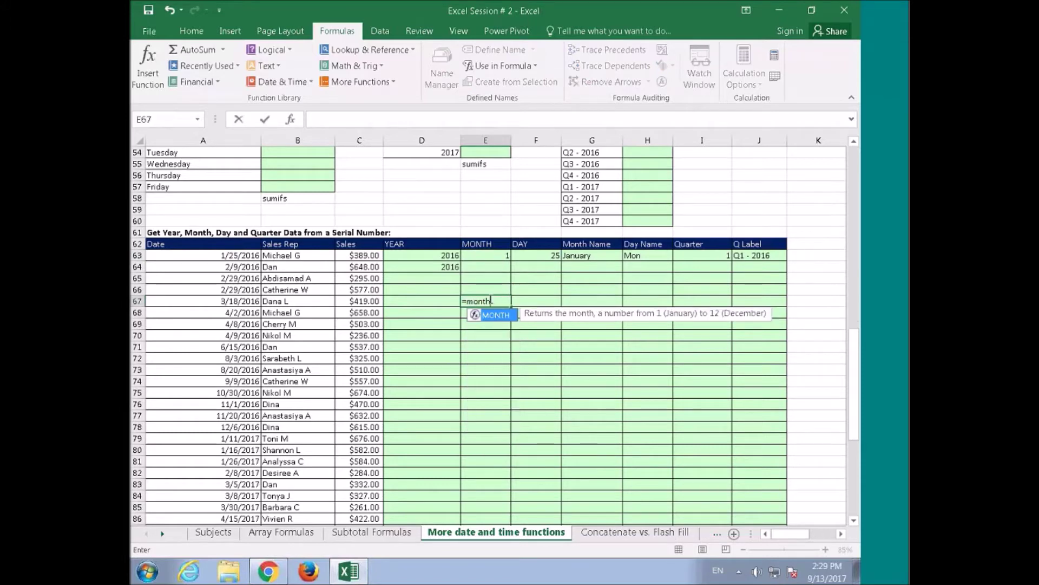
pyautogui.press('Tab')
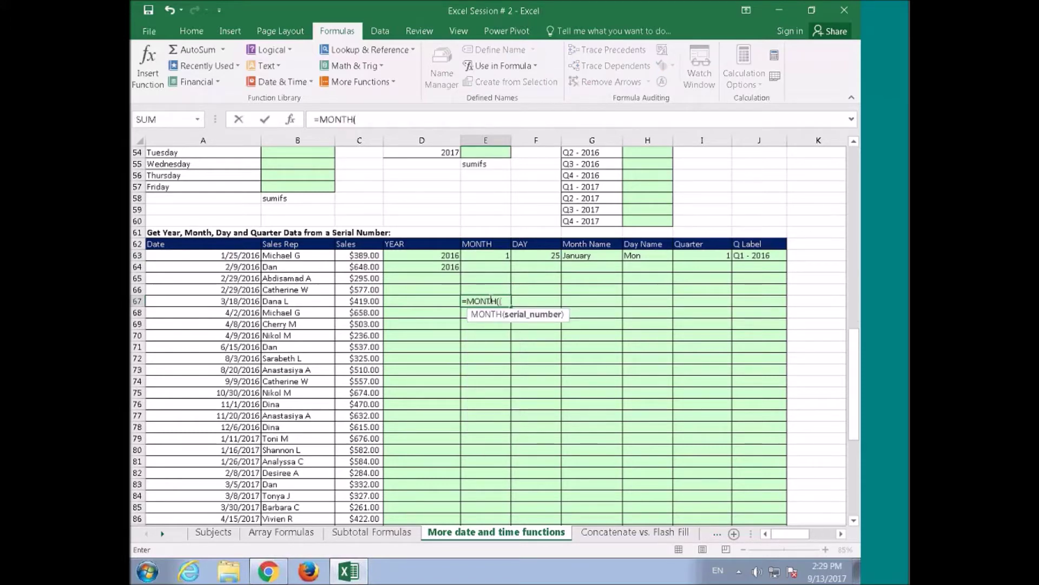
pyautogui.click(246, 301)
pyautogui.press('Return')
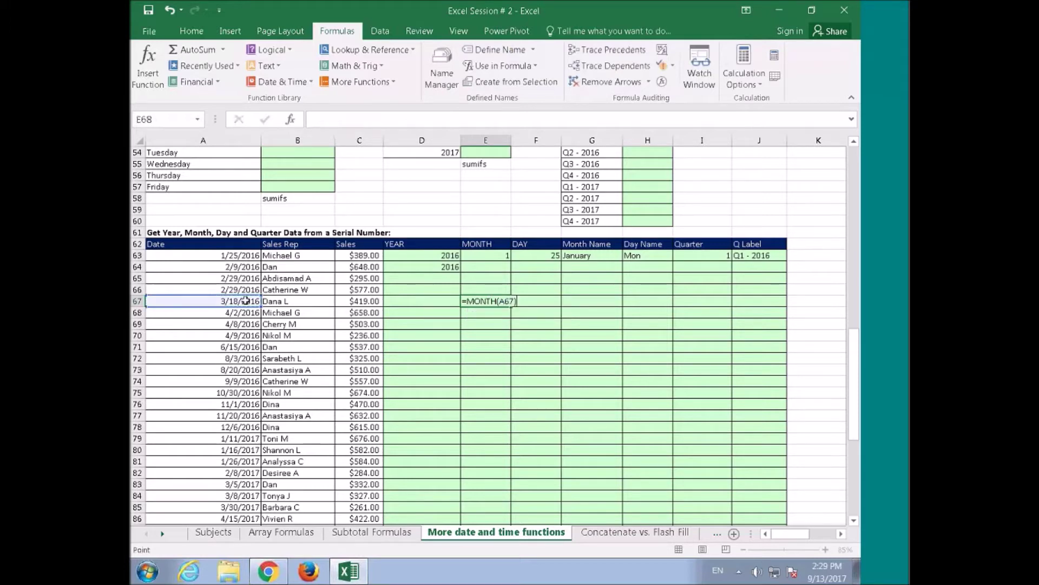
# Step: Clear the practice results from E67 and D64, then inspect F63's =DAY(A63) formula
pyautogui.click(490, 302)
pyautogui.press('Delete')
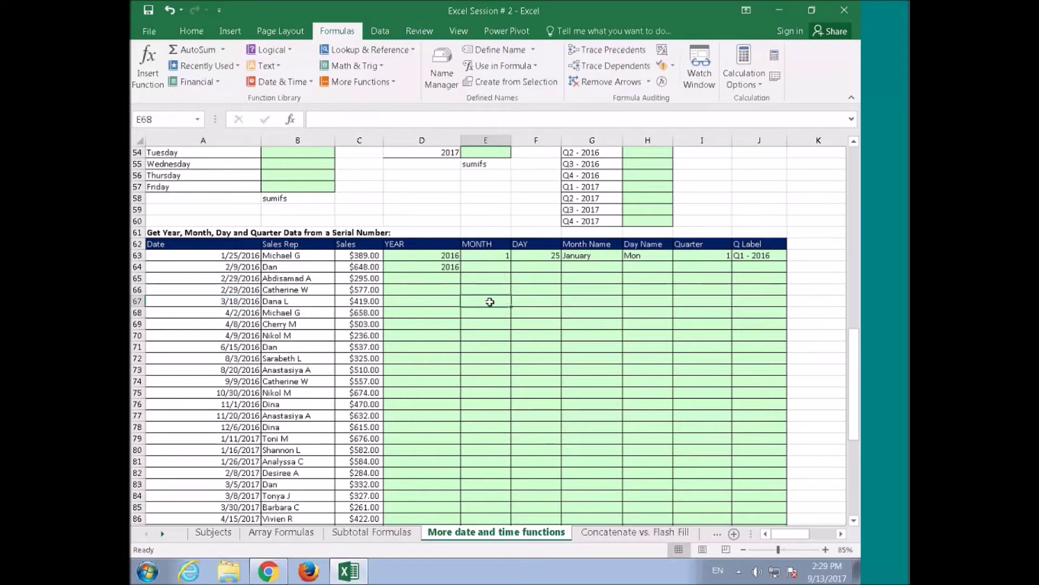
pyautogui.click(428, 266)
pyautogui.press('Delete')
pyautogui.click(552, 255)
pyautogui.doubleClick(552, 255)
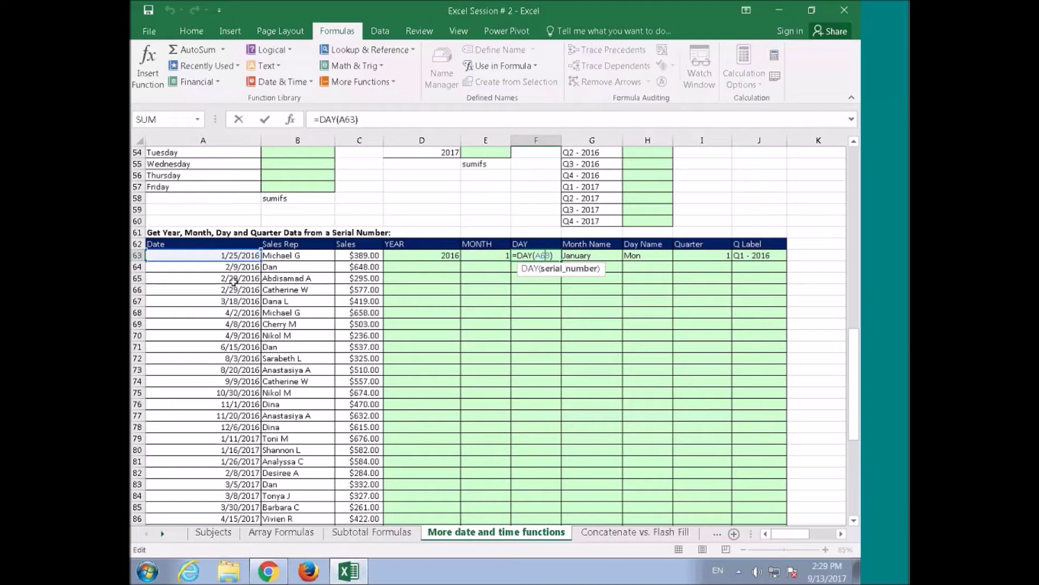
# Step: Enter =TEXT(A63,"mmm") in G63 so it shows Jan
pyautogui.hotkey('ctrl', 'Return')
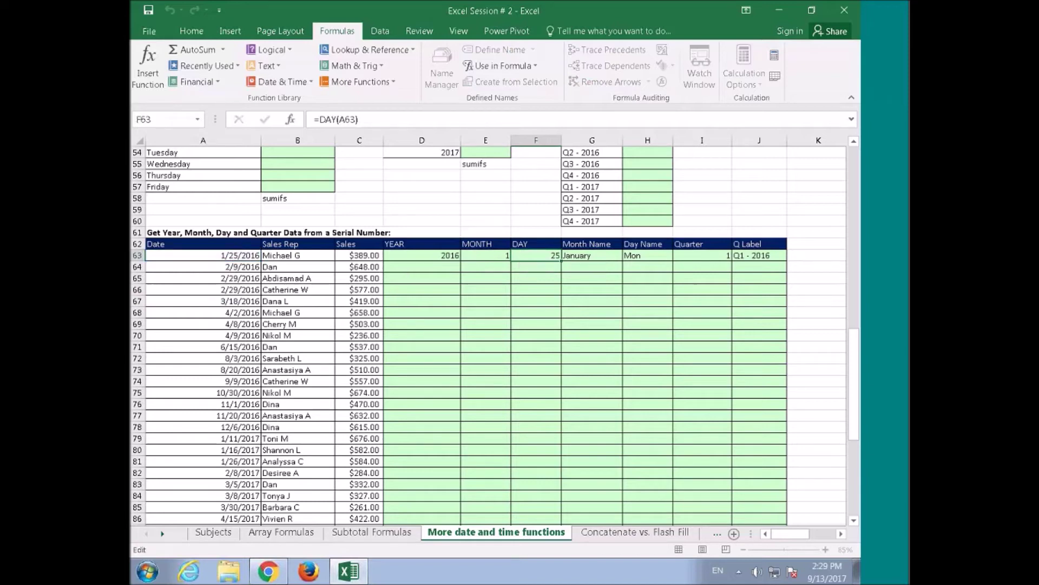
pyautogui.click(603, 257)
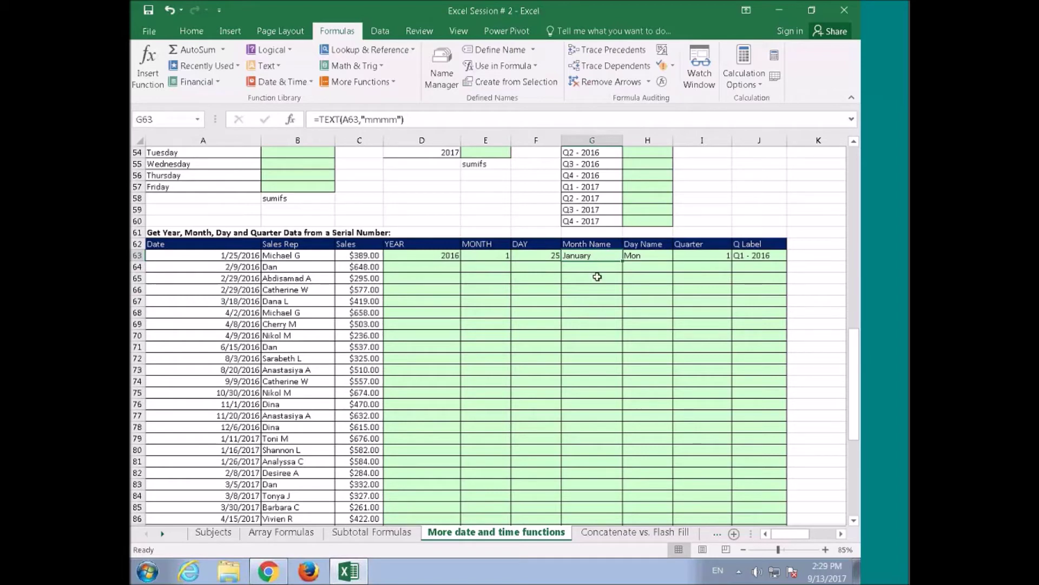
pyautogui.write('=text')
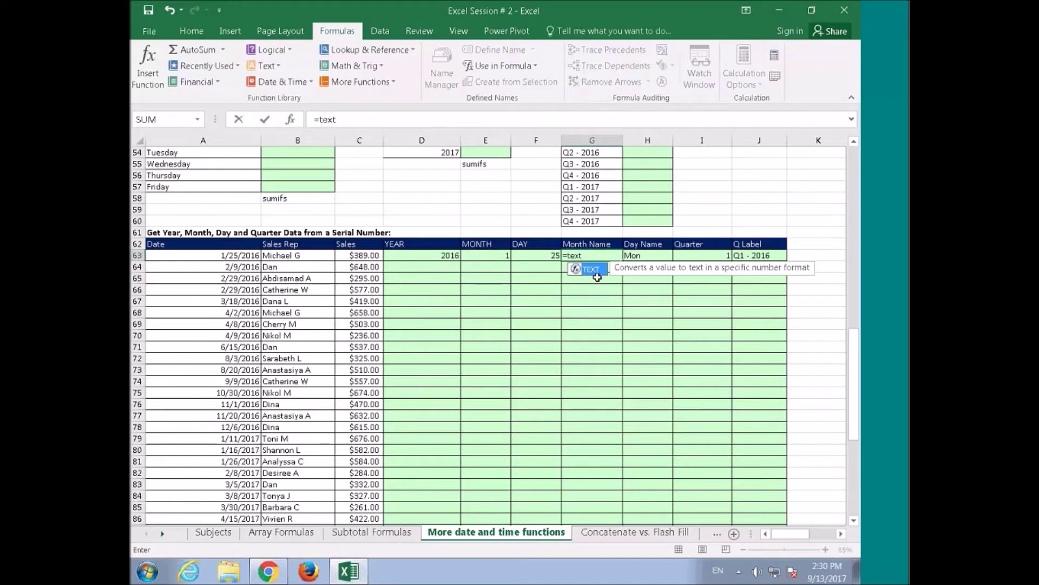
pyautogui.press('Tab')
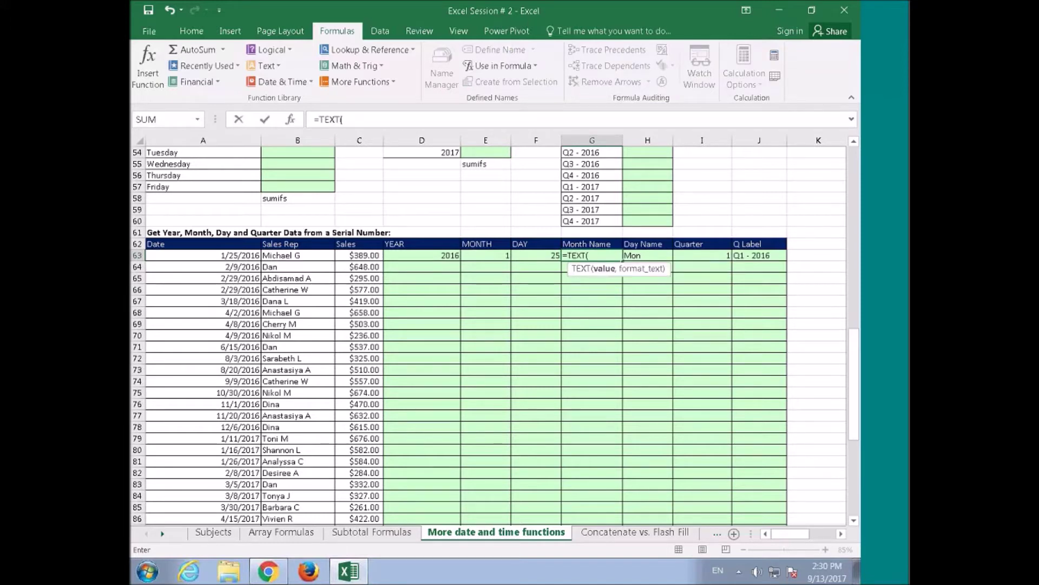
pyautogui.click(245, 257)
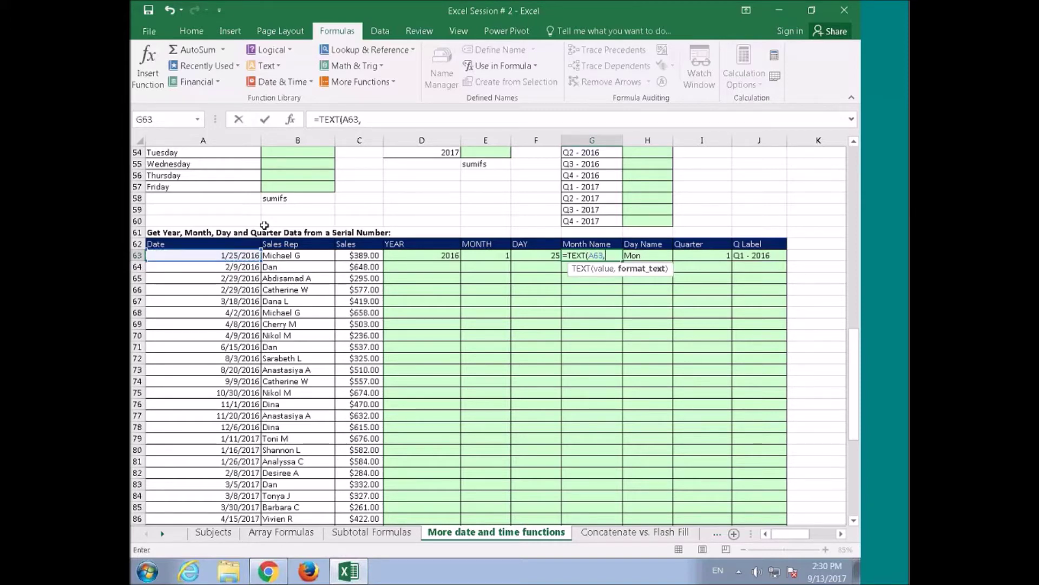
pyautogui.write('"mmm")')
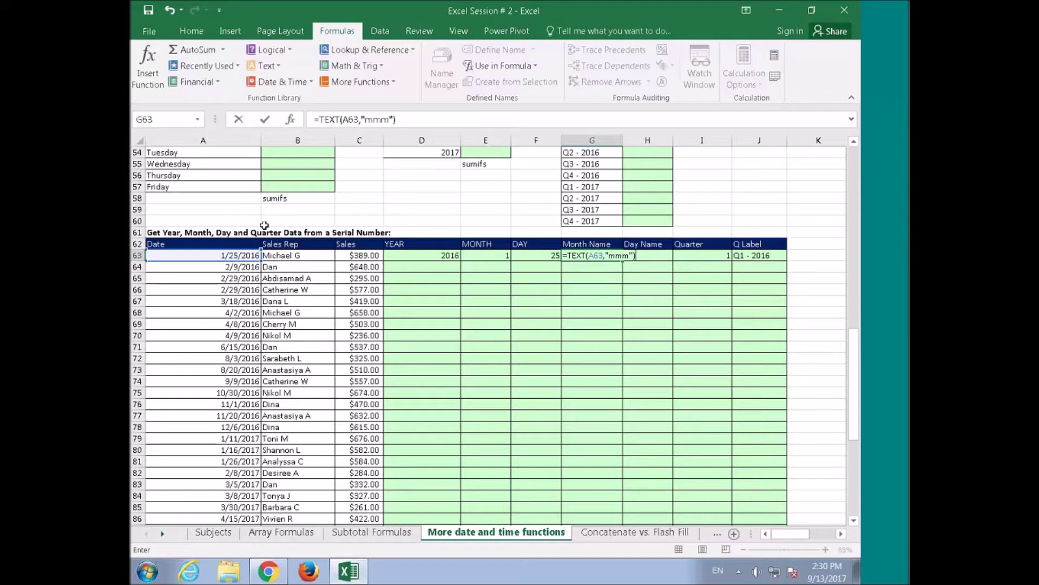
pyautogui.press('Return')
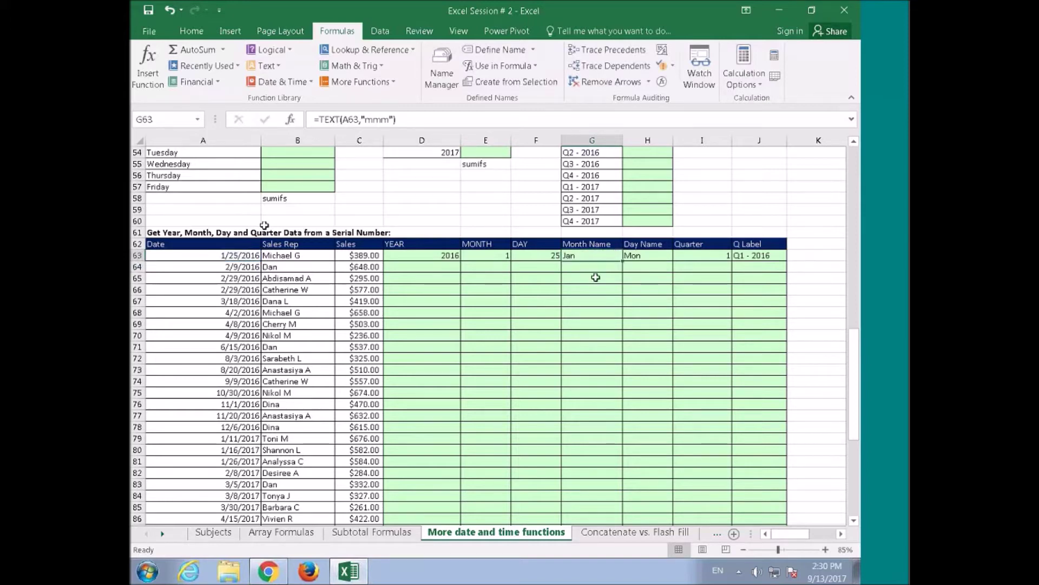
# Step: Lengthen G63's format code to "mmmm" to show the full month name January
pyautogui.doubleClick(577, 255)
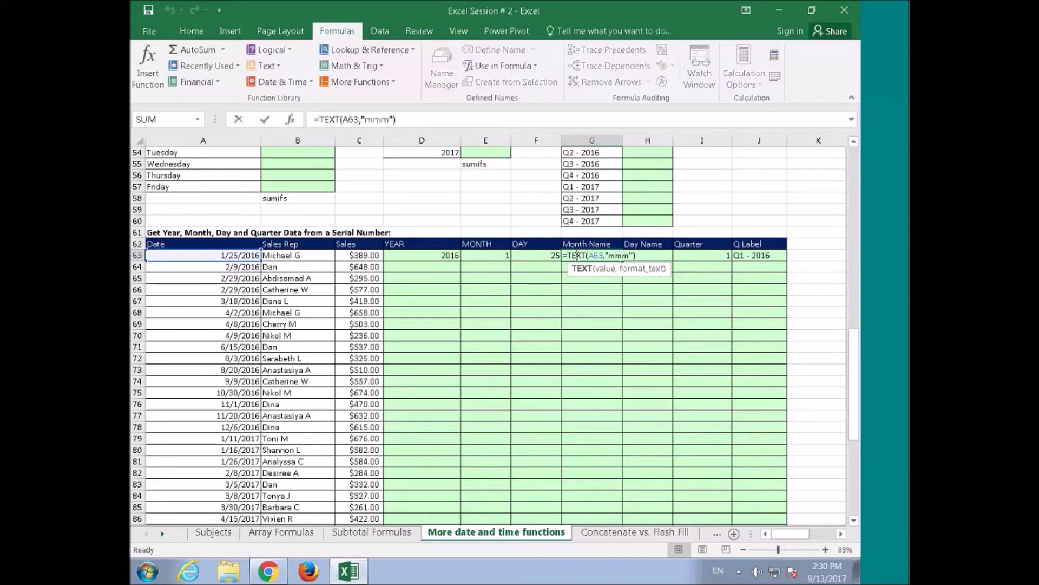
pyautogui.click(623, 256)
pyautogui.write('m')
pyautogui.press('Return')
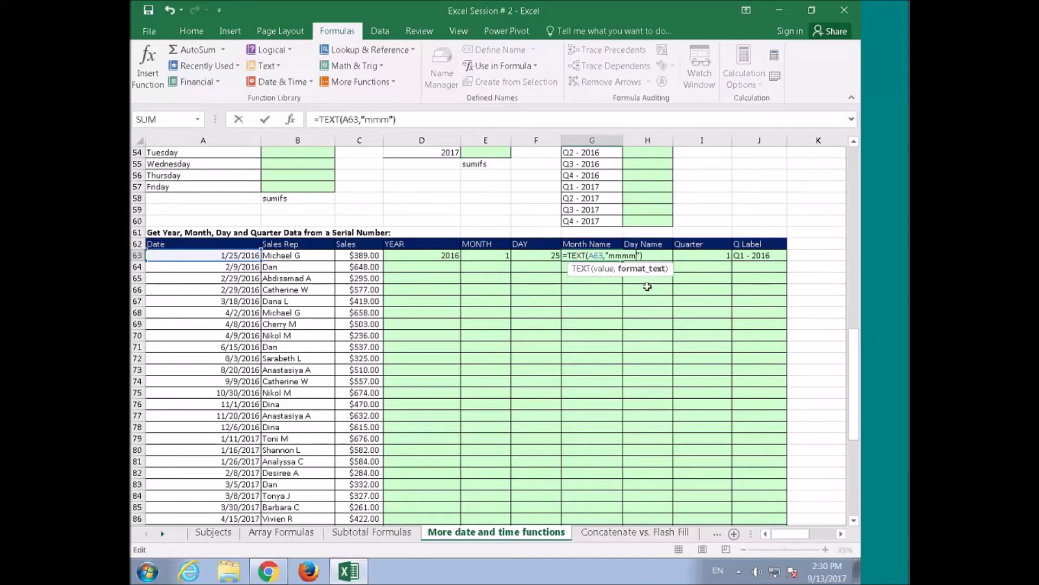
# Step: Reopen G63's formula and bring up the help article for the TEXT function
pyautogui.doubleClick(582, 257)
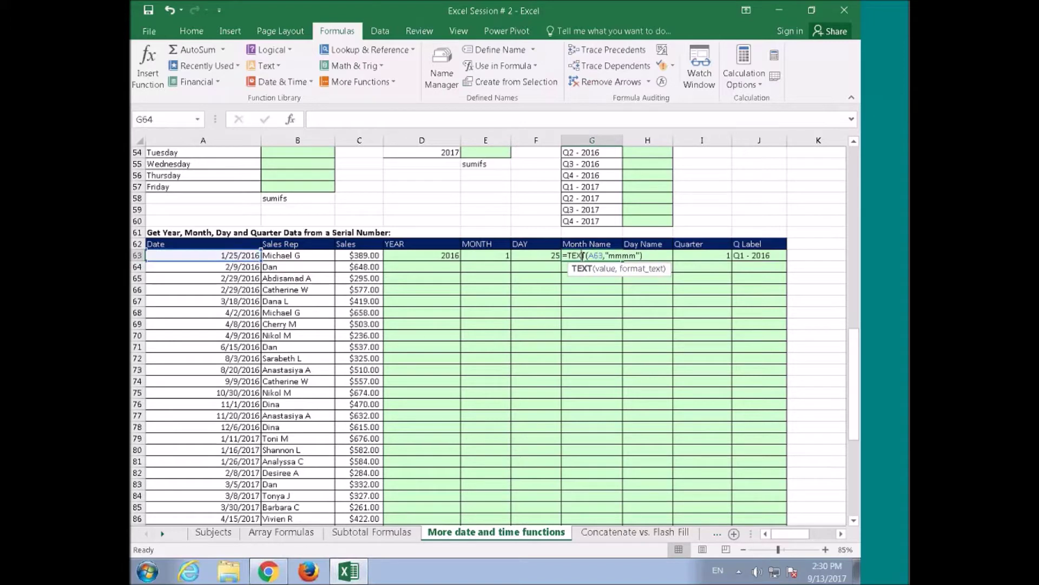
pyautogui.click(637, 258)
pyautogui.press('Return')
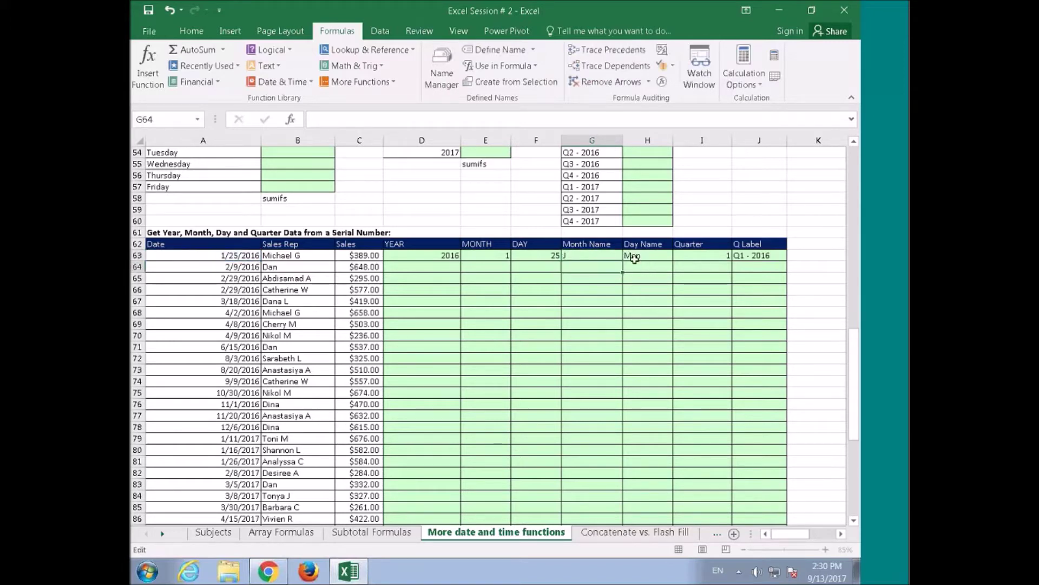
pyautogui.click(567, 258)
pyautogui.doubleClick(572, 254)
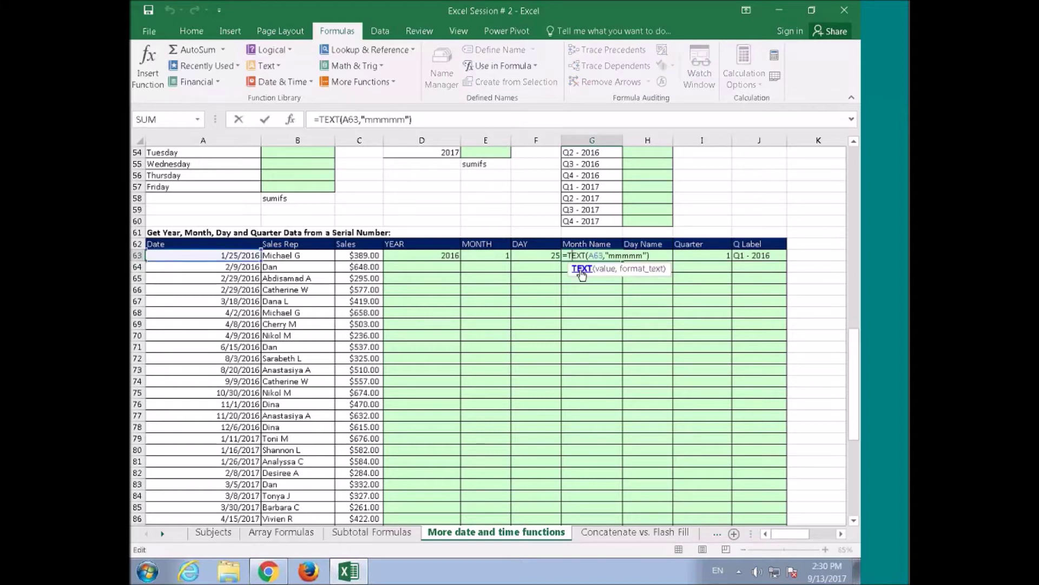
pyautogui.moveTo(584, 270); pyautogui.dragTo(565, 306)
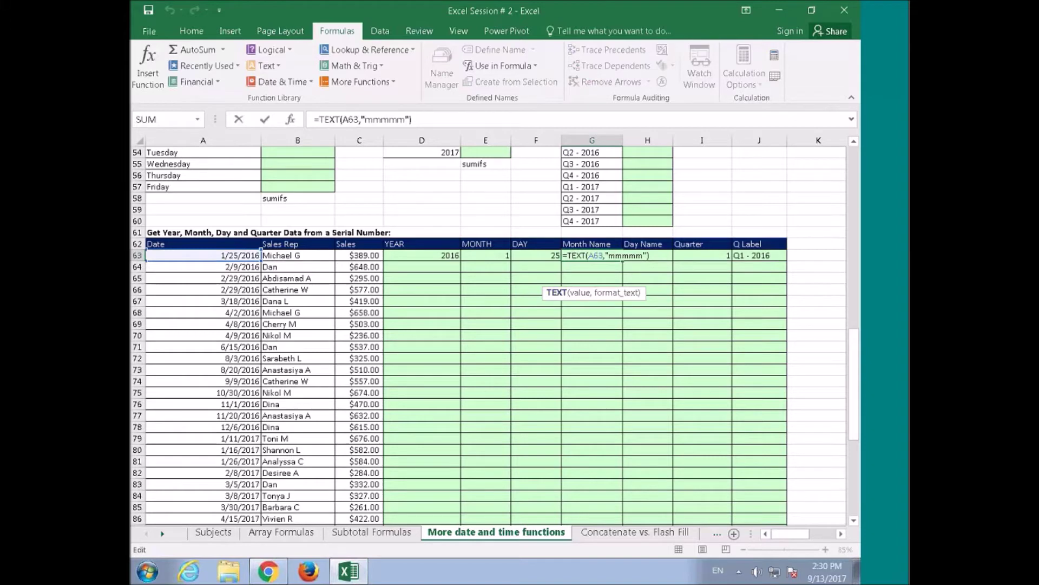
pyautogui.click(556, 293)
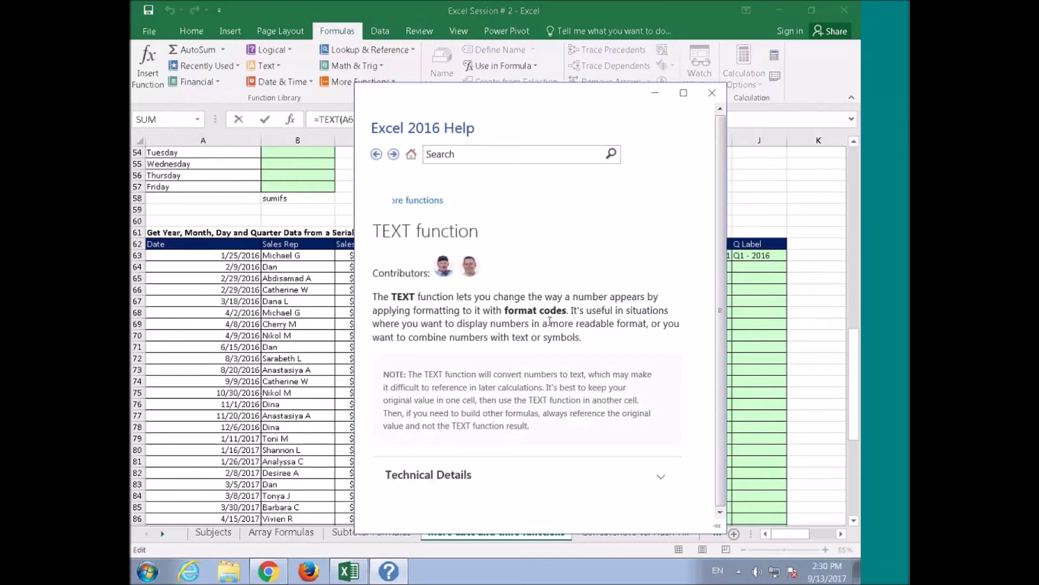
pyautogui.click(660, 476)
pyautogui.scroll(-15, 600, 441)
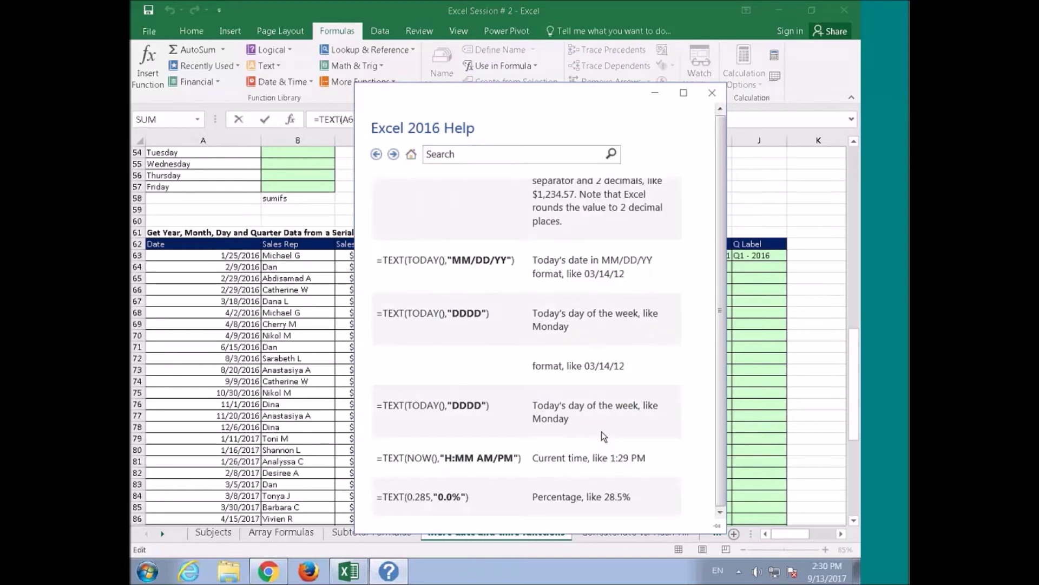
pyautogui.scroll(15, 512, 344)
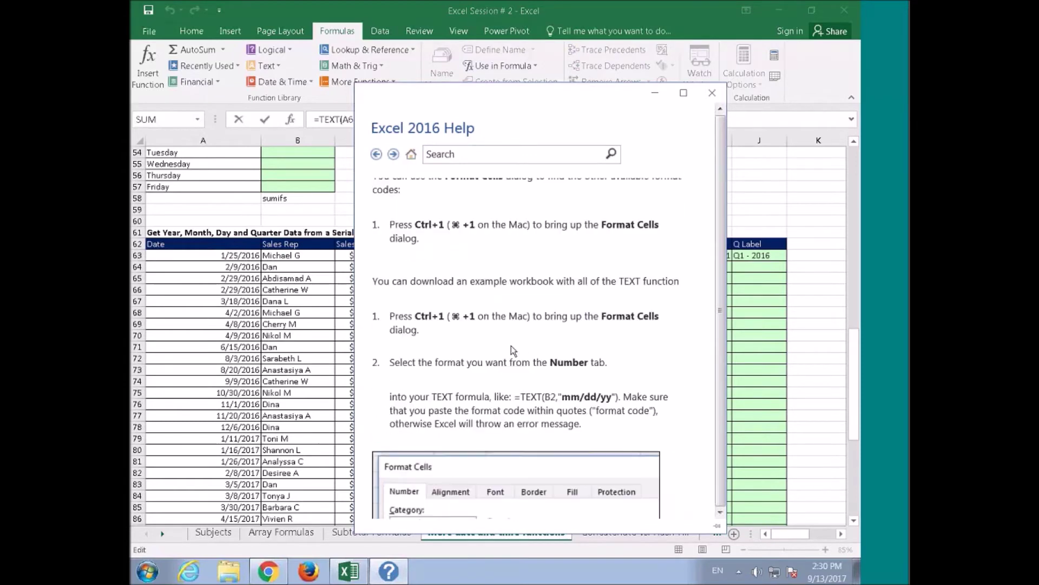
pyautogui.scroll(-15, 512, 345)
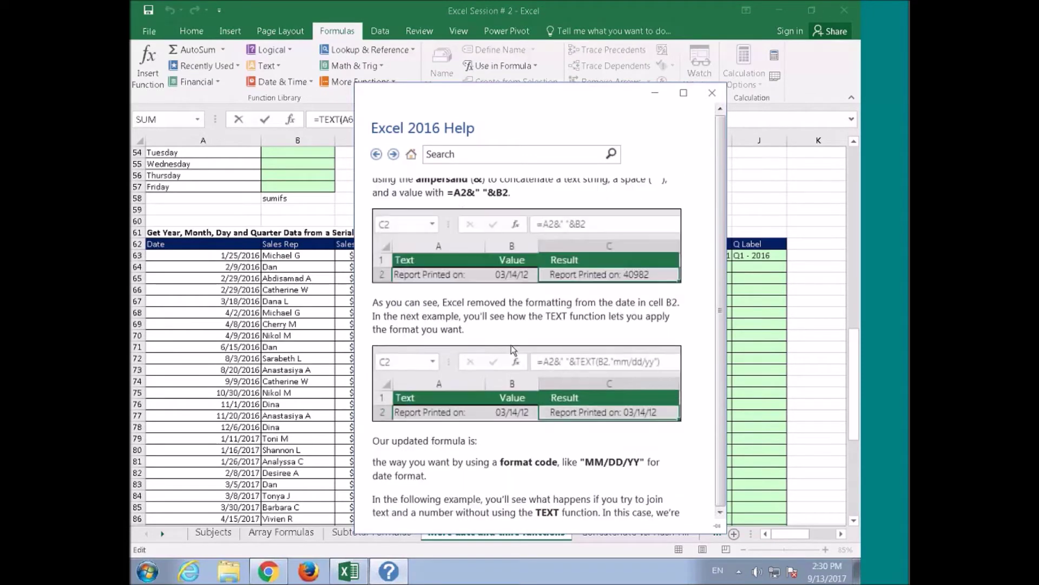
pyautogui.scroll(8, 512, 347)
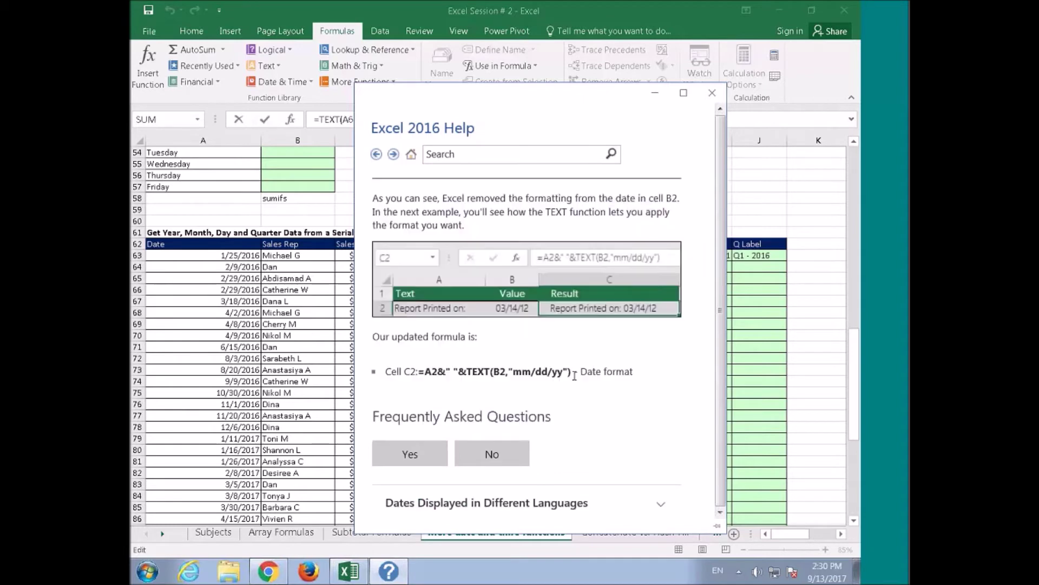
pyautogui.scroll(3, 577, 272)
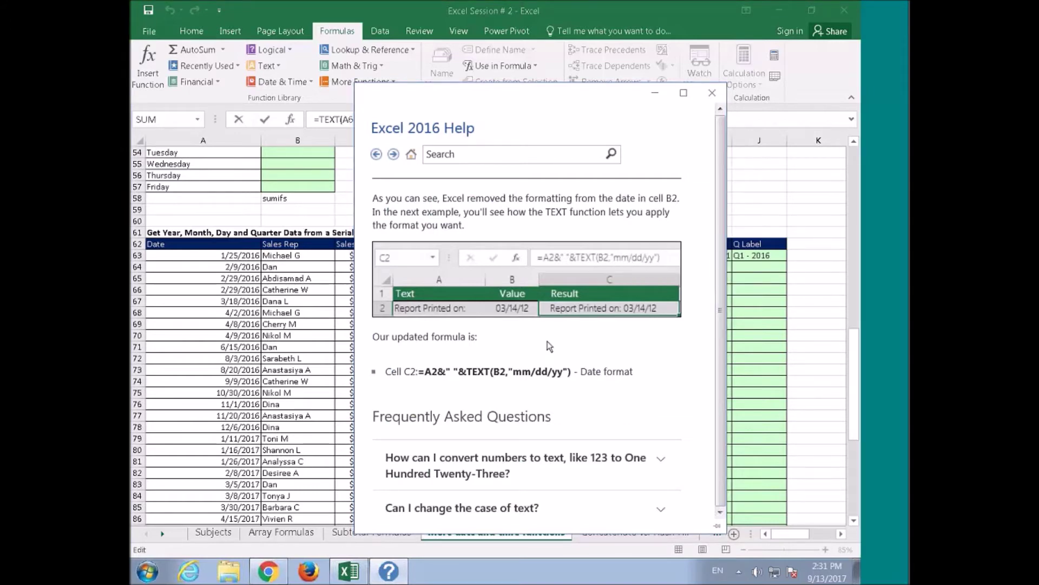
pyautogui.scroll(-3, 616, 383)
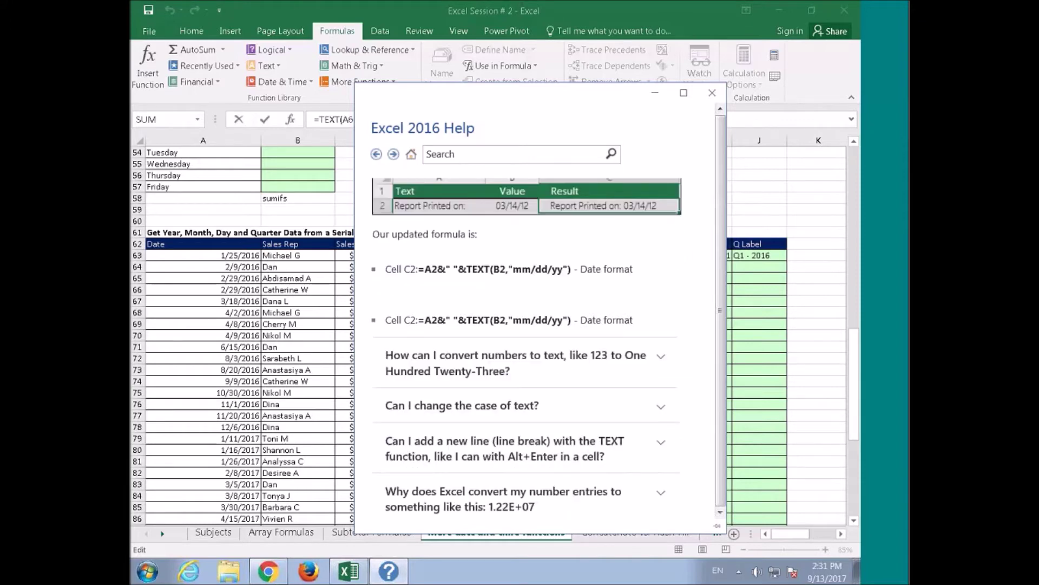
# Step: Close the help and trim G63's format code to "mmmm" so it shows January
pyautogui.click(712, 92)
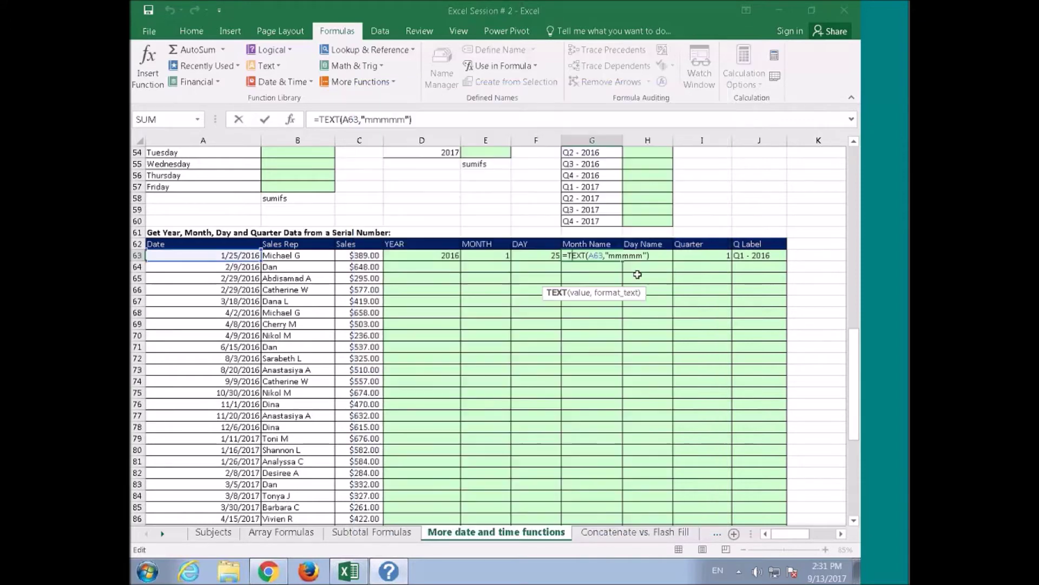
pyautogui.click(639, 263)
pyautogui.press('BackSpace')
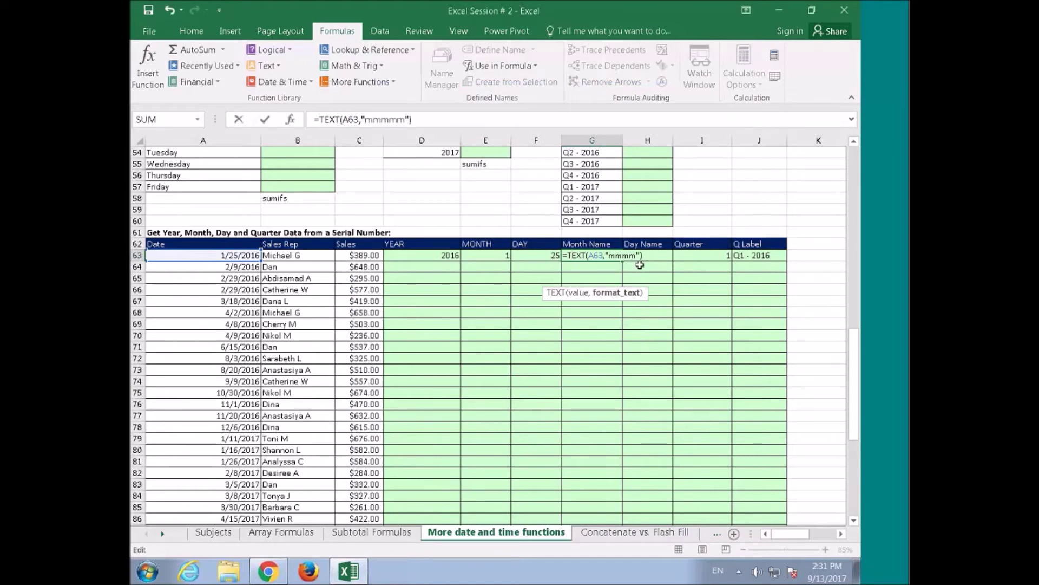
pyautogui.press('Return')
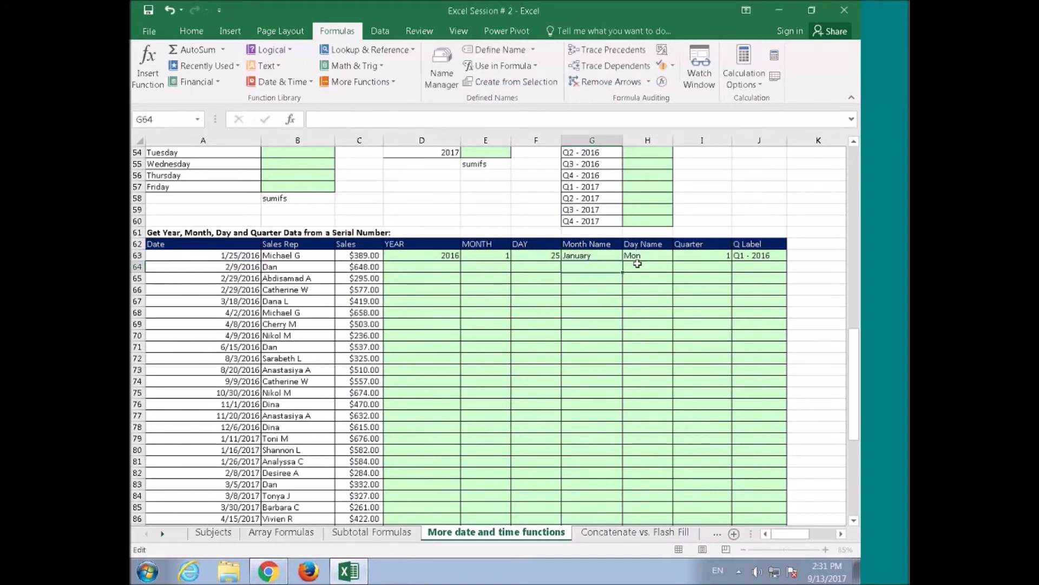
# Step: Change H63's format code to "dddd" so it shows Monday
pyautogui.doubleClick(639, 255)
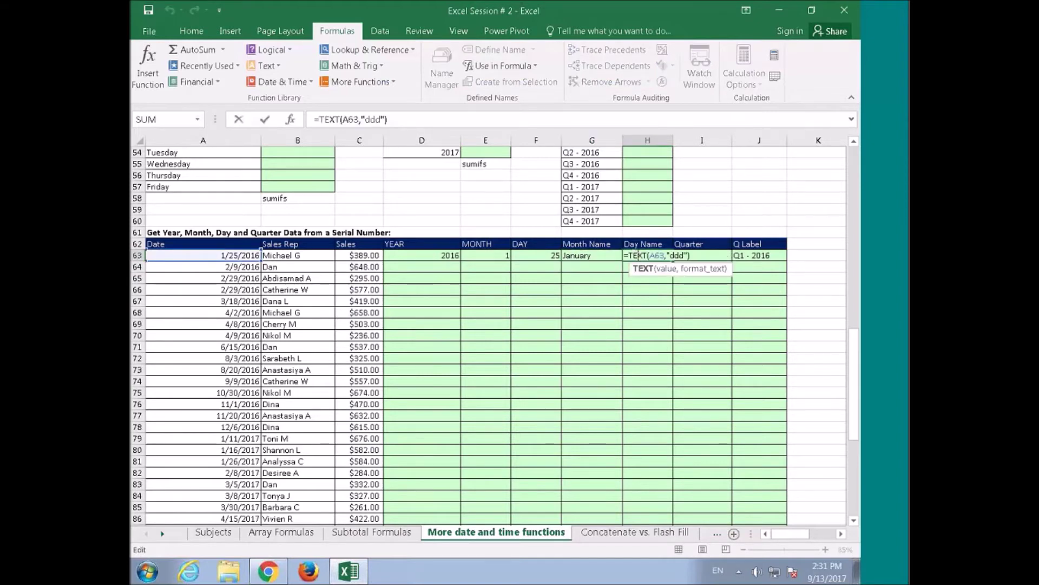
pyautogui.click(683, 255)
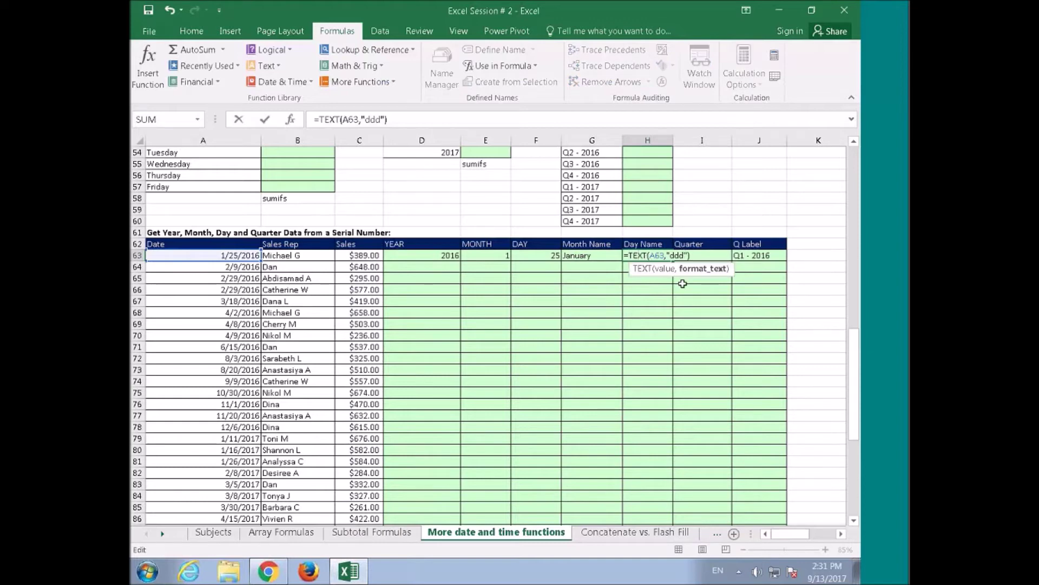
pyautogui.press('Return')
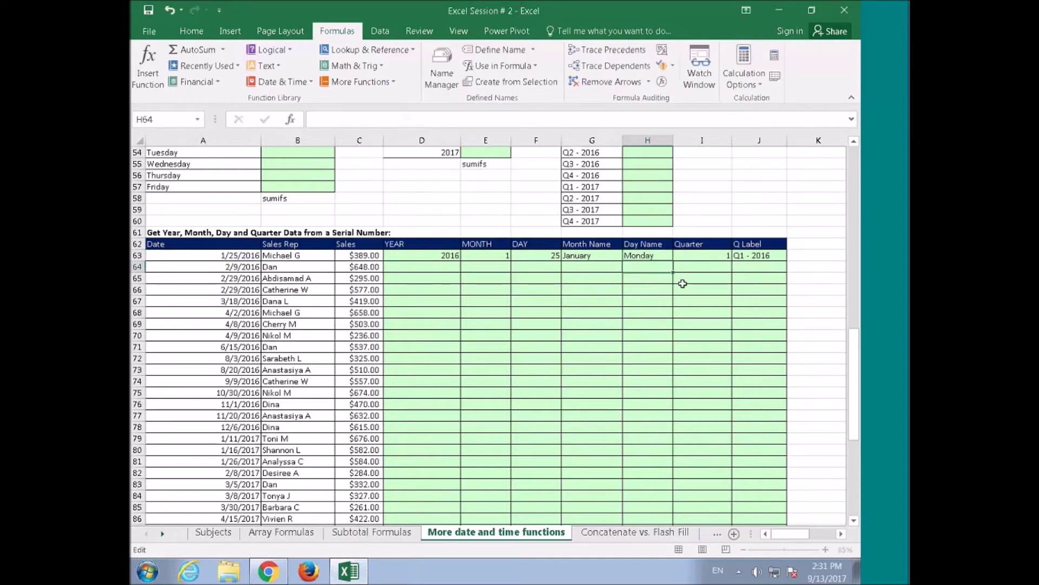
pyautogui.press('Up')
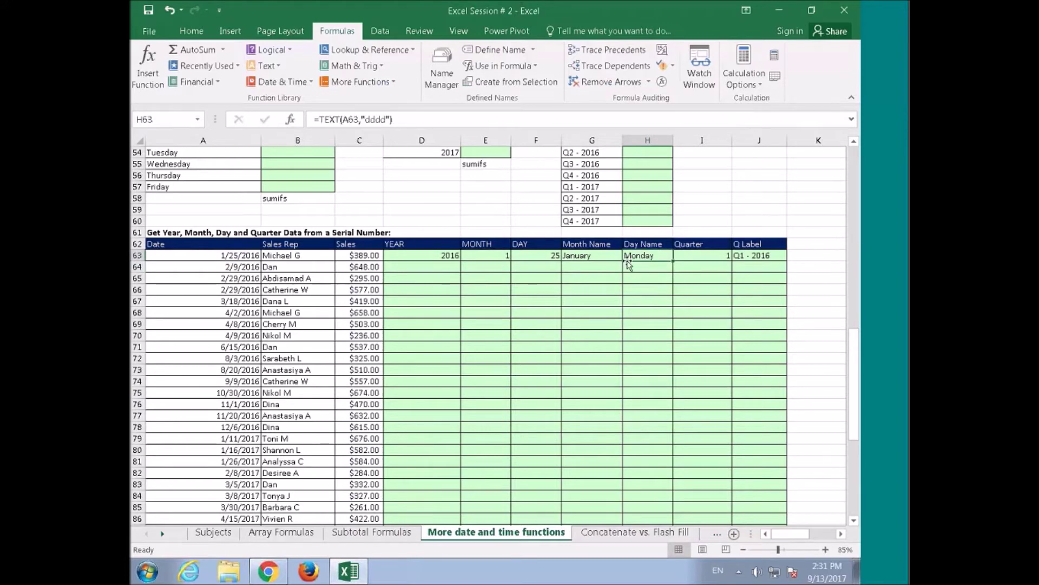
pyautogui.click(716, 256)
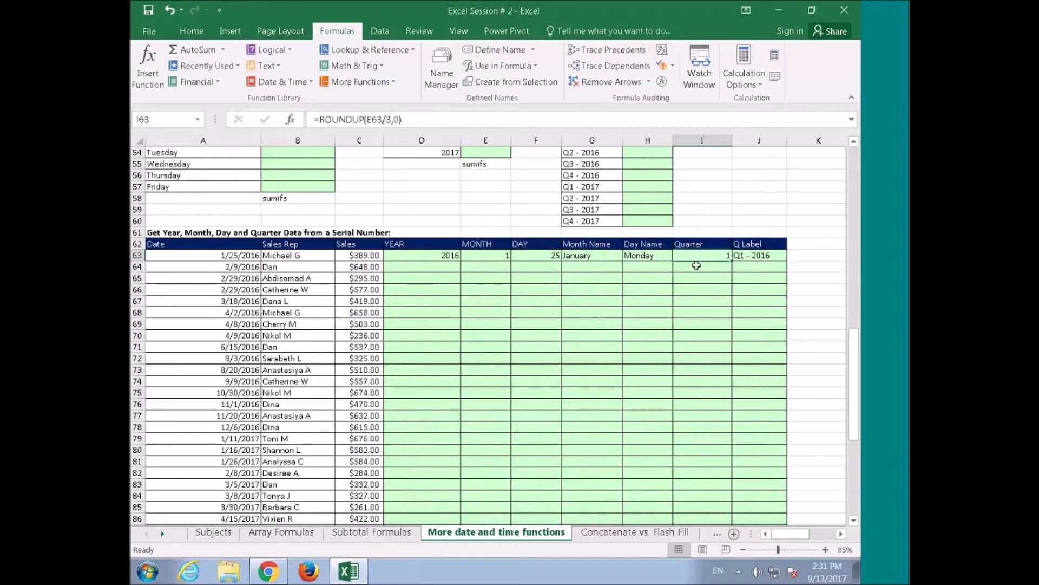
pyautogui.press('F2')
pyautogui.press('F2')
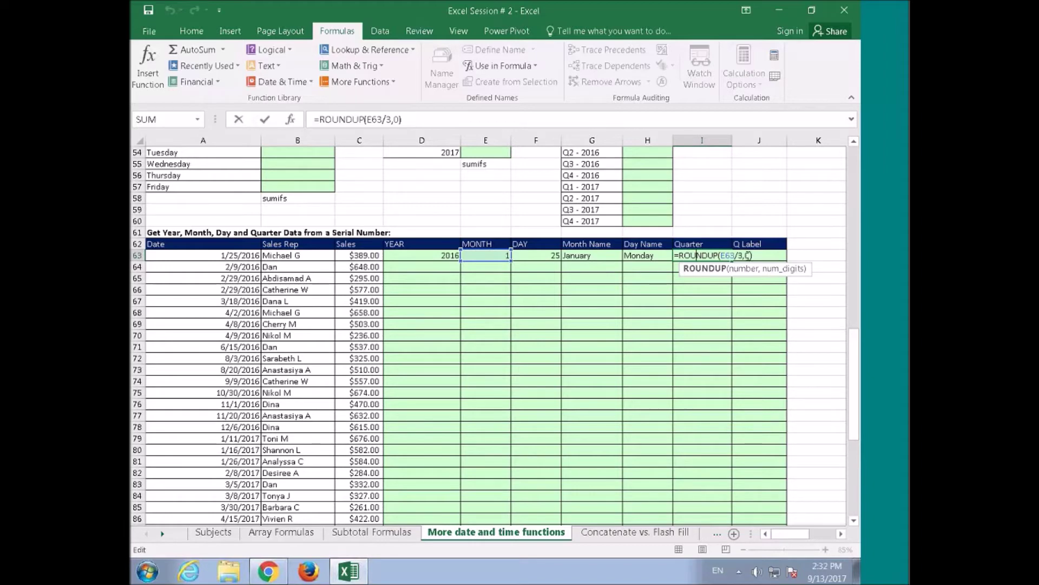
pyautogui.click(749, 255)
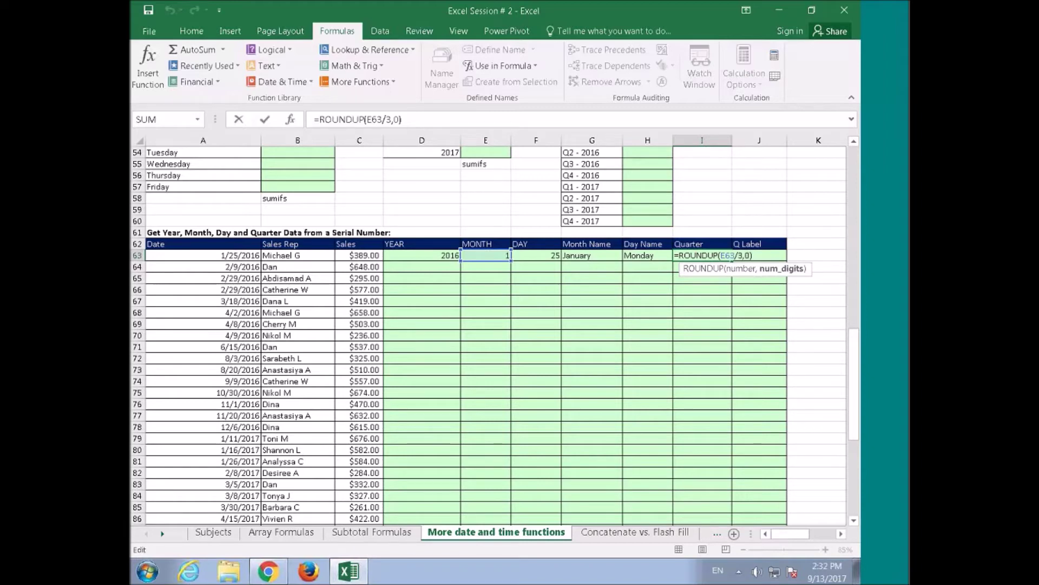
pyautogui.hotkey('ctrl', 'Return')
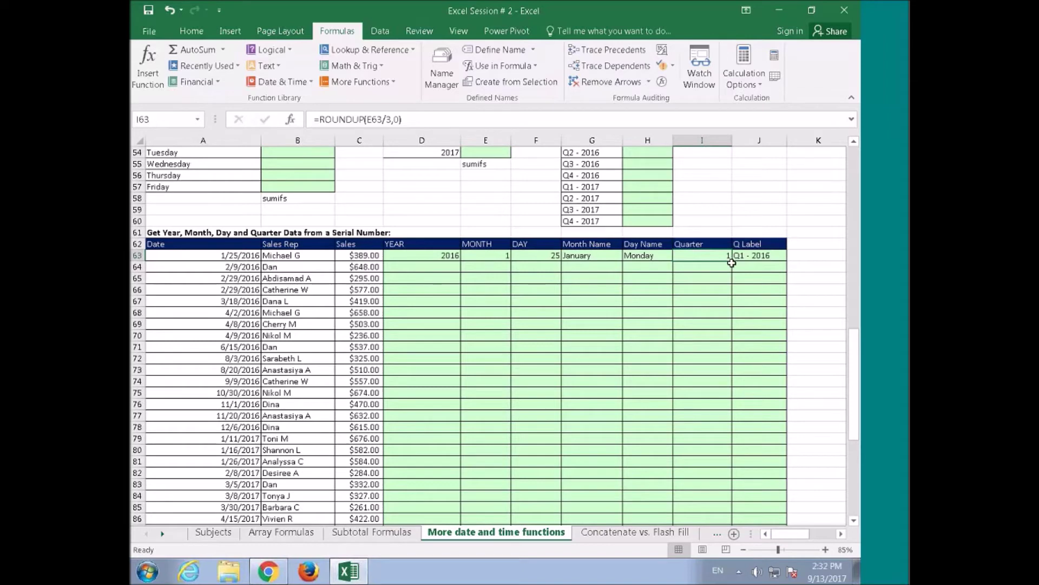
pyautogui.doubleClick(732, 261)
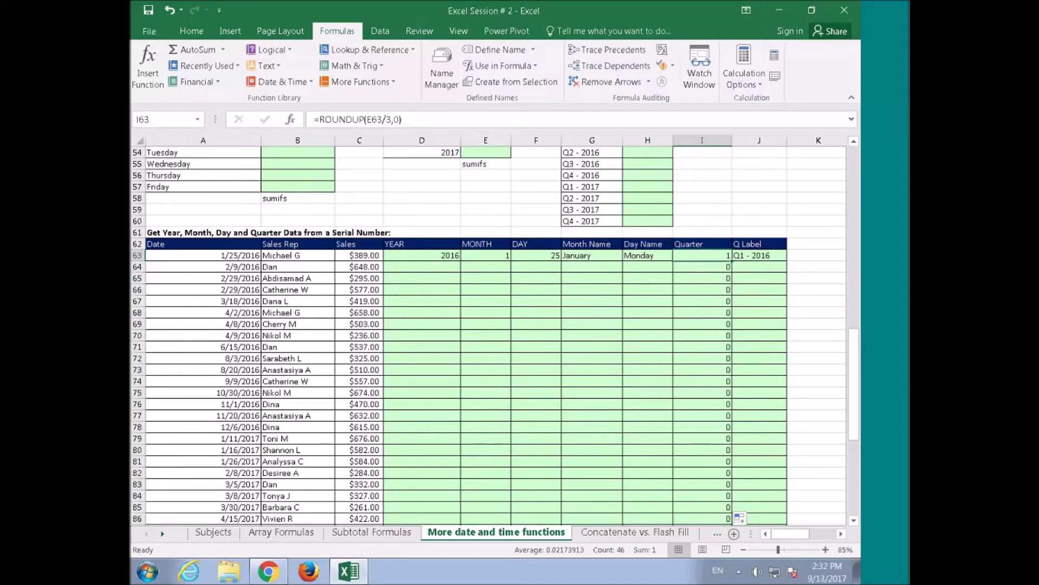
pyautogui.press('Delete')
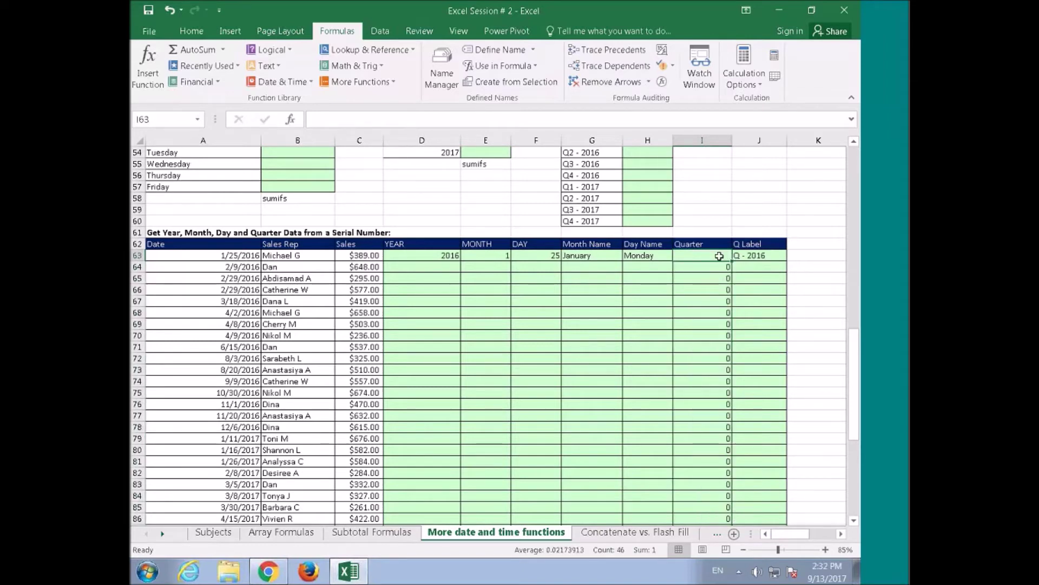
pyautogui.hotkey('ctrl', 'z')
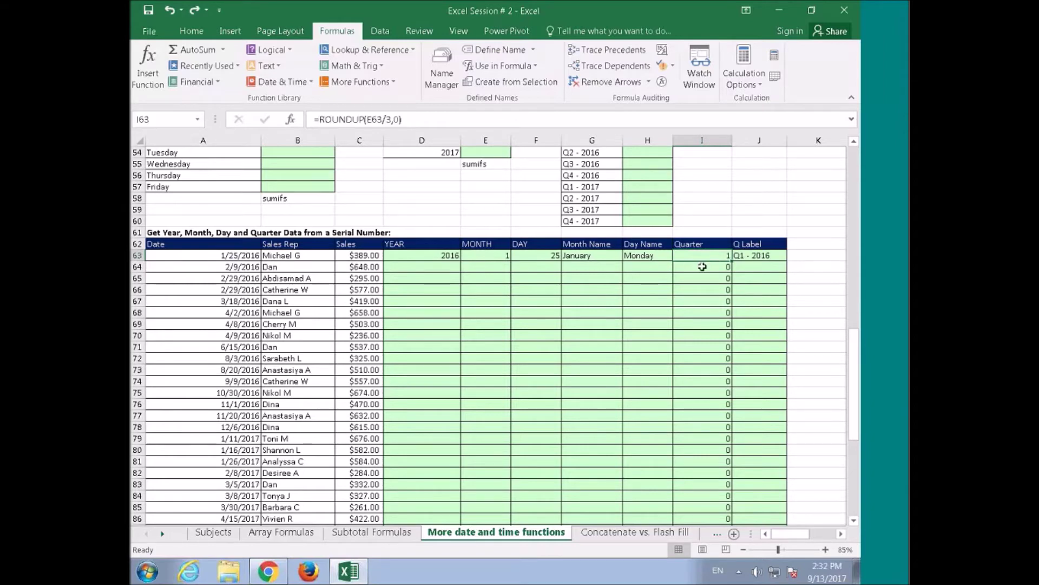
pyautogui.scroll(2, 761, 259)
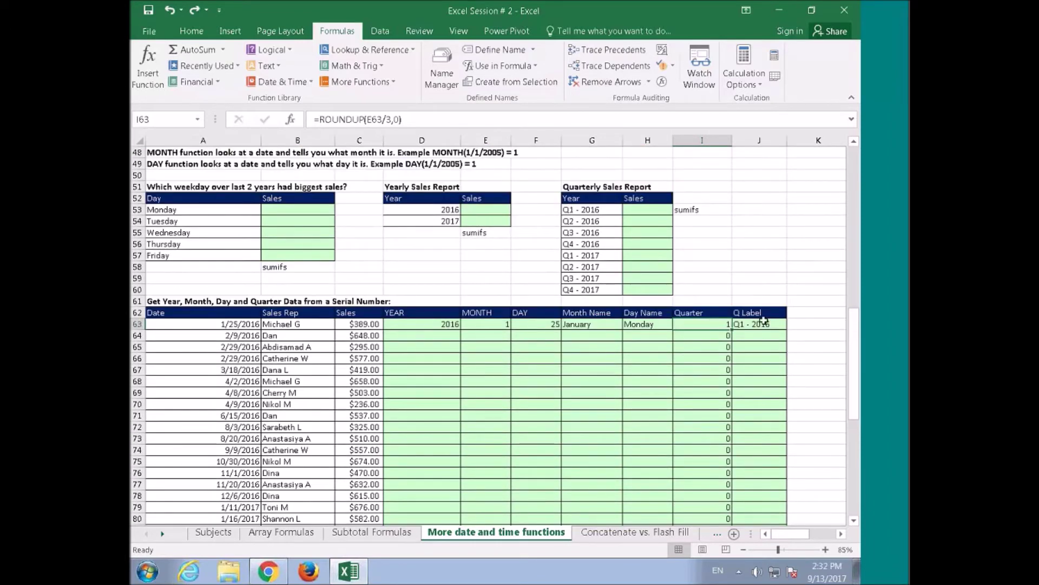
pyautogui.doubleClick(763, 321)
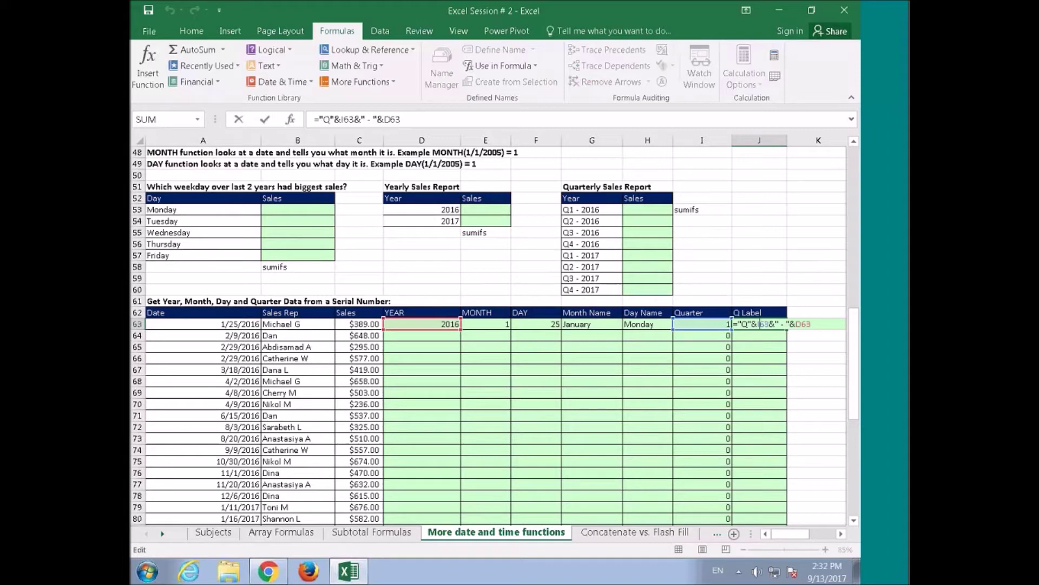
pyautogui.click(724, 338)
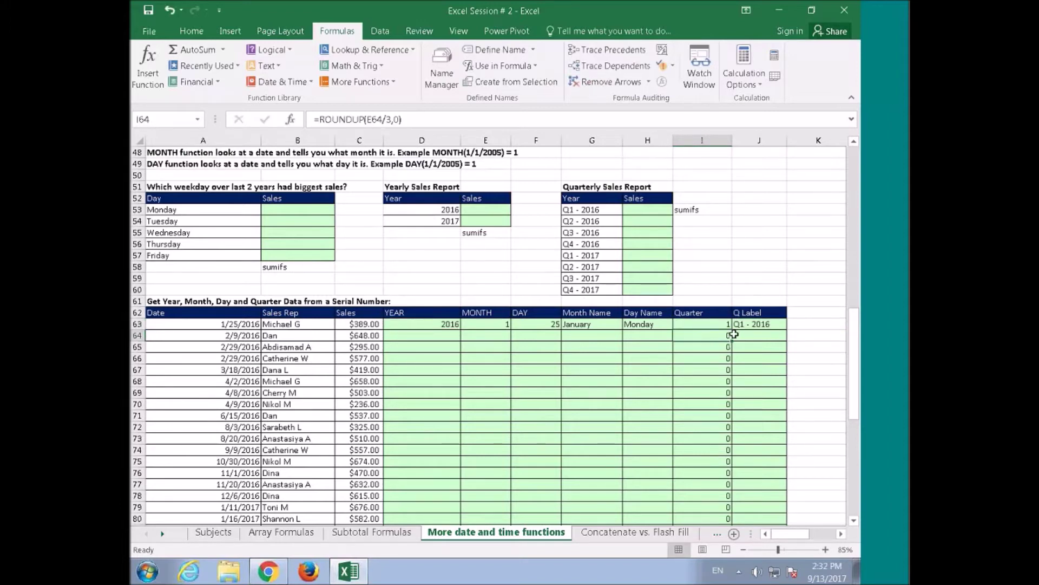
pyautogui.hotkey('ctrl', 'shift', 'Left')
pyautogui.hotkey('ctrl', 'shift', 'Down')
pyautogui.scroll(5, 723, 284)
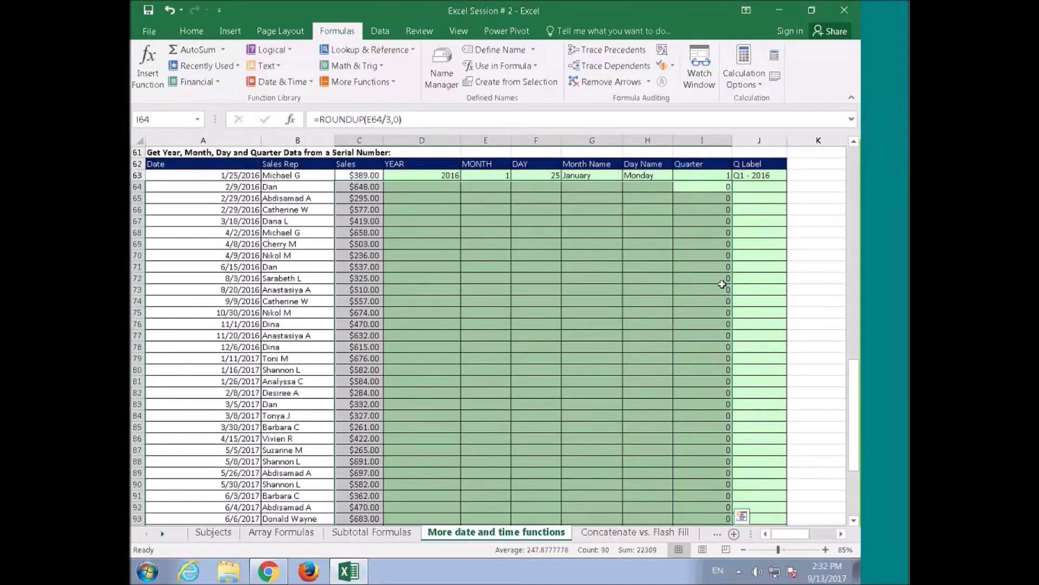
pyautogui.scroll(2, 723, 284)
pyautogui.hotkey('ctrl', 'shift', 'Right')
pyautogui.scroll(-1, 711, 255)
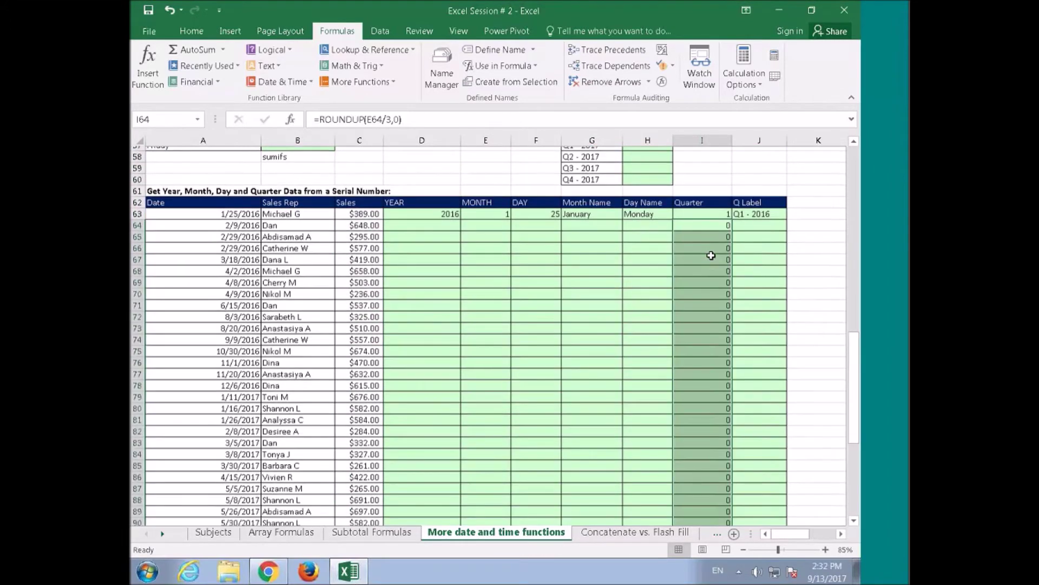
pyautogui.scroll(-6, 711, 255)
pyautogui.scroll(9, 711, 255)
pyautogui.press('Delete')
pyautogui.moveTo(422, 325); pyautogui.dragTo(731, 332)
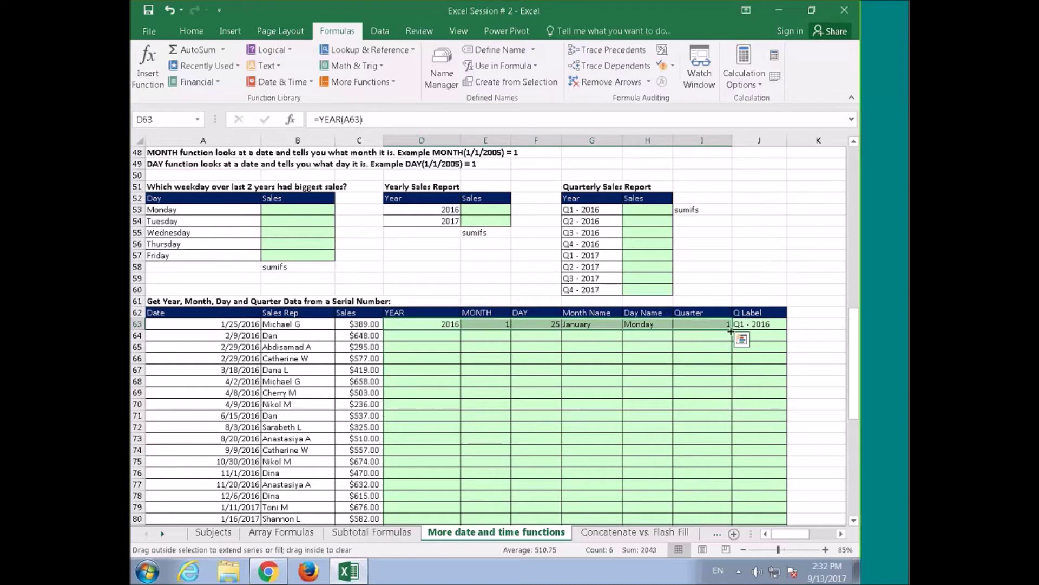
pyautogui.doubleClick(731, 331)
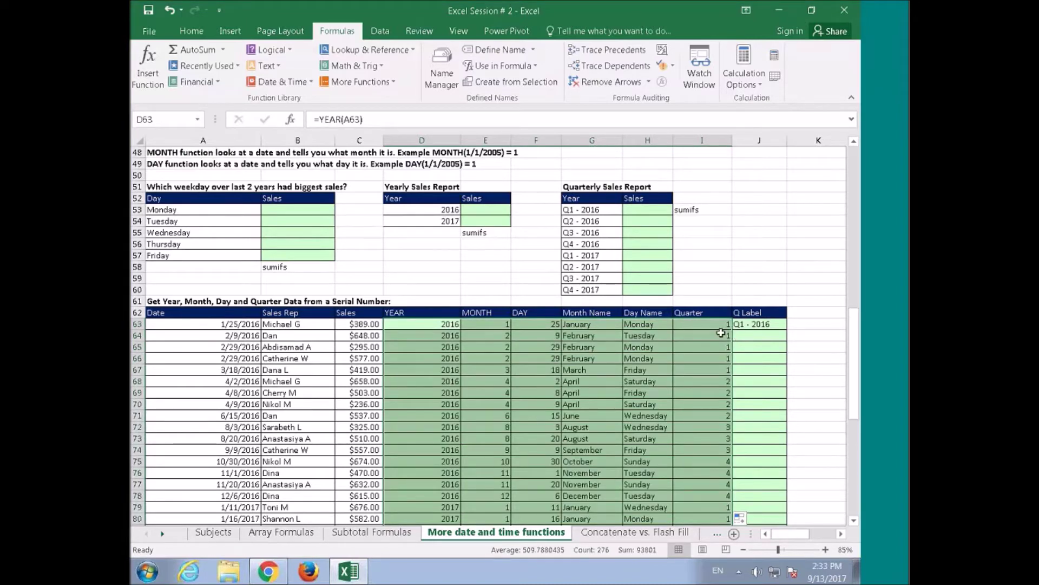
pyautogui.click(721, 333)
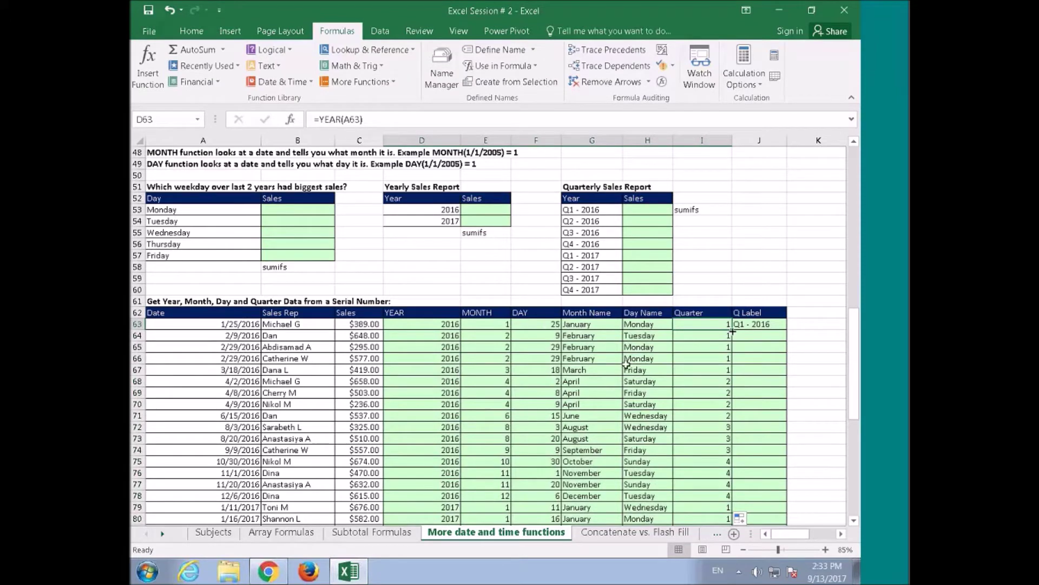
pyautogui.doubleClick(715, 381)
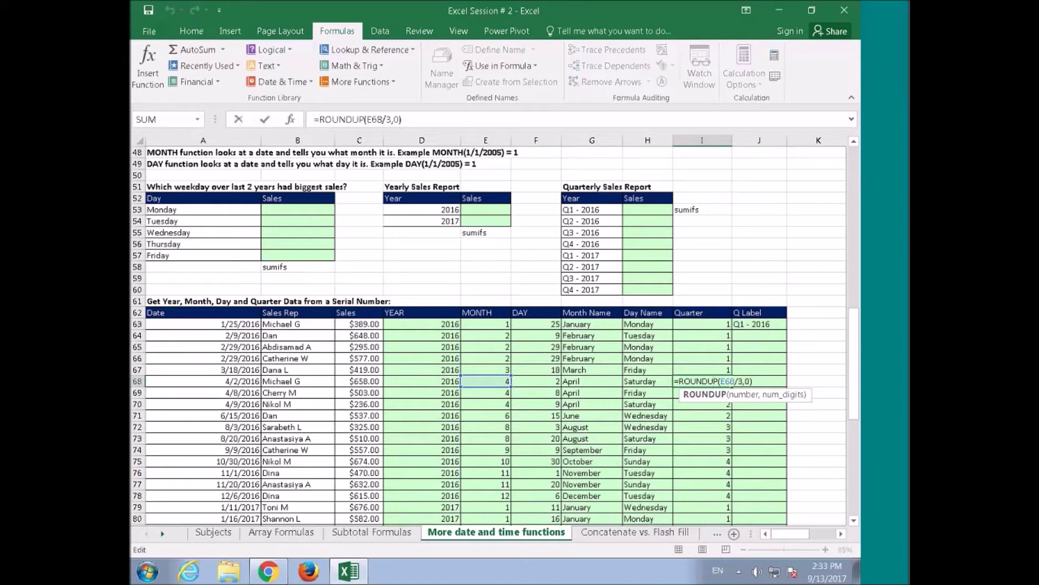
pyautogui.click(727, 417)
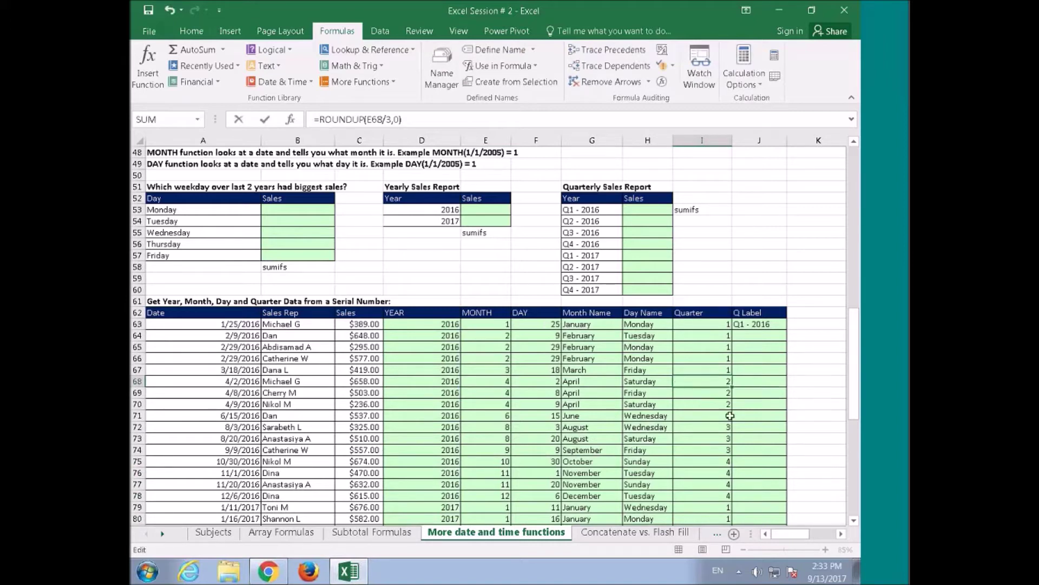
pyautogui.doubleClick(727, 417)
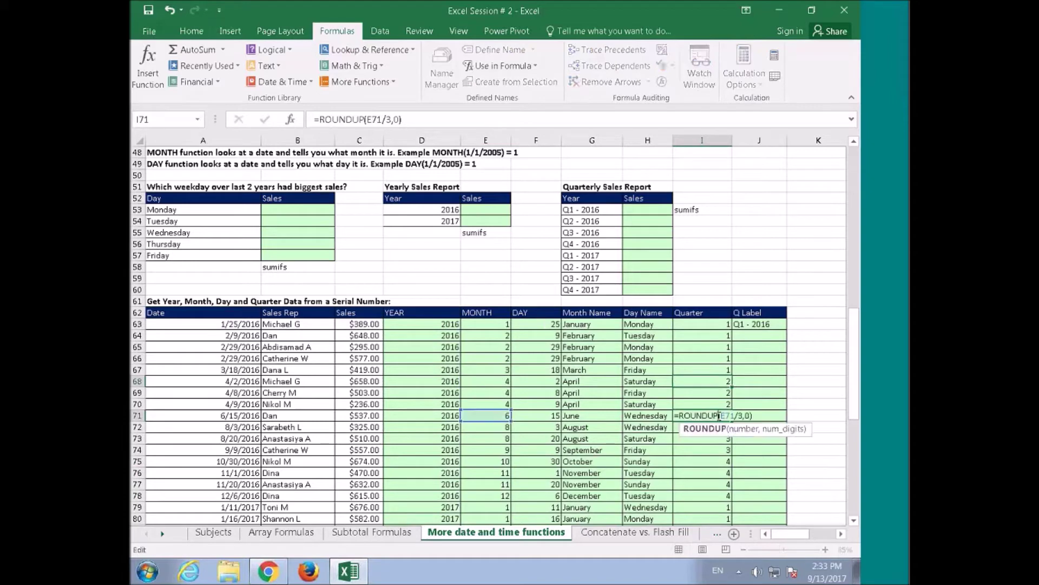
pyautogui.press('Escape')
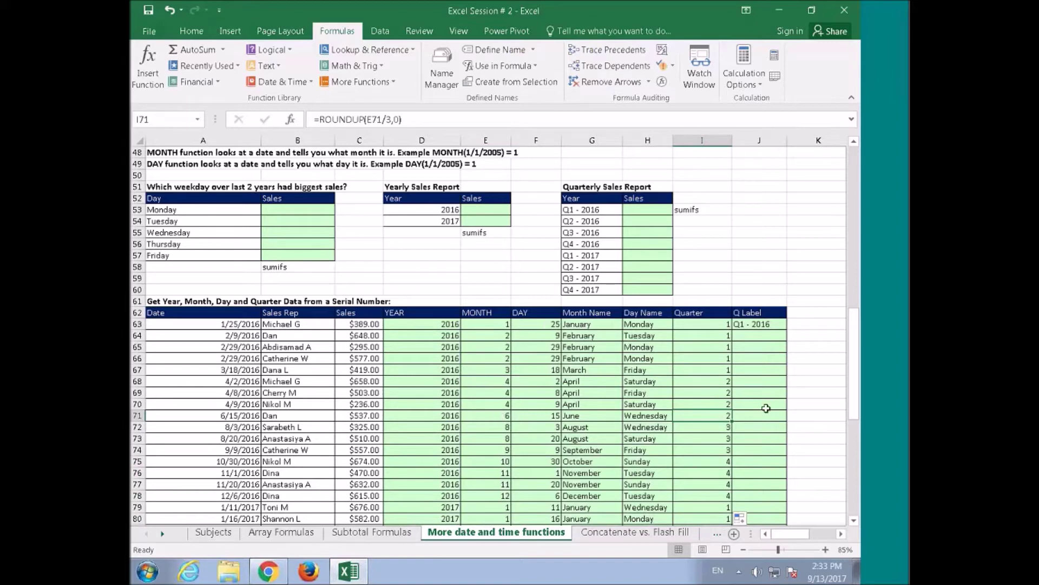
pyautogui.press('F2')
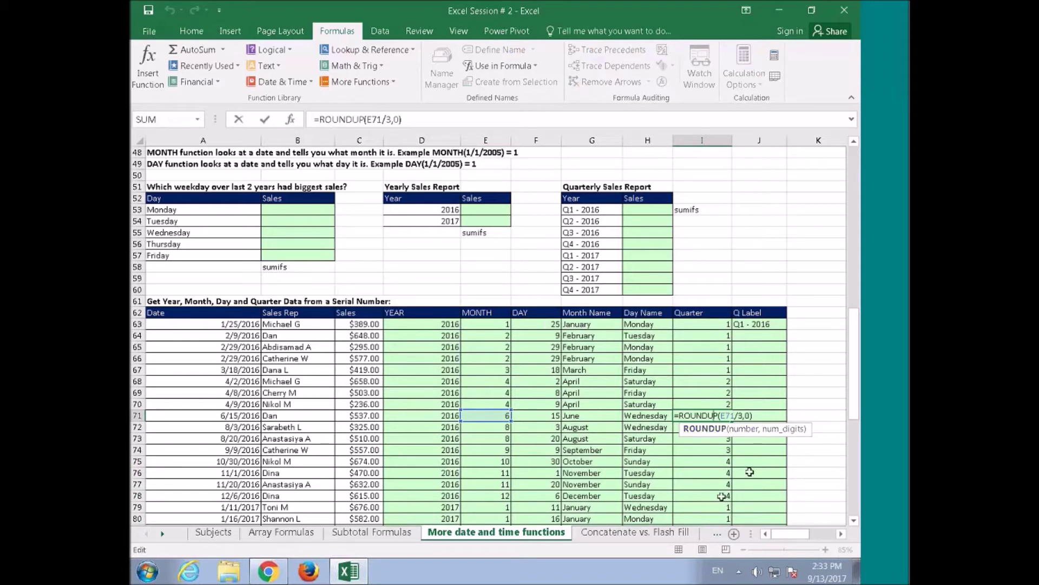
pyautogui.press('Escape')
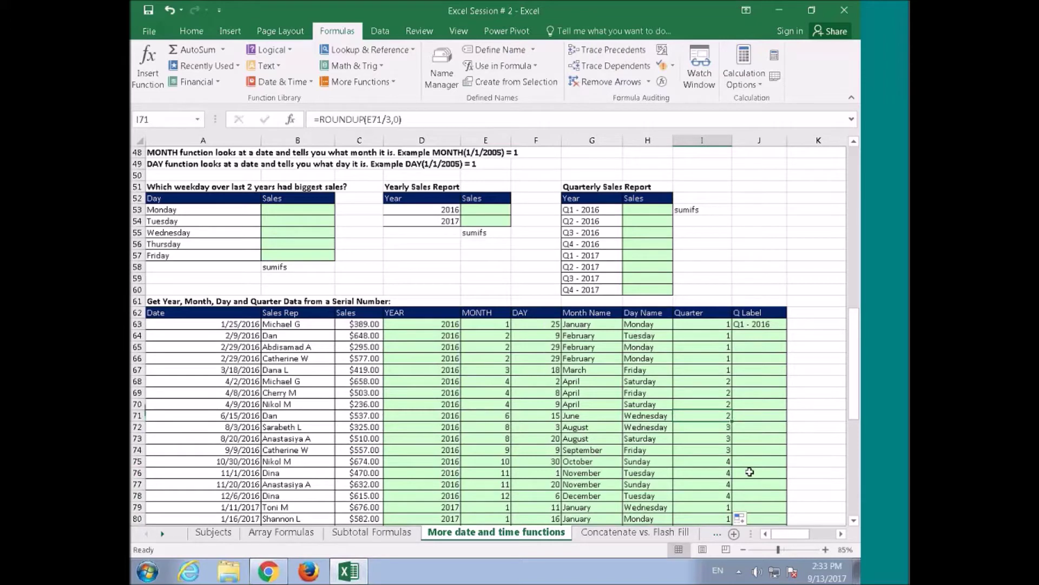
pyautogui.doubleClick(769, 324)
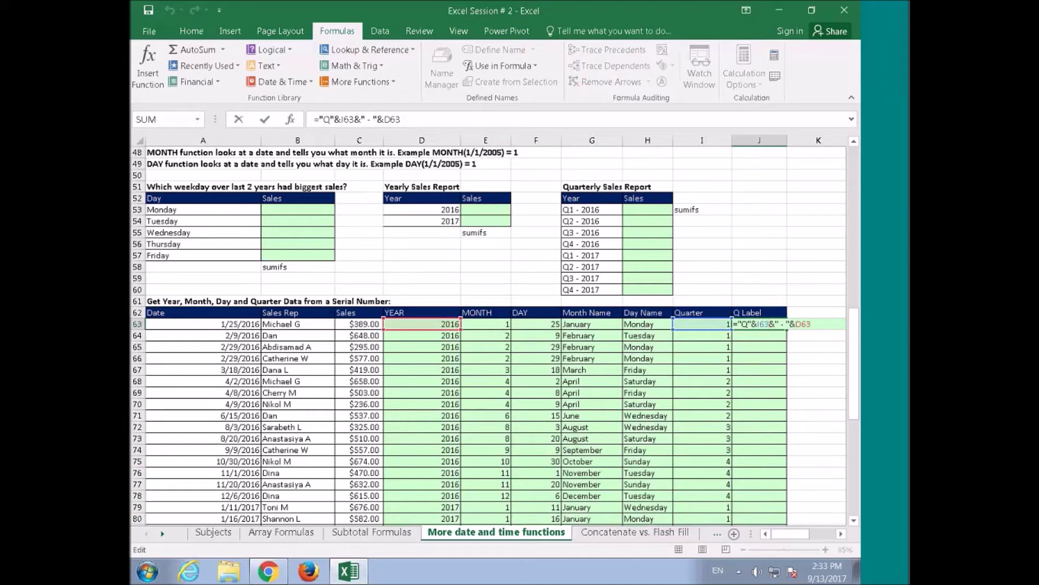
# Step: Enter ="Q"&I64&" - "&D64 in J64 (Q1 - 2016) and fill it down the Q Label column
pyautogui.press('Return')
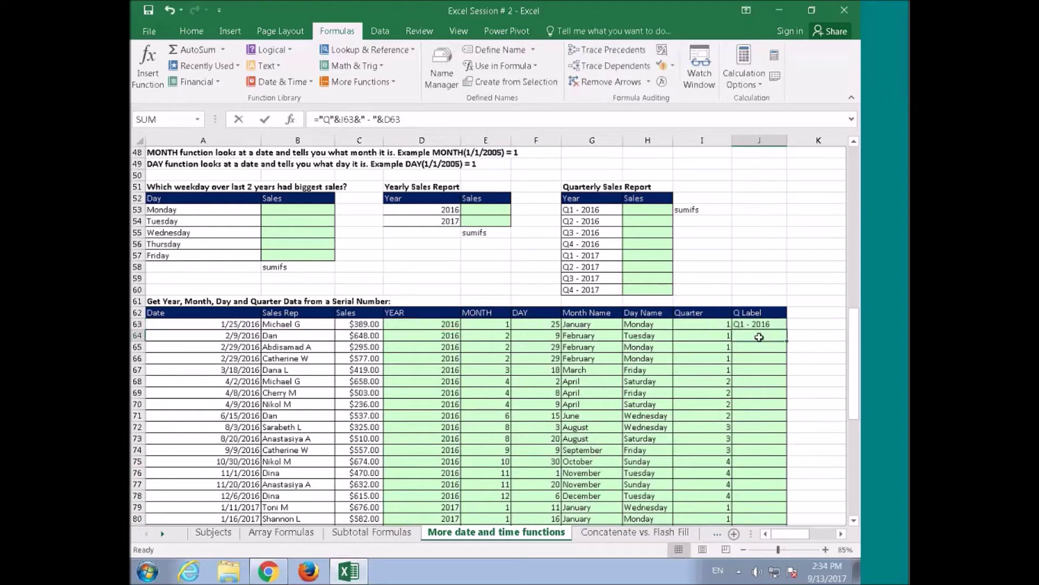
pyautogui.write('="')
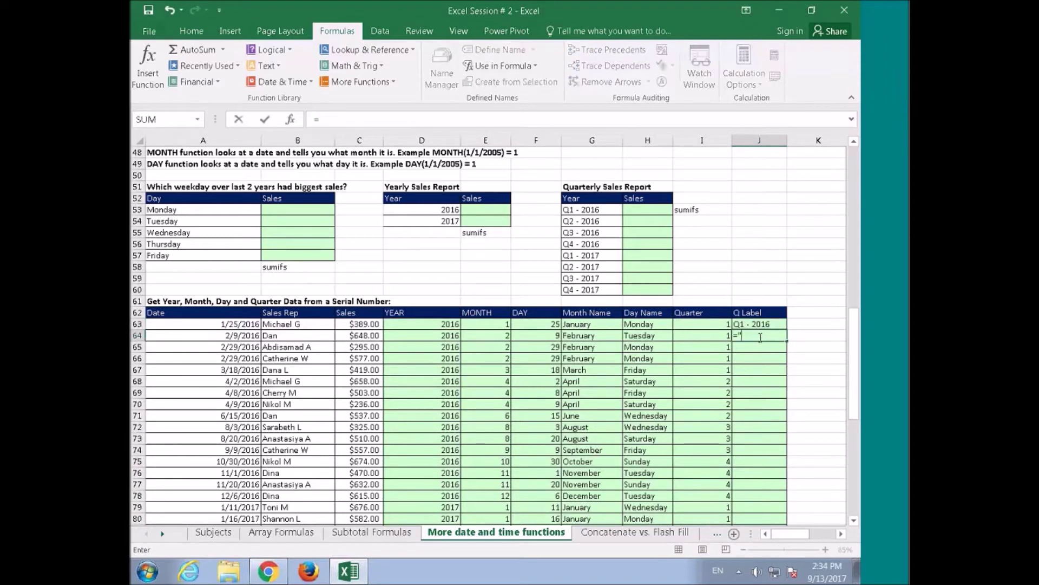
pyautogui.write('Q"&')
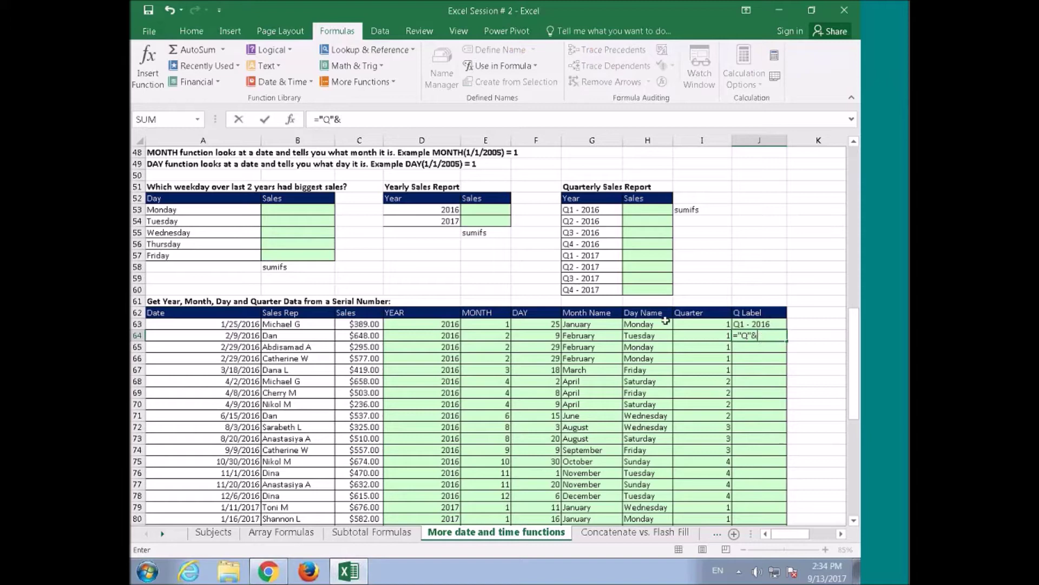
pyautogui.click(712, 333)
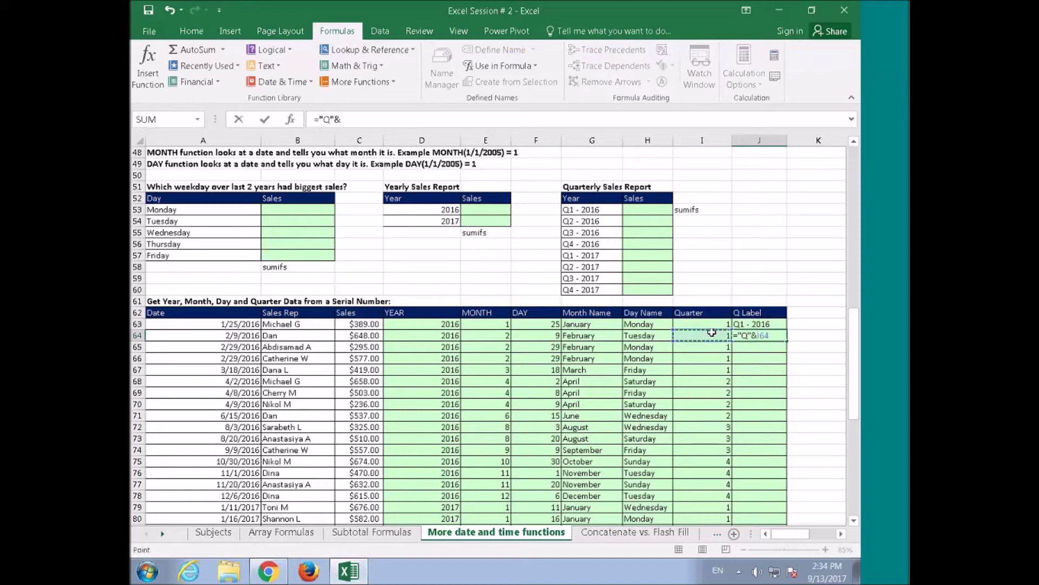
pyautogui.write('&" - "')
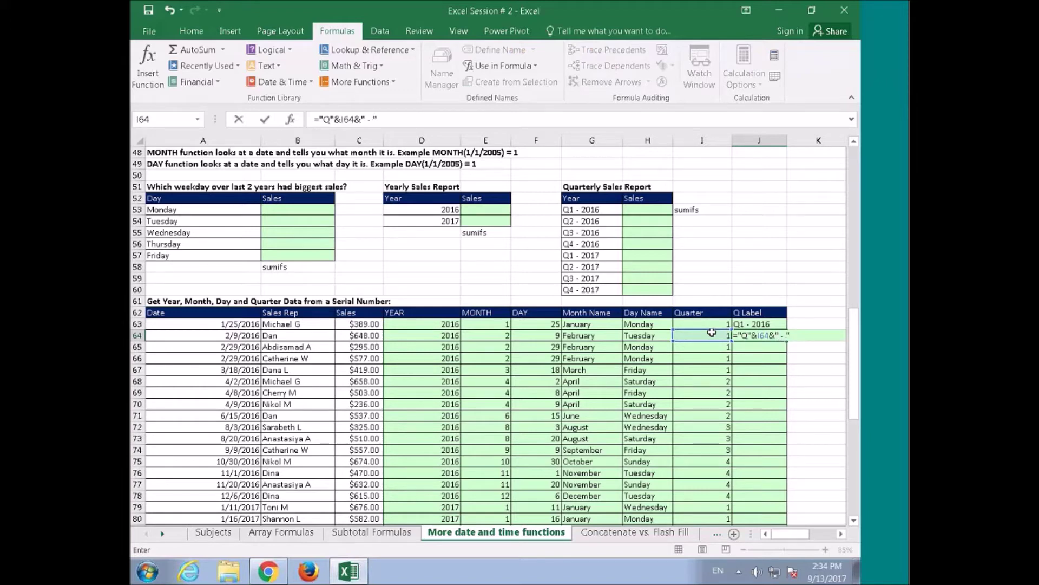
pyautogui.write('&')
pyautogui.click(455, 335)
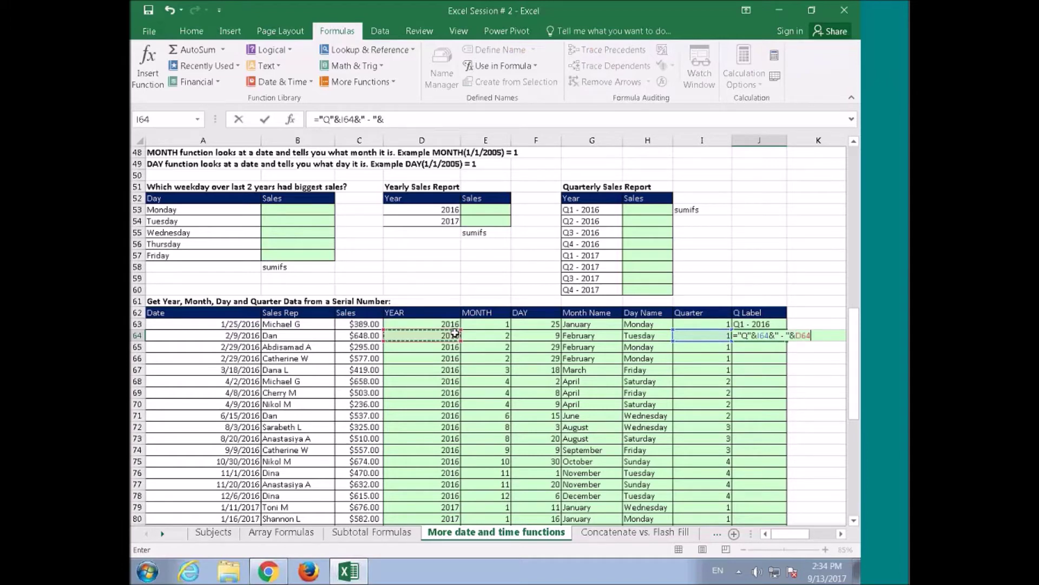
pyautogui.press('Return')
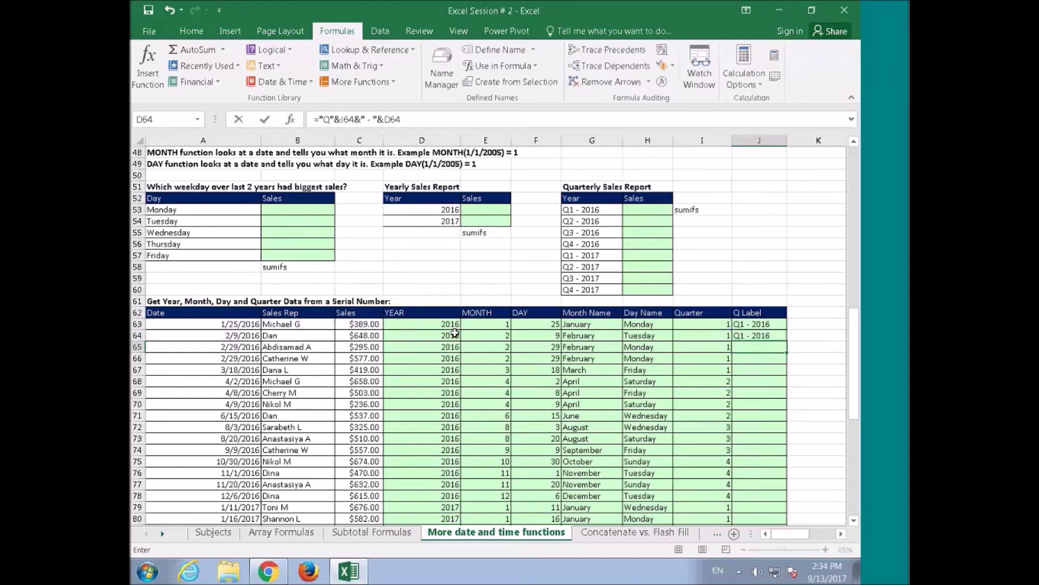
pyautogui.click(758, 335)
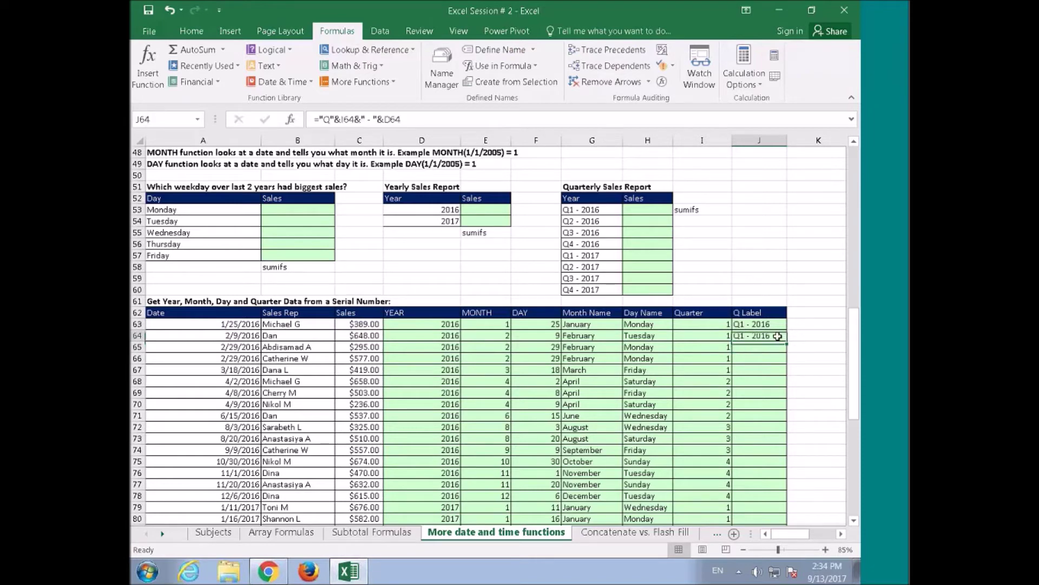
pyautogui.doubleClick(787, 341)
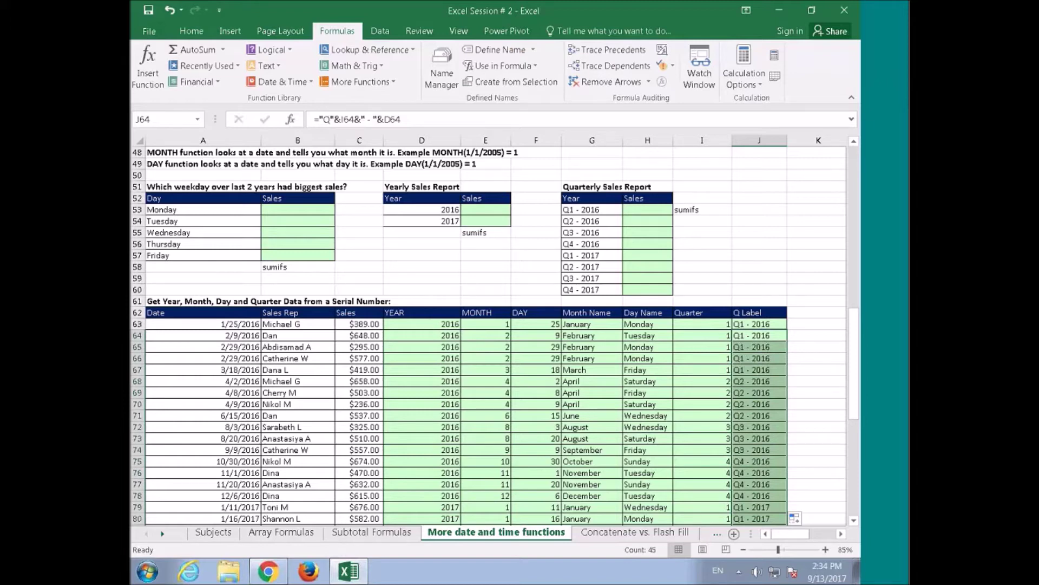
# Step: In H53, enter a SUMIFS over absolute Sales and Q Label ranges for Q1 - 2016, giving 2328
pyautogui.click(634, 208)
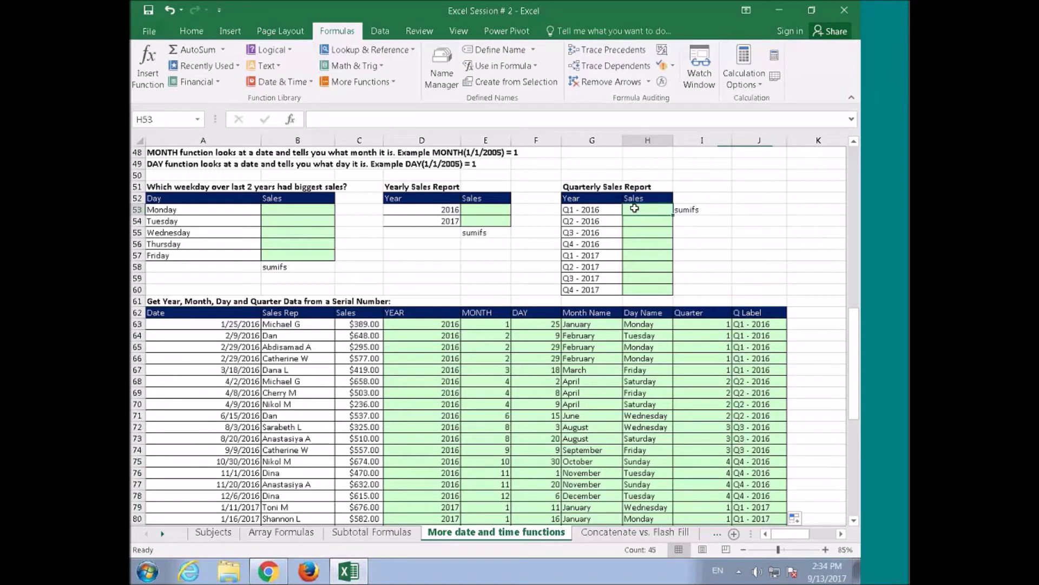
pyautogui.write('=sumifs')
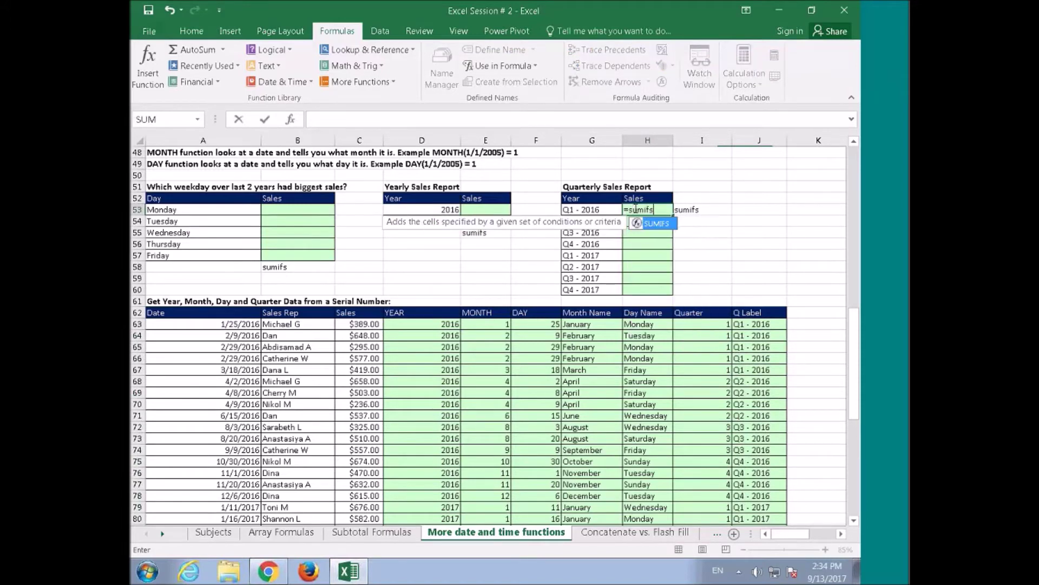
pyautogui.write('(')
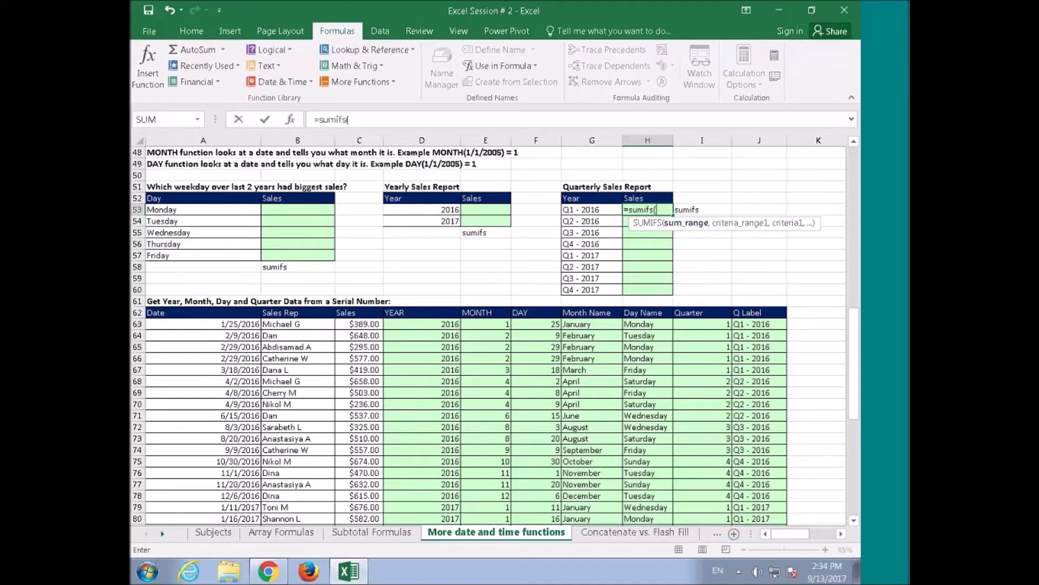
pyautogui.click(359, 324)
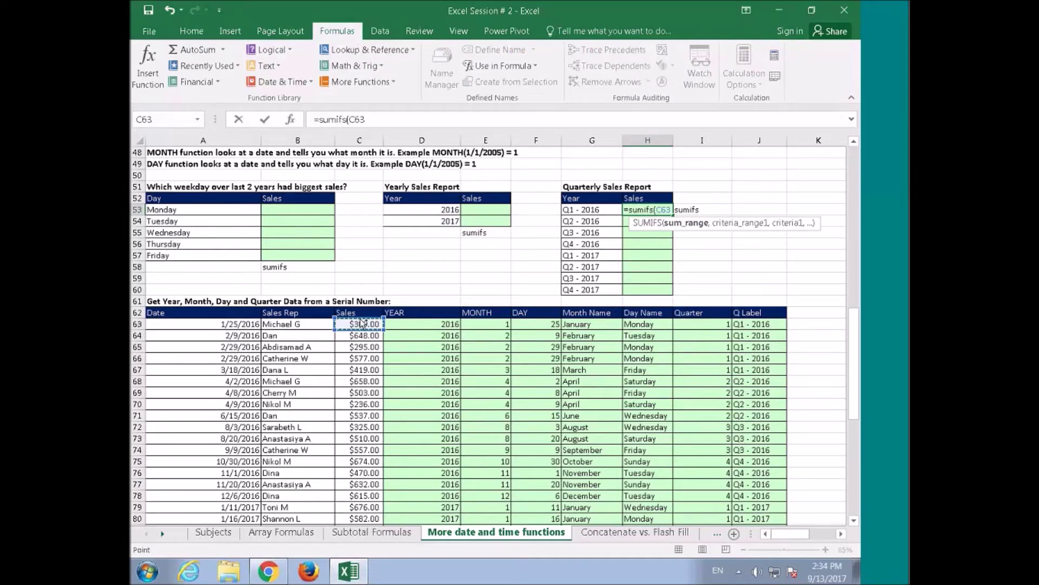
pyautogui.hotkey('ctrl', 'shift', 'Down')
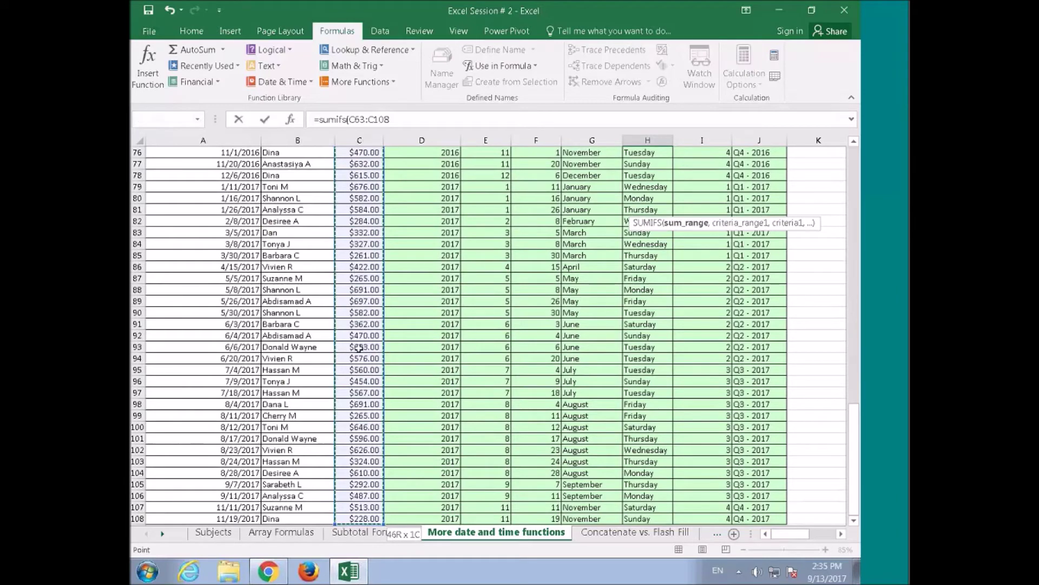
pyautogui.scroll(12, 359, 346)
pyautogui.scroll(1, 359, 346)
pyautogui.press('F4')
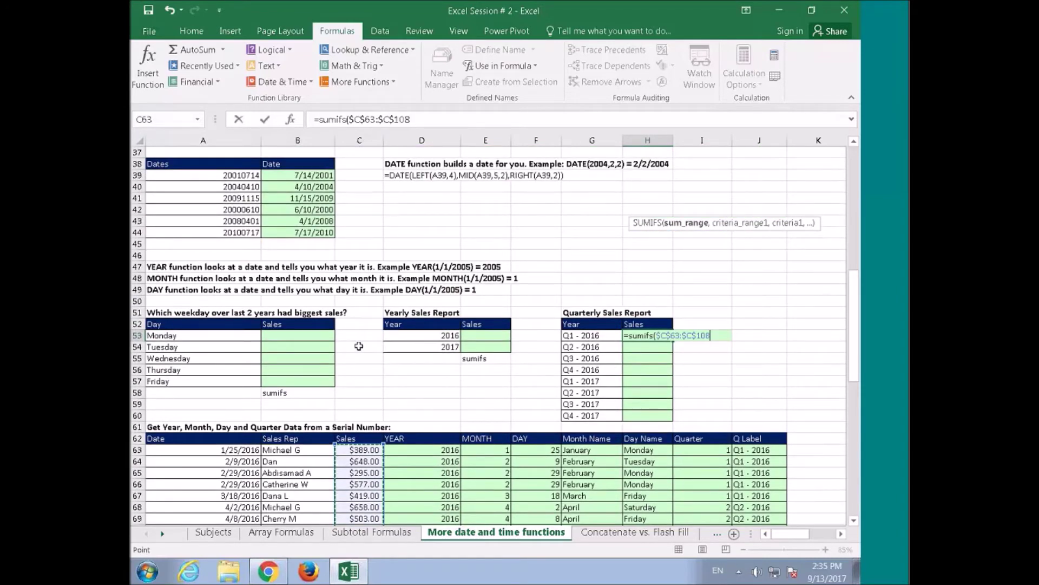
pyautogui.write(',')
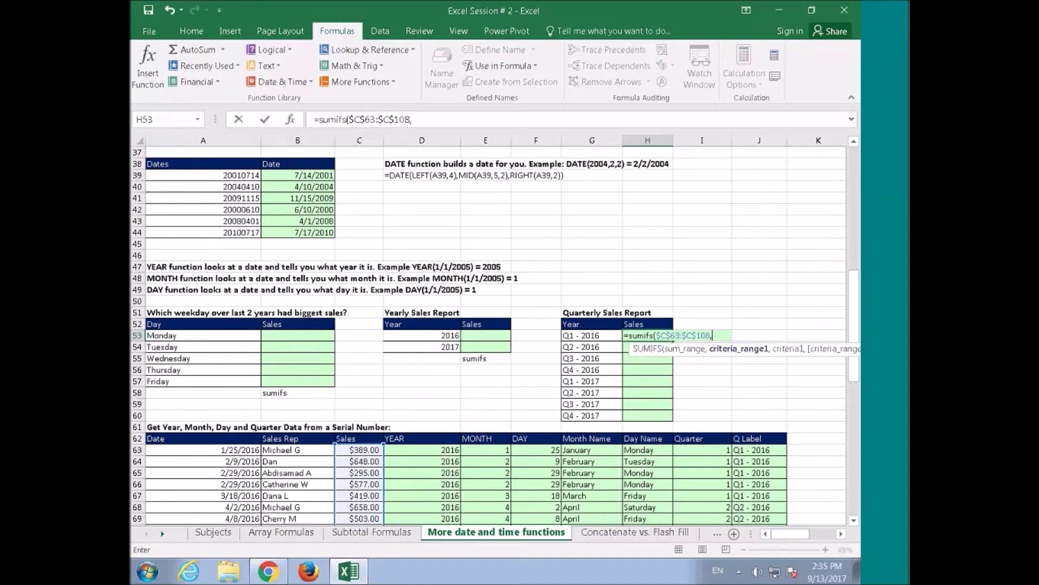
pyautogui.click(750, 450)
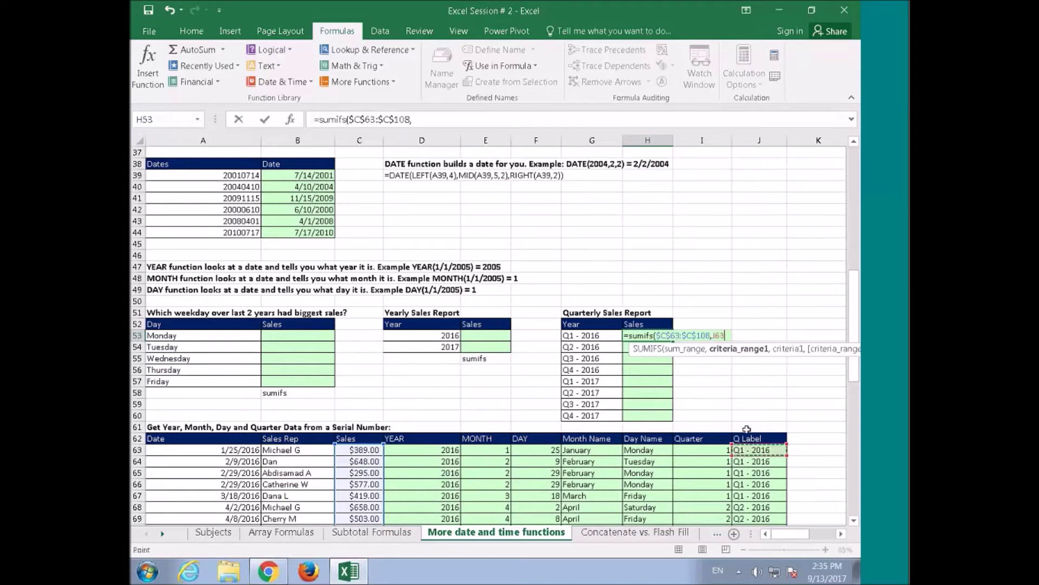
pyautogui.hotkey('ctrl', 'shift', 'Down')
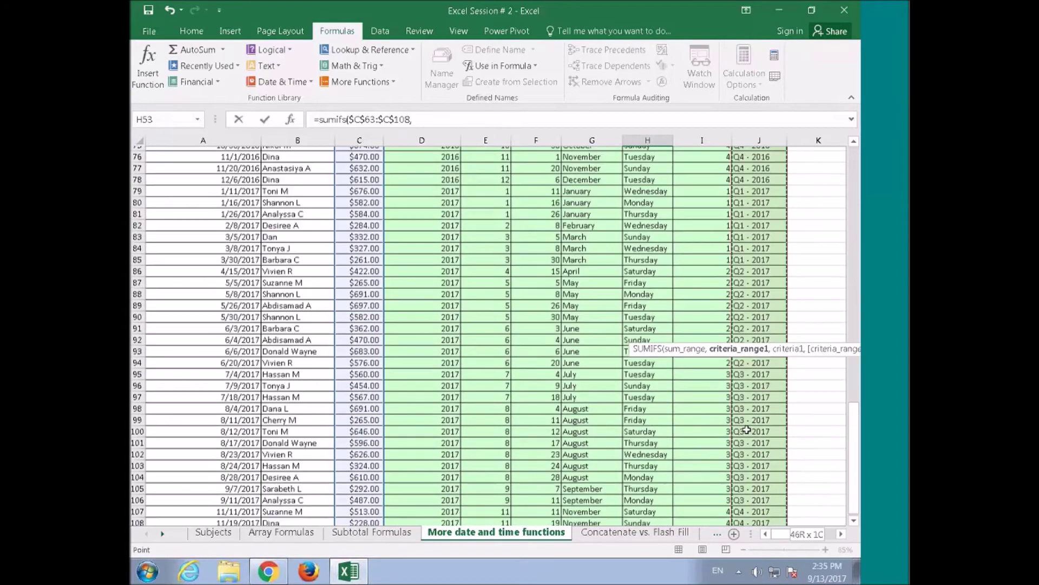
pyautogui.scroll(13, 748, 430)
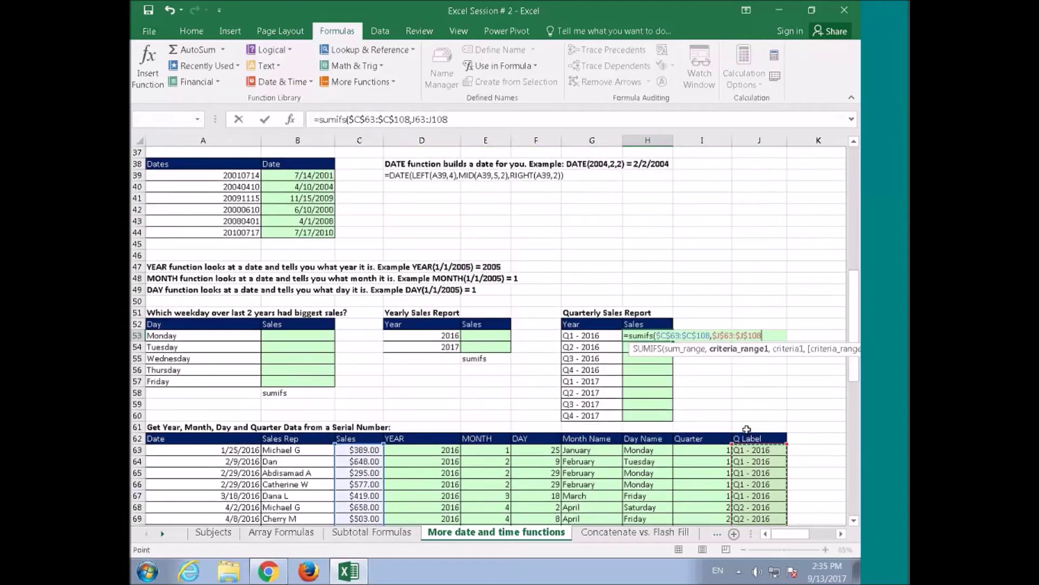
pyautogui.press('F4')
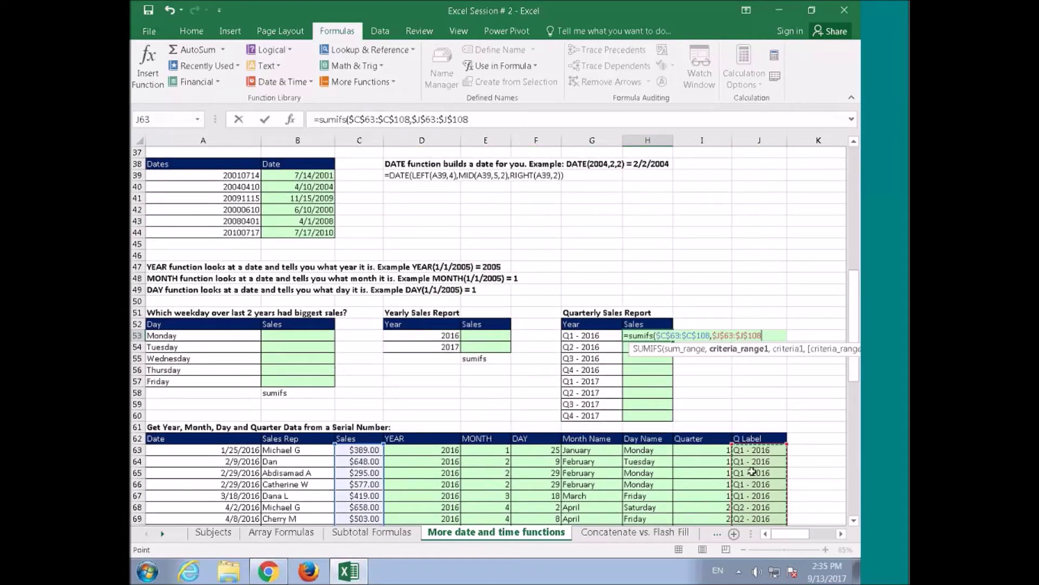
pyautogui.write(',')
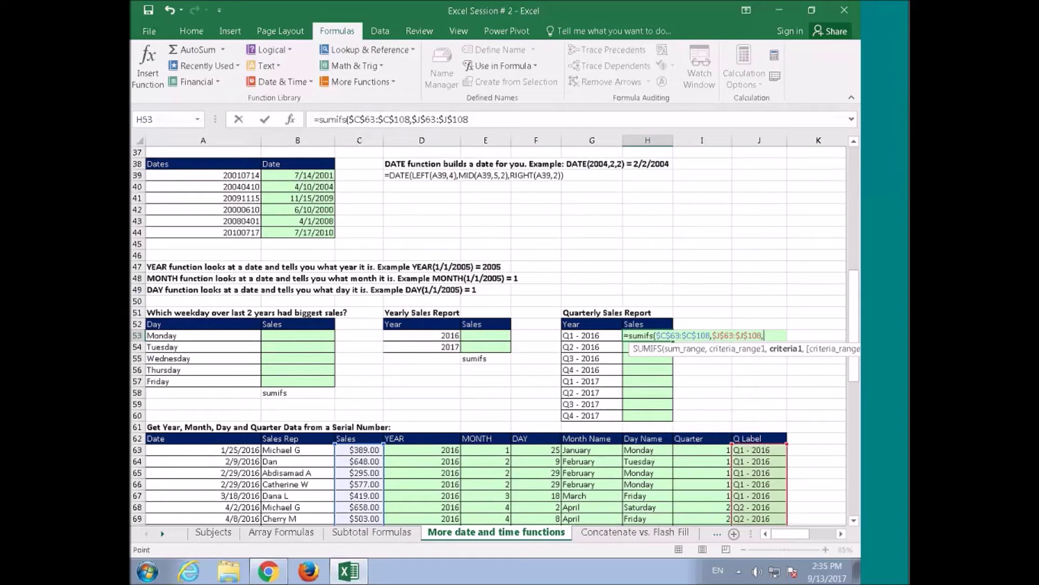
pyautogui.click(590, 336)
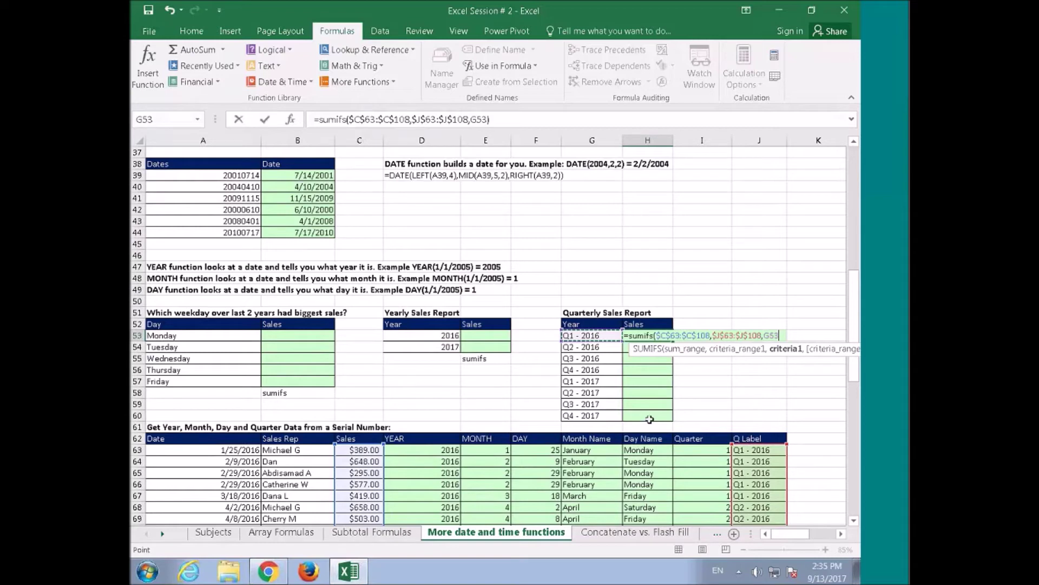
pyautogui.press('Return')
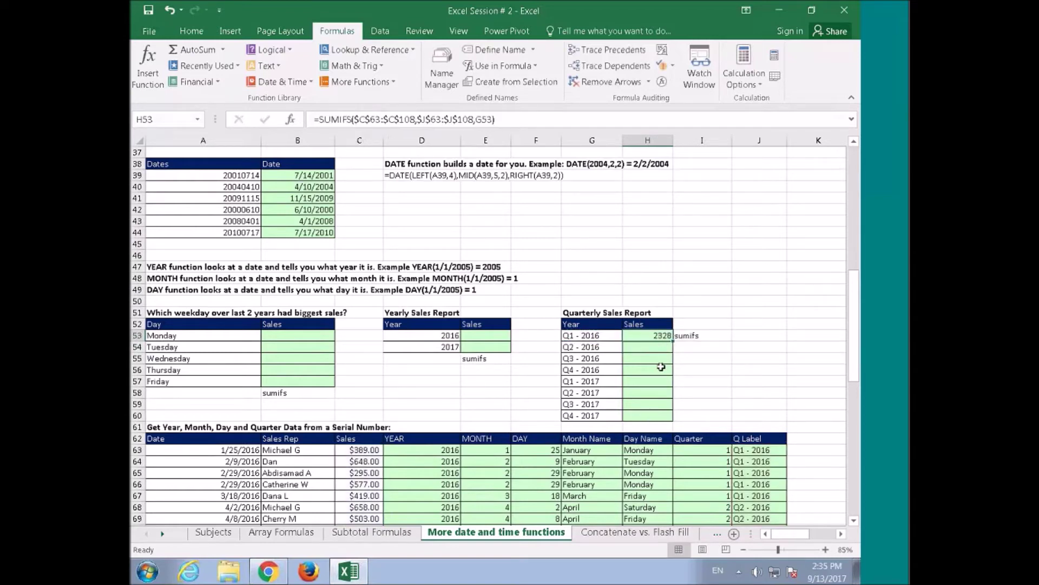
# Step: Copy the quarterly SUMIFS down through Q4 - 2017 and format the totals as currency
pyautogui.scroll(-3, 661, 367)
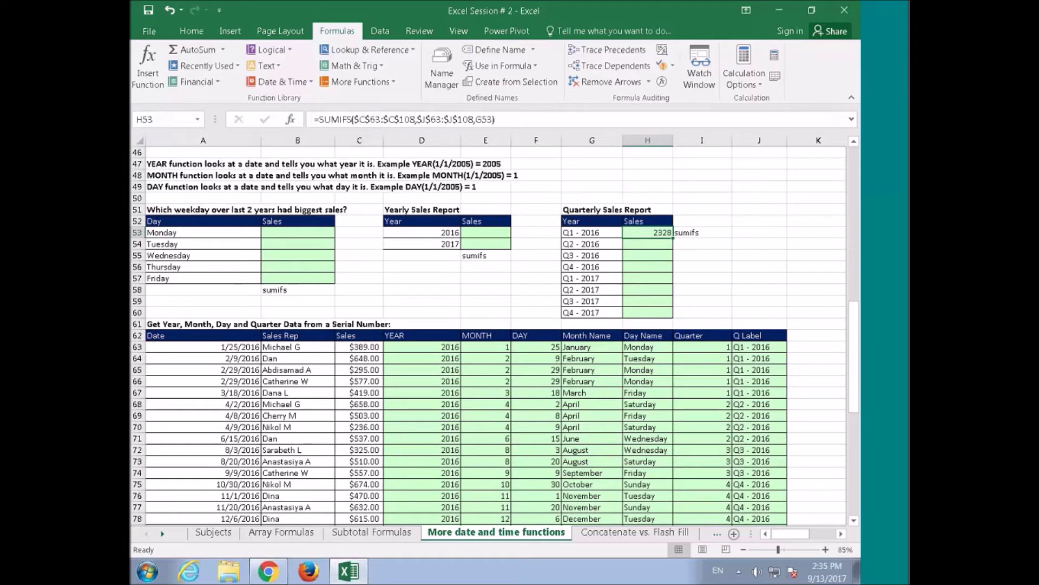
pyautogui.moveTo(366, 393); pyautogui.dragTo(367, 349)
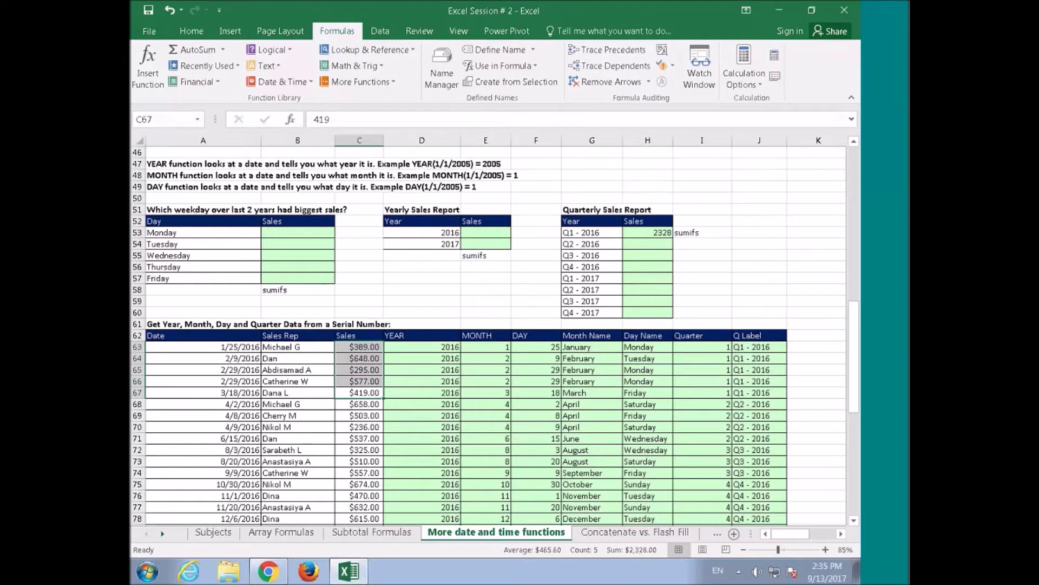
pyautogui.click(655, 232)
pyautogui.moveTo(673, 237)
pyautogui.mouseDown()
pyautogui.moveTo(671, 294)
pyautogui.moveTo(671, 234)
pyautogui.mouseUp()
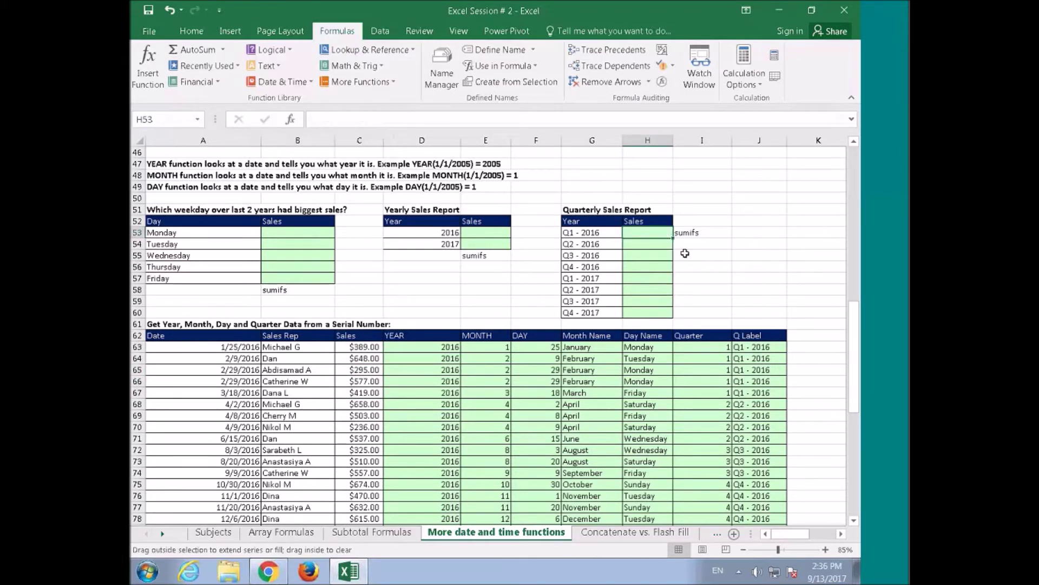
pyautogui.doubleClick(673, 238)
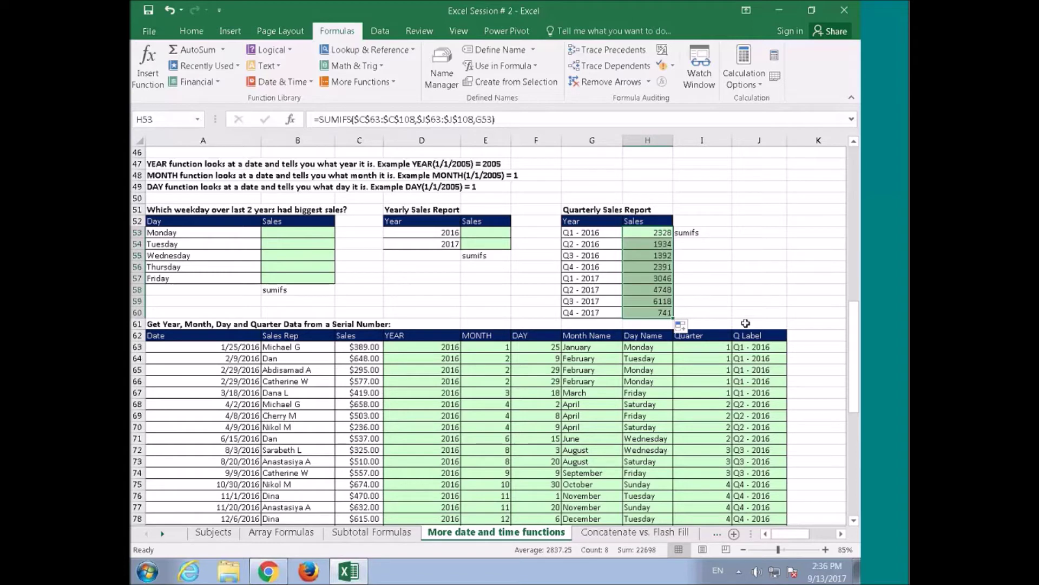
pyautogui.click(366, 533)
pyautogui.click(281, 533)
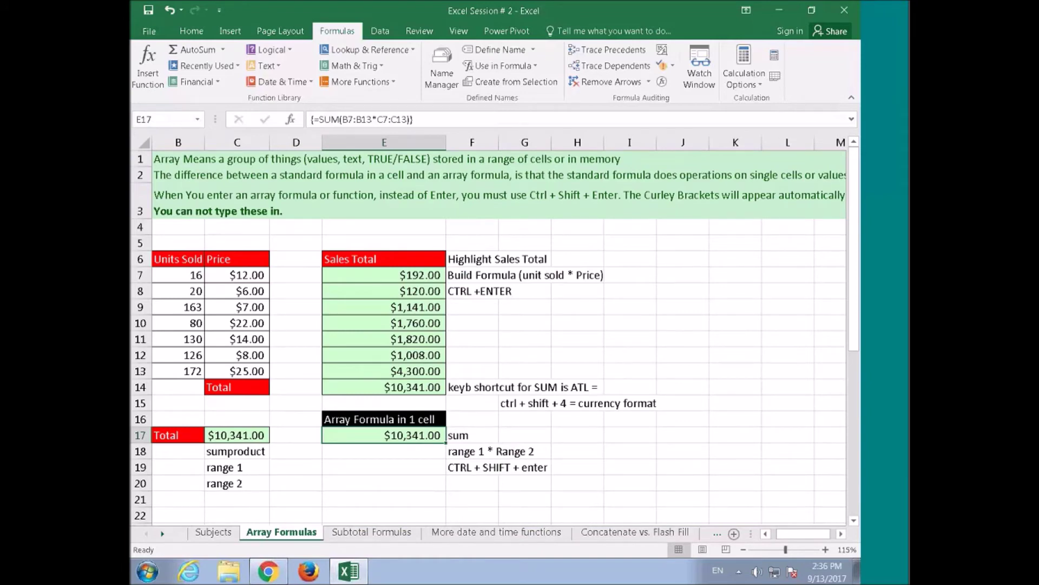
pyautogui.click(484, 533)
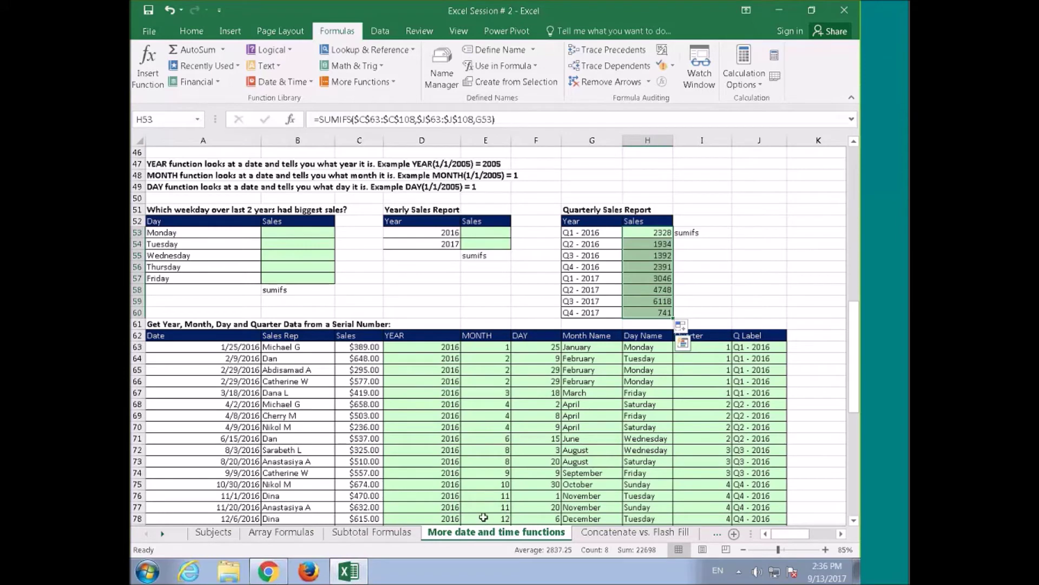
pyautogui.hotkey('ctrl', 'shift', '4')
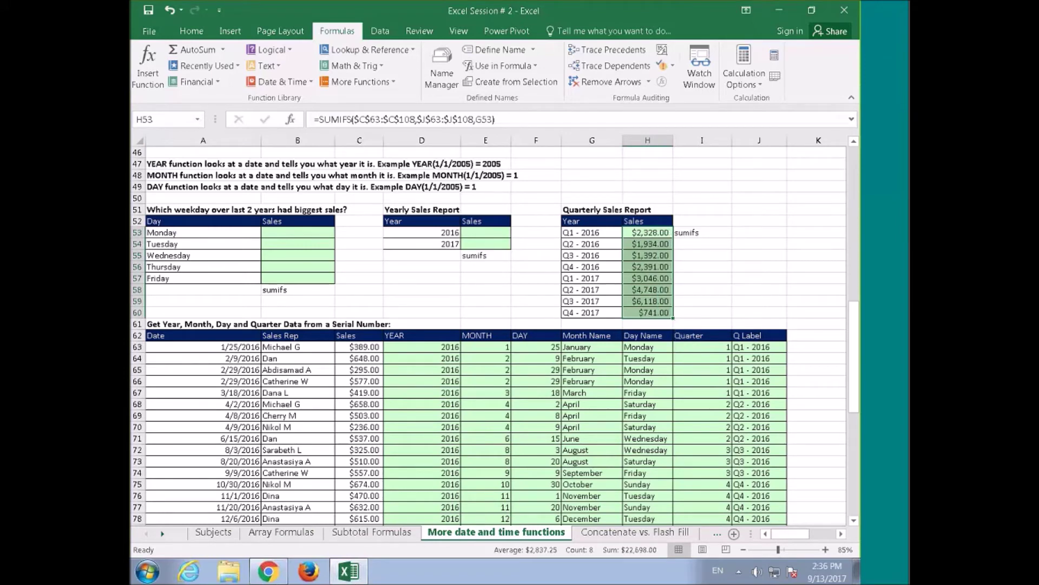
# Step: Enter =SUMIFS($C$63:$C$108,$D$63:$D$108,D53) in E53 for the 2016 total
pyautogui.click(496, 232)
pyautogui.write('=sumi')
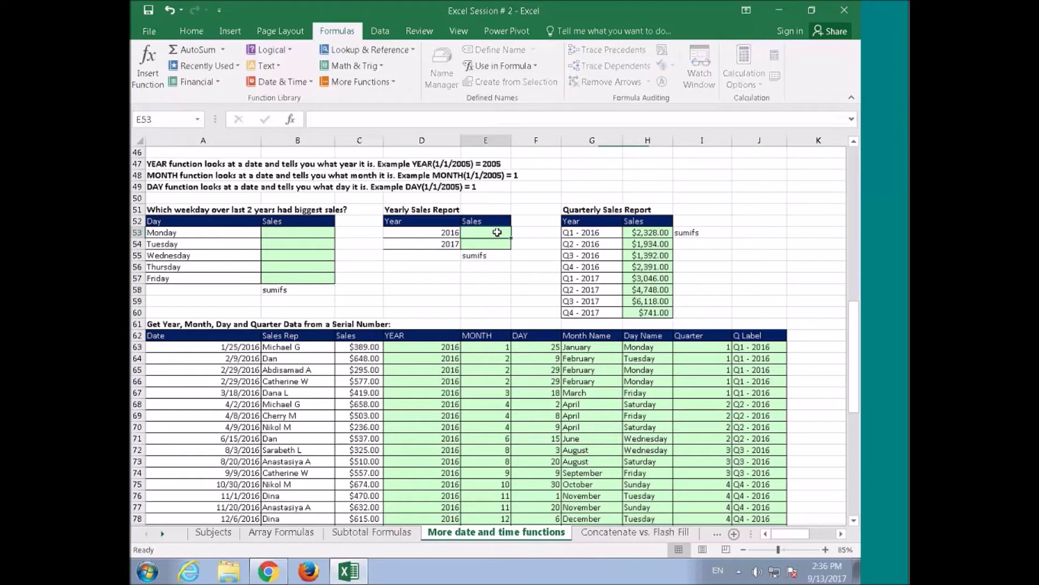
pyautogui.write('fs(')
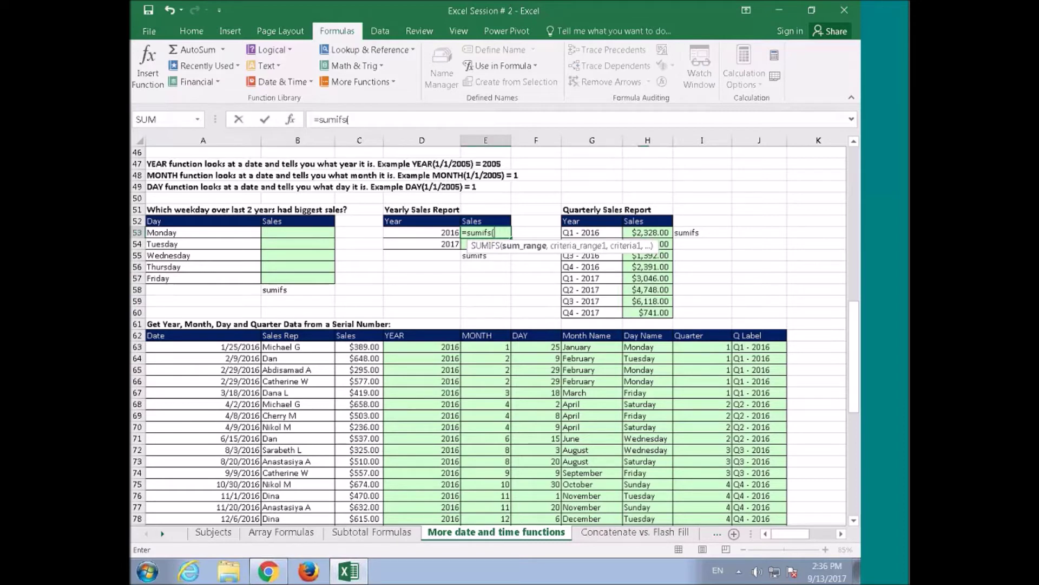
pyautogui.click(358, 347)
pyautogui.click(369, 347)
pyautogui.hotkey('ctrl', 'shift', 'Down')
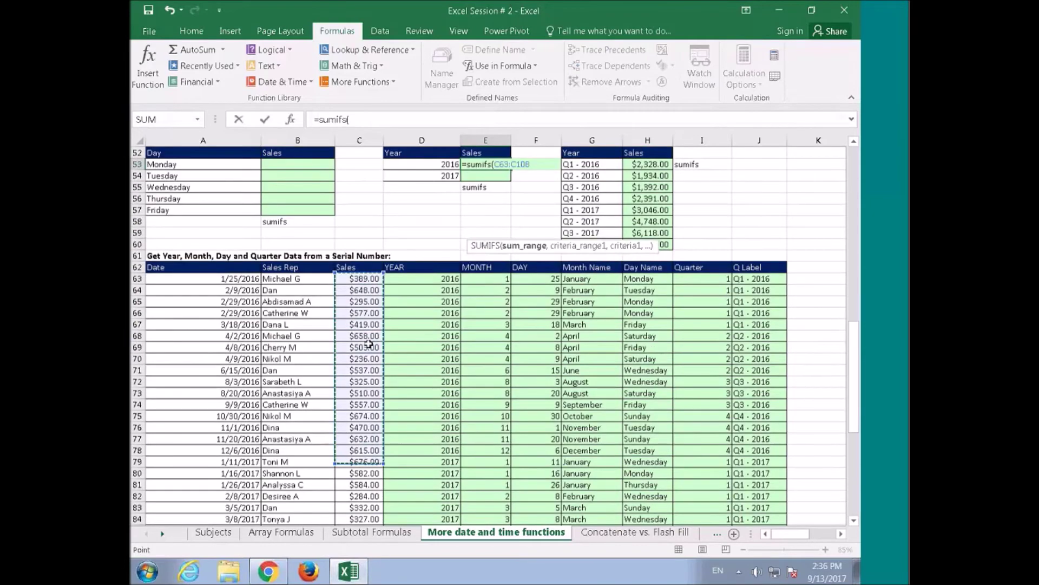
pyautogui.press('F4')
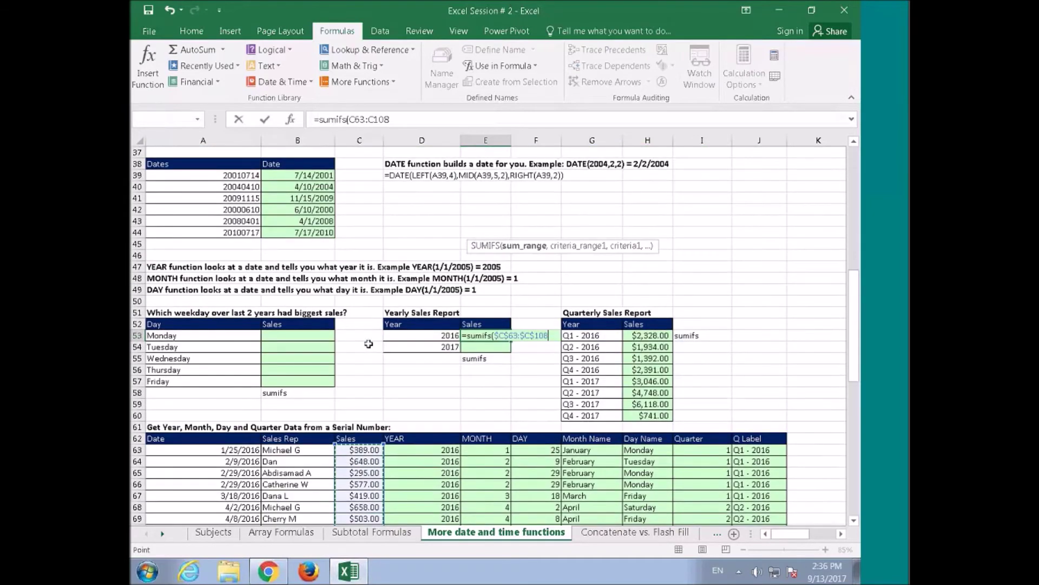
pyautogui.write(',')
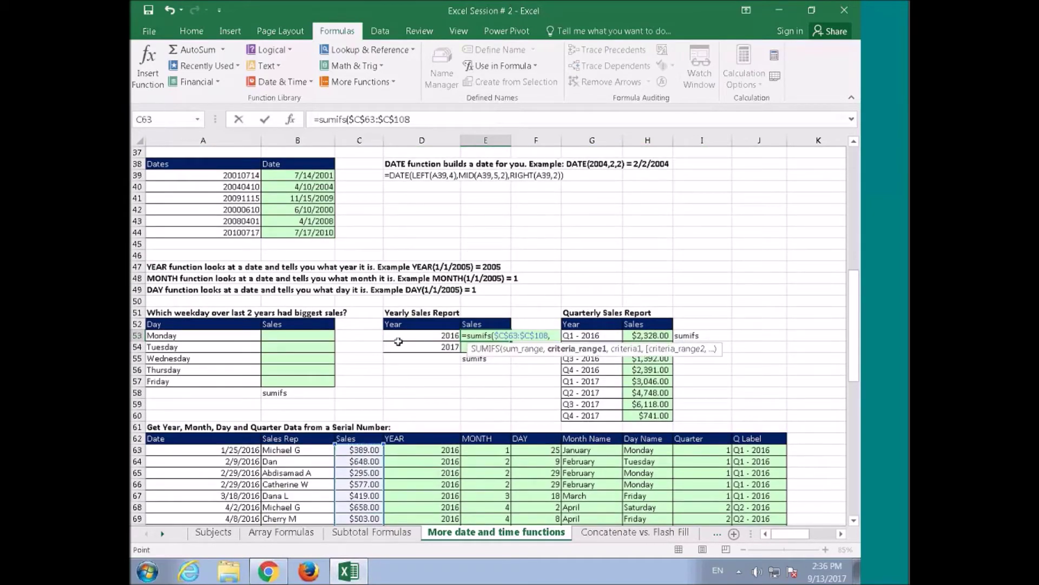
pyautogui.click(421, 449)
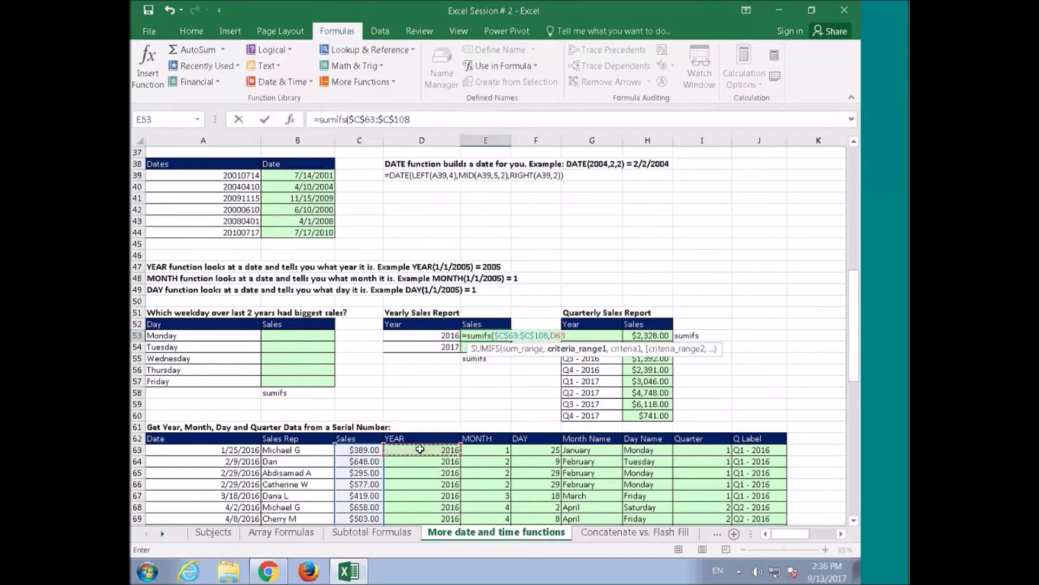
pyautogui.hotkey('ctrl', 'shift', 'Down')
pyautogui.press('F4')
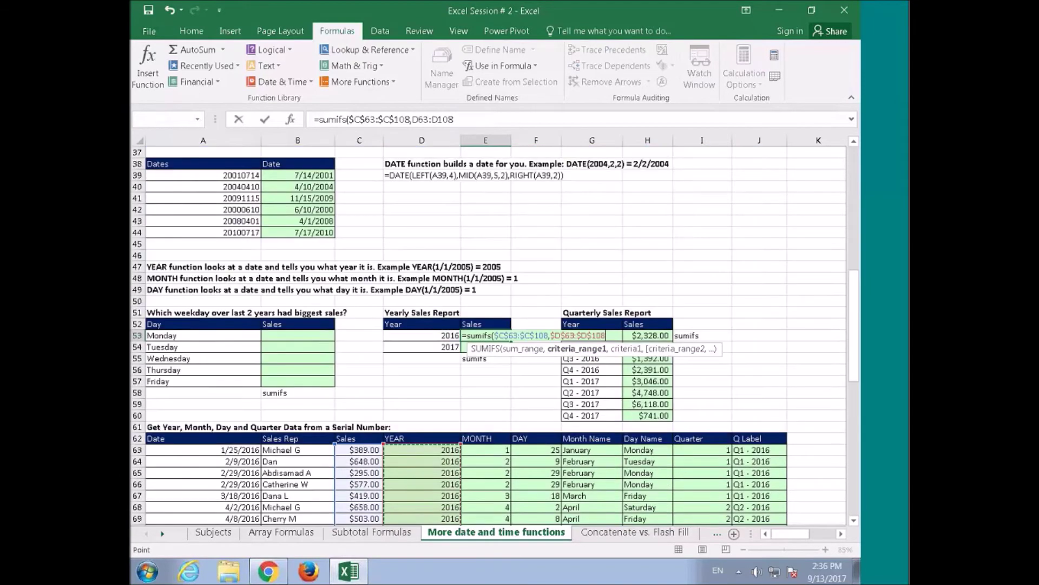
pyautogui.write(',')
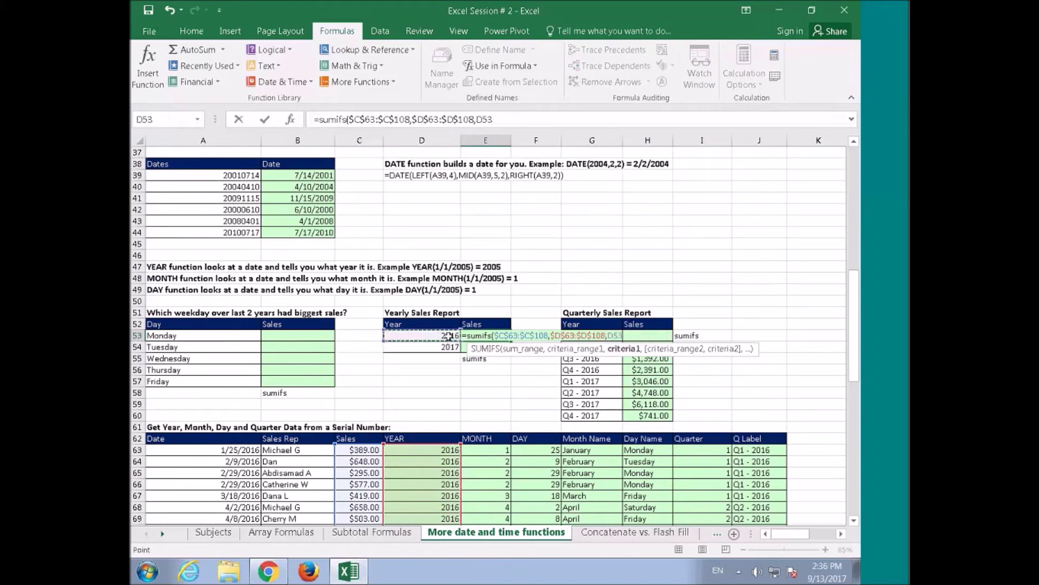
pyautogui.press('Return')
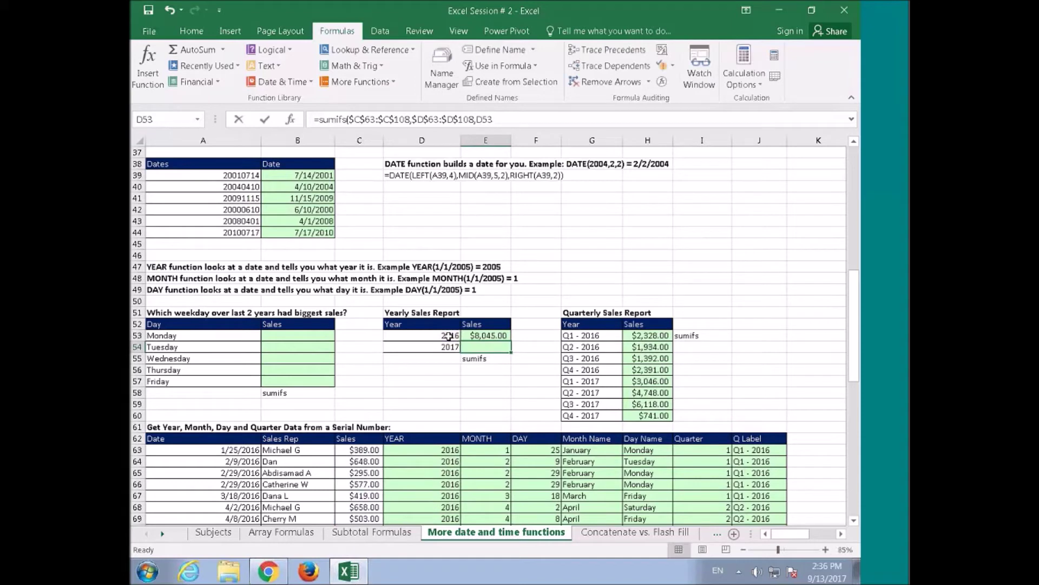
# Step: Copy the yearly formula down to 2017, giving $8,045.00 and $14,653.00
pyautogui.click(495, 337)
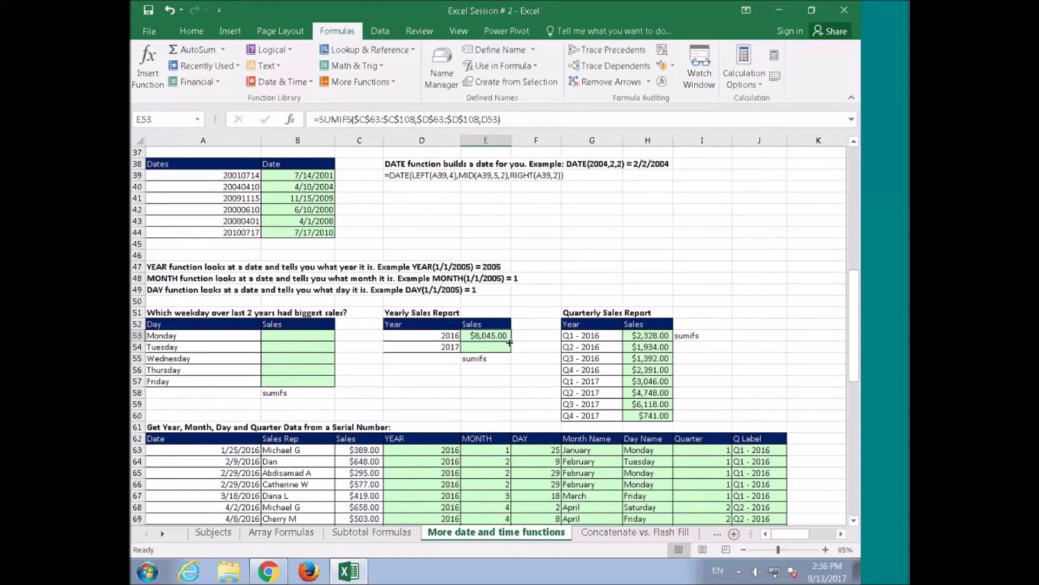
pyautogui.doubleClick(510, 343)
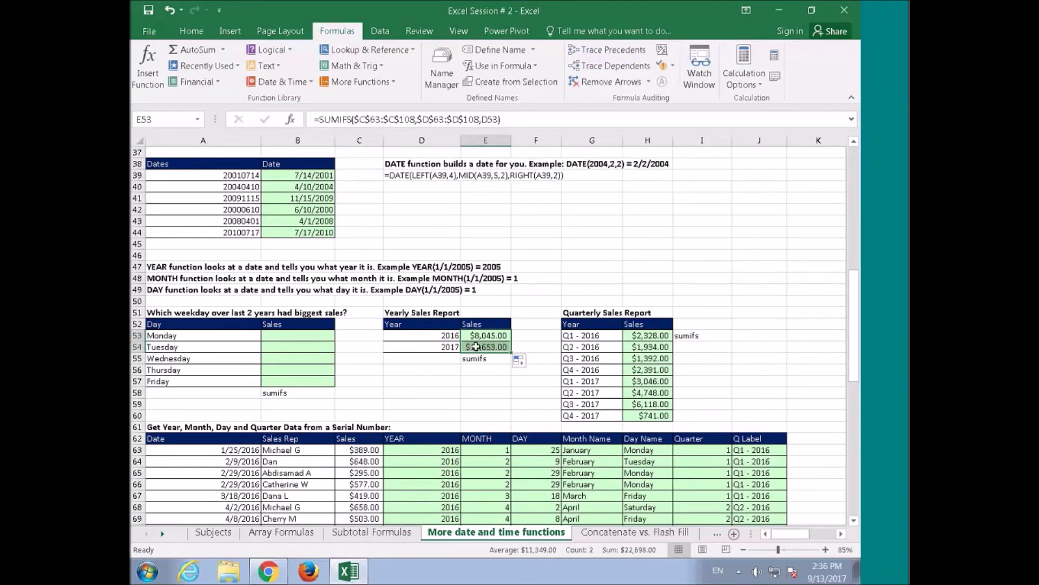
pyautogui.click(320, 336)
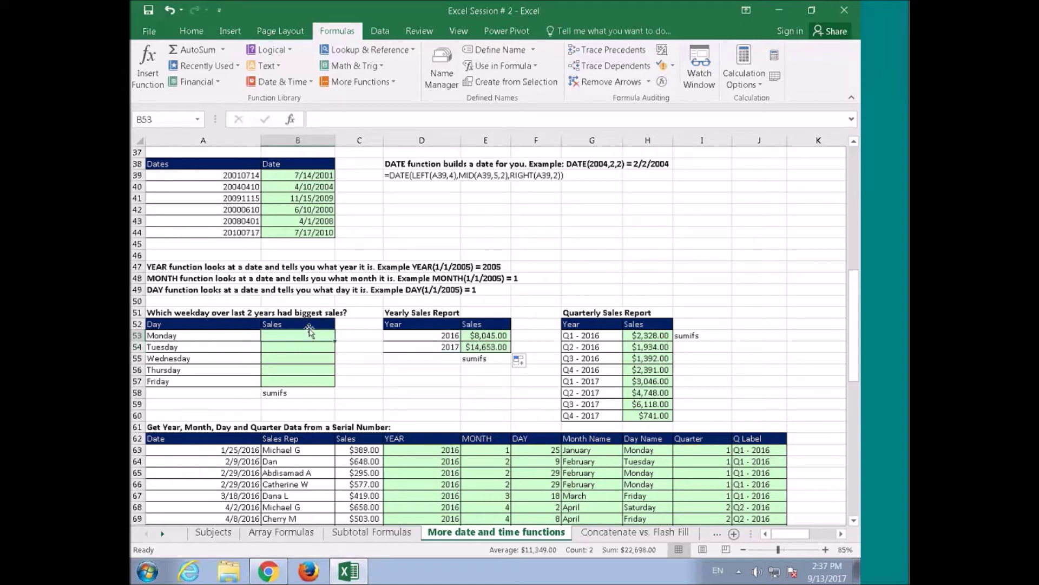
# Step: Enter a SUMIFS in B53 summing the absolute Sales range by Day Name for Monday
pyautogui.write('=')
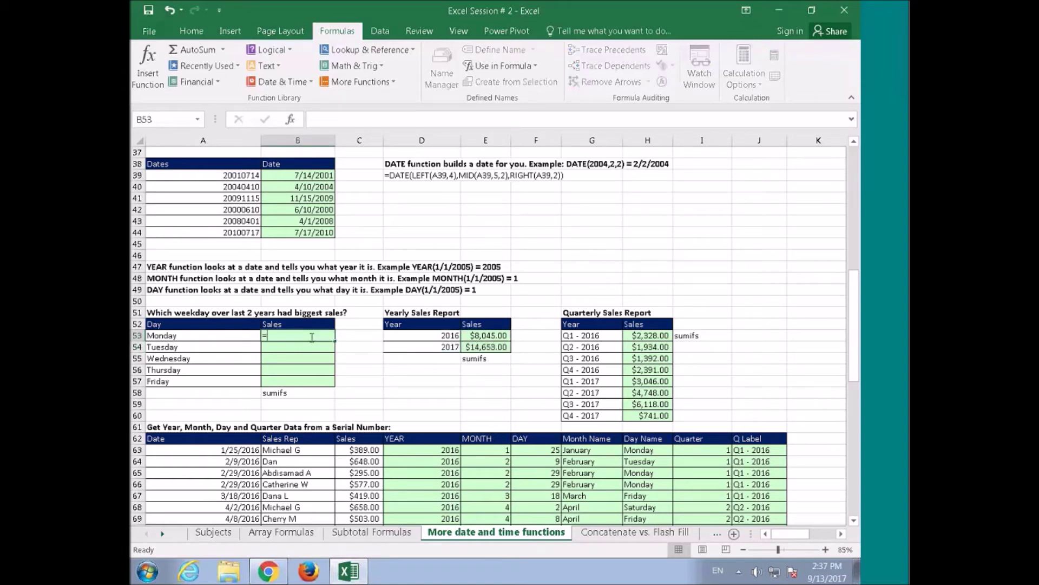
pyautogui.write('sum')
pyautogui.press('Down')
pyautogui.press('Down')
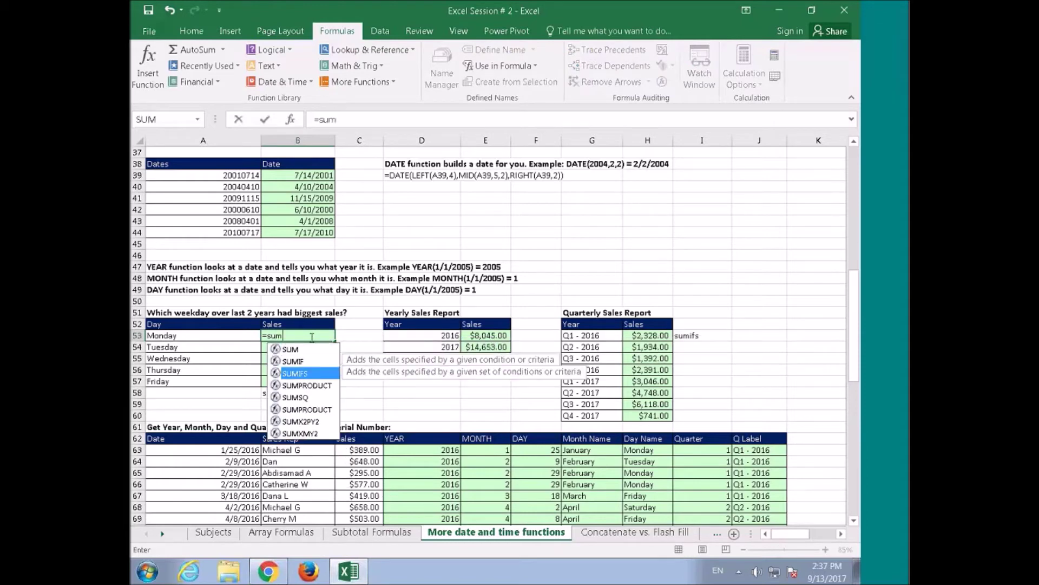
pyautogui.press('Tab')
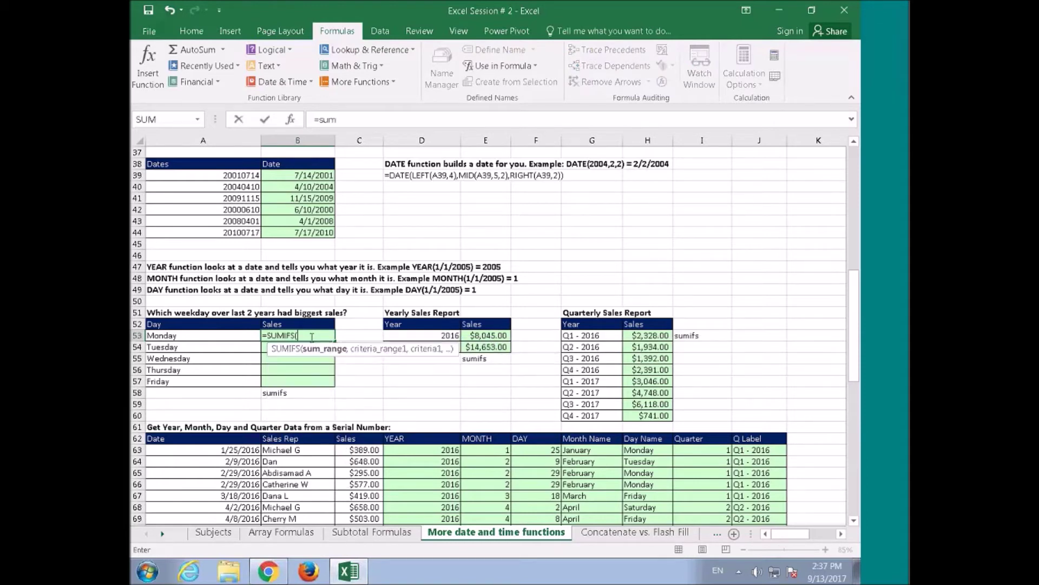
pyautogui.click(365, 451)
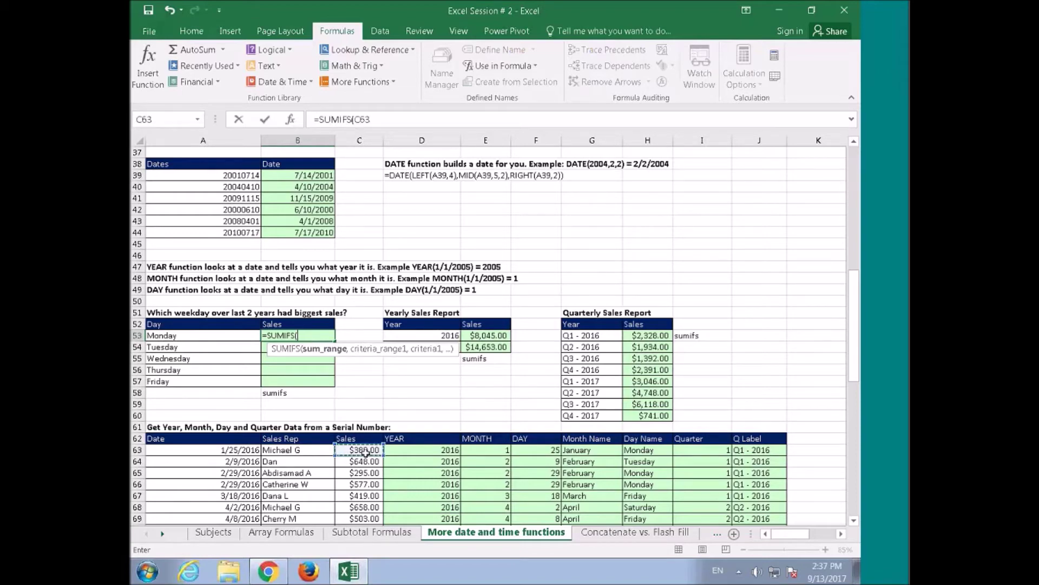
pyautogui.hotkey('ctrl', 'shift', 'Down')
pyautogui.press('F4')
pyautogui.scroll(13, 365, 453)
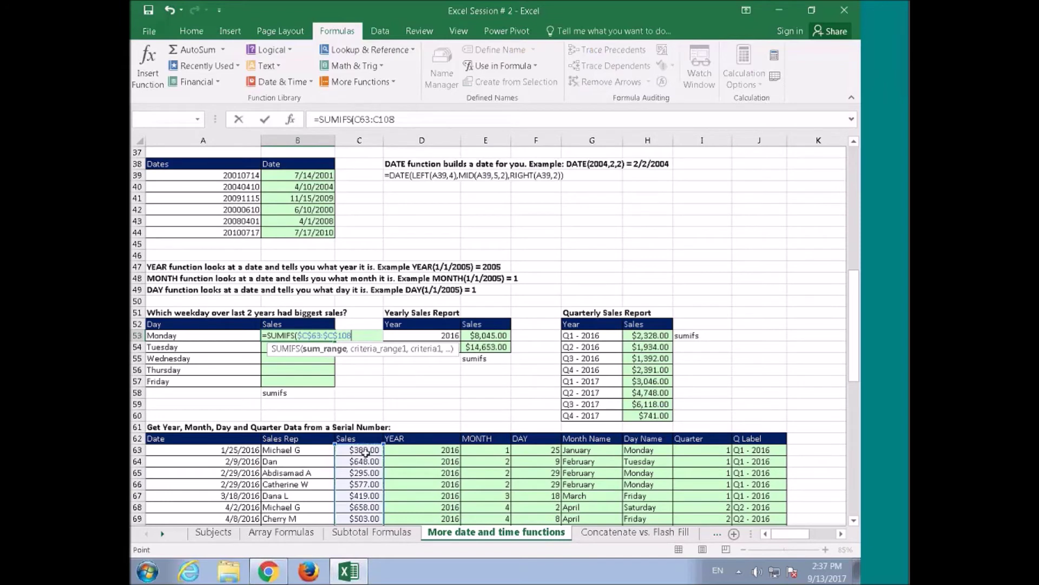
pyautogui.write(',')
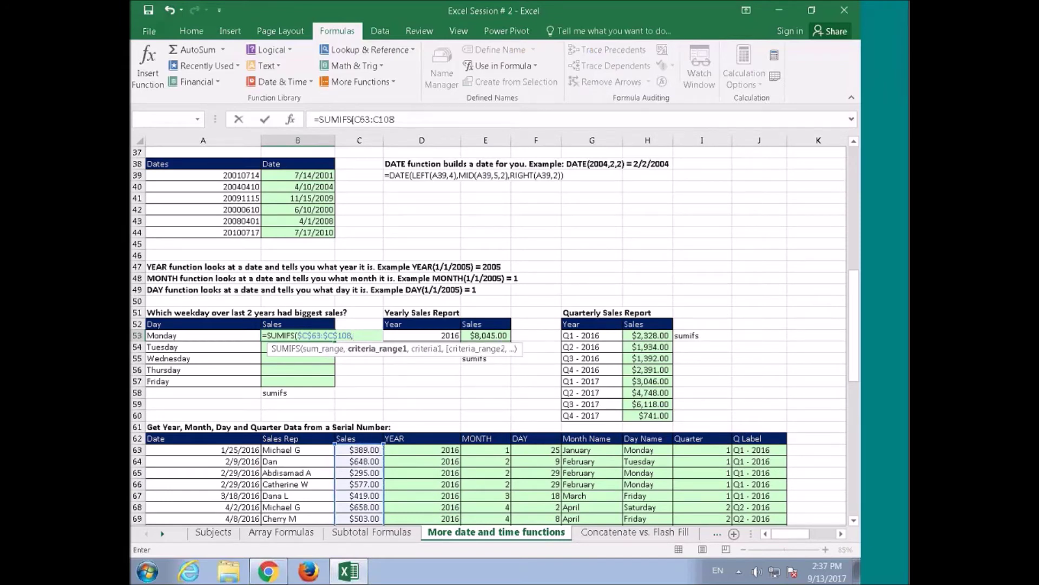
pyautogui.click(640, 450)
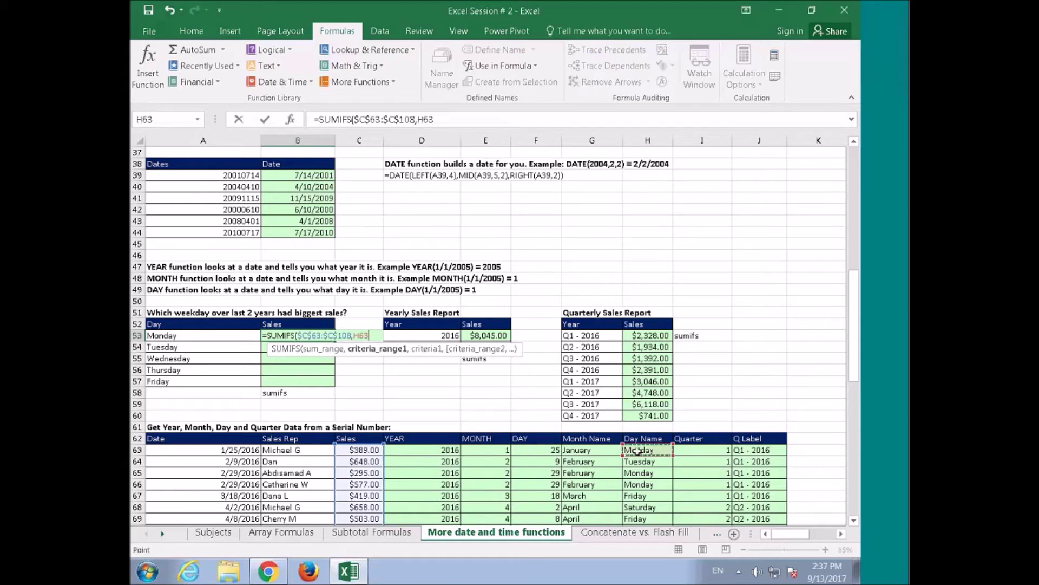
pyautogui.hotkey('ctrl', 'shift', 'Down')
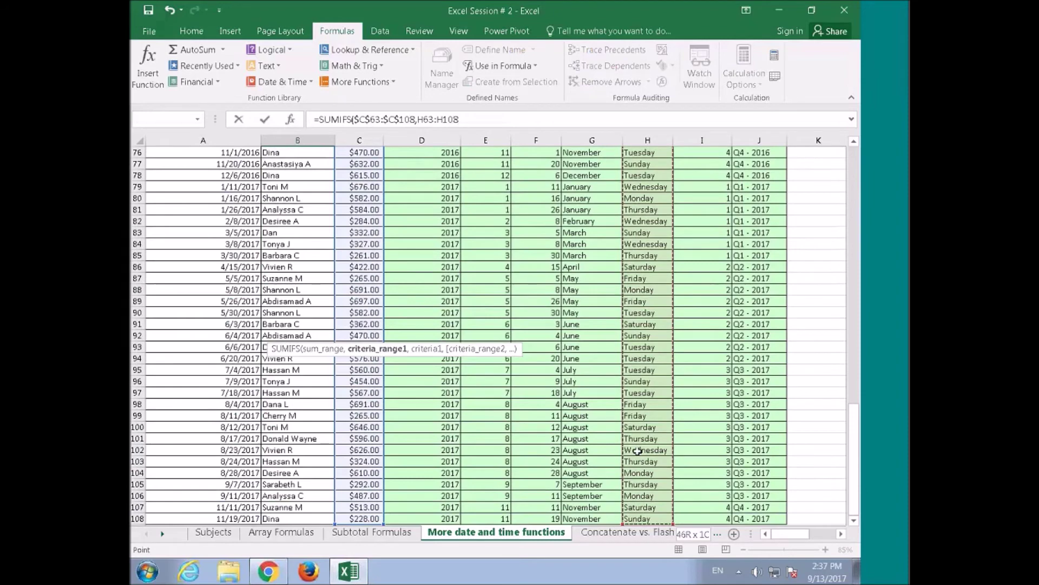
pyautogui.press('F4')
pyautogui.write(',')
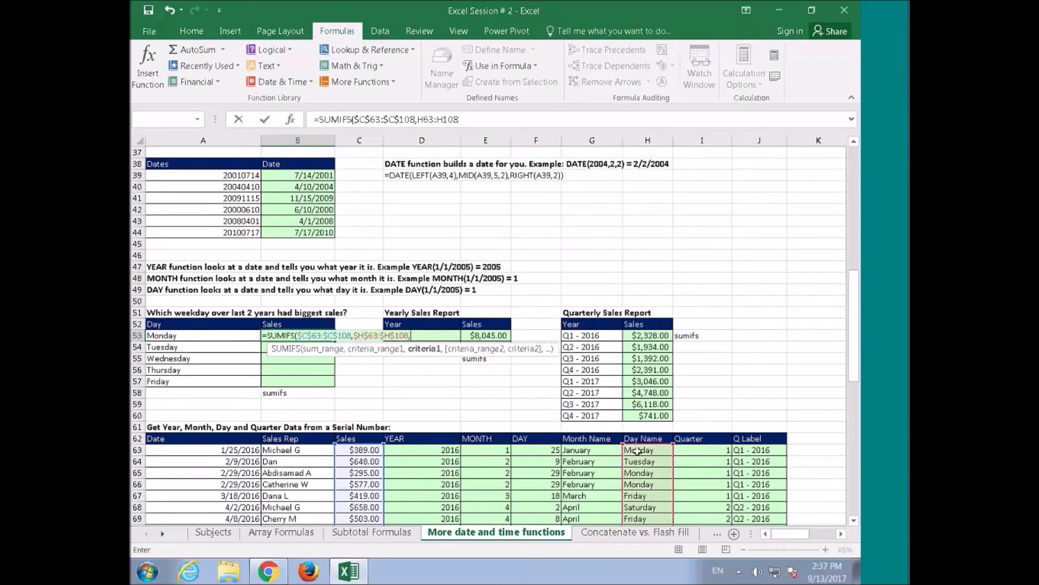
pyautogui.click(209, 336)
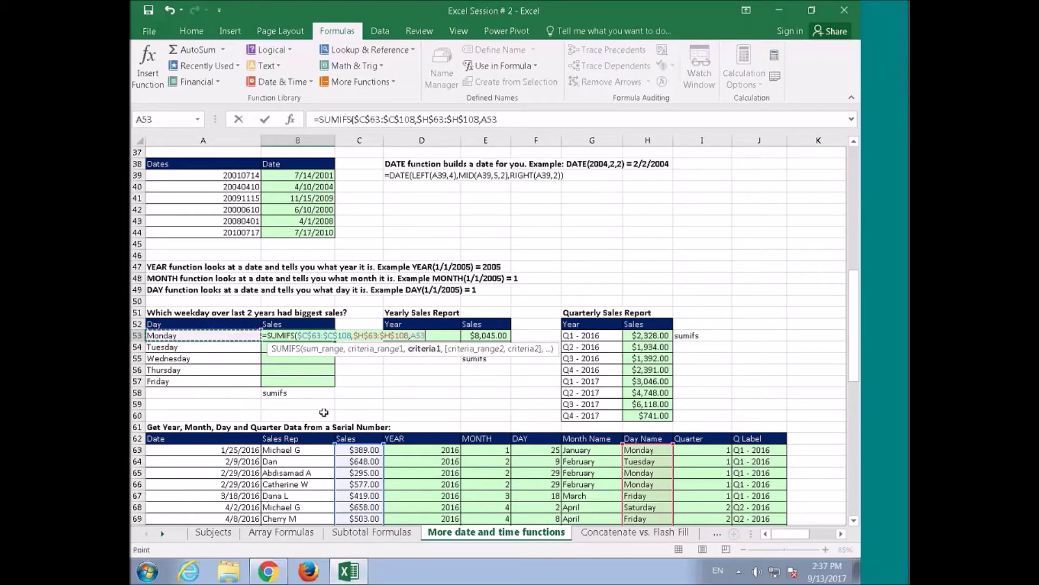
pyautogui.press('Return')
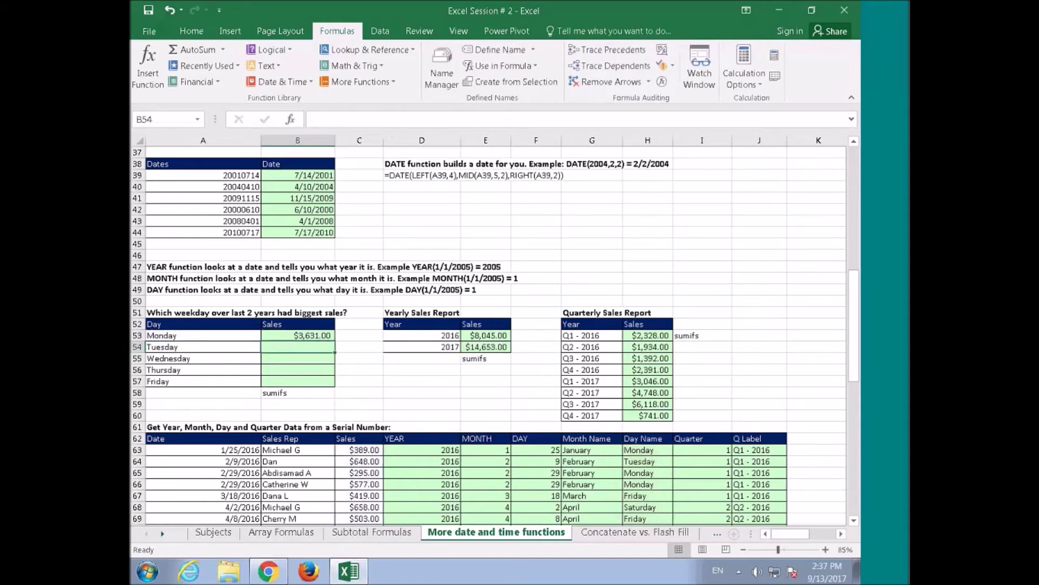
# Step: Copy the weekday formula down to Friday: Monday $3,631.00 through Friday $3,397.00
pyautogui.click(320, 336)
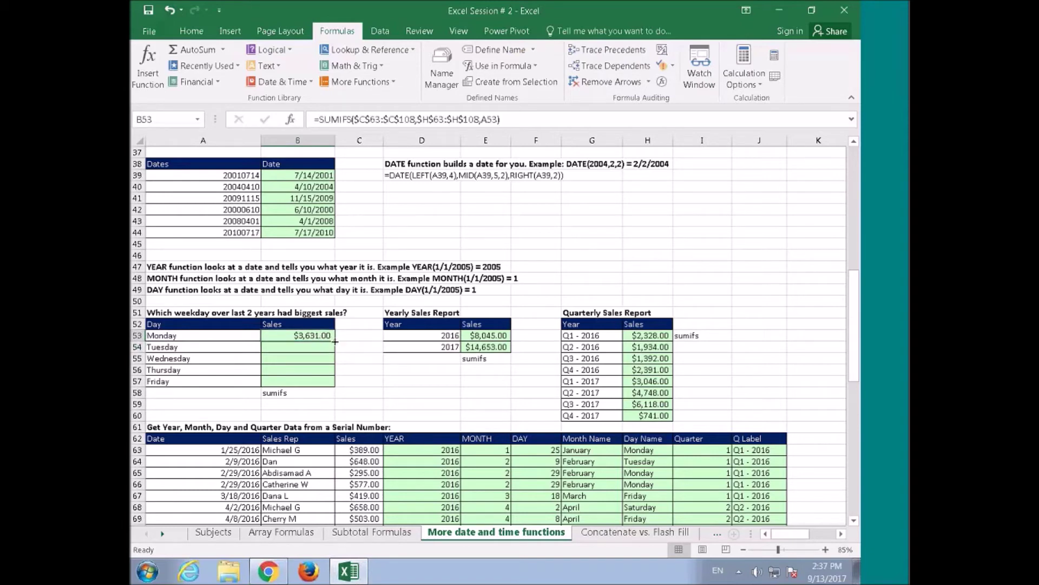
pyautogui.doubleClick(335, 341)
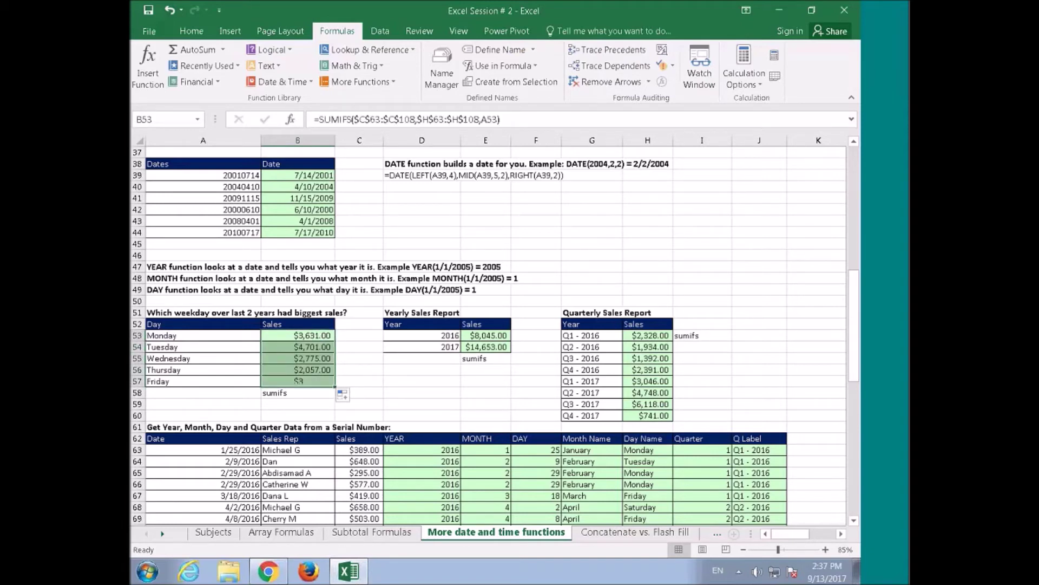
pyautogui.moveTo(309, 337); pyautogui.dragTo(309, 346)
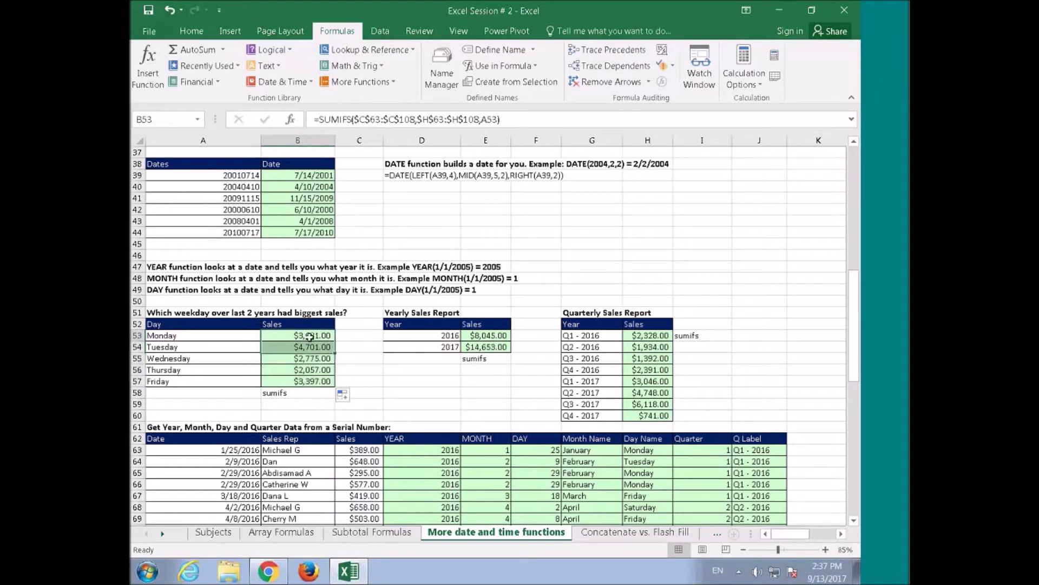
pyautogui.click(309, 337)
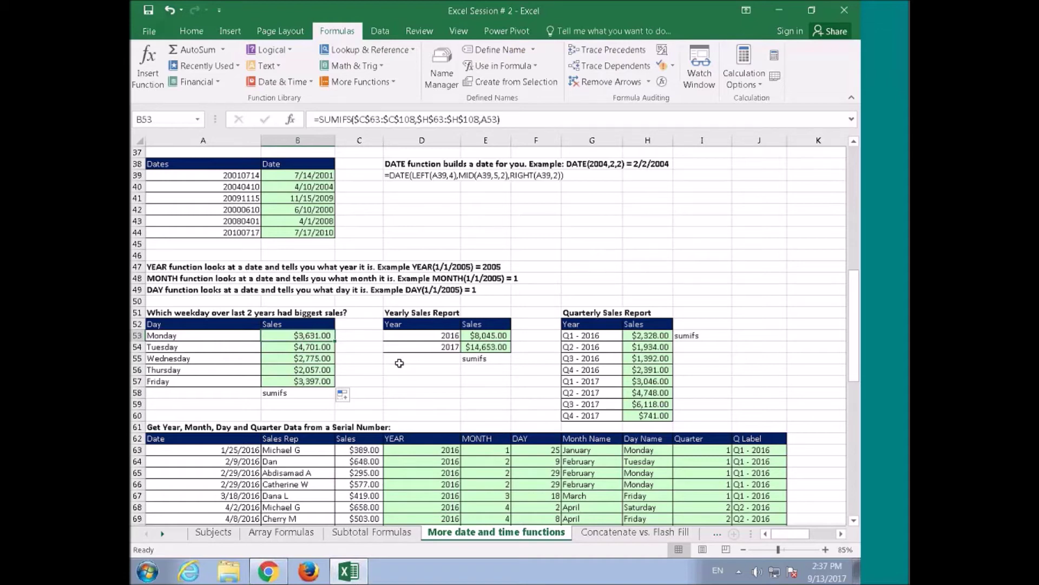
pyautogui.scroll(-6, 498, 414)
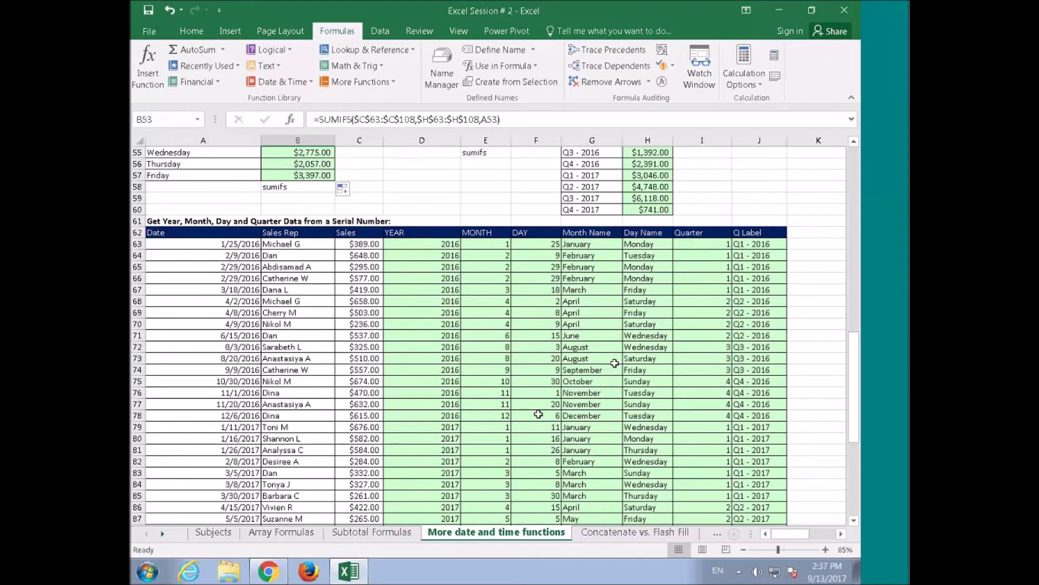
pyautogui.scroll(7, 615, 363)
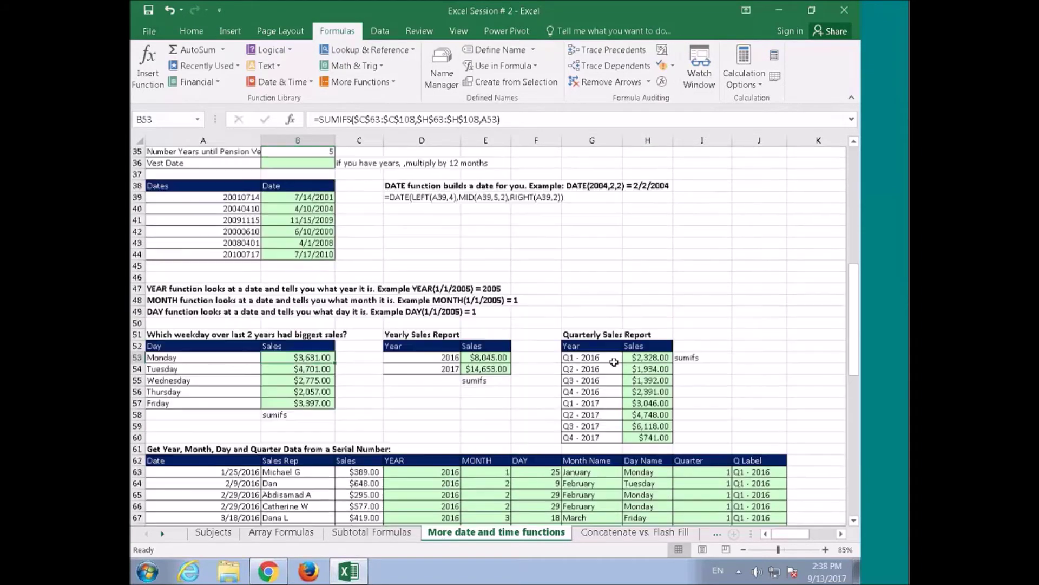
pyautogui.scroll(1, 615, 362)
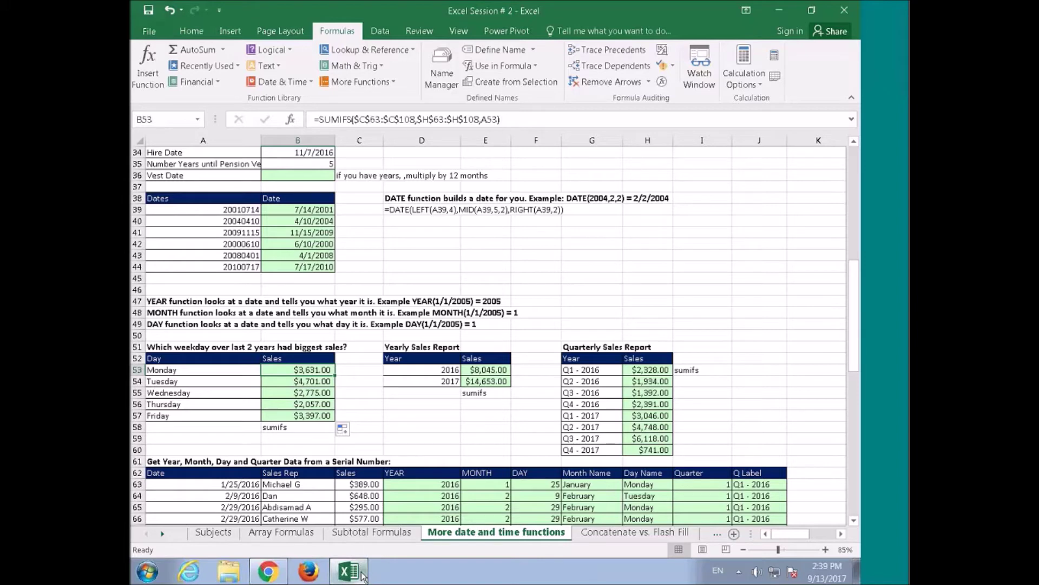
# Step: On the Subtotal Formulas sheet, use Data > Subtotal > Remove All to drop the SalesRep subtotals
pyautogui.moveTo(350, 571)
pyautogui.click(392, 552)
pyautogui.click(361, 537)
pyautogui.click(366, 256)
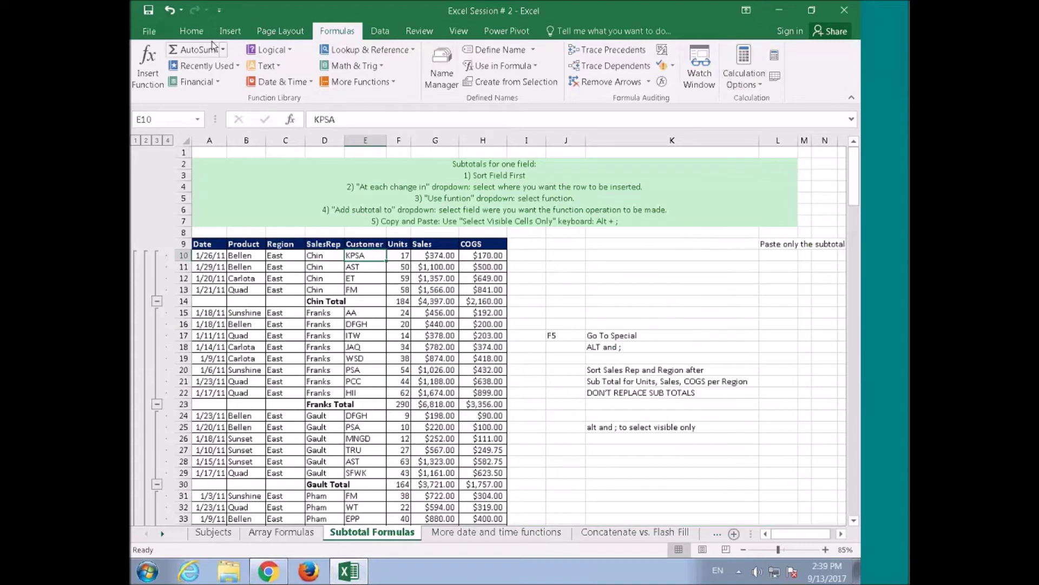
pyautogui.click(193, 32)
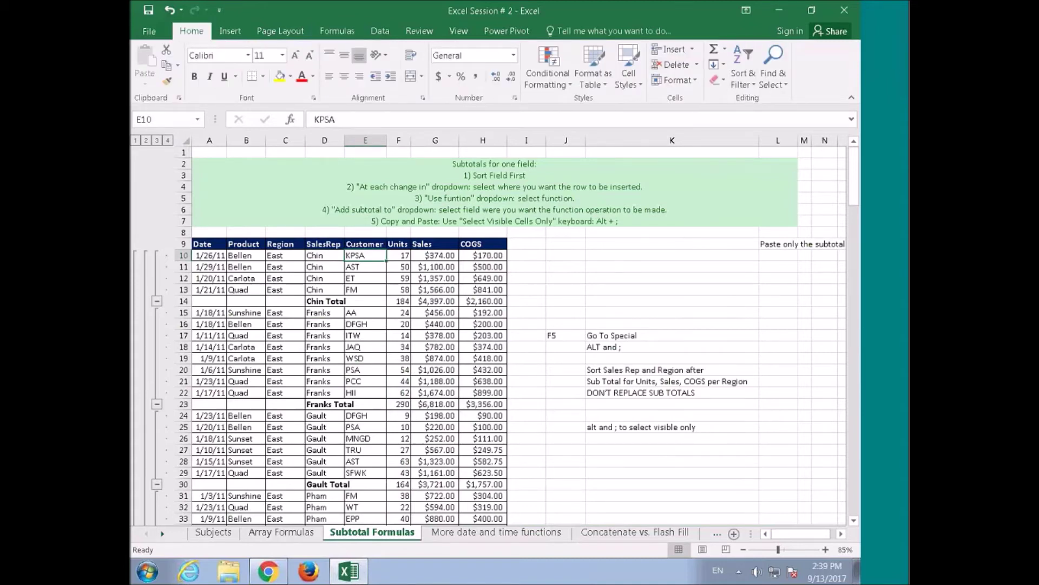
pyautogui.click(380, 31)
pyautogui.click(717, 79)
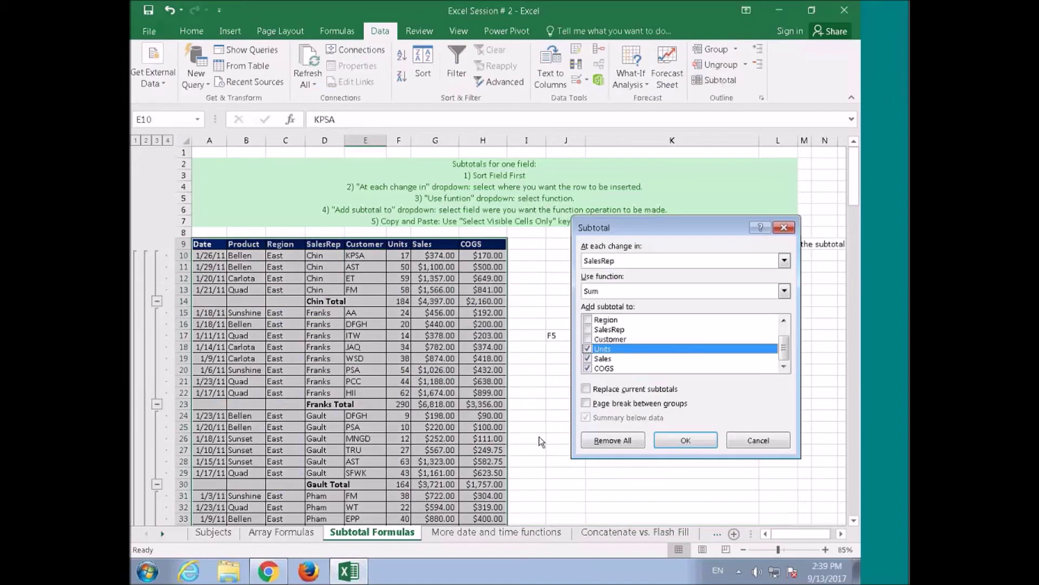
pyautogui.click(613, 440)
pyautogui.click(163, 244)
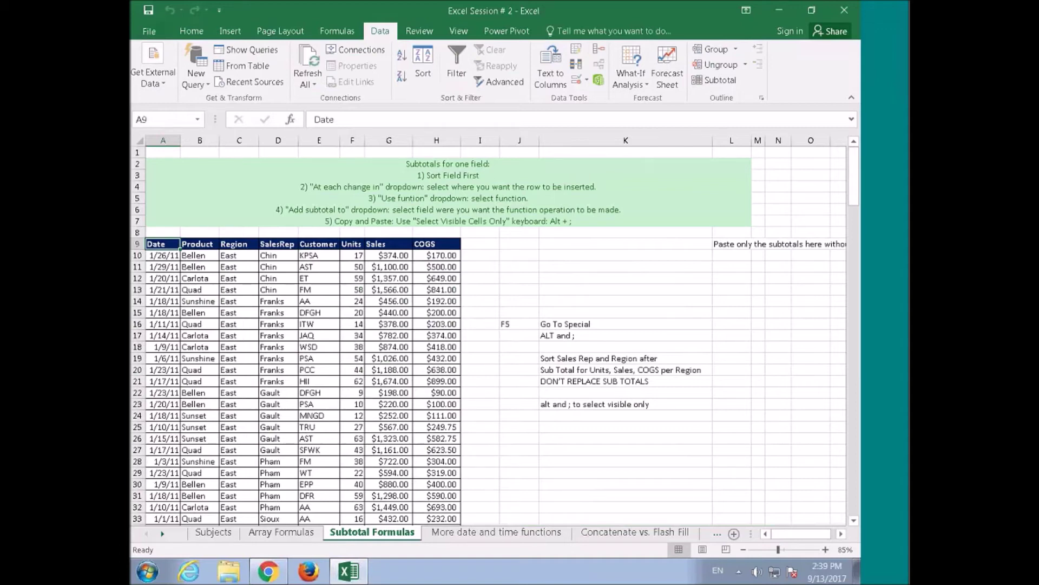
# Step: Insert a PivotTable on a new sheet with Region and SalesRep rows summing Units, Sales and COGS
pyautogui.click(231, 32)
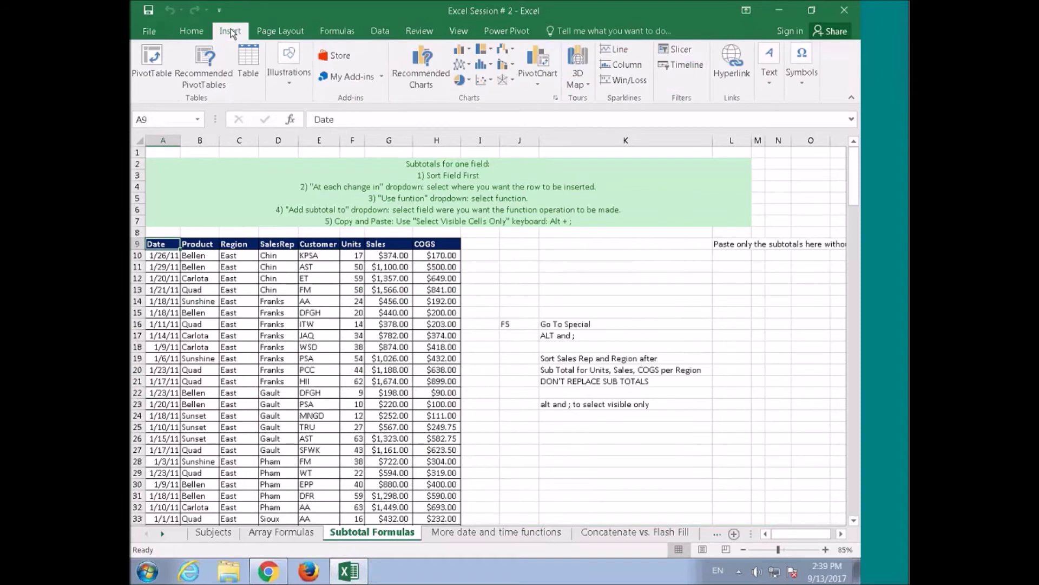
pyautogui.click(154, 58)
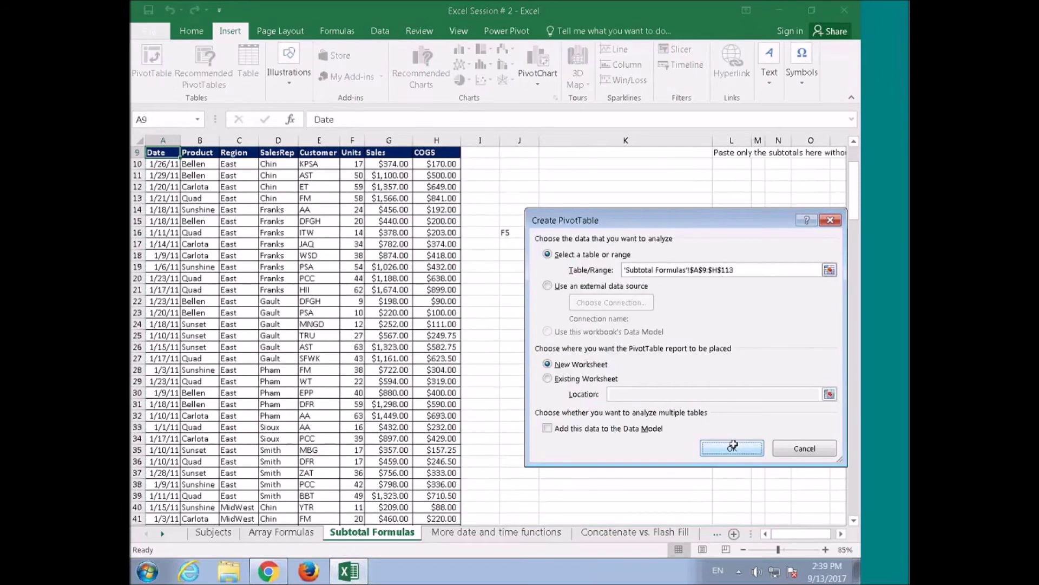
pyautogui.click(731, 447)
pyautogui.moveTo(747, 270); pyautogui.dragTo(747, 469)
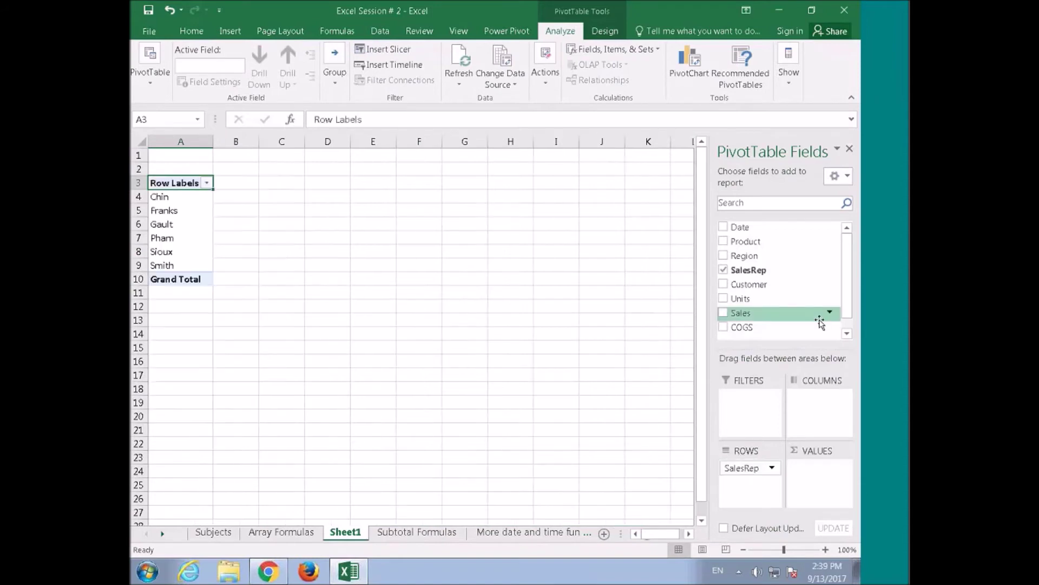
pyautogui.moveTo(758, 301); pyautogui.dragTo(817, 467)
pyautogui.click(723, 313)
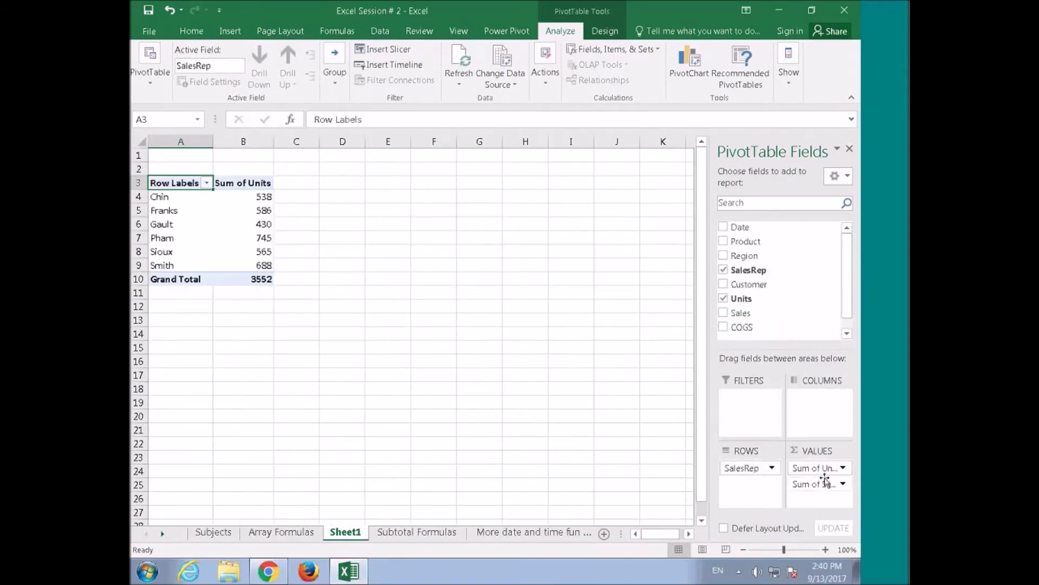
pyautogui.moveTo(742, 327); pyautogui.dragTo(808, 504)
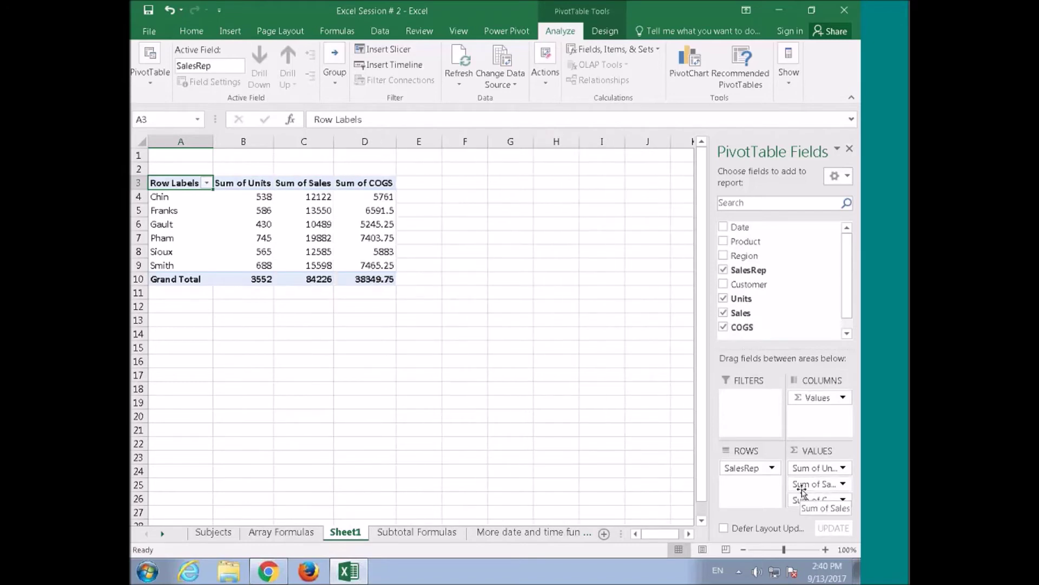
pyautogui.moveTo(745, 256); pyautogui.dragTo(749, 464)
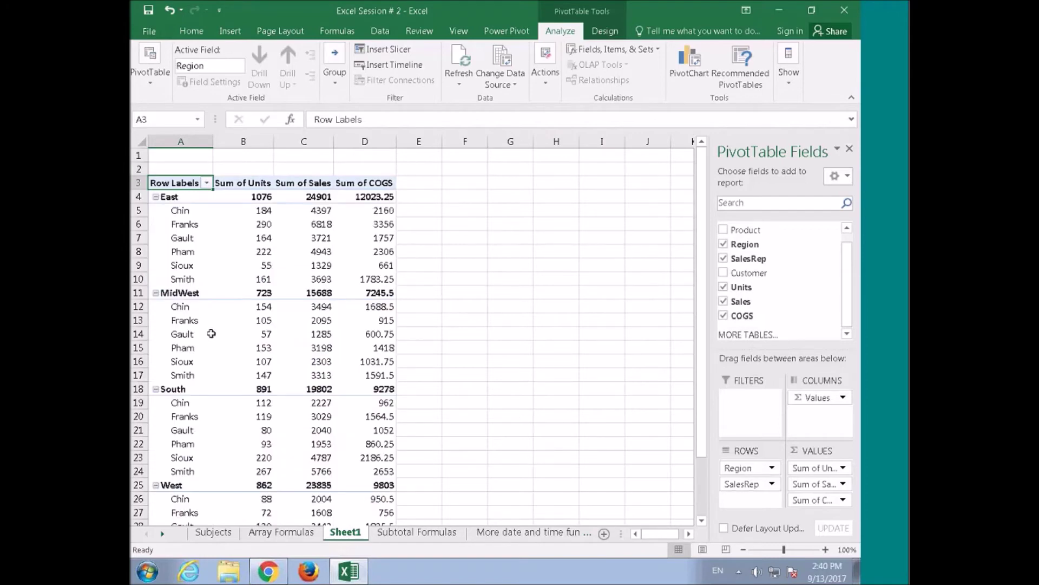
# Step: Collapse and re-expand the East region's sales rep rows in the PivotTable
pyautogui.scroll(-3, 238, 362)
pyautogui.scroll(2, 241, 362)
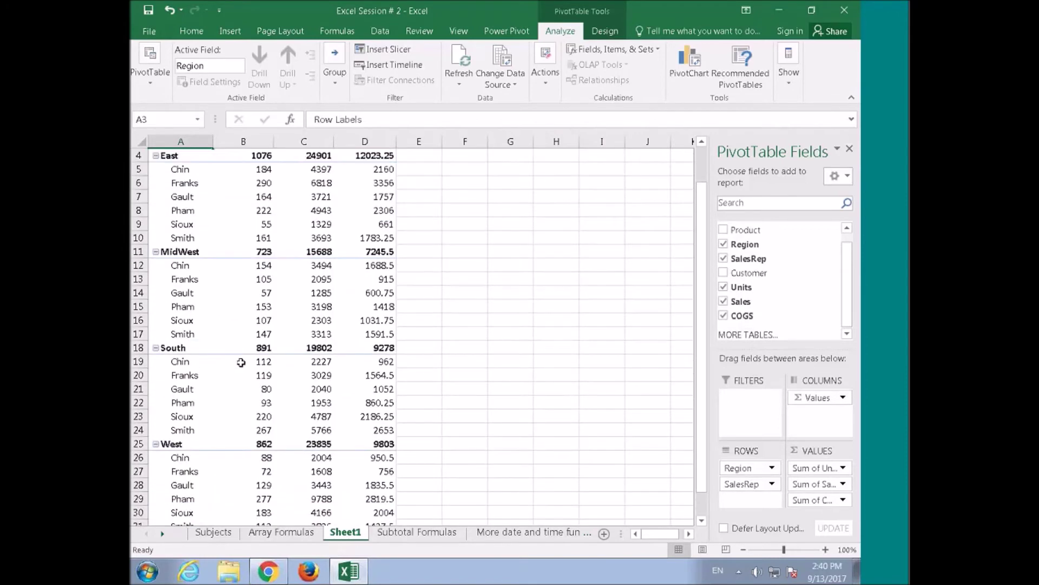
pyautogui.scroll(-1, 254, 244)
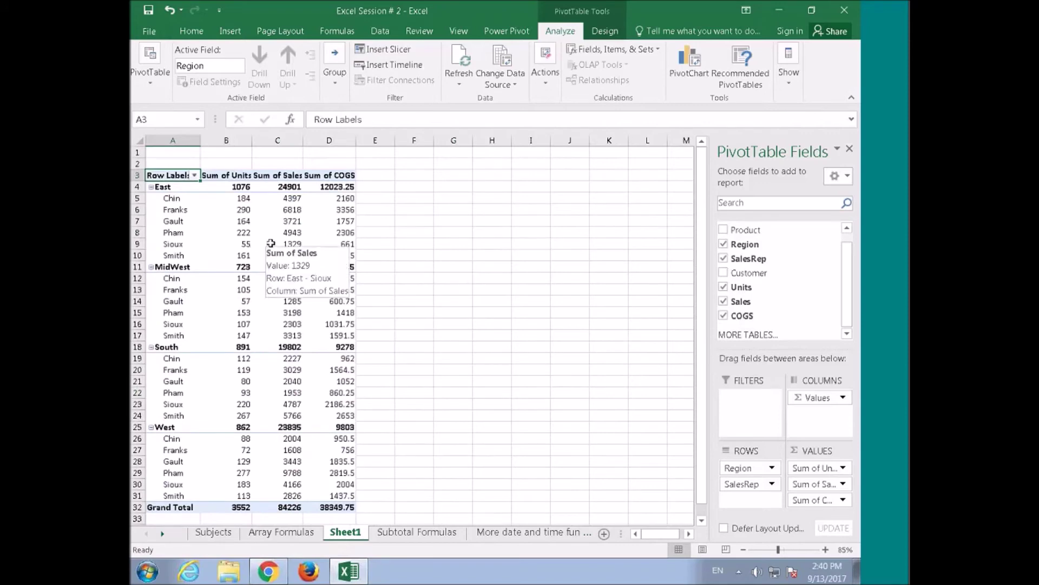
pyautogui.moveTo(275, 242)
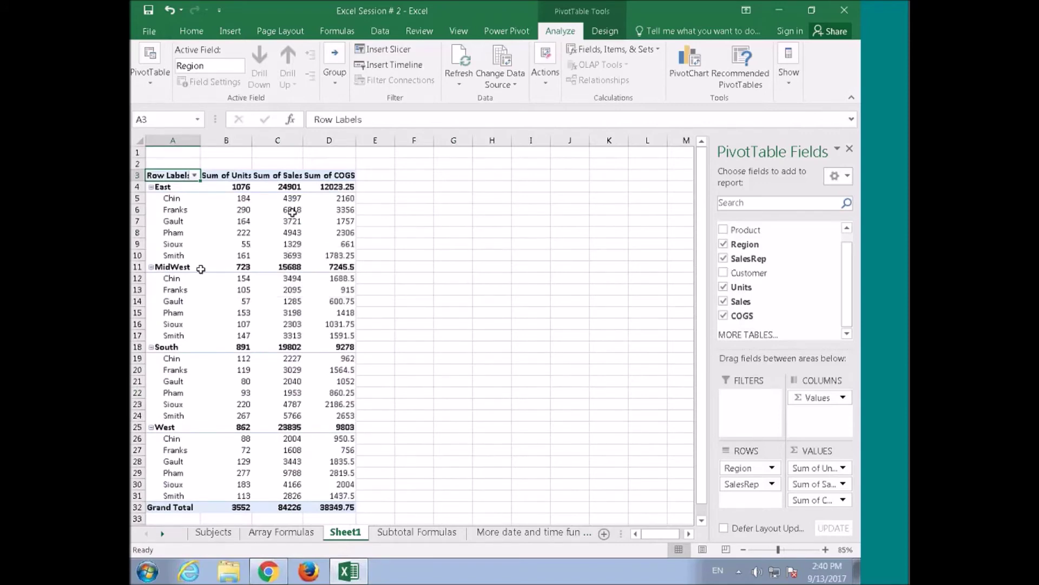
pyautogui.click(152, 187)
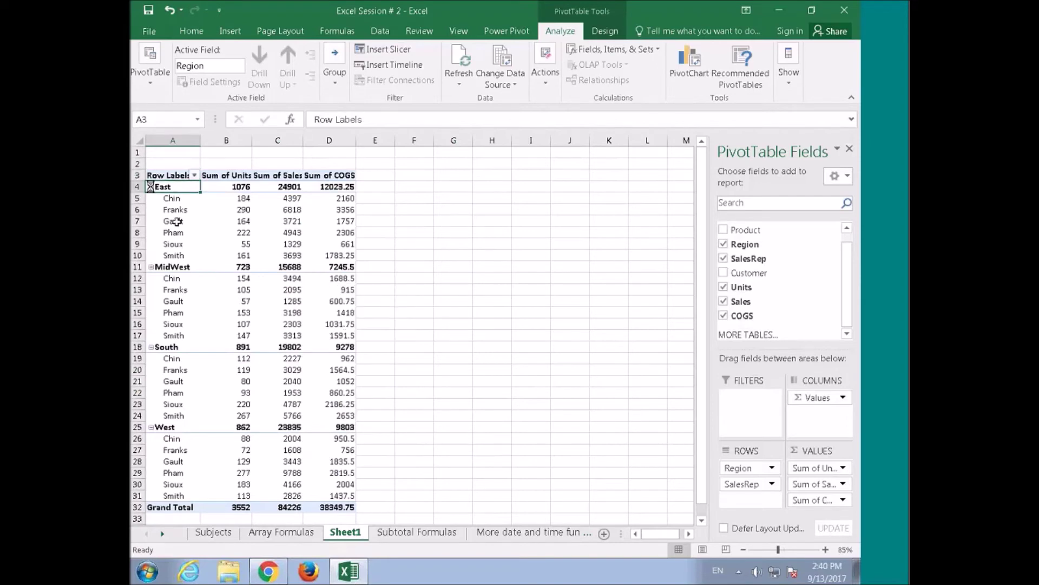
pyautogui.click(151, 187)
pyautogui.click(171, 199)
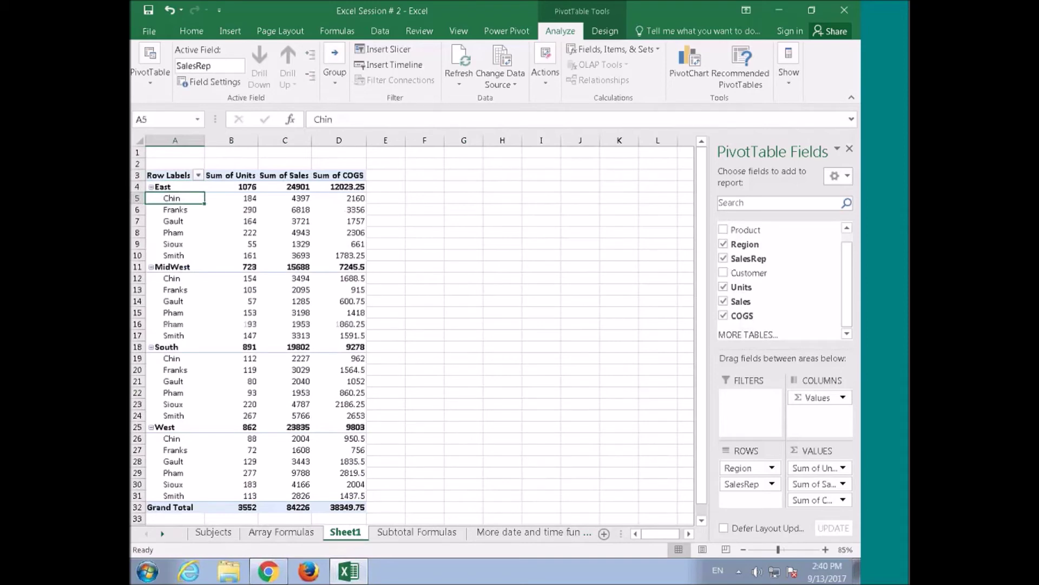
# Step: Switch the PivotTable report layout to Outline Form so Region and SalesRep get separate columns
pyautogui.click(604, 33)
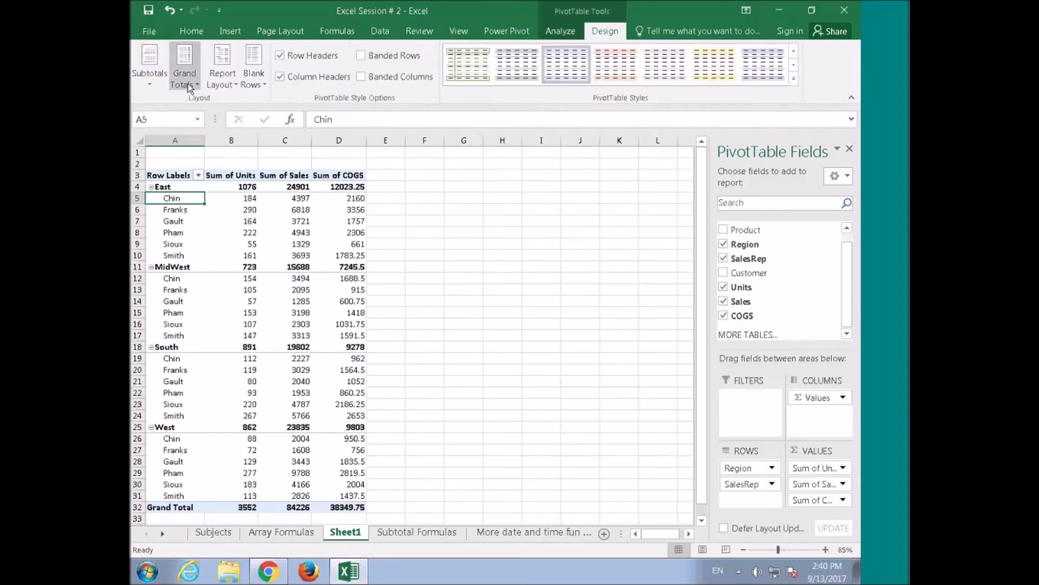
pyautogui.click(187, 83)
pyautogui.click(218, 85)
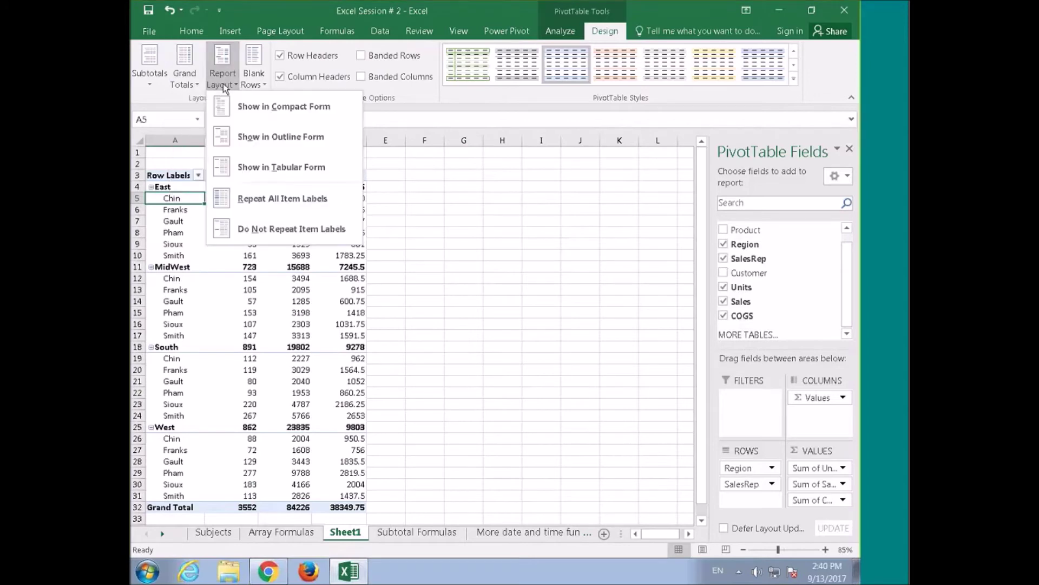
pyautogui.click(278, 135)
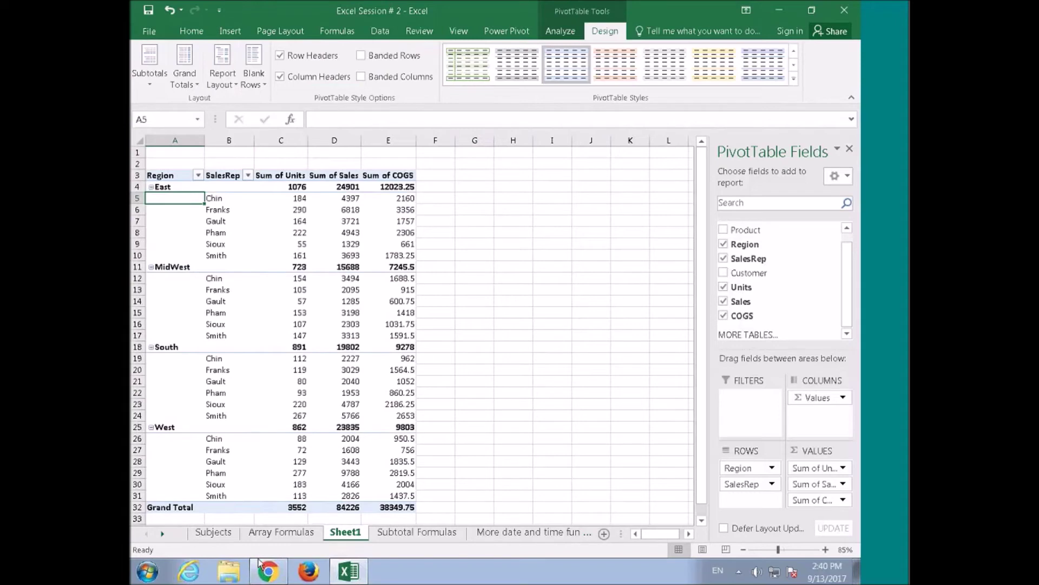
pyautogui.click(162, 533)
pyautogui.click(162, 533)
pyautogui.click(162, 534)
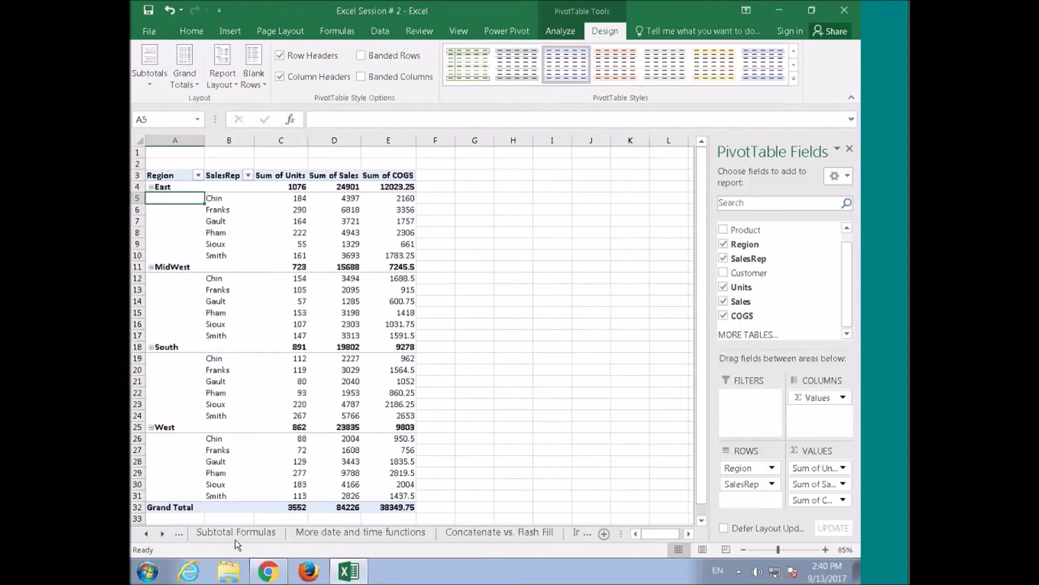
# Step: Pass through the More date and time functions sheet to the Concatenate vs. Flash Fill sheet
pyautogui.click(415, 535)
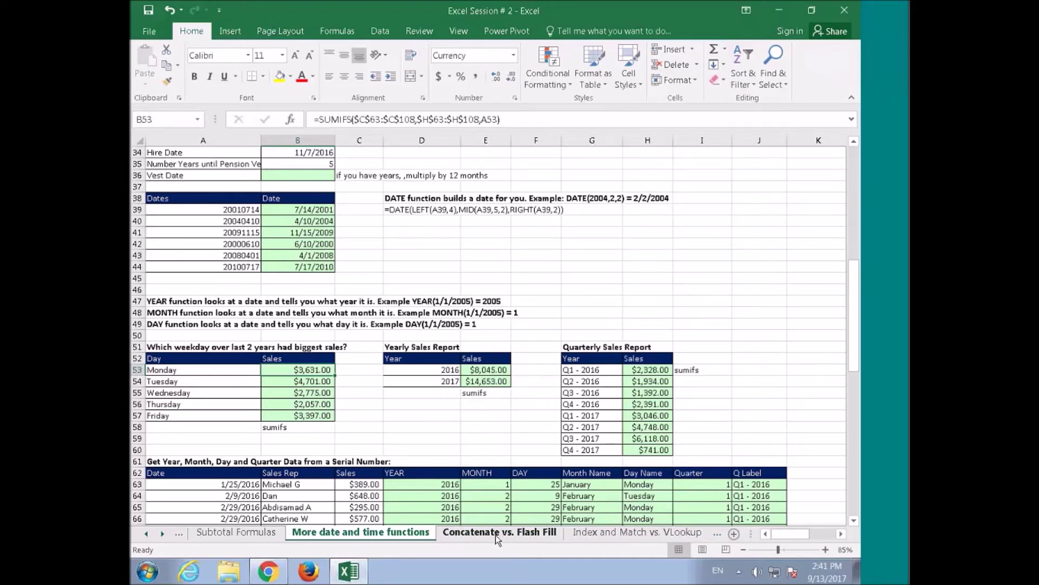
pyautogui.click(496, 534)
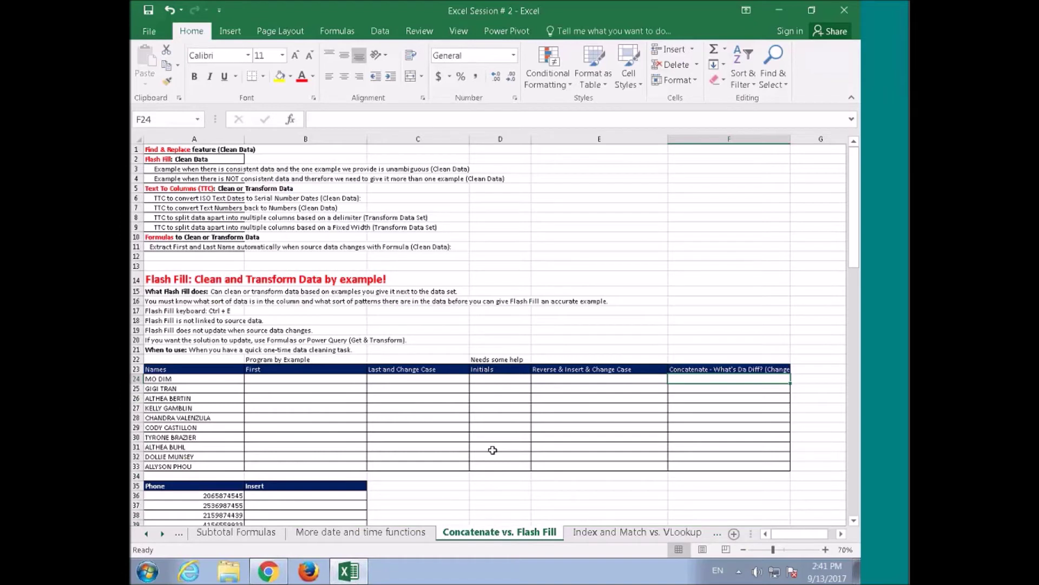
# Step: Show the Data tab commands and select B24, the first cell under First in the names table
pyautogui.keyDown('ctrl'); pyautogui.scroll(1, 493, 450); pyautogui.keyUp('ctrl')
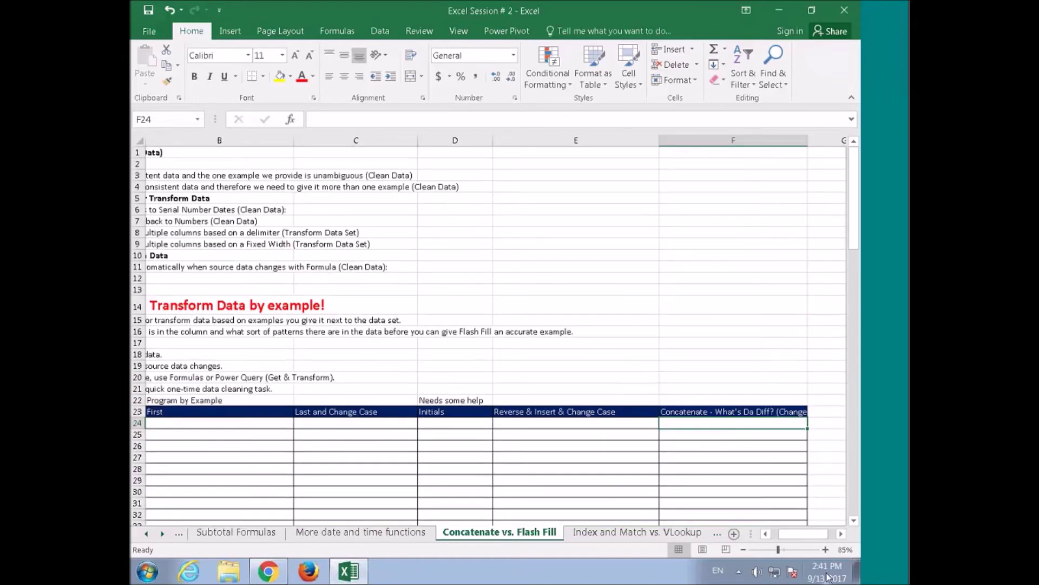
pyautogui.click(765, 534)
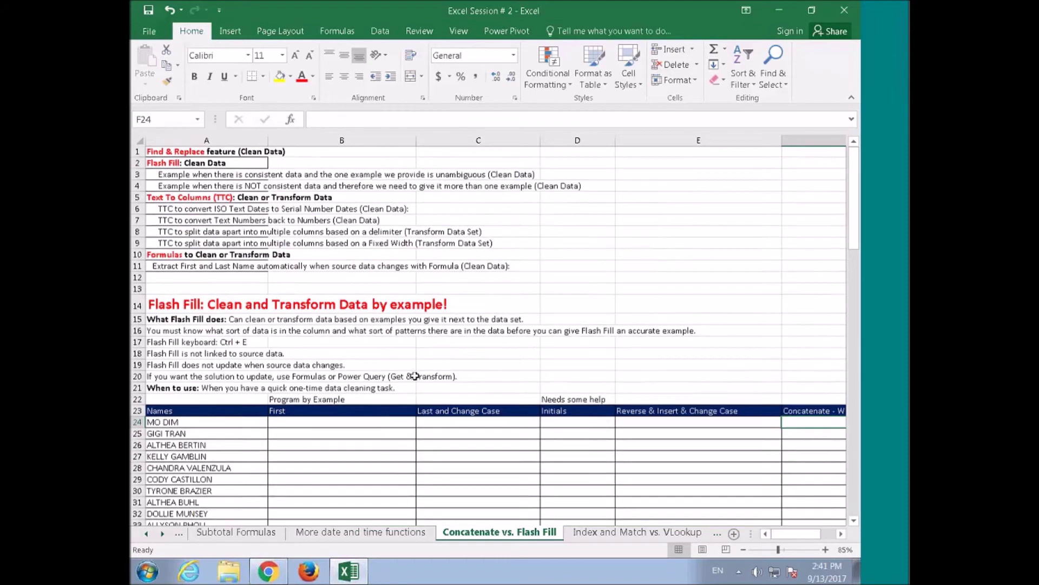
pyautogui.scroll(-3, 416, 378)
pyautogui.scroll(3, 416, 378)
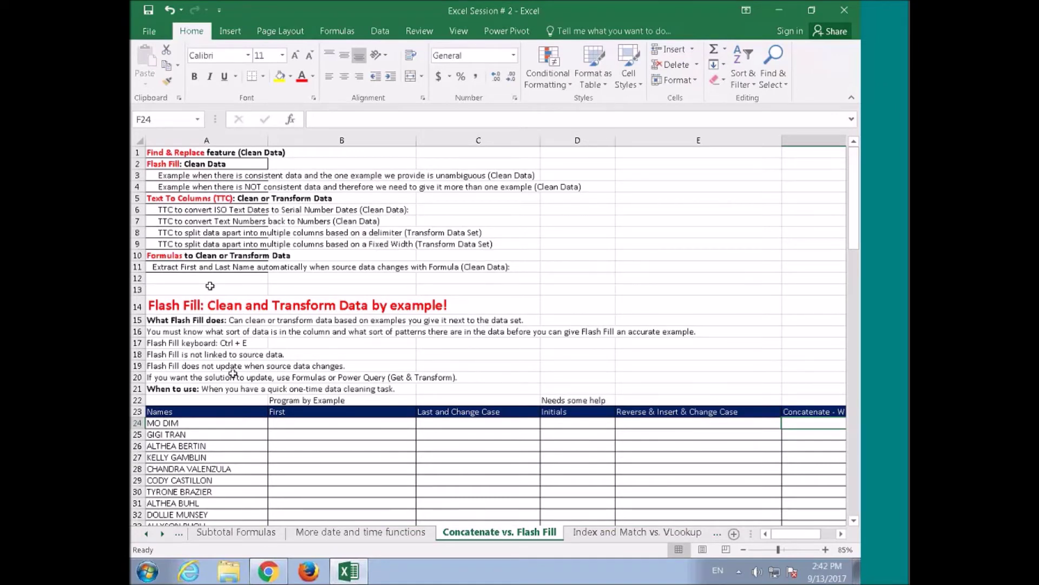
pyautogui.scroll(-1, 210, 285)
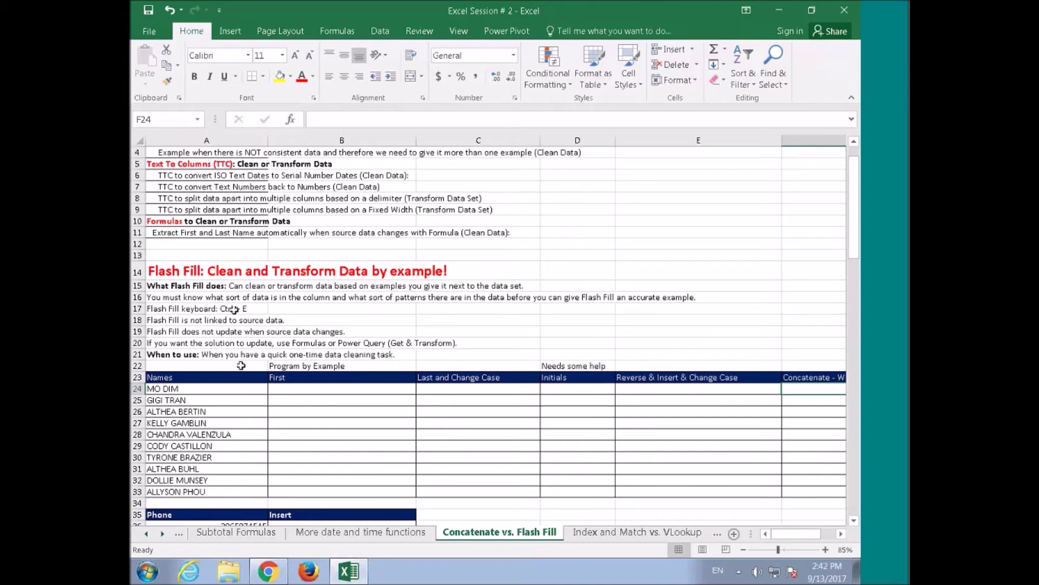
pyautogui.click(382, 32)
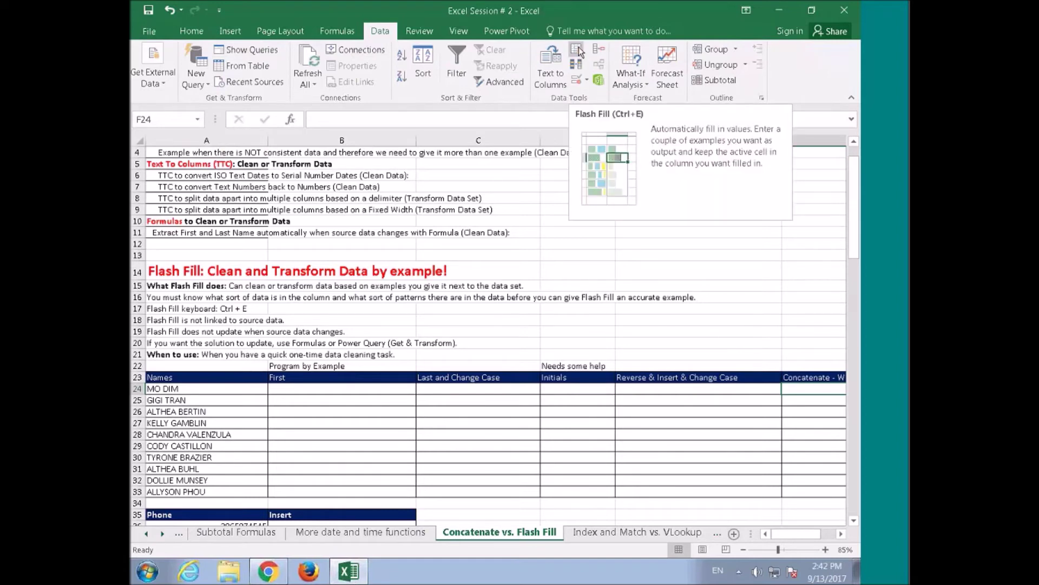
pyautogui.click(378, 388)
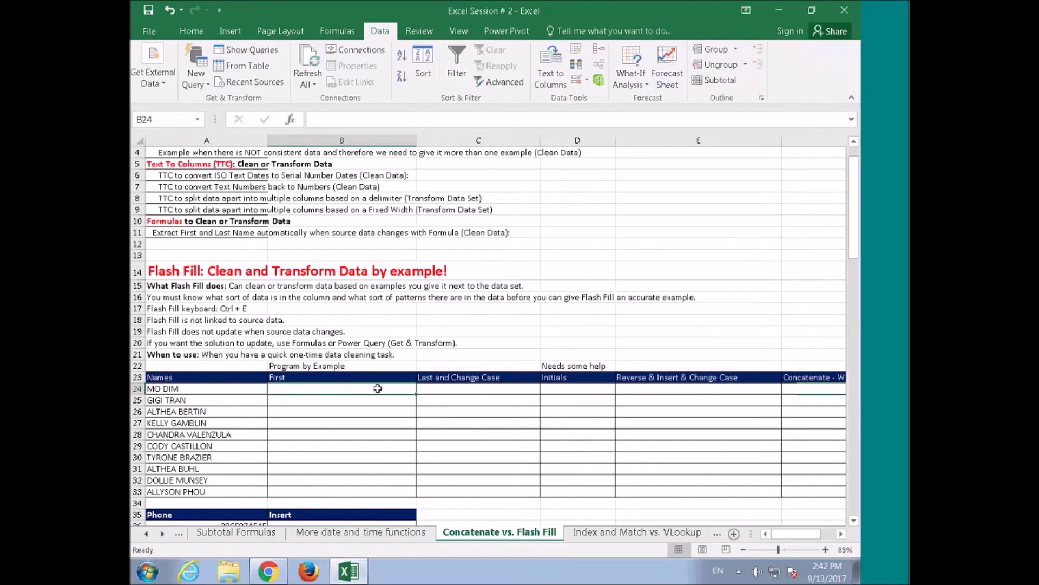
pyautogui.scroll(-1, 378, 388)
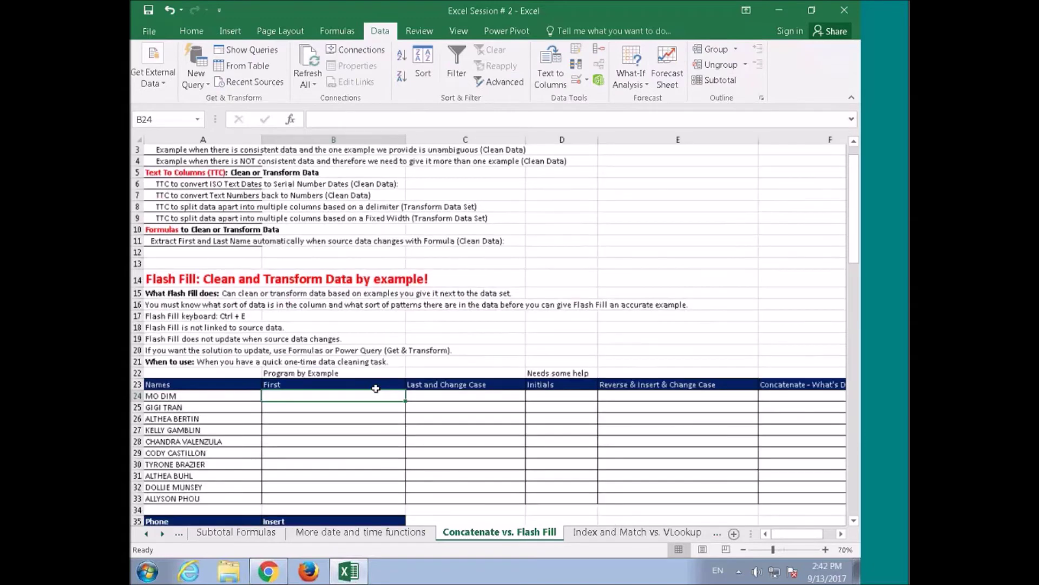
pyautogui.scroll(-1, 376, 388)
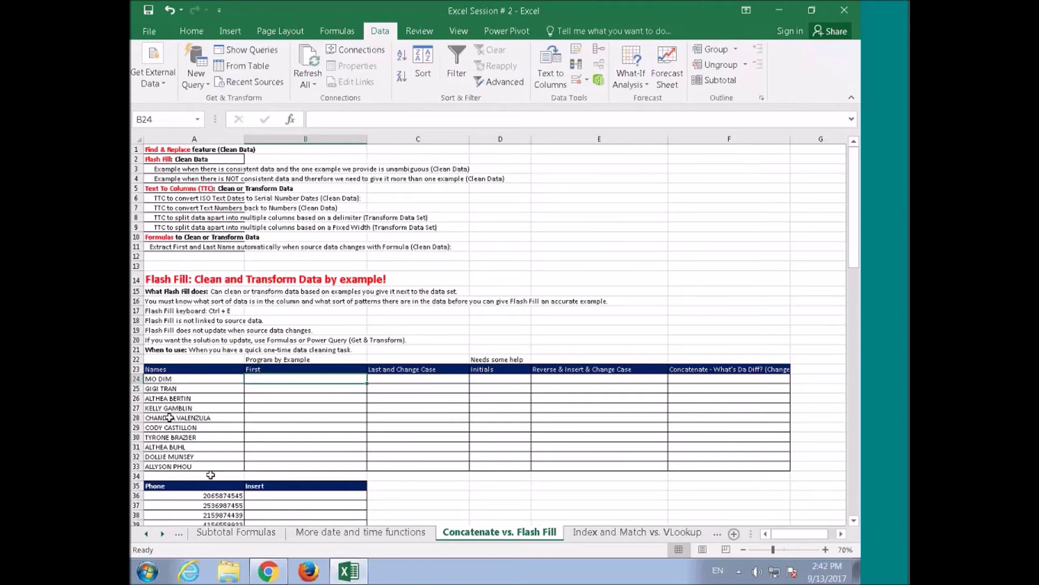
# Step: Type the first two people's first names in B24:B25 and accept Flash Fill's suggestions for B26:B33
pyautogui.write('MO')
pyautogui.press('Return')
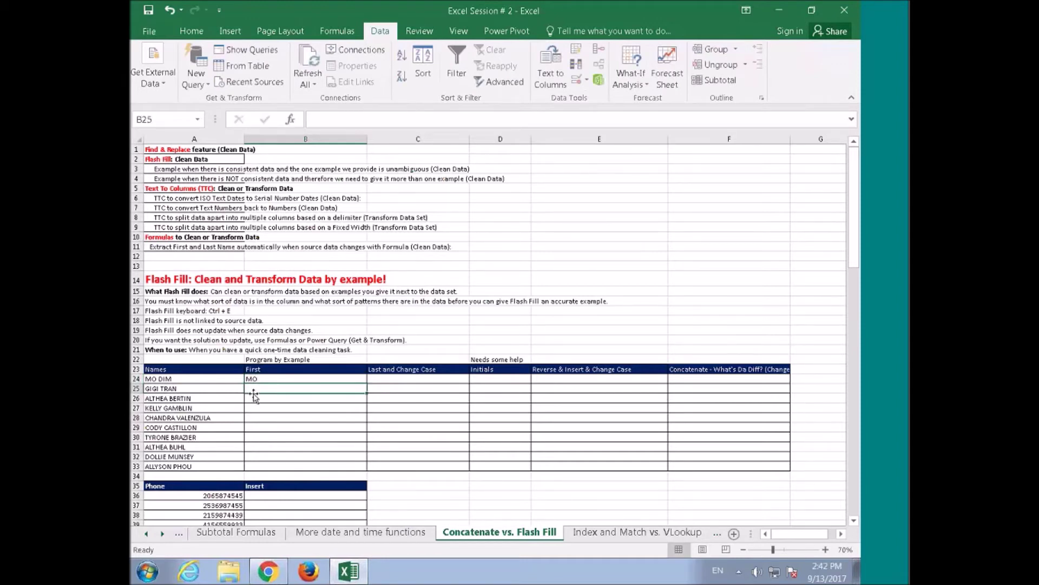
pyautogui.write('GIGI')
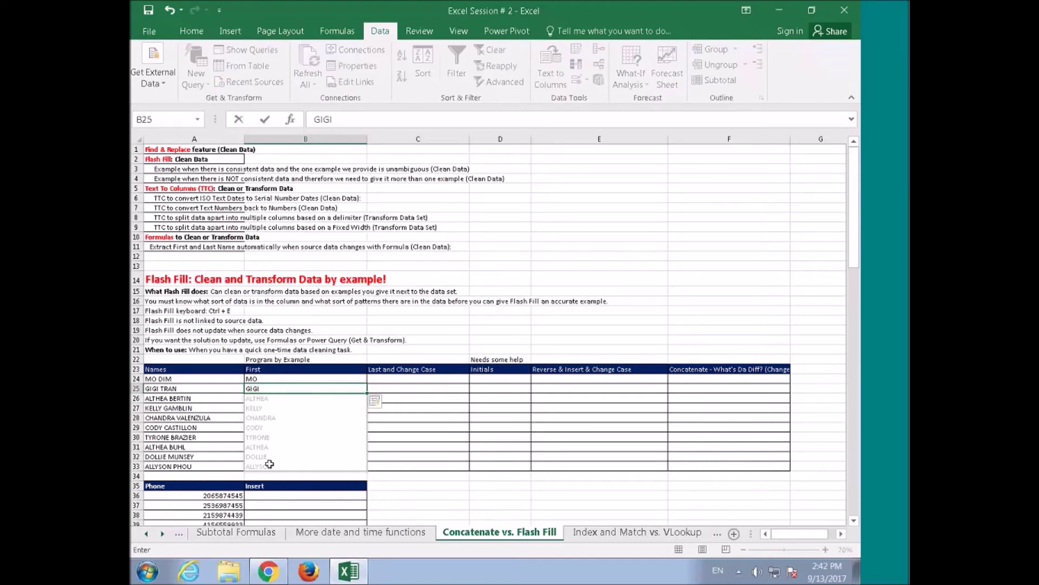
pyautogui.press('Return')
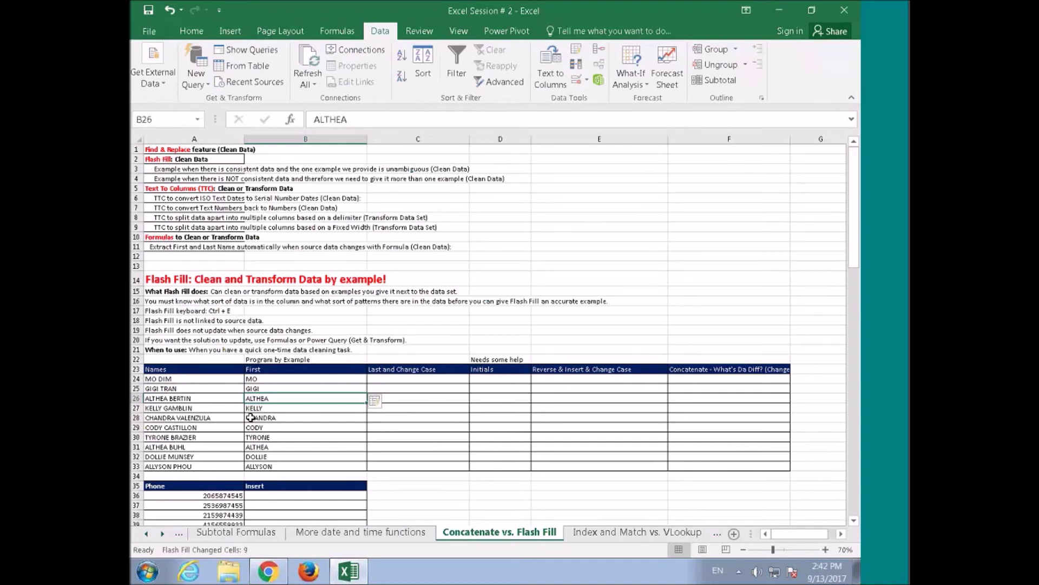
pyautogui.click(305, 360)
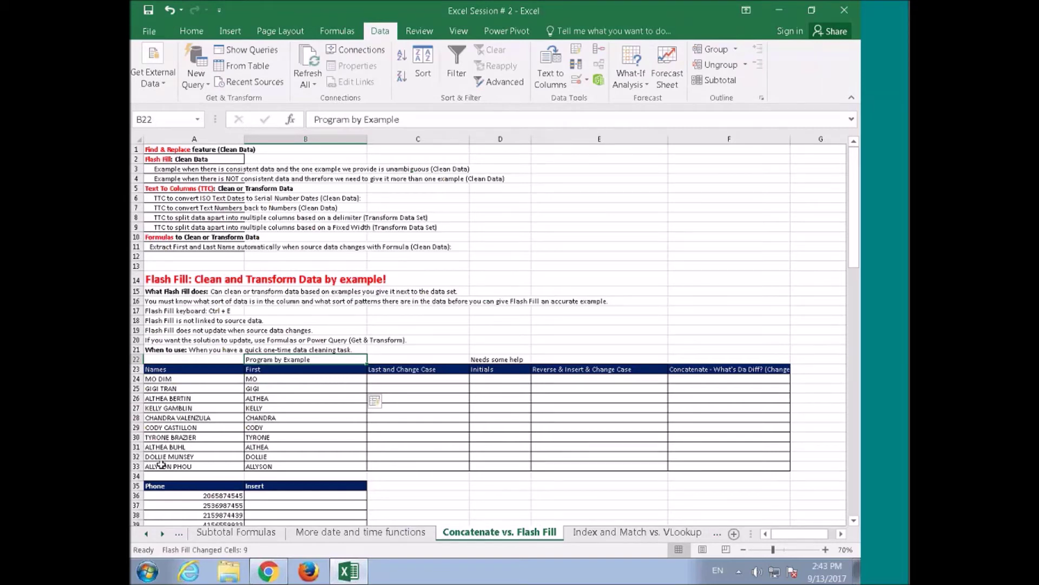
# Step: Enter the first proper-case surname in C24 and Flash Fill the remaining surnames with Ctrl+E
pyautogui.click(374, 382)
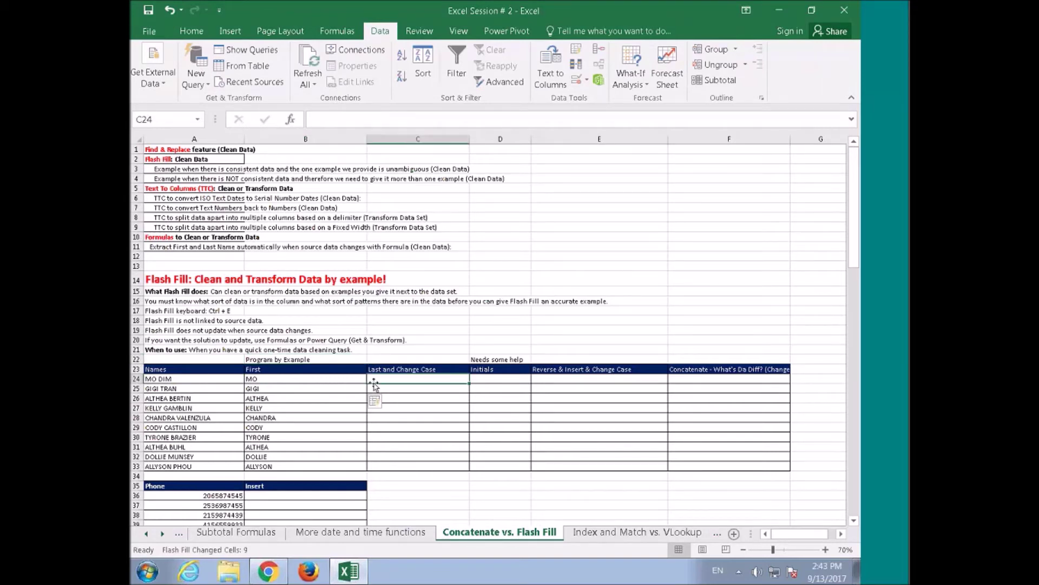
pyautogui.write('D')
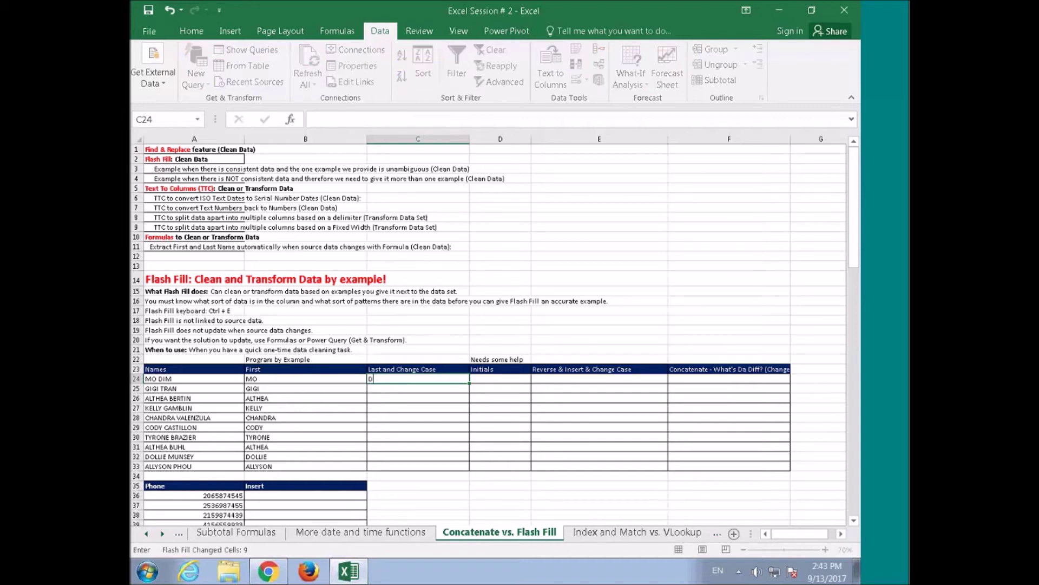
pyautogui.write('im')
pyautogui.press('Return')
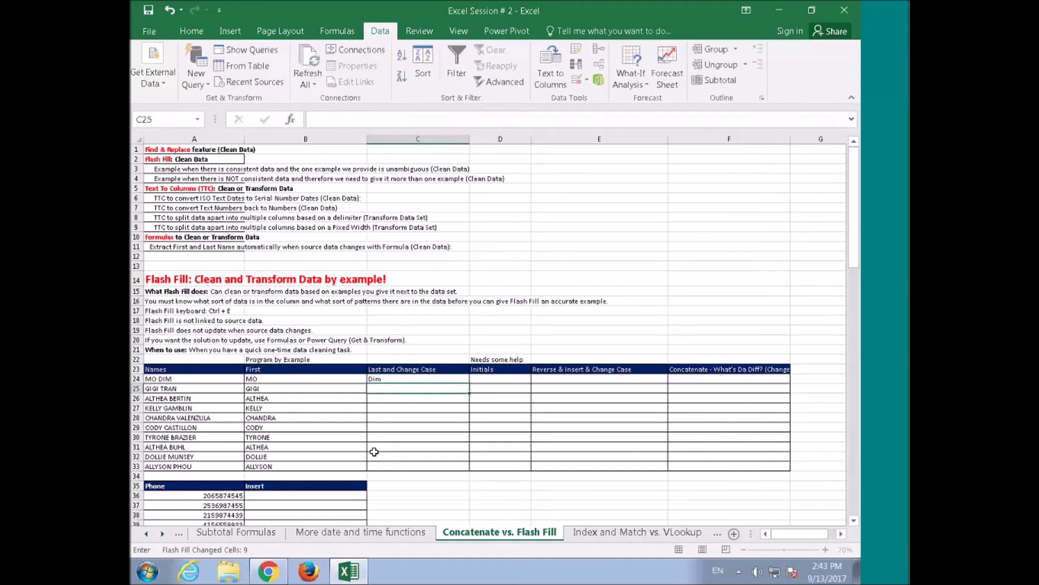
pyautogui.hotkey('ctrl', 'e')
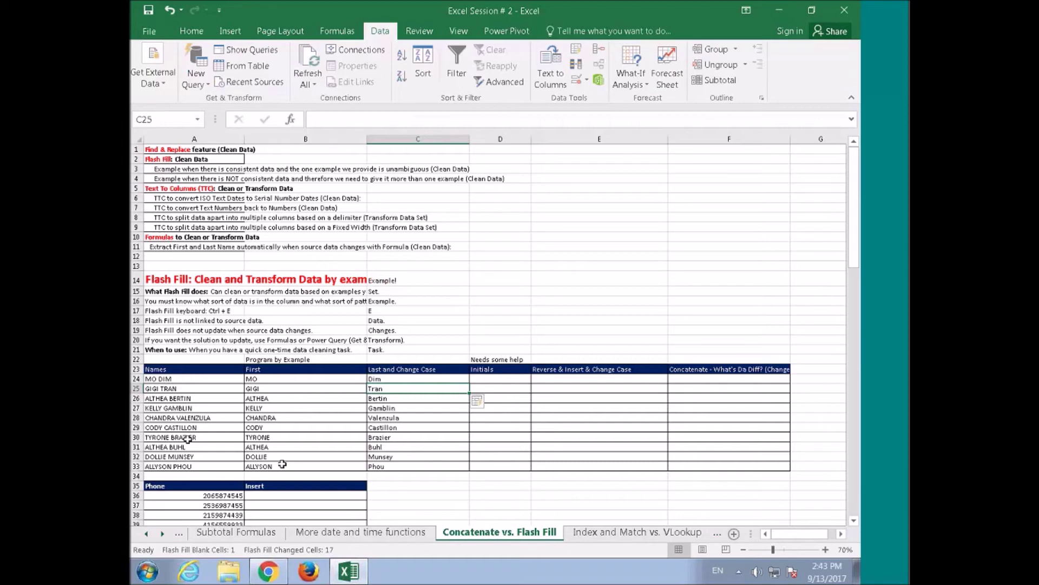
# Step: Edit the source name in A24 to show Flash Fill results don't update, then undo it
pyautogui.press('Up')
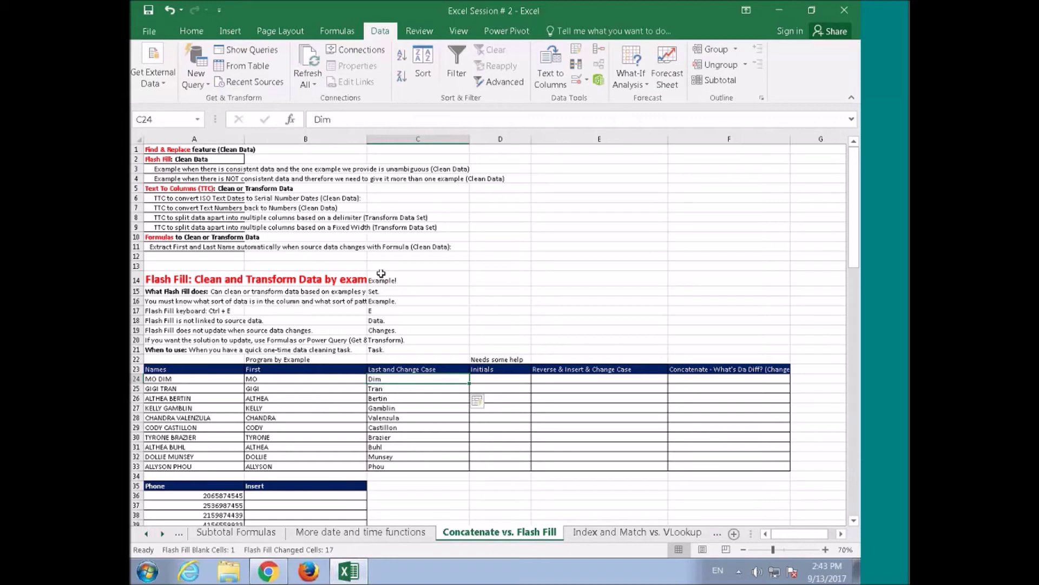
pyautogui.press('Left')
pyautogui.press('Left')
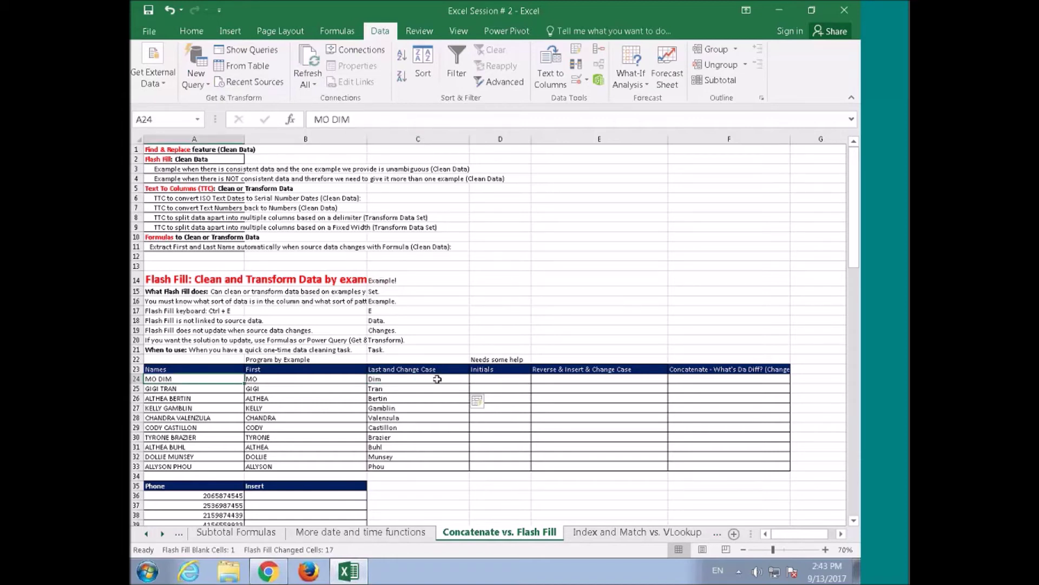
pyautogui.doubleClick(211, 378)
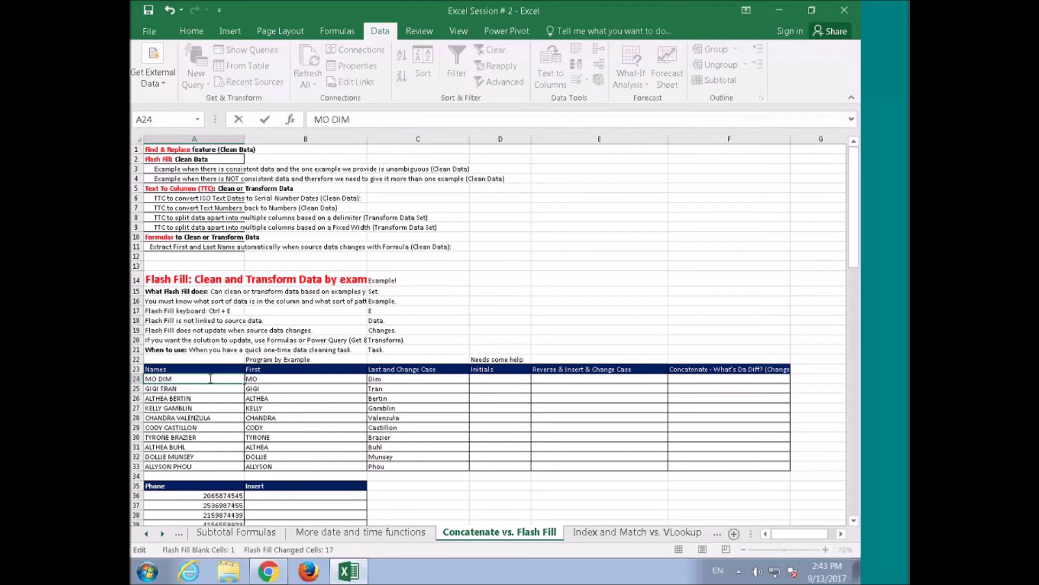
pyautogui.press('Return')
pyautogui.click(250, 381)
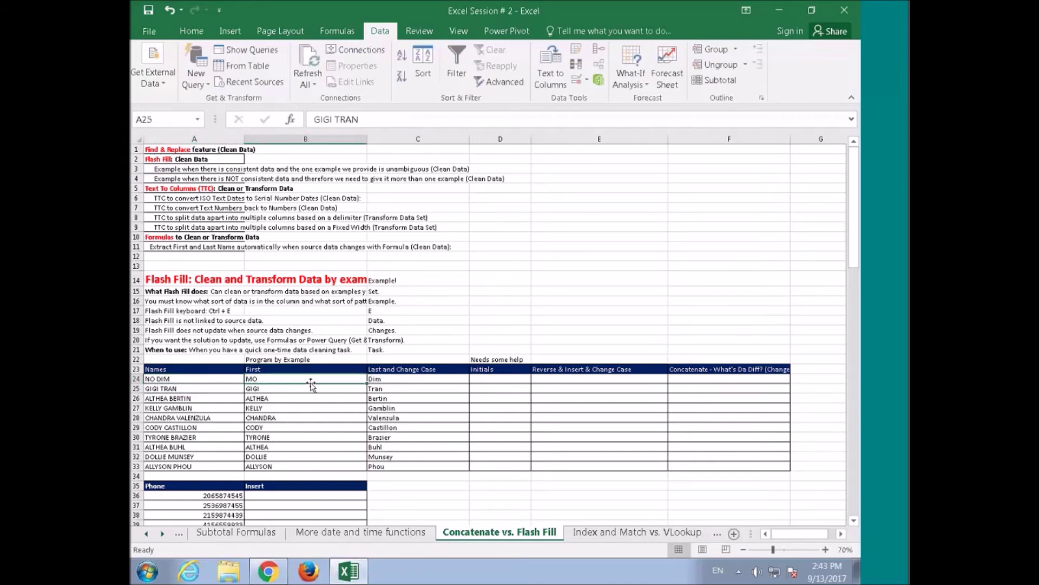
pyautogui.hotkey('ctrl', 'z')
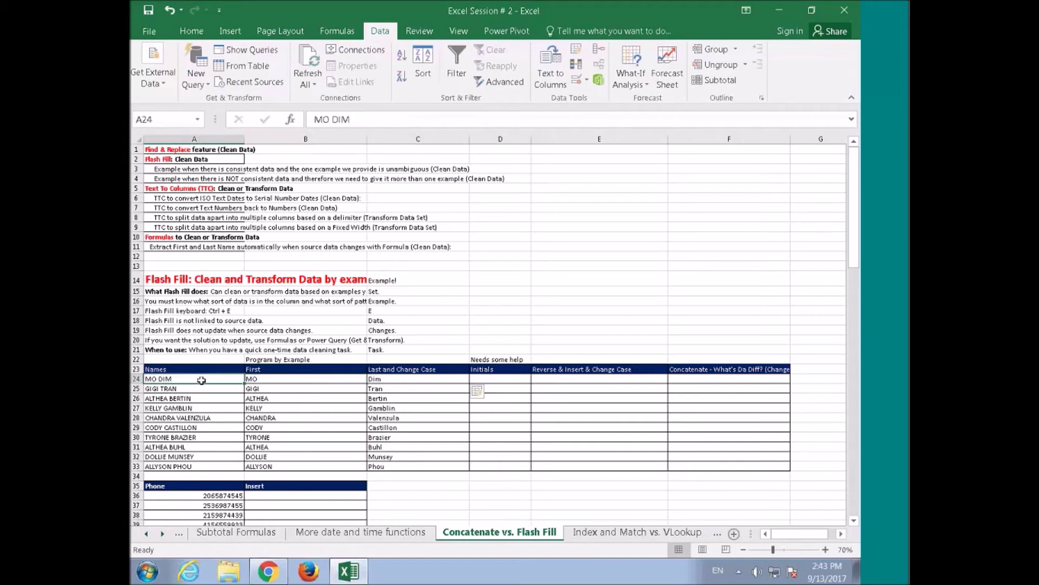
pyautogui.click(501, 380)
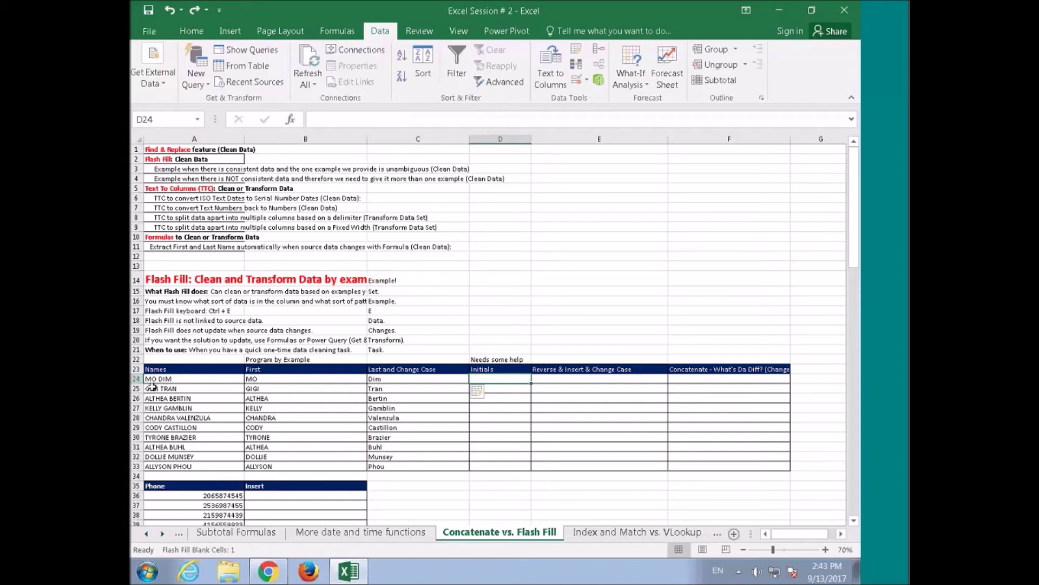
# Step: Enter 'M D' in D24, then correct the wrong 'G TR' to 'G T' so Flash Fill refills the initials
pyautogui.click(475, 382)
pyautogui.write('M D')
pyautogui.press('Return')
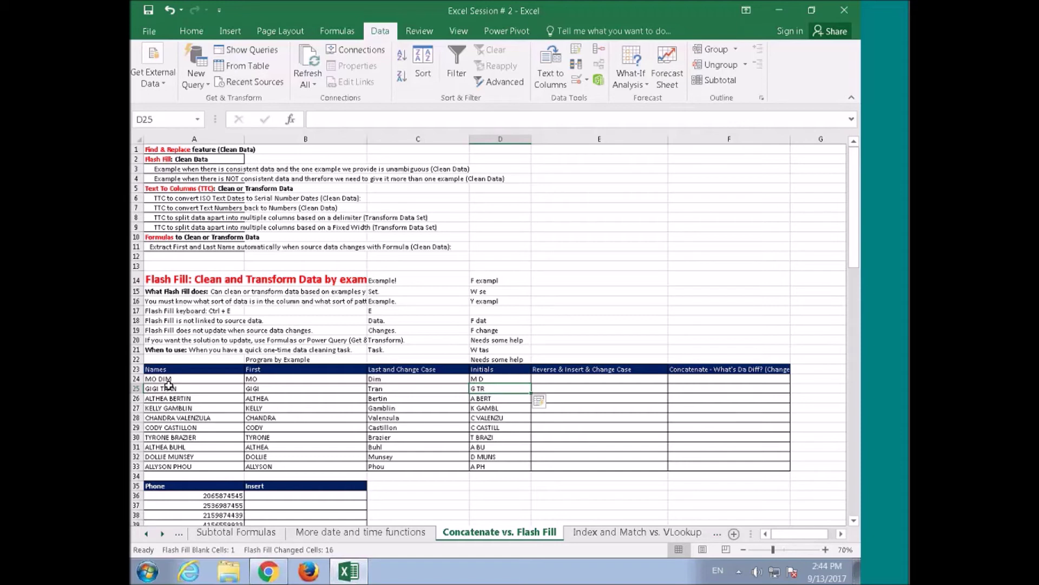
pyautogui.doubleClick(492, 388)
pyautogui.press('BackSpace')
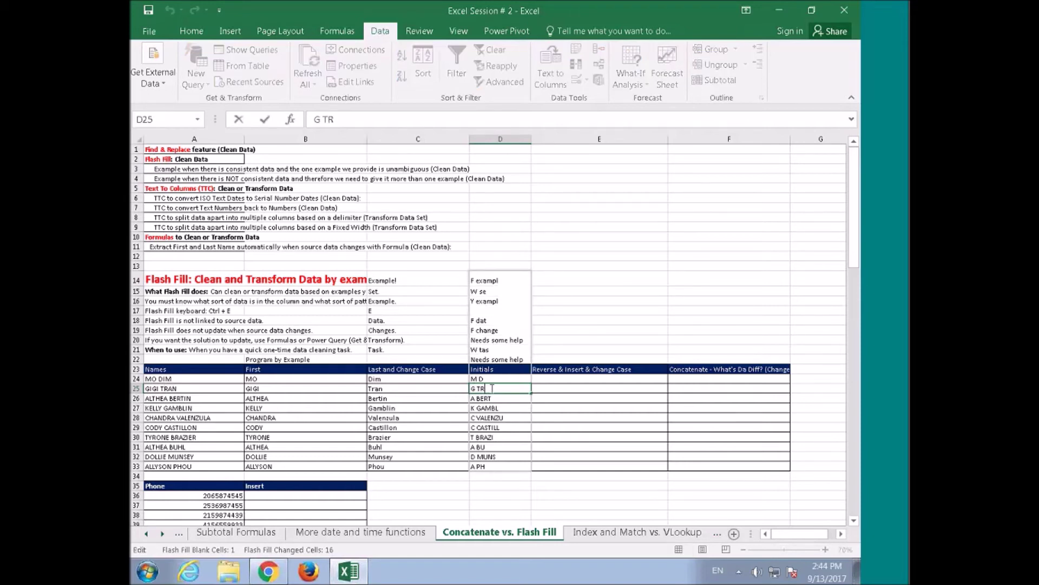
pyautogui.press('Return')
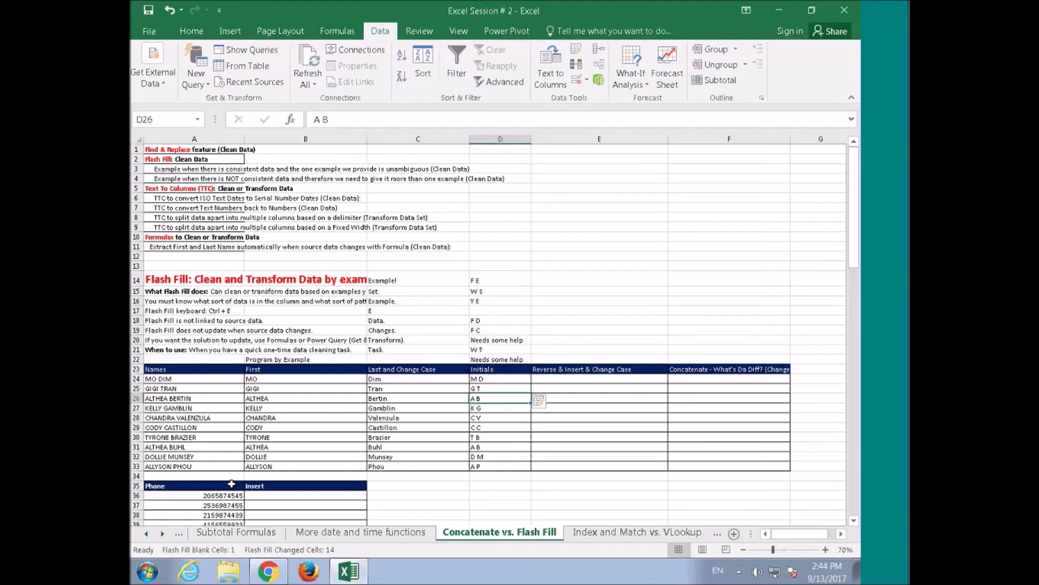
# Step: Type a surname-then-initial example in E24 and Flash Fill it down the Reverse & Insert & Change Case column
pyautogui.click(567, 382)
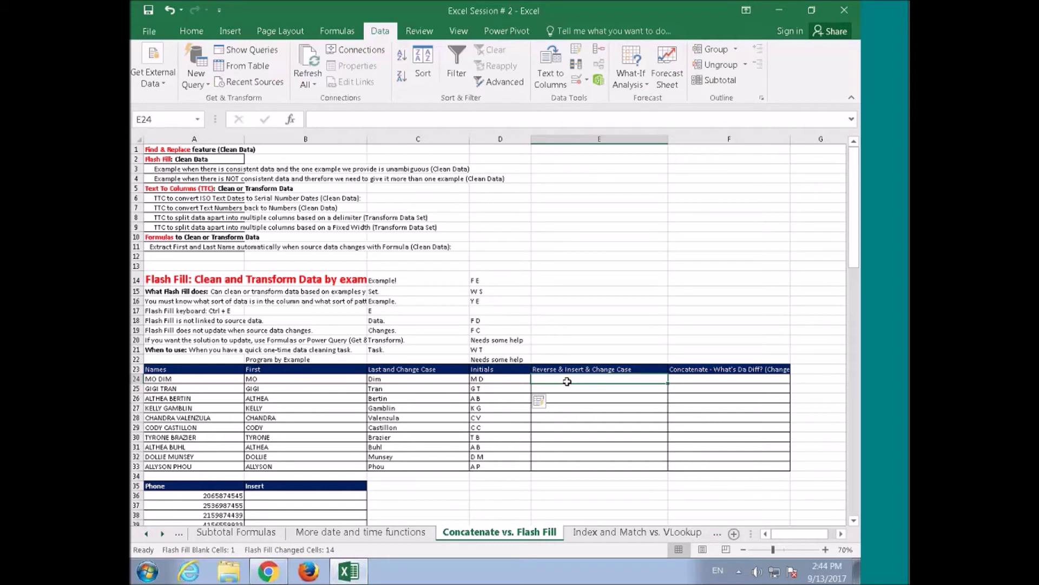
pyautogui.write('D')
pyautogui.write('dim')
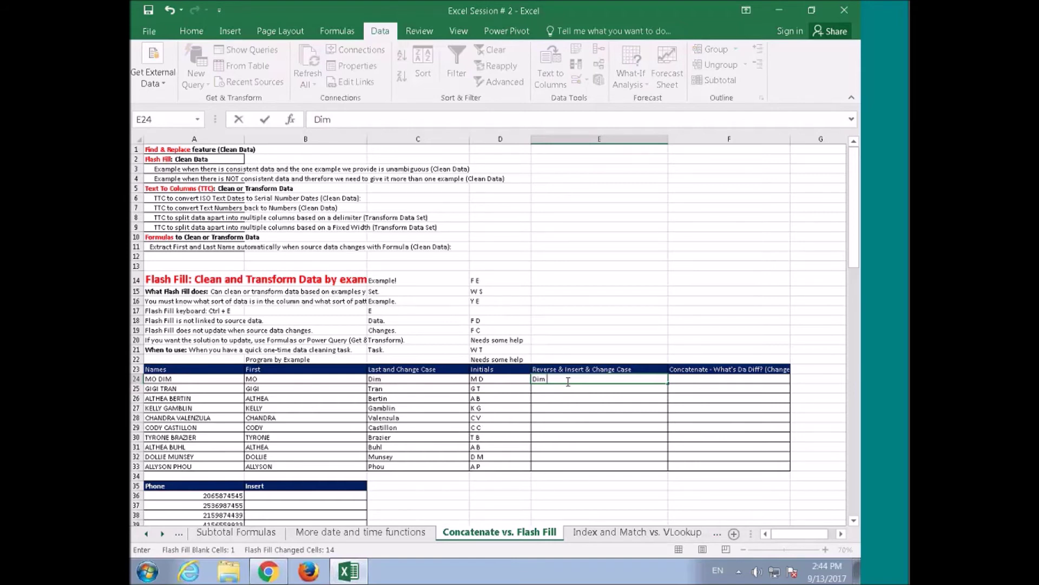
pyautogui.write('M')
pyautogui.press('Return')
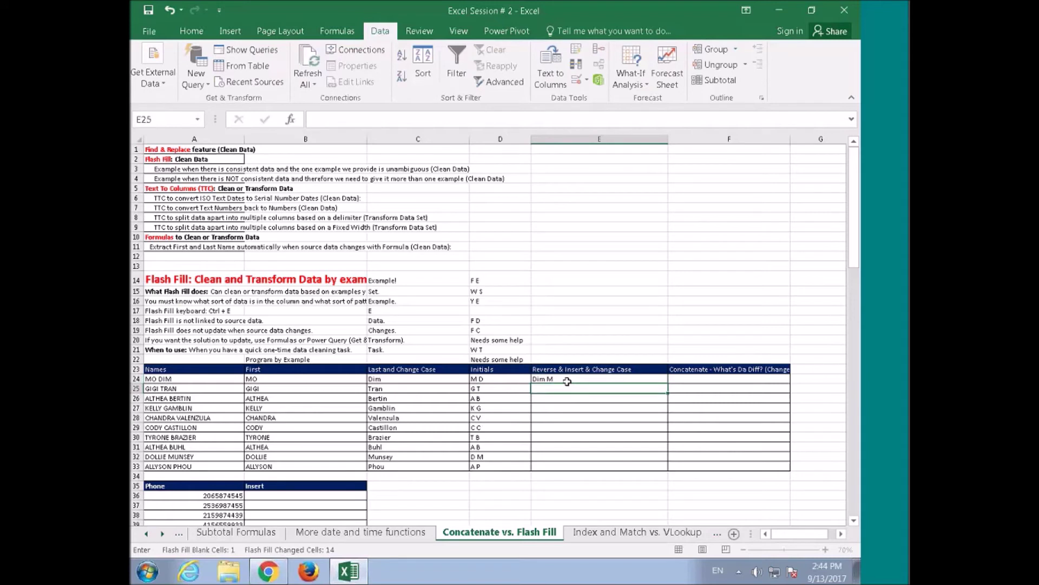
pyautogui.hotkey('ctrl', 'e')
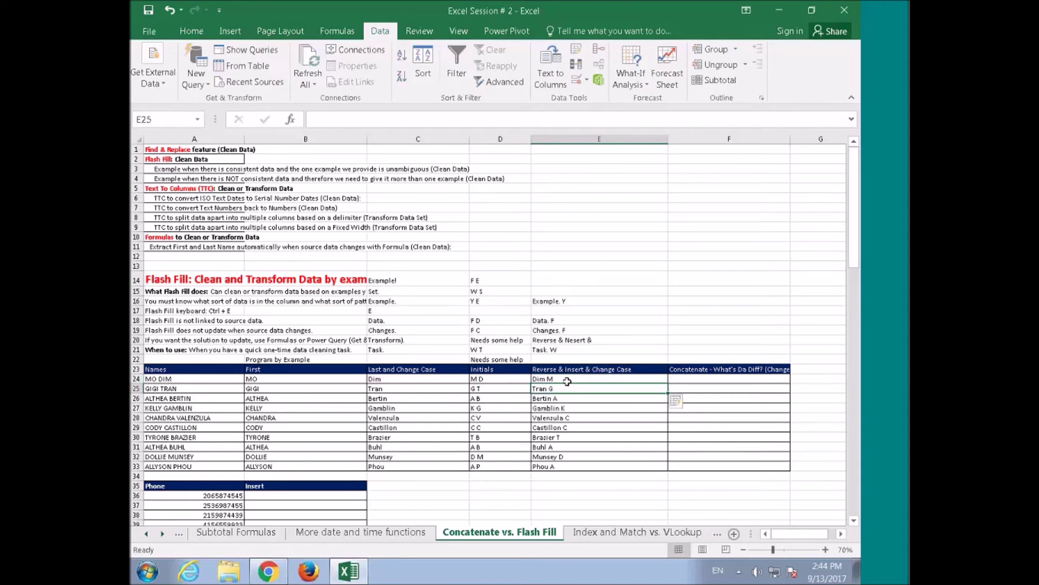
# Step: Clear the reversed-name results from E24:E33 and start typing an e-mail address example in E24
pyautogui.moveTo(541, 378); pyautogui.dragTo(541, 468)
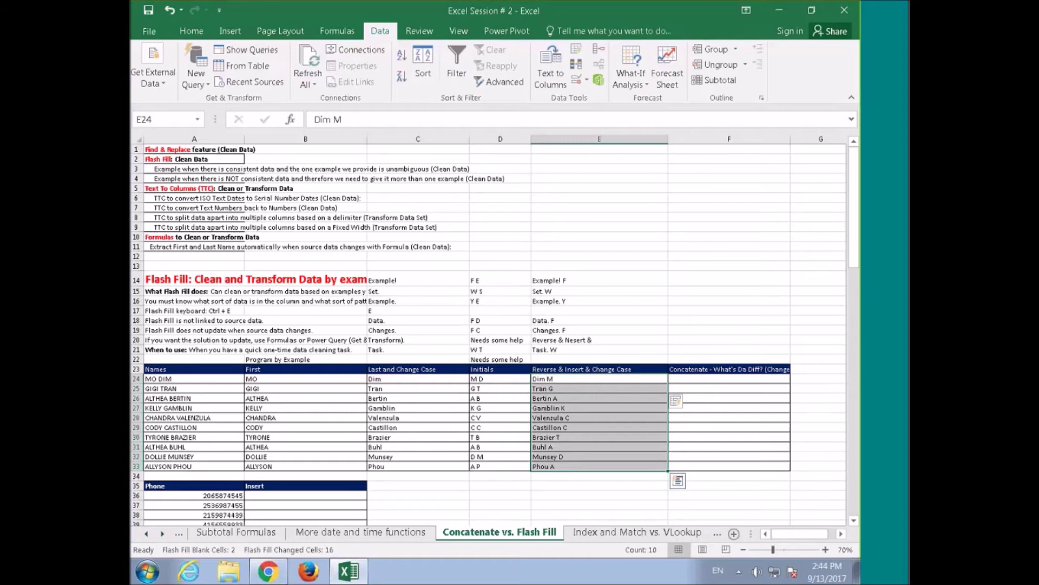
pyautogui.click(583, 379)
pyautogui.press('Delete')
pyautogui.press('Return')
pyautogui.press('Delete')
pyautogui.press('Down')
pyautogui.press('Delete')
pyautogui.press('Down')
pyautogui.press('Delete')
pyautogui.press('Down')
pyautogui.press('Delete')
pyautogui.press('Down')
pyautogui.press('Delete')
pyautogui.press('Down')
pyautogui.press('Delete')
pyautogui.press('Down')
pyautogui.press('Delete')
pyautogui.press('Down')
pyautogui.press('Delete')
pyautogui.press('Down')
pyautogui.press('Delete')
pyautogui.press('Down')
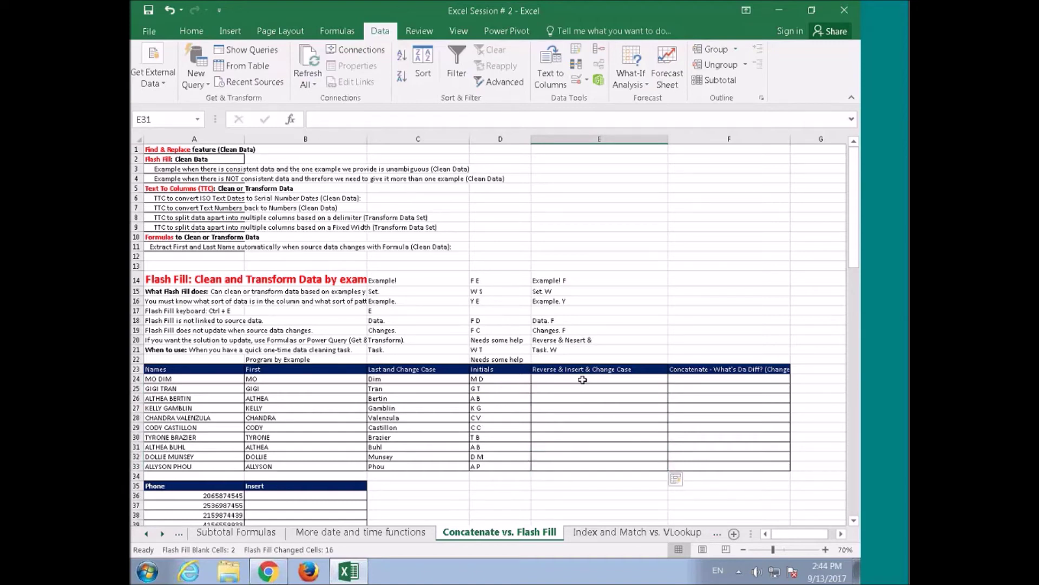
pyautogui.click(582, 379)
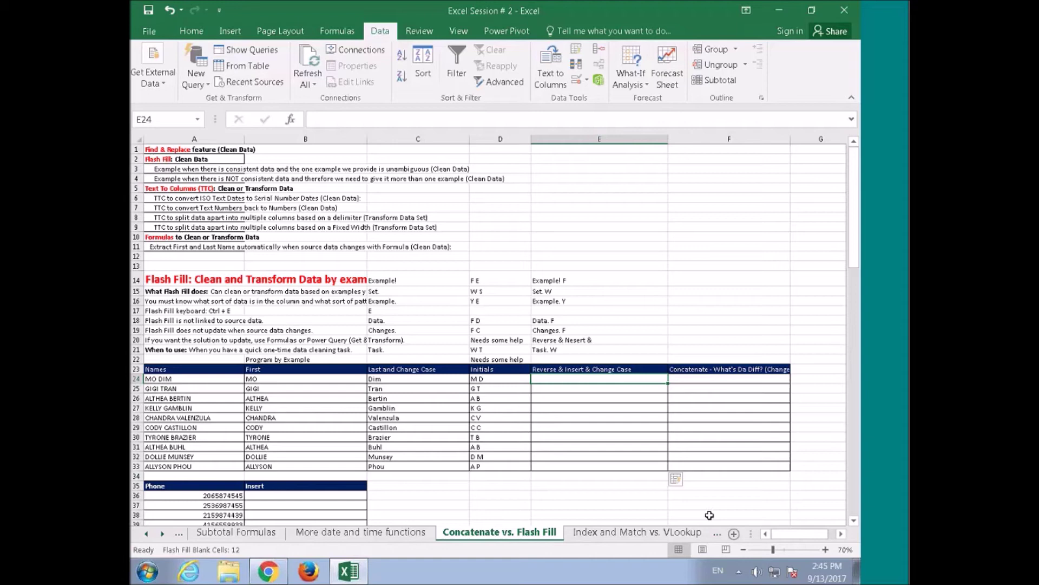
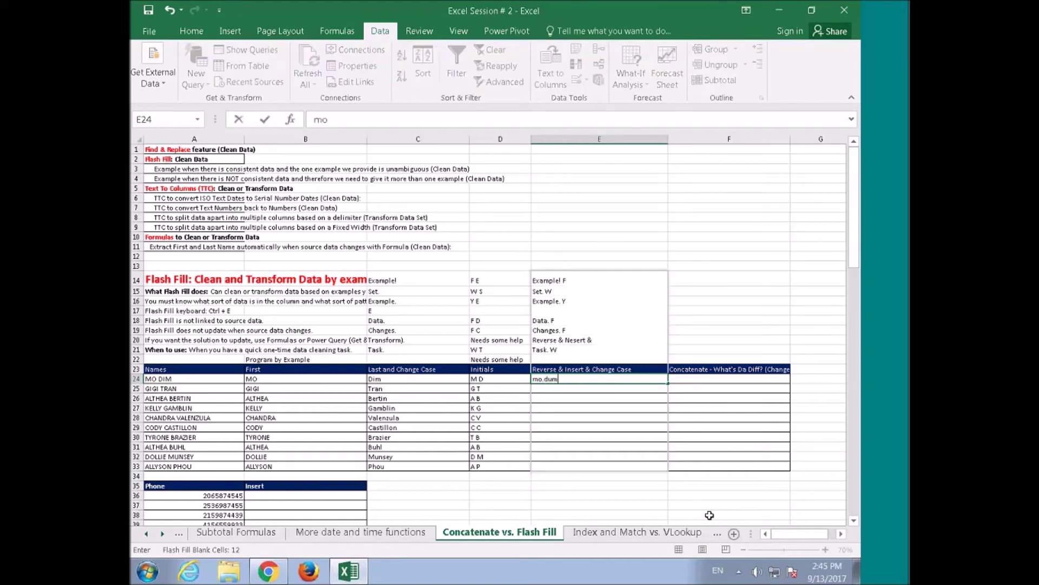
# Step: Flash Fill lowercase e-mail addresses down column E, then delete the stray cells in C14:E22
pyautogui.press('Return')
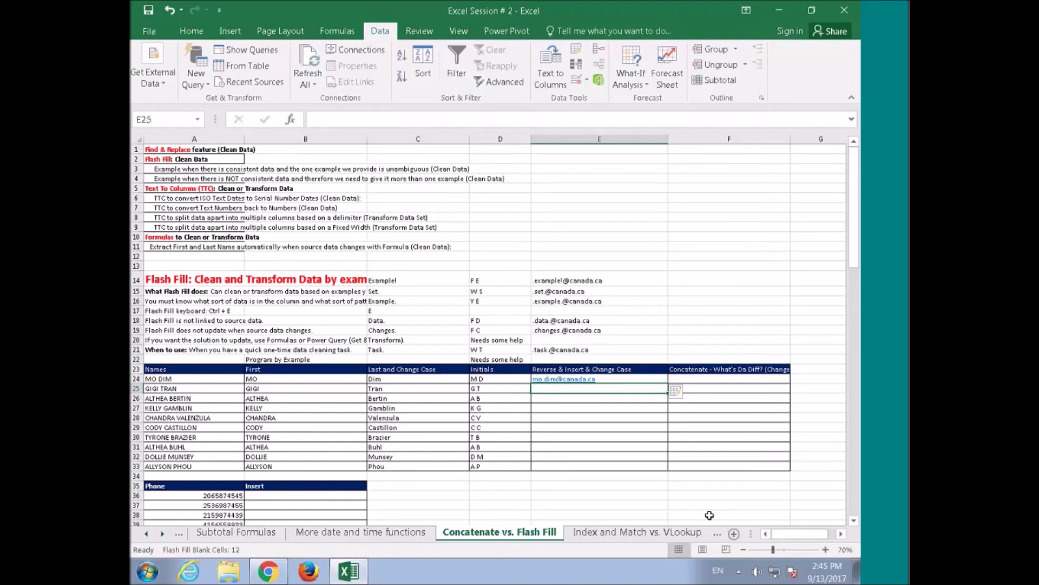
pyautogui.hotkey('ctrl', 'e')
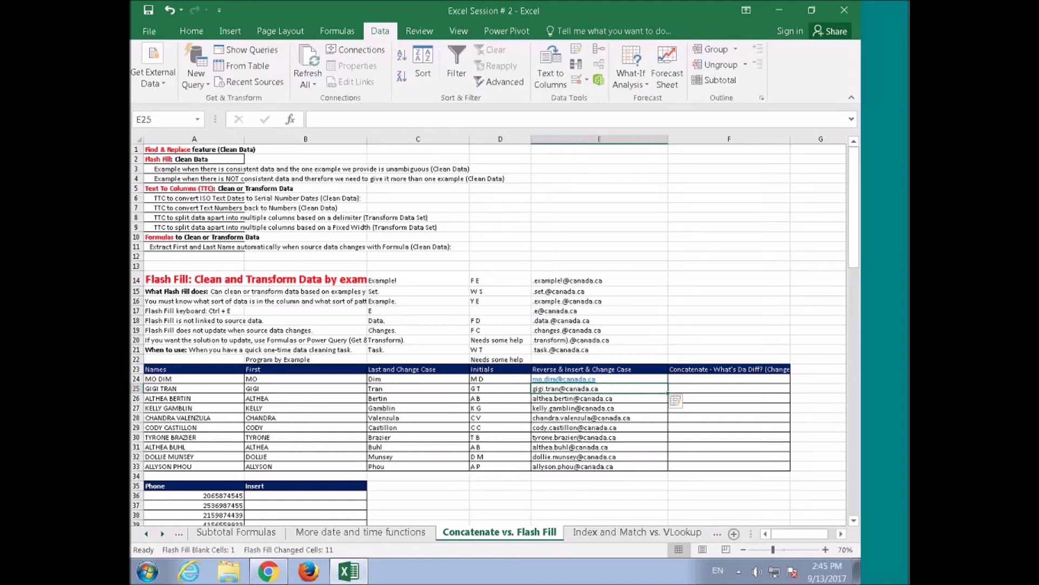
pyautogui.moveTo(390, 281); pyautogui.dragTo(600, 360)
pyautogui.press('Delete')
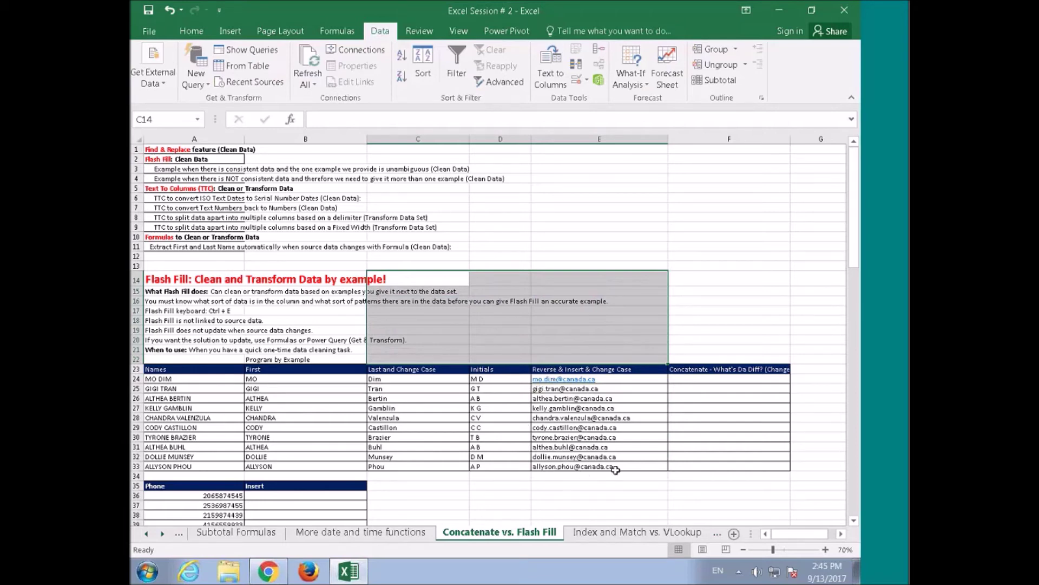
# Step: Replace column C's surnames with upper-case surname plus ' - 001' for rows 24-33 via Flash Fill
pyautogui.click(407, 379)
pyautogui.moveTo(411, 402); pyautogui.dragTo(420, 467)
pyautogui.press('Delete')
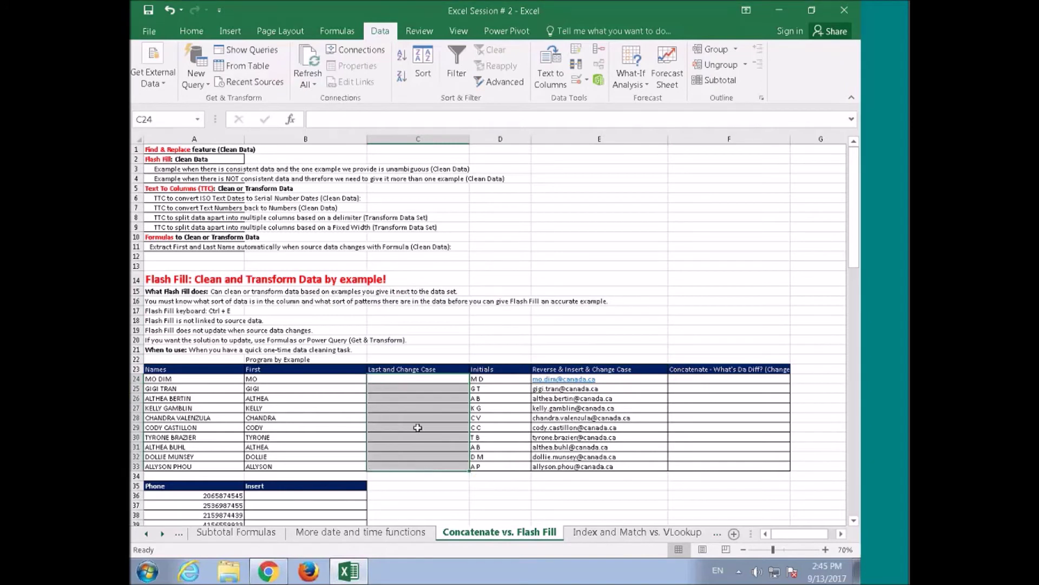
pyautogui.click(410, 378)
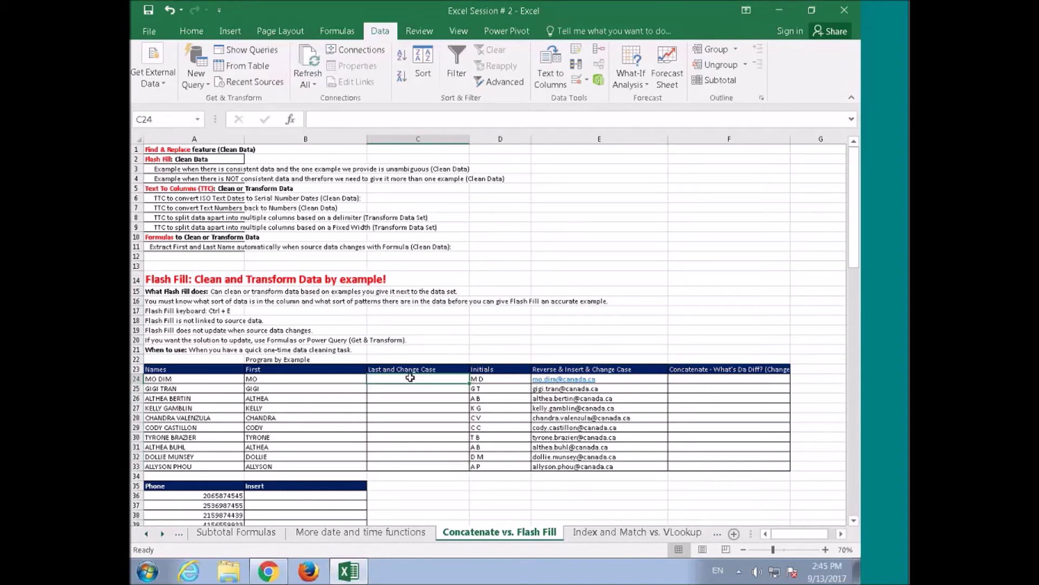
pyautogui.write('DIM - 001')
pyautogui.press('Return')
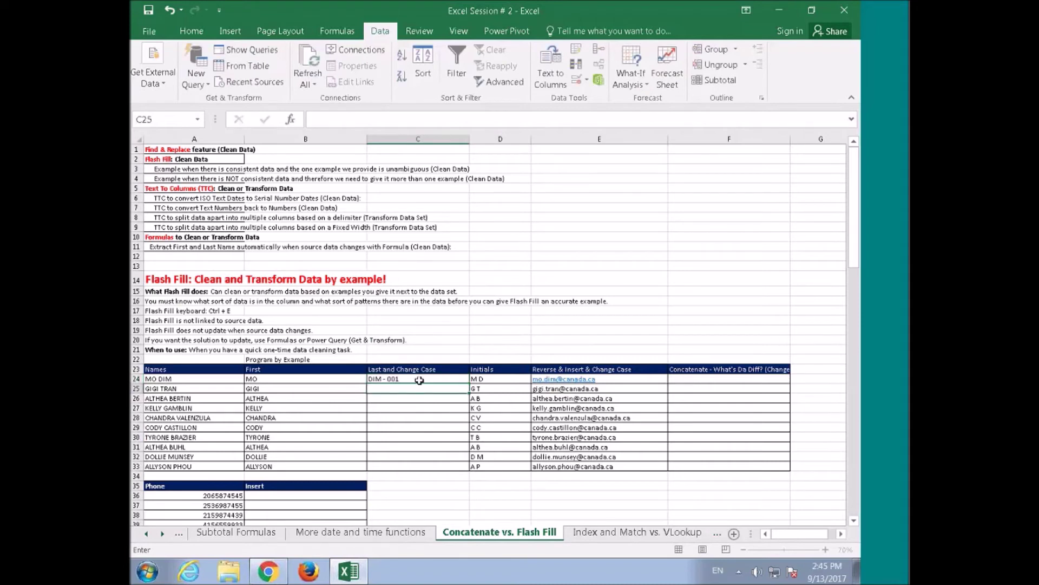
pyautogui.hotkey('ctrl', 'e')
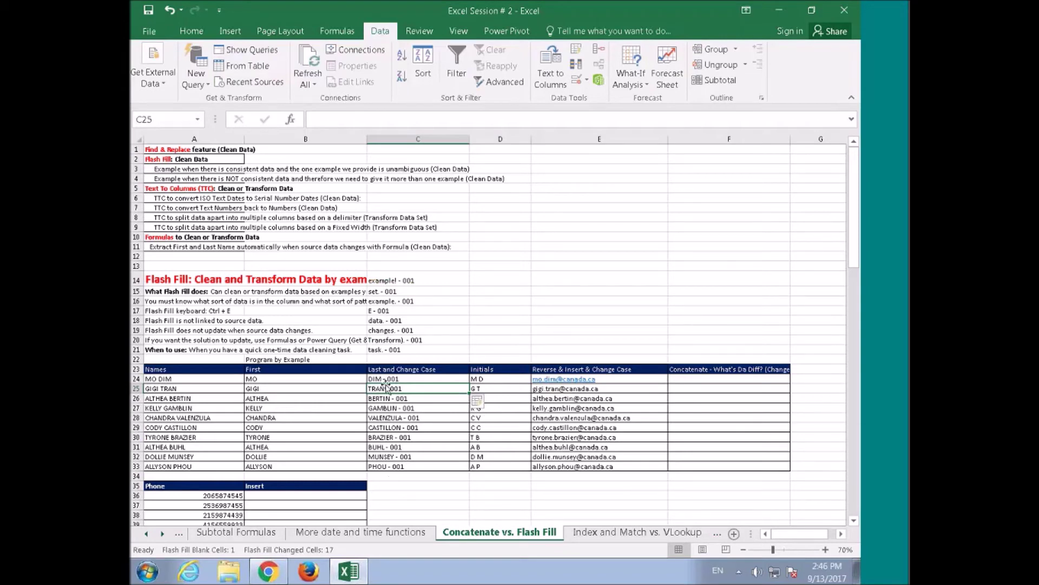
pyautogui.click(675, 379)
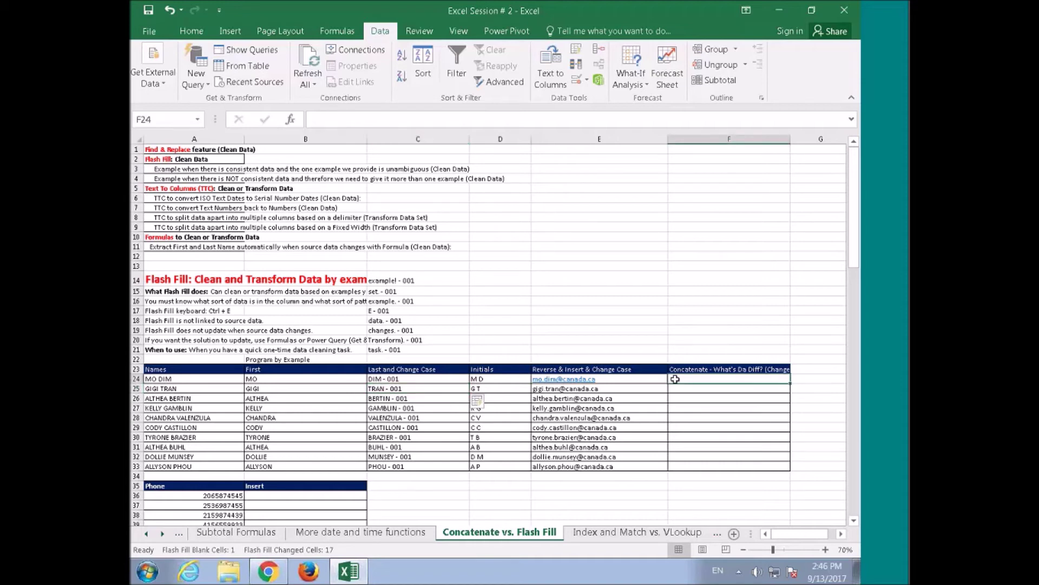
pyautogui.write('=')
pyautogui.write('=con')
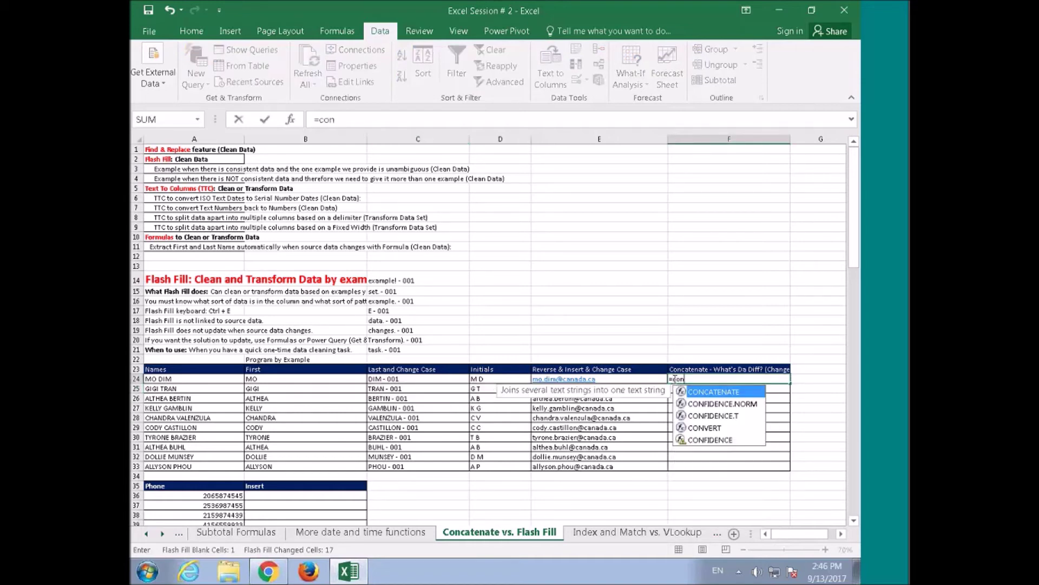
# Step: Build =CONCATENATE(B24,C24) in F24 to join the first name with the column C entry
pyautogui.press('Tab')
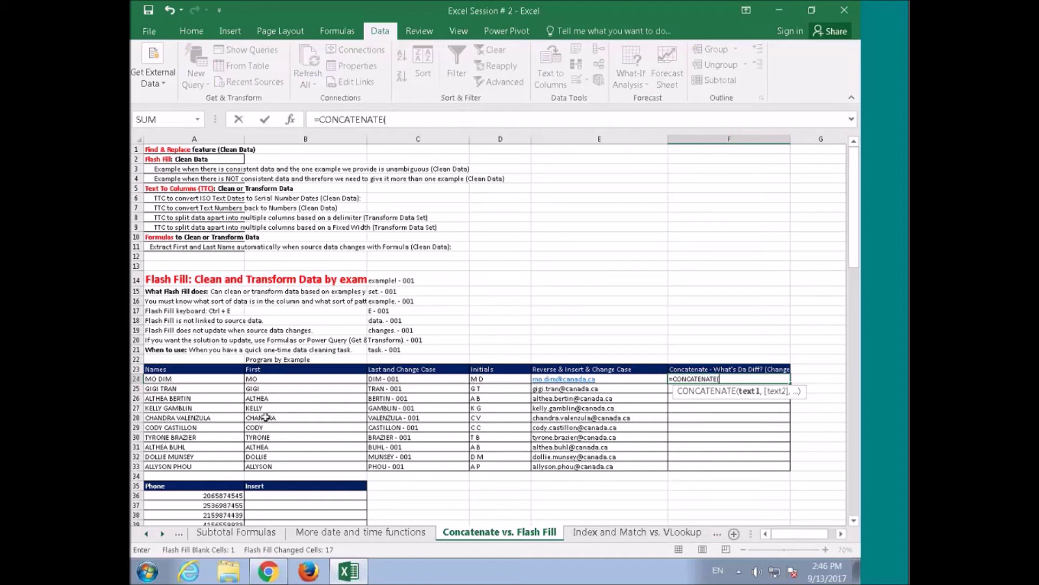
pyautogui.click(289, 380)
pyautogui.click(290, 379)
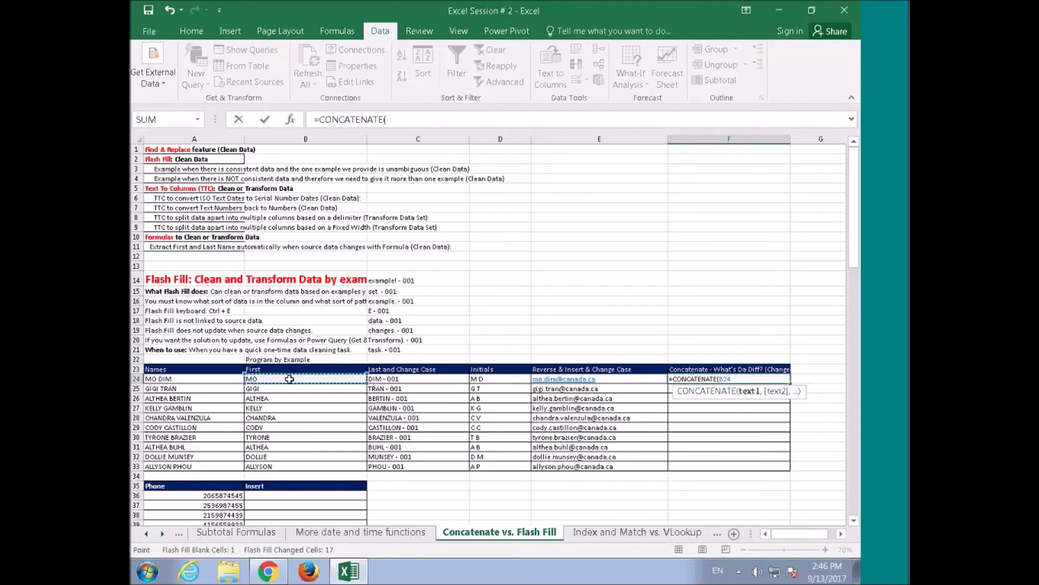
pyautogui.write(',')
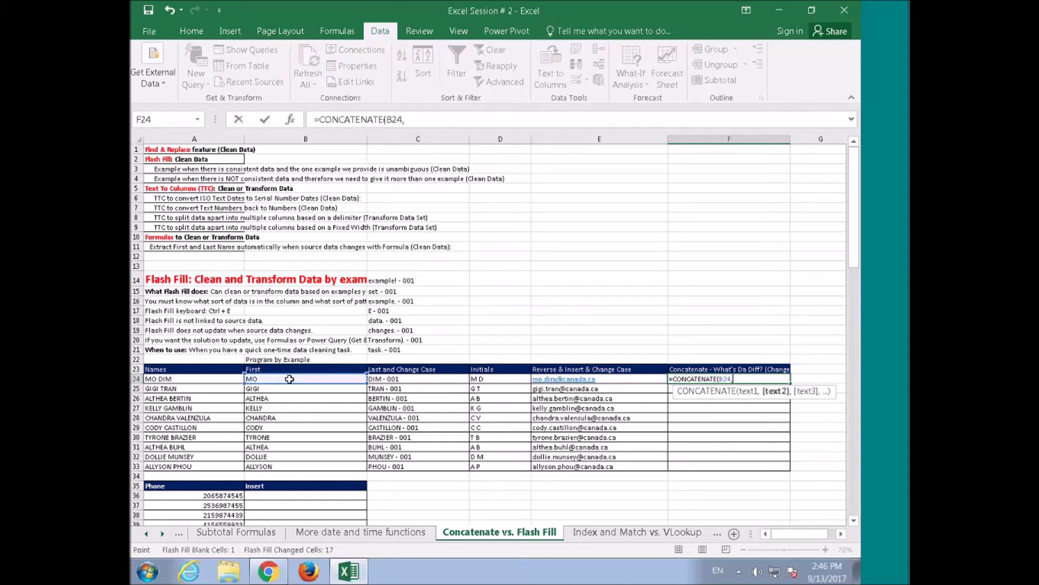
pyautogui.click(383, 379)
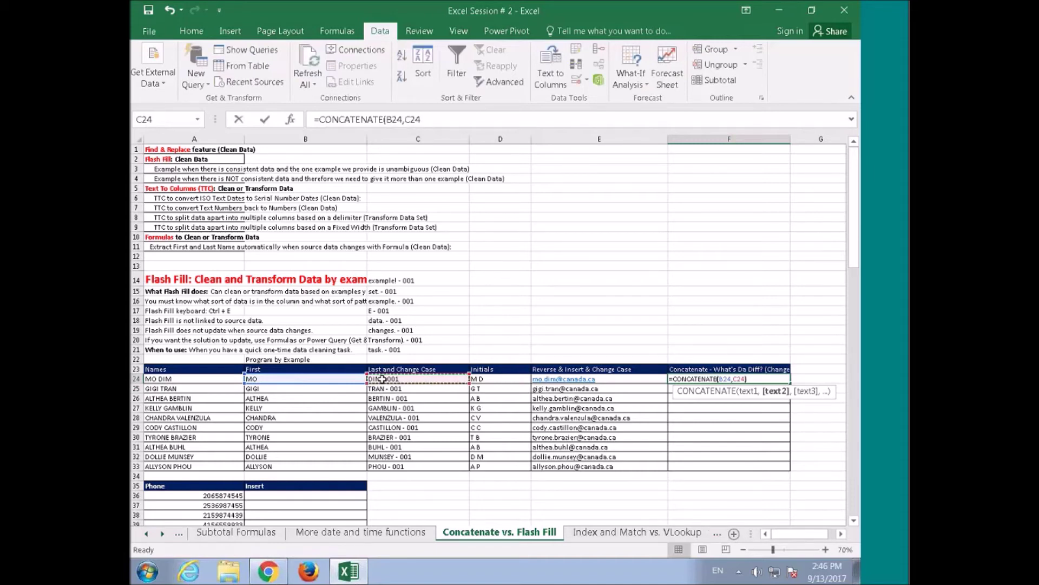
pyautogui.press('Return')
pyautogui.click(386, 379)
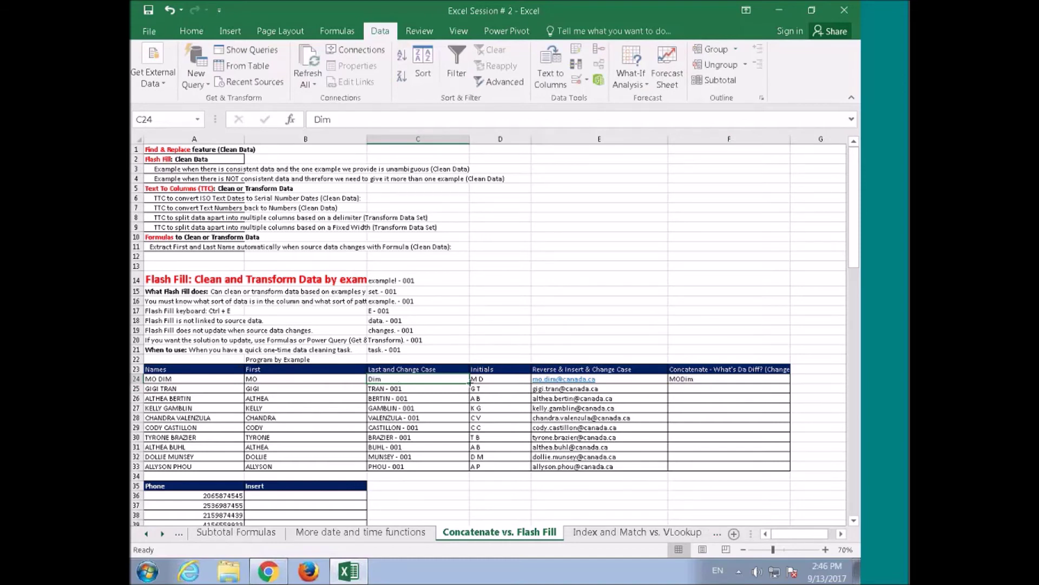
# Step: Try extending the last-name entry down column C and retry Flash Fill after the no-pattern message
pyautogui.moveTo(469, 382); pyautogui.dragTo(433, 389)
pyautogui.click(433, 389)
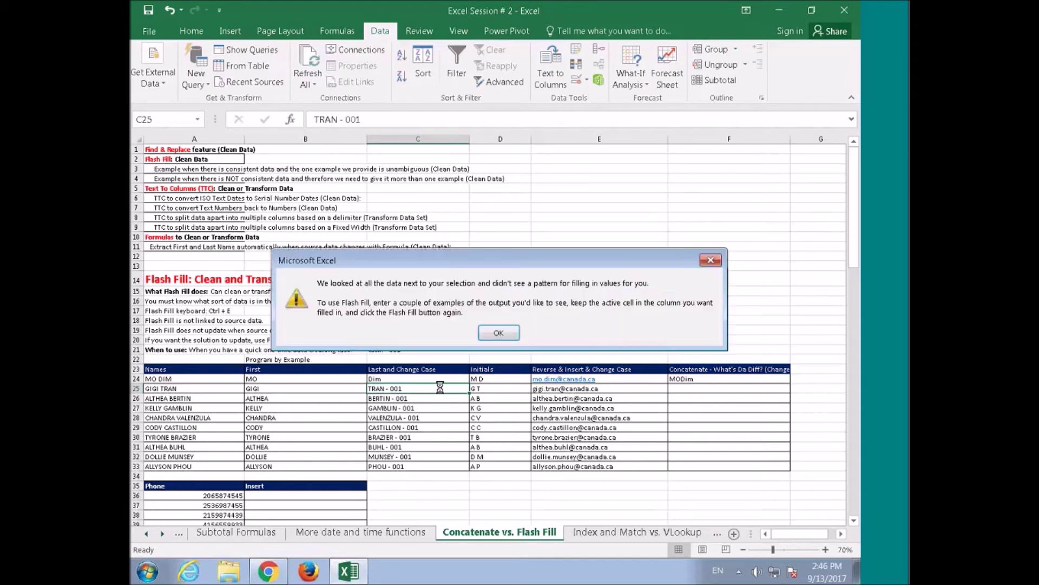
pyautogui.click(497, 333)
pyautogui.moveTo(469, 393); pyautogui.dragTo(415, 387)
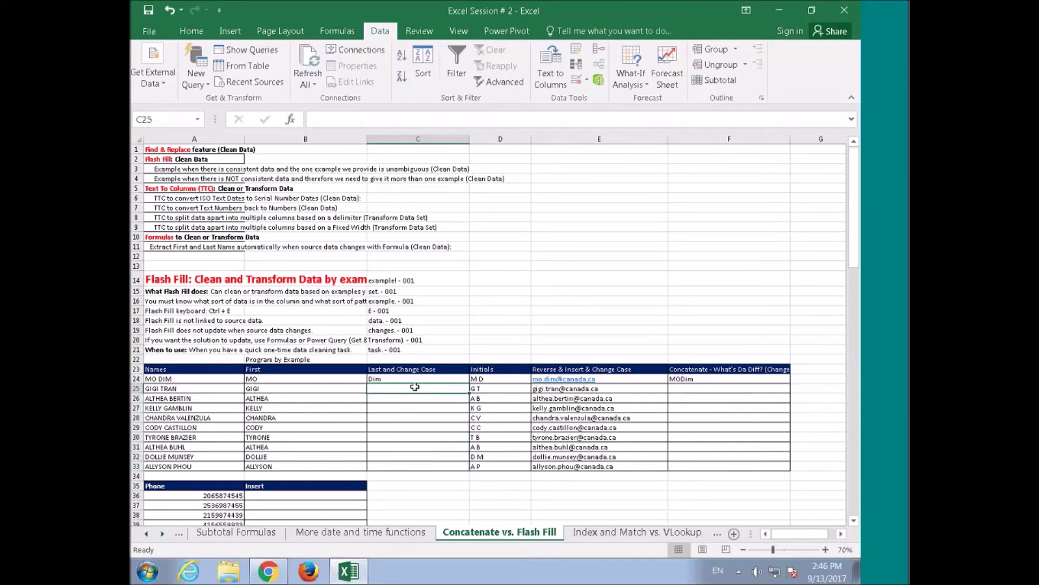
pyautogui.press('Return')
pyautogui.press('Up')
# Step: Clear all contents from the last-name range C24:C33
pyautogui.moveTo(432, 379)
pyautogui.mouseDown()
pyautogui.moveTo(429, 466)
pyautogui.moveTo(434, 381)
pyautogui.mouseUp()
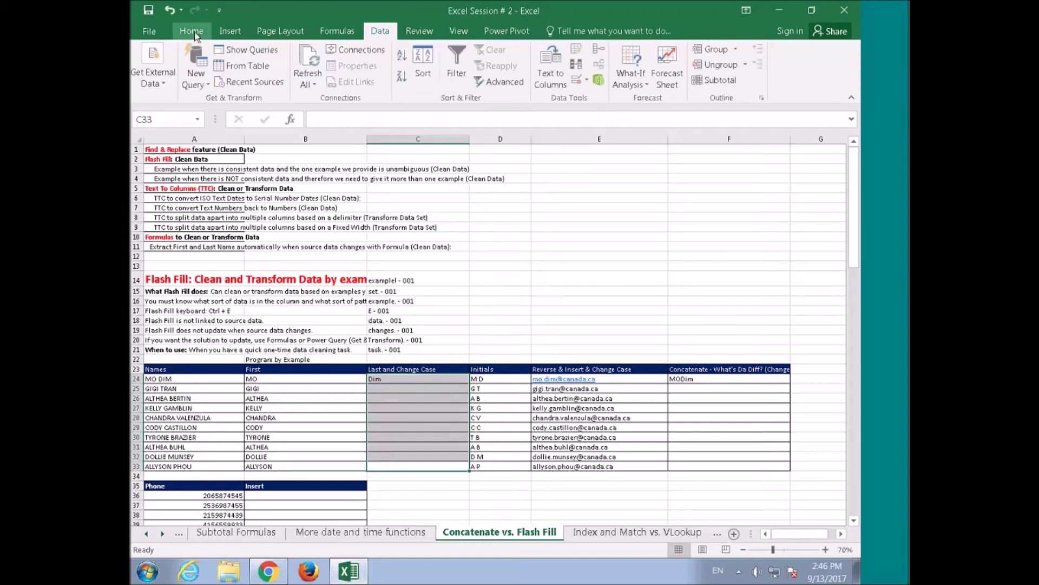
pyautogui.click(192, 31)
pyautogui.click(718, 80)
pyautogui.click(739, 135)
# Step: Retype the last name in C24 with a capital first letter
pyautogui.click(416, 379)
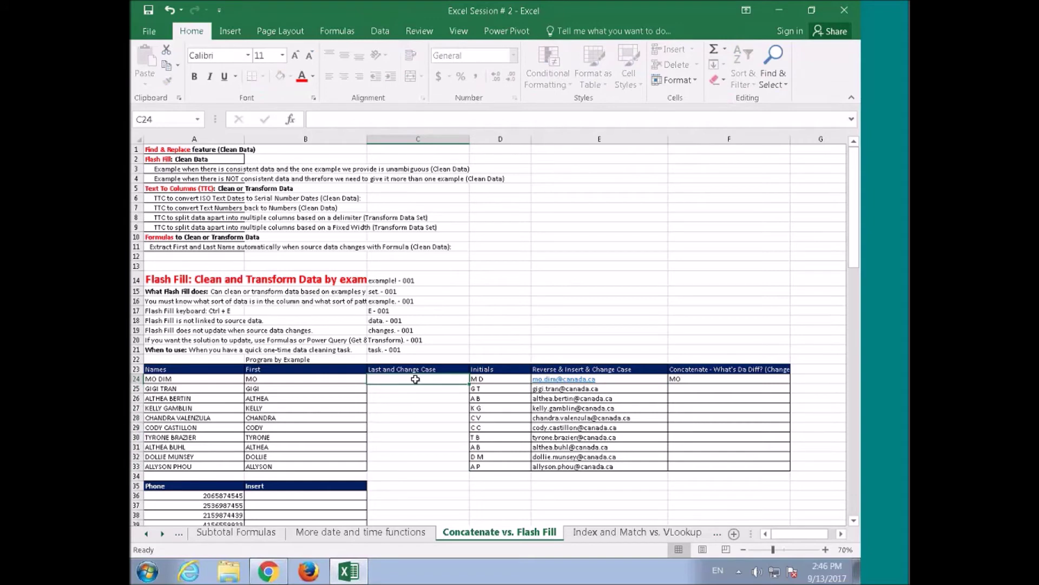
pyautogui.write('dim')
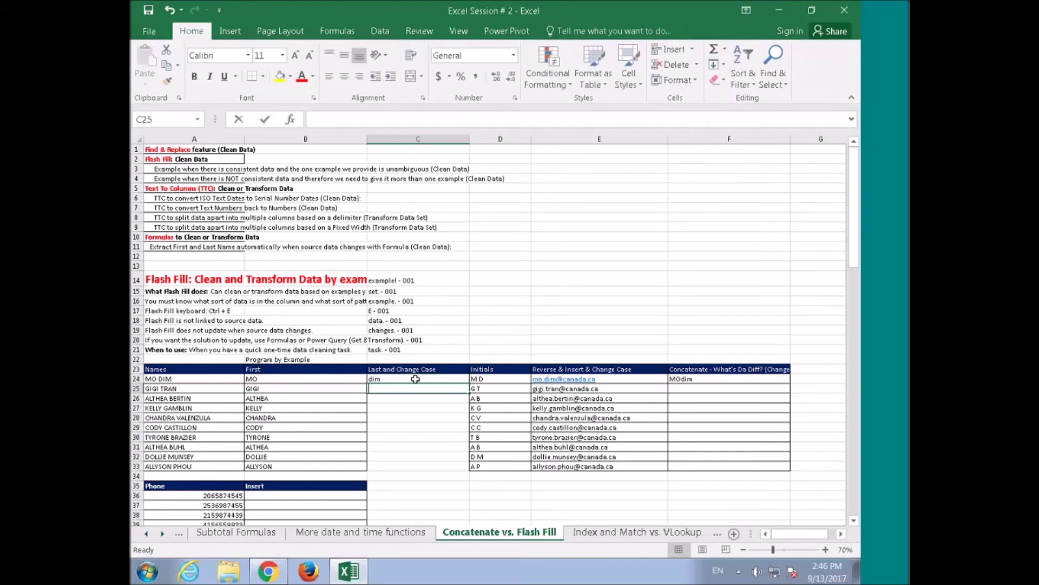
pyautogui.press('Return')
pyautogui.click(415, 379)
pyautogui.write('Dim')
pyautogui.press('Return')
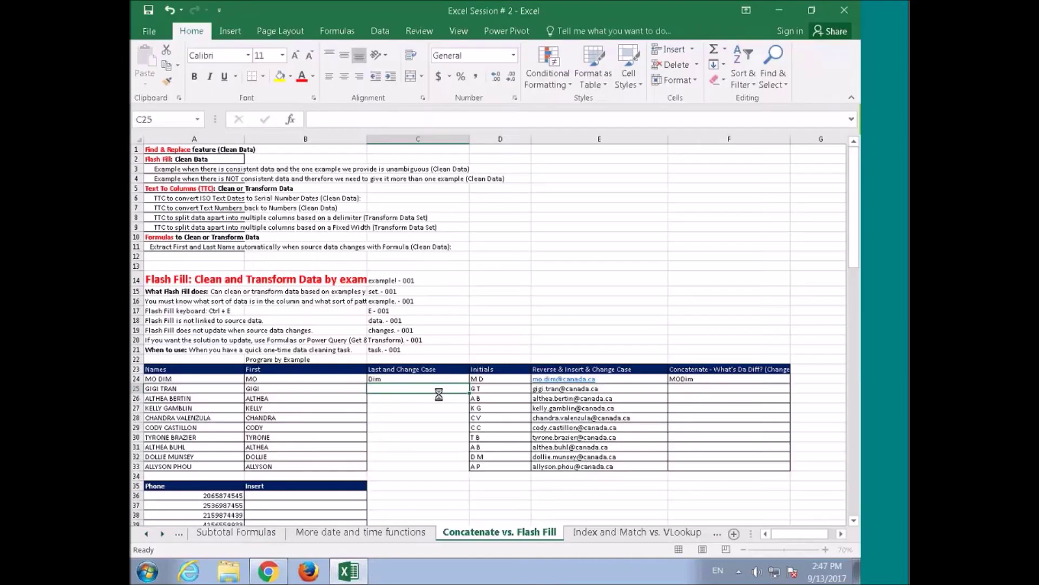
# Step: Dismiss the Flash Fill message and inspect F24's CONCATENATE formula without changing it
pyautogui.click(498, 332)
pyautogui.doubleClick(695, 379)
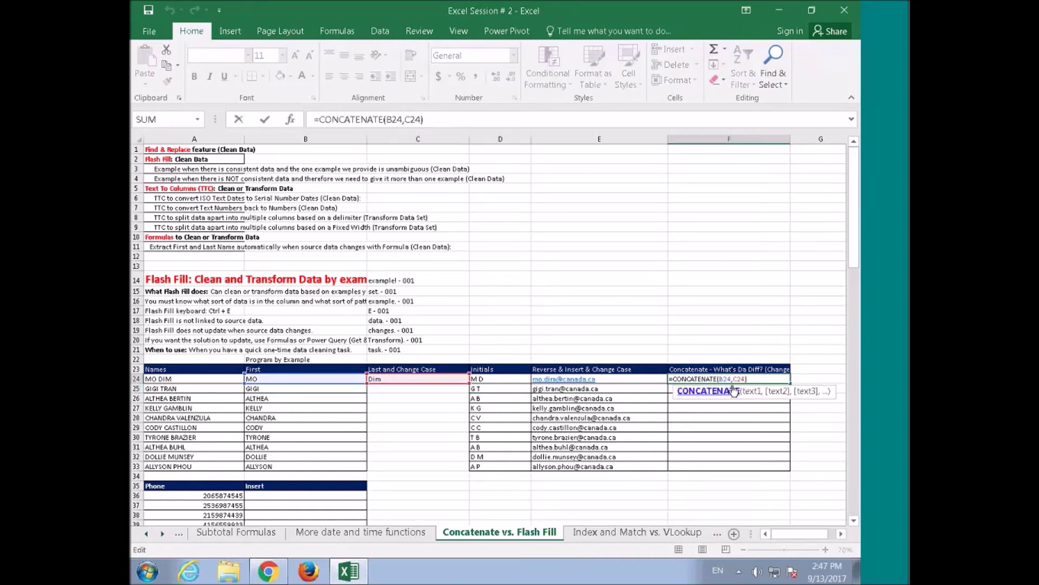
pyautogui.press('Escape')
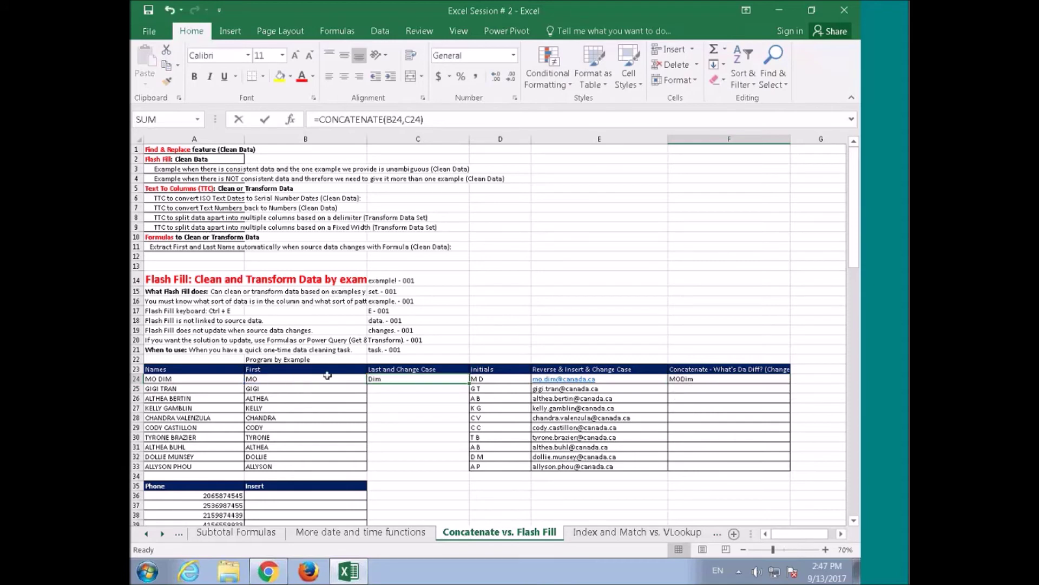
# Step: Enter a new first name in B24 and last name in C24, then bring up F24's function arguments
pyautogui.click(328, 376)
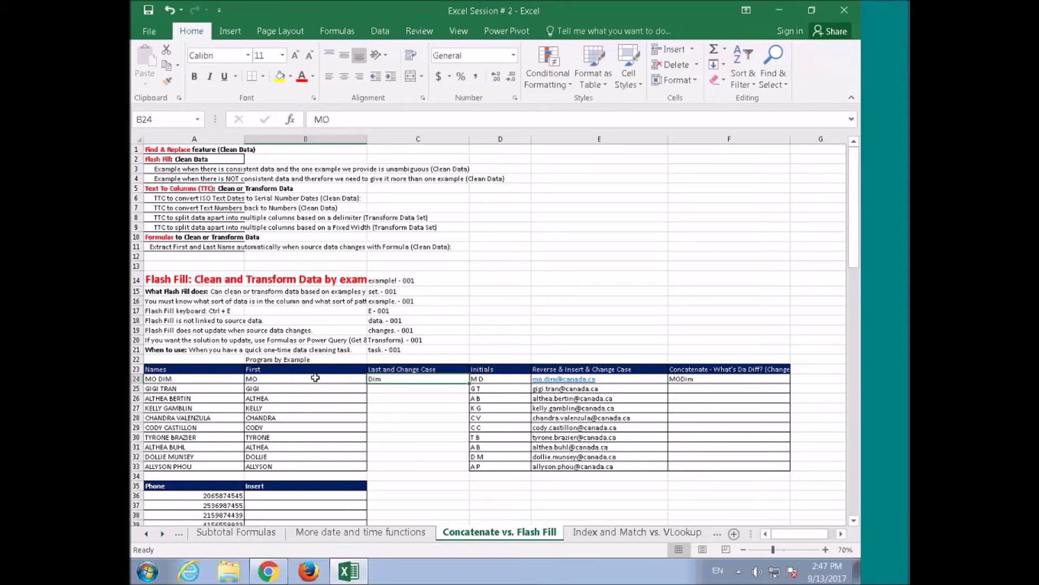
pyautogui.press('Tab')
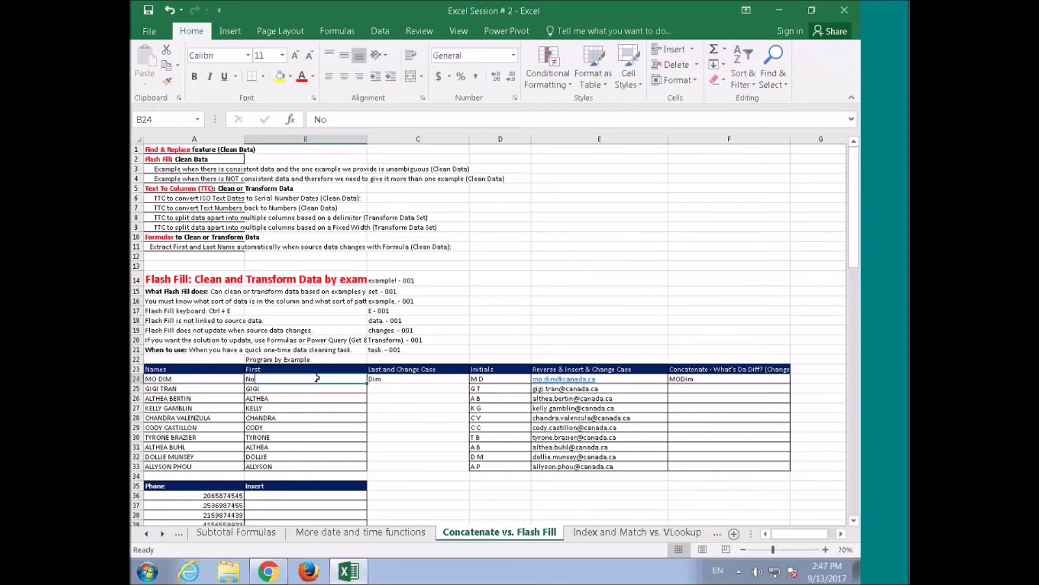
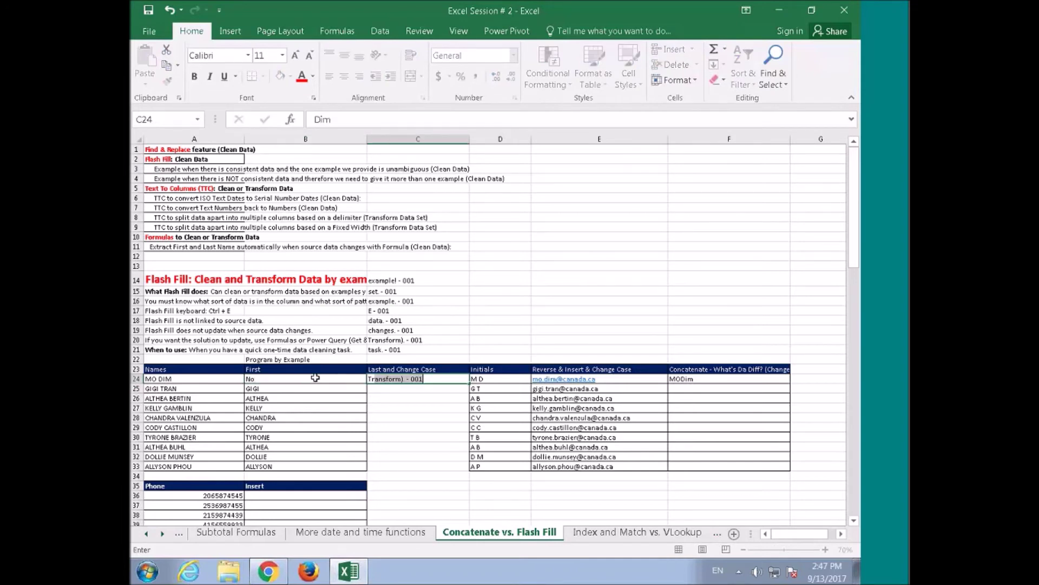
pyautogui.press('Return')
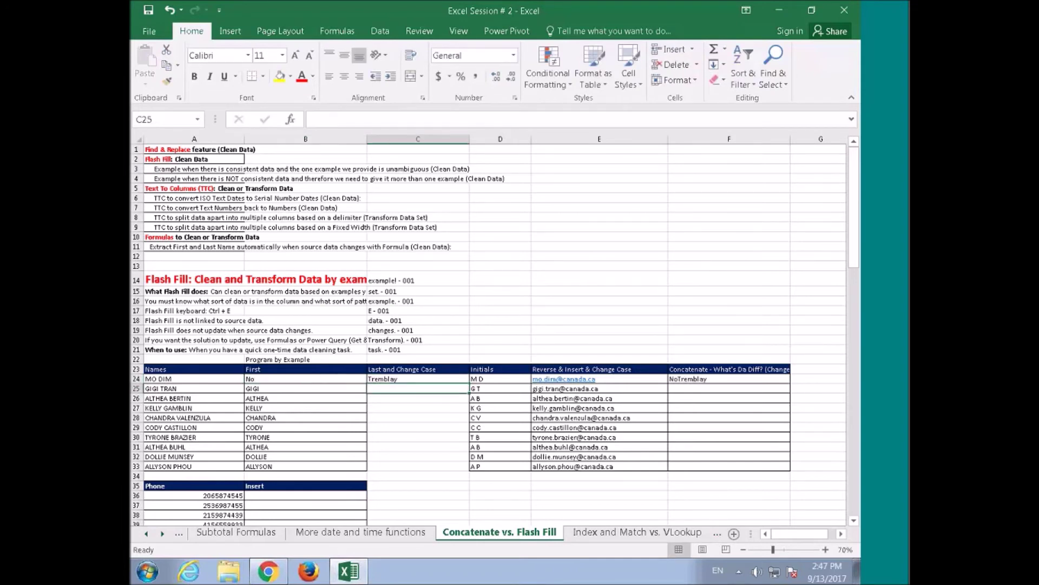
pyautogui.click(712, 382)
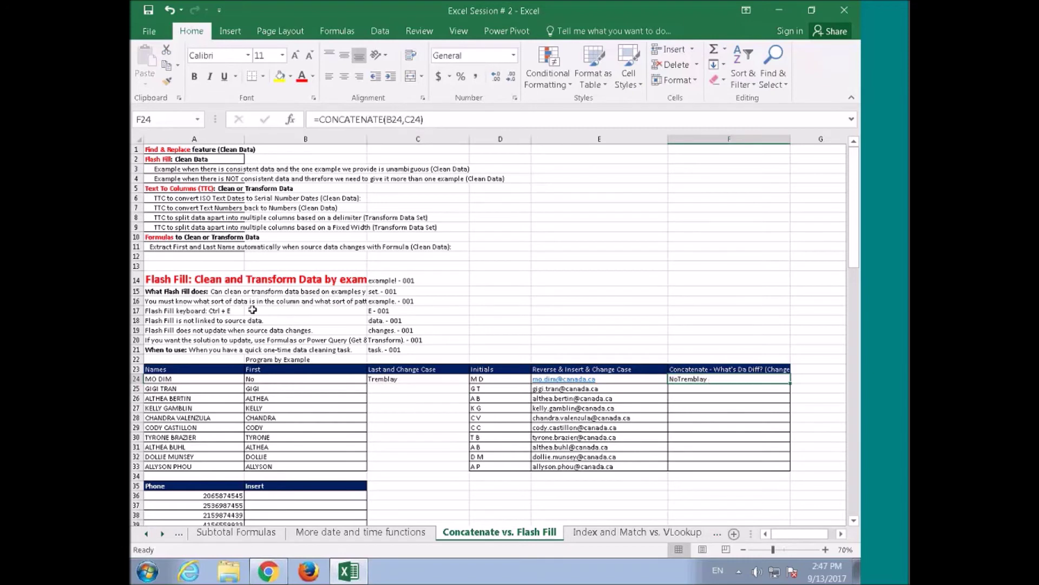
pyautogui.click(289, 119)
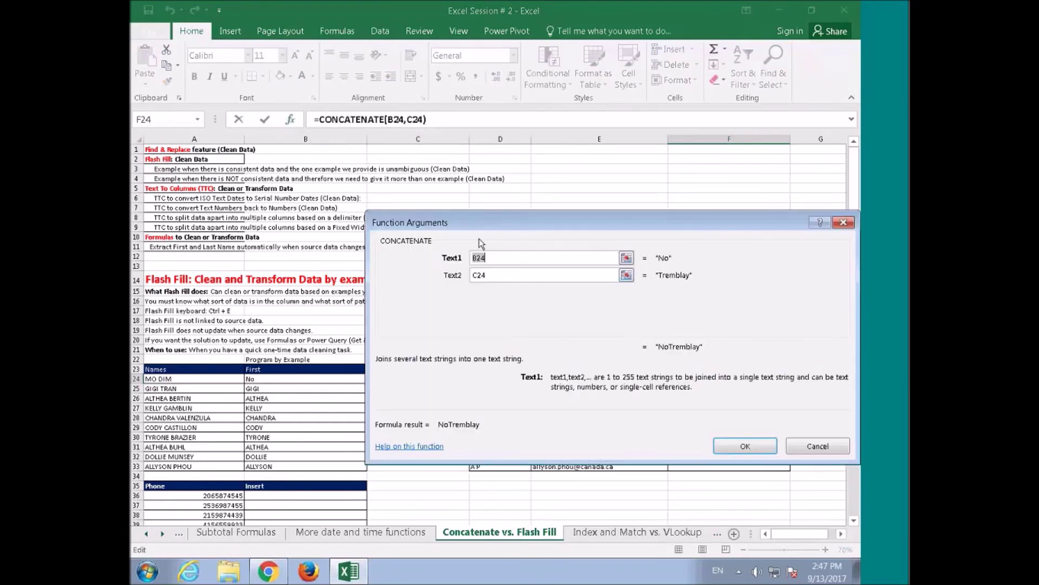
# Step: Set F24's CONCATENATE Text2 to a space and Text3 to C24
pyautogui.moveTo(490, 224); pyautogui.dragTo(399, 181)
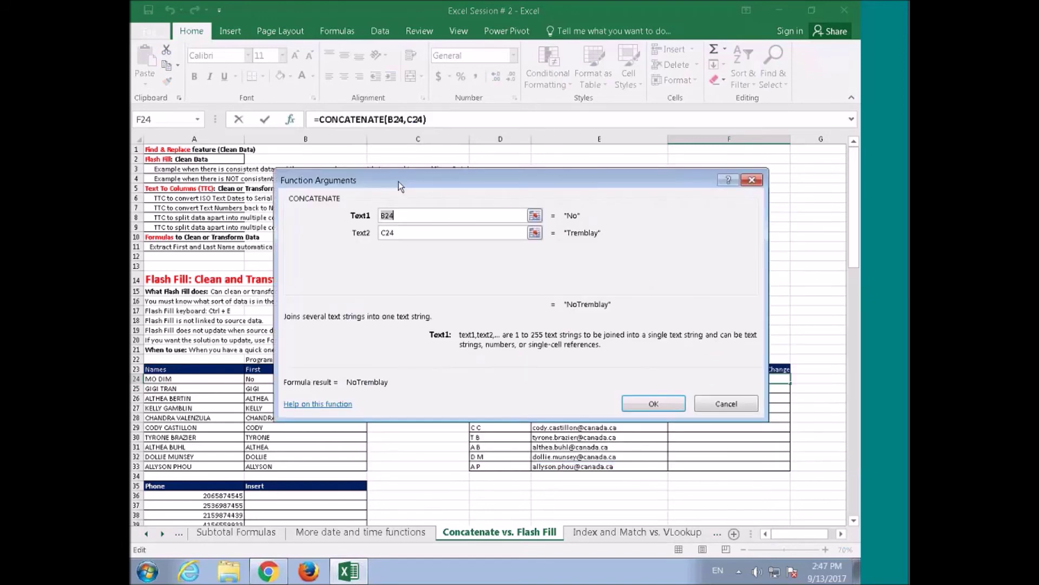
pyautogui.click(408, 232)
pyautogui.press('BackSpace')
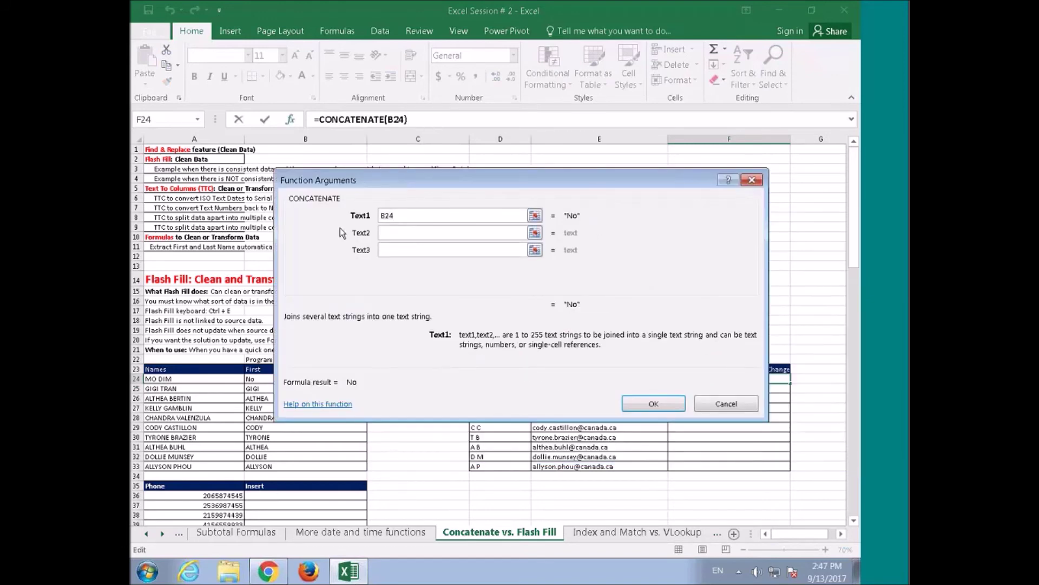
pyautogui.press('Tab')
pyautogui.click(387, 247)
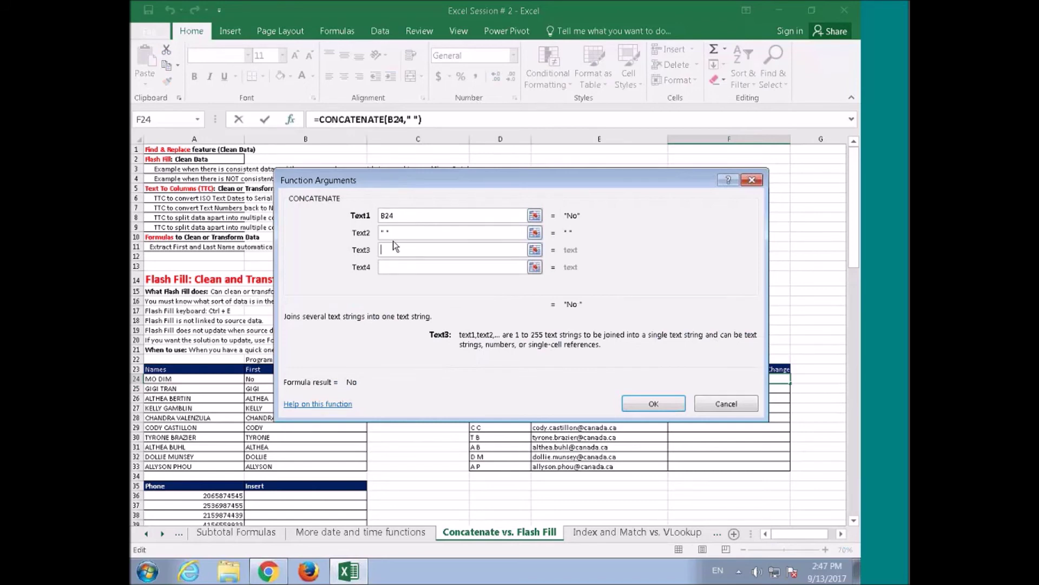
pyautogui.click(534, 249)
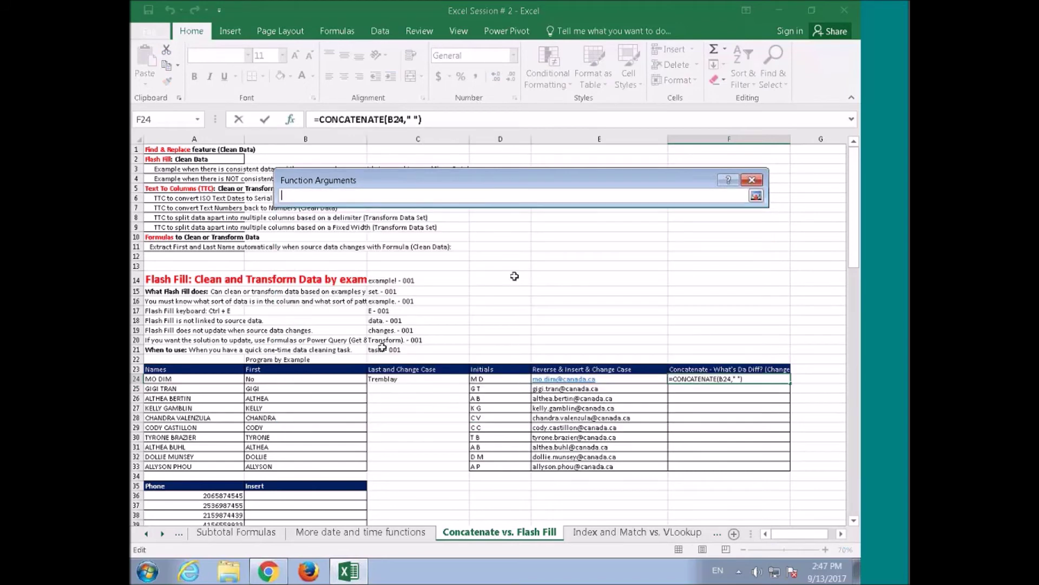
pyautogui.click(385, 378)
pyautogui.click(756, 196)
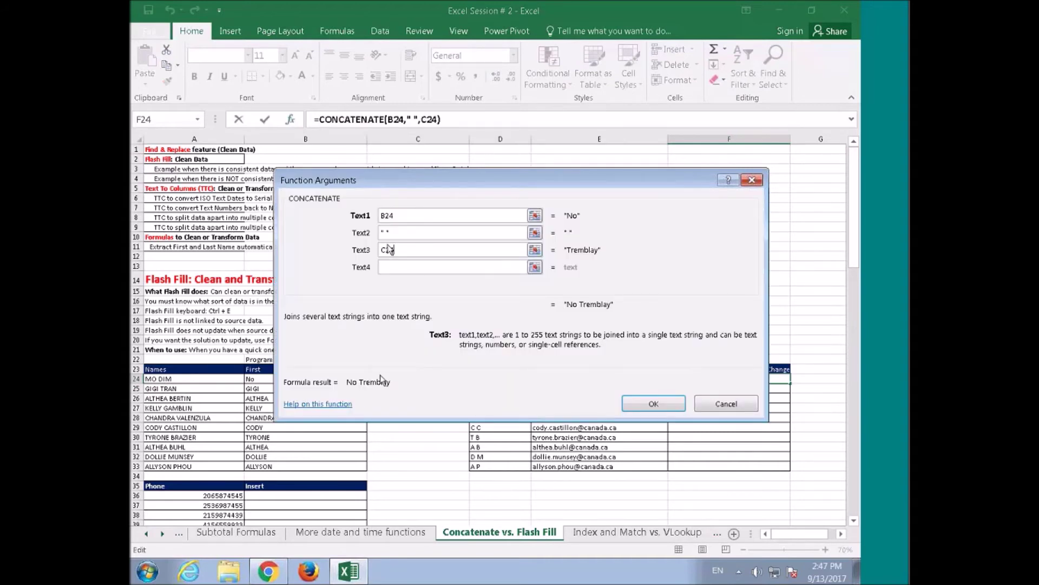
pyautogui.click(665, 408)
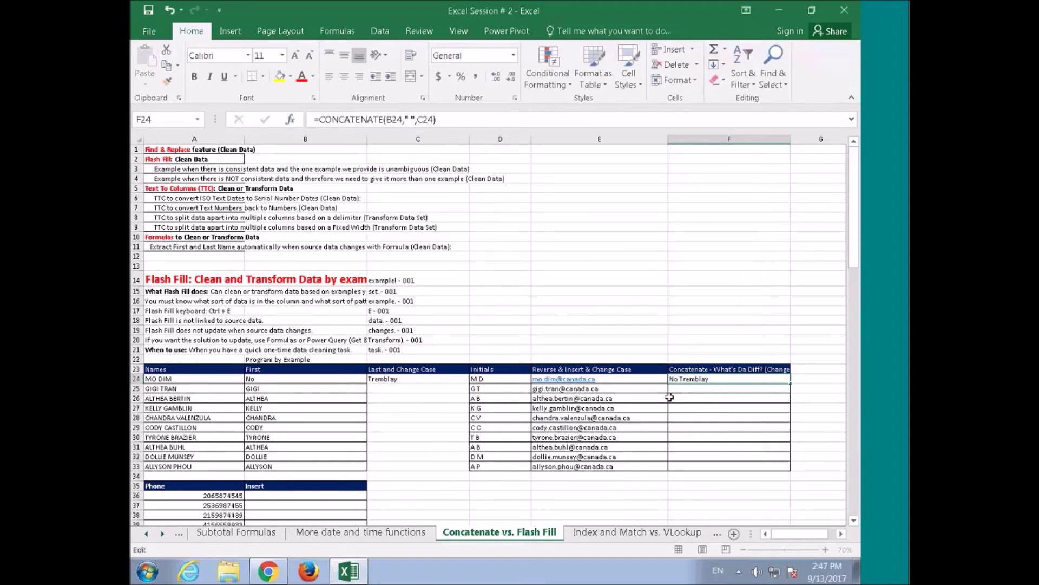
# Step: Fill the F24 formula down to F33 and copy C24's surname down to C33
pyautogui.doubleClick(791, 383)
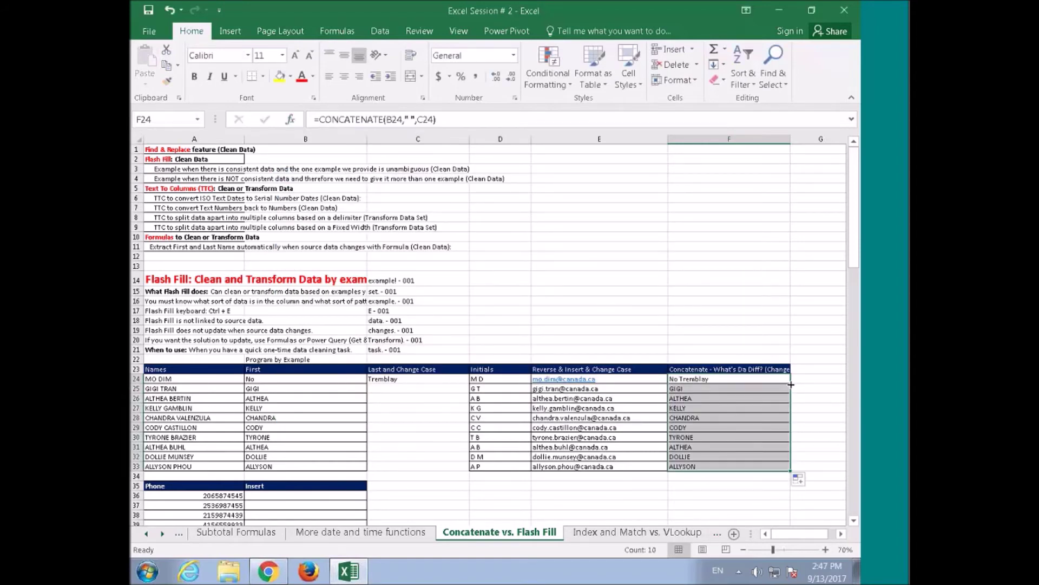
pyautogui.click(417, 379)
pyautogui.doubleClick(470, 383)
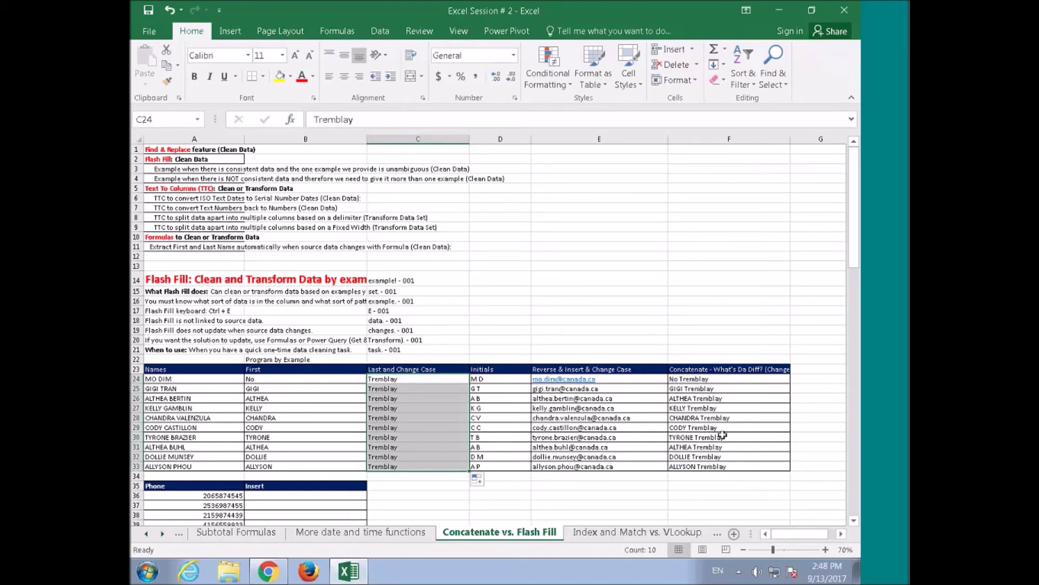
pyautogui.scroll(-6, 517, 401)
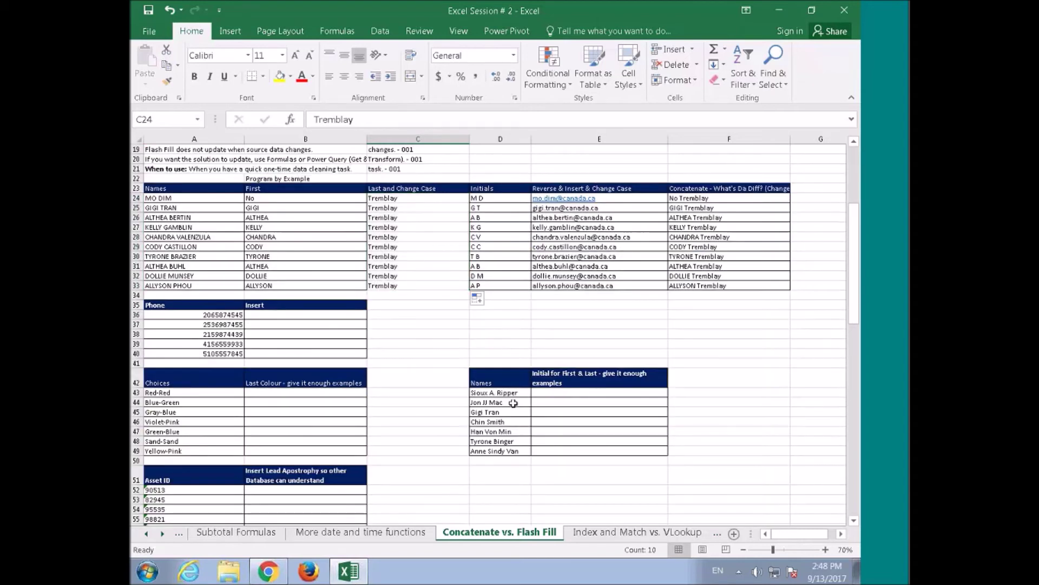
pyautogui.click(277, 313)
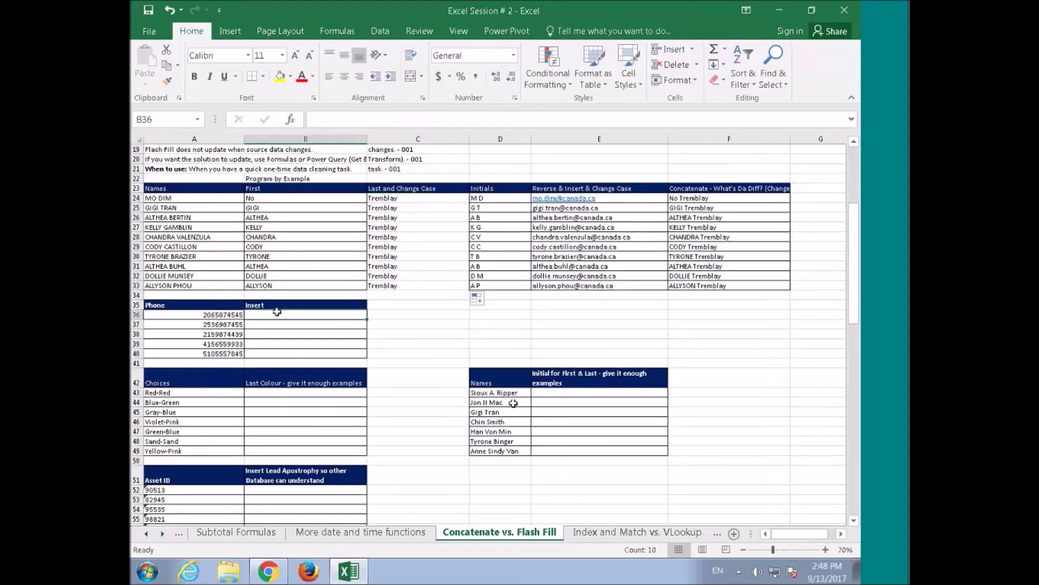
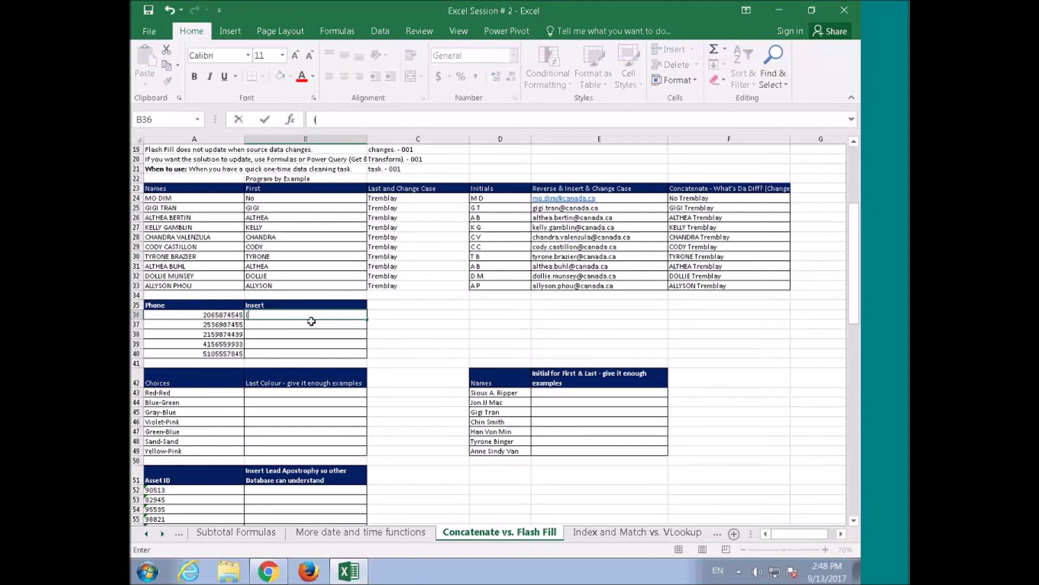
pyautogui.press('Return')
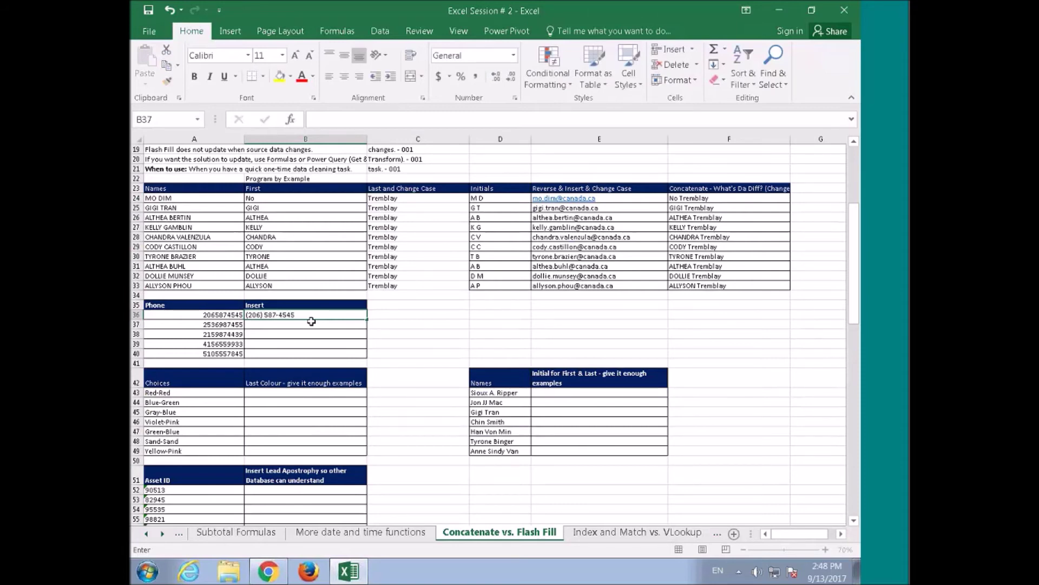
pyautogui.hotkey('ctrl', 'e')
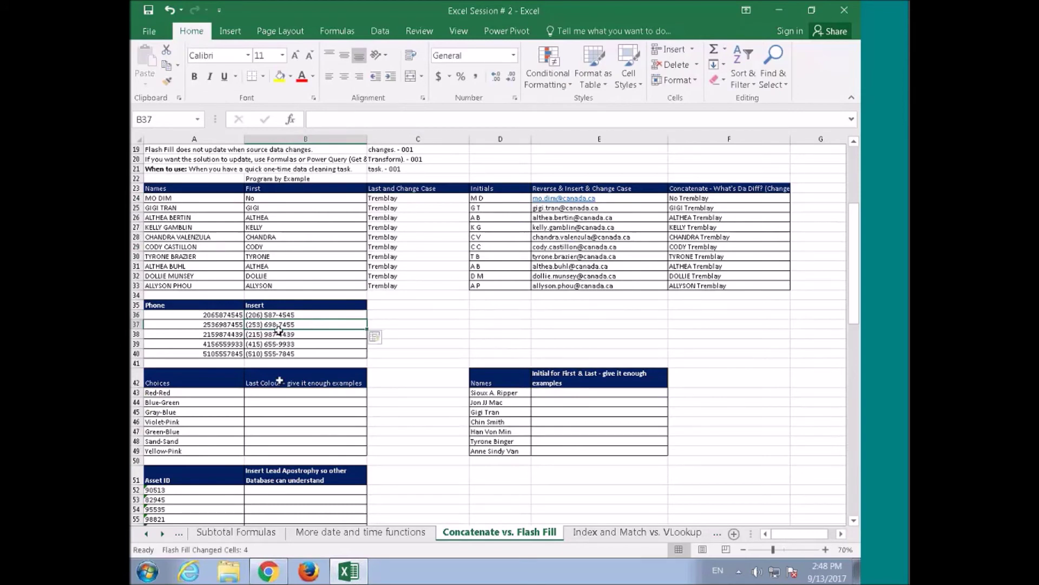
pyautogui.click(293, 391)
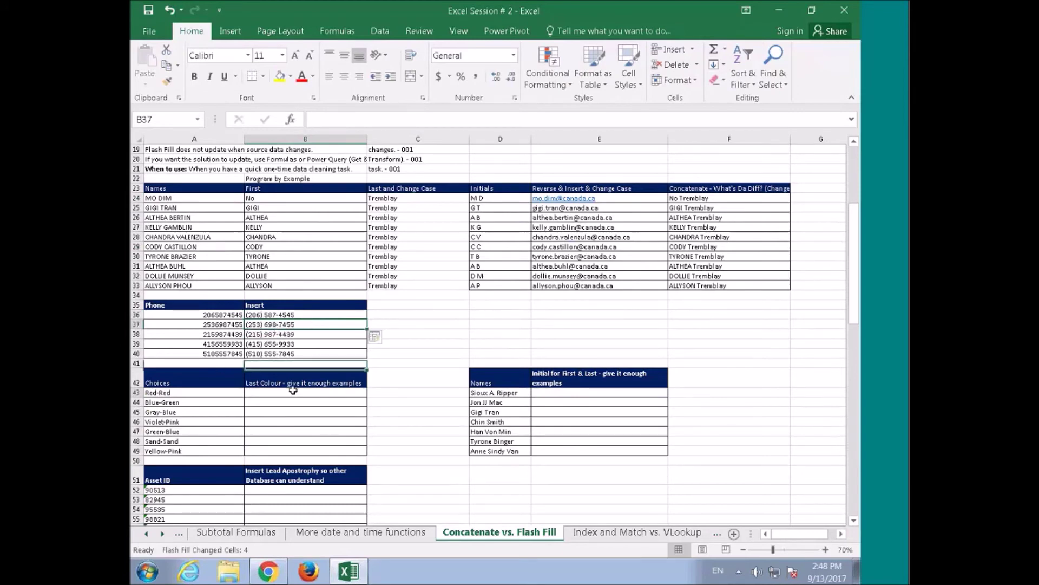
pyautogui.scroll(-2, 293, 390)
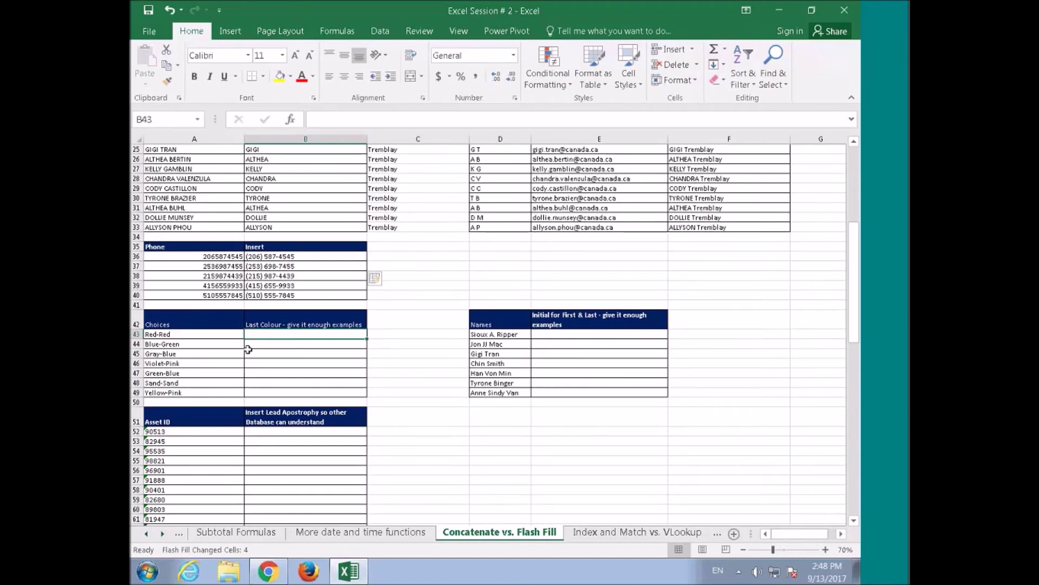
# Step: Enter Red in B43, Flash Fill, and correct B44 to Green so the column refills properly
pyautogui.write('Red')
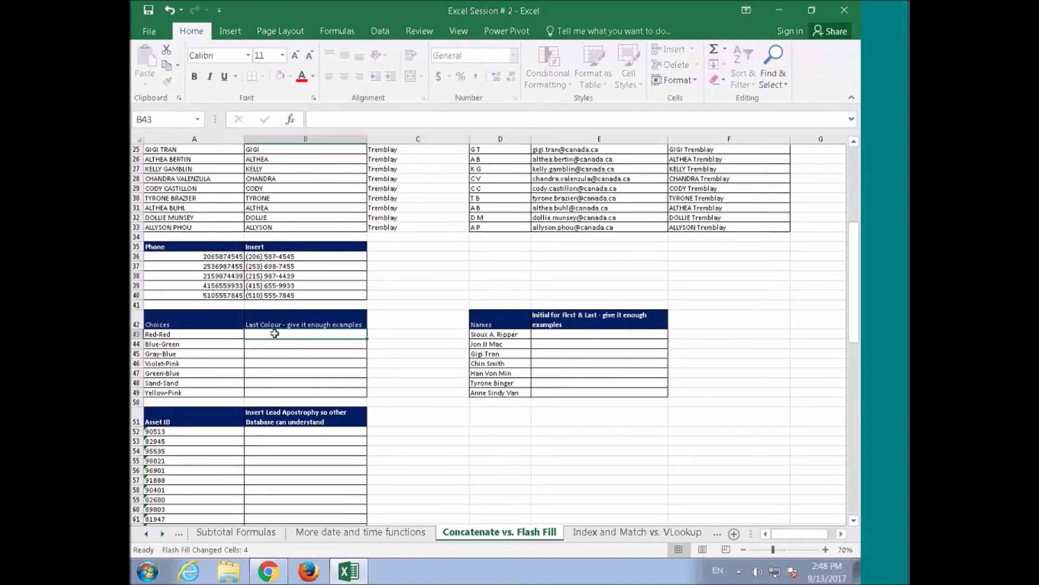
pyautogui.press('Return')
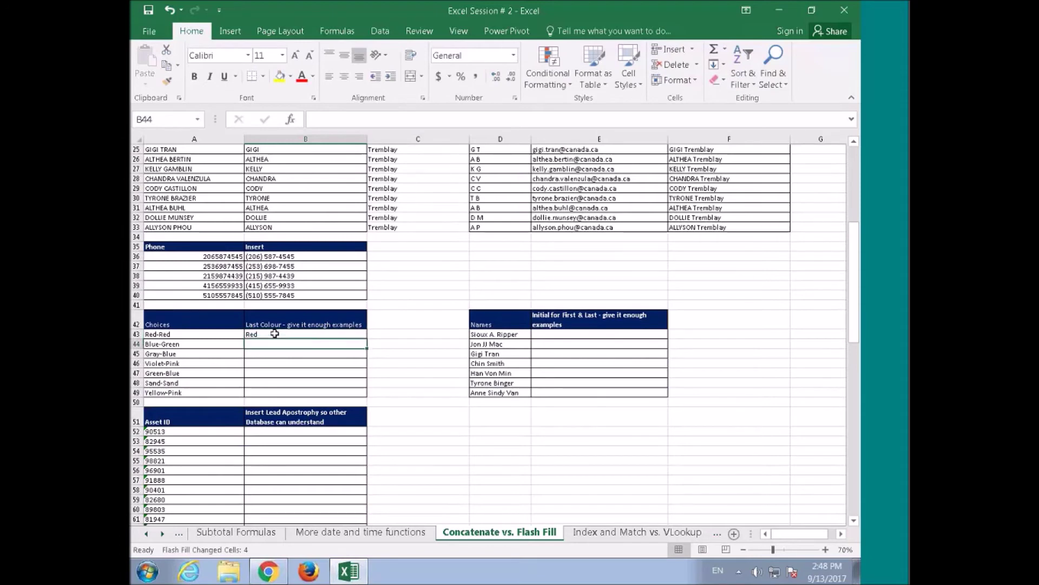
pyautogui.hotkey('ctrl', 'e')
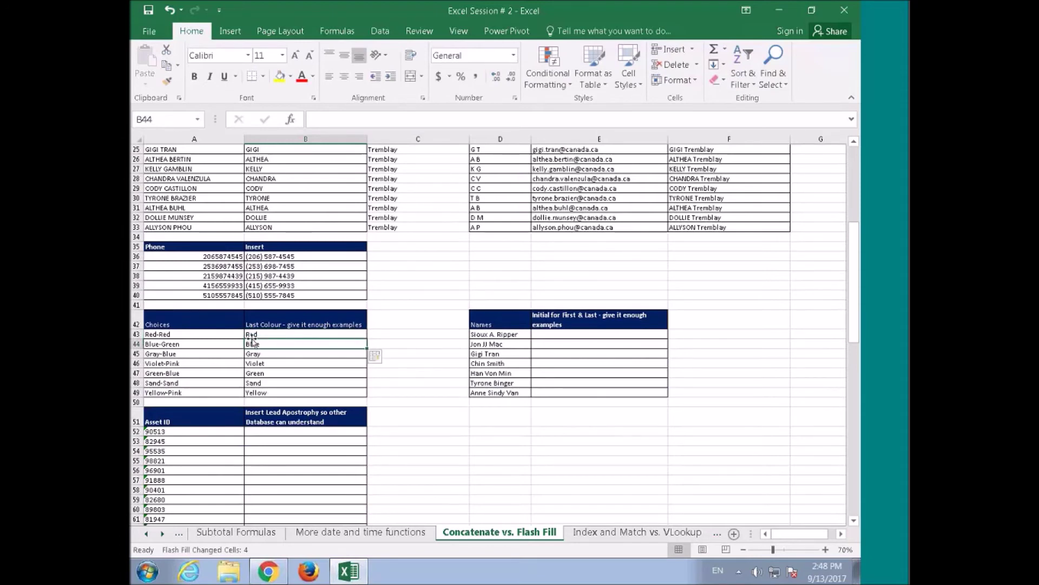
pyautogui.click(259, 347)
pyautogui.write('Green')
pyautogui.press('Return')
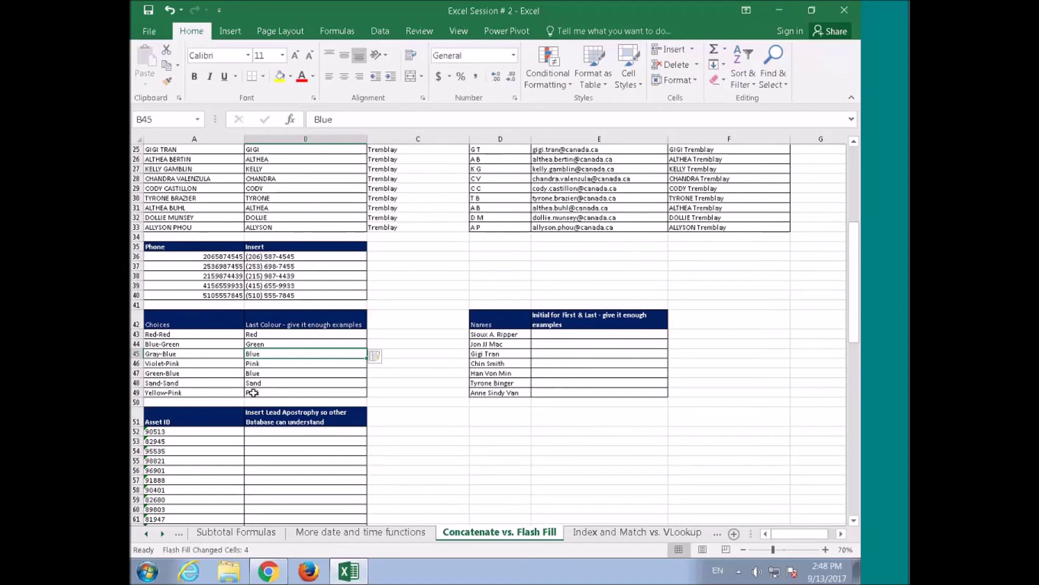
pyautogui.scroll(-4, 253, 393)
# Step: Enter '90513 in B52, Flash Fill the remaining Asset IDs as text, and check B52
pyautogui.moveTo(225, 315); pyautogui.dragTo(227, 446)
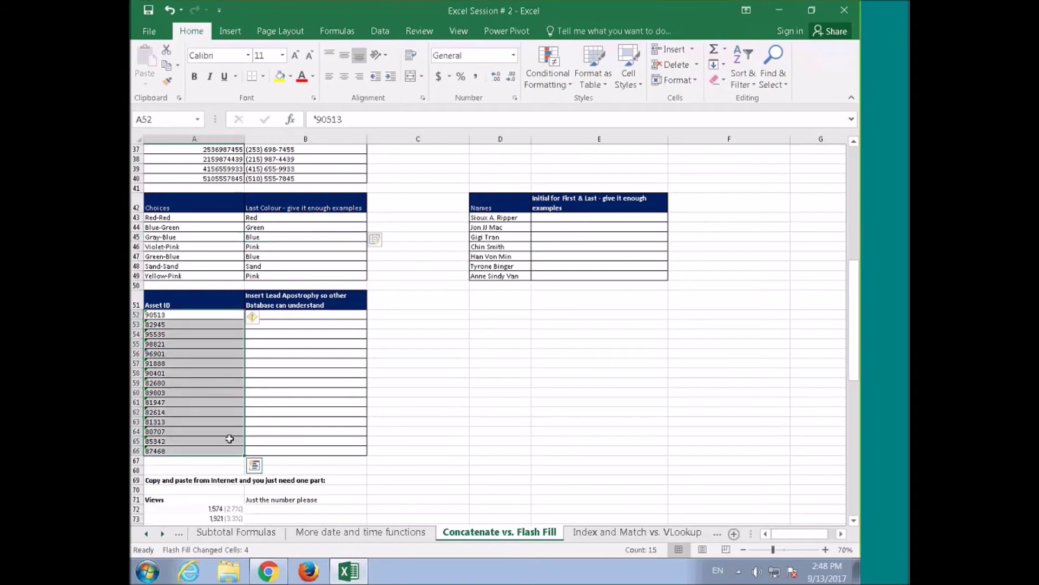
pyautogui.click(287, 314)
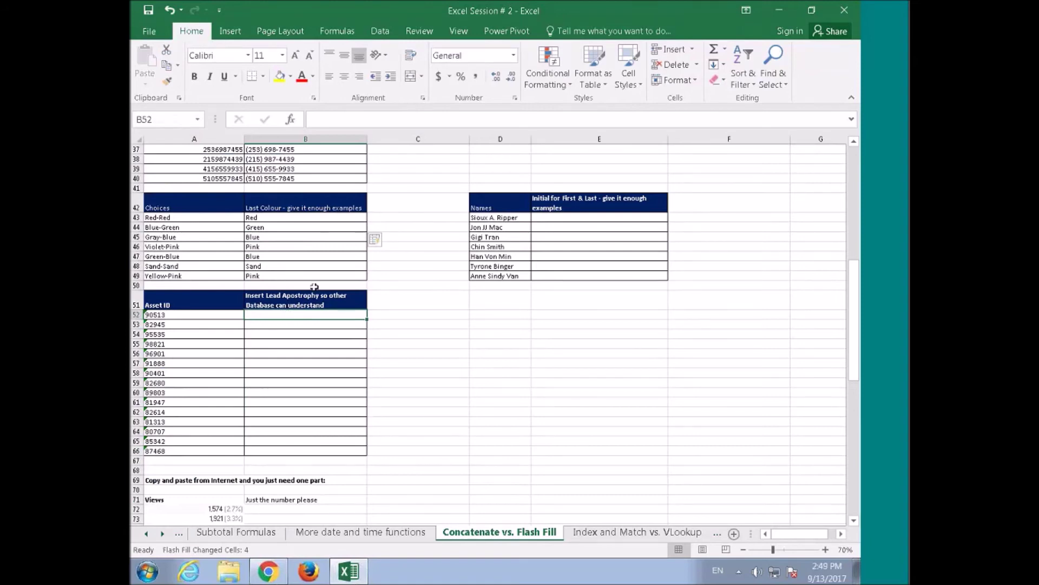
pyautogui.write("'")
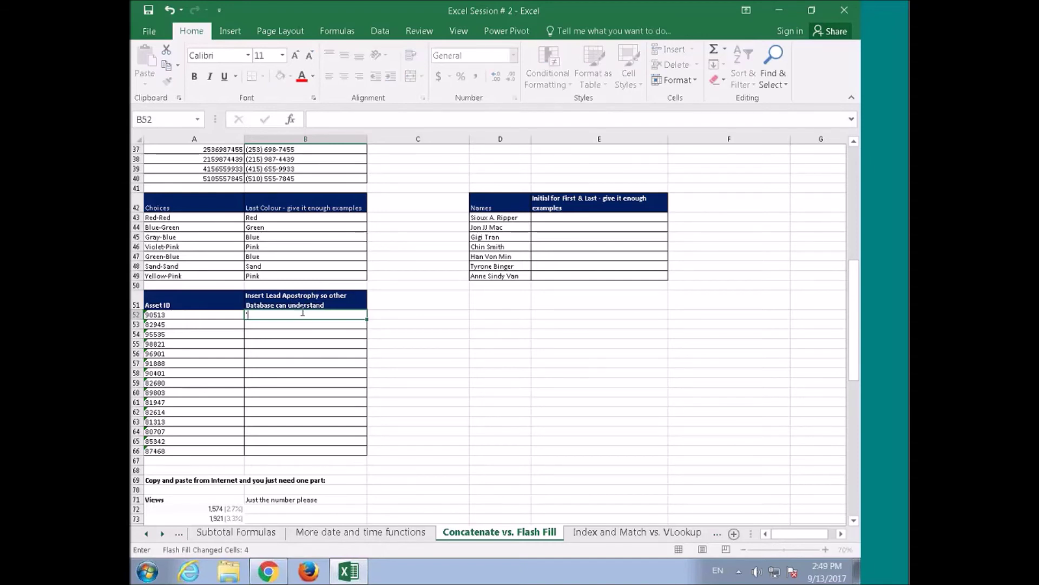
pyautogui.write('90513')
pyautogui.press('Return')
pyautogui.hotkey('ctrl', 'e')
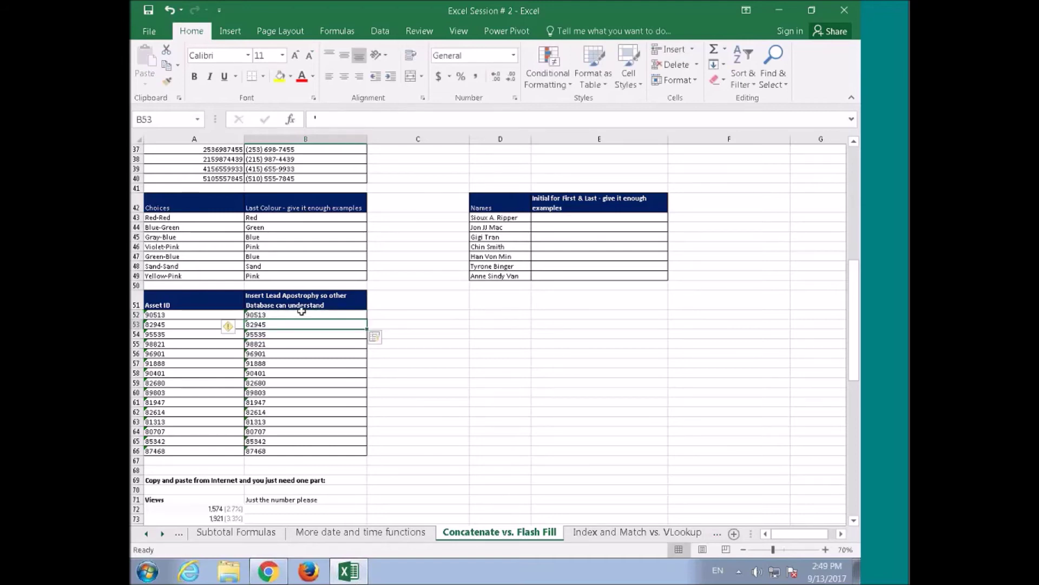
pyautogui.click(278, 314)
pyautogui.doubleClick(277, 314)
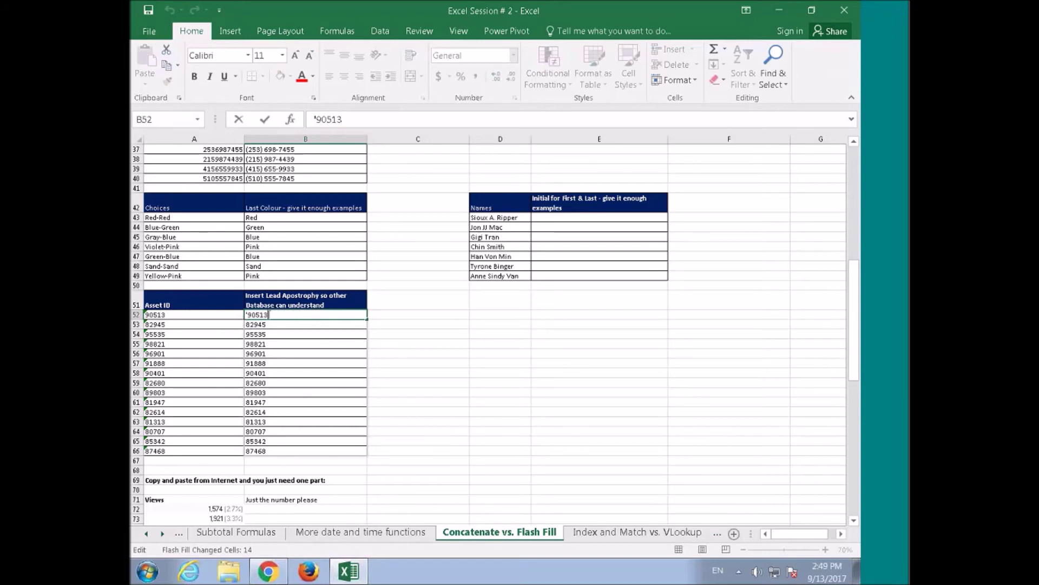
pyautogui.hotkey('ctrl', 'e')
# Step: Enter 1574 in B72 and Flash Fill the remaining view counts
pyautogui.scroll(-5, 314, 379)
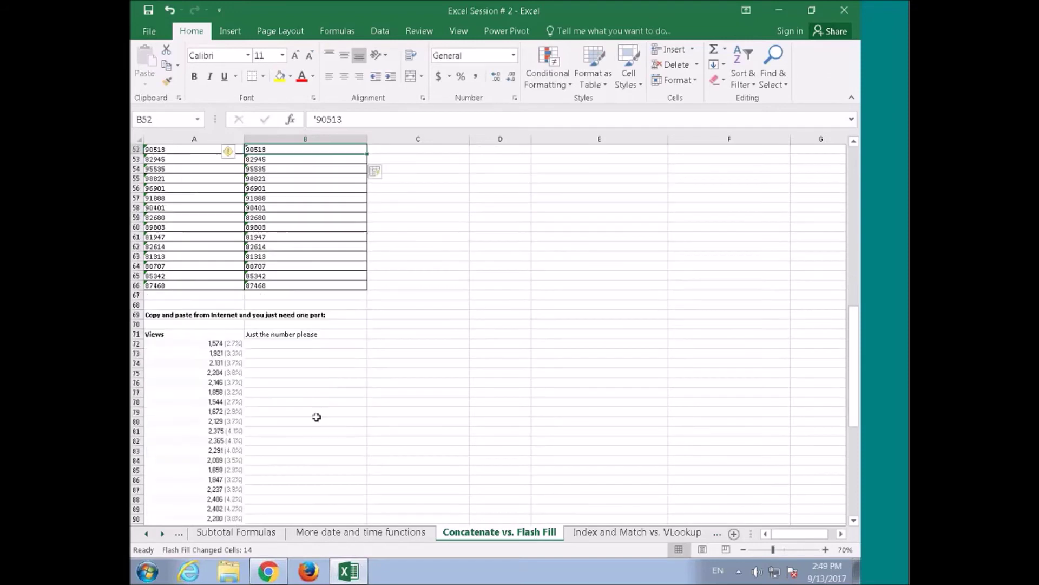
pyautogui.scroll(-2, 317, 394)
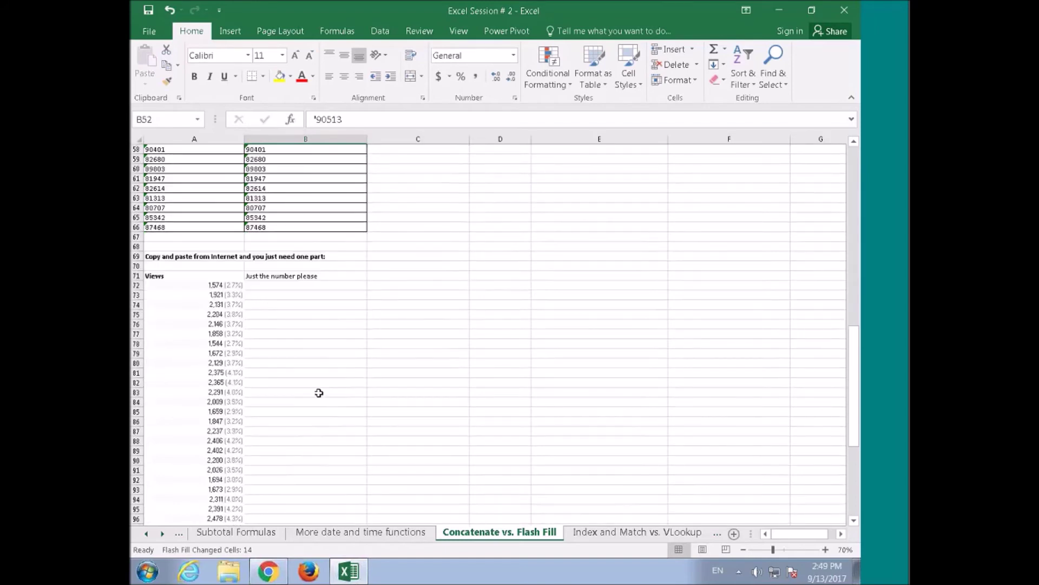
pyautogui.click(306, 285)
pyautogui.write('157')
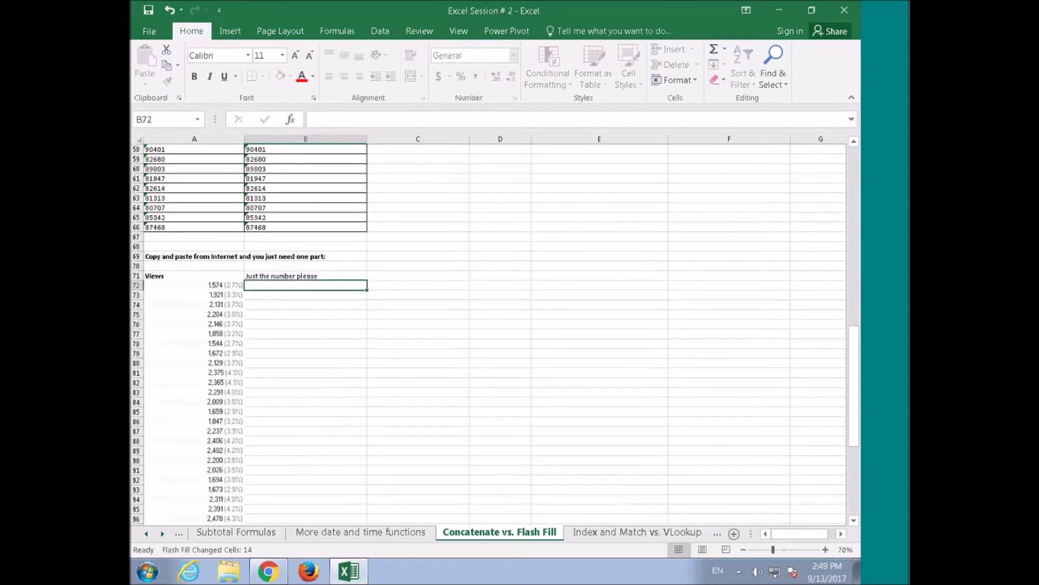
pyautogui.write('4')
pyautogui.press('Return')
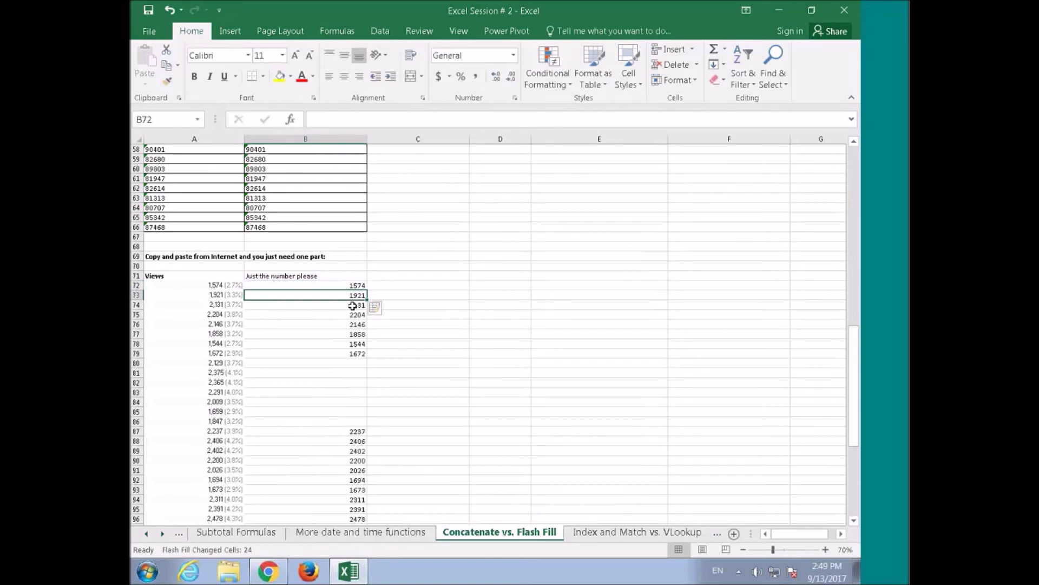
pyautogui.scroll(-4, 356, 416)
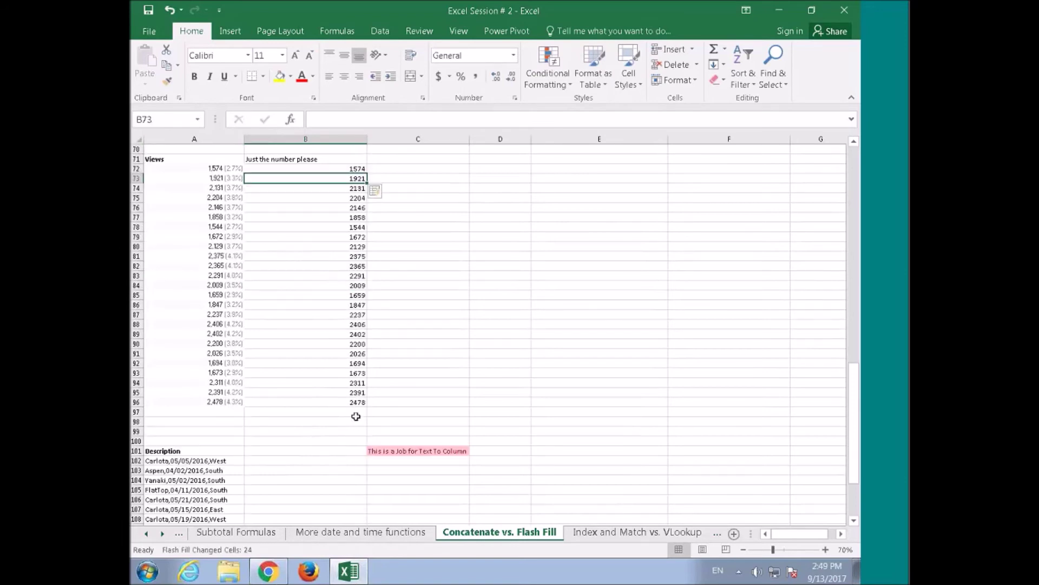
pyautogui.scroll(-4, 356, 416)
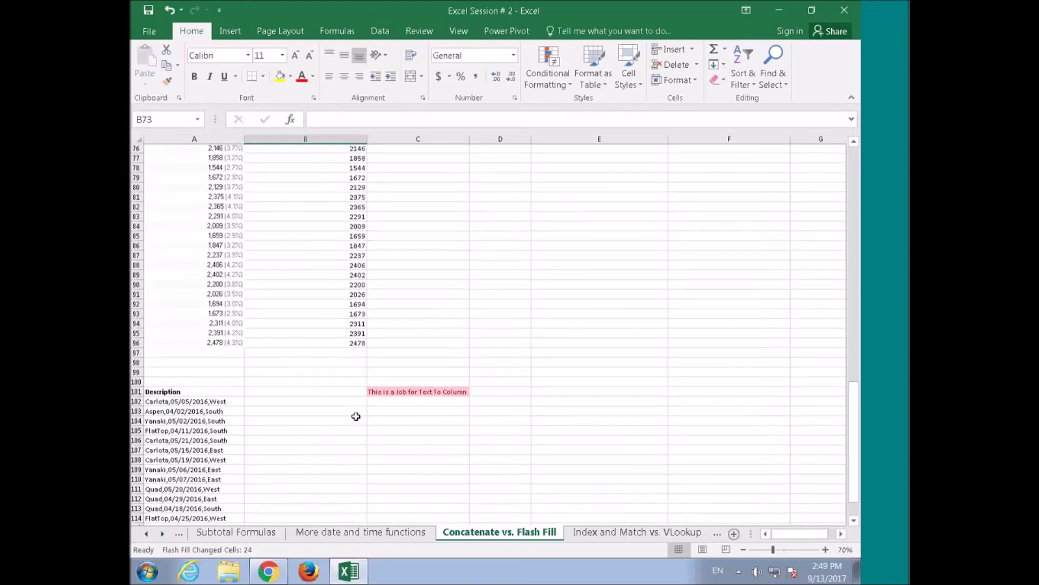
# Step: Select descriptions A102:A115 and run Text to Columns as Delimited on commas instead of tabs
pyautogui.moveTo(215, 345); pyautogui.dragTo(216, 472)
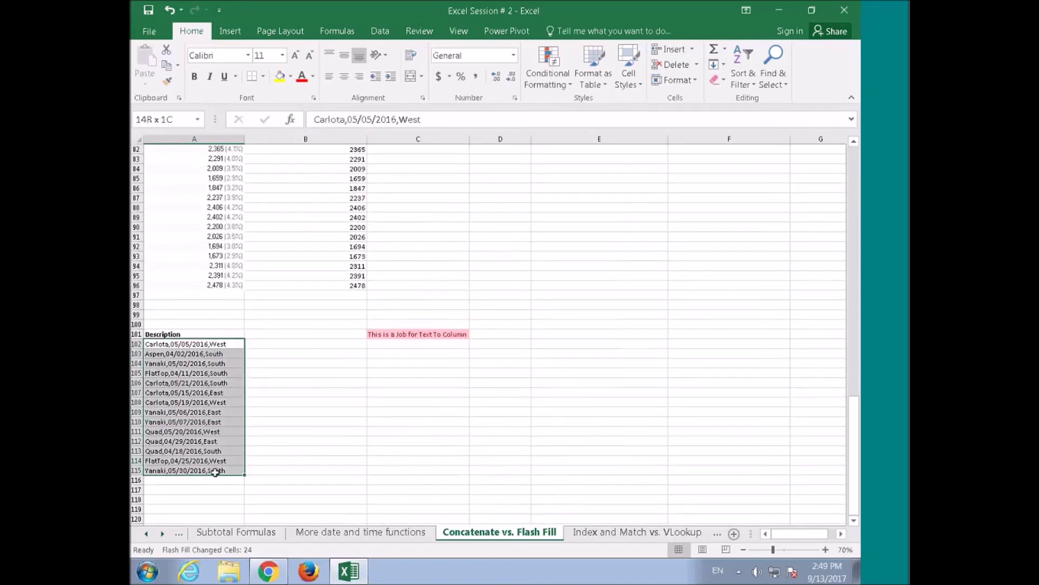
pyautogui.moveTo(214, 472); pyautogui.dragTo(215, 473)
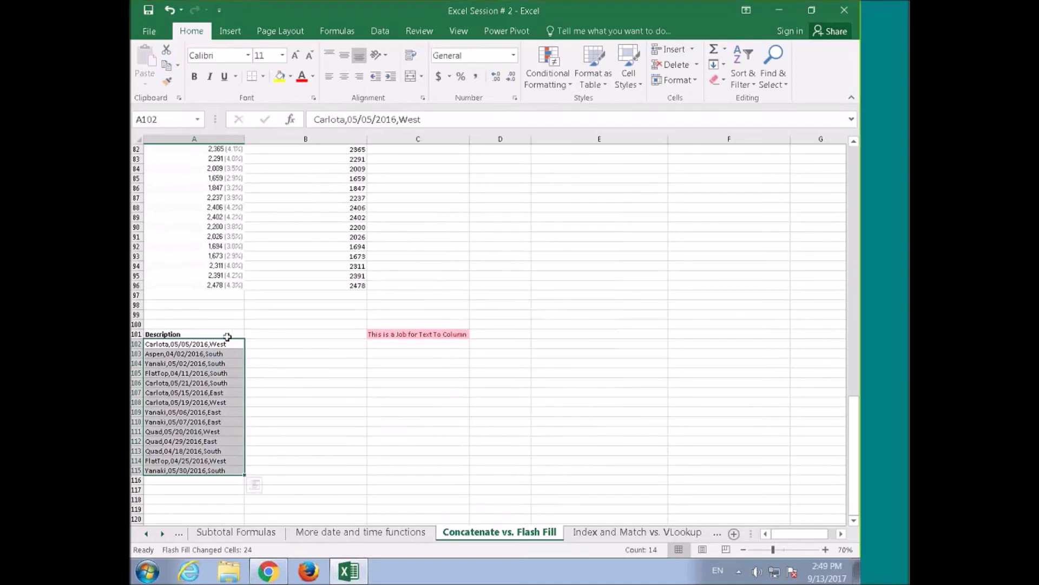
pyautogui.moveTo(216, 344); pyautogui.dragTo(215, 468)
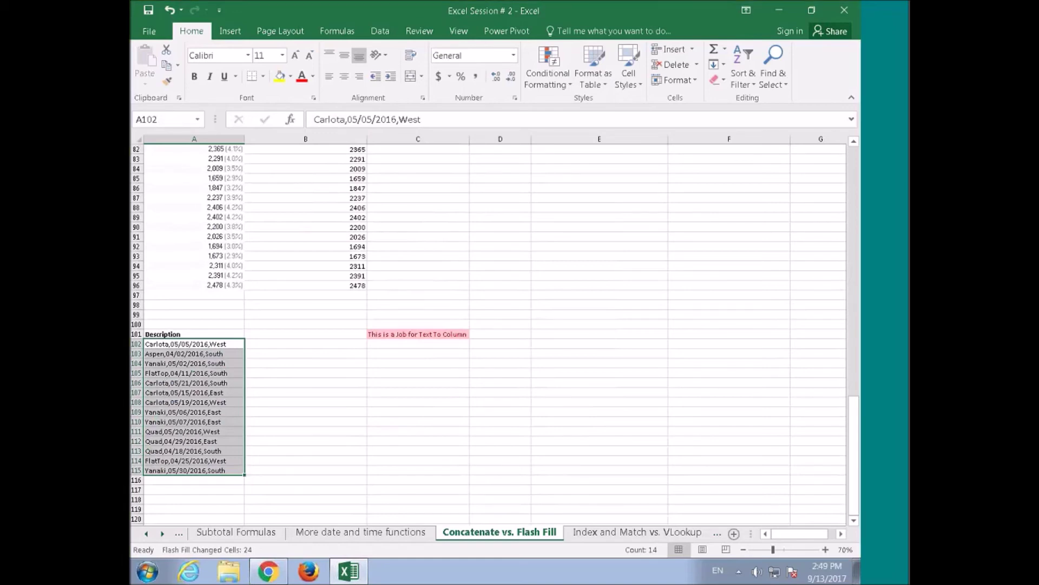
pyautogui.click(381, 32)
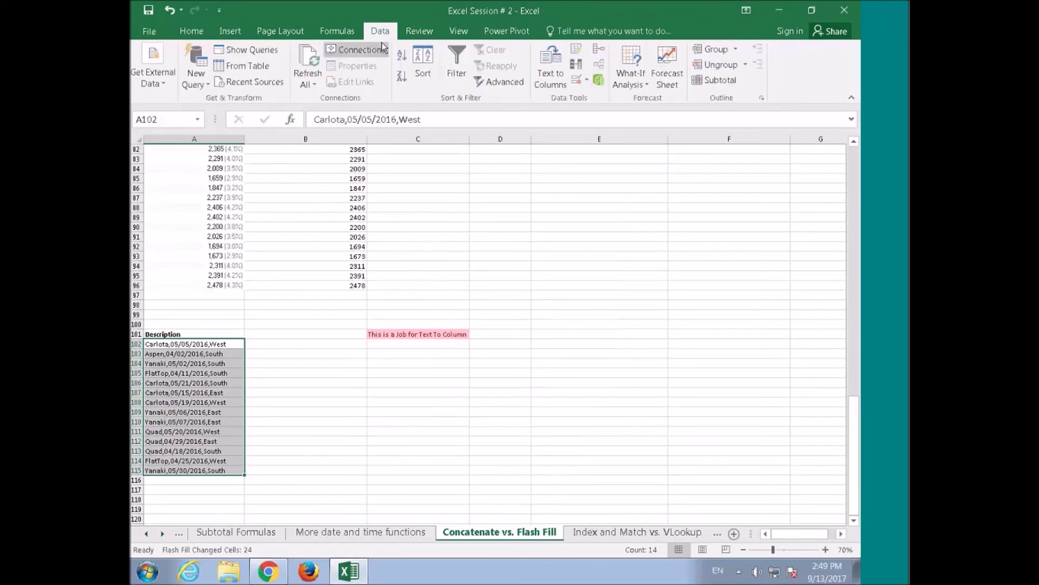
pyautogui.click(548, 66)
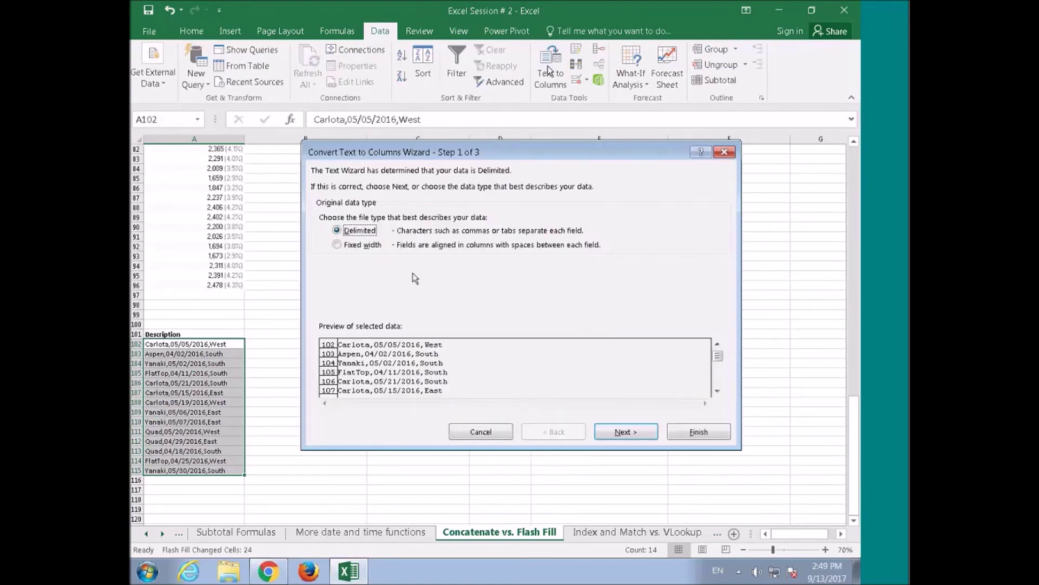
pyautogui.click(626, 432)
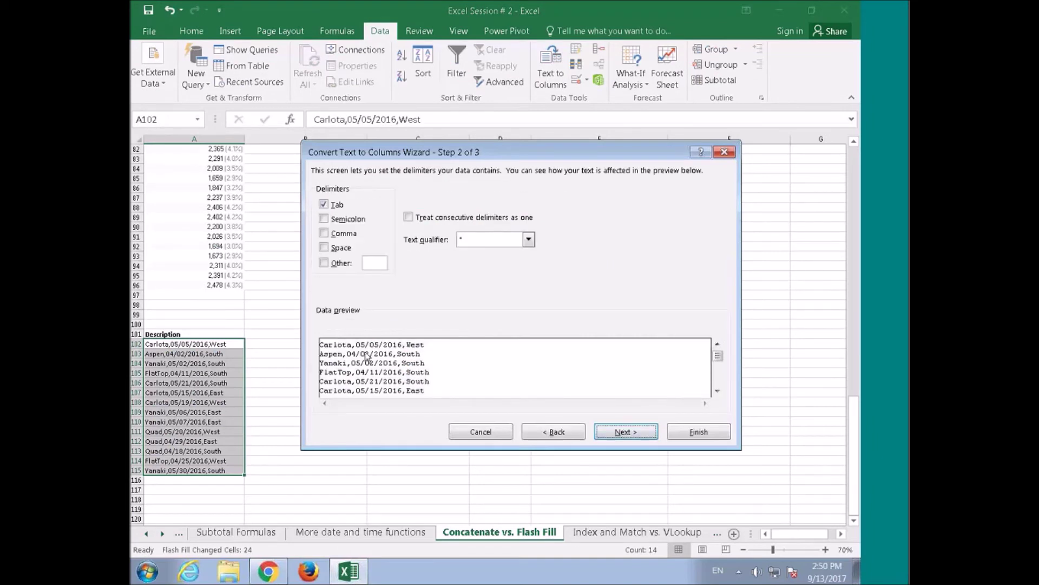
pyautogui.click(324, 204)
pyautogui.click(324, 233)
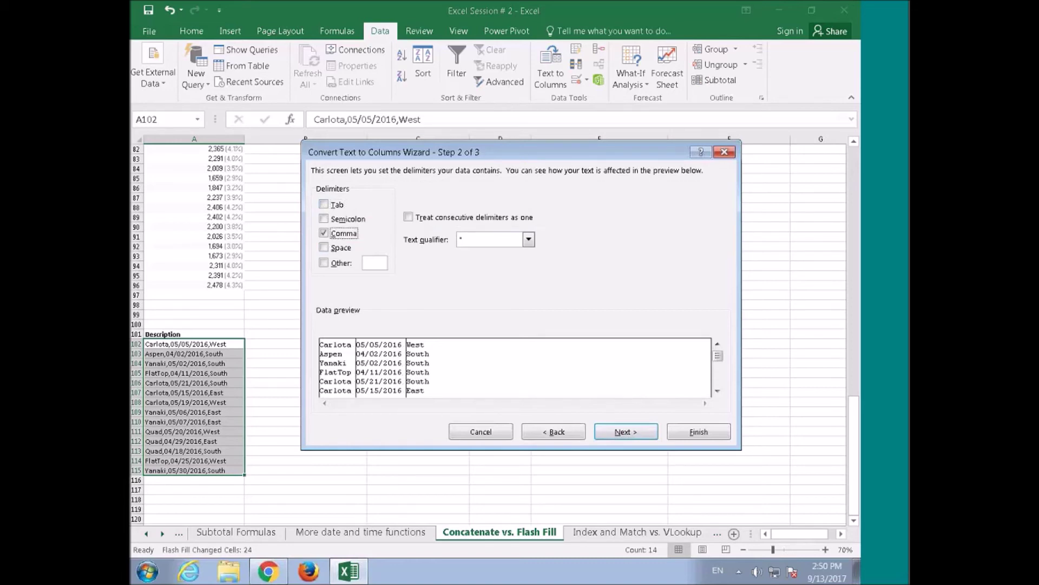
pyautogui.click(625, 429)
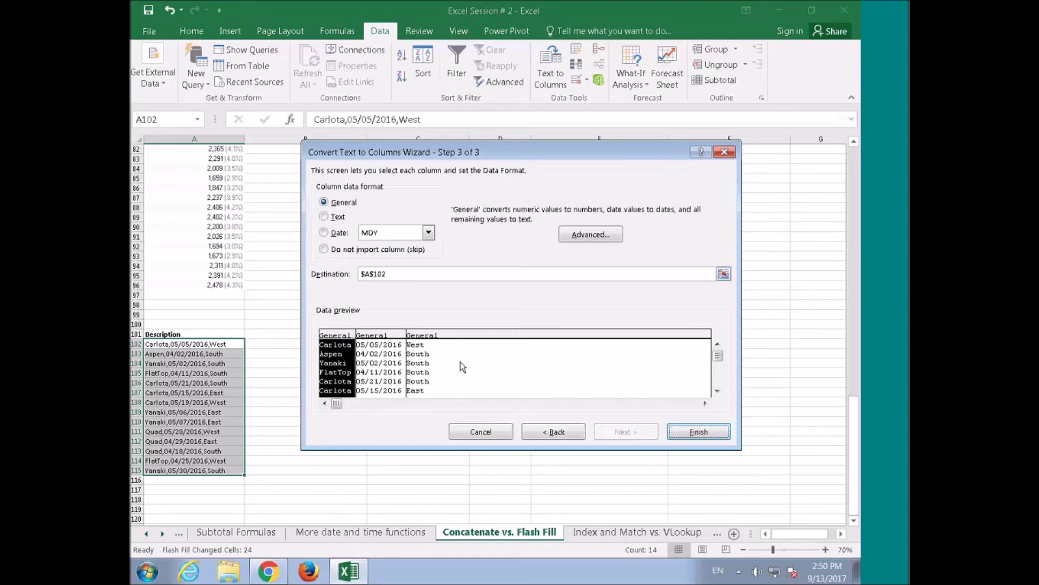
# Step: Set the split destination to $C$102, finish, and select the resulting columns C to E
pyautogui.moveTo(433, 152); pyautogui.dragTo(493, 181)
pyautogui.click(440, 302)
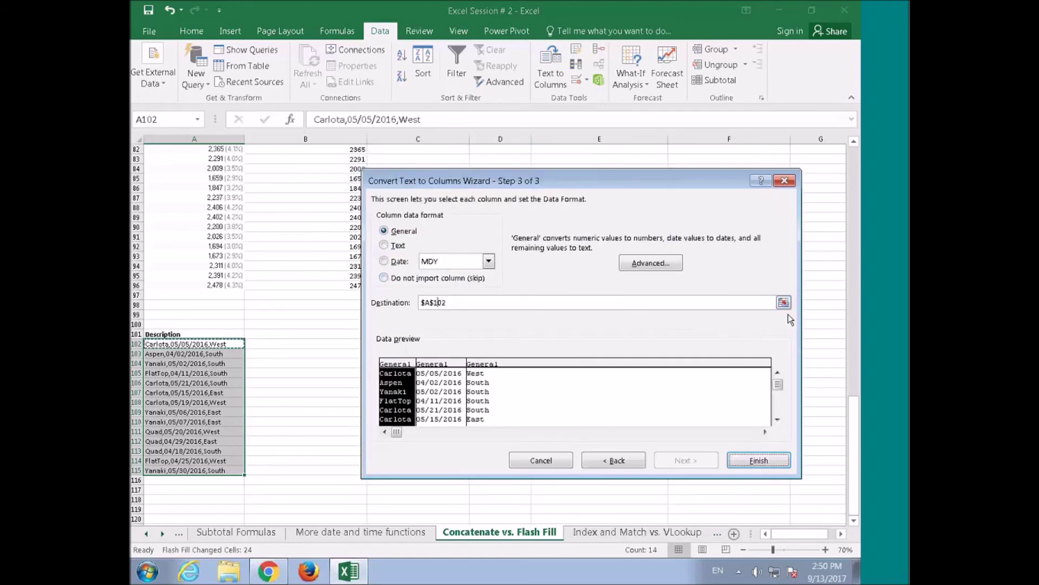
pyautogui.click(784, 304)
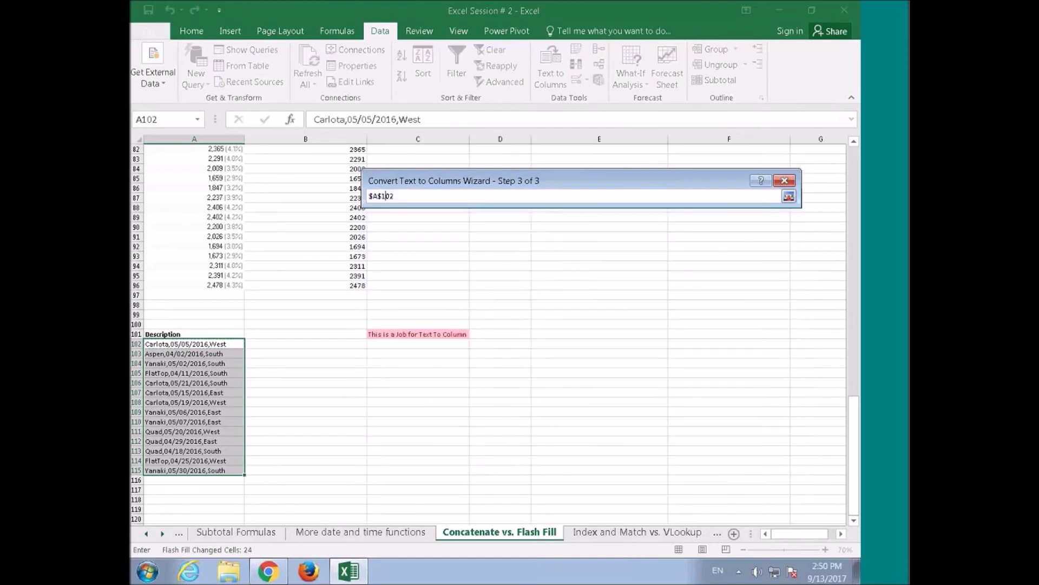
pyautogui.click(418, 345)
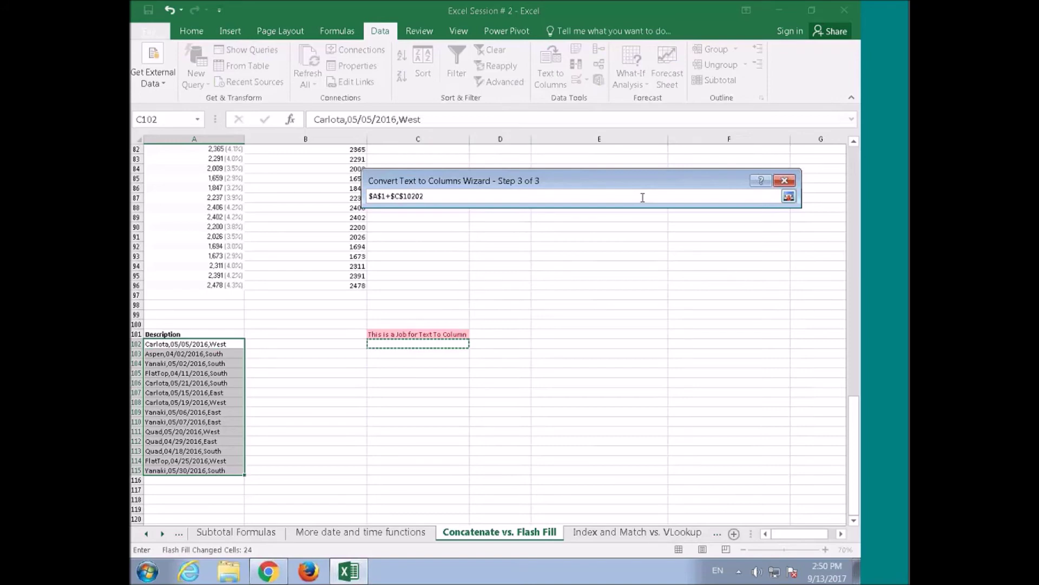
pyautogui.moveTo(643, 198); pyautogui.dragTo(339, 193)
pyautogui.click(418, 343)
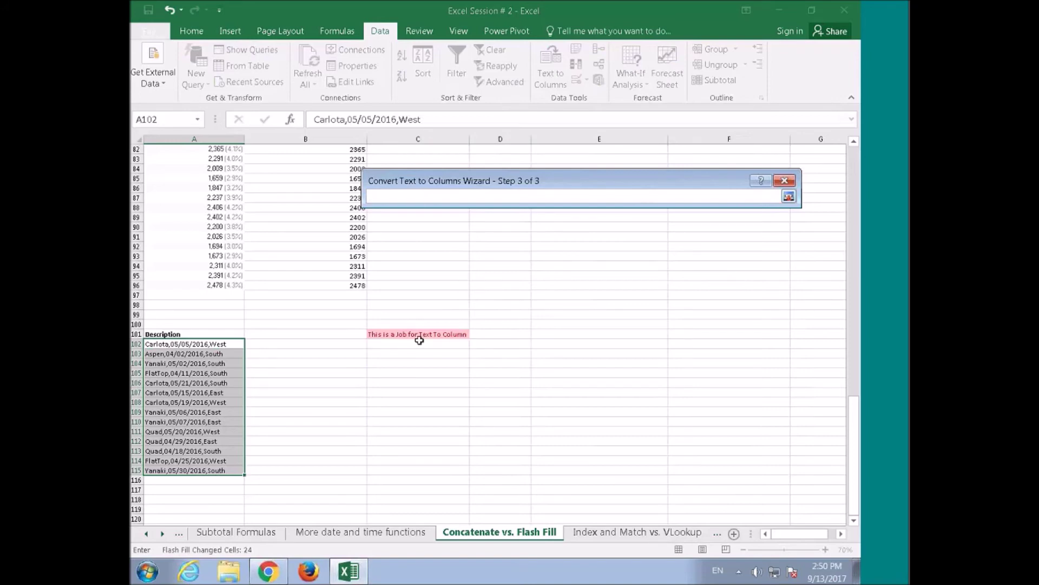
pyautogui.click(789, 197)
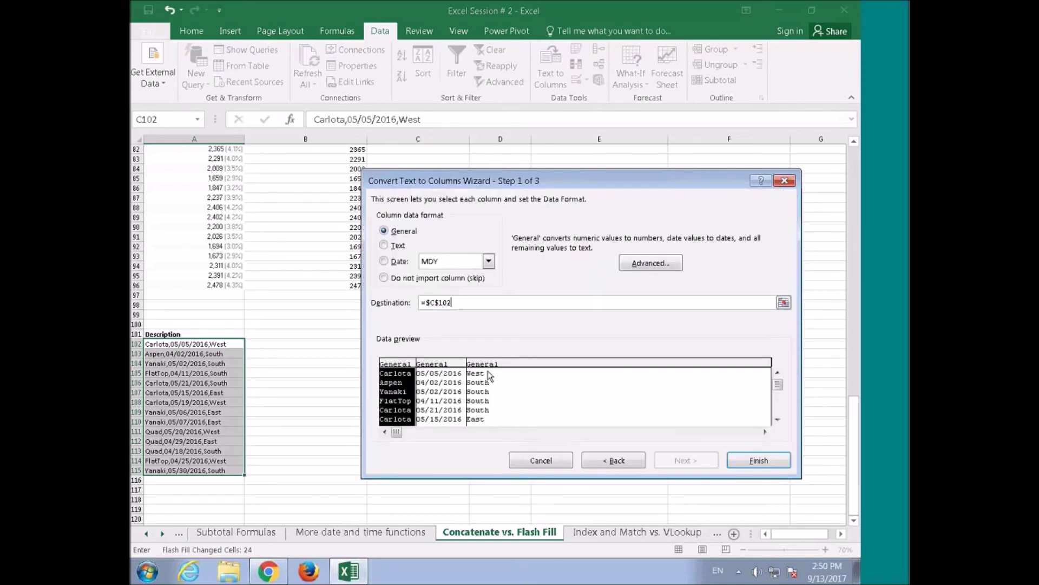
pyautogui.click(754, 459)
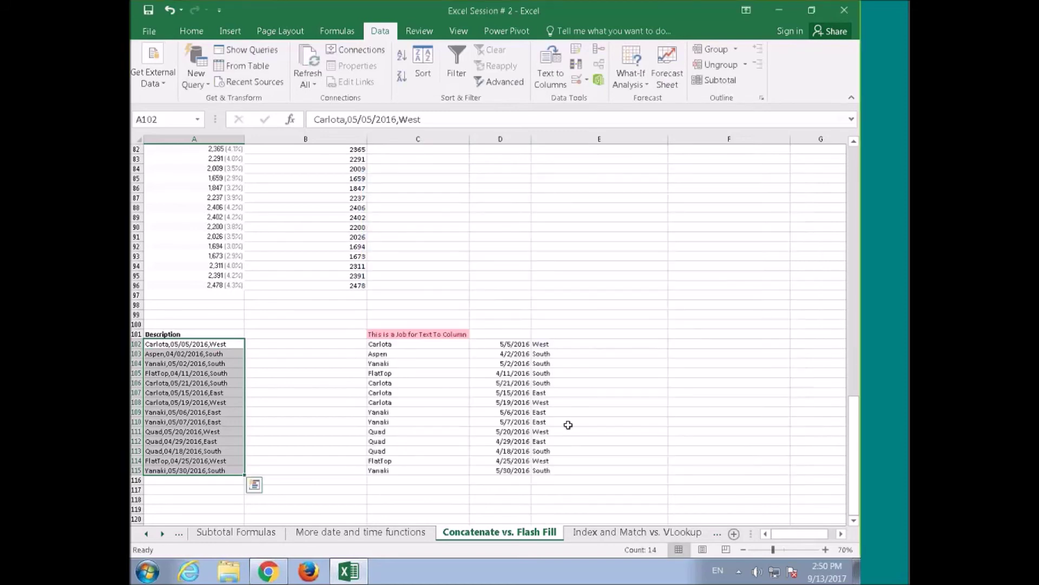
pyautogui.moveTo(379, 344); pyautogui.dragTo(380, 353)
pyautogui.moveTo(492, 399); pyautogui.dragTo(549, 470)
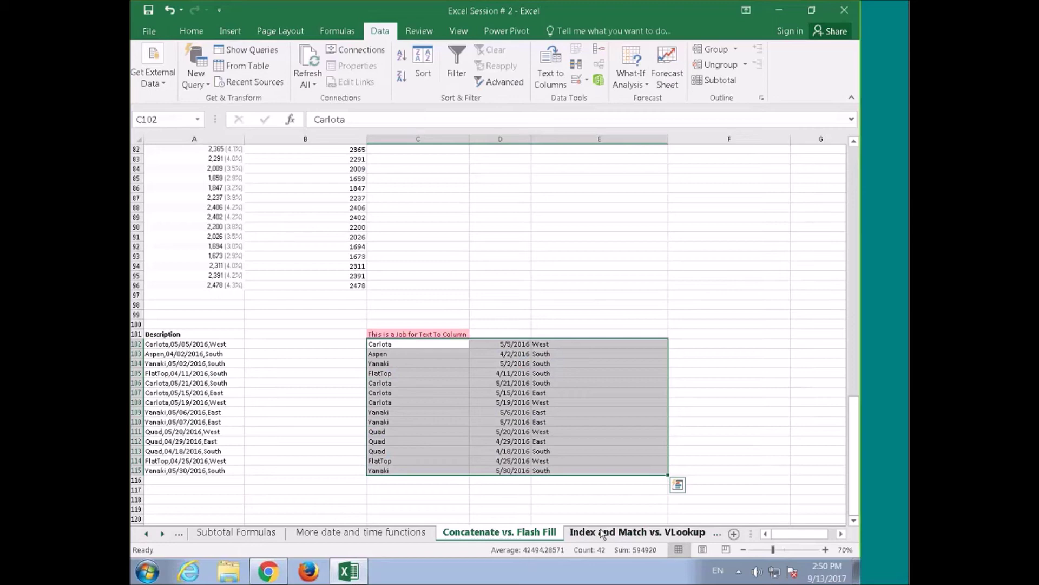
# Step: Switch to the Index and Match vs. VLookup sheet and test Flash Fill in G9, undoing the stray result
pyautogui.click(161, 533)
pyautogui.click(162, 533)
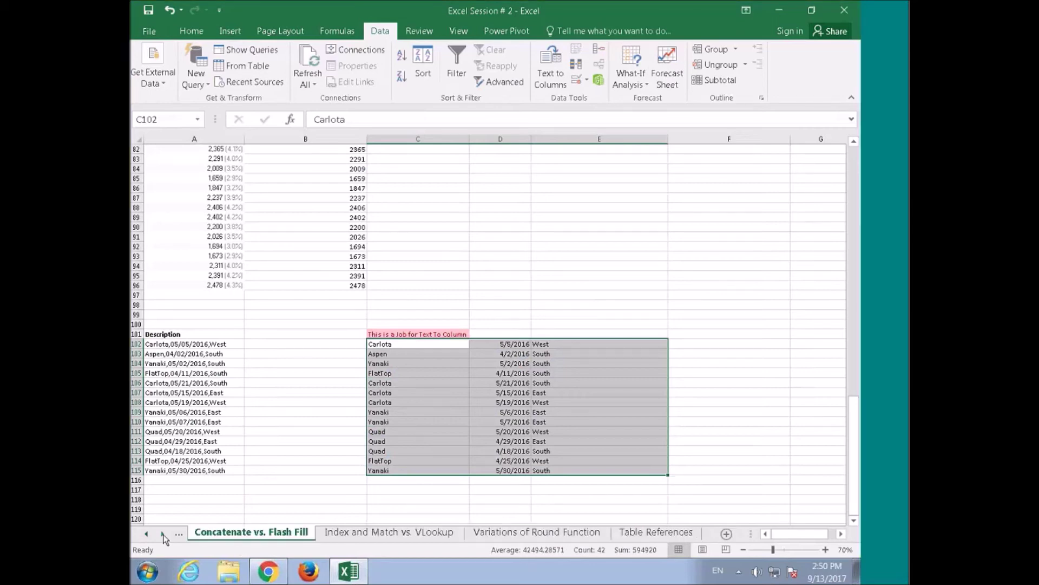
pyautogui.click(388, 532)
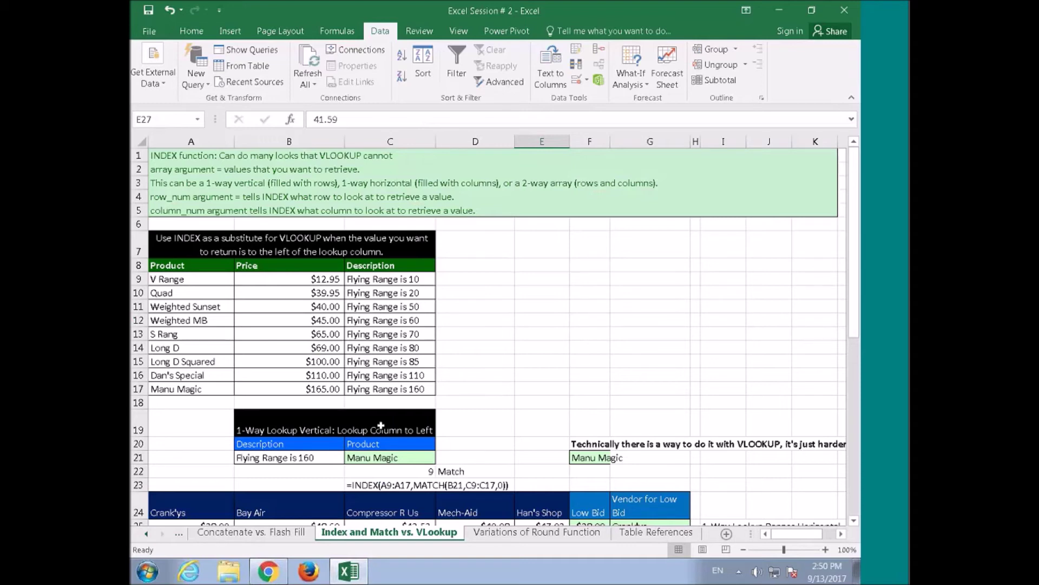
pyautogui.click(481, 270)
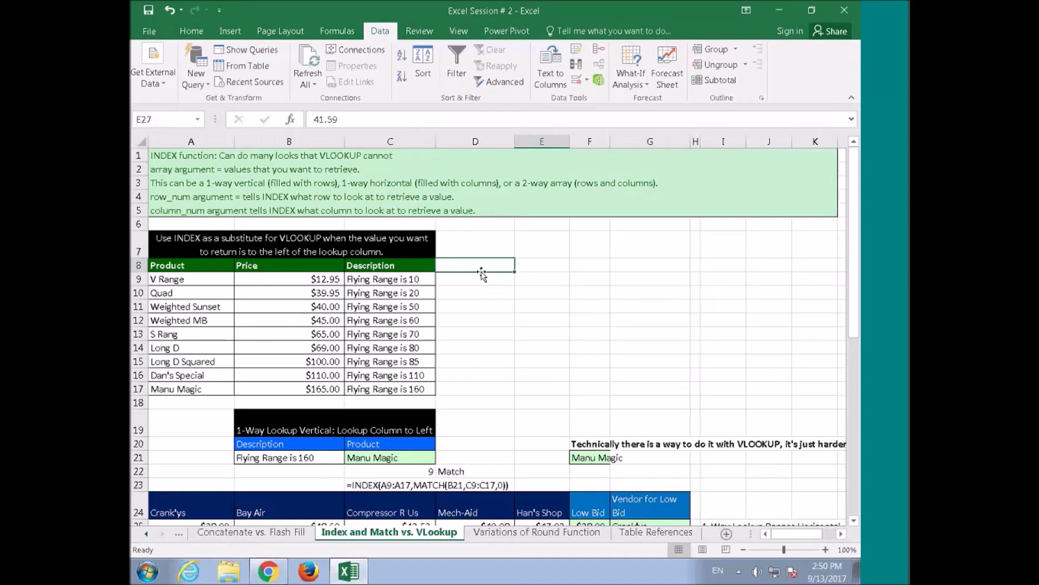
pyautogui.press('Return')
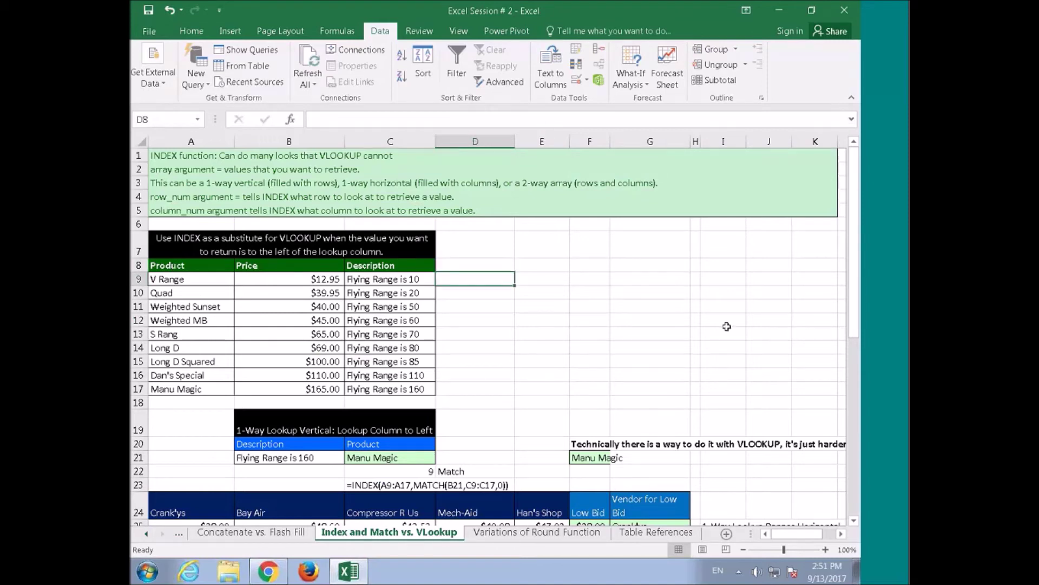
pyautogui.click(636, 281)
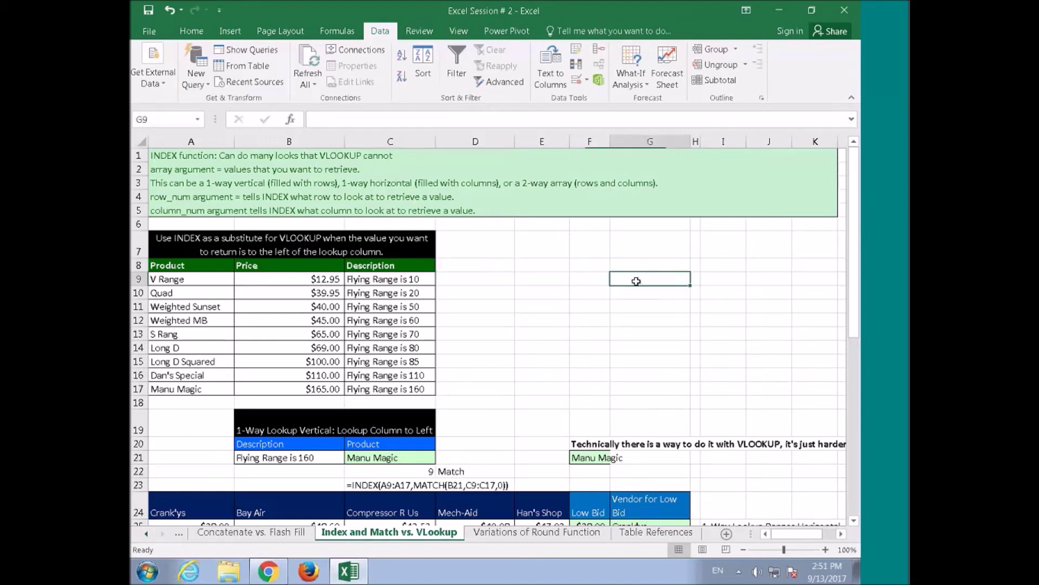
pyautogui.hotkey('ctrl', 'e')
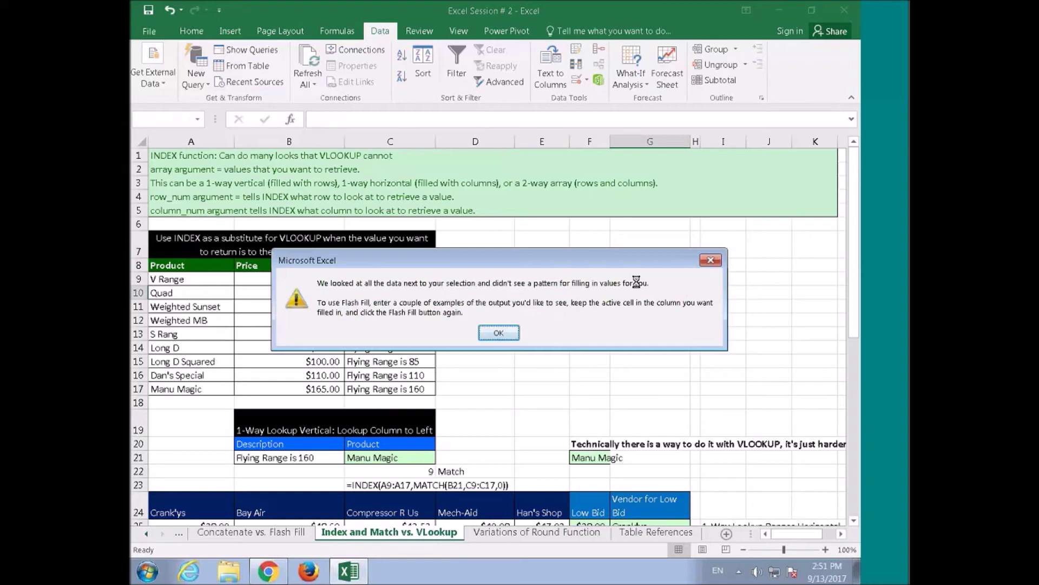
pyautogui.press('Return')
pyautogui.hotkey('ctrl', 'z')
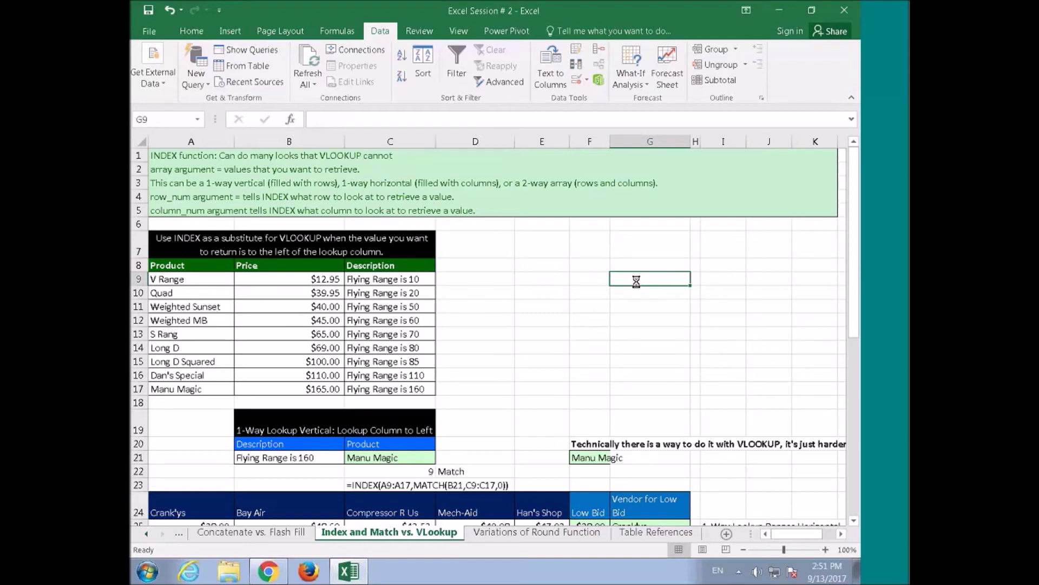
# Step: Enter V in D9, Flash Fill, correct with Q, then undo the column D fill
pyautogui.click(443, 280)
pyautogui.write('V')
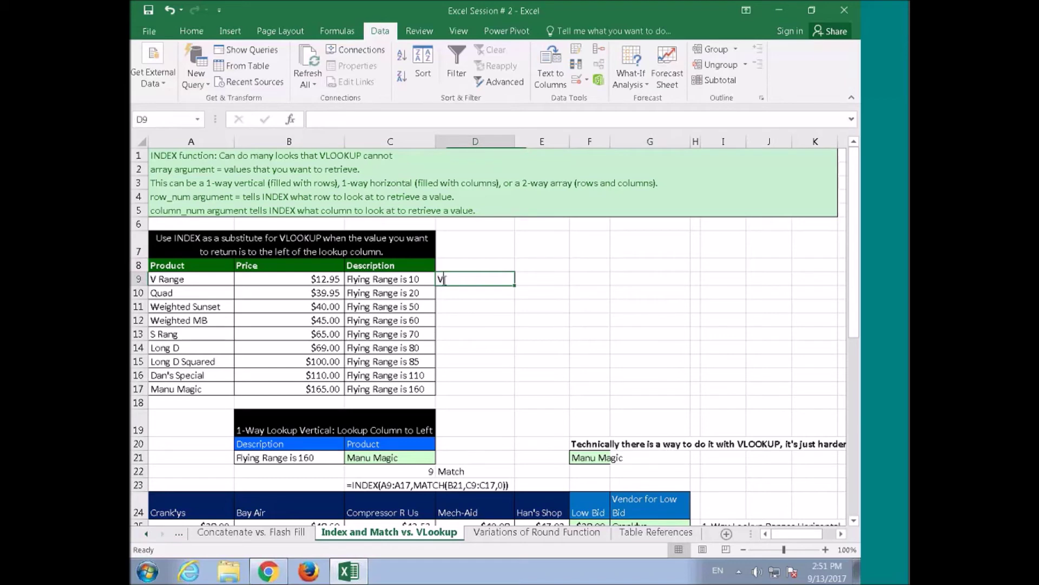
pyautogui.press('Return')
pyautogui.hotkey('ctrl', 'e')
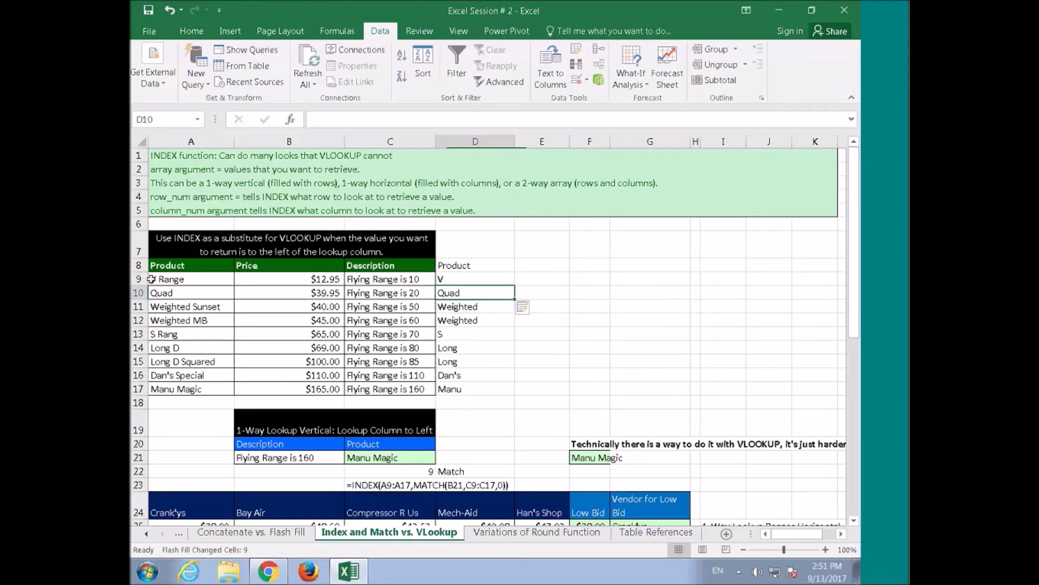
pyautogui.click(509, 299)
pyautogui.write('Q')
pyautogui.press('Return')
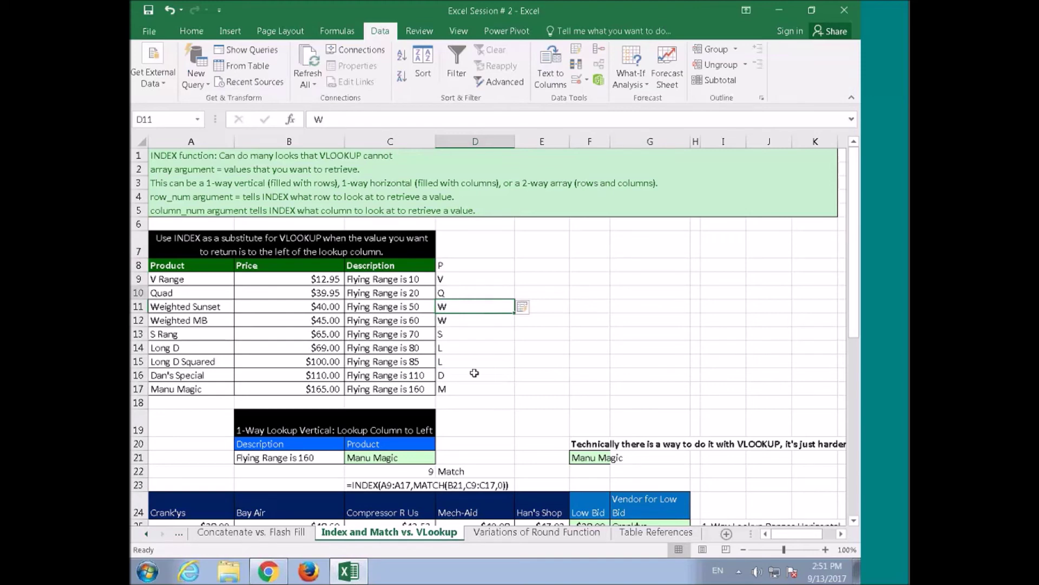
pyautogui.hotkey('ctrl', 'z')
pyautogui.hotkey('ctrl', 'z')
pyautogui.hotkey('ctrl', 'z')
pyautogui.hotkey('ctrl', 'z')
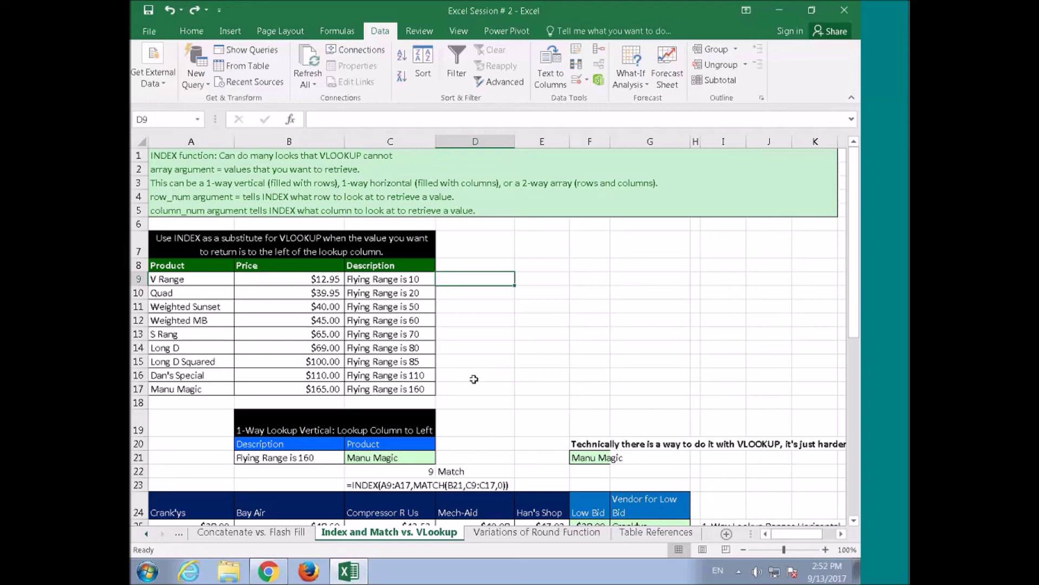
# Step: Review C21's INDEX result and C23's formula text, then open B21's Flying Range description list
pyautogui.scroll(-1, 472, 379)
pyautogui.scroll(1, 412, 445)
pyautogui.click(404, 458)
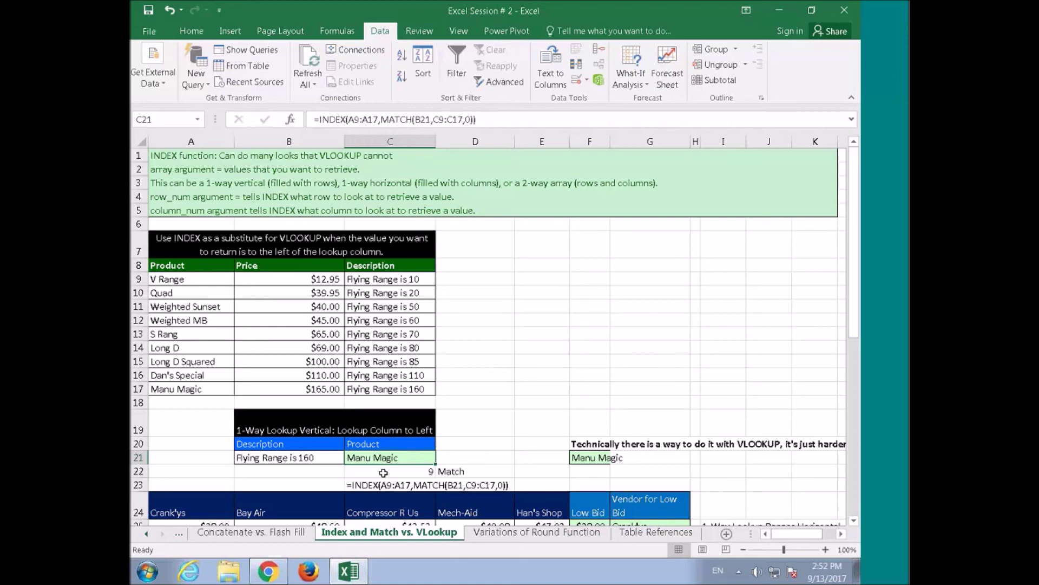
pyautogui.click(370, 485)
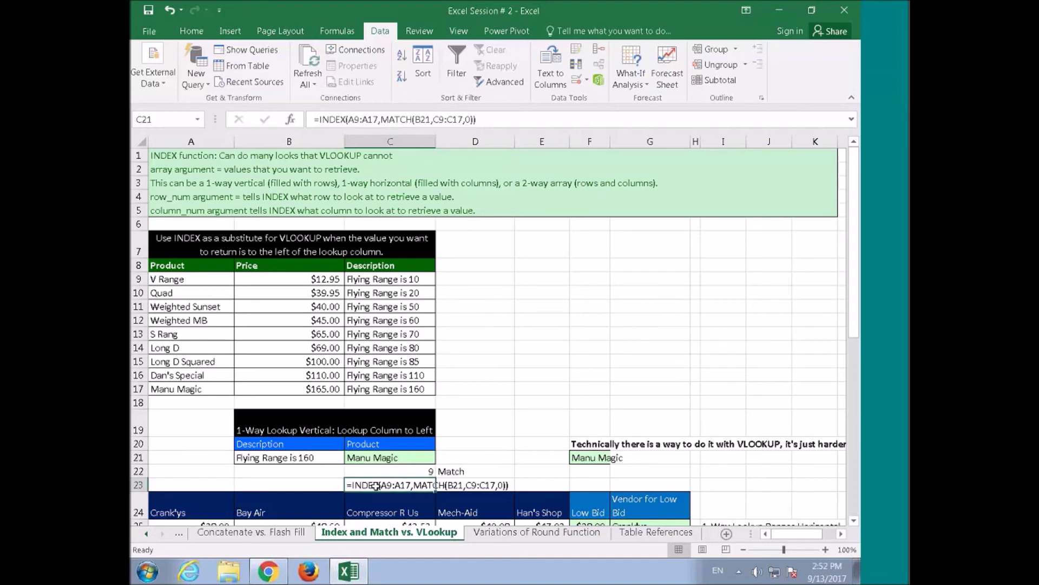
pyautogui.click(376, 486)
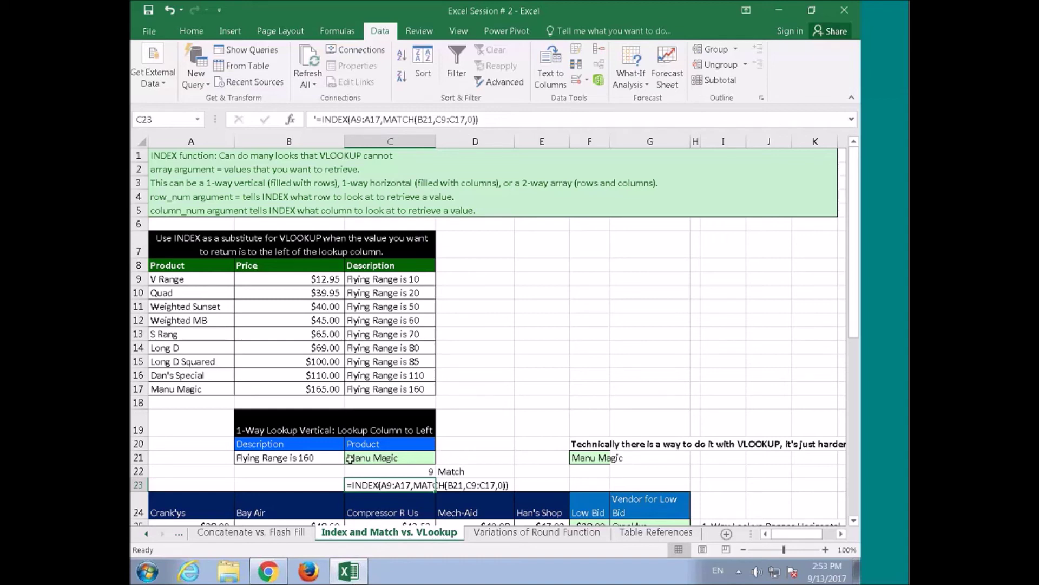
pyautogui.click(326, 459)
pyautogui.click(351, 459)
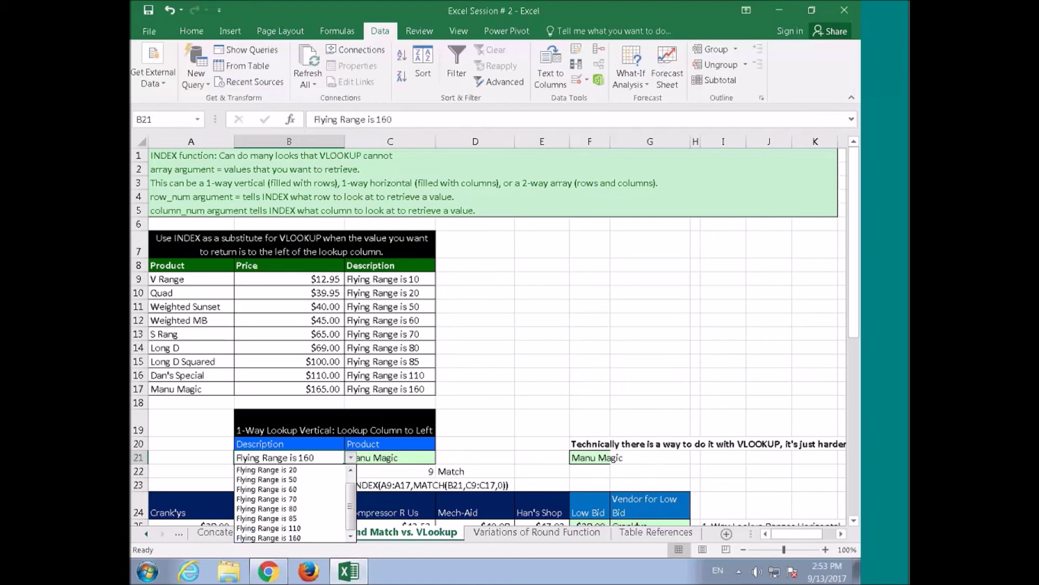
# Step: Choose 'Flying Range is 70' in B21 and inspect F21's VLOOKUP/CHOOSE formula
pyautogui.click(292, 501)
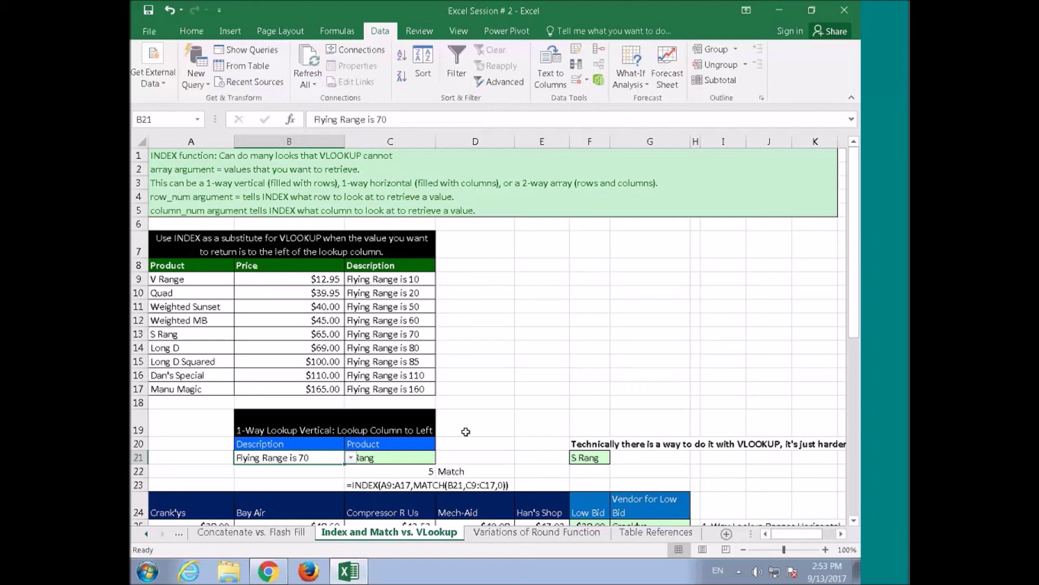
pyautogui.doubleClick(607, 458)
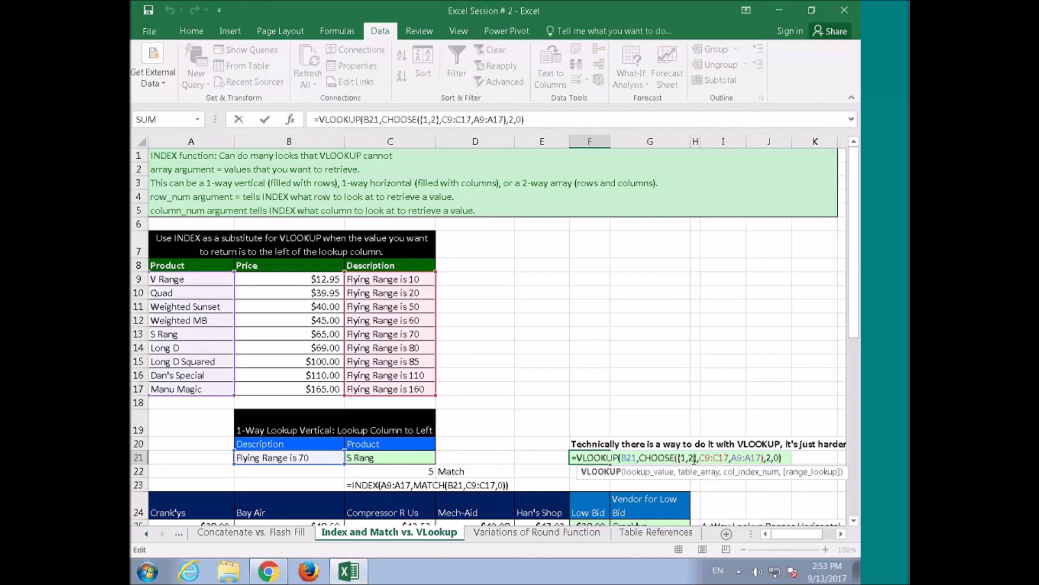
pyautogui.hotkey('ctrl', 'Return')
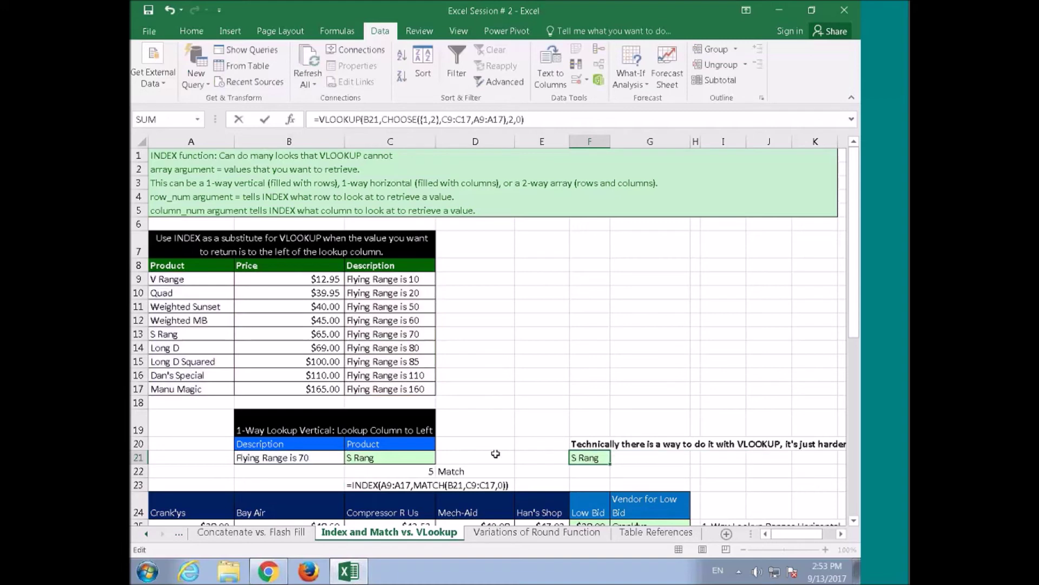
pyautogui.click(407, 456)
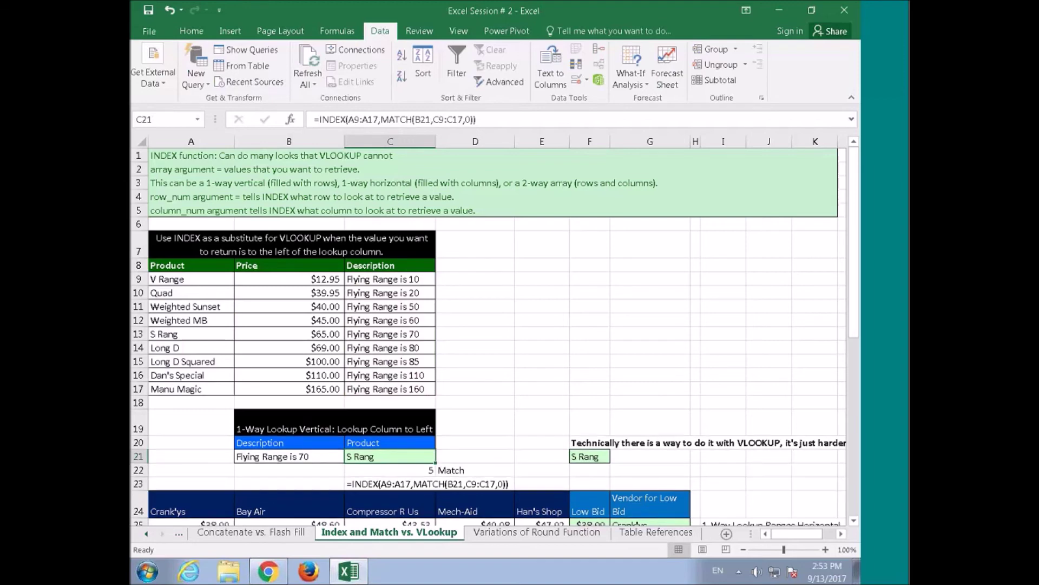
pyautogui.scroll(-1, 403, 427)
pyautogui.scroll(1, 404, 427)
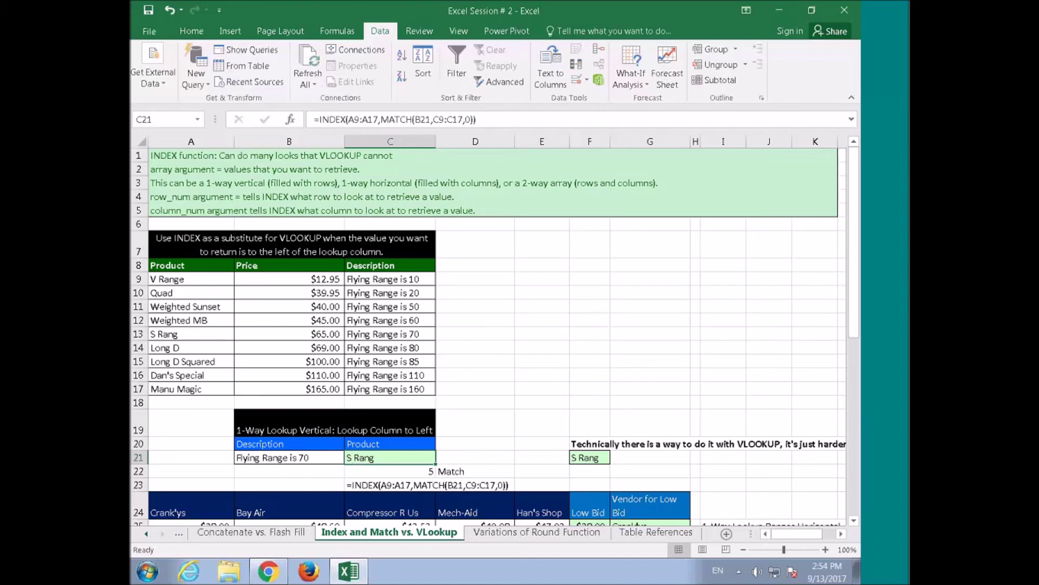
pyautogui.click(418, 336)
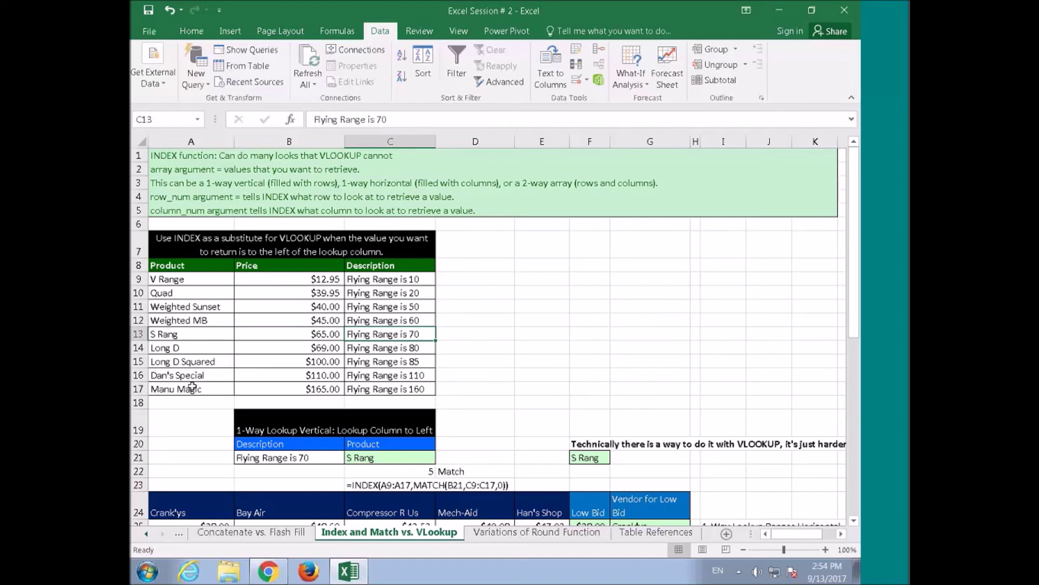
# Step: After checking C22's MATCH, replace the nested MATCH in C21's INDEX formula with 5
pyautogui.doubleClick(429, 471)
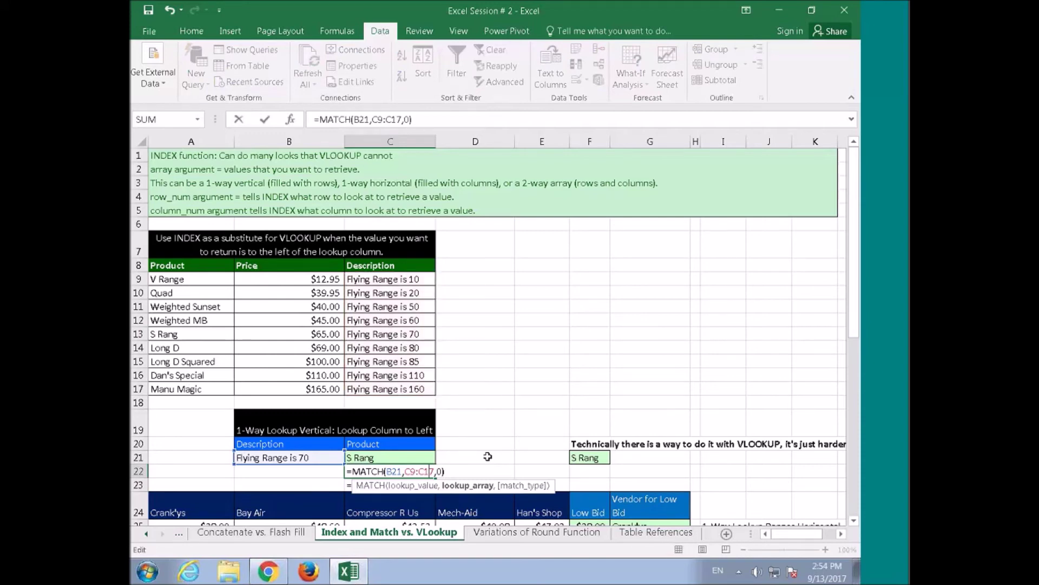
pyautogui.press('Escape')
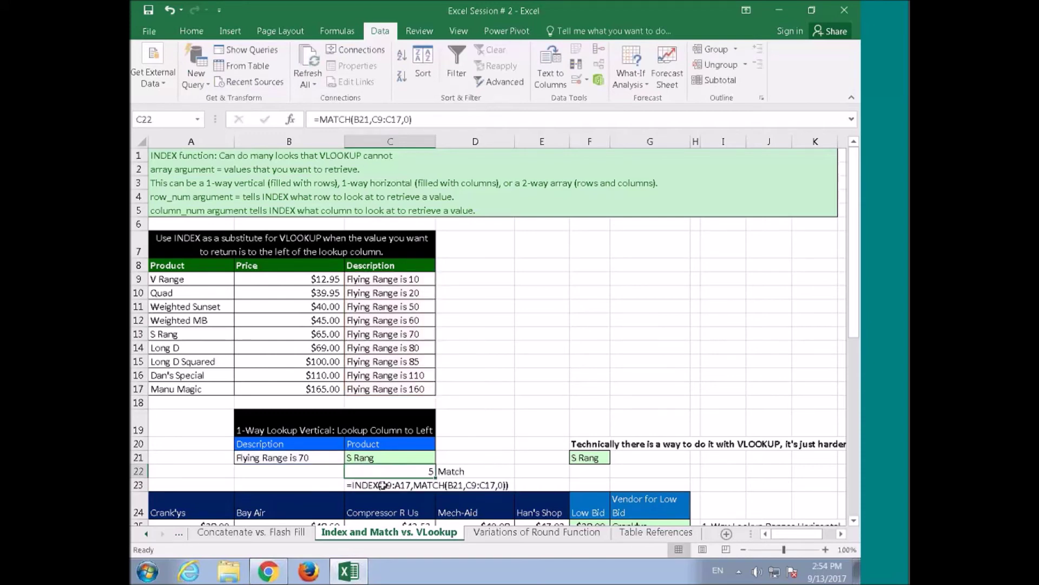
pyautogui.doubleClick(396, 457)
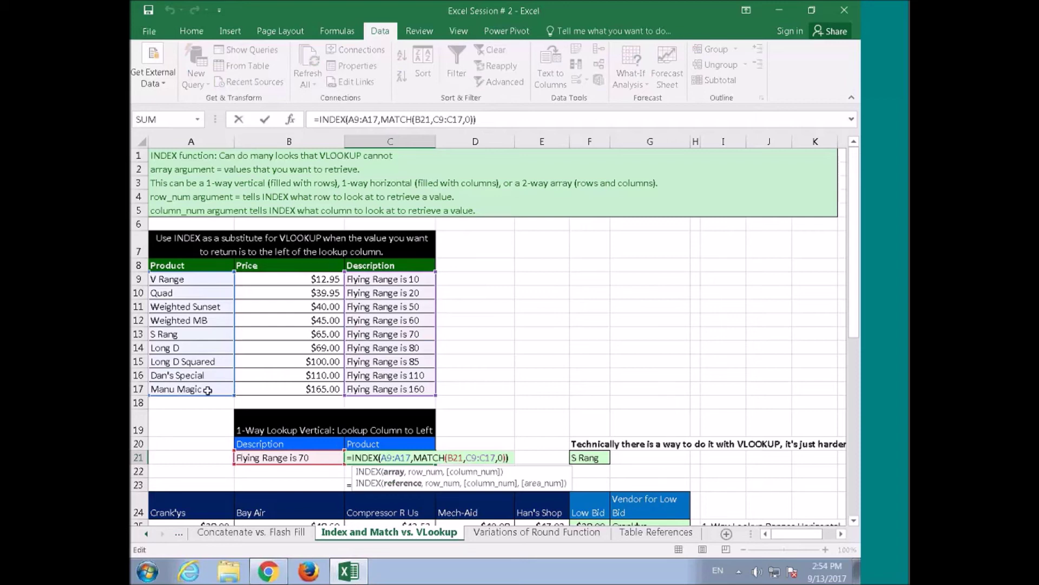
pyautogui.moveTo(413, 457); pyautogui.dragTo(505, 459)
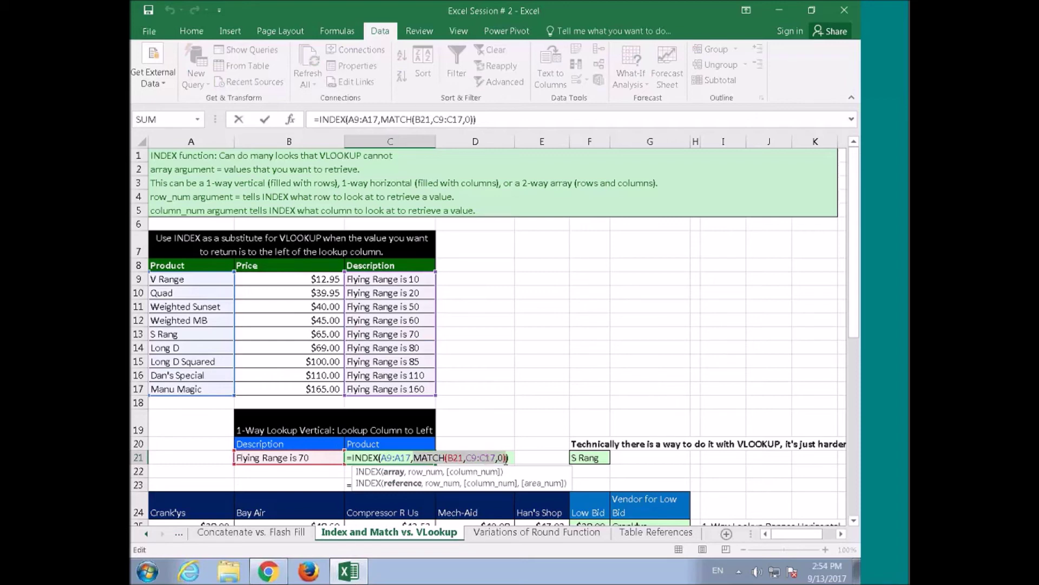
pyautogui.hotkey('ctrl', 'x')
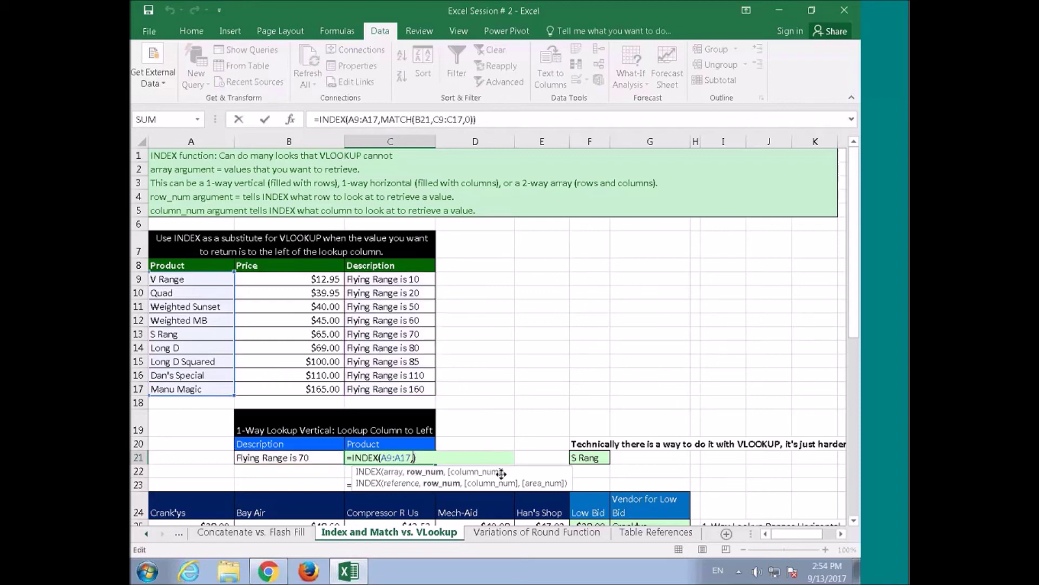
pyautogui.write('5')
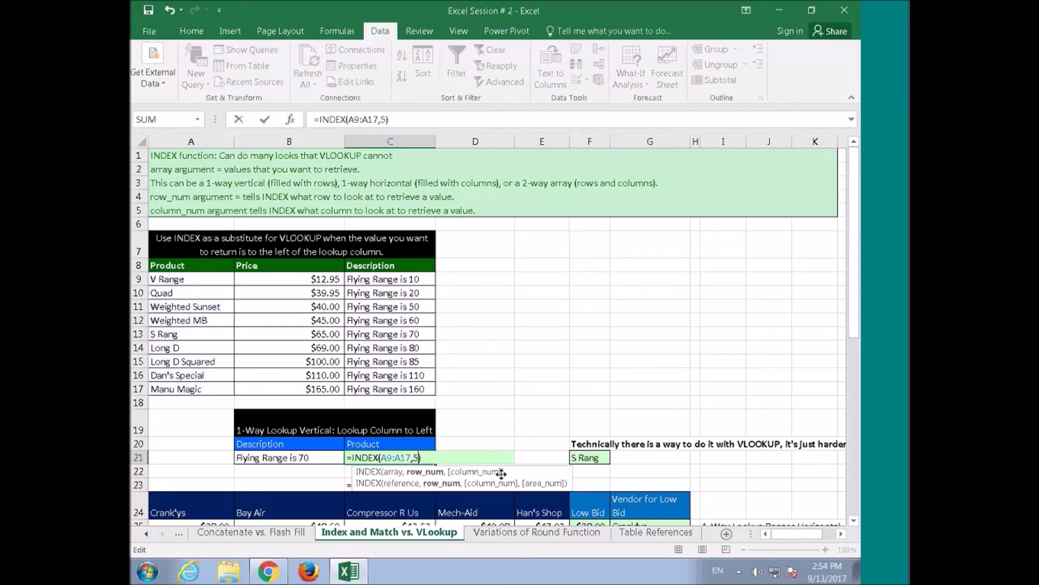
pyautogui.press('Return')
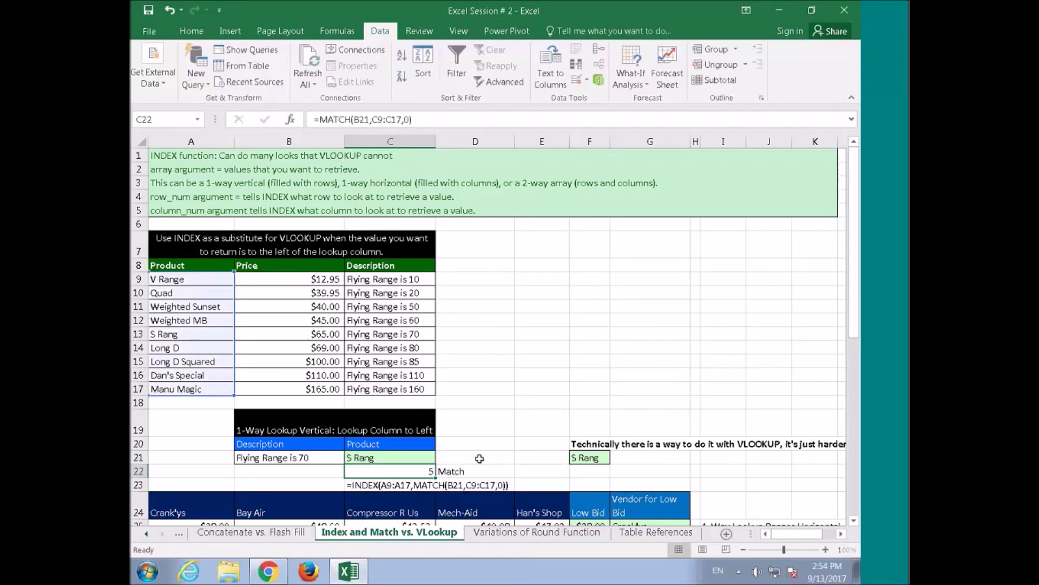
# Step: Recheck C21's =INDEX(A9:A17,5) formula without changes and select the Match label D22
pyautogui.doubleClick(406, 458)
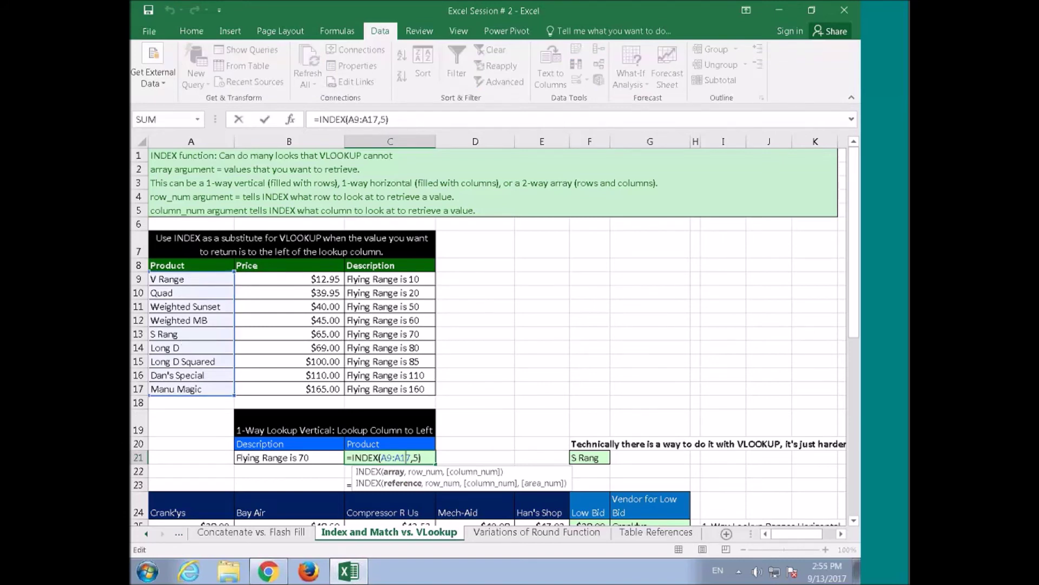
pyautogui.click(414, 458)
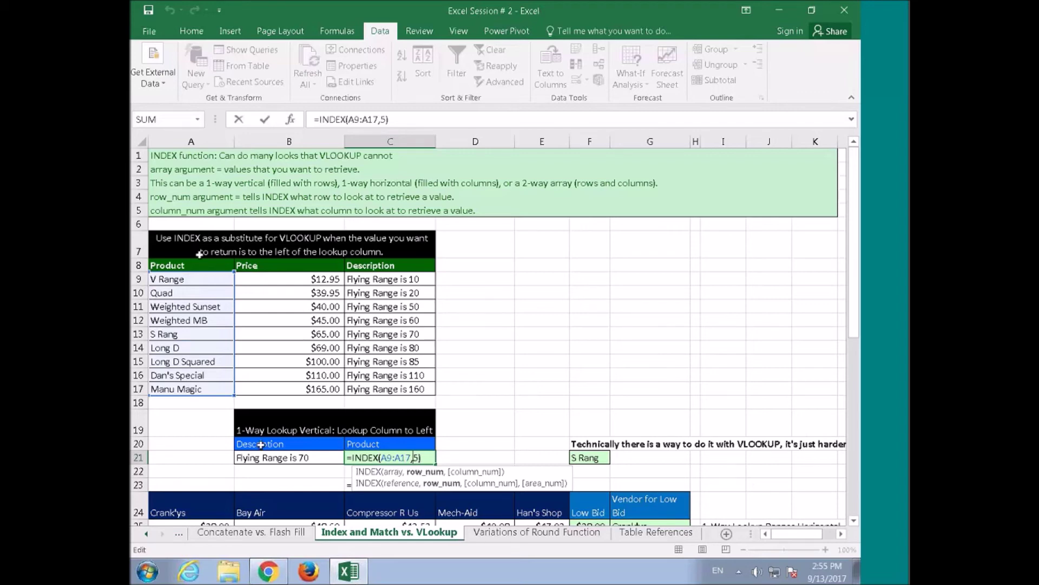
pyautogui.press('Return')
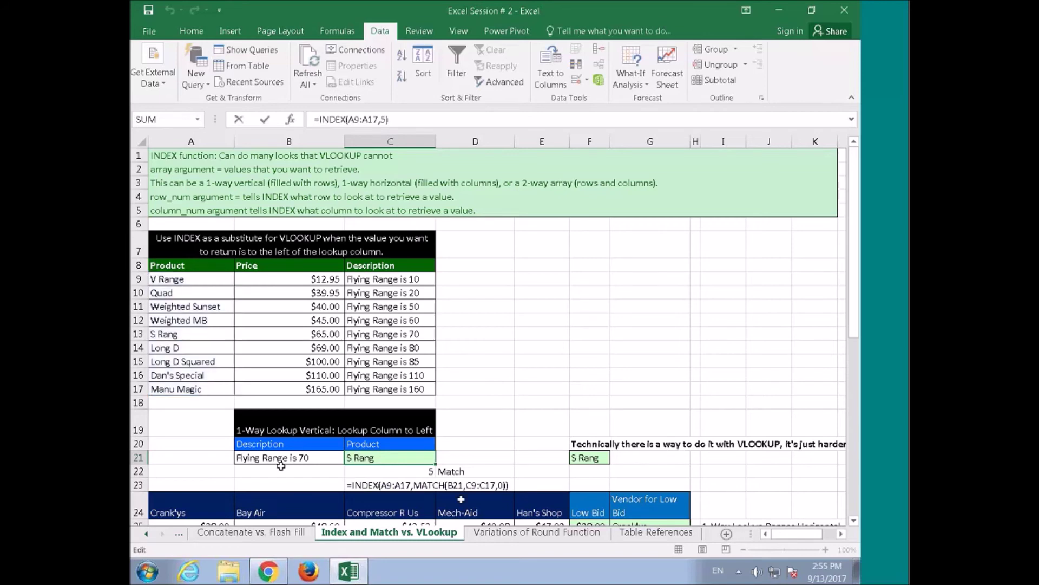
pyautogui.click(464, 471)
# Step: Re-enter C22's MATCH formula with match type 0 for exact match
pyautogui.doubleClick(405, 471)
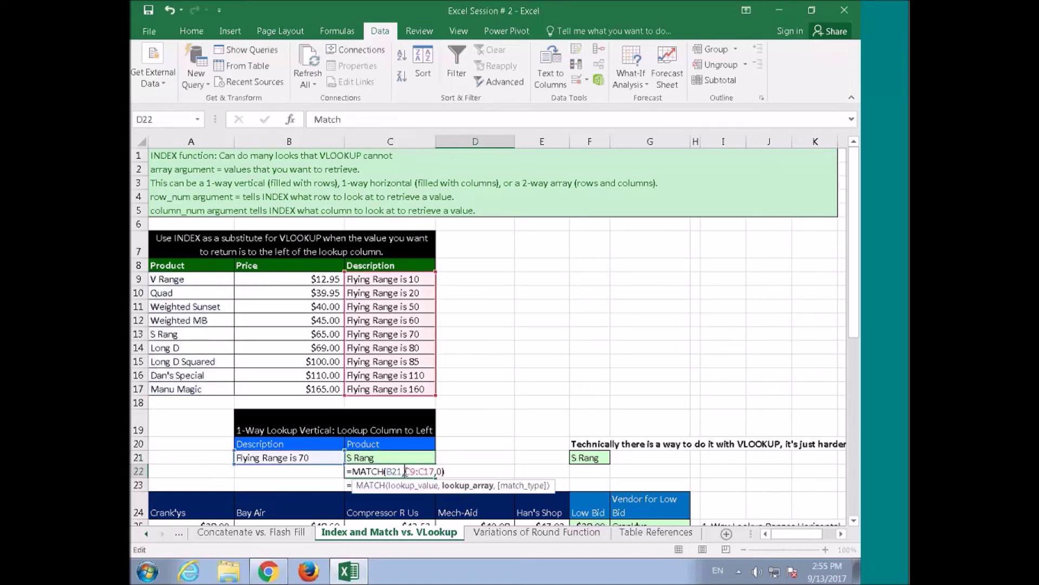
pyautogui.press('Left')
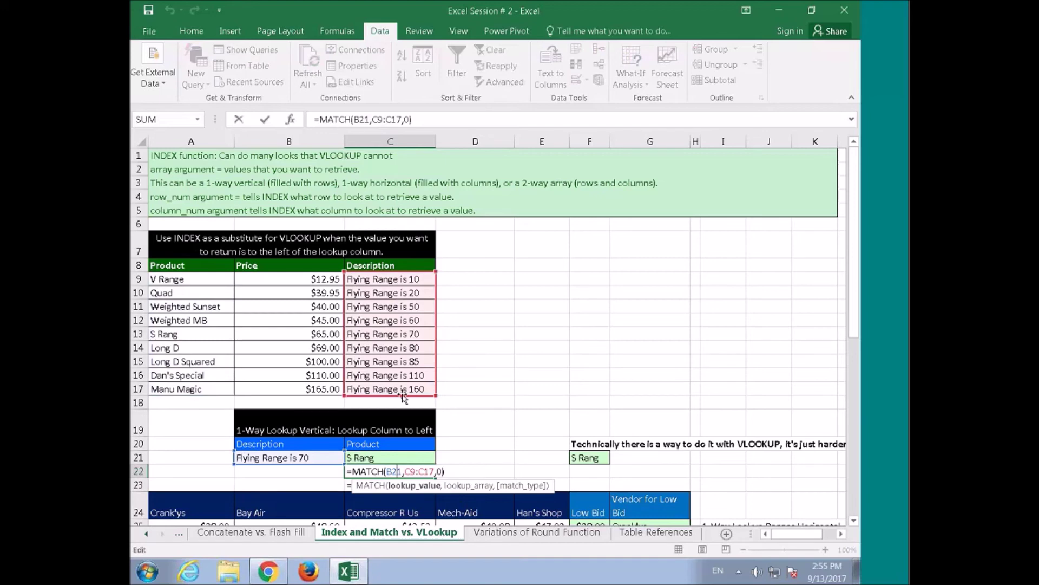
pyautogui.click(446, 472)
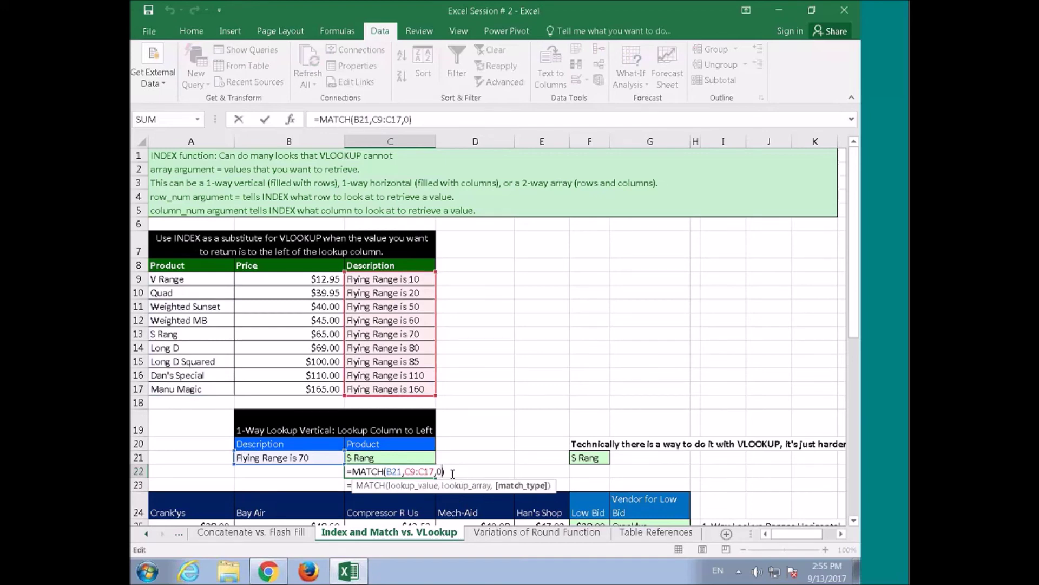
pyautogui.press('BackSpace')
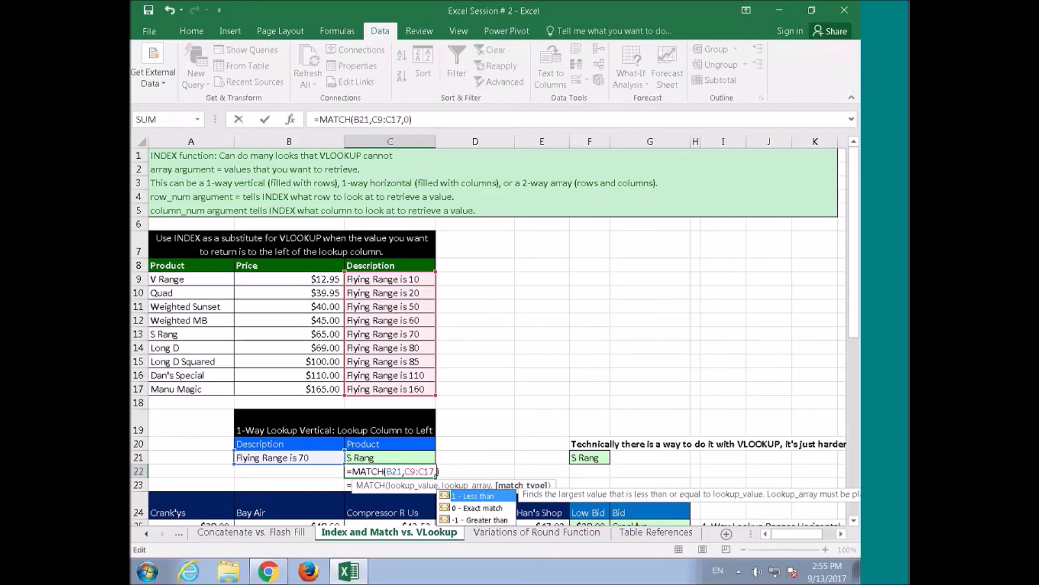
pyautogui.click(472, 508)
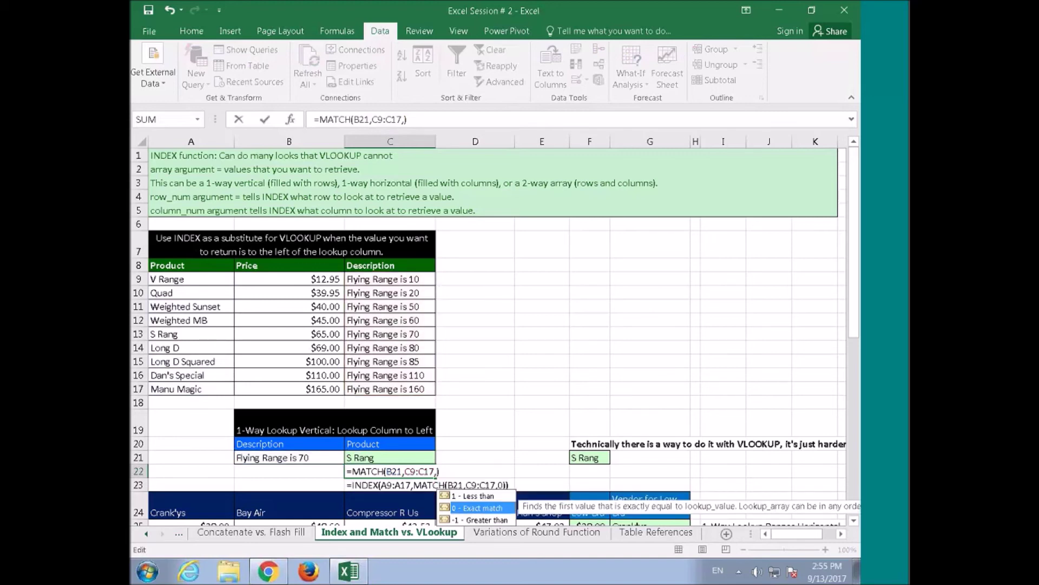
pyautogui.write('0')
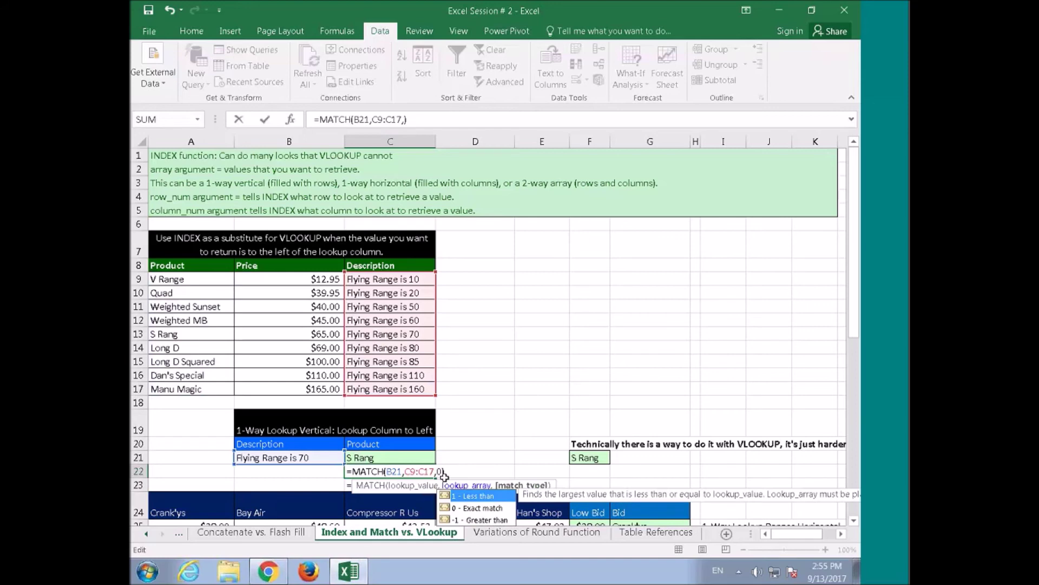
pyautogui.press('Return')
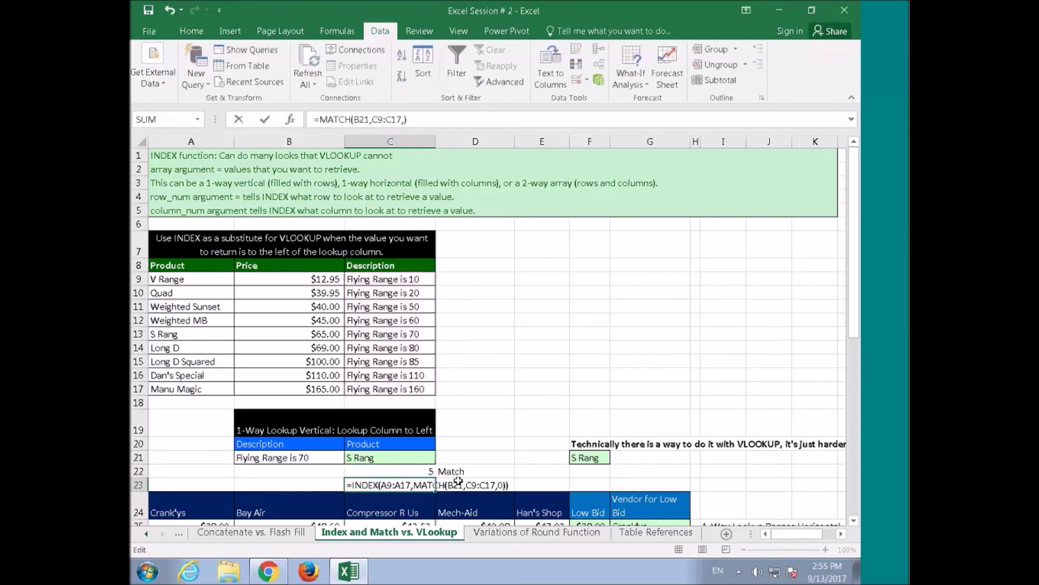
# Step: Copy MATCH(B21,C9:C17,0) from C22 and paste it over the 5 in C21's INDEX formula
pyautogui.click(427, 469)
pyautogui.doubleClick(425, 461)
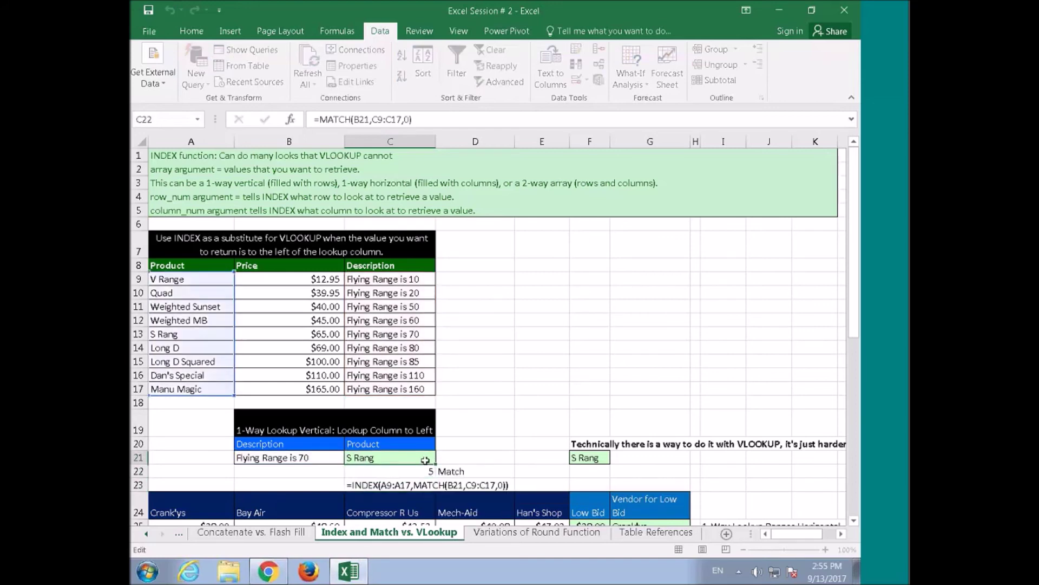
pyautogui.doubleClick(428, 471)
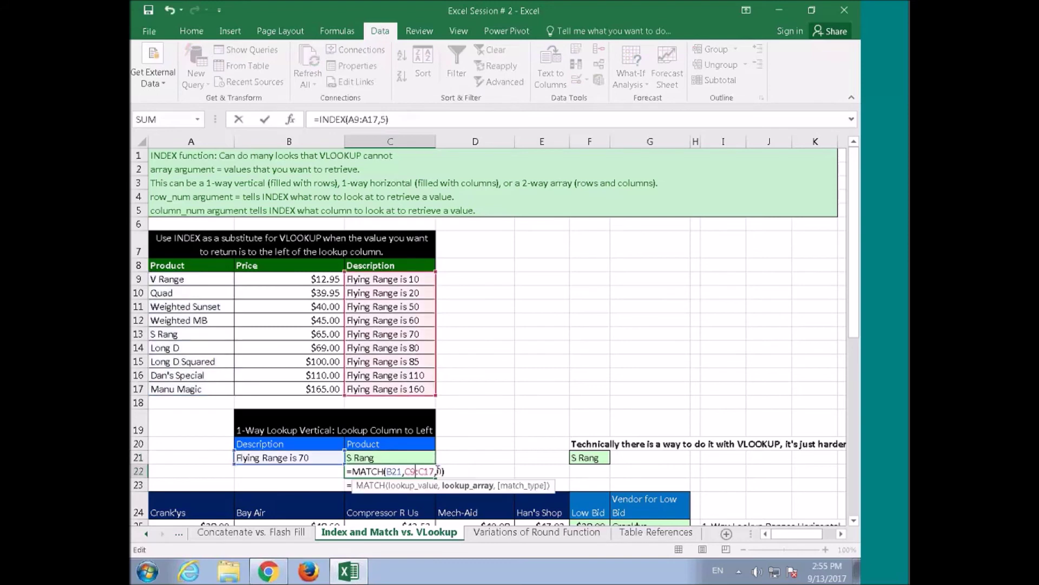
pyautogui.moveTo(446, 471); pyautogui.dragTo(344, 469)
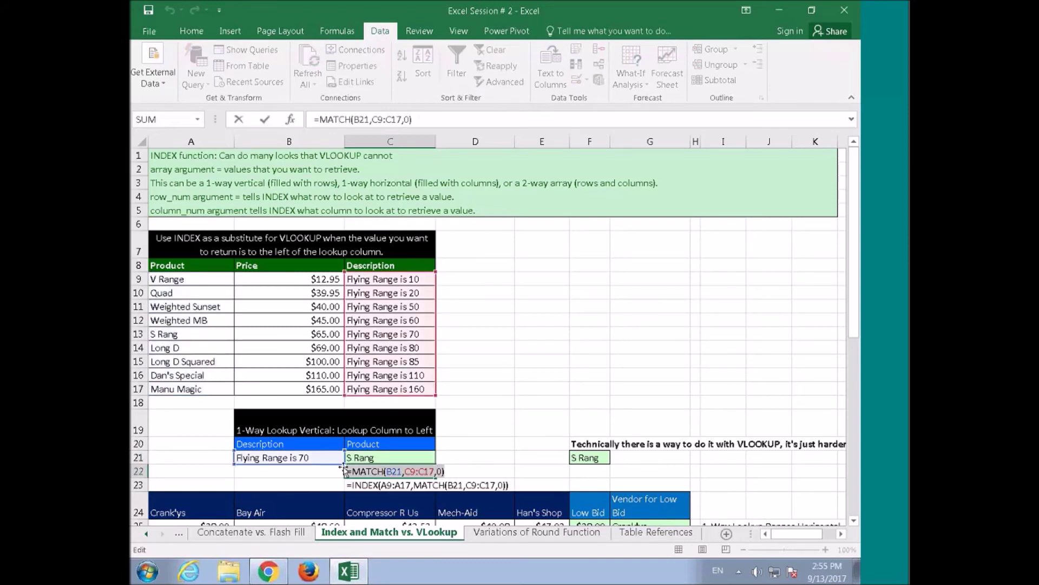
pyautogui.click(352, 469)
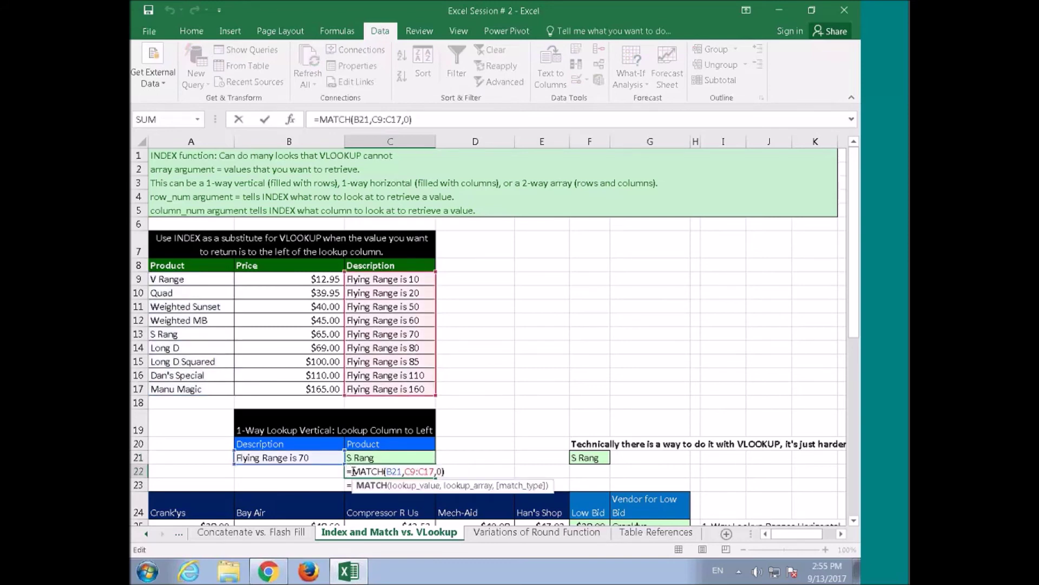
pyautogui.moveTo(351, 470); pyautogui.dragTo(483, 474)
pyautogui.hotkey('ctrl', 'c')
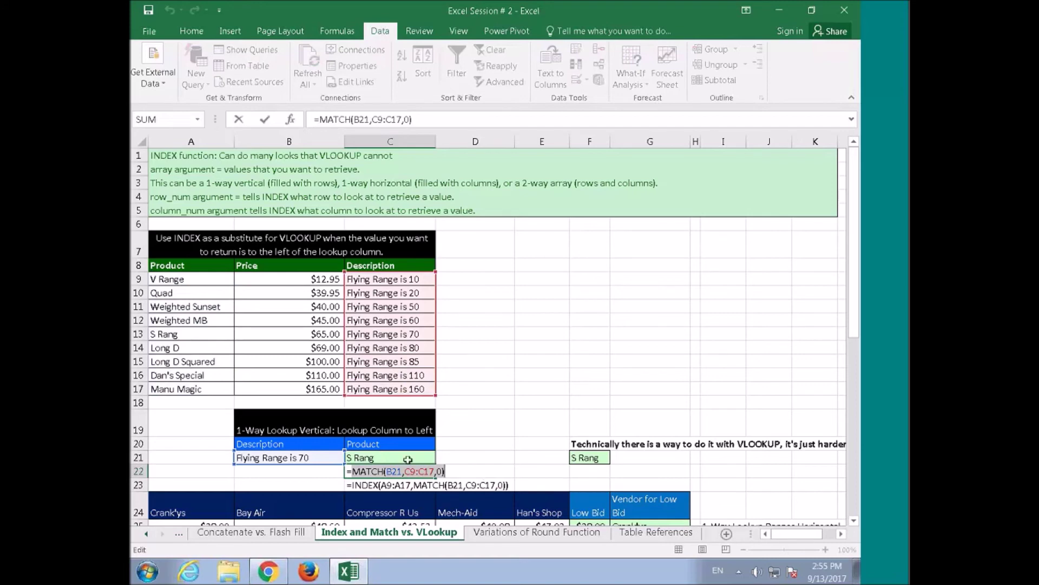
pyautogui.press('Escape')
pyautogui.doubleClick(410, 457)
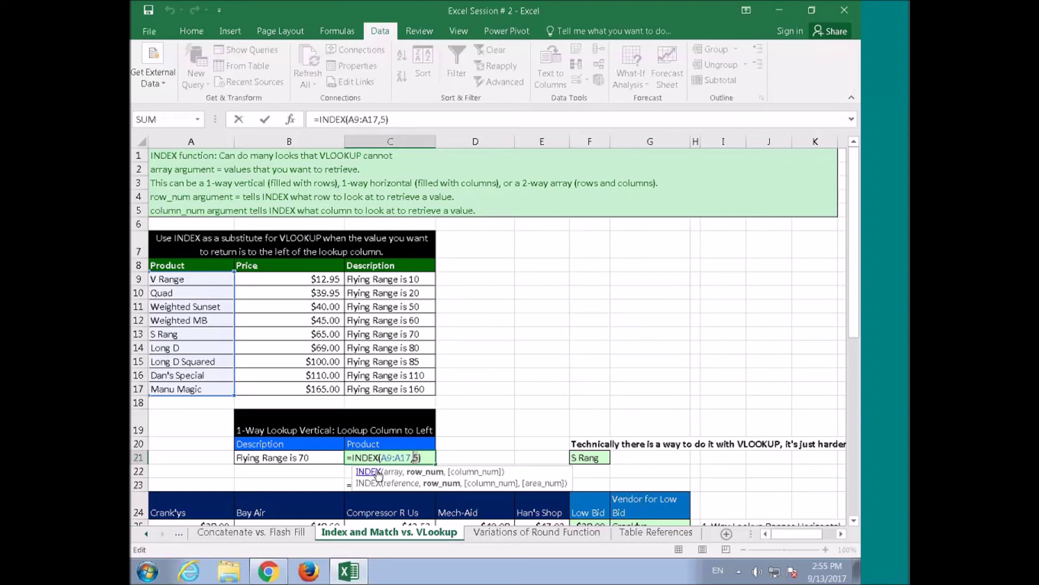
pyautogui.hotkey('ctrl', 'v')
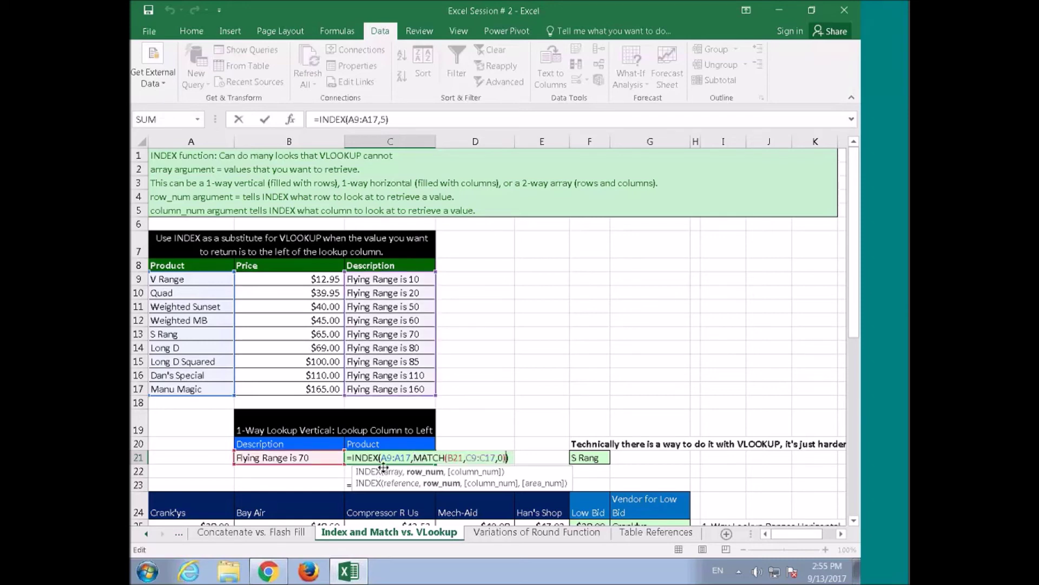
# Step: Walk through C21's INDEX arguments and nested MATCH, then commit the formula
pyautogui.click(362, 458)
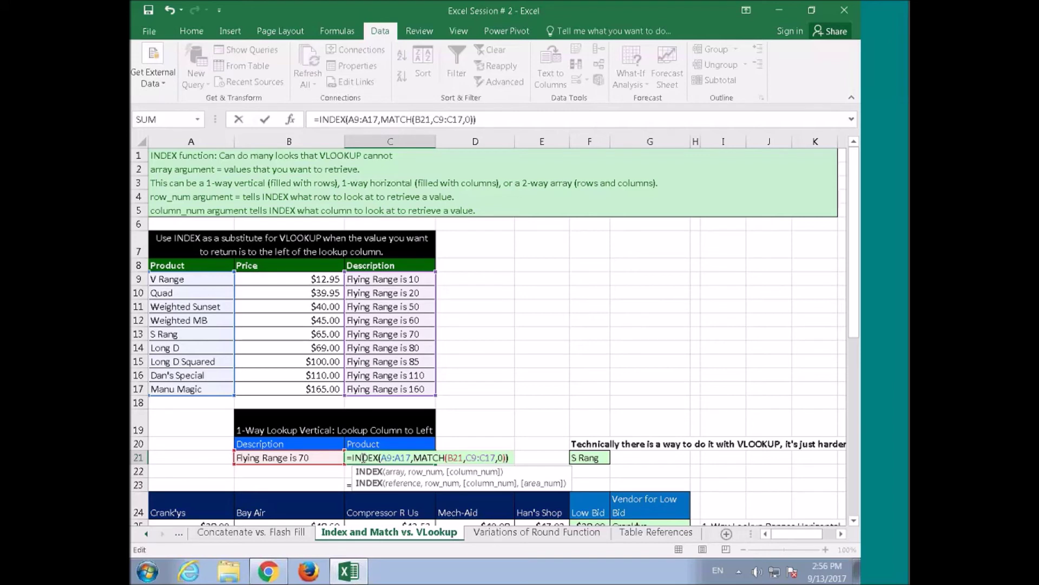
pyautogui.click(399, 458)
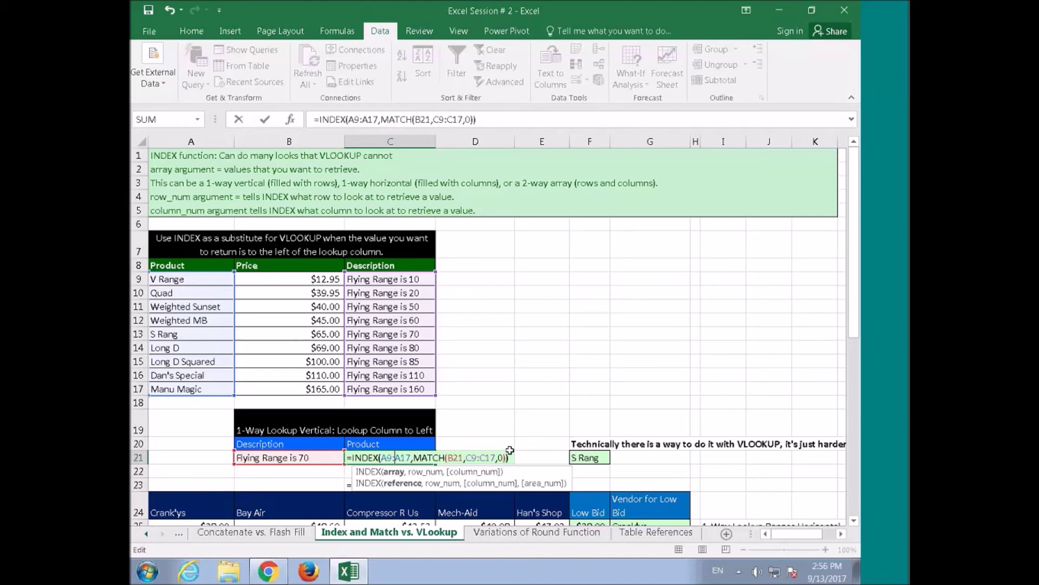
pyautogui.moveTo(414, 458); pyautogui.dragTo(505, 459)
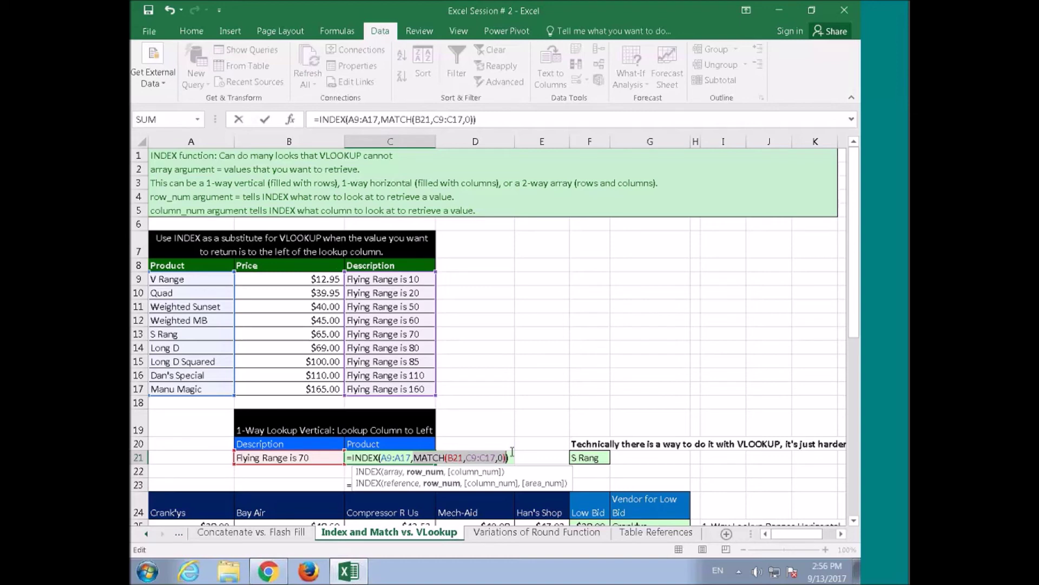
pyautogui.hotkey('ctrl', 'Return')
# Step: Set B21 to 'Flying Range is 20' and confirm C21 returns Quad
pyautogui.click(280, 459)
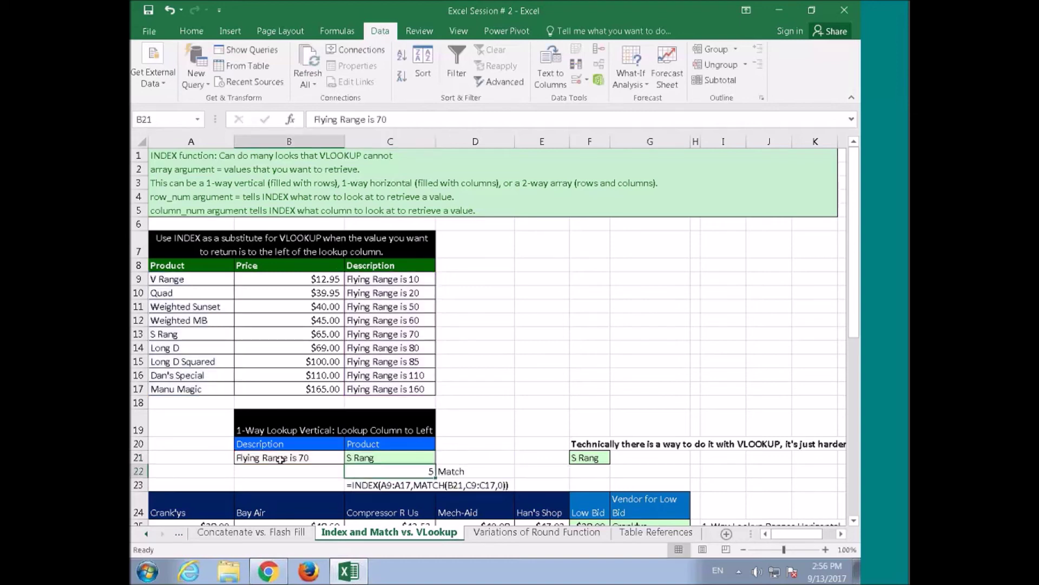
pyautogui.hotkey('alt', 'Down')
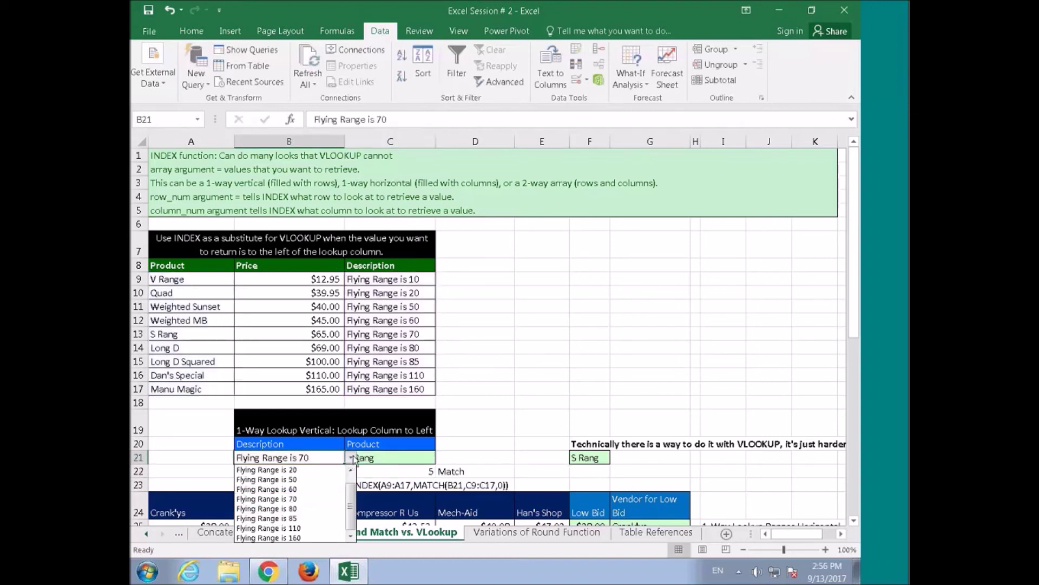
pyautogui.click(286, 470)
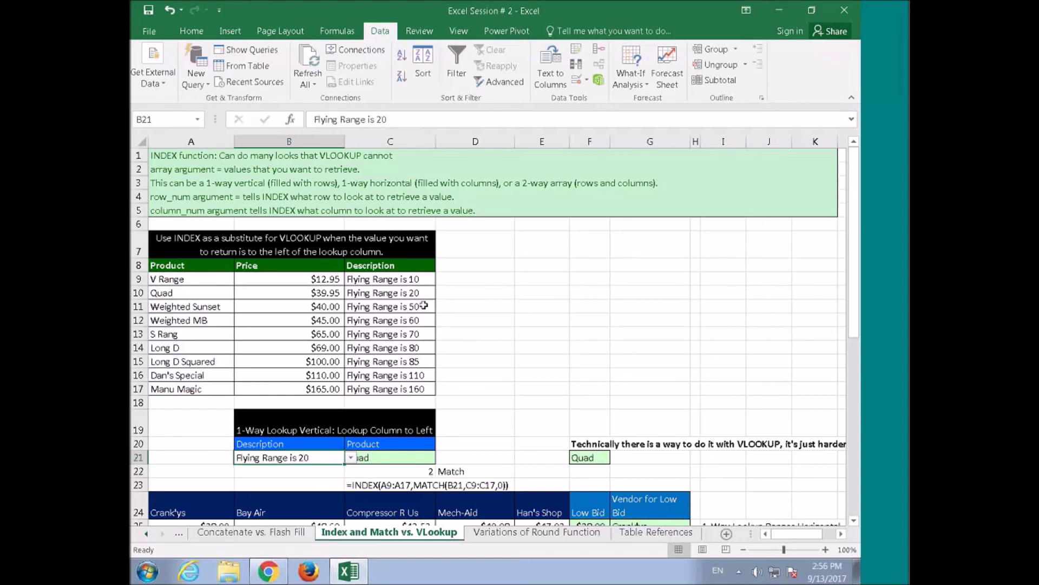
pyautogui.click(396, 459)
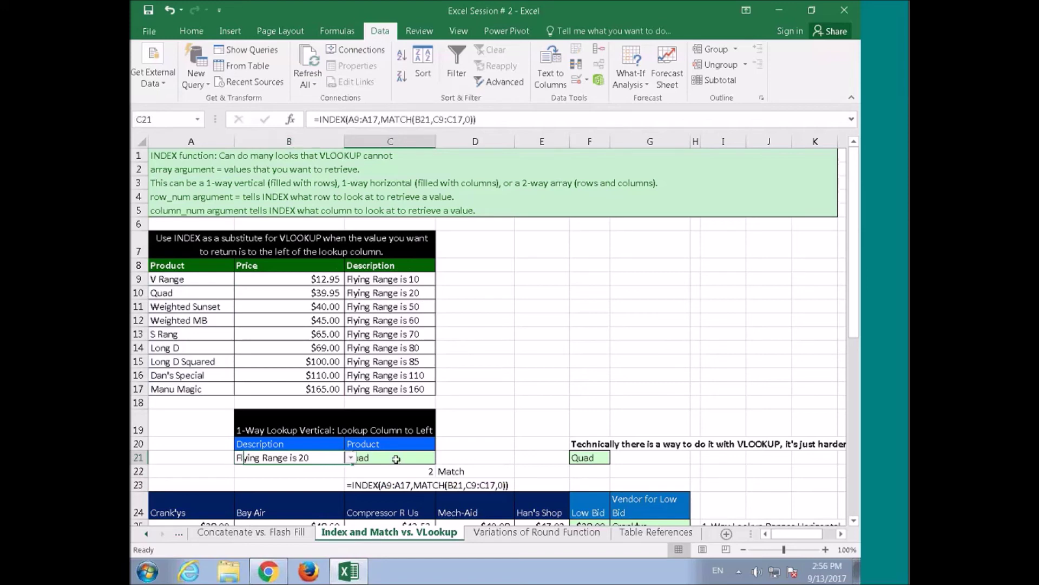
pyautogui.scroll(-3, 398, 461)
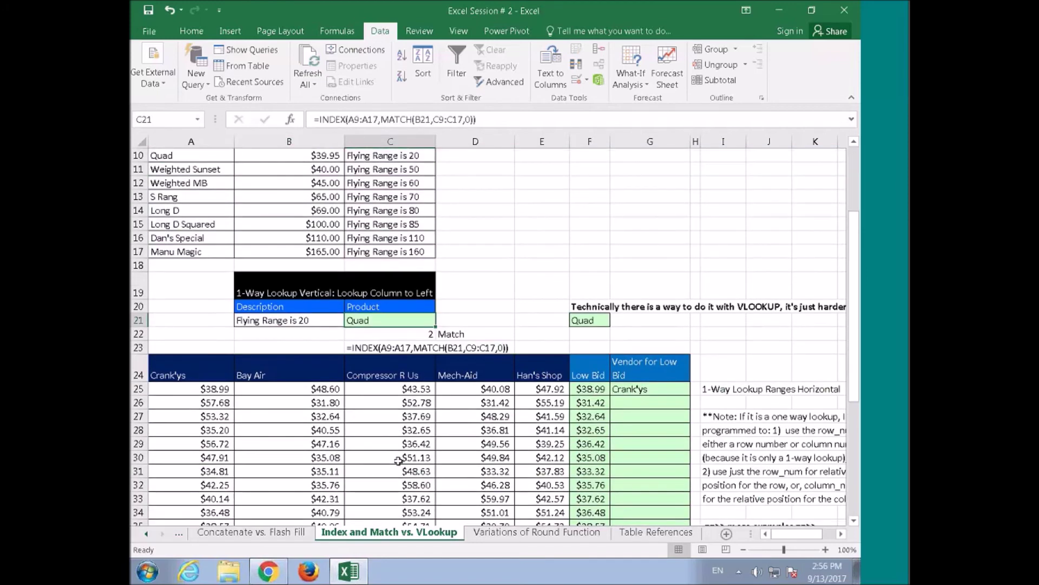
pyautogui.scroll(3, 398, 460)
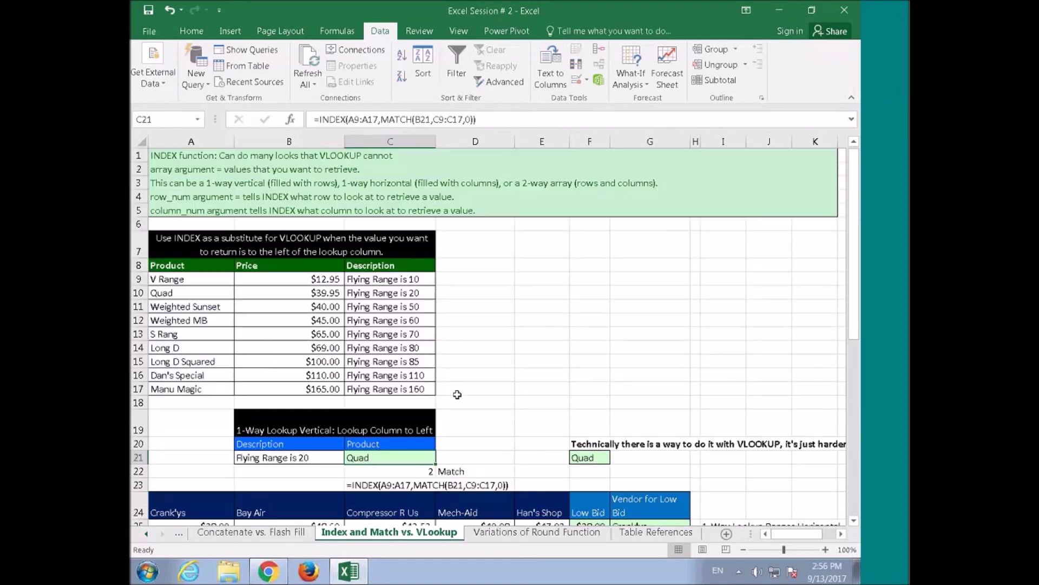
pyautogui.scroll(-2, 602, 413)
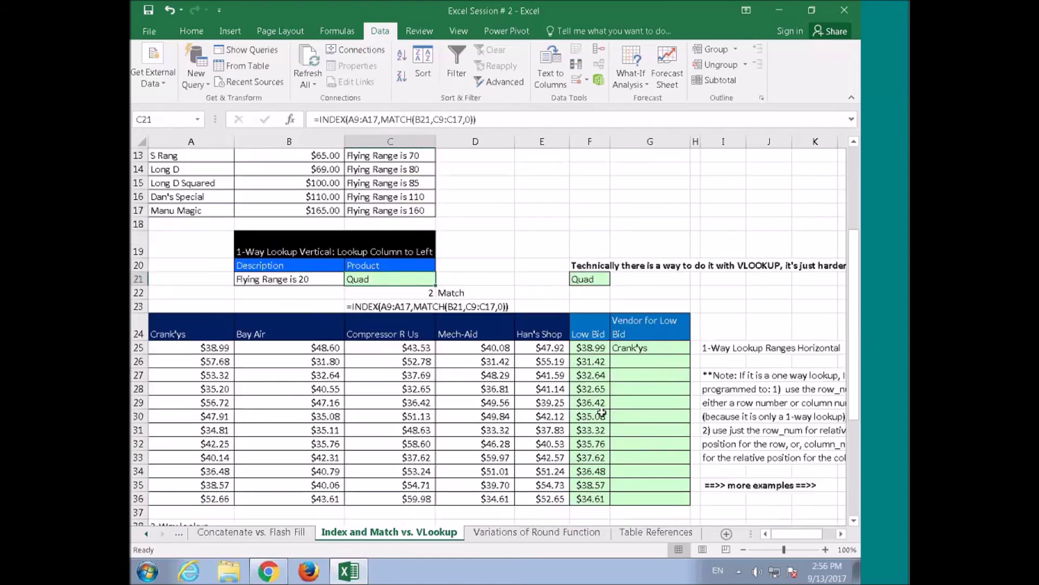
pyautogui.click(636, 347)
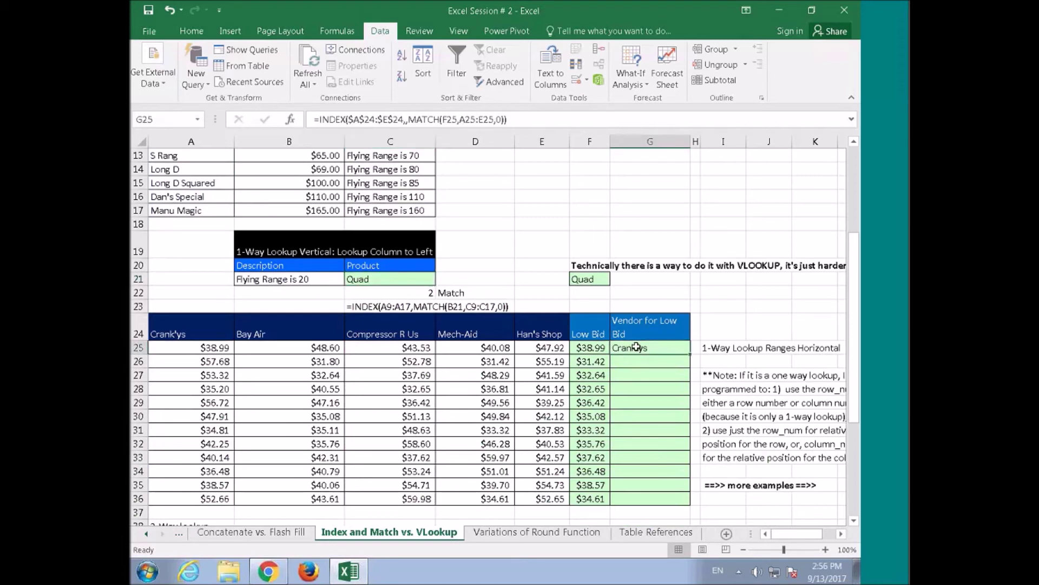
pyautogui.click(170, 353)
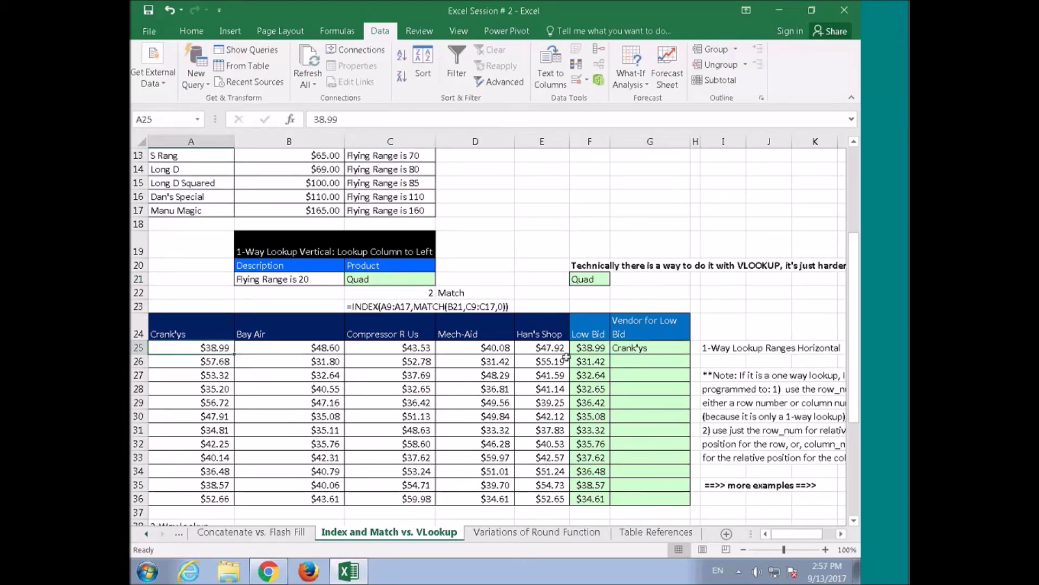
pyautogui.moveTo(250, 356); pyautogui.dragTo(208, 349)
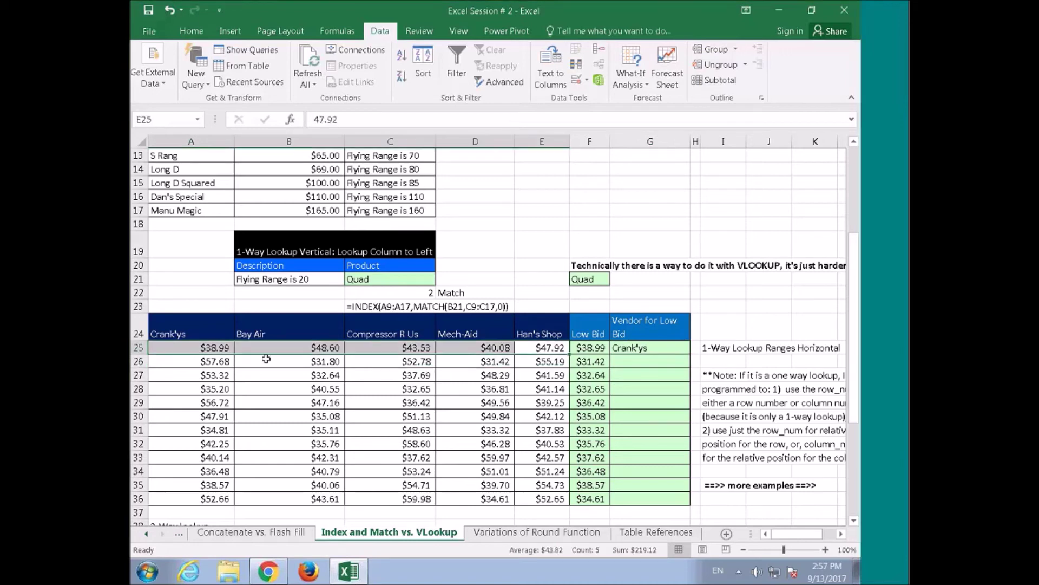
pyautogui.press('Right')
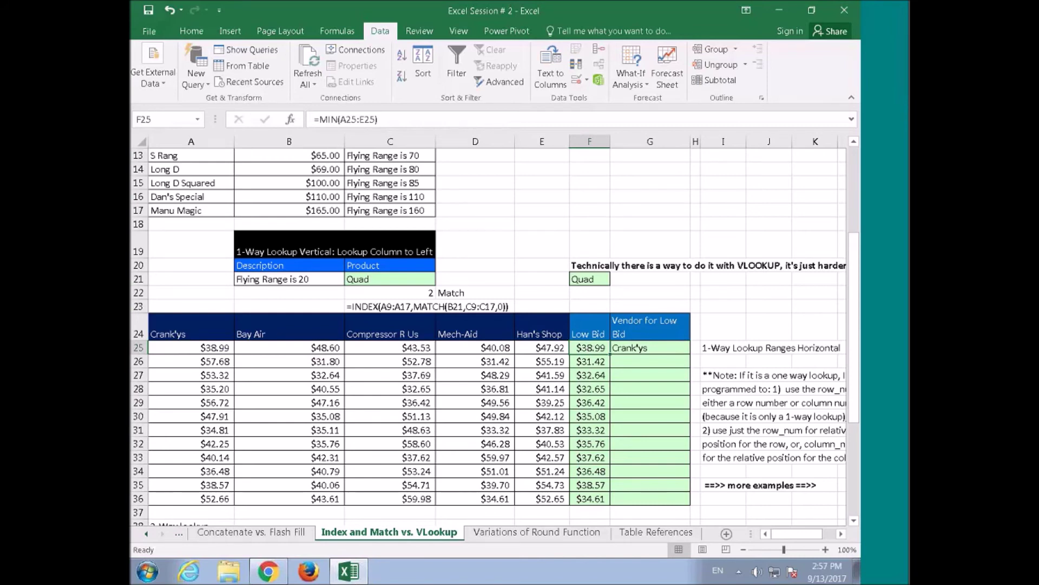
# Step: Replace F25's formula with =MIN(A25:E25), giving $38.99, and review the Low Bid column F25:F36
pyautogui.doubleClick(597, 349)
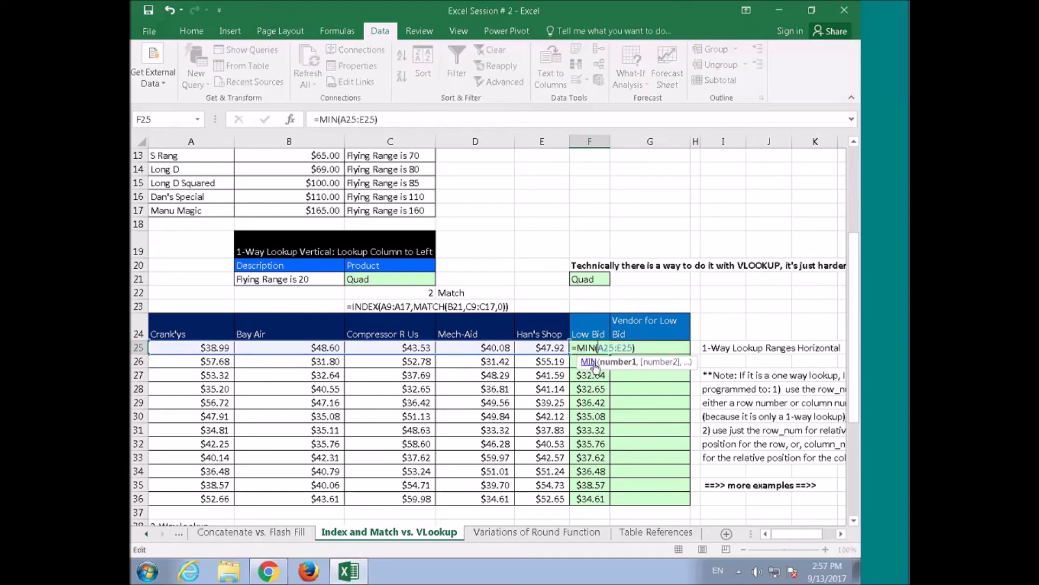
pyautogui.press('Escape')
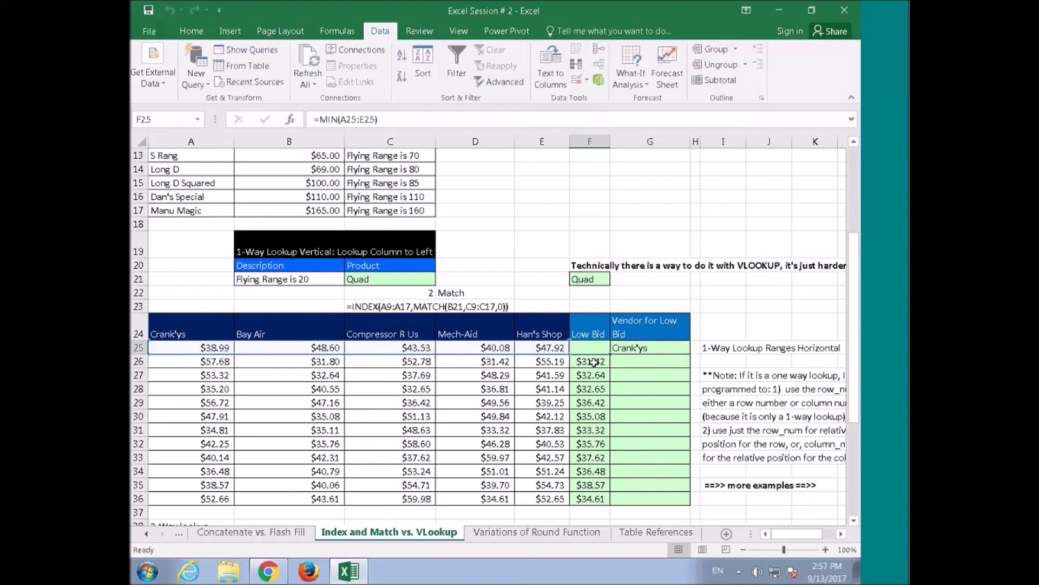
pyautogui.write('=')
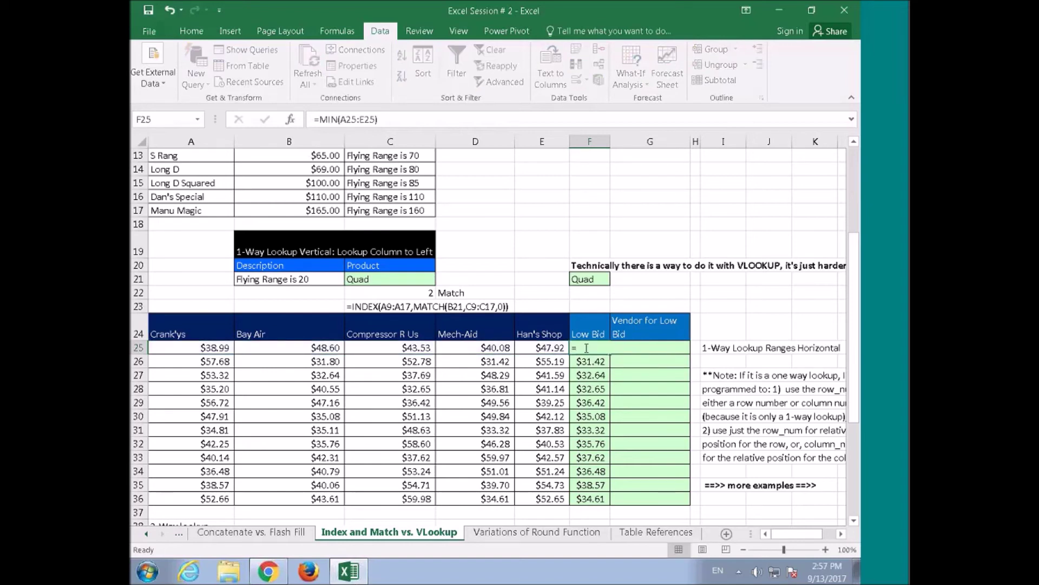
pyautogui.write('min*')
pyautogui.press('BackSpace')
pyautogui.press('Tab')
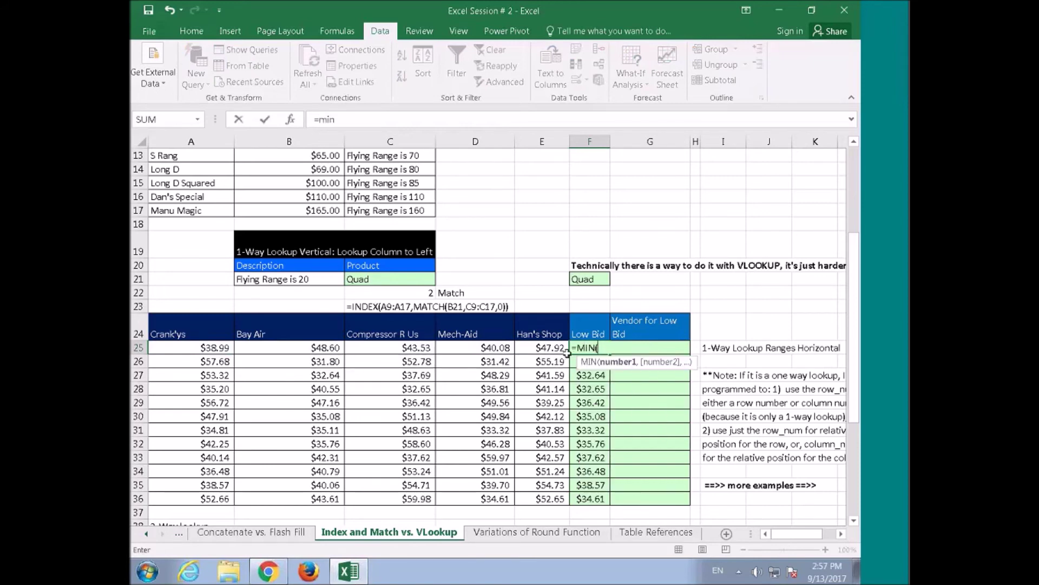
pyautogui.moveTo(217, 349); pyautogui.dragTo(529, 349)
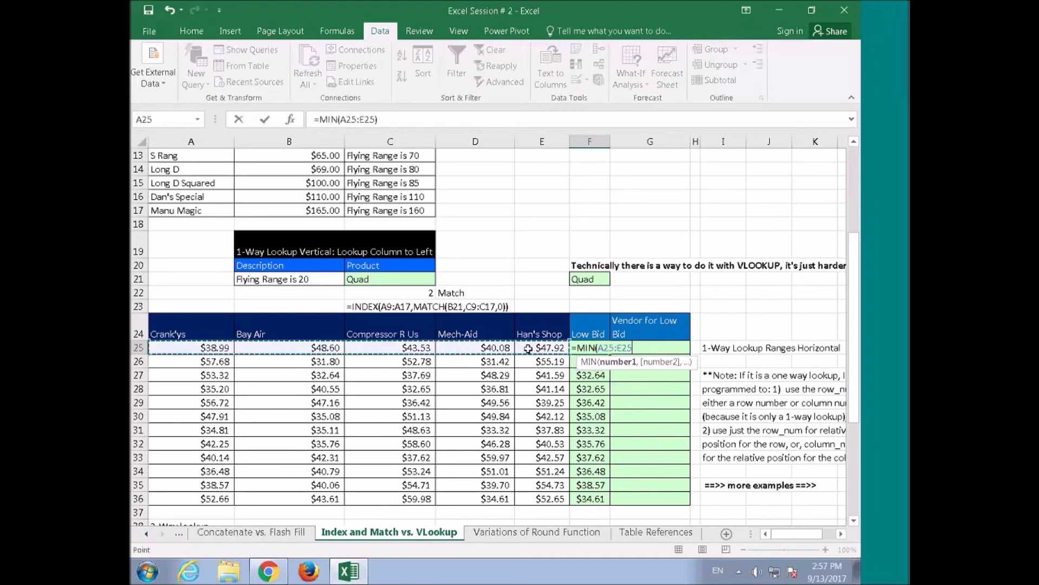
pyautogui.press('Return')
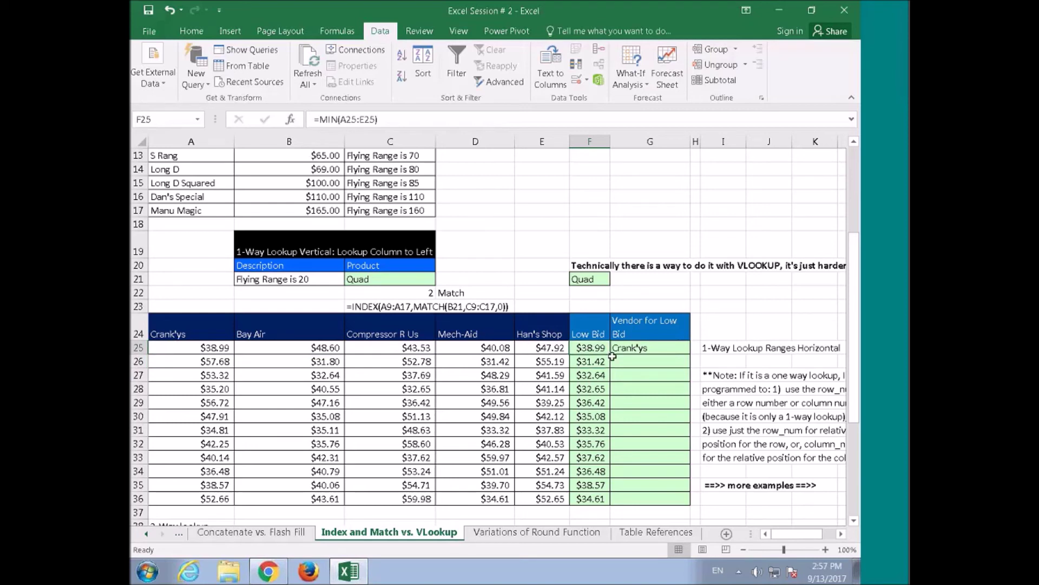
pyautogui.moveTo(590, 348); pyautogui.dragTo(590, 498)
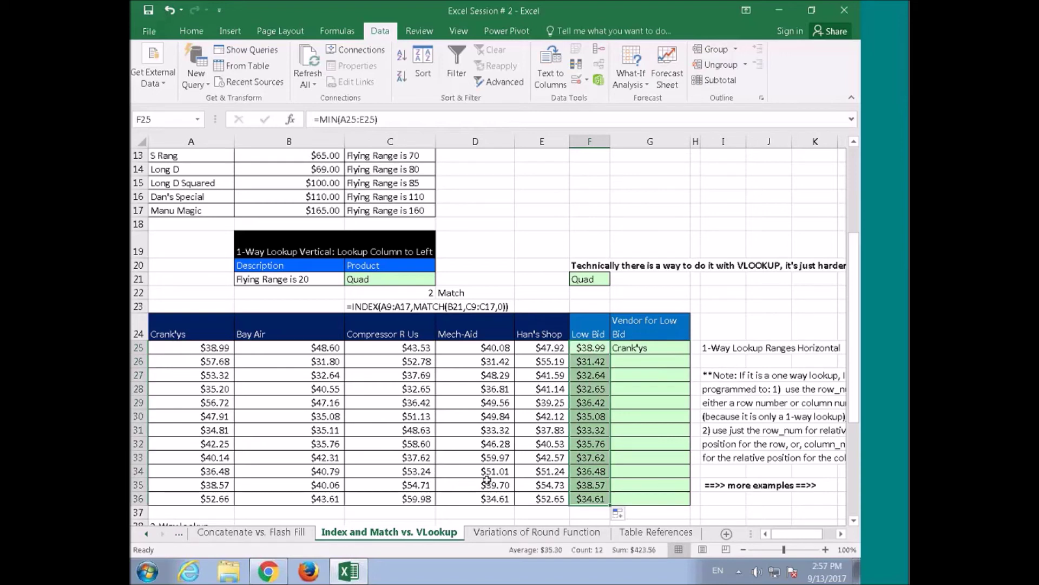
pyautogui.click(590, 350)
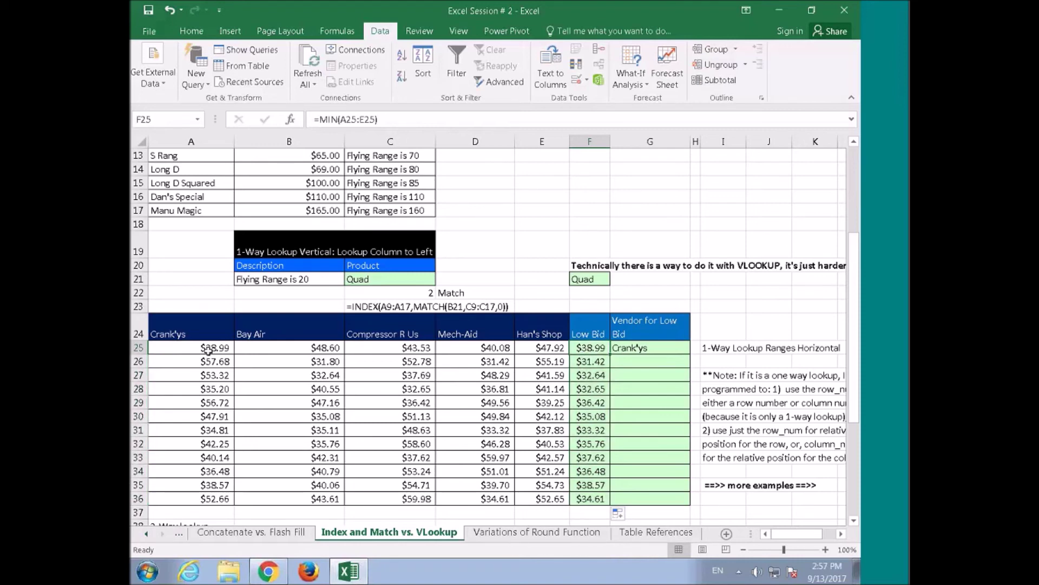
# Step: Correct G25 to =INDEX($A$24:$E$24,,MATCH(F25,A25:E25,0)) so it returns Crank'ys
pyautogui.press('Right')
pyautogui.press('F2')
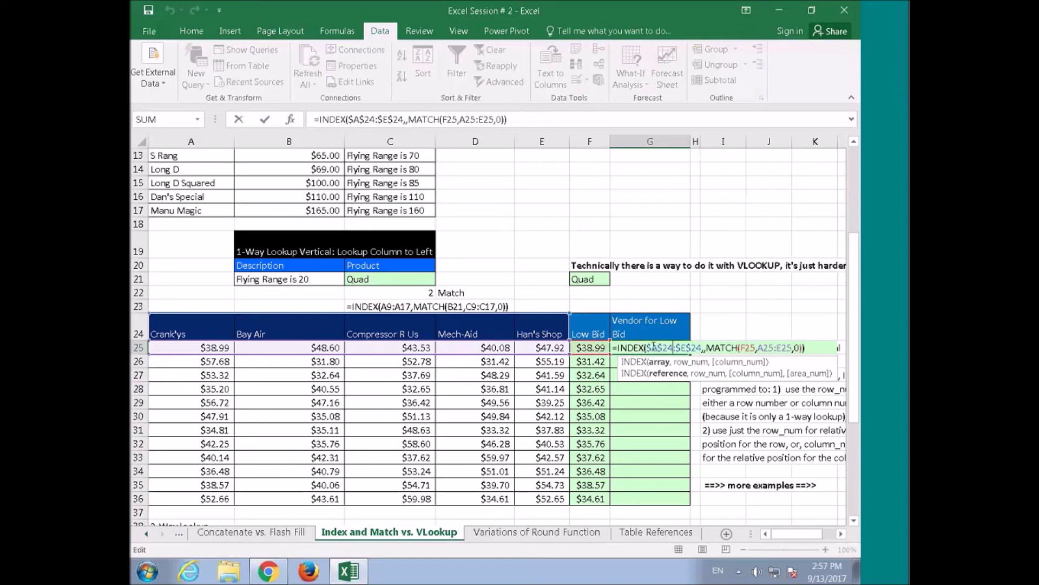
pyautogui.moveTo(648, 347); pyautogui.dragTo(703, 347)
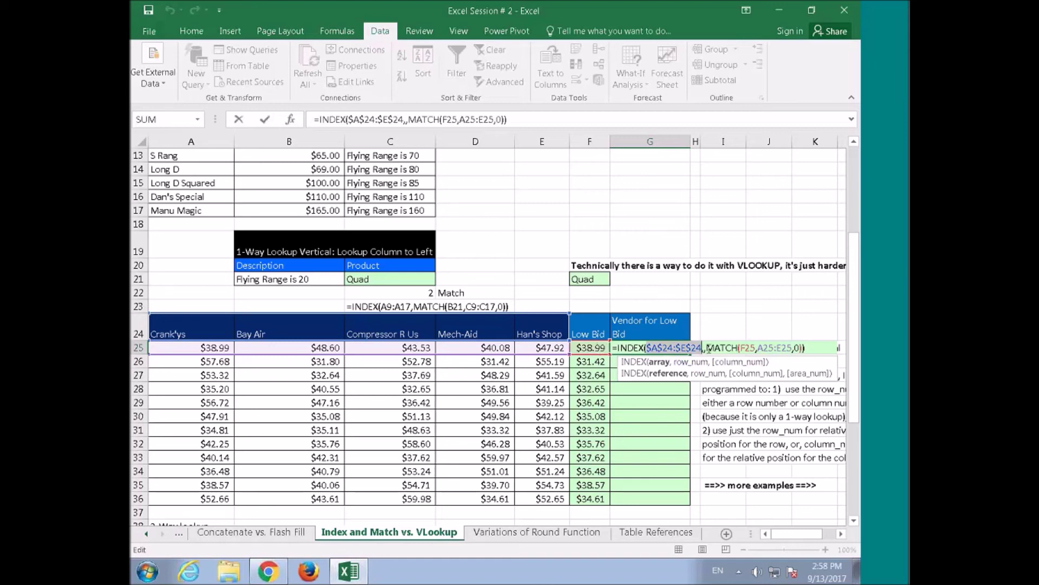
pyautogui.click(704, 349)
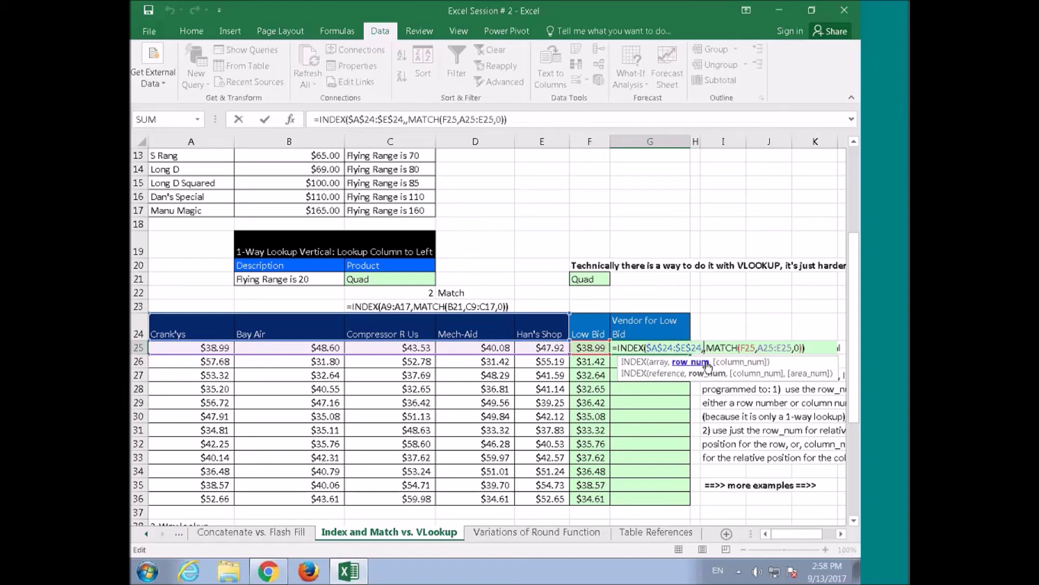
pyautogui.press('Delete')
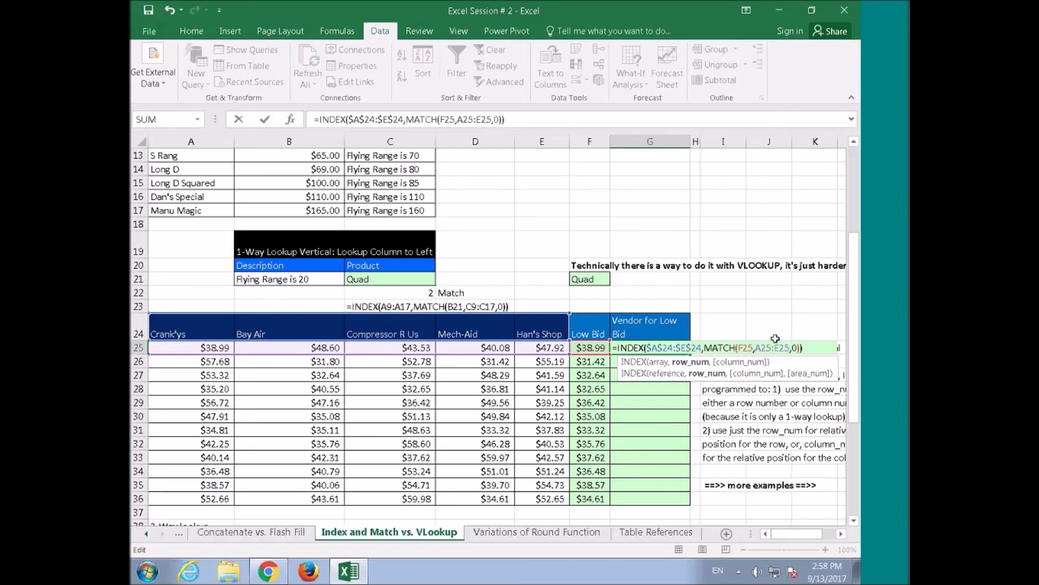
pyautogui.write(',')
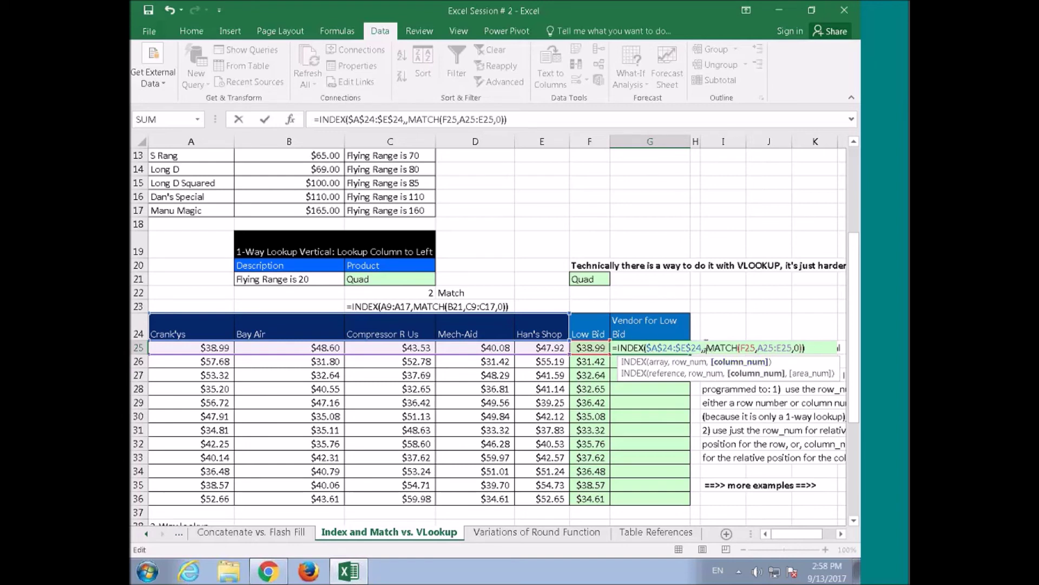
pyautogui.click(756, 347)
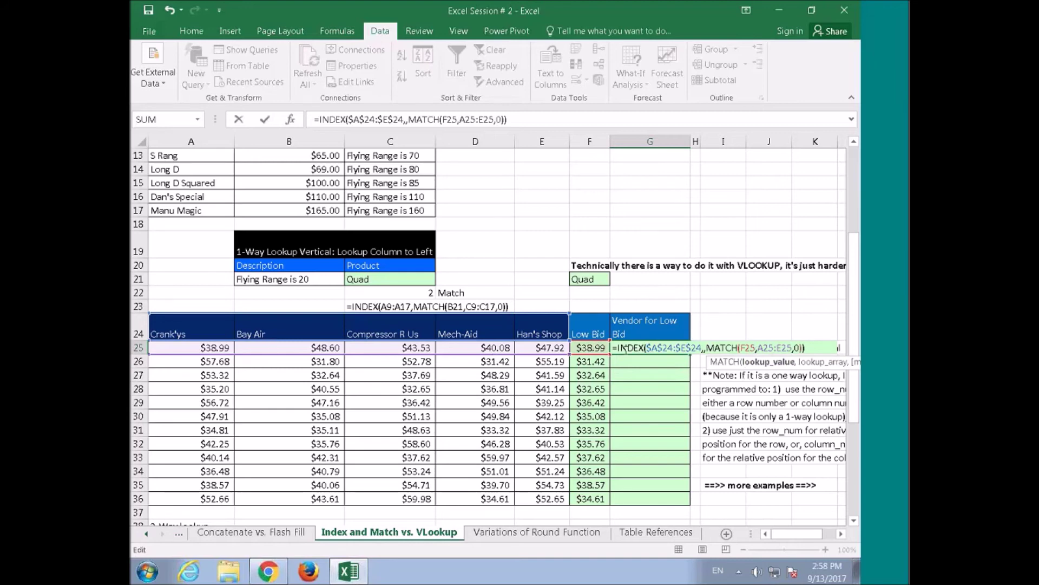
pyautogui.click(756, 347)
pyautogui.click(799, 347)
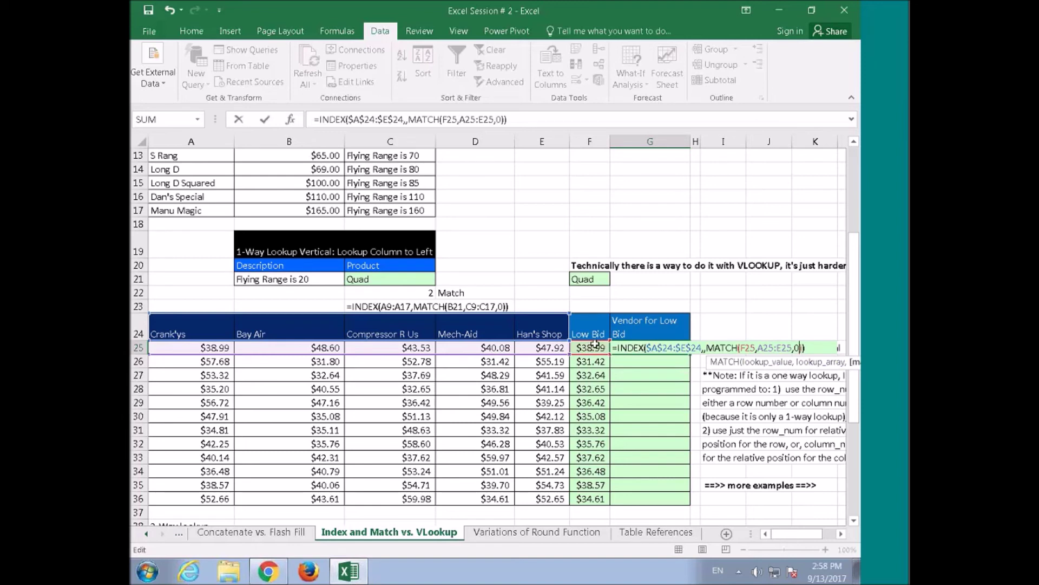
pyautogui.press('Return')
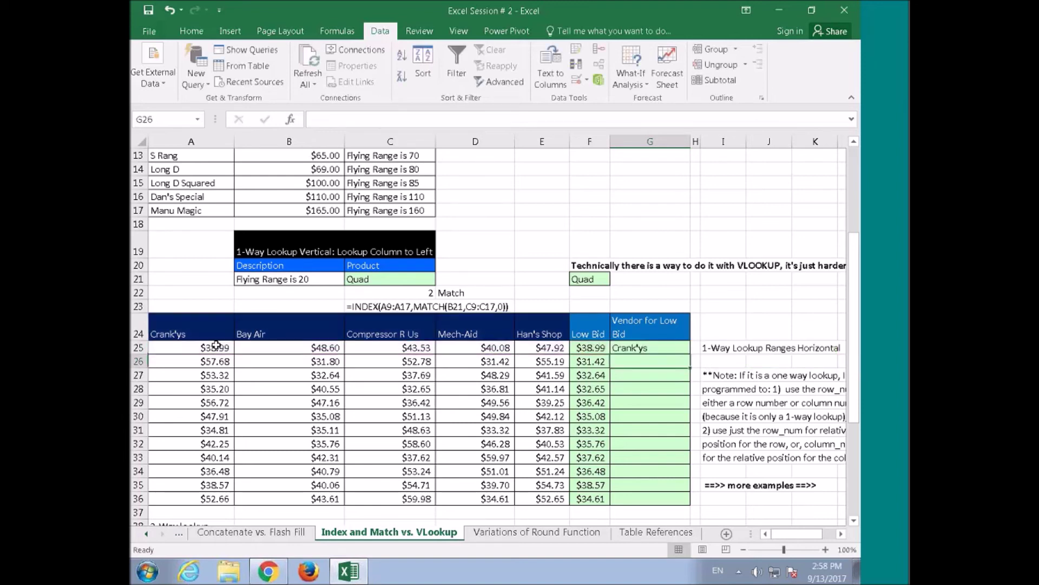
# Step: Fill G25's vendor lookup down to G36 and check G36's formula references
pyautogui.click(591, 348)
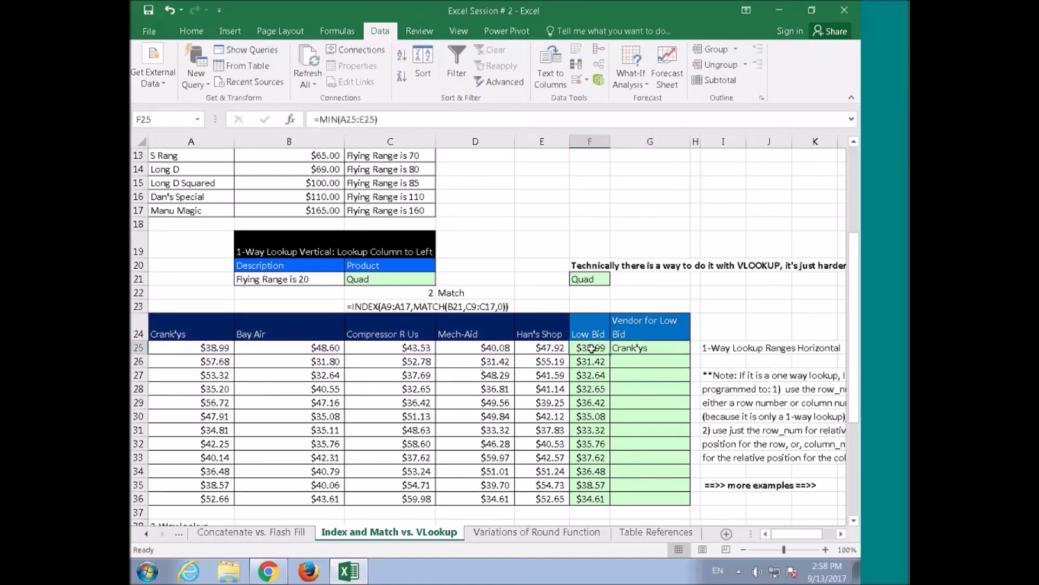
pyautogui.click(685, 349)
pyautogui.doubleClick(691, 354)
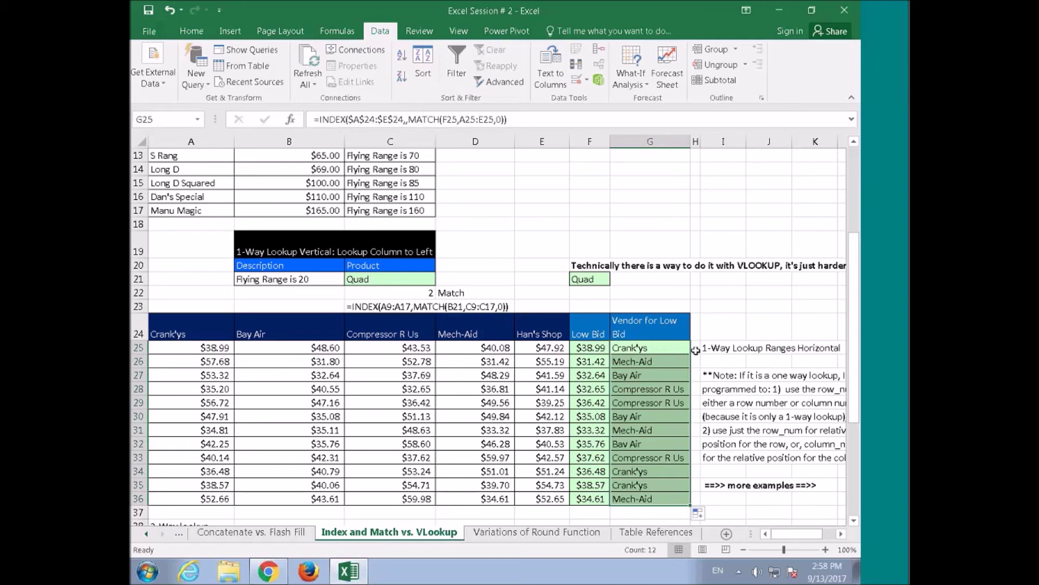
pyautogui.click(644, 498)
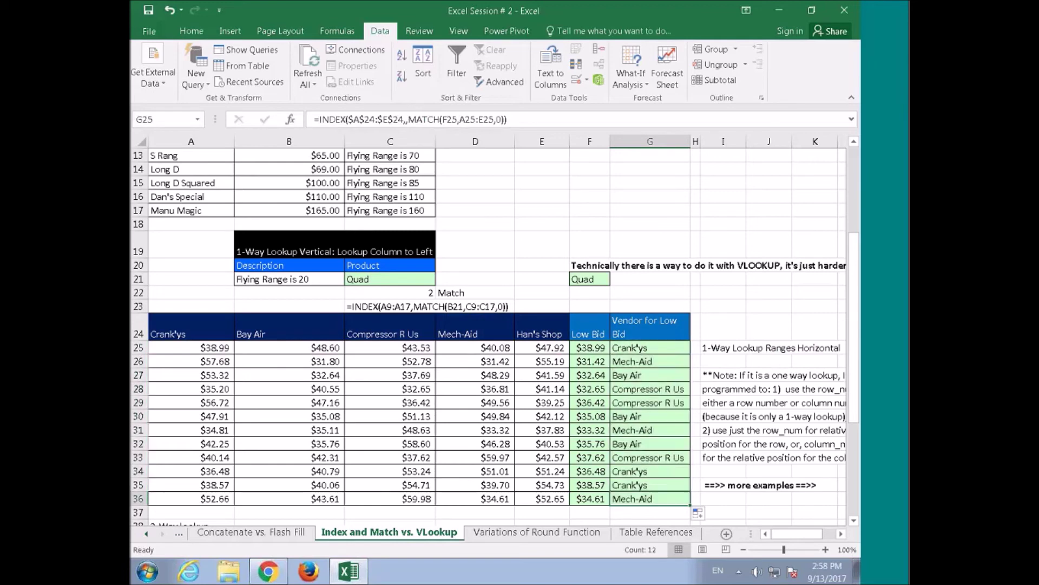
pyautogui.doubleClick(645, 503)
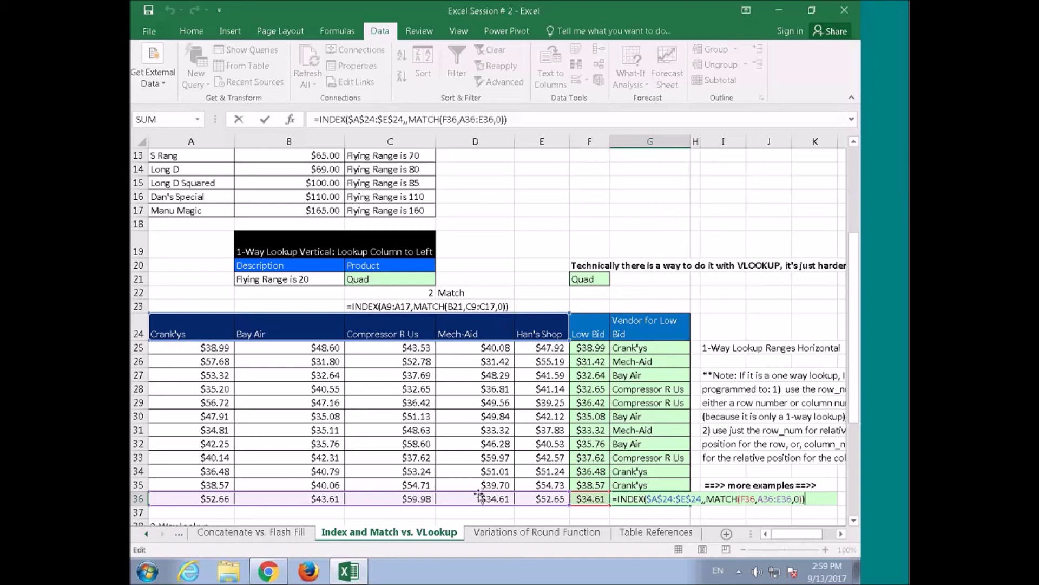
pyautogui.hotkey('ctrl', 'Return')
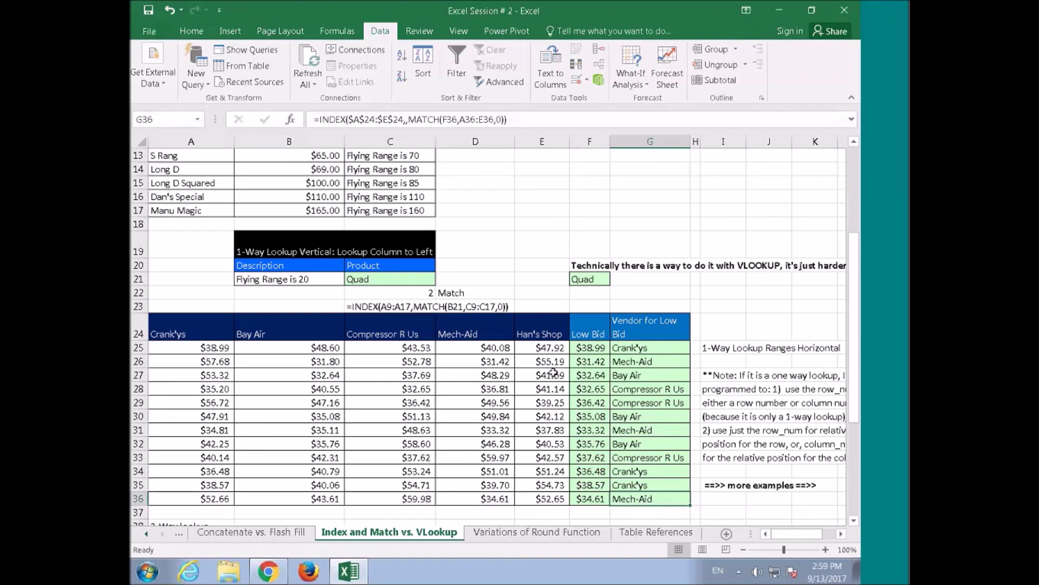
# Step: Set the PartID in B48 to Part4, keeping the quantity 45 in B49
pyautogui.scroll(-6, 458, 433)
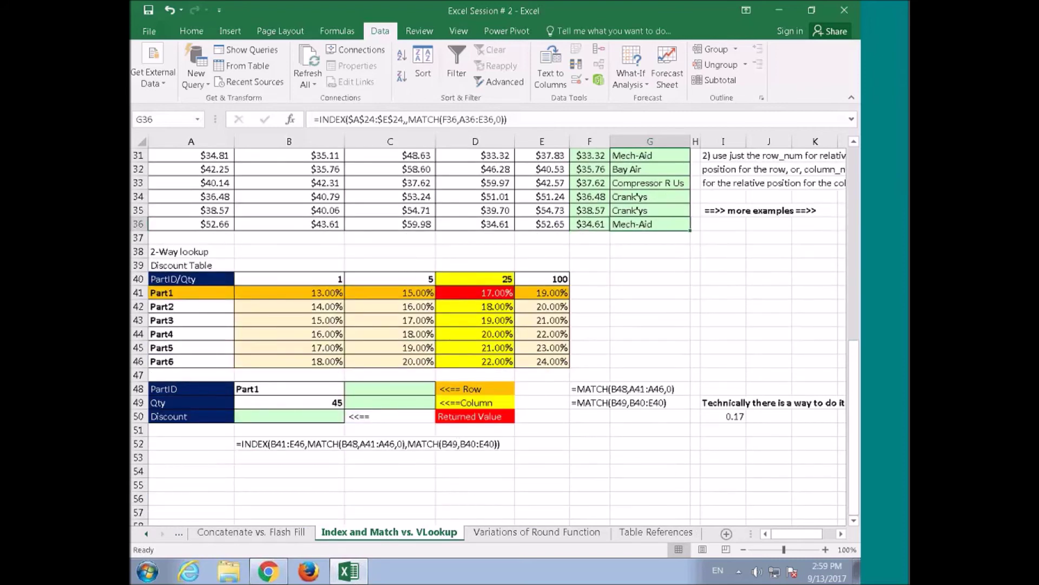
pyautogui.click(327, 389)
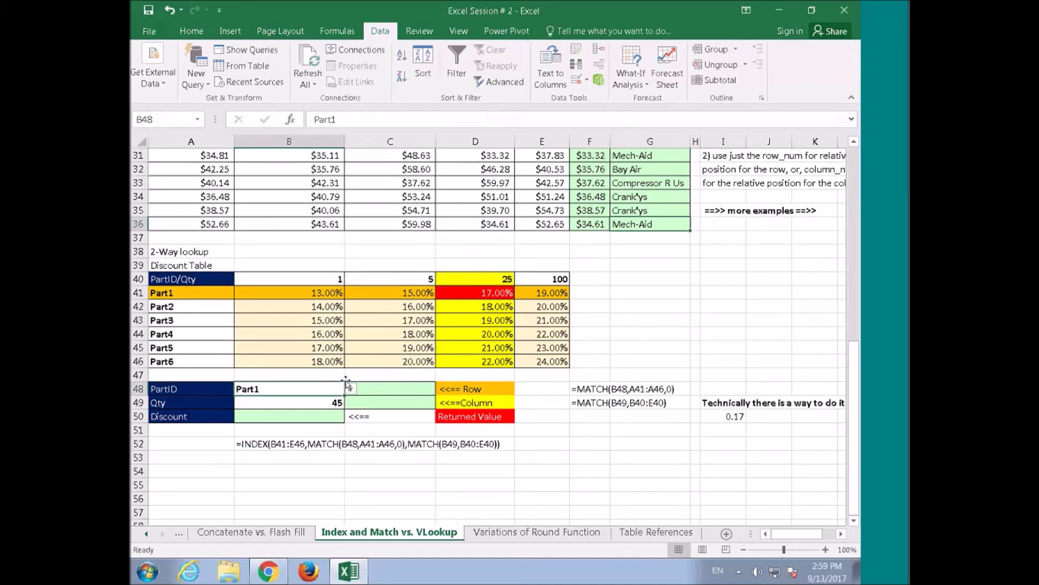
pyautogui.click(351, 388)
pyautogui.click(245, 401)
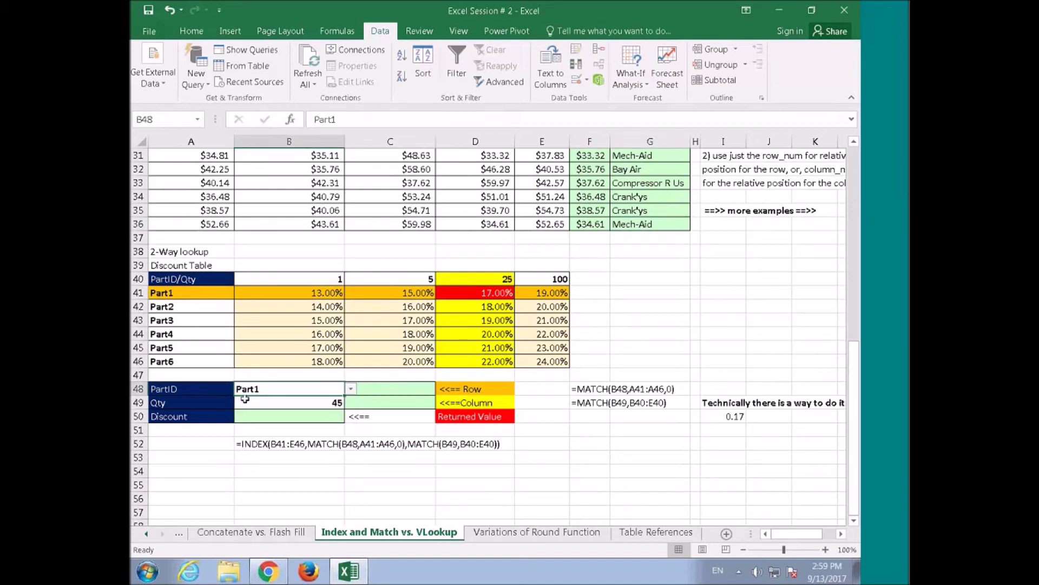
pyautogui.click(353, 388)
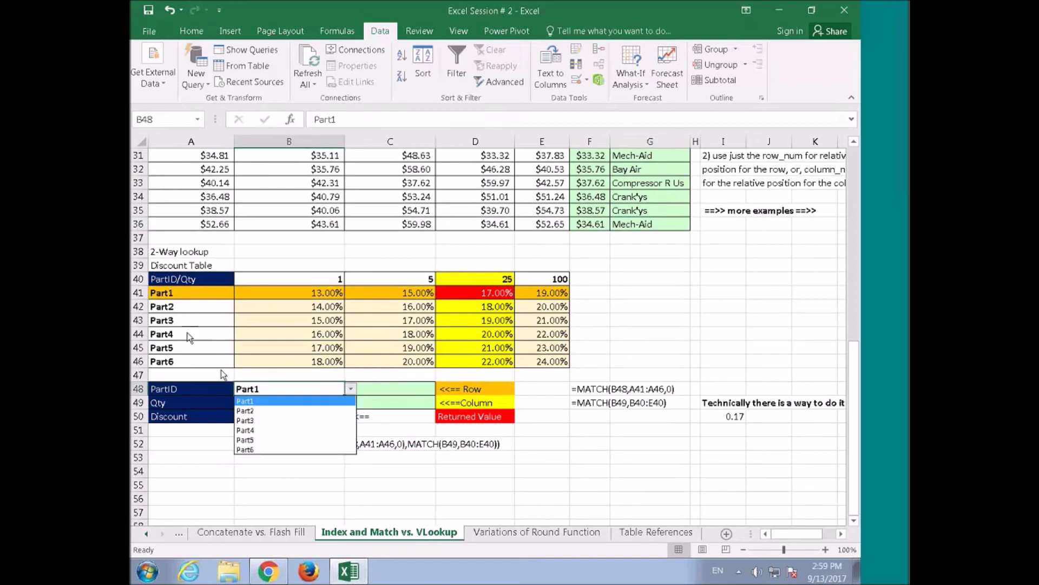
pyautogui.click(245, 429)
pyautogui.click(337, 402)
pyautogui.press('Delete')
pyautogui.hotkey('ctrl', 'z')
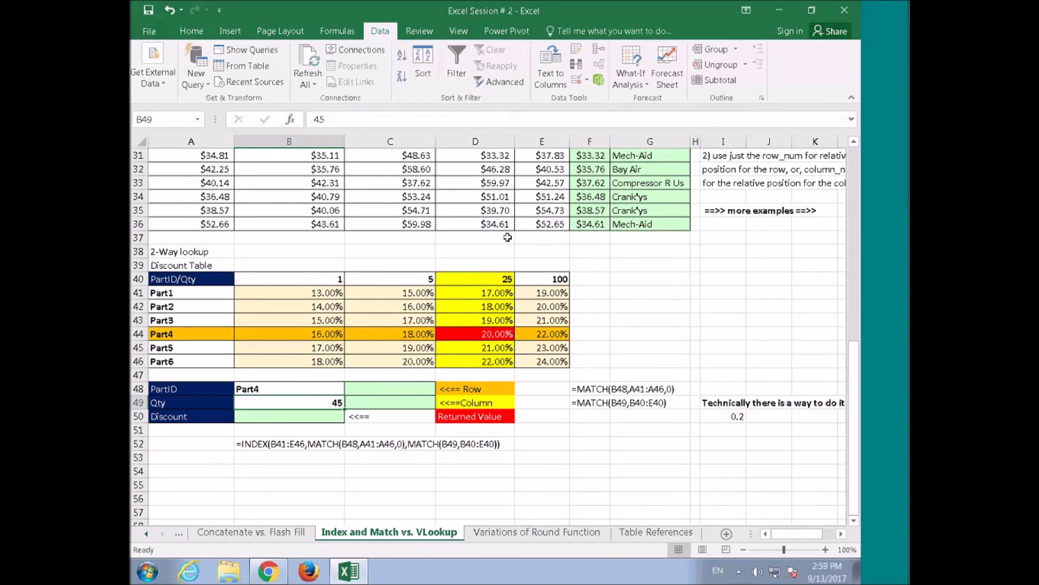
pyautogui.scroll(4, 704, 247)
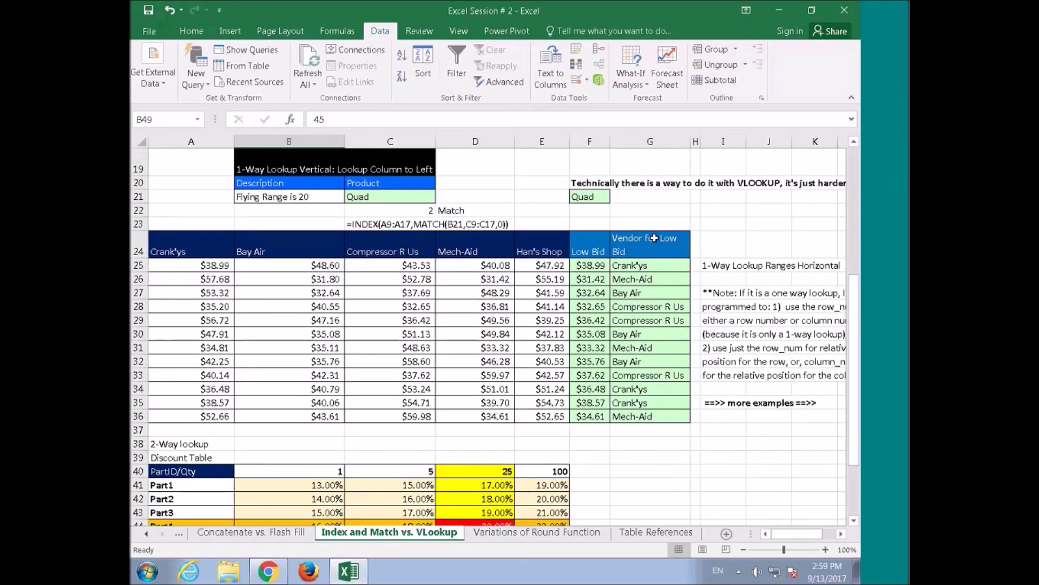
pyautogui.doubleClick(649, 265)
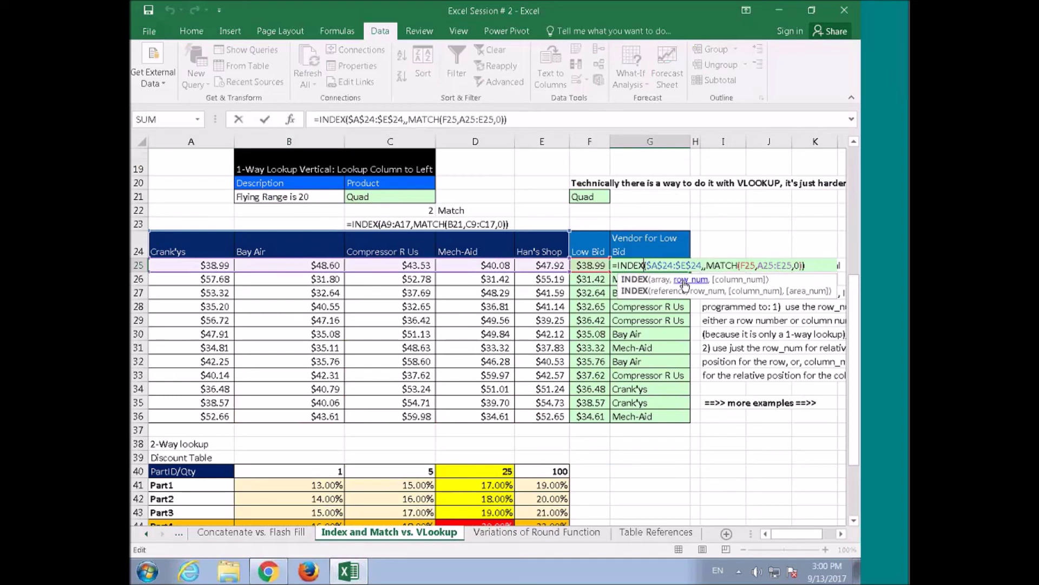
pyautogui.click(753, 280)
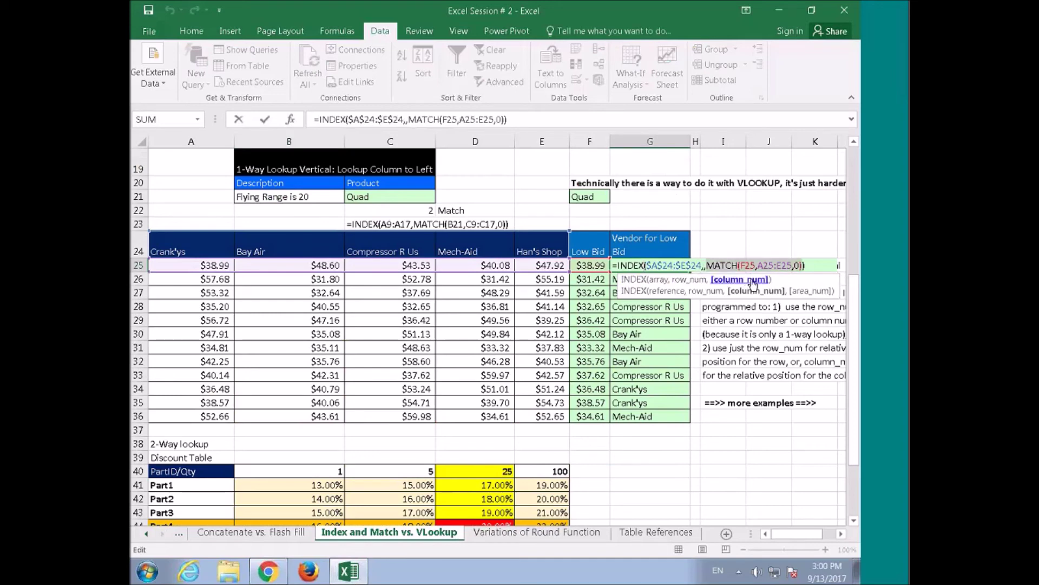
pyautogui.click(716, 290)
pyautogui.press('BackSpace')
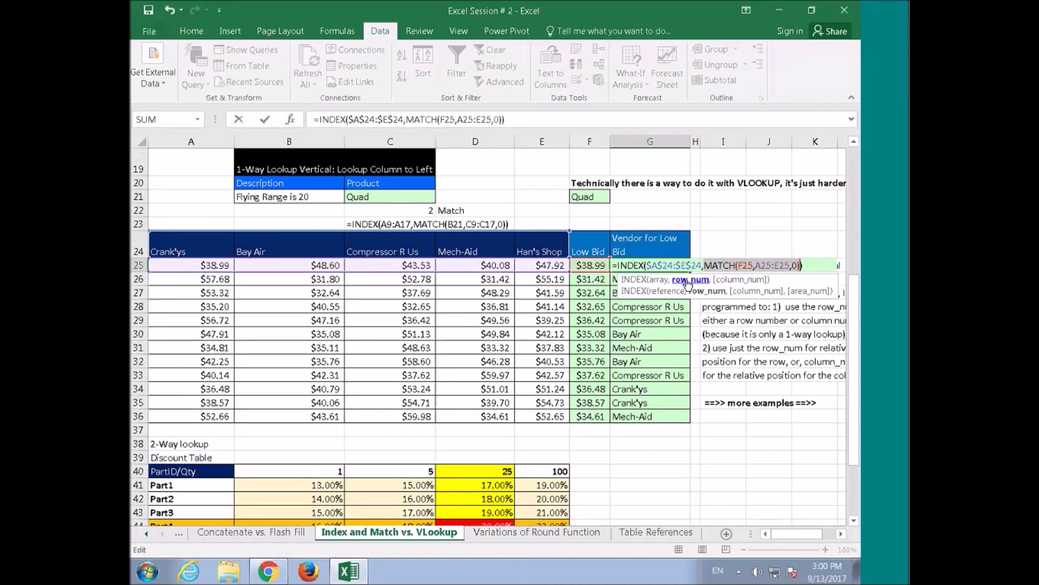
pyautogui.hotkey('ctrl', 'Return')
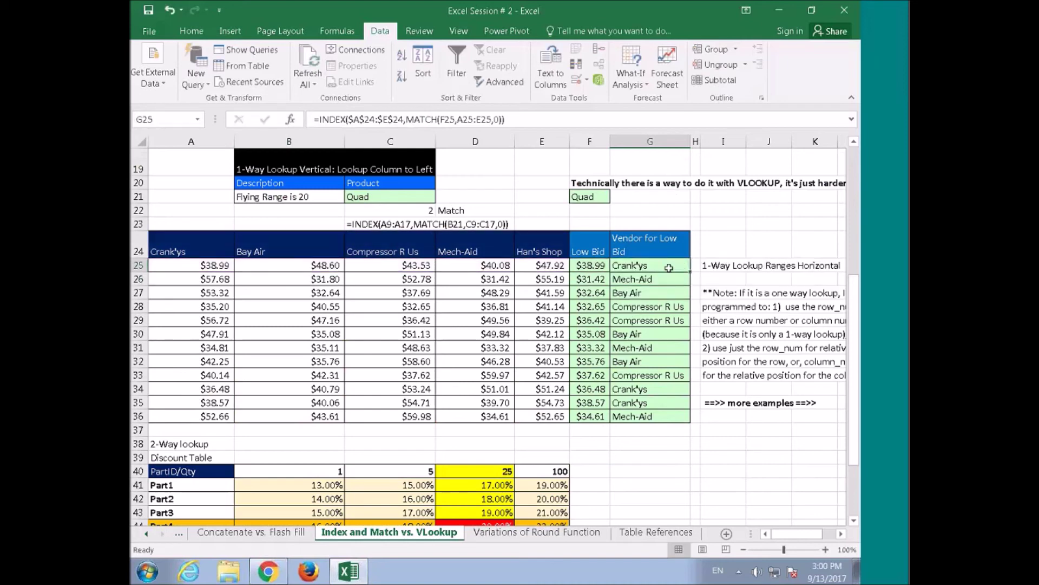
pyautogui.doubleClick(644, 265)
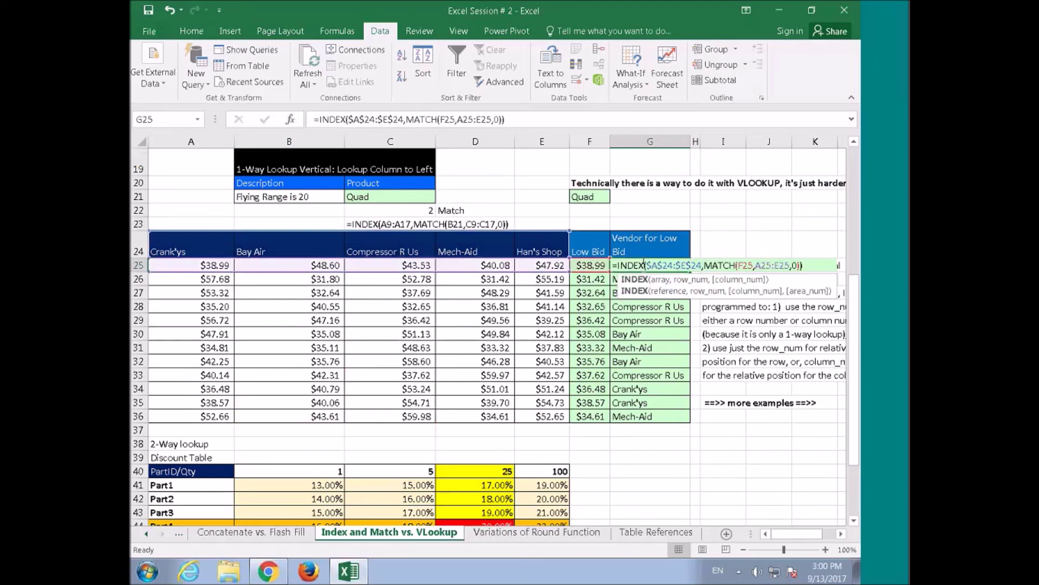
pyautogui.click(704, 265)
pyautogui.write(',')
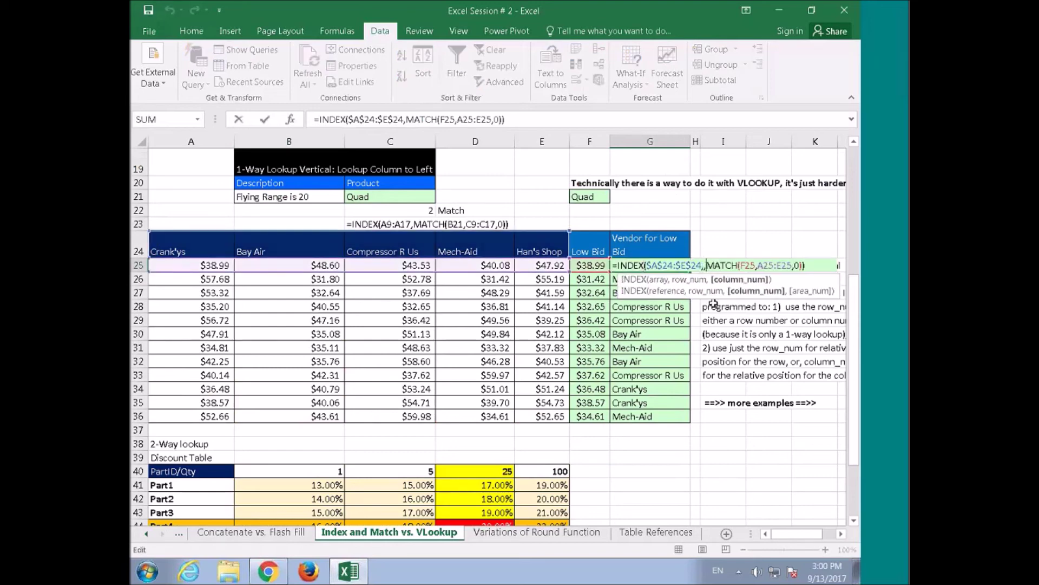
pyautogui.click(705, 264)
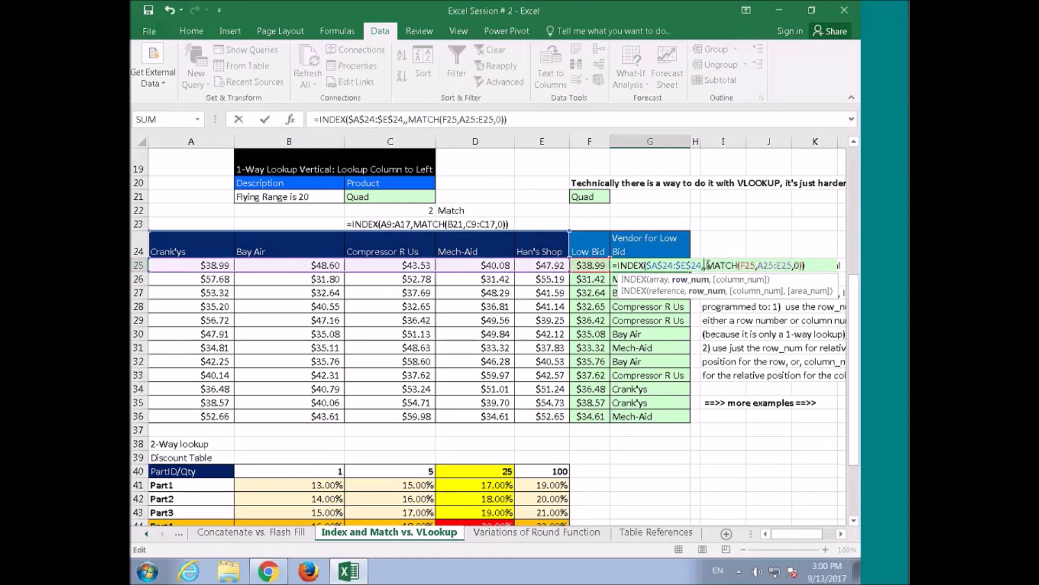
pyautogui.click(737, 280)
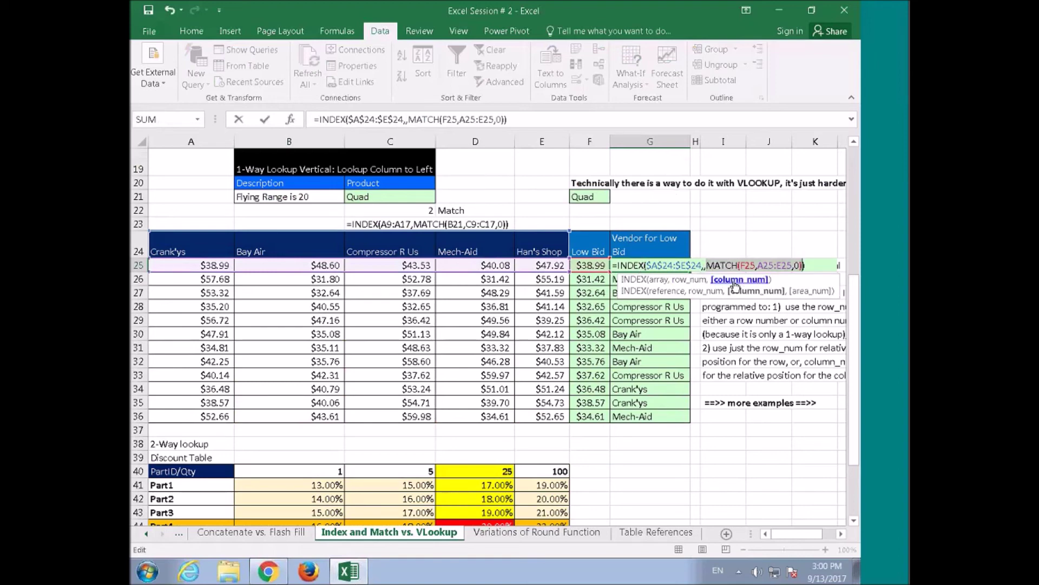
# Step: Commit G25's formula, then enter quantity 5 in B49 for a 0.18 Part4 discount
pyautogui.press('Return')
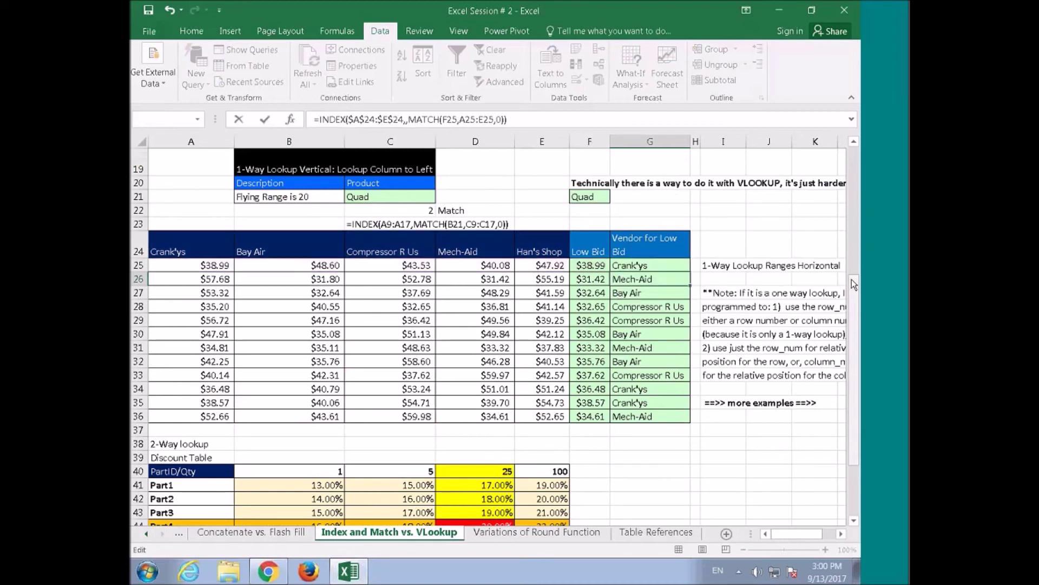
pyautogui.scroll(-3, 768, 421)
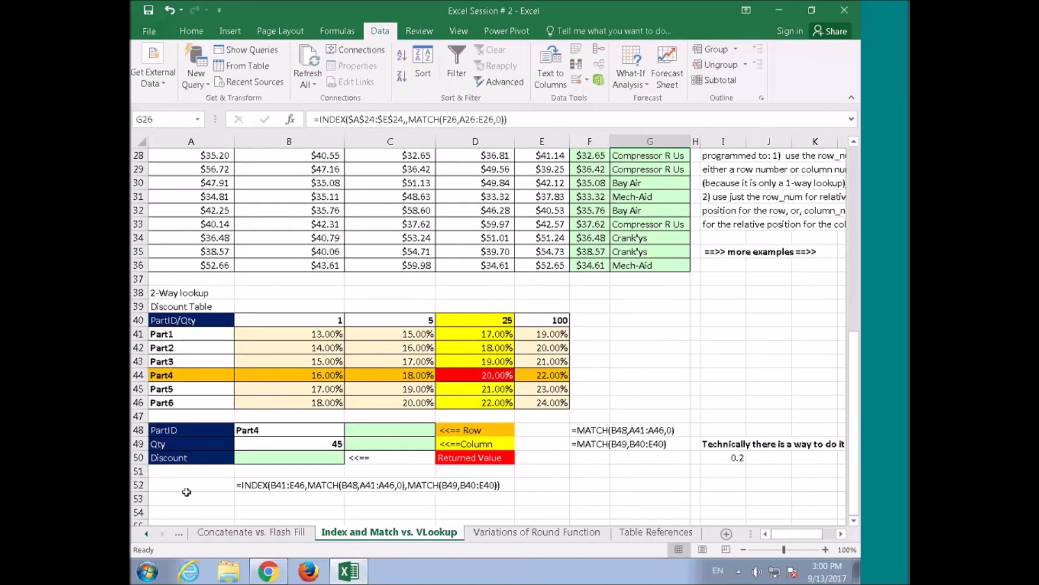
pyautogui.click(317, 443)
pyautogui.write('5')
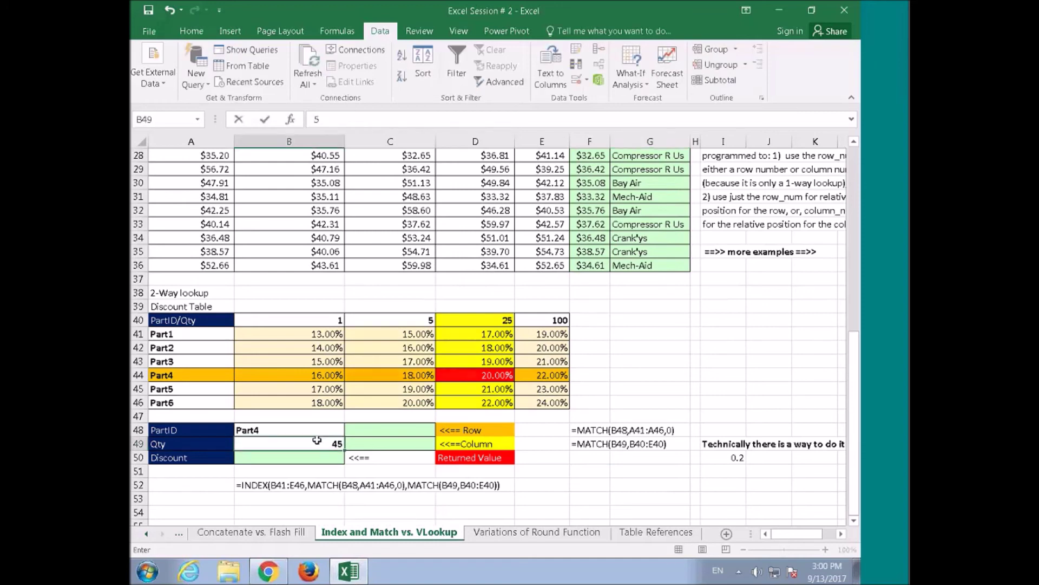
pyautogui.press('Return')
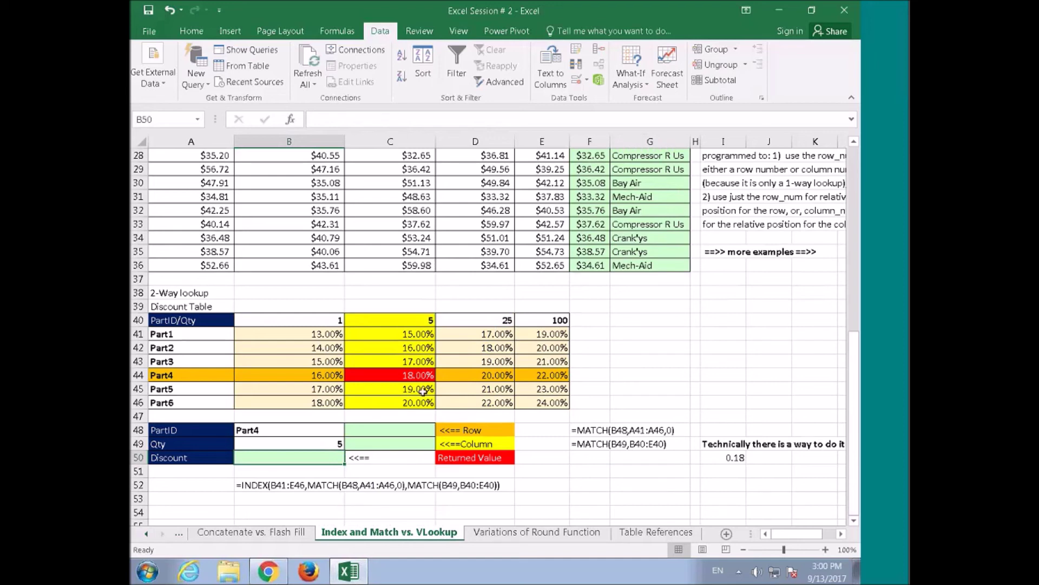
# Step: Copy the INDEX/MATCH formula text from B52 into B50, then undo that paste
pyautogui.doubleClick(259, 485)
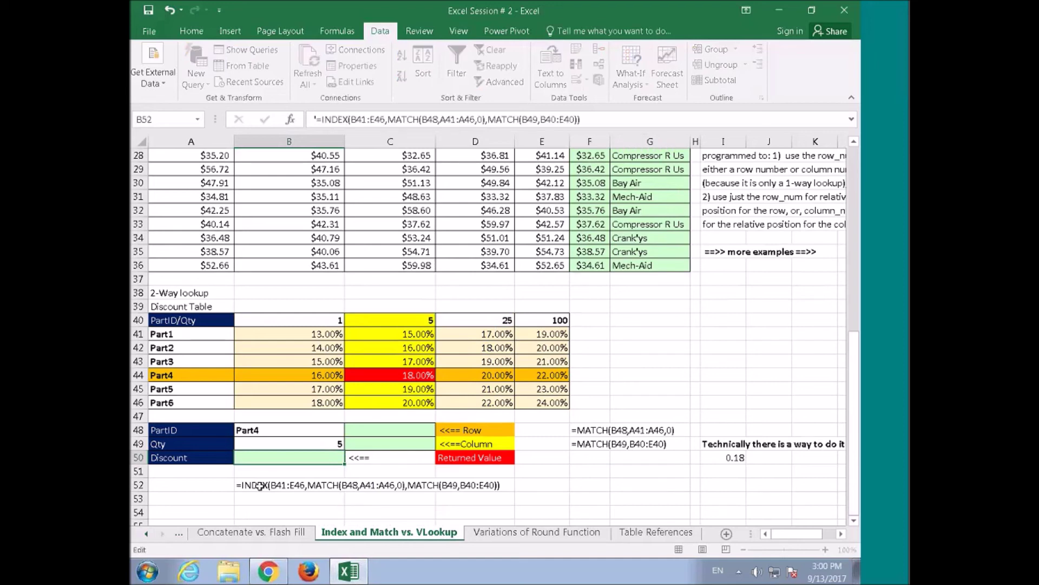
pyautogui.moveTo(343, 486); pyautogui.dragTo(541, 492)
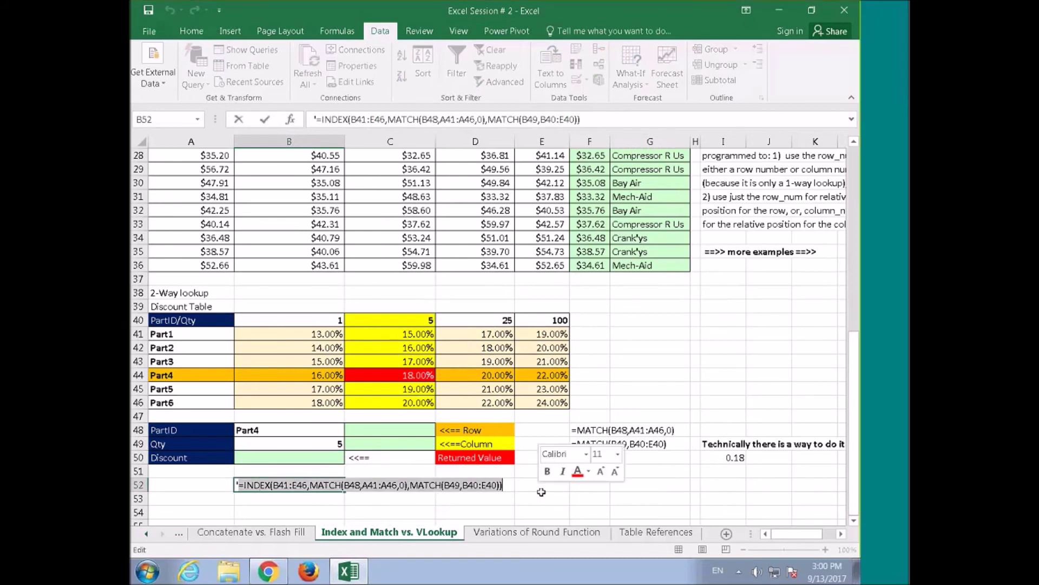
pyautogui.hotkey('ctrl', 'c')
pyautogui.click(321, 456)
pyautogui.hotkey('ctrl', 'v')
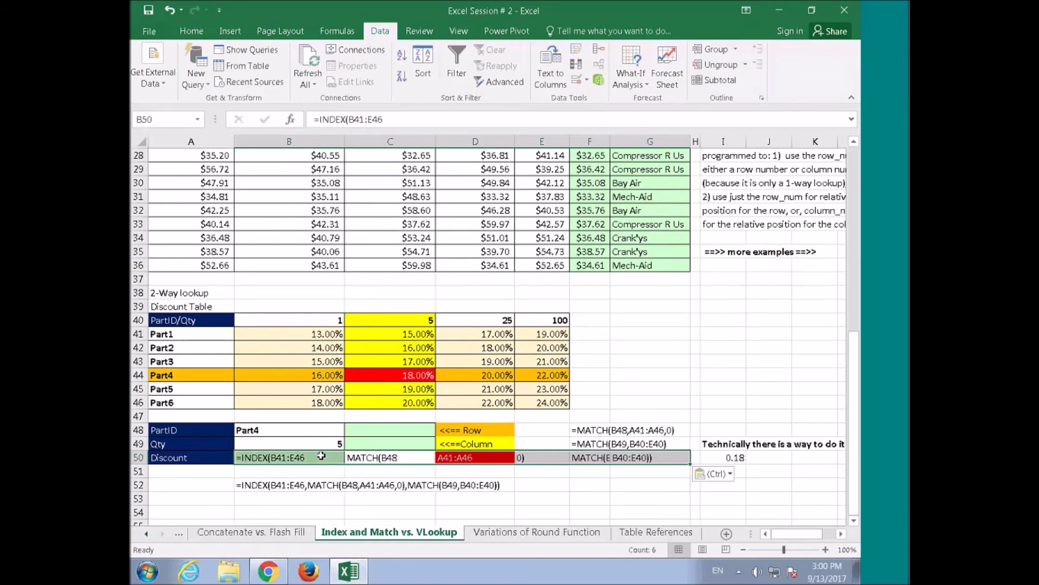
pyautogui.hotkey('ctrl', 'z')
# Step: Paste B52's INDEX/MATCH formula into B50 and enter it, returning 18.00% for Part4
pyautogui.click(310, 490)
pyautogui.doubleClick(311, 490)
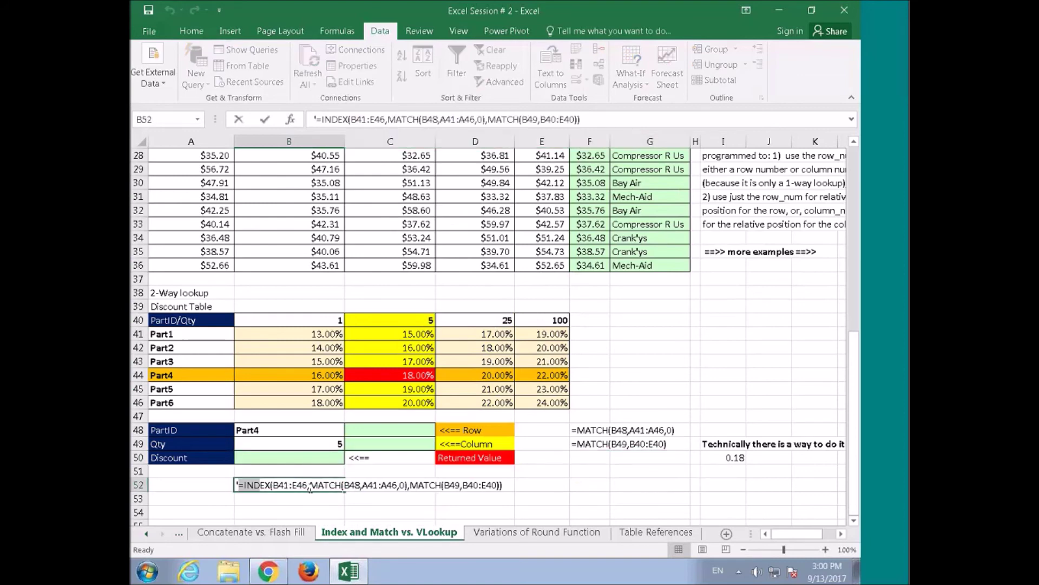
pyautogui.moveTo(310, 488); pyautogui.dragTo(554, 497)
pyautogui.click(296, 457)
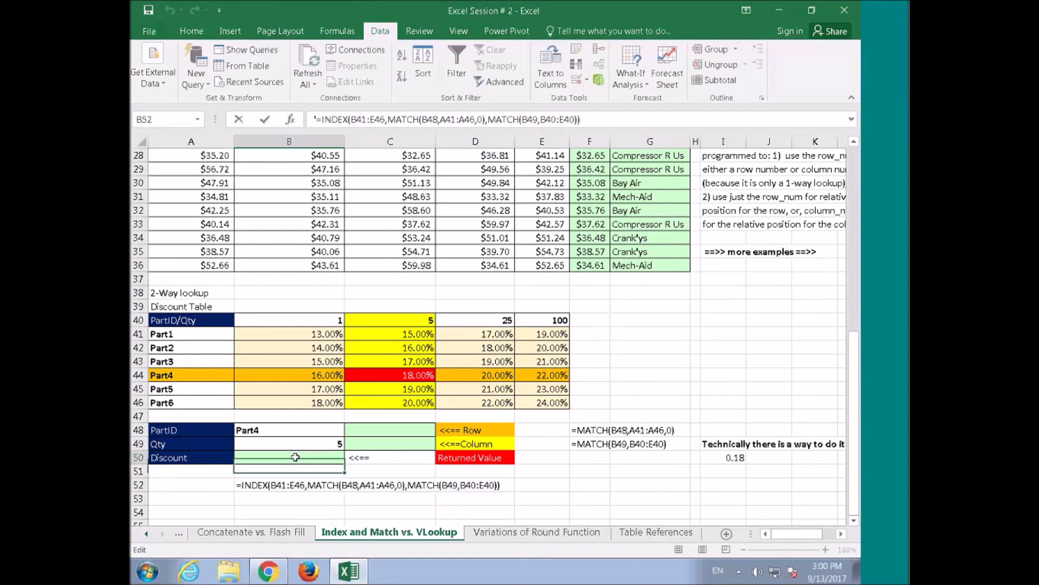
pyautogui.hotkey('ctrl', 'v')
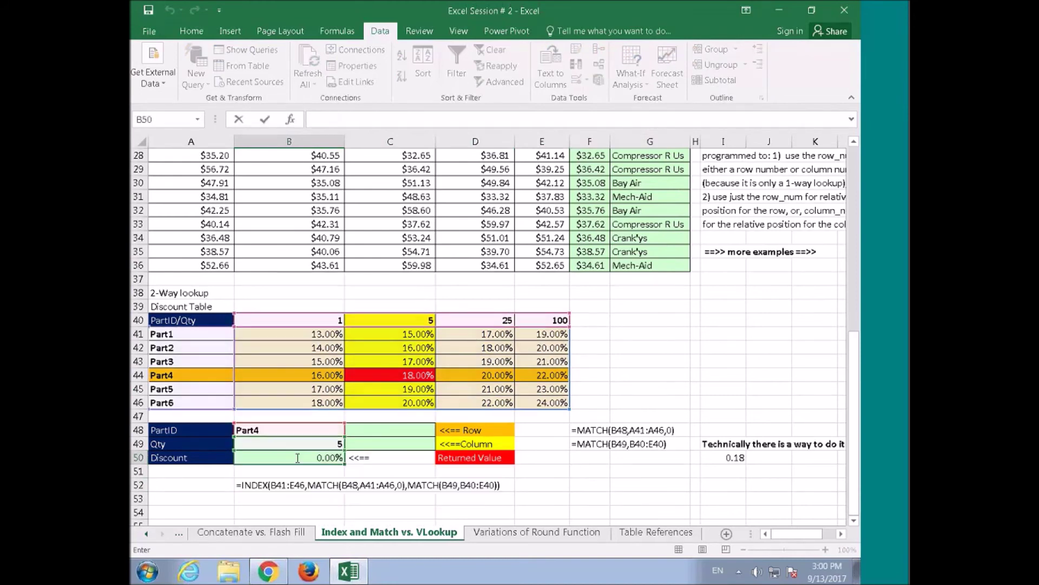
pyautogui.press('Return')
pyautogui.click(296, 457)
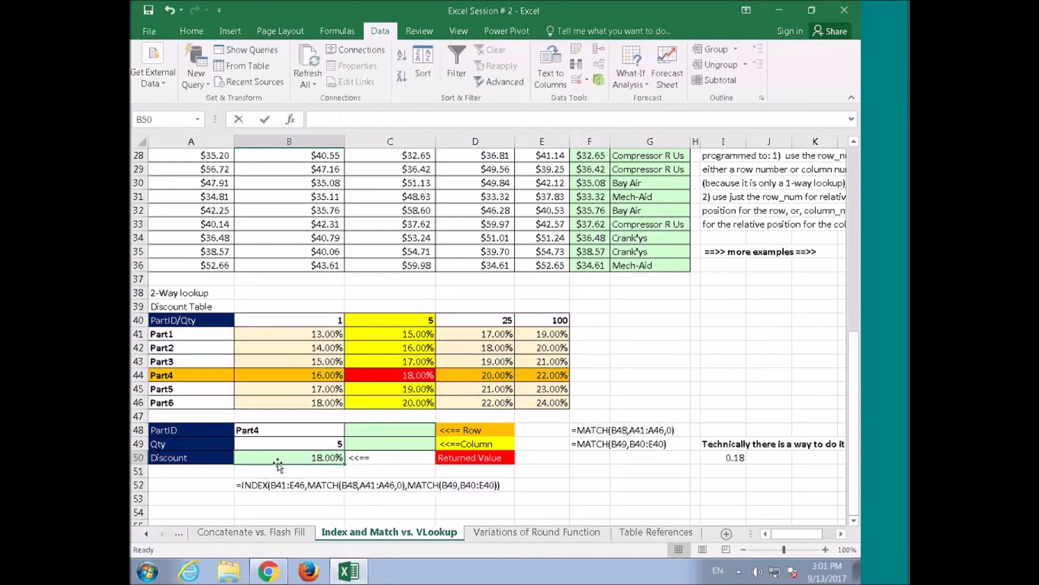
pyautogui.doubleClick(305, 458)
pyautogui.click(251, 458)
pyautogui.click(273, 458)
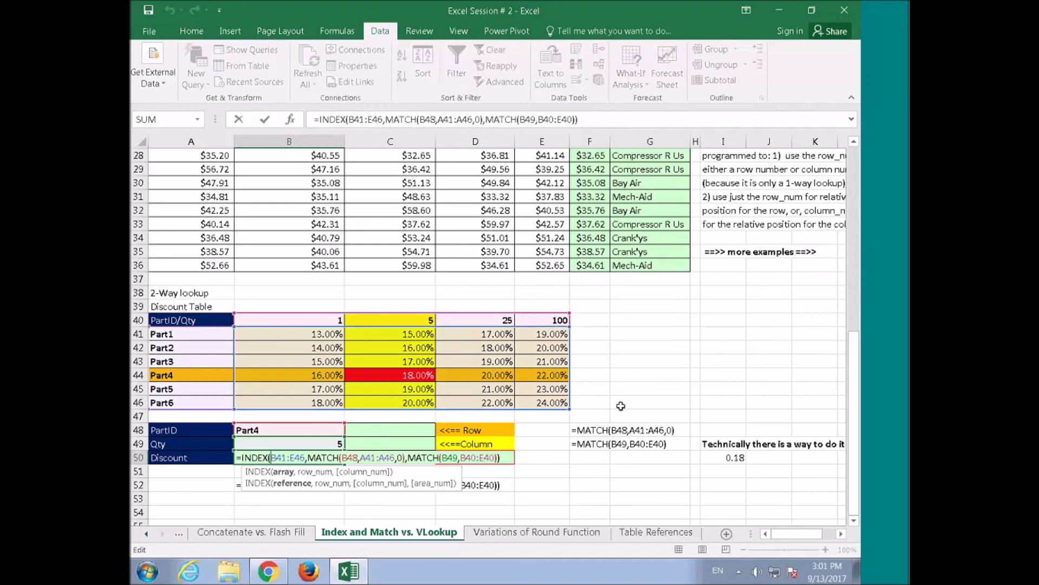
pyautogui.click(328, 457)
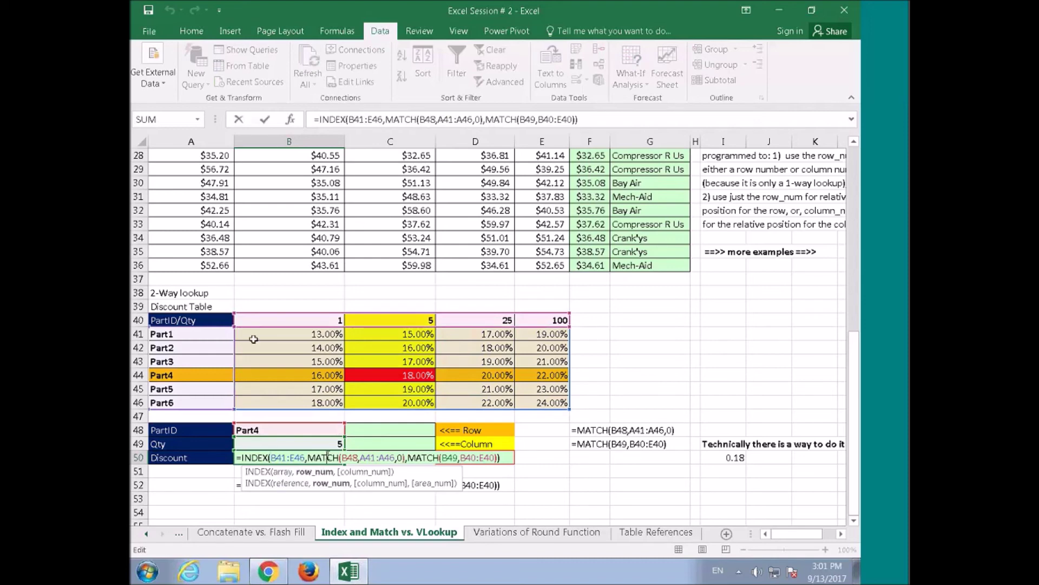
pyautogui.click(304, 473)
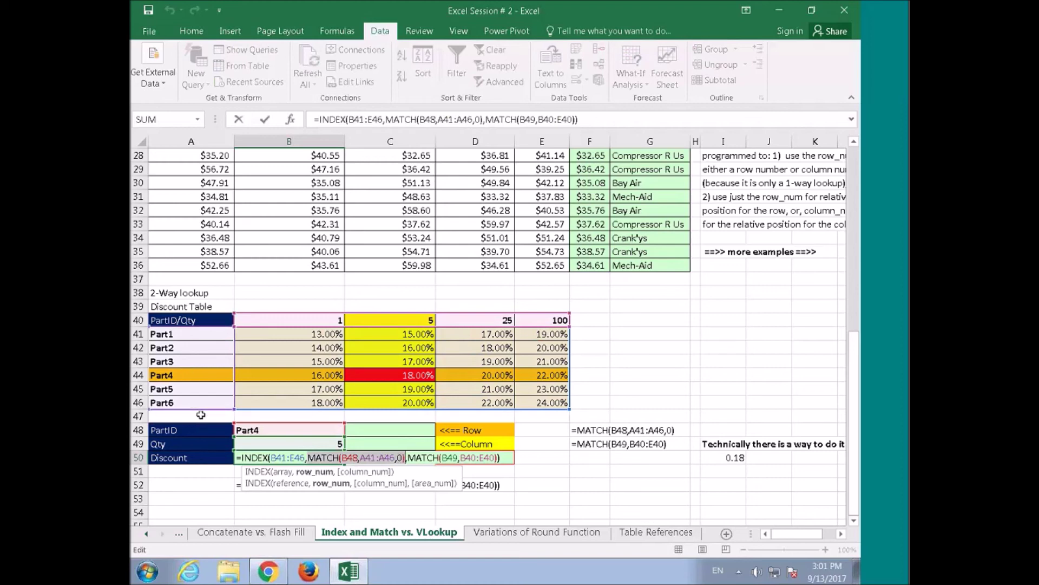
pyautogui.click(428, 458)
pyautogui.click(370, 473)
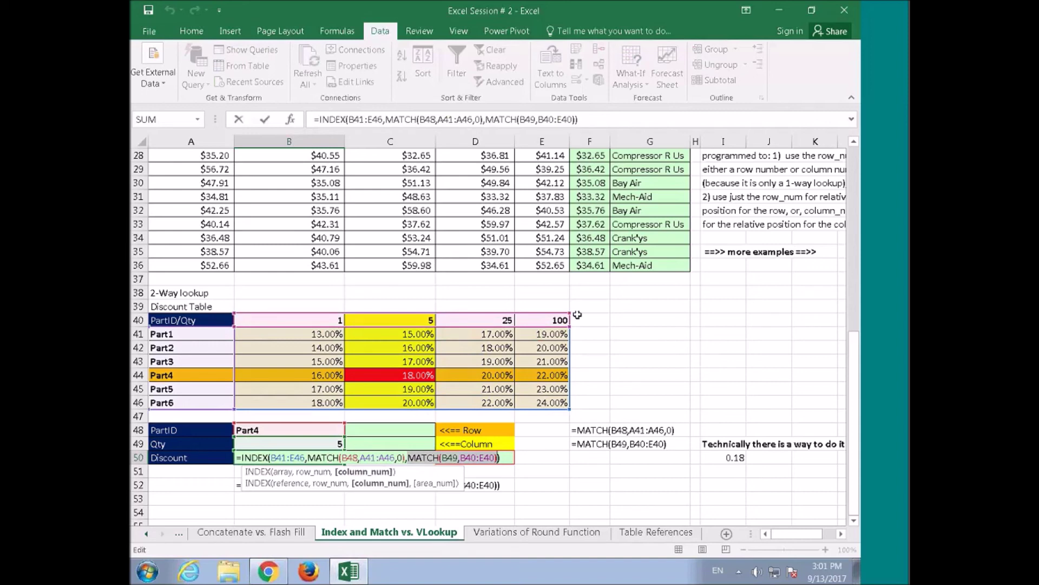
pyautogui.press('Escape')
pyautogui.press('Return')
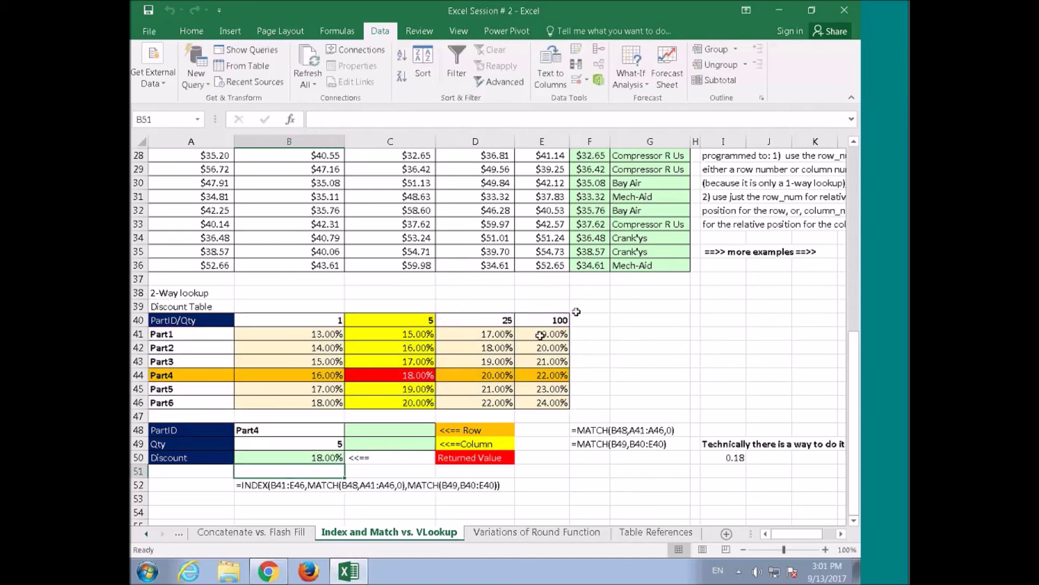
# Step: Try a new Qty in B49, check the 25 quantity break in D40, then set Qty to 26
pyautogui.click(339, 444)
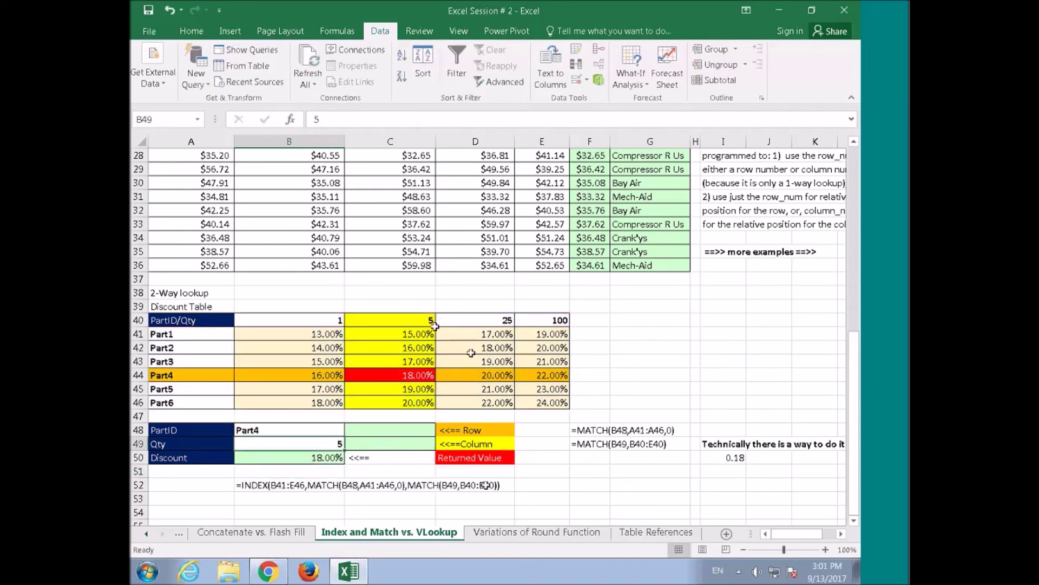
pyautogui.write('5')
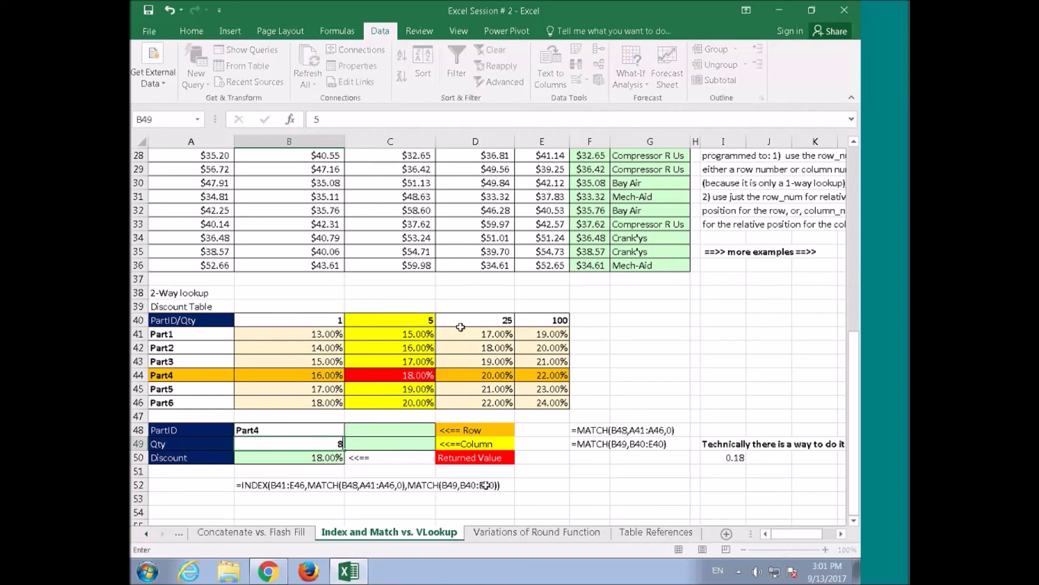
pyautogui.press('Return')
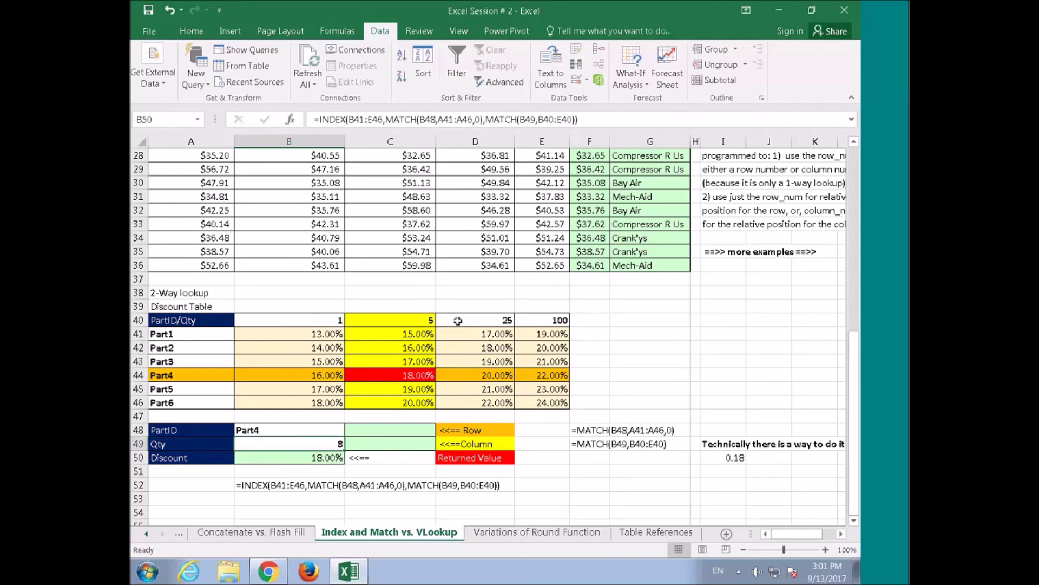
pyautogui.click(458, 321)
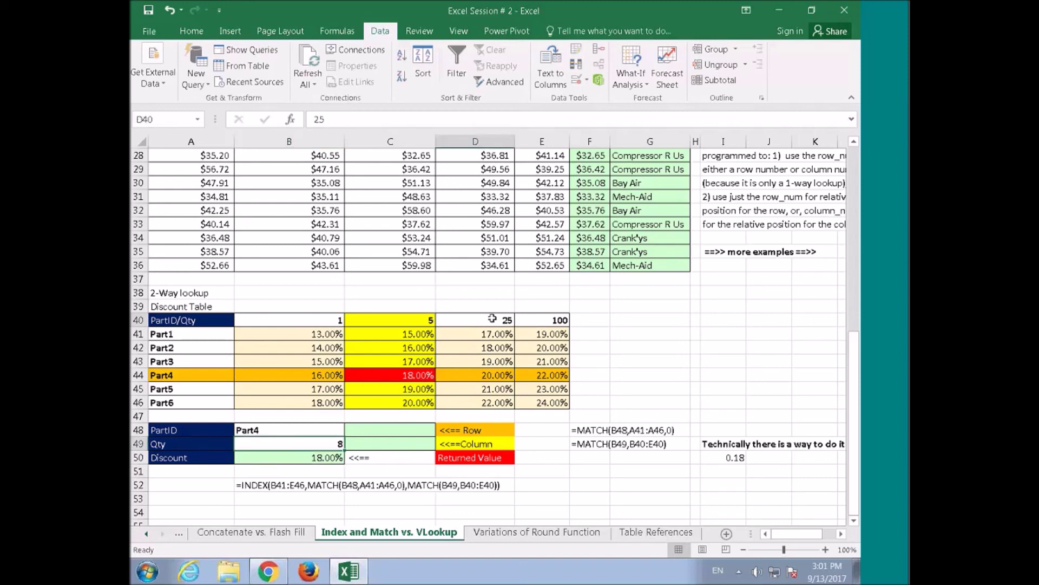
pyautogui.click(330, 443)
pyautogui.write('26')
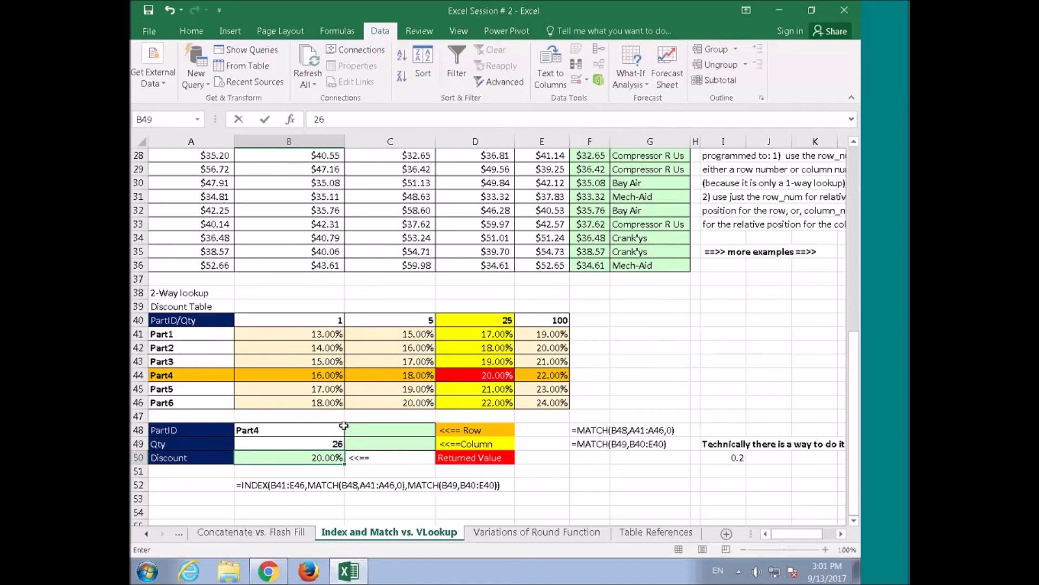
pyautogui.press('Return')
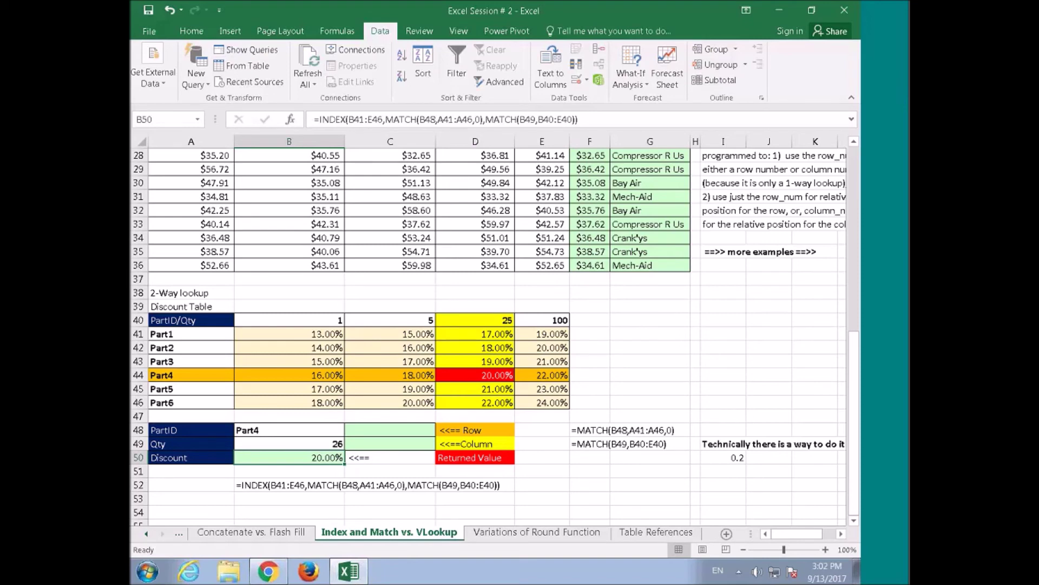
# Step: Inspect the row and column MATCH arguments of B50's discount formula
pyautogui.doubleClick(320, 454)
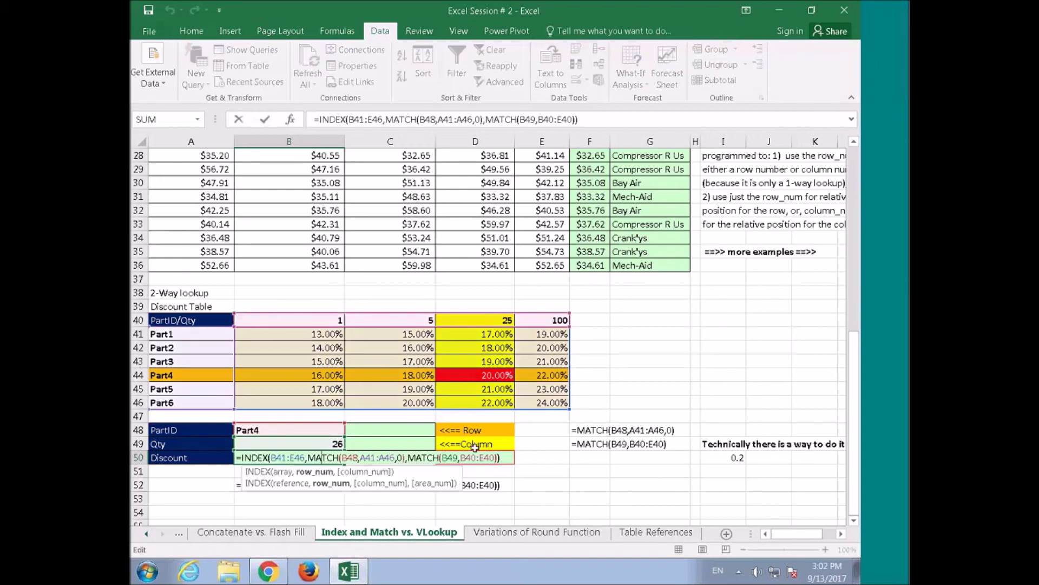
pyautogui.click(314, 472)
pyautogui.click(365, 471)
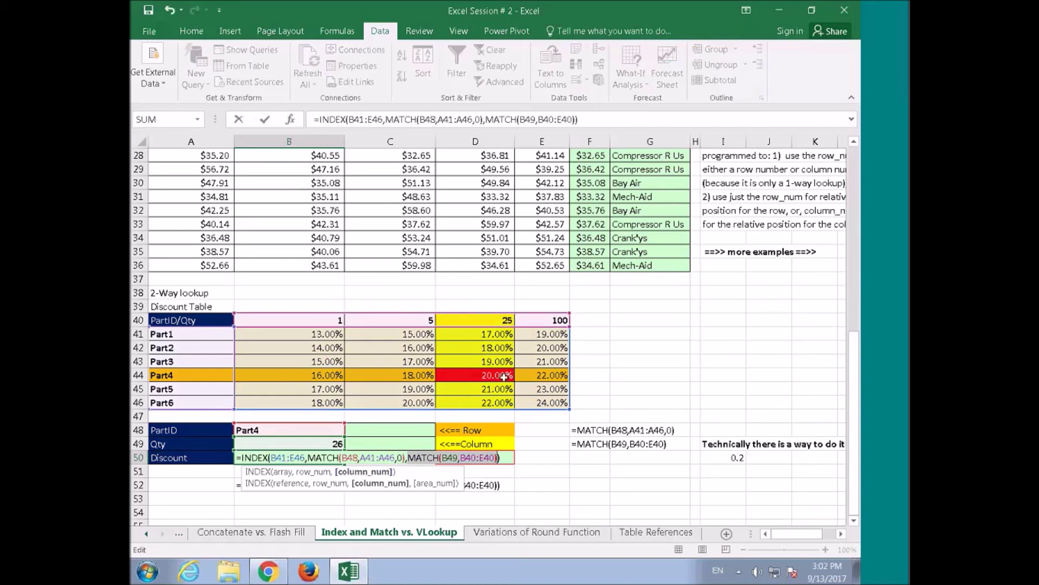
pyautogui.hotkey('ctrl', 'Return')
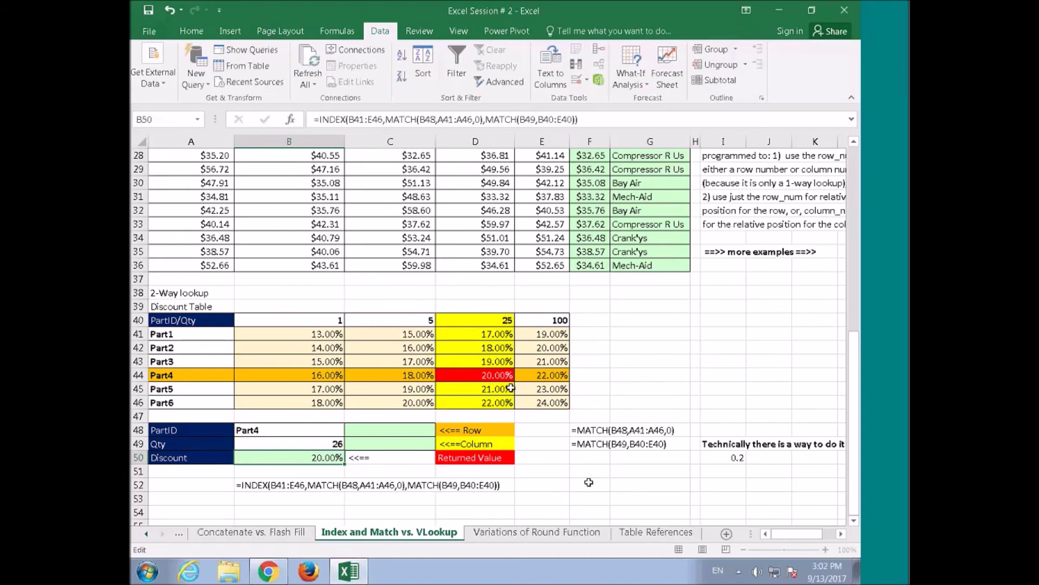
# Step: Open the Variations of Round Function sheet and scroll through its ROUND, MROUND, CEILING and FLOOR examples
pyautogui.click(575, 530)
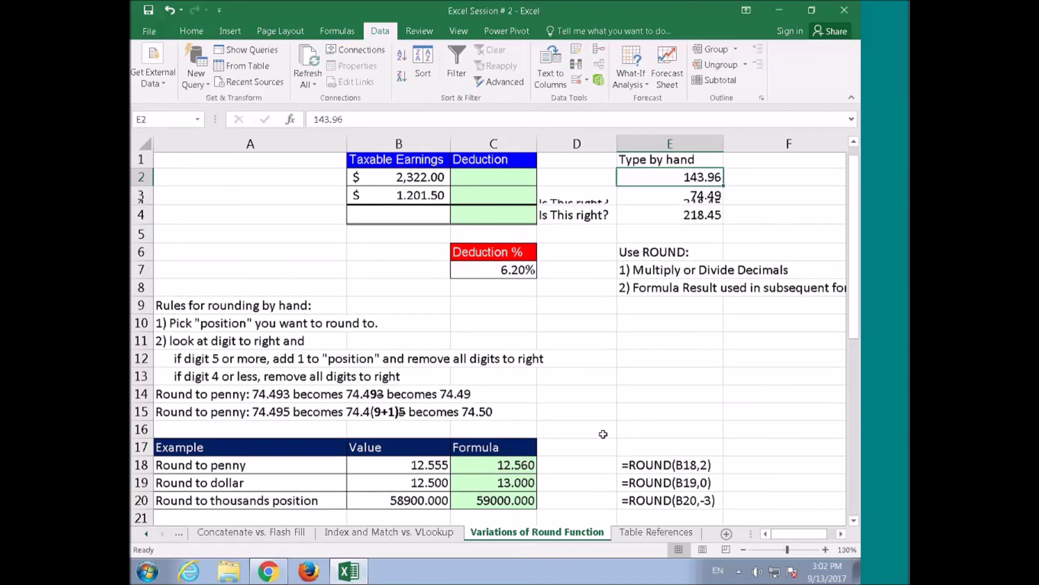
pyautogui.scroll(-7, 584, 448)
pyautogui.scroll(7, 603, 435)
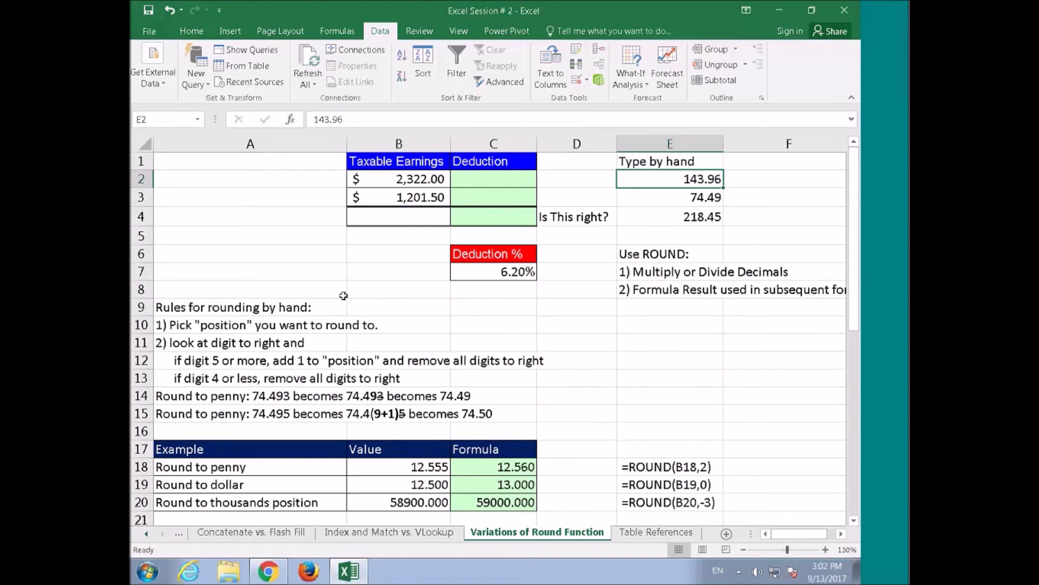
pyautogui.scroll(-5, 348, 297)
pyautogui.scroll(-2, 348, 297)
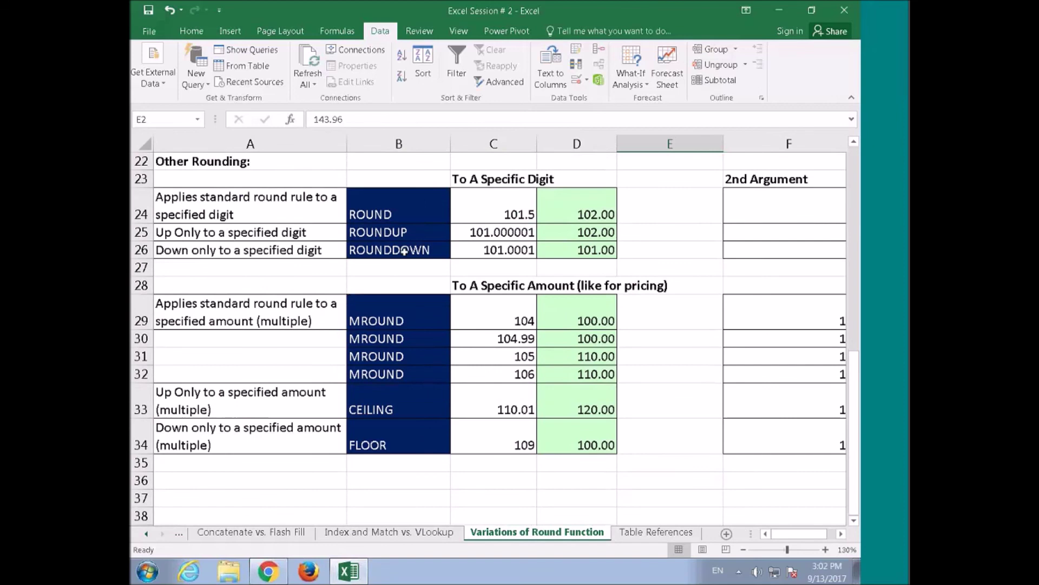
pyautogui.scroll(6, 407, 429)
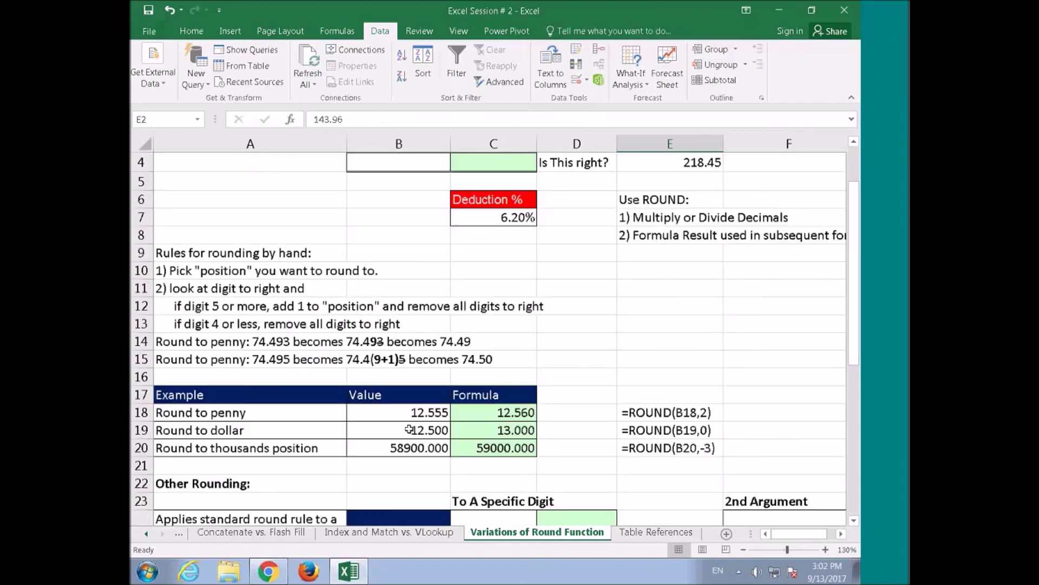
pyautogui.scroll(1, 409, 430)
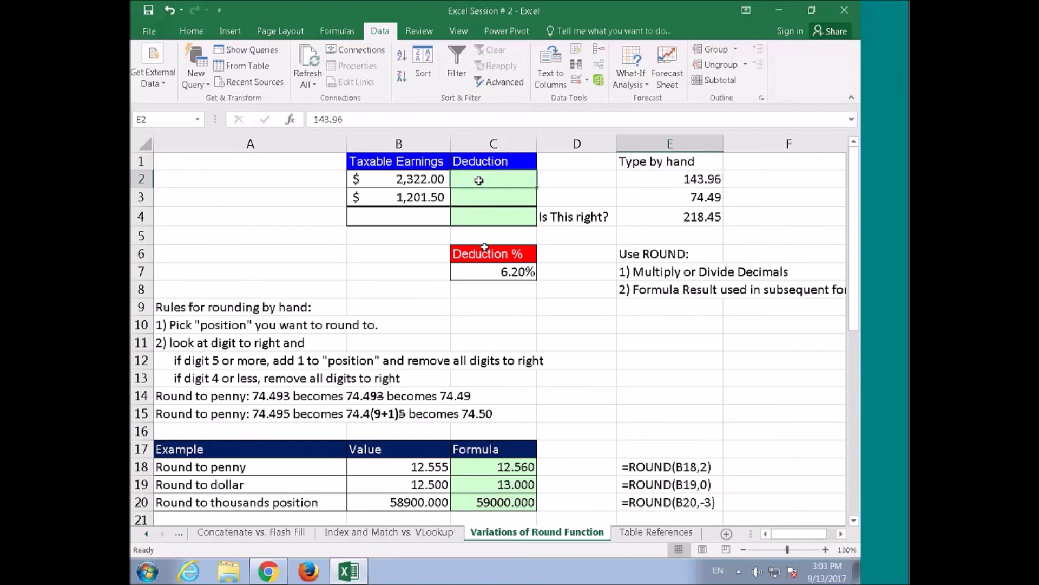
# Step: Enter =B2*$C$7 in C2 to compute the first deduction at the 6.20% rate
pyautogui.click(479, 180)
pyautogui.click(510, 268)
pyautogui.click(494, 181)
pyautogui.write('=')
pyautogui.click(423, 178)
pyautogui.write('*')
pyautogui.click(493, 272)
pyautogui.press('F4')
pyautogui.press('Return')
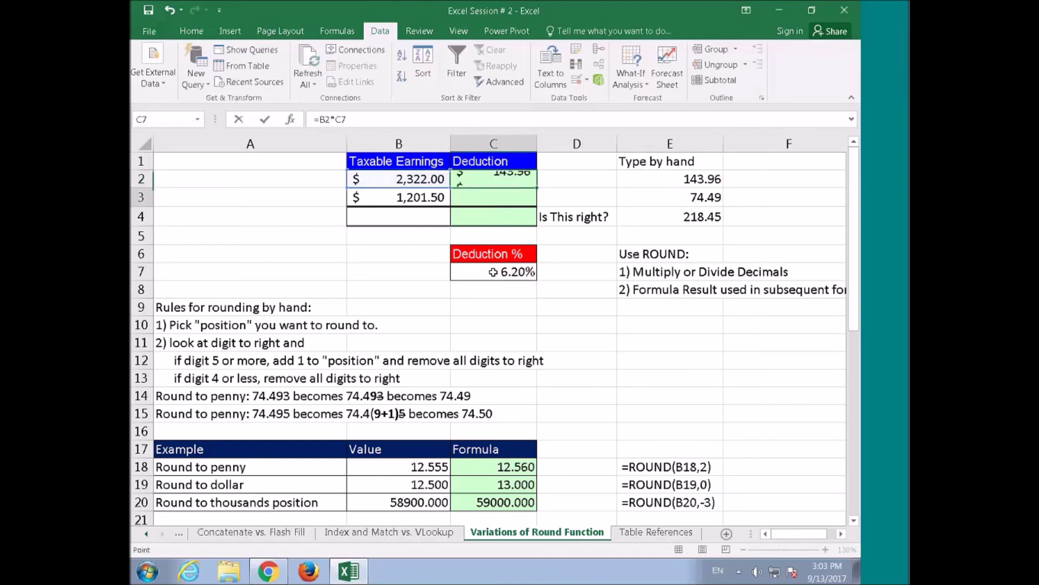
# Step: Fill the deduction formula down to C3 and AutoSum both in C4, giving 218.46
pyautogui.click(512, 181)
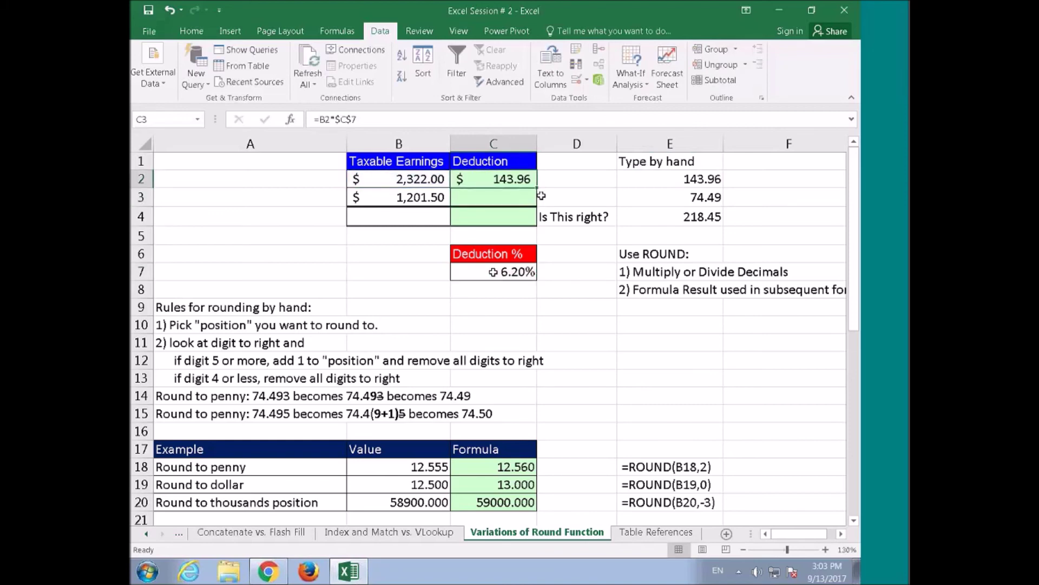
pyautogui.moveTo(541, 196); pyautogui.dragTo(539, 202)
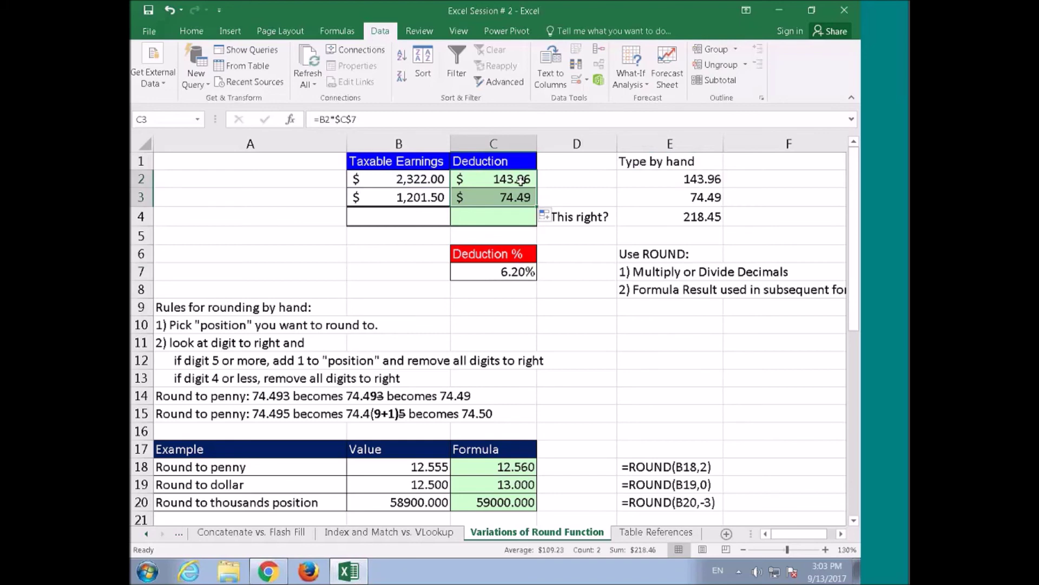
pyautogui.click(515, 214)
pyautogui.hotkey('alt', '=')
pyautogui.press('Return')
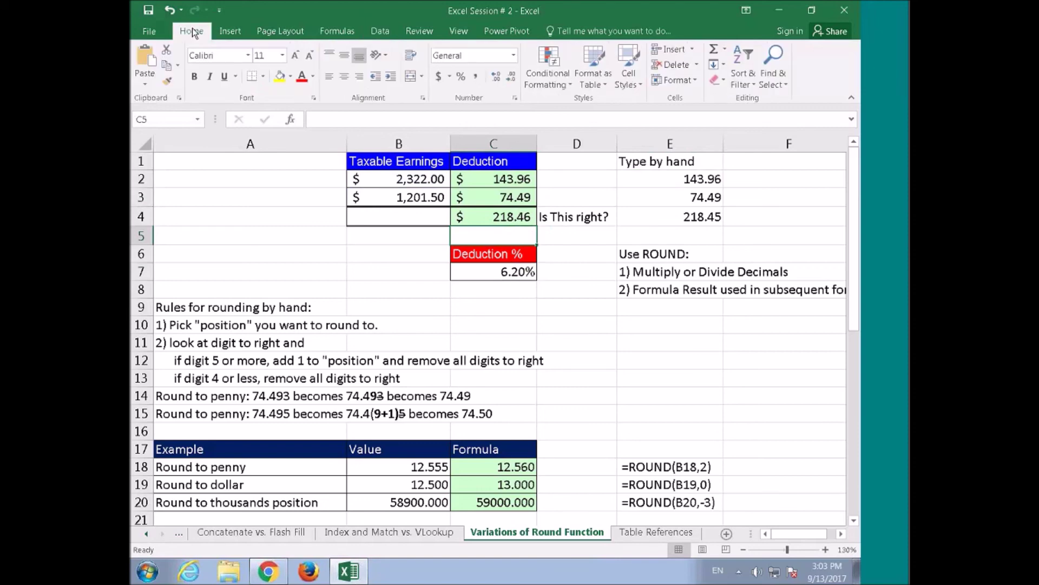
# Step: Add and then remove a decimal place on the deductions in C2:C3
pyautogui.moveTo(494, 179); pyautogui.dragTo(493, 197)
pyautogui.click(495, 77)
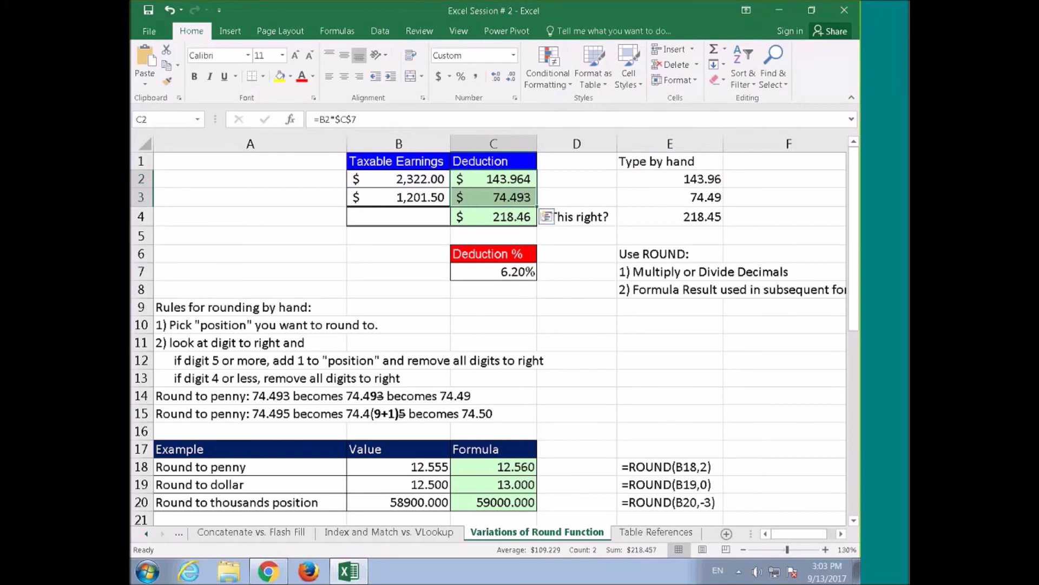
pyautogui.click(511, 76)
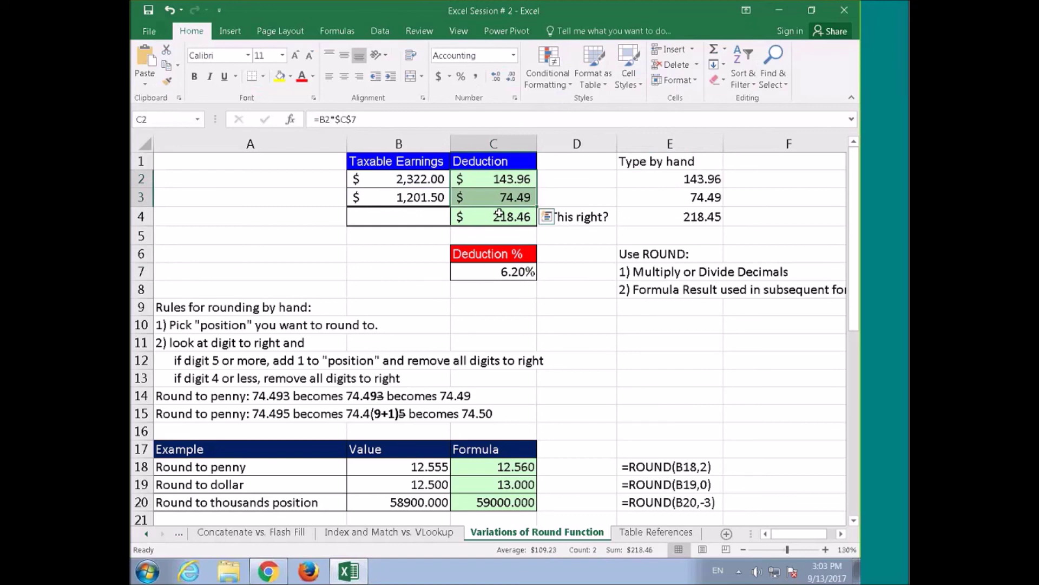
# Step: Check E4's =SUM(E2:E3) and show E2:E3 with four decimals: 143.9600 and 74.4900
pyautogui.click(684, 214)
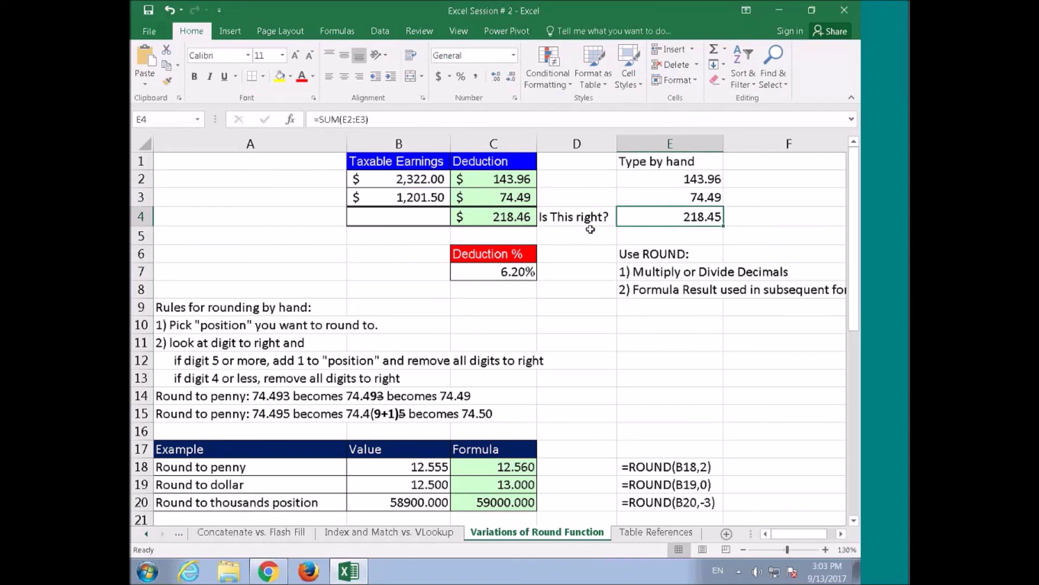
pyautogui.press('Up')
pyautogui.press('Up')
pyautogui.click(704, 179)
pyautogui.click(708, 196)
pyautogui.doubleClick(713, 218)
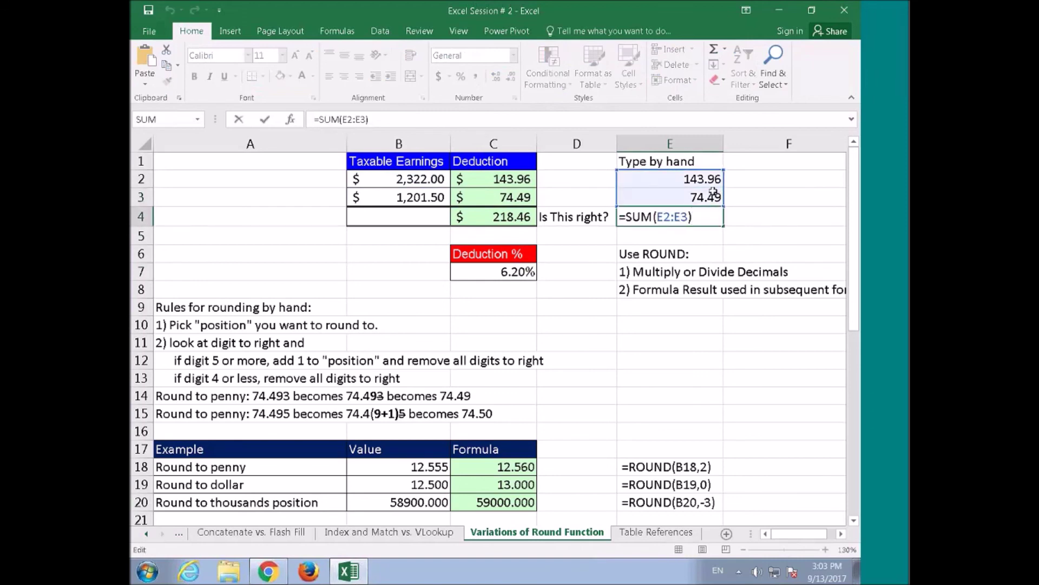
pyautogui.press('Escape')
pyautogui.moveTo(704, 180); pyautogui.dragTo(708, 196)
pyautogui.click(495, 77)
pyautogui.click(495, 78)
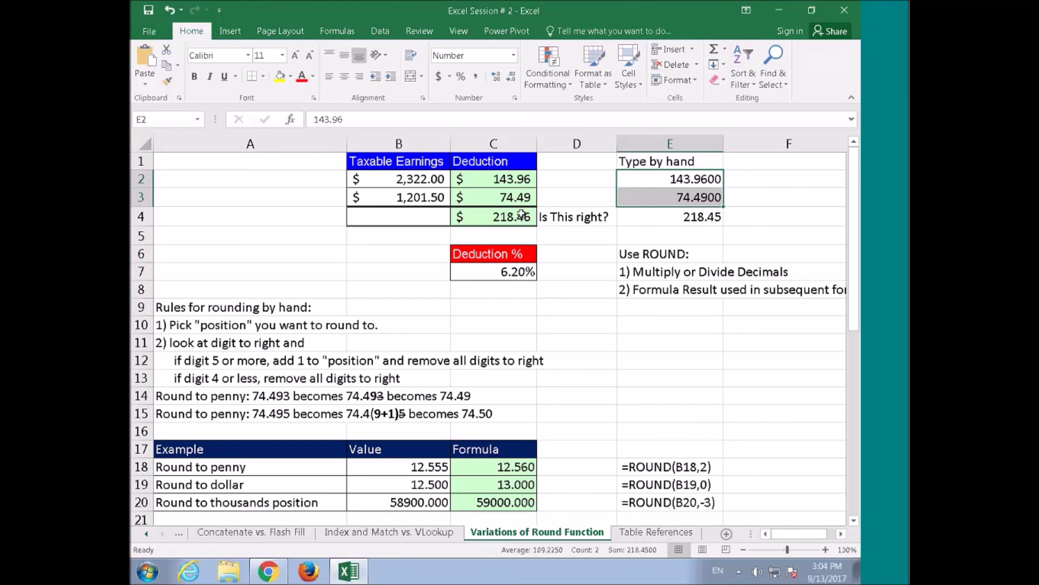
# Step: Wrap C2's deduction in ROUND so it reads =ROUND(B2*$C$7,2)
pyautogui.doubleClick(464, 178)
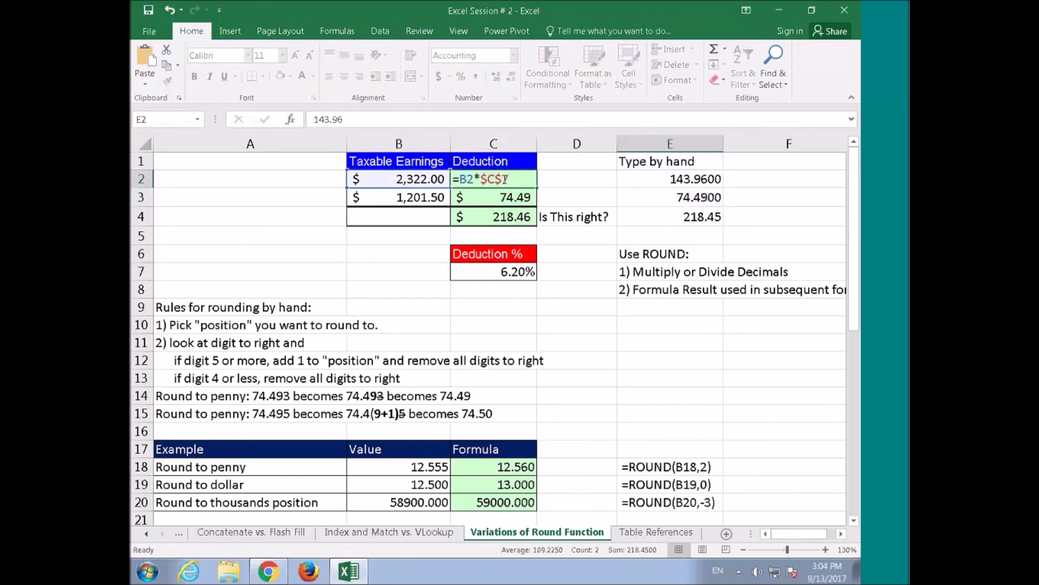
pyautogui.doubleClick(463, 177)
pyautogui.click(462, 177)
pyautogui.write('round(')
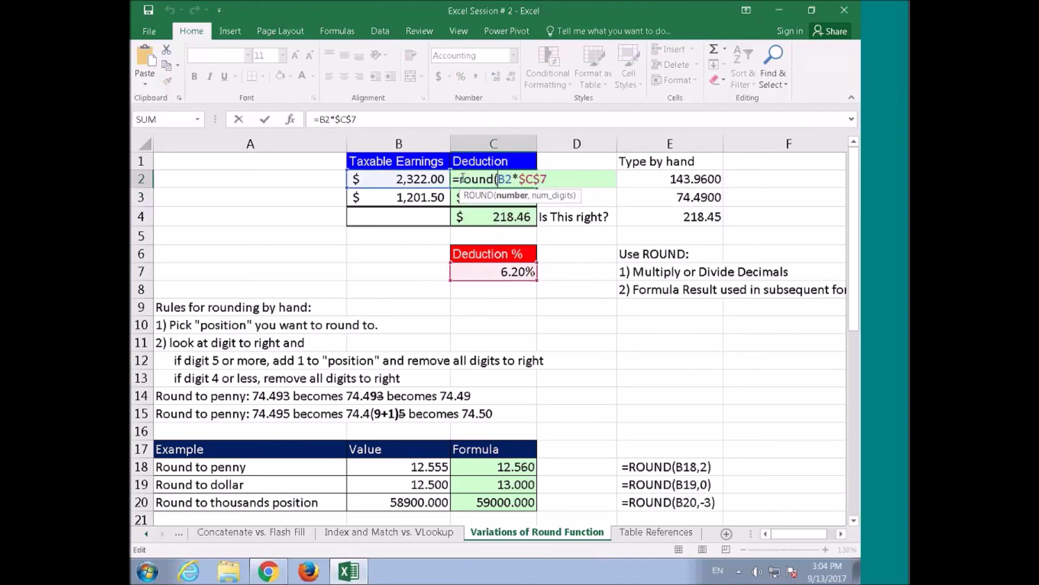
pyautogui.press('End')
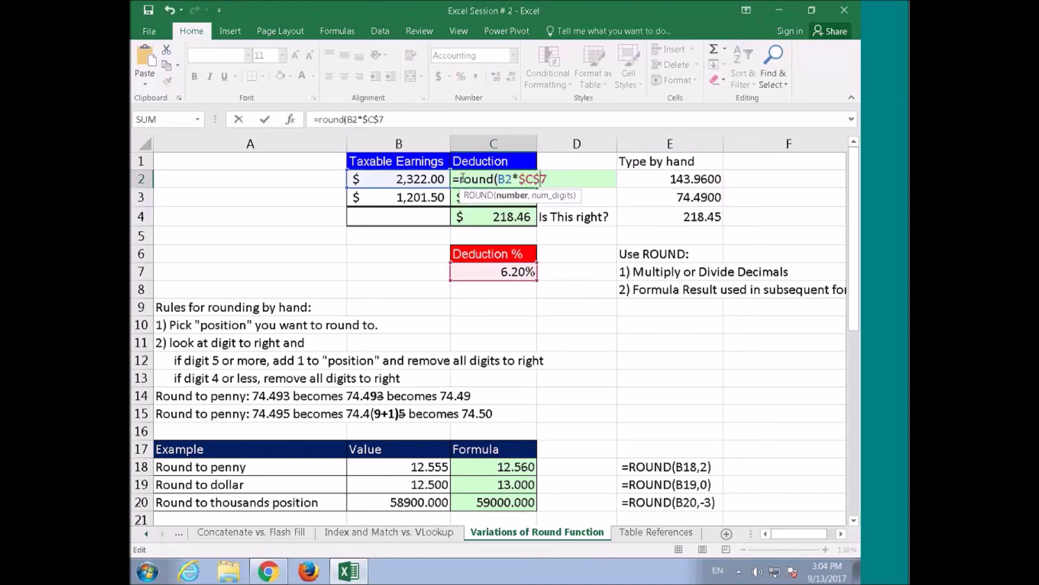
pyautogui.write(',')
pyautogui.write('2')
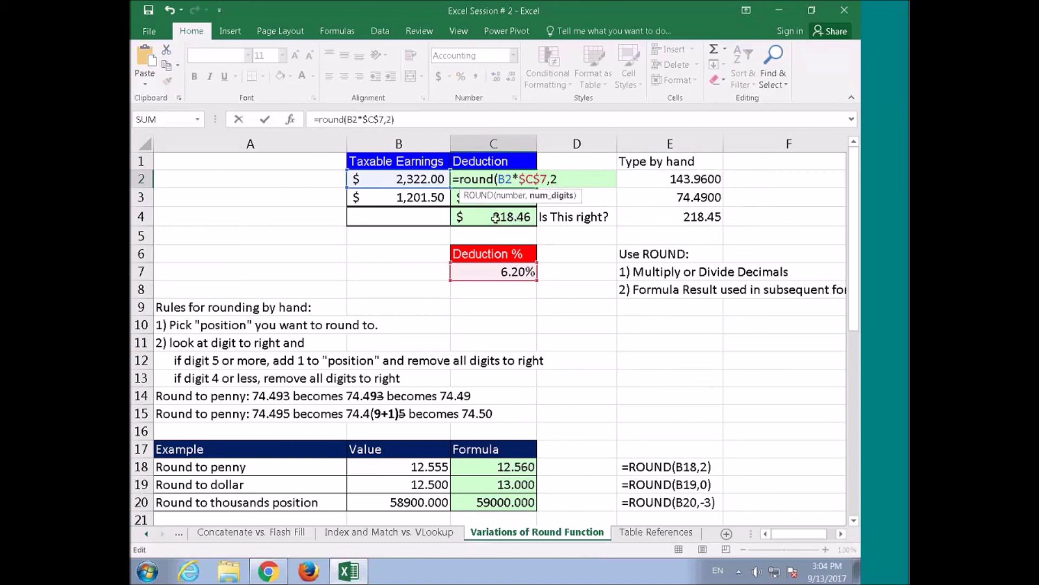
pyautogui.hotkey('ctrl', 'Return')
# Step: Fill the rounded formula down to C3 and check C2:C3 at more decimals before restoring two
pyautogui.click(528, 195)
pyautogui.moveTo(537, 190); pyautogui.dragTo(537, 193)
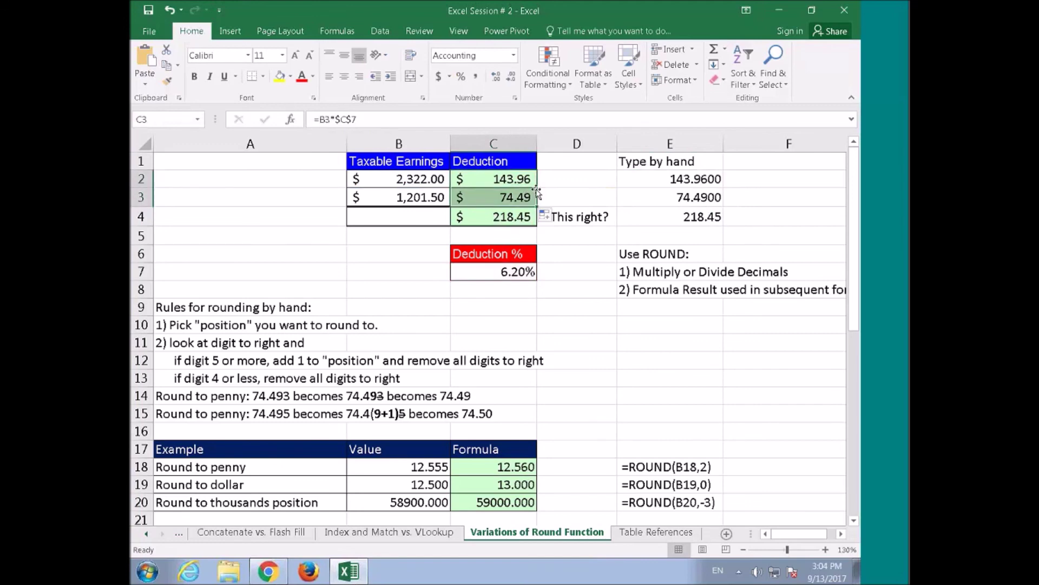
pyautogui.click(531, 181)
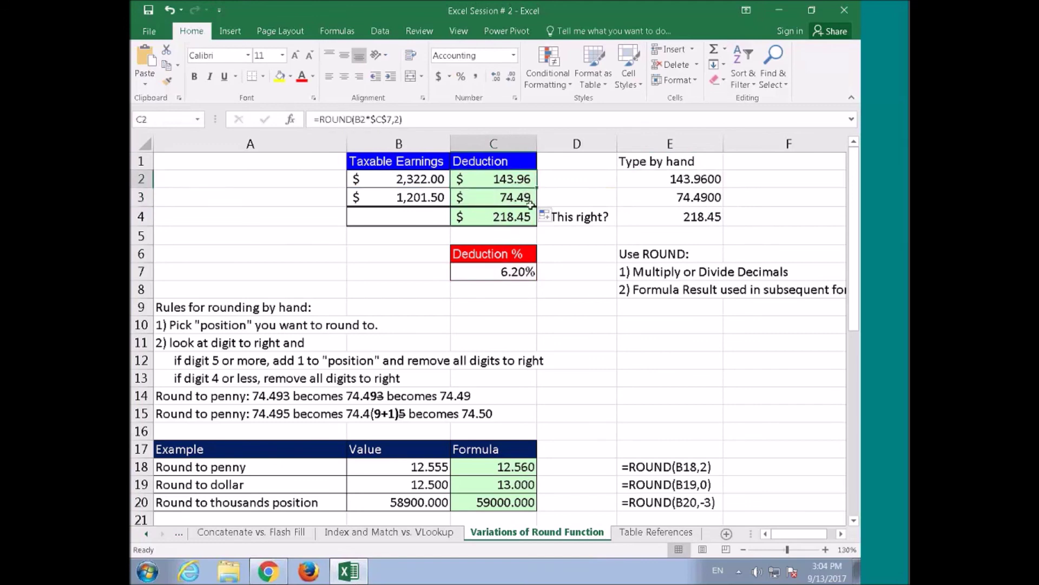
pyautogui.moveTo(517, 180); pyautogui.dragTo(516, 195)
pyautogui.click(496, 76)
pyautogui.click(495, 76)
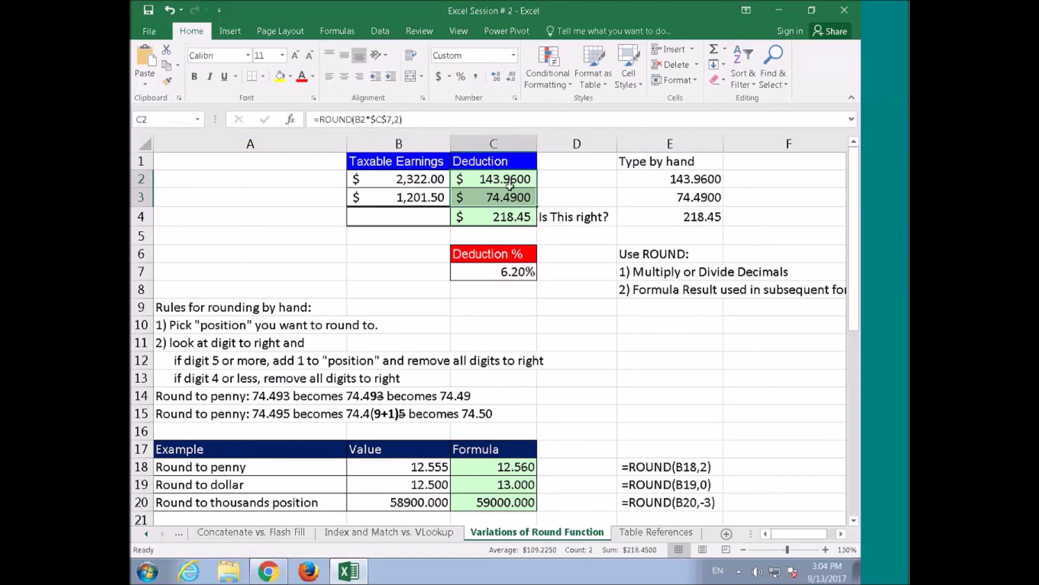
pyautogui.click(511, 76)
pyautogui.click(511, 76)
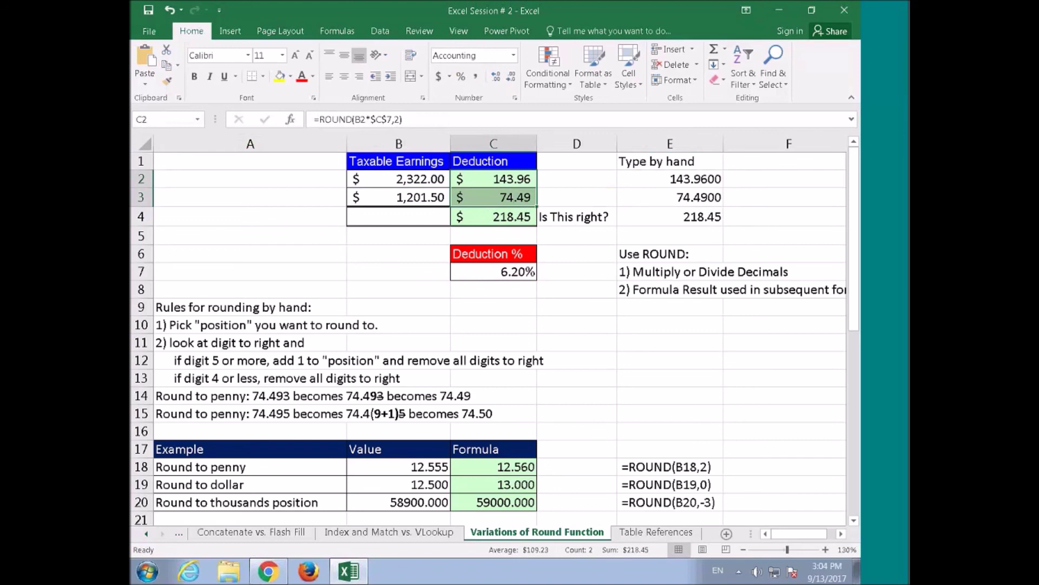
pyautogui.scroll(-2, 534, 305)
pyautogui.click(523, 355)
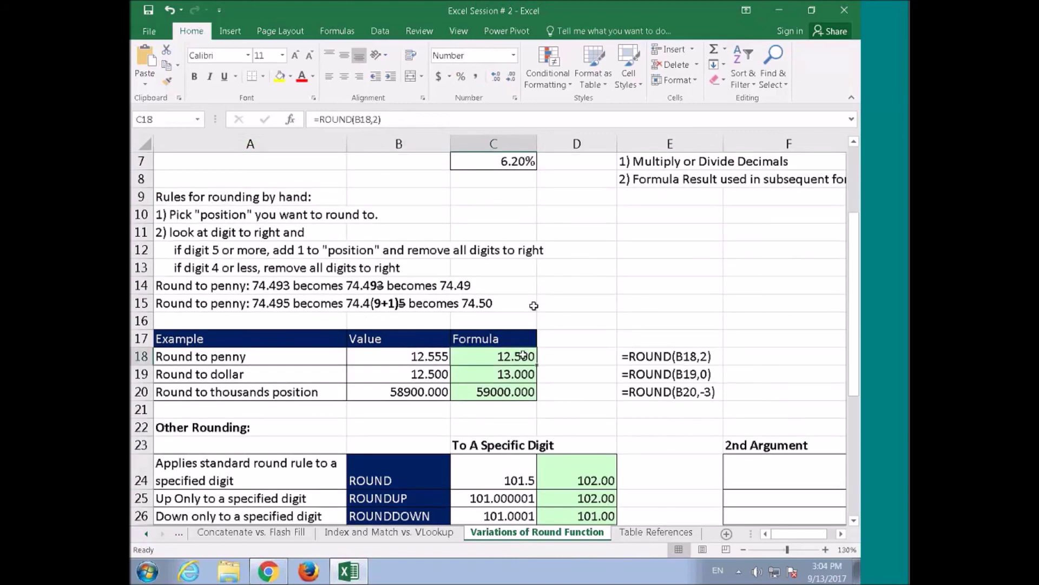
pyautogui.press('Left')
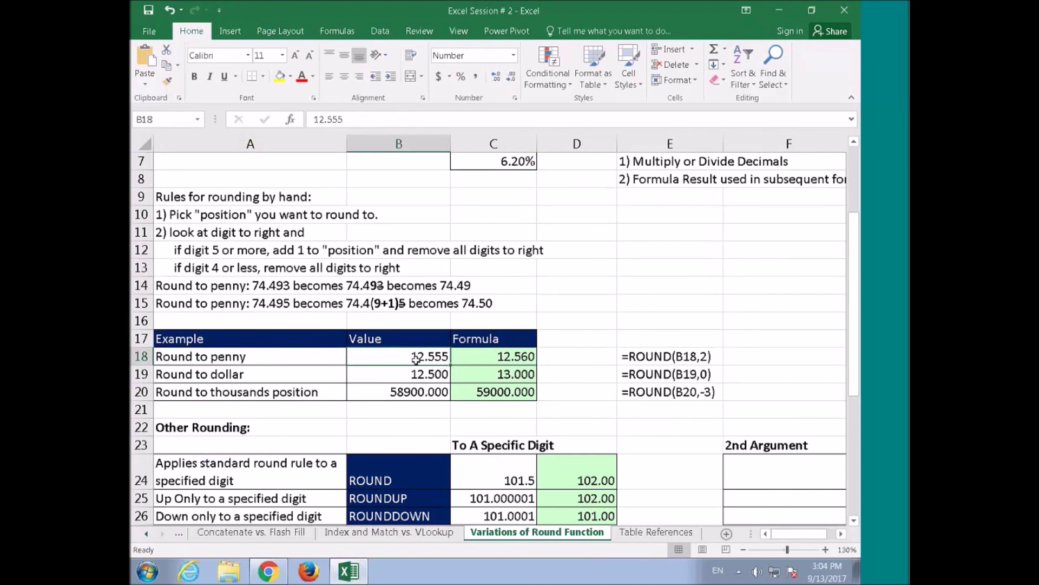
pyautogui.doubleClick(506, 355)
pyautogui.click(537, 356)
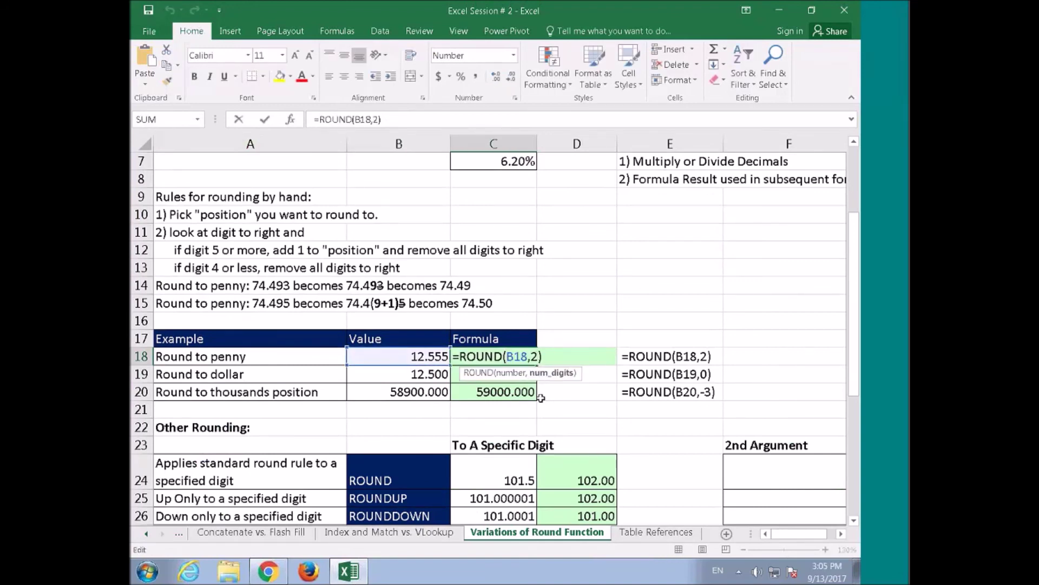
pyautogui.doubleClick(521, 373)
pyautogui.hotkey('ctrl', 'Return')
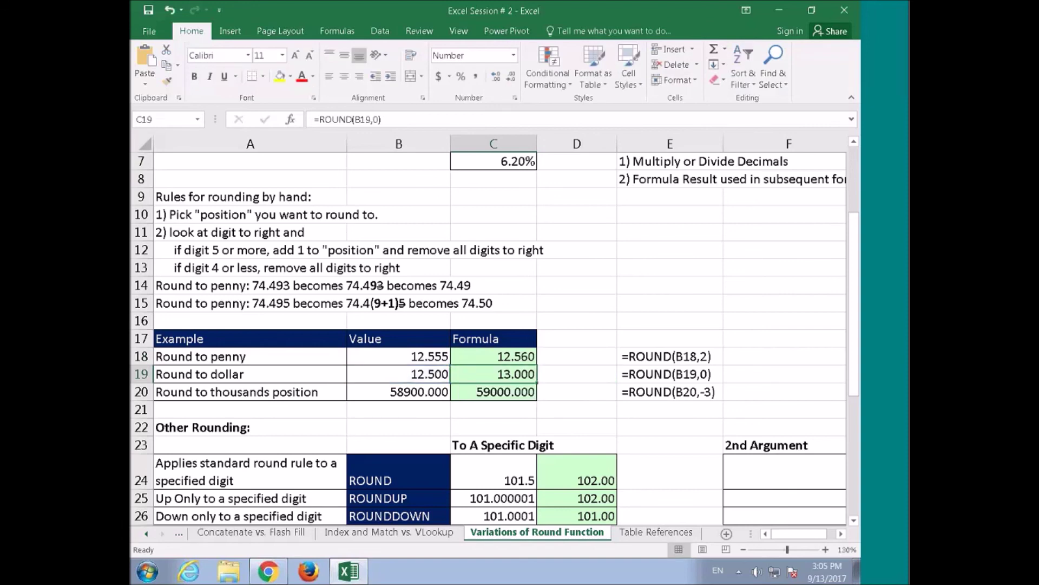
pyautogui.doubleClick(494, 391)
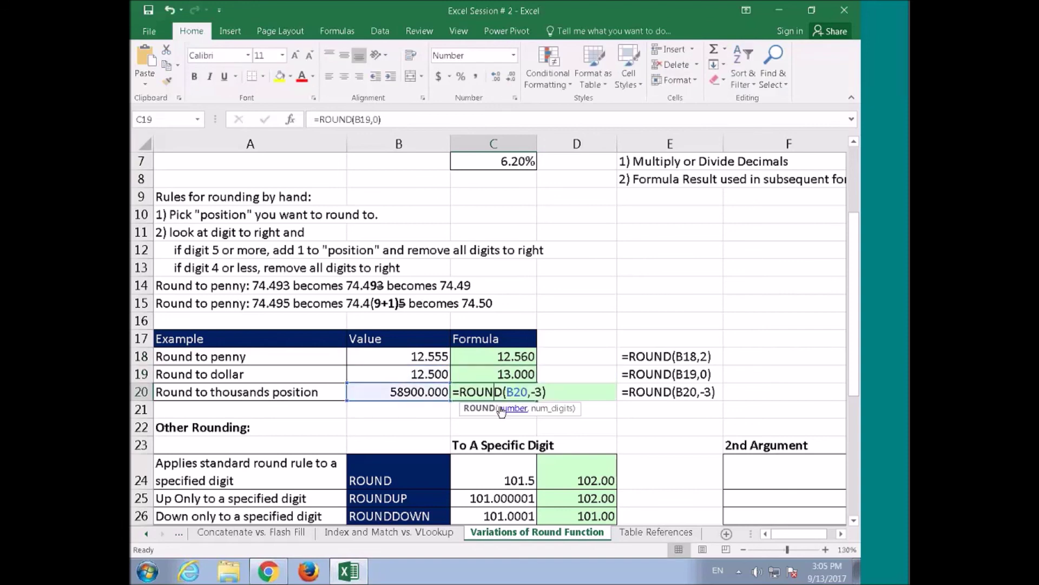
pyautogui.click(533, 391)
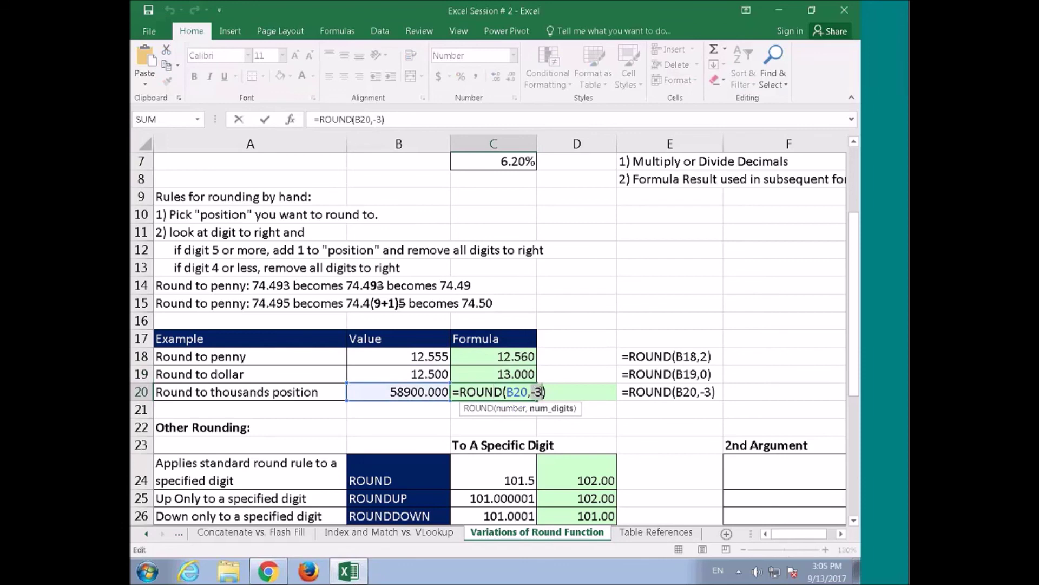
pyautogui.press('Escape')
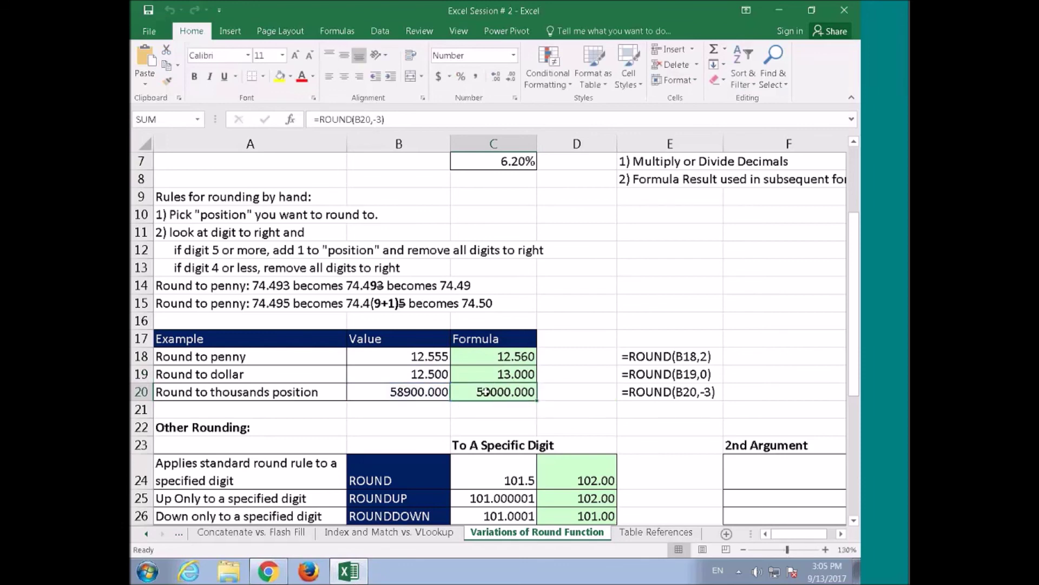
pyautogui.click(398, 394)
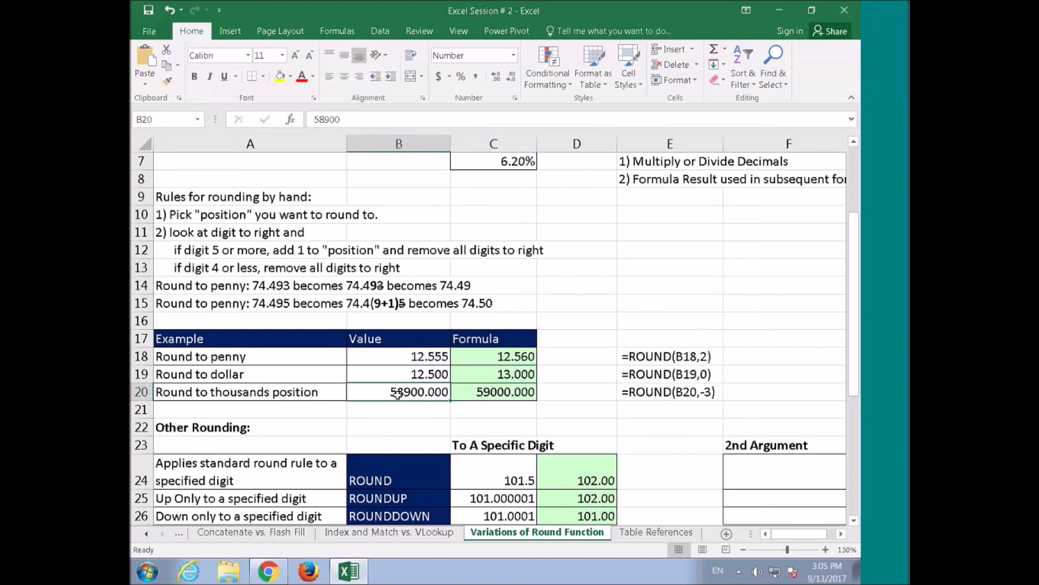
pyautogui.click(493, 391)
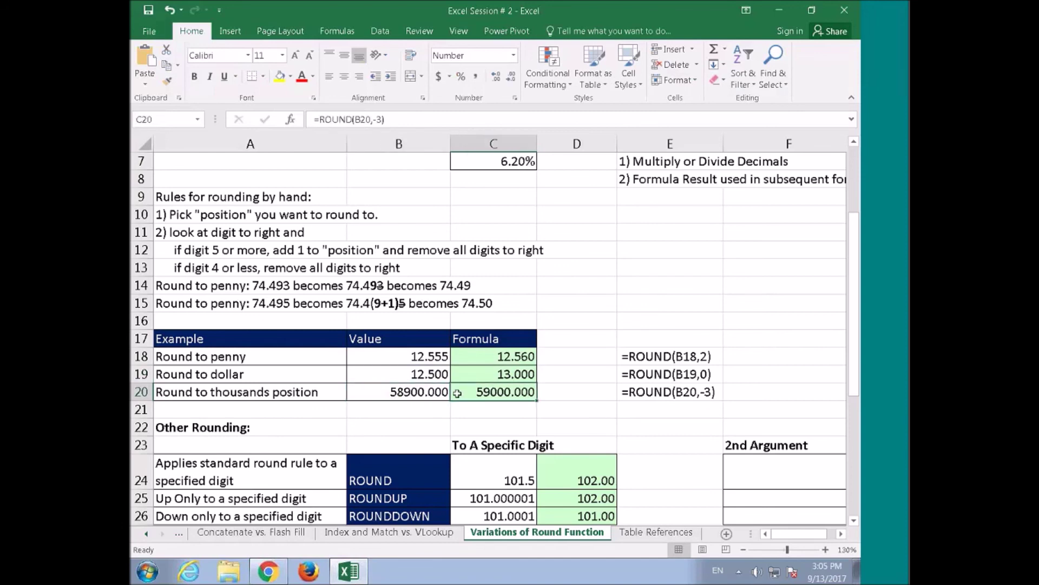
pyautogui.click(707, 358)
pyautogui.moveTo(707, 358); pyautogui.dragTo(698, 391)
pyautogui.click(614, 391)
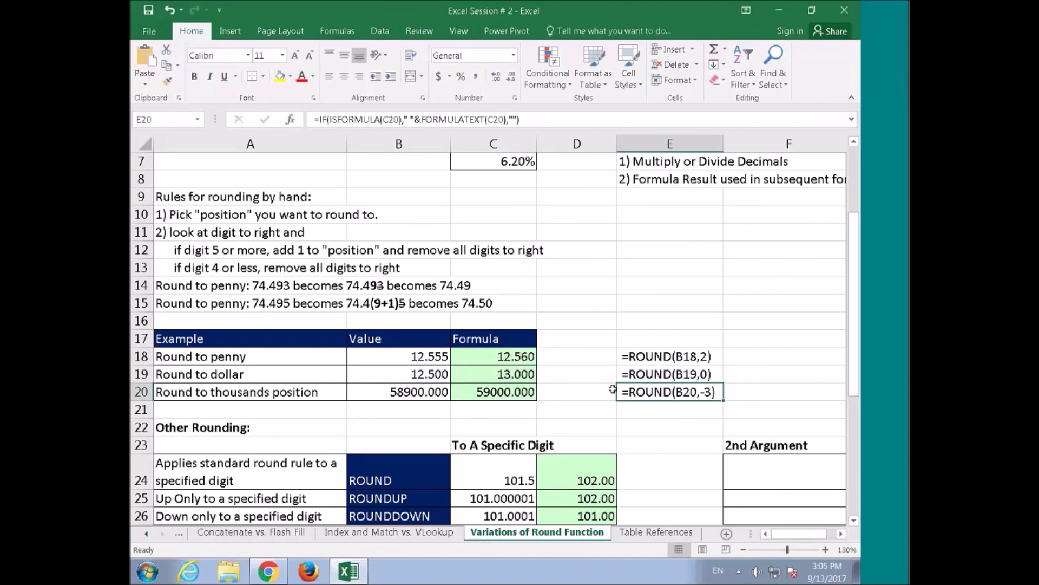
# Step: Review the ROUND example for 101.5 and the ROUNDUP and ROUNDDOWN formulas in D25 and D26
pyautogui.scroll(-4, 456, 398)
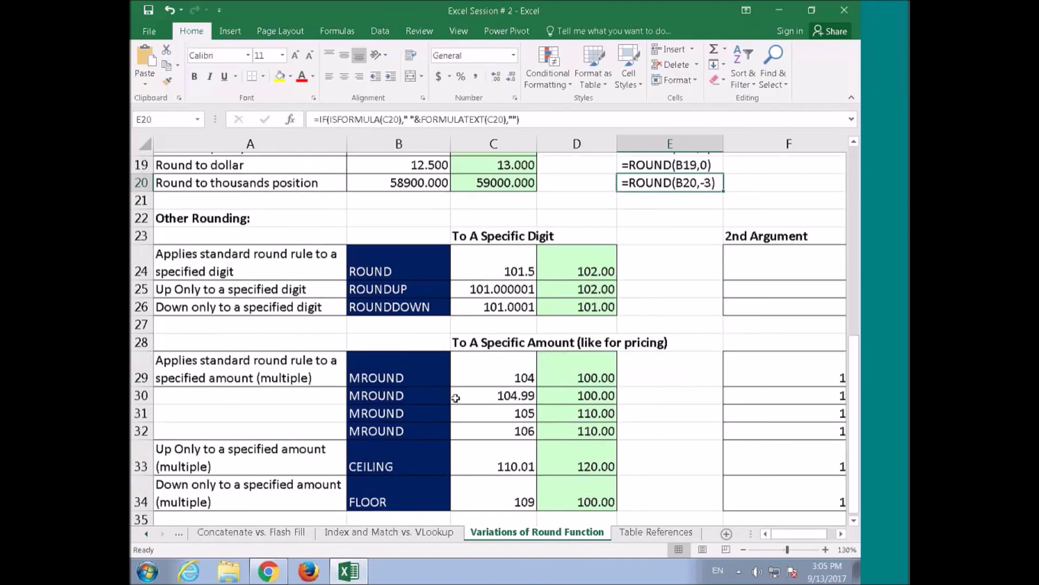
pyautogui.click(519, 265)
pyautogui.moveTo(535, 271); pyautogui.dragTo(588, 270)
pyautogui.click(591, 269)
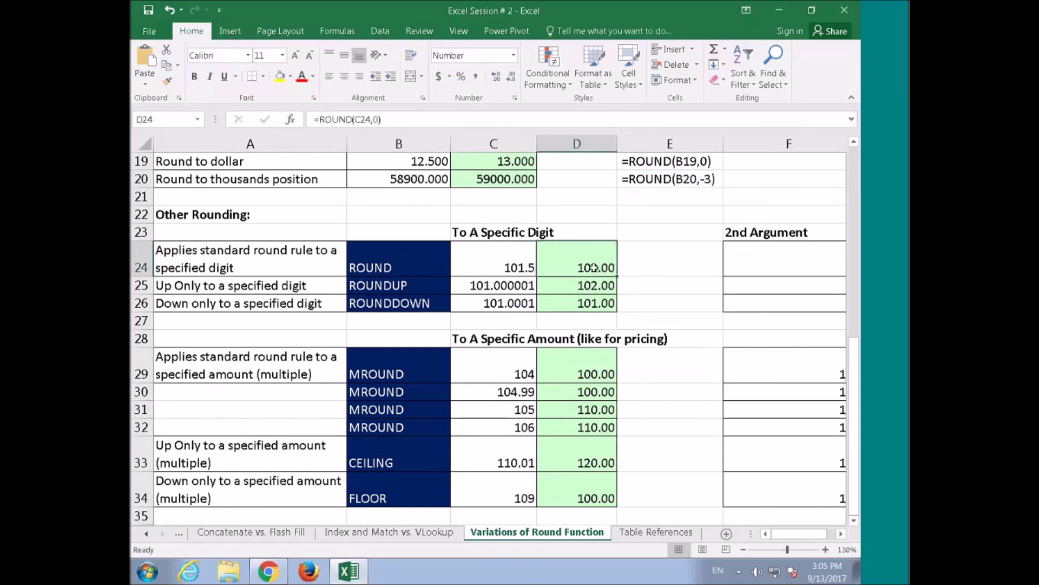
pyautogui.scroll(-2, 594, 267)
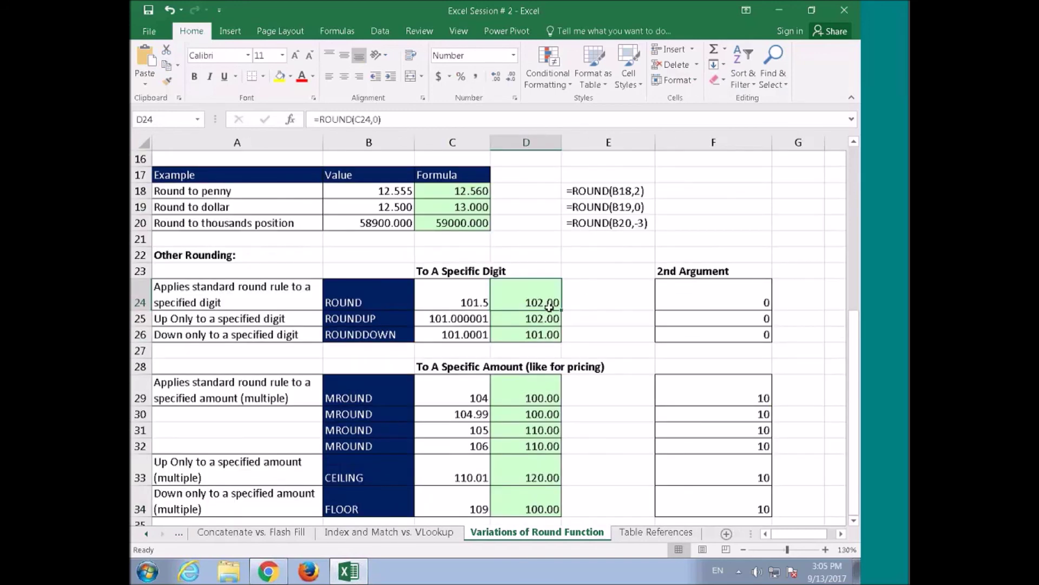
pyautogui.click(460, 301)
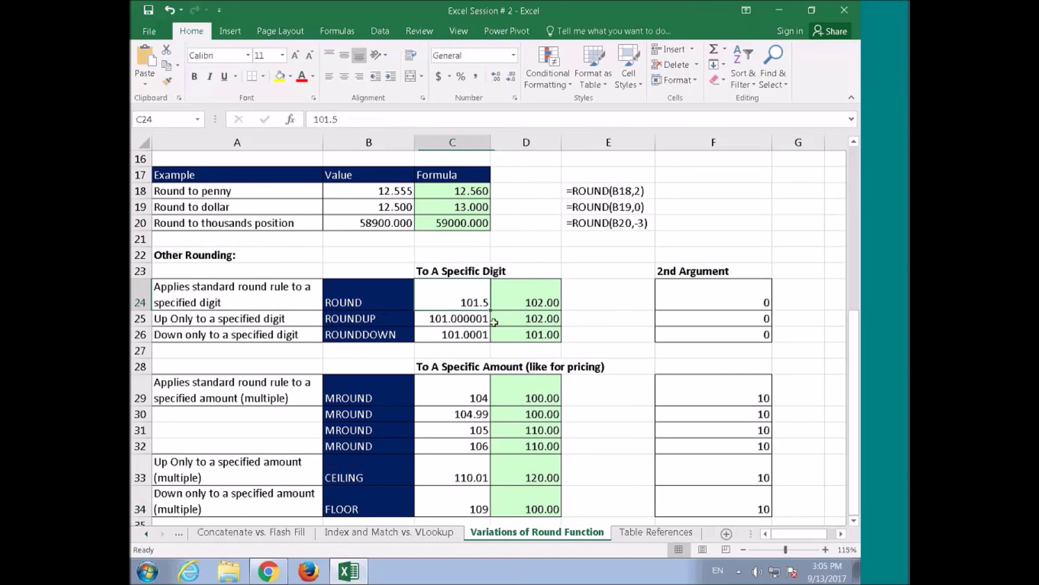
pyautogui.click(521, 318)
pyautogui.doubleClick(520, 318)
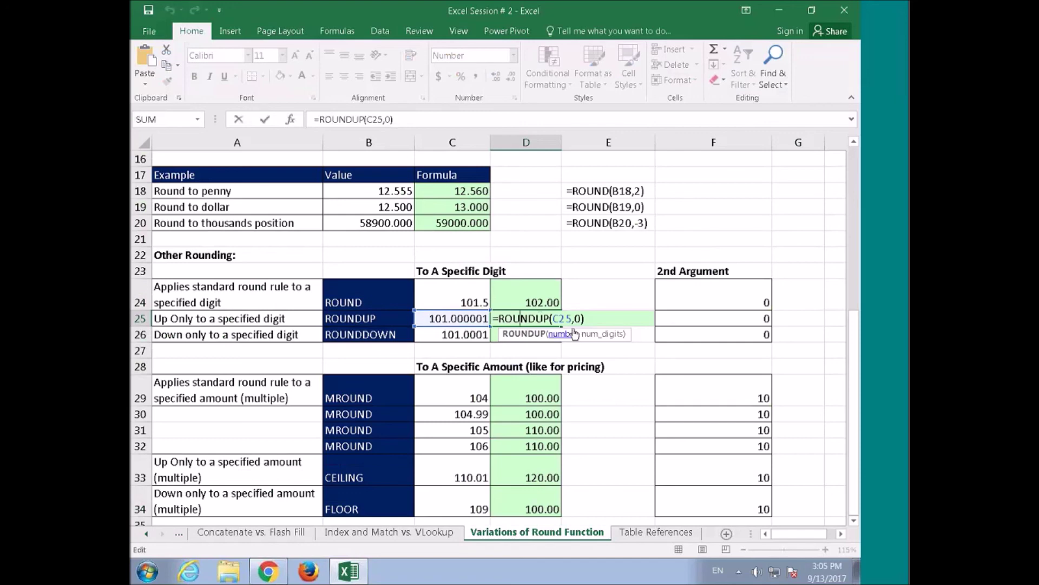
pyautogui.press('Escape')
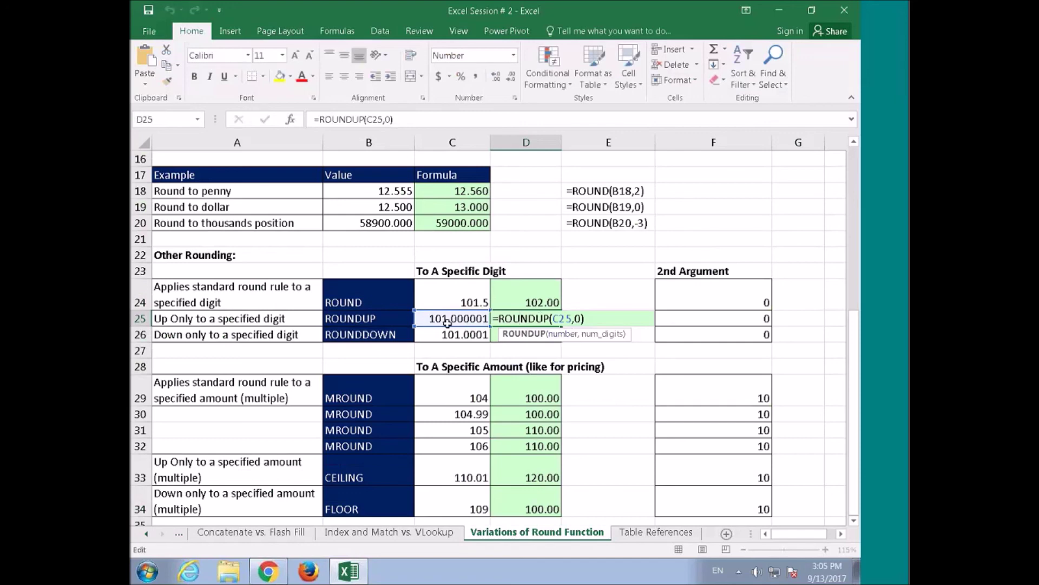
pyautogui.doubleClick(555, 320)
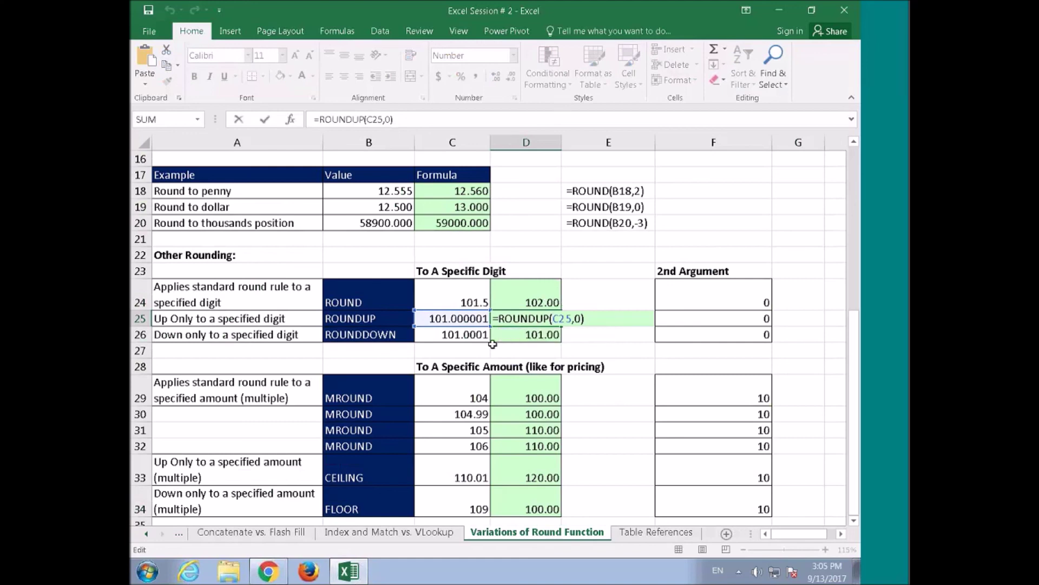
pyautogui.press('Escape')
pyautogui.doubleClick(520, 334)
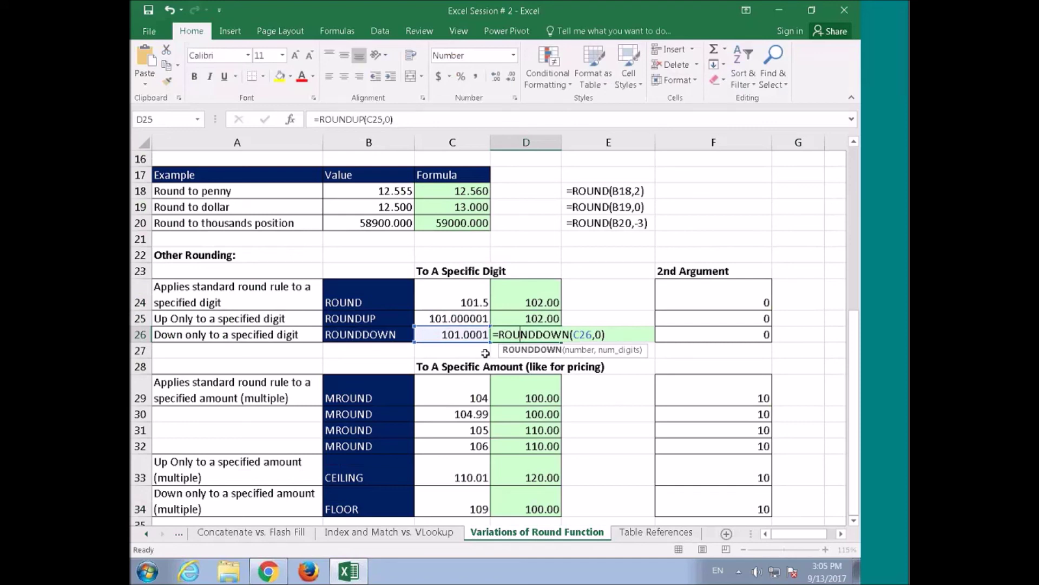
pyautogui.press('Escape')
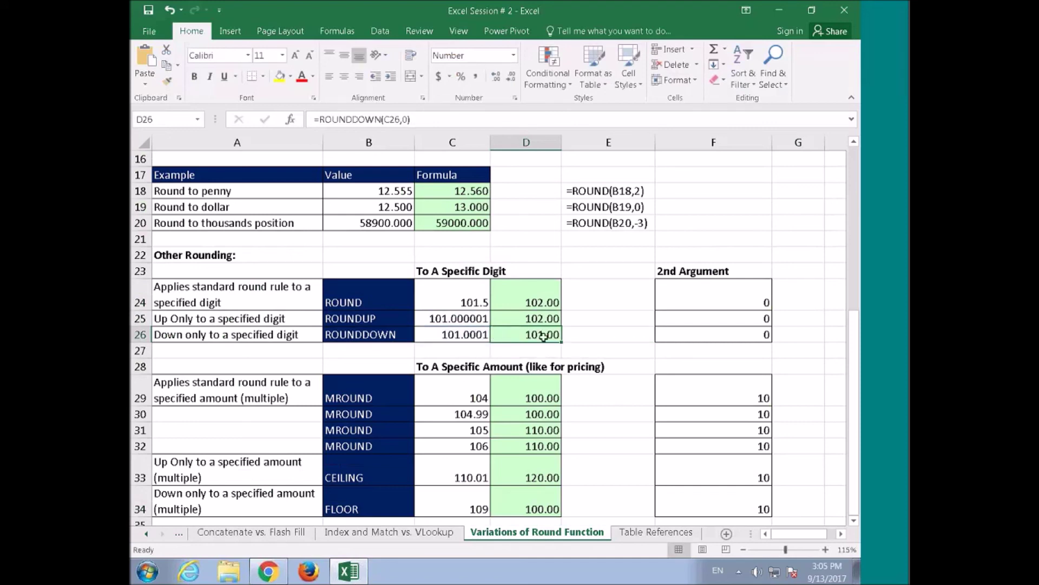
# Step: Change the ROUNDDOWN test value in C26 from 101.0001 to 100.999, giving 100.00
pyautogui.doubleClick(460, 334)
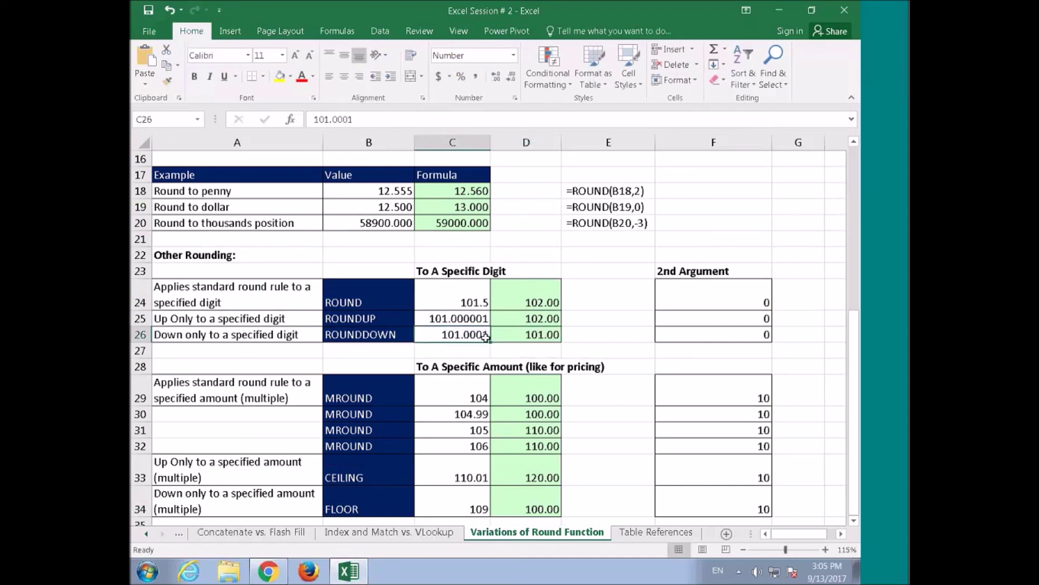
pyautogui.press('BackSpace')
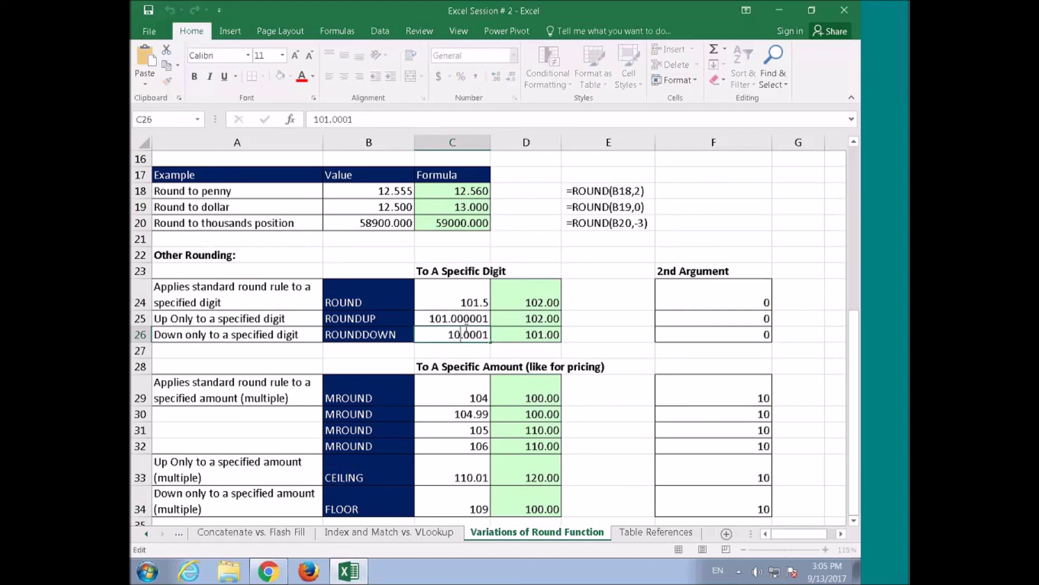
pyautogui.write('0')
pyautogui.press('End')
pyautogui.press('BackSpace')
pyautogui.press('BackSpace')
pyautogui.press('BackSpace')
pyautogui.press('BackSpace')
pyautogui.write('999')
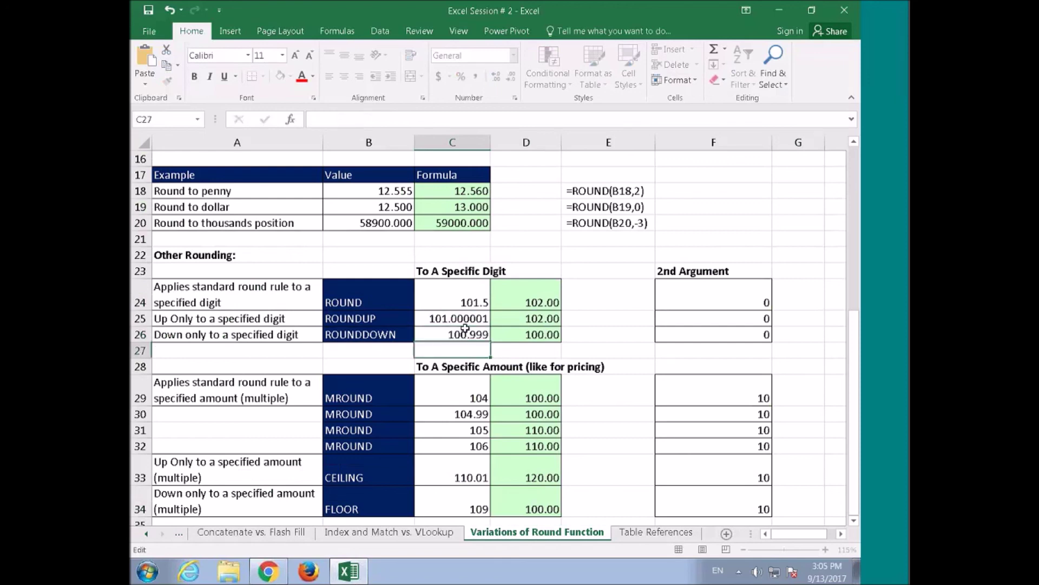
pyautogui.press('Return')
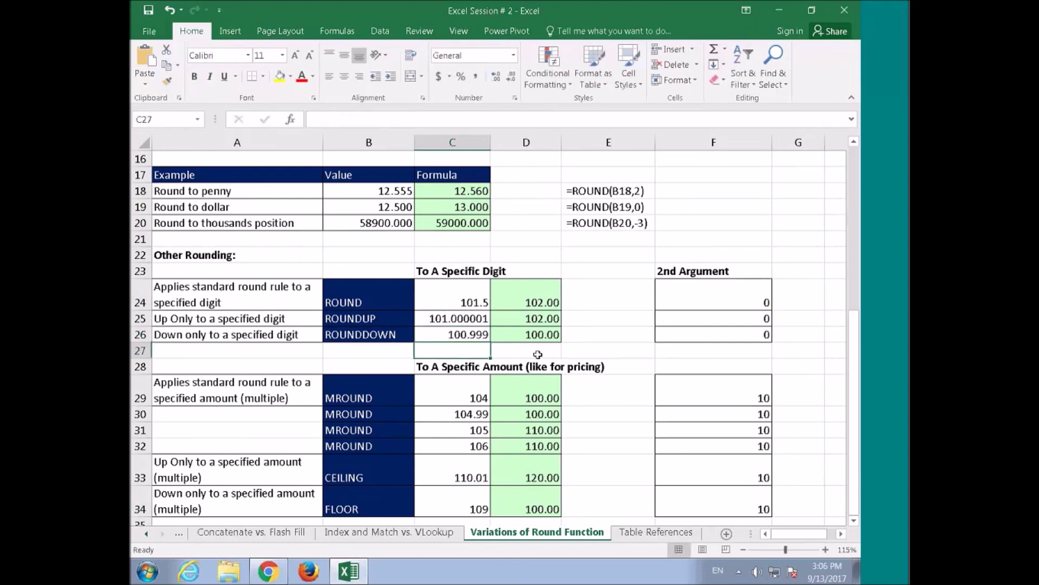
pyautogui.click(381, 318)
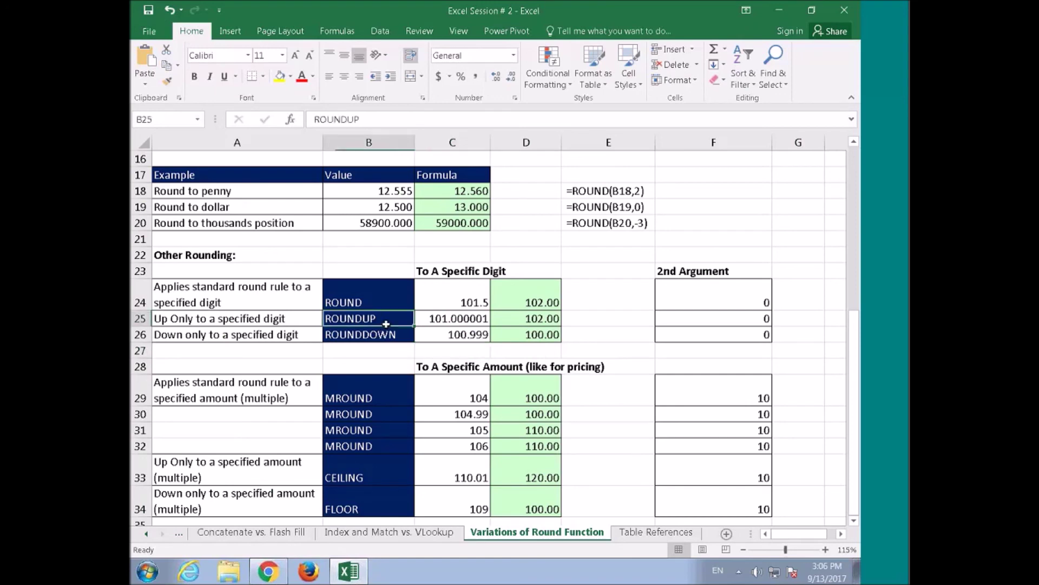
pyautogui.scroll(-2, 473, 340)
# Step: Review the MROUND formula in D29 and change its test value in C29 from 104 to 105
pyautogui.click(521, 301)
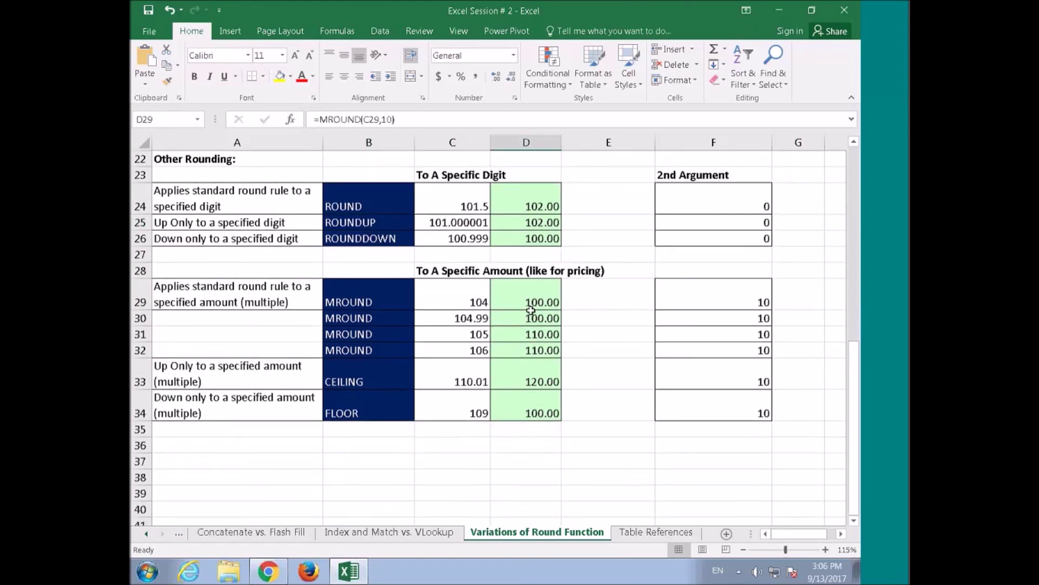
pyautogui.click(387, 302)
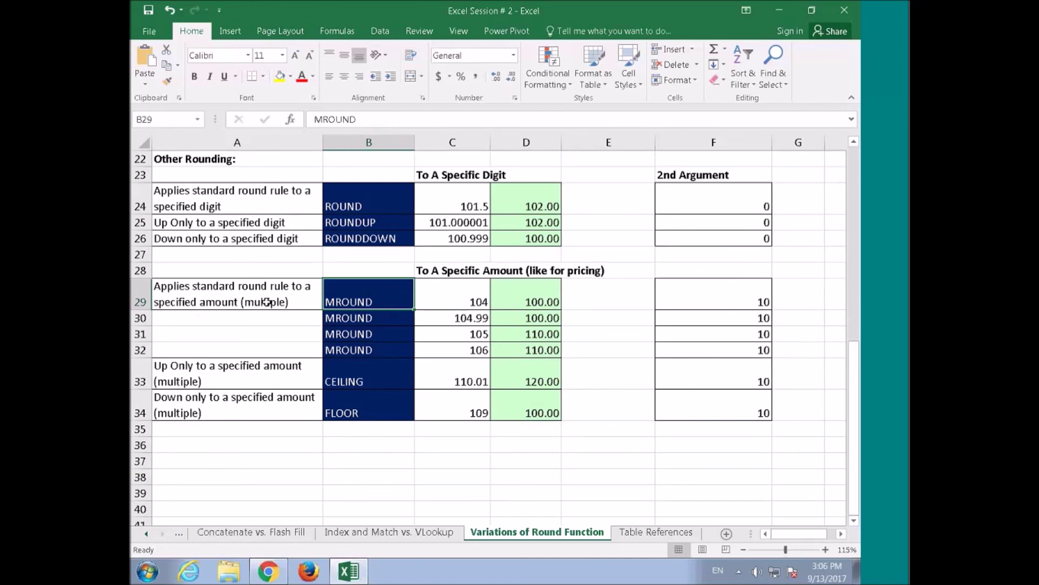
pyautogui.click(454, 302)
pyautogui.click(509, 303)
pyautogui.click(489, 300)
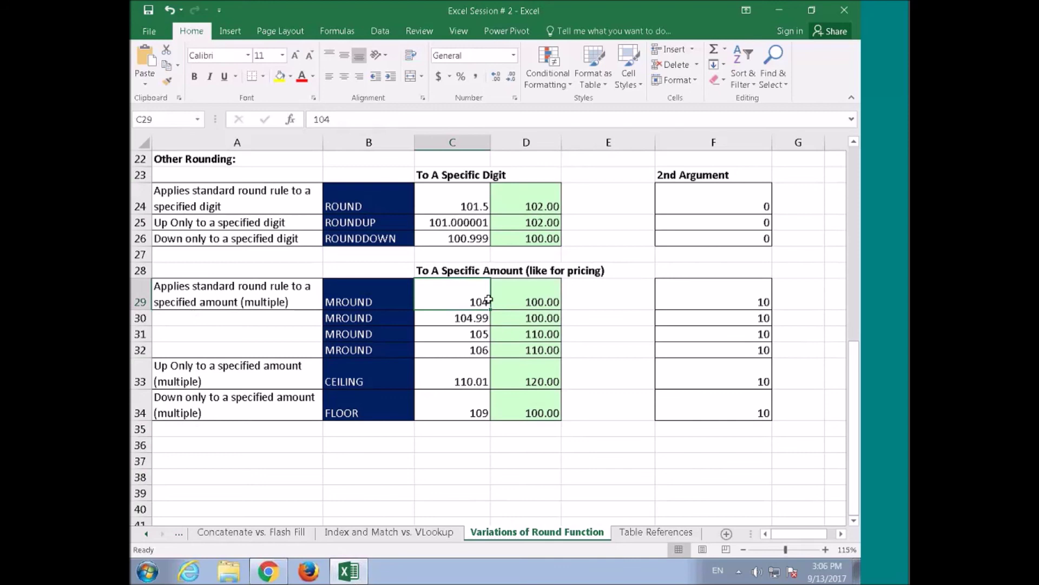
pyautogui.doubleClick(534, 287)
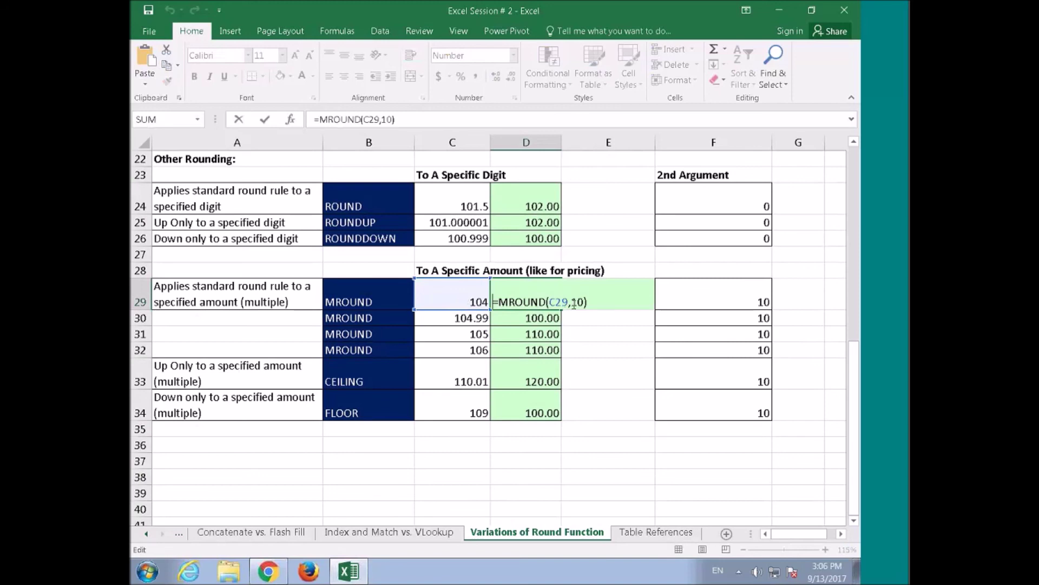
pyautogui.click(477, 300)
pyautogui.write('105')
pyautogui.press('Return')
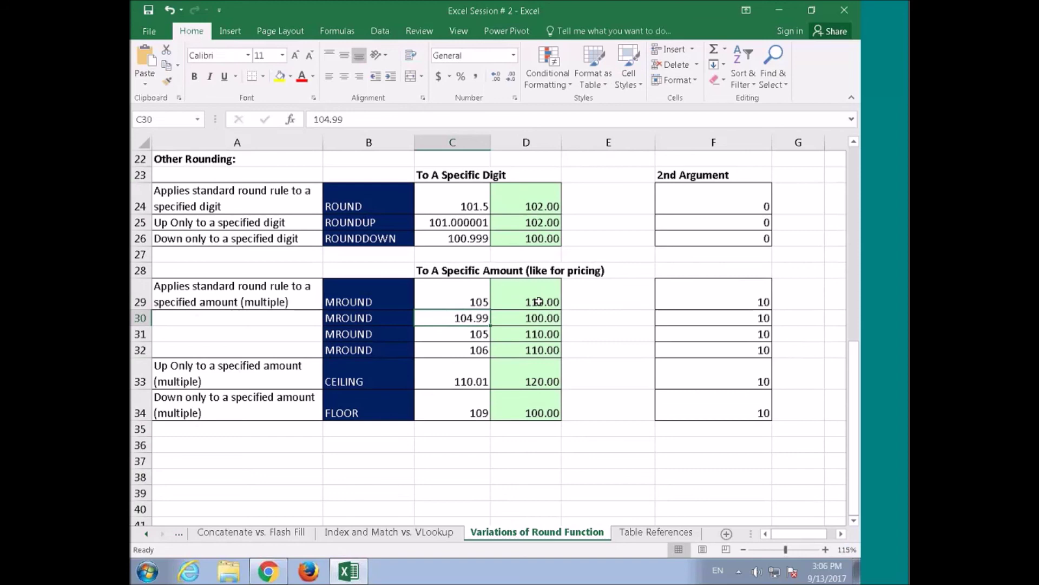
# Step: Review the MROUND formula in D30 and the result in D31
pyautogui.doubleClick(541, 317)
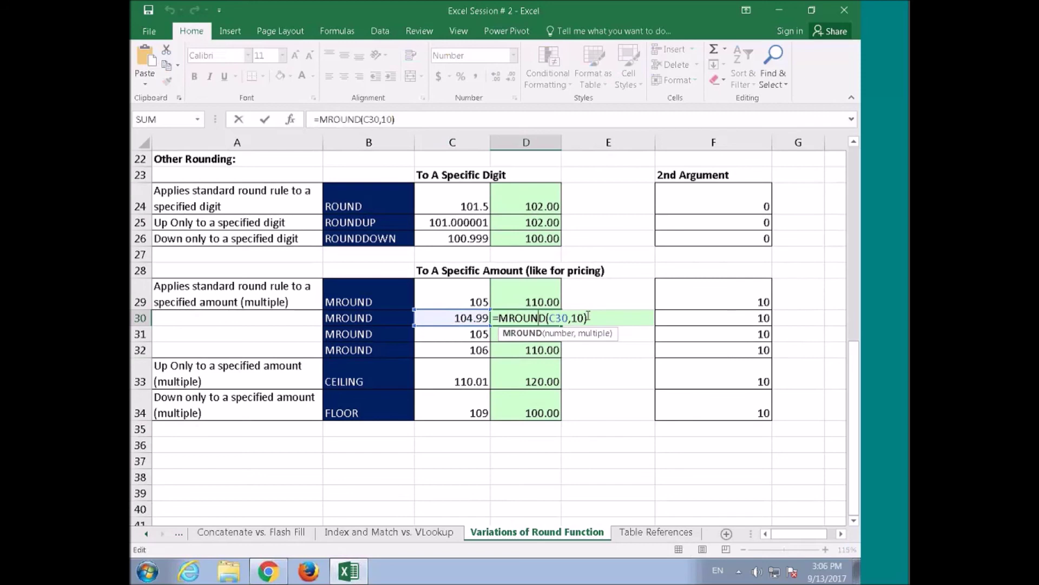
pyautogui.hotkey('ctrl', 'Return')
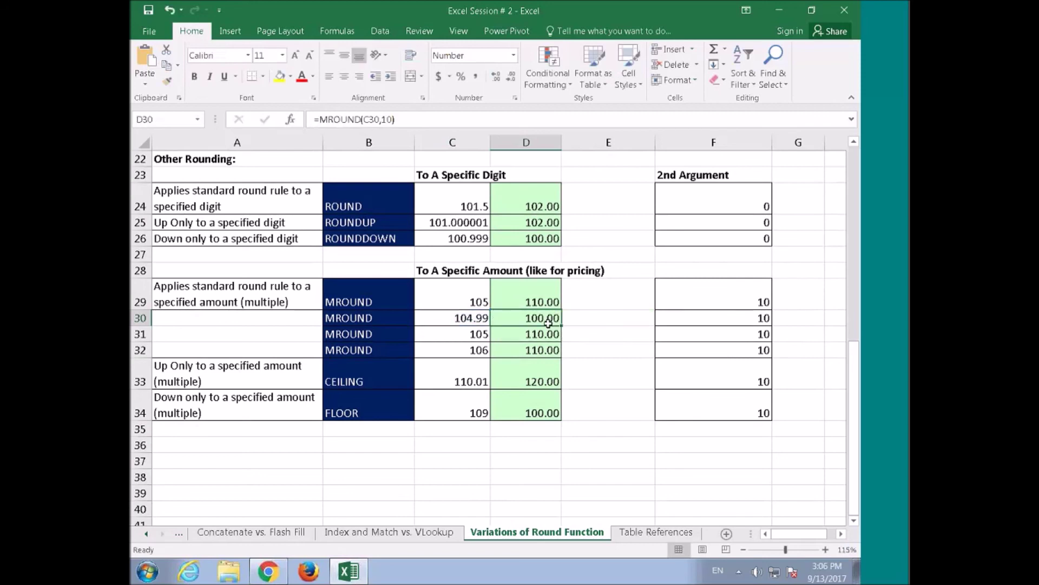
pyautogui.click(471, 321)
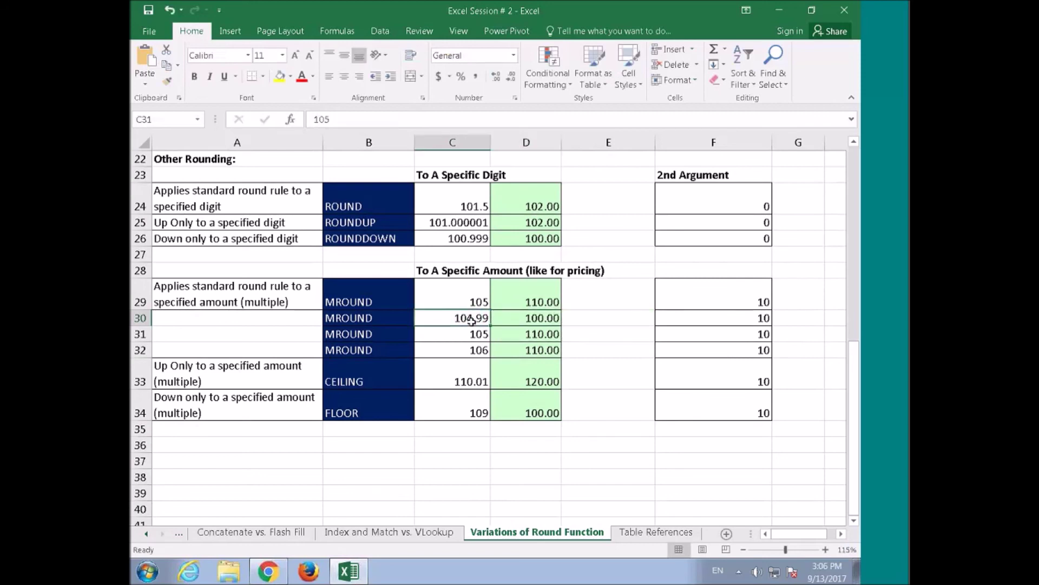
pyautogui.click(543, 334)
# Step: Change the C32 test value from 106 to 115
pyautogui.press('Left')
pyautogui.press('Down')
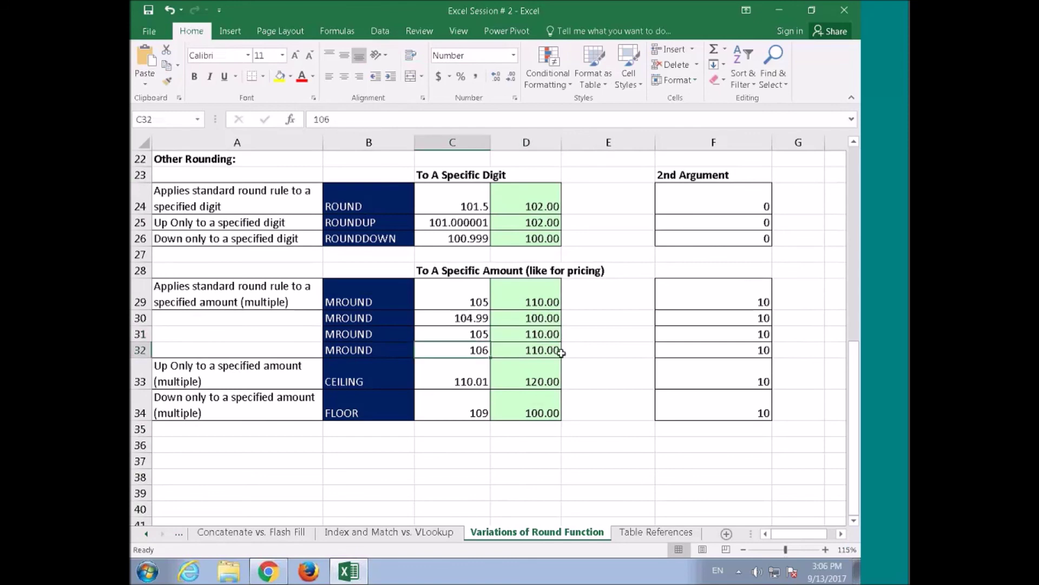
pyautogui.press('F2')
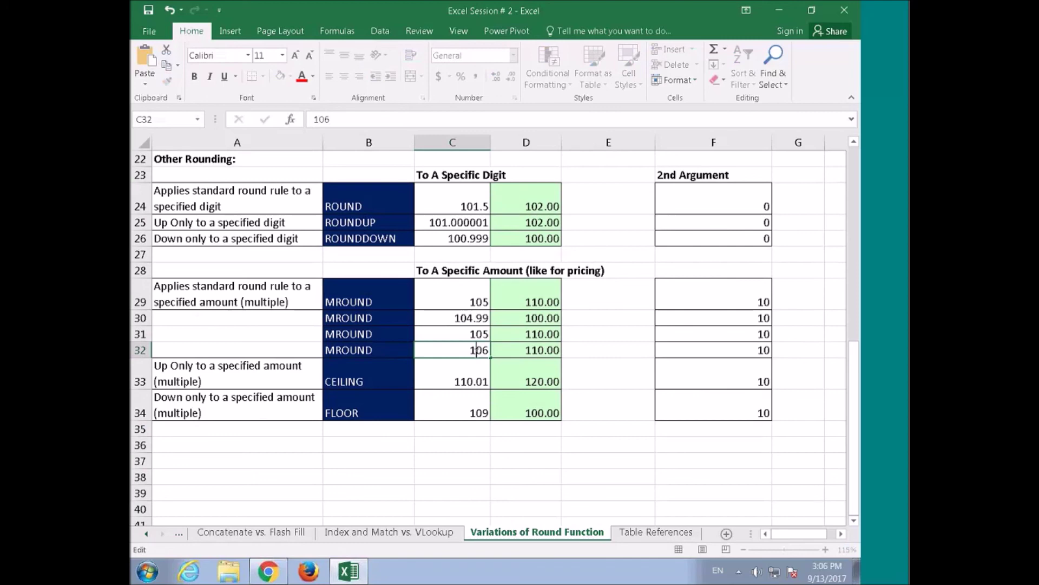
pyautogui.press('BackSpace')
pyautogui.press('BackSpace')
pyautogui.write('1')
pyautogui.press('Return')
pyautogui.write('1')
pyautogui.click(476, 352)
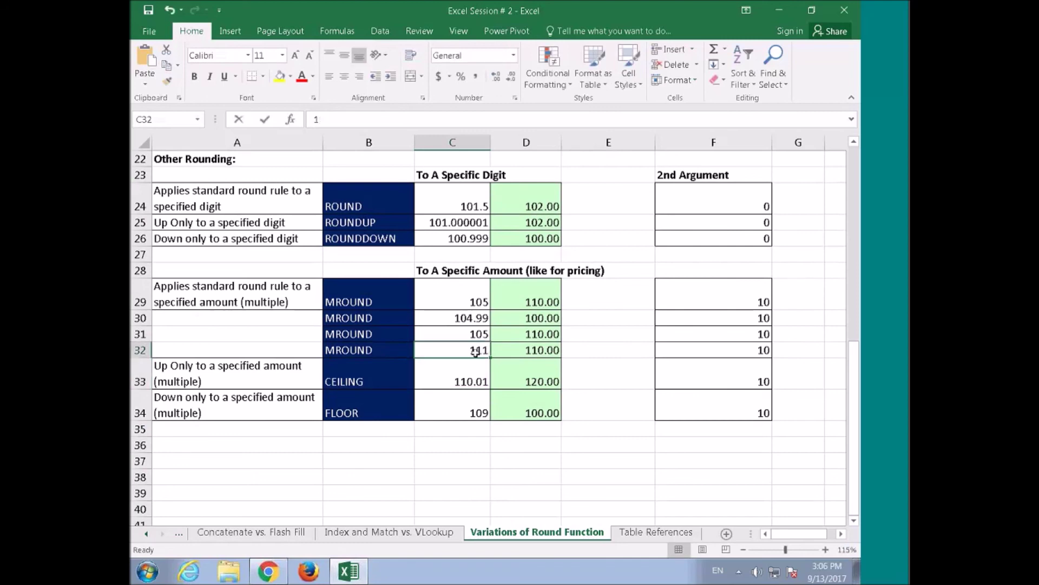
pyautogui.write('115')
pyautogui.press('Return')
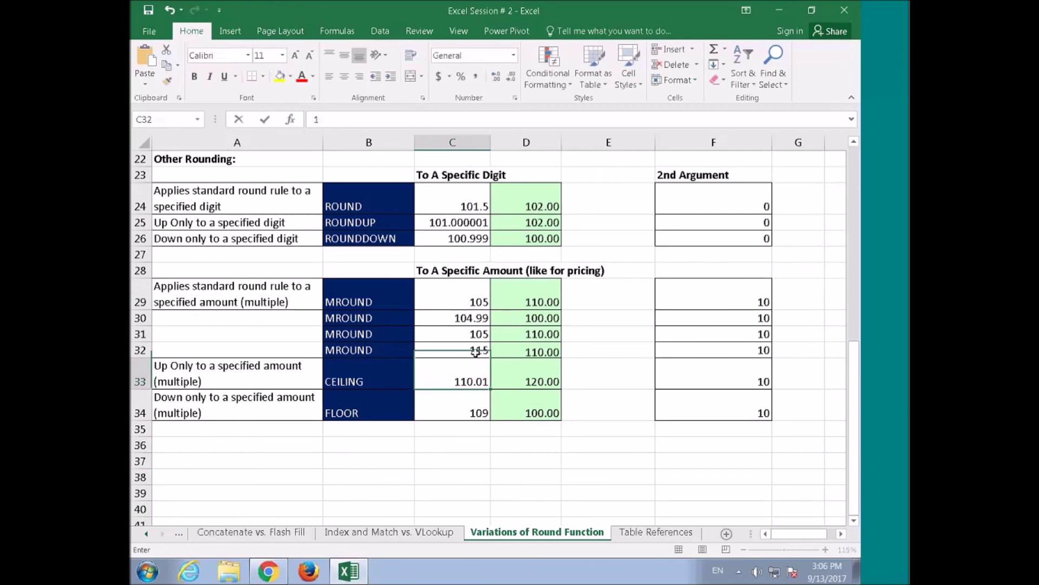
# Step: Inspect the number and multiple arguments of D32's =MROUND(C32,10), then look at the CEILING example in row 33
pyautogui.click(523, 352)
pyautogui.doubleClick(523, 352)
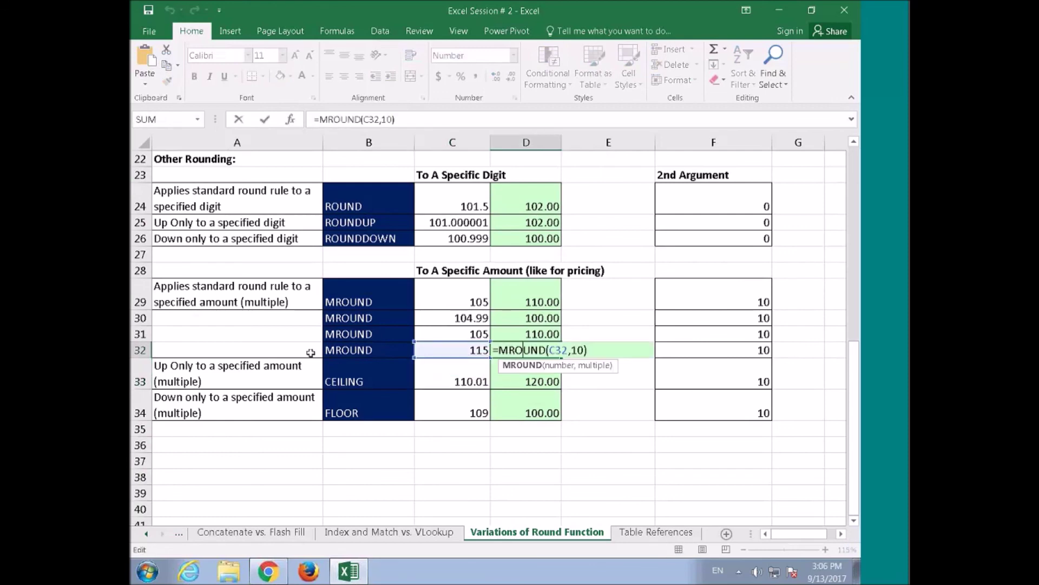
pyautogui.click(572, 367)
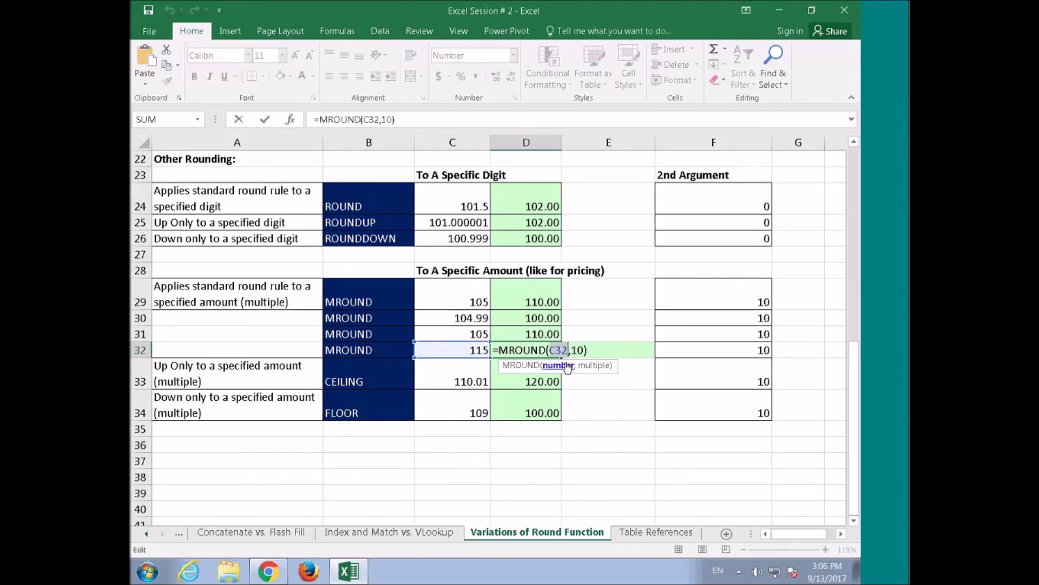
pyautogui.click(596, 367)
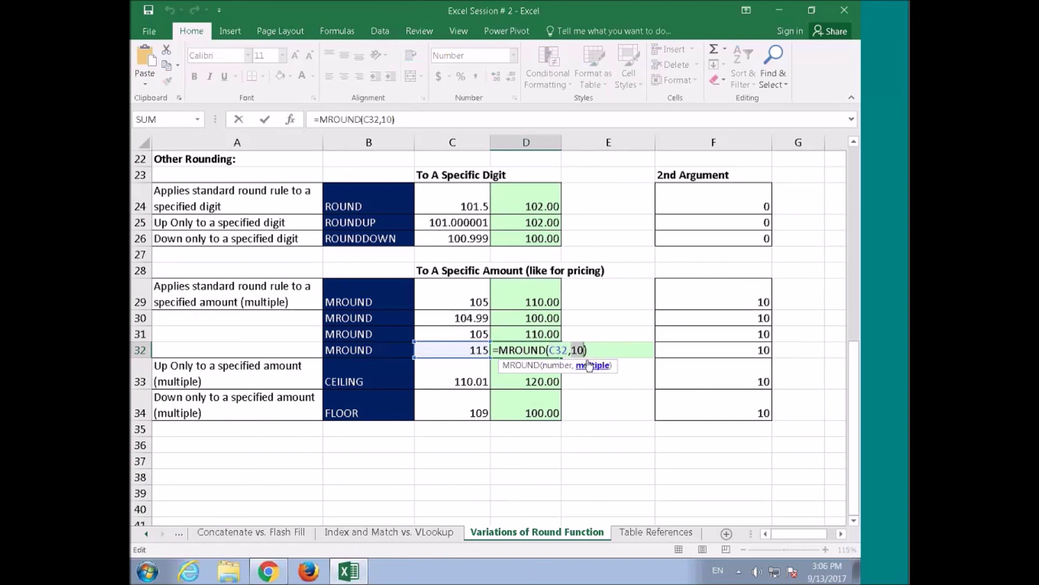
pyautogui.hotkey('ctrl', 'Return')
pyautogui.scroll(-1, 524, 420)
pyautogui.scroll(1, 524, 420)
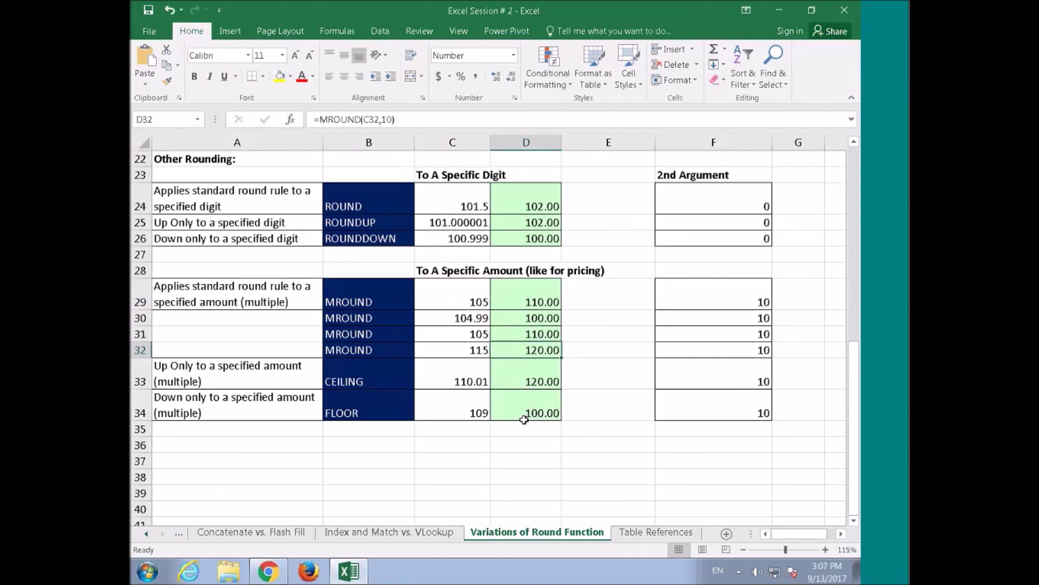
pyautogui.click(457, 373)
pyautogui.press('Right')
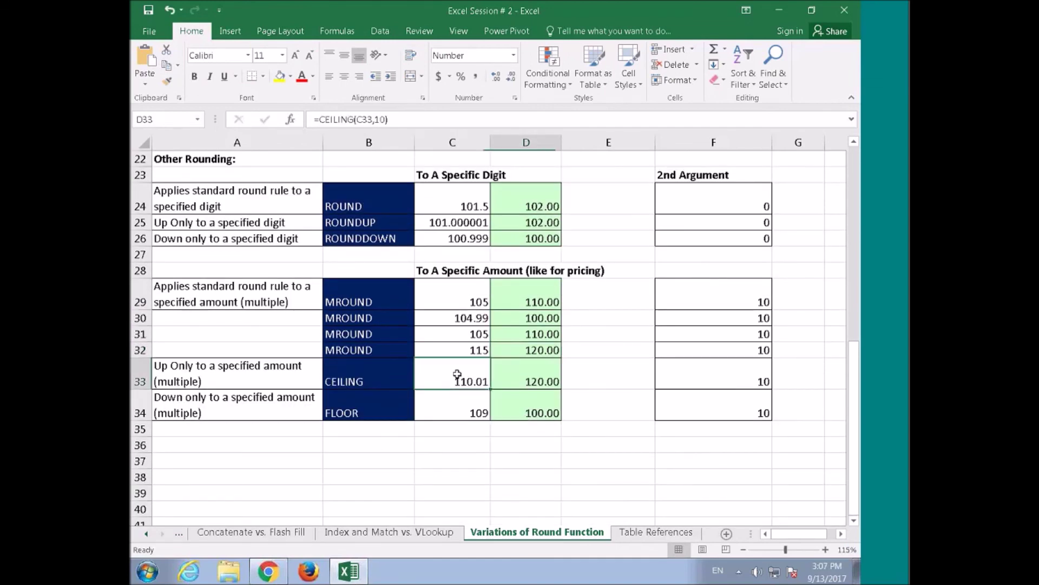
# Step: Inspect the CEILING formula in D33 and its significance argument without changing it
pyautogui.doubleClick(536, 381)
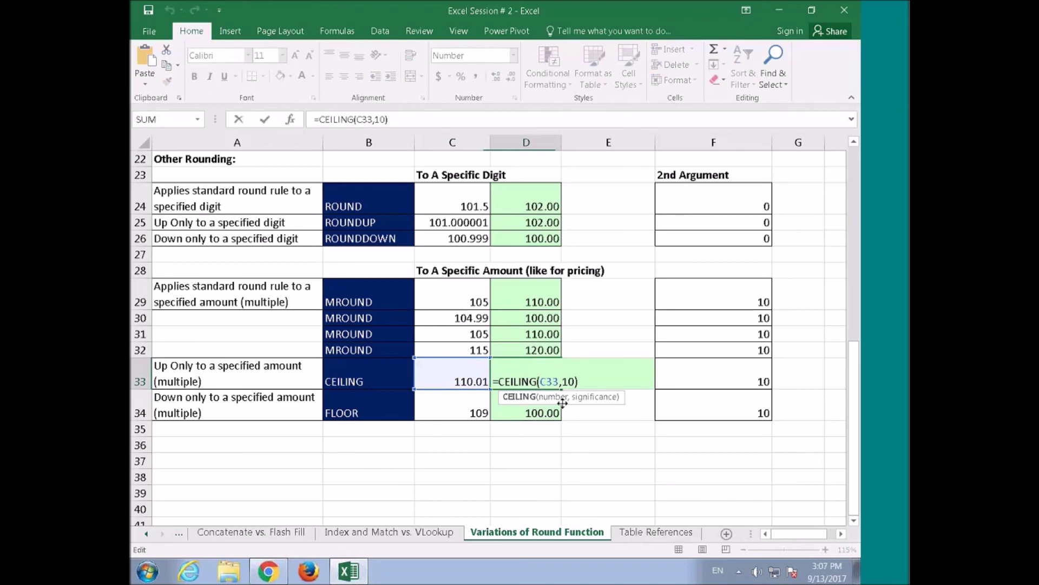
pyautogui.click(592, 397)
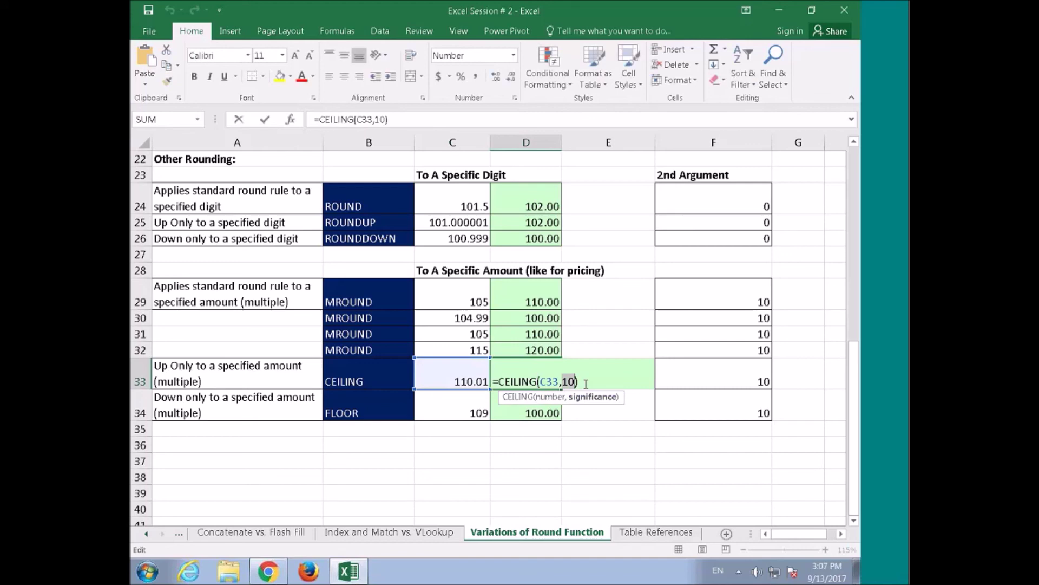
pyautogui.hotkey('ctrl', 'Return')
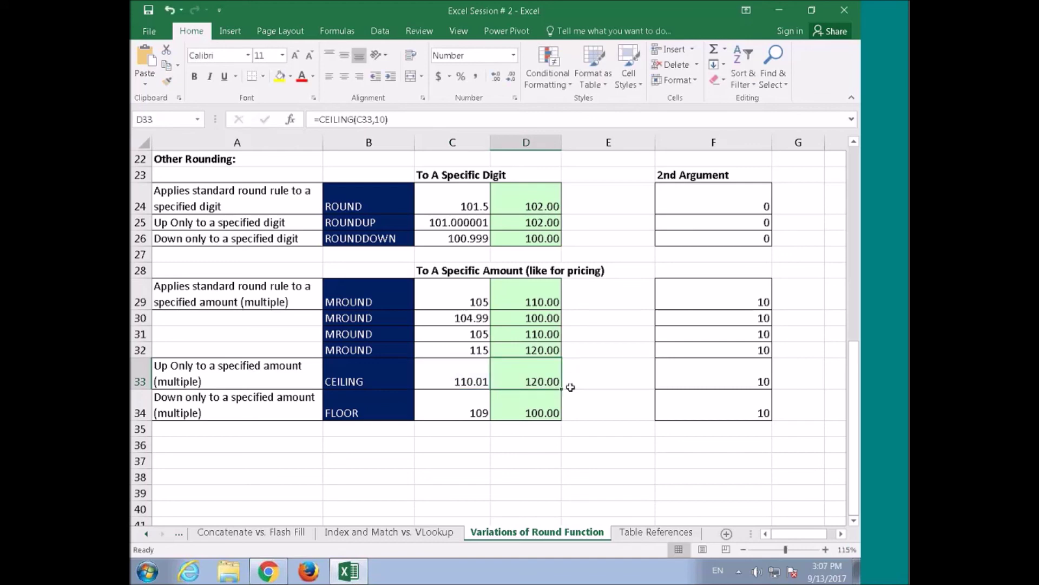
# Step: Replace the CEILING test value 110.01 in C33 with 101
pyautogui.click(469, 388)
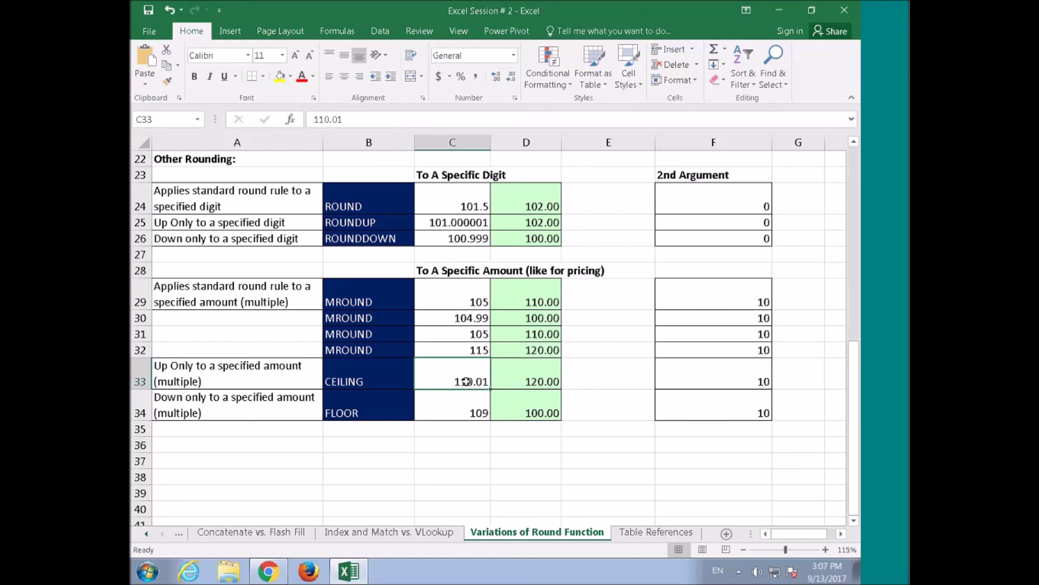
pyautogui.doubleClick(467, 381)
pyautogui.press('BackSpace')
pyautogui.press('BackSpace')
pyautogui.write('9')
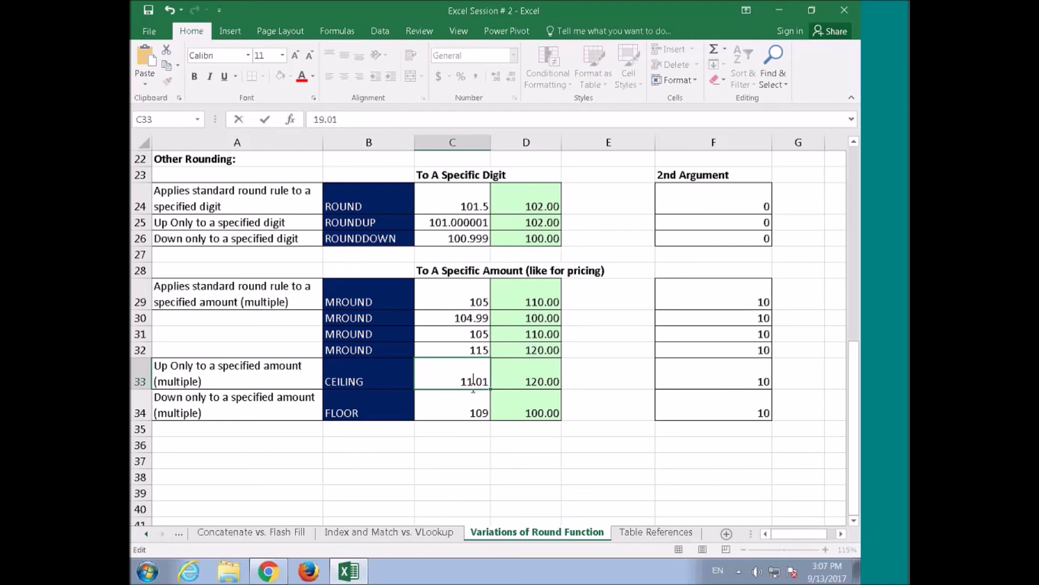
pyautogui.press('Return')
pyautogui.press('Up')
pyautogui.press('Escape')
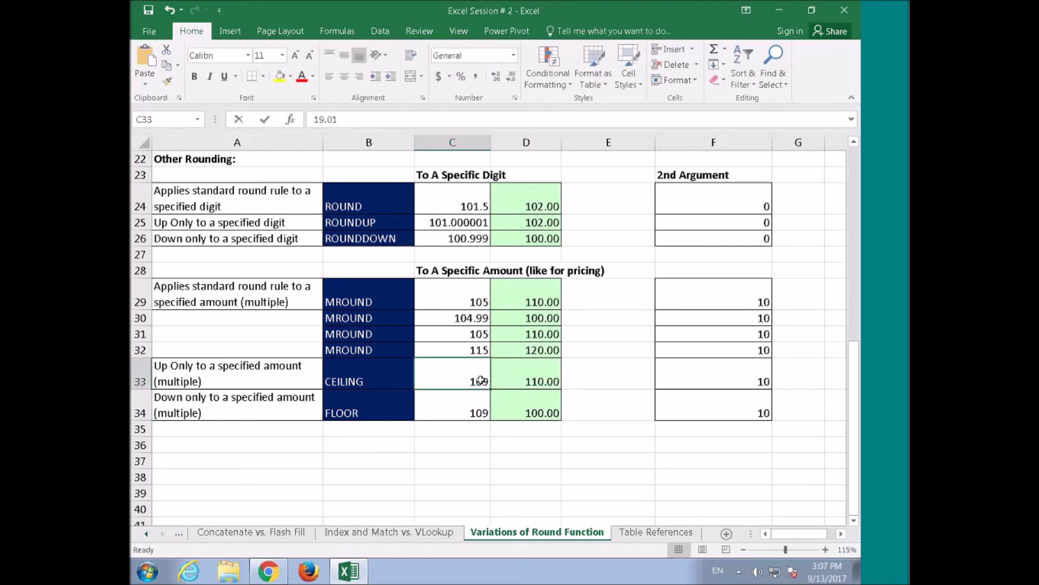
pyautogui.write('1')
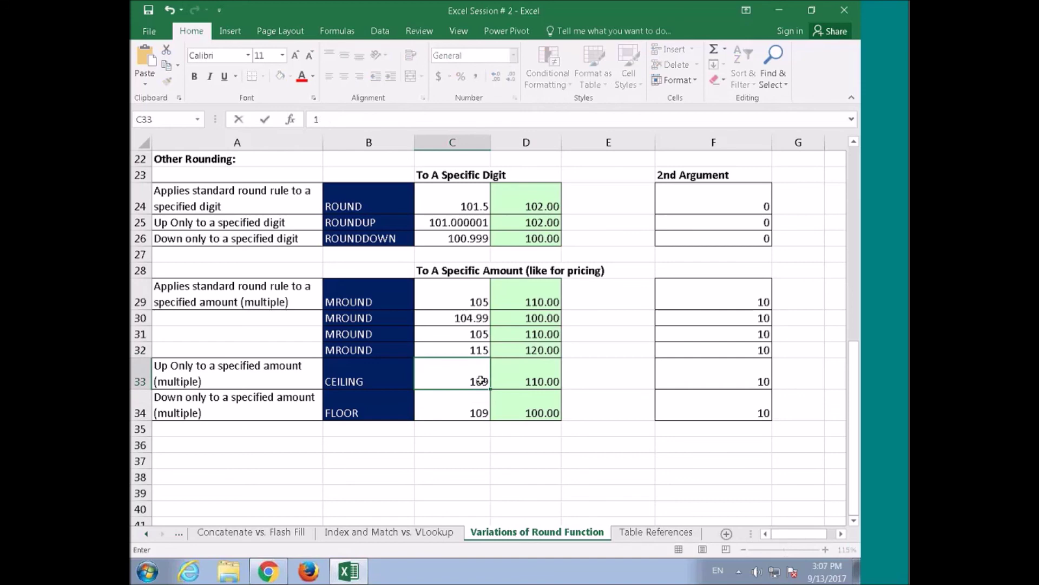
pyautogui.write('01')
pyautogui.press('Return')
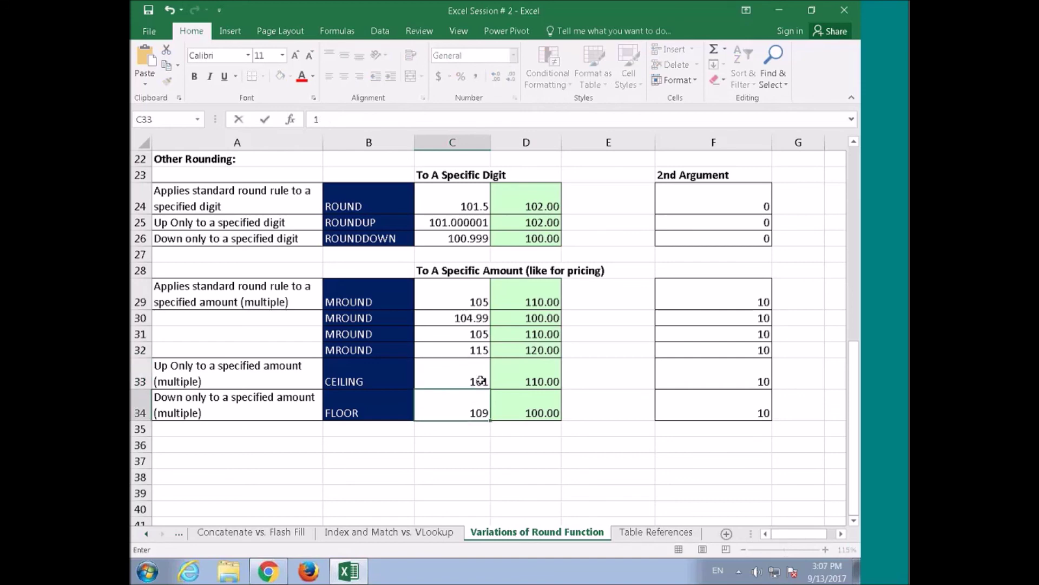
# Step: Enter 120, then 121, as the CEILING test value in C33
pyautogui.click(480, 381)
pyautogui.write('1')
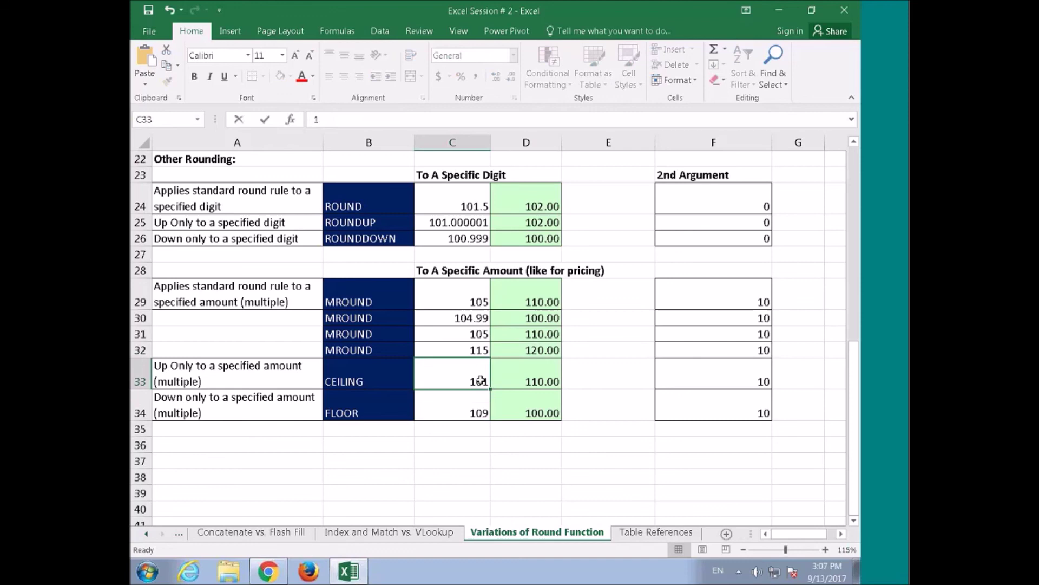
pyautogui.write('20')
pyautogui.press('Return')
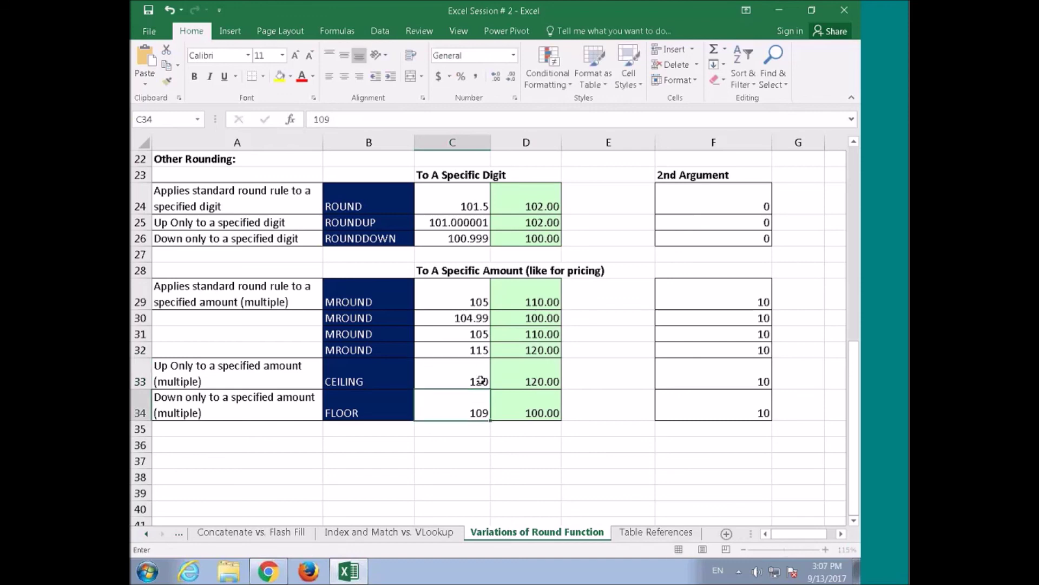
pyautogui.click(479, 381)
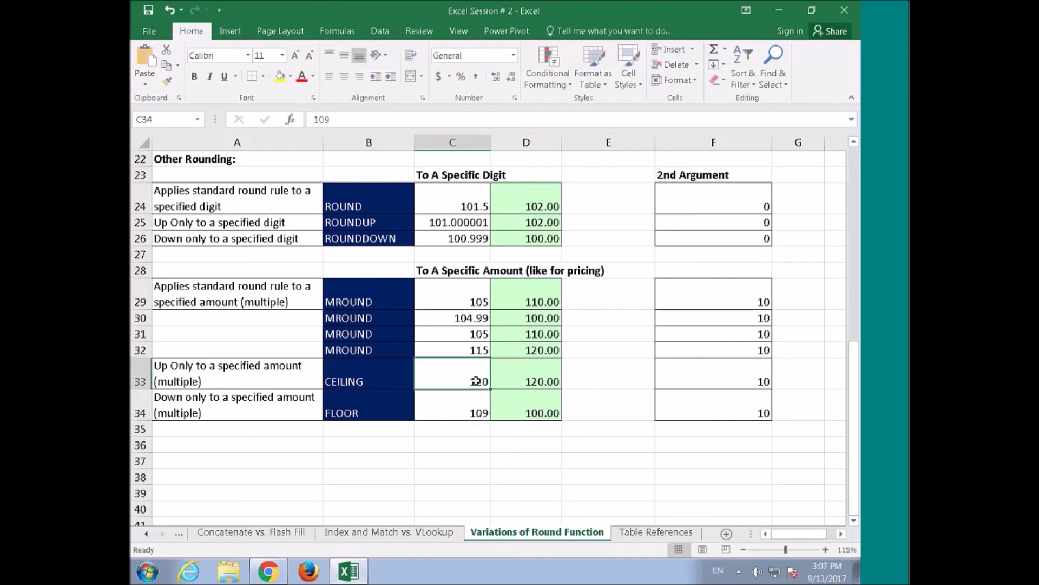
pyautogui.write('121')
pyautogui.press('Return')
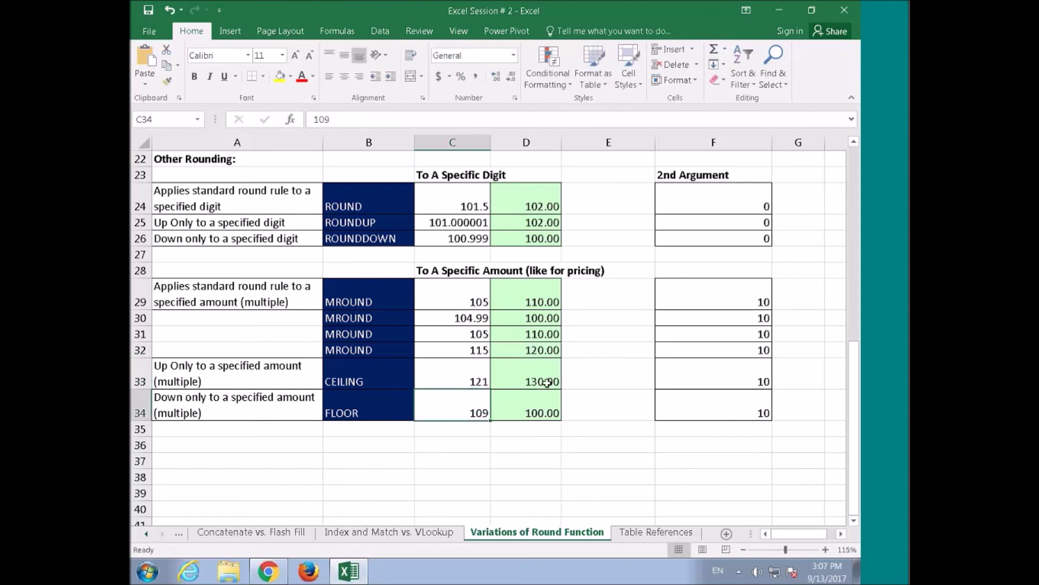
# Step: Inspect the =FLOOR(C34,10) formula in D34 without changing it
pyautogui.press('Right')
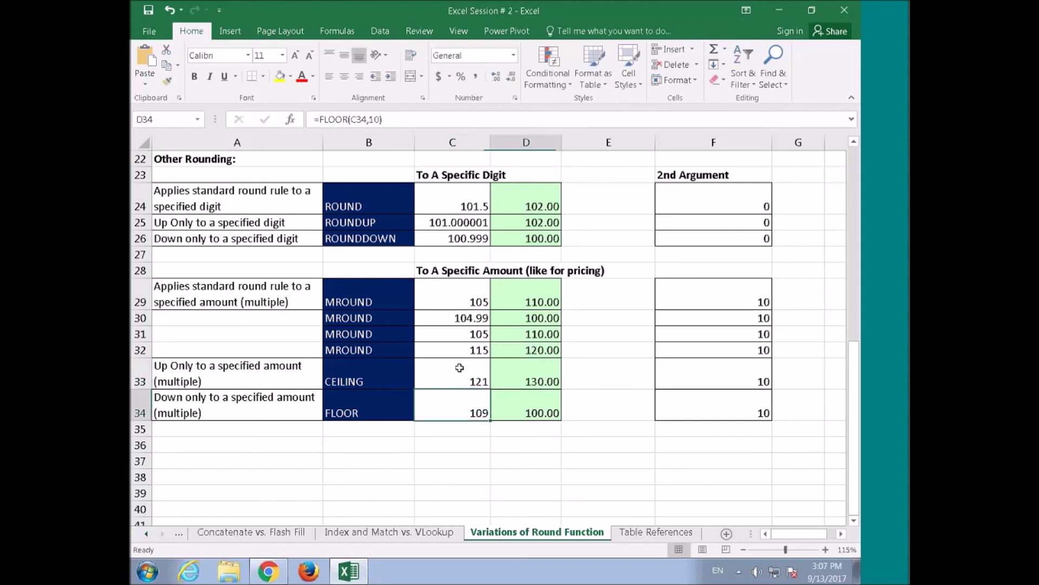
pyautogui.press('F2')
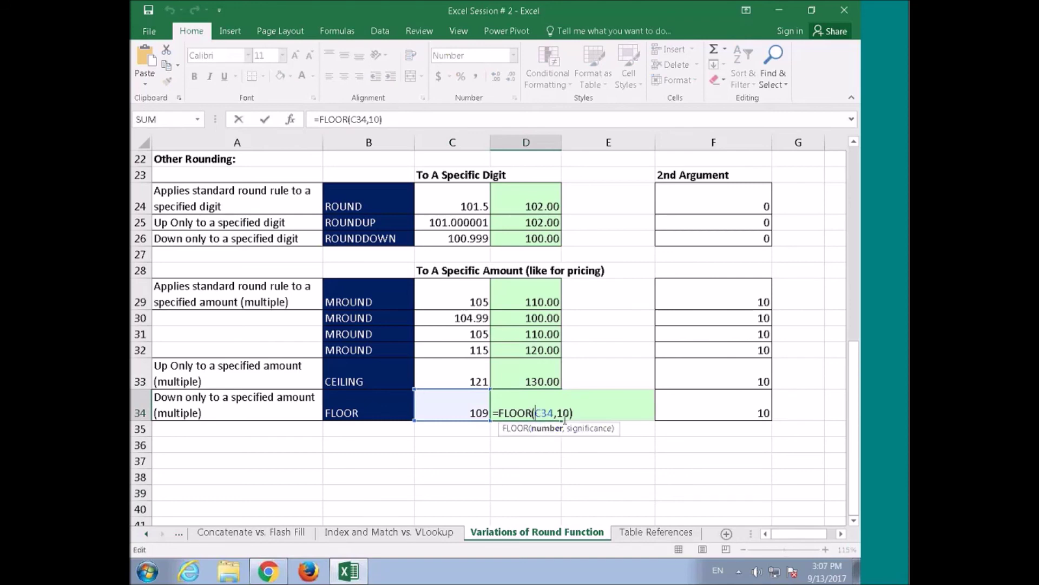
pyautogui.press('Escape')
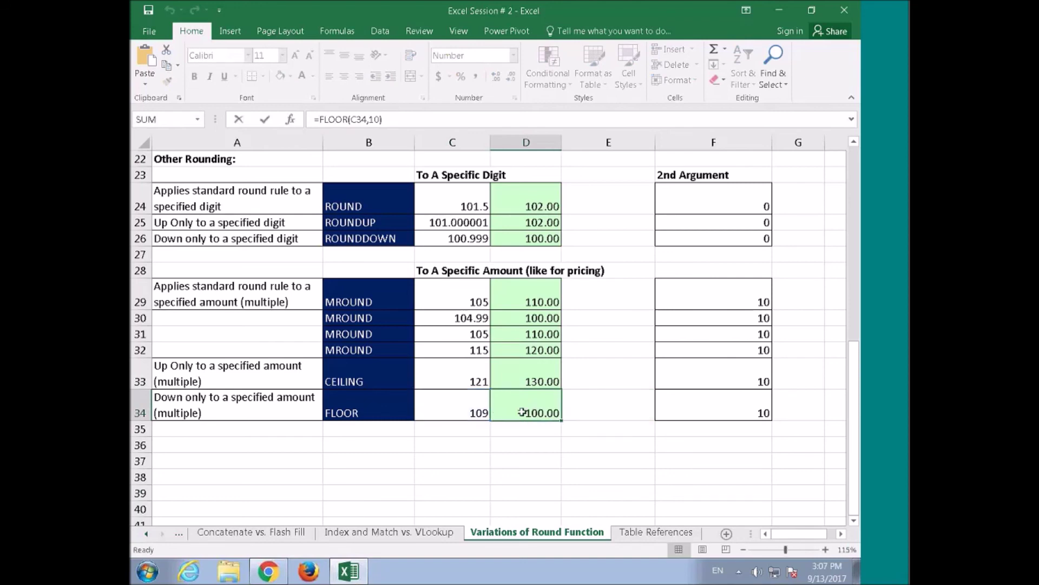
# Step: Try 111 in C34, then settle on 129 and recheck D34's FLOOR formula
pyautogui.click(472, 408)
pyautogui.write('1')
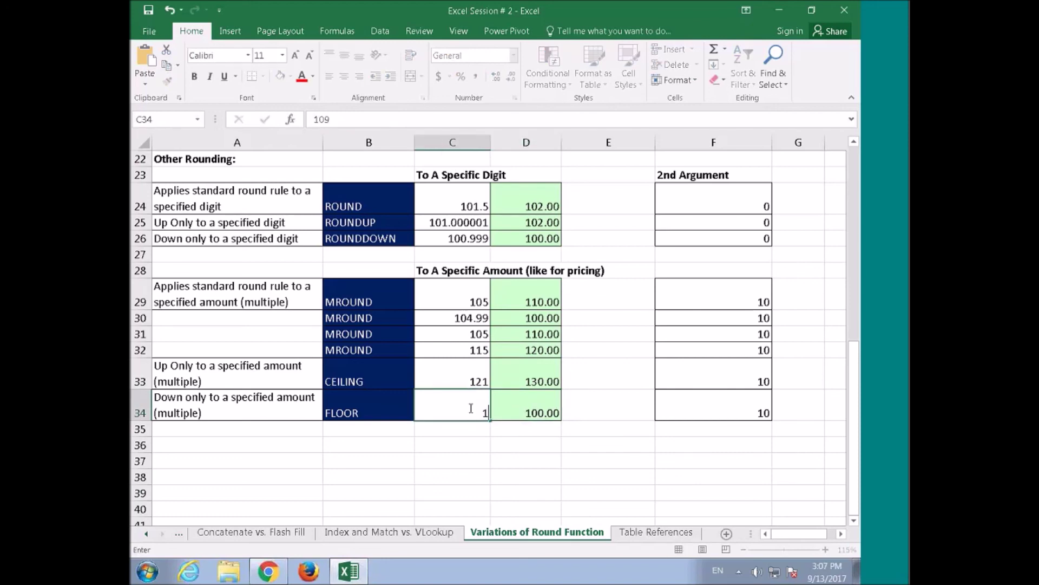
pyautogui.write('11')
pyautogui.press('Return')
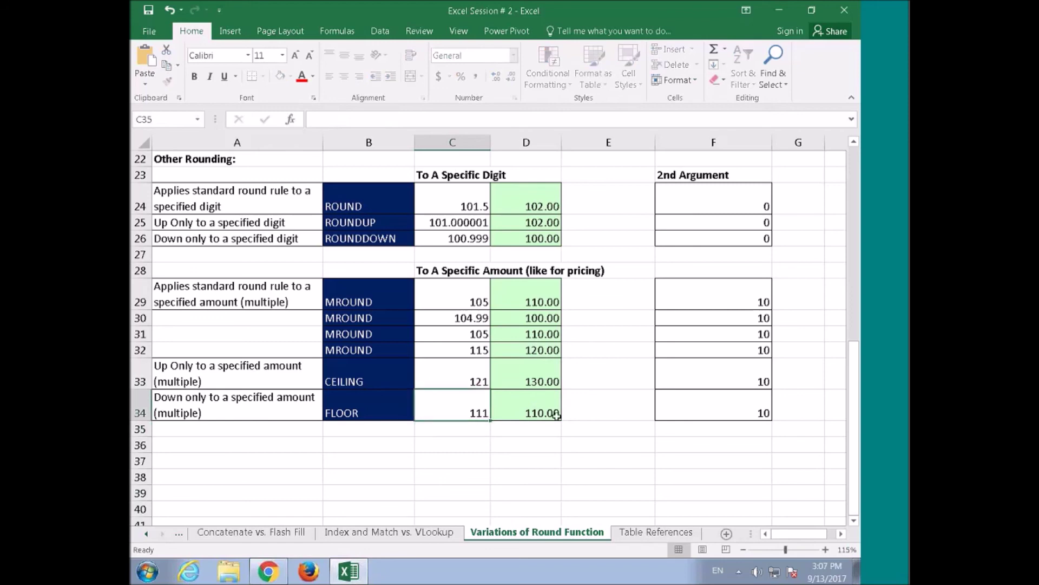
pyautogui.hotkey('ctrl', 'z')
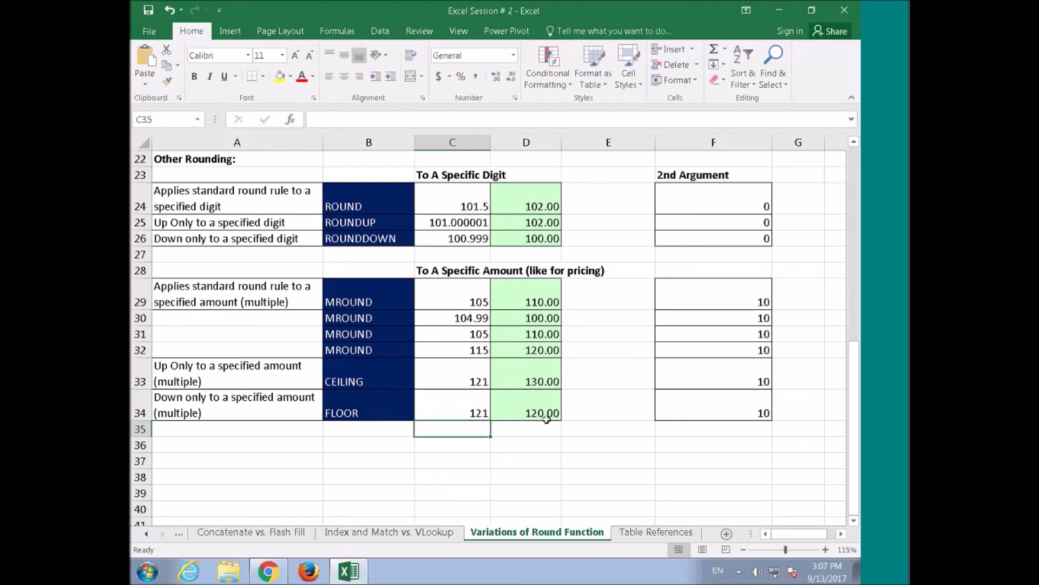
pyautogui.press('Up')
pyautogui.write('129')
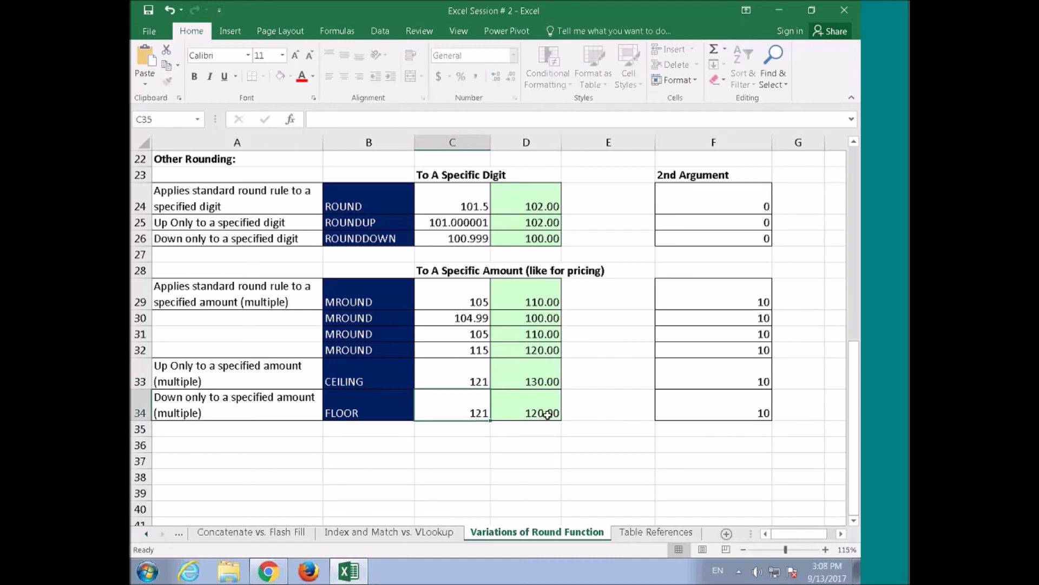
pyautogui.press('Return')
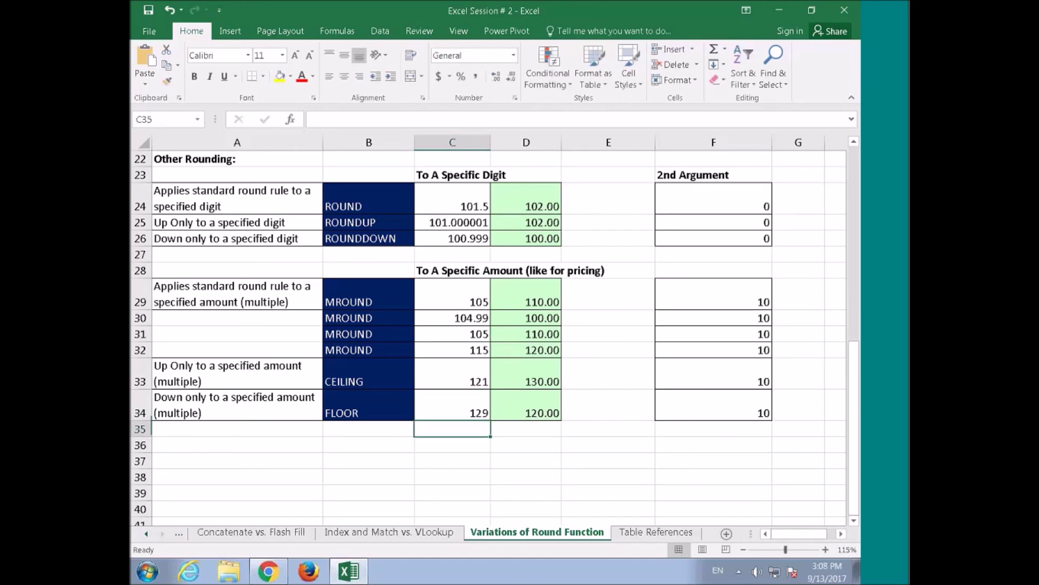
pyautogui.doubleClick(531, 413)
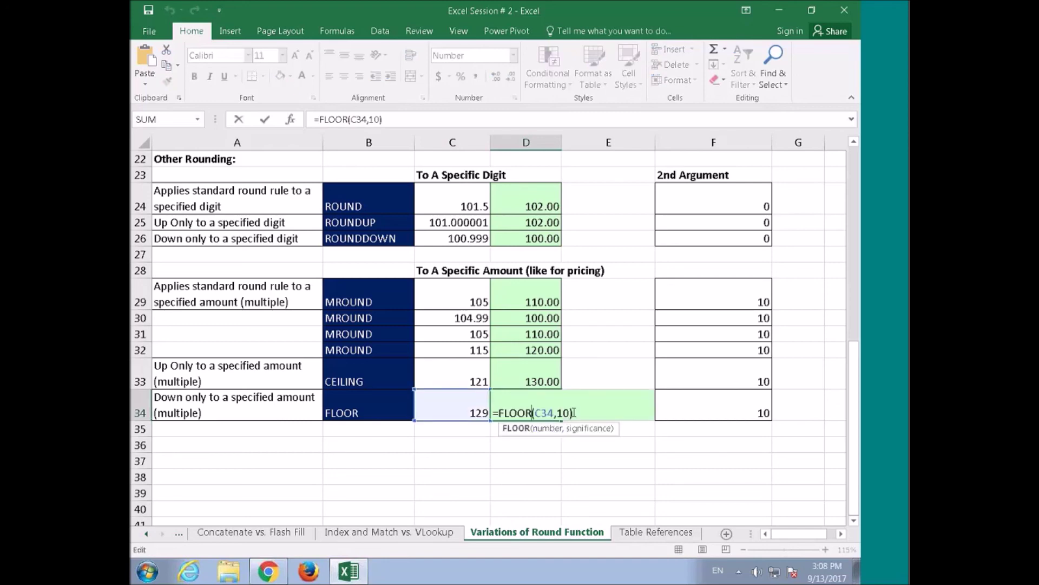
pyautogui.hotkey('ctrl', 'Return')
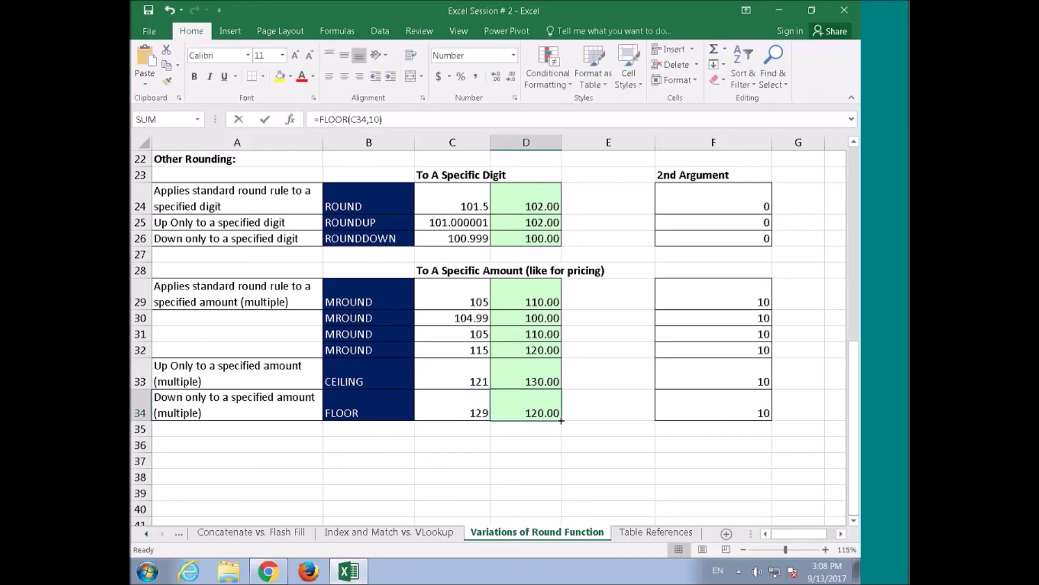
# Step: On Table References, make the dog transactions A19:E28 a table with a header row
pyautogui.click(636, 533)
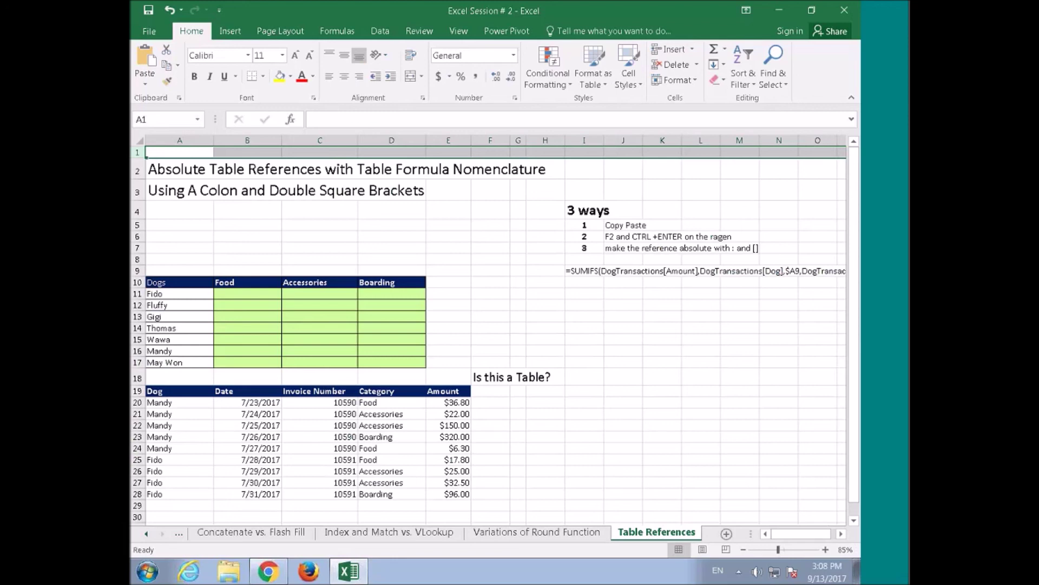
pyautogui.click(247, 294)
pyautogui.click(200, 424)
pyautogui.hotkey('ctrl', 't')
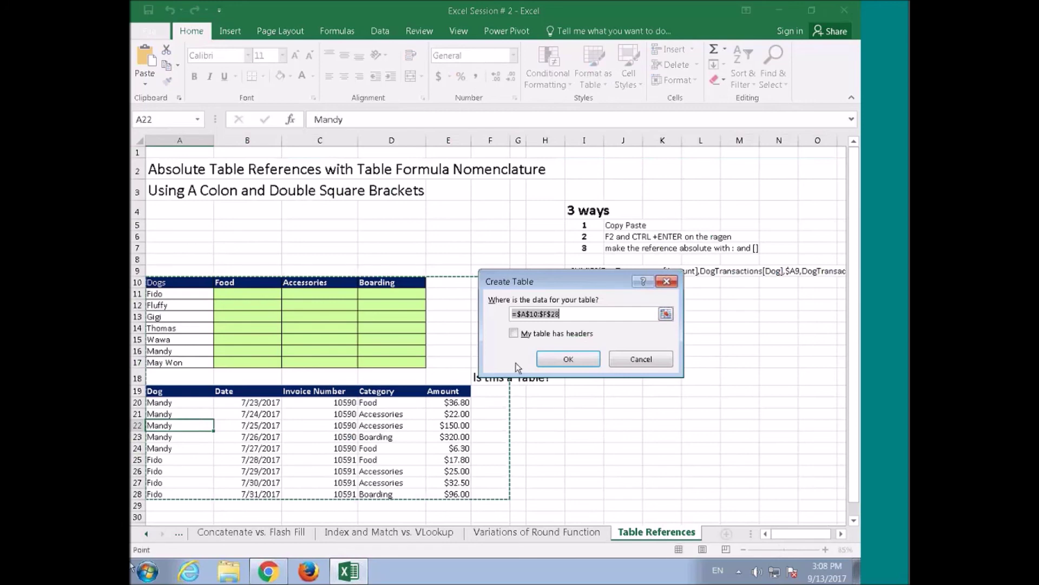
pyautogui.click(514, 333)
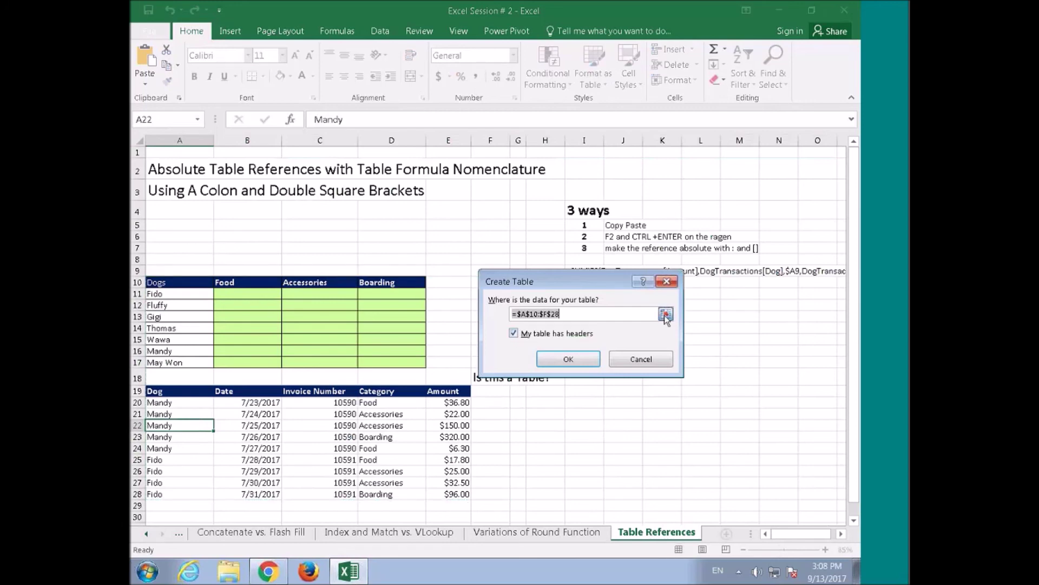
pyautogui.click(666, 314)
pyautogui.moveTo(156, 391); pyautogui.dragTo(455, 493)
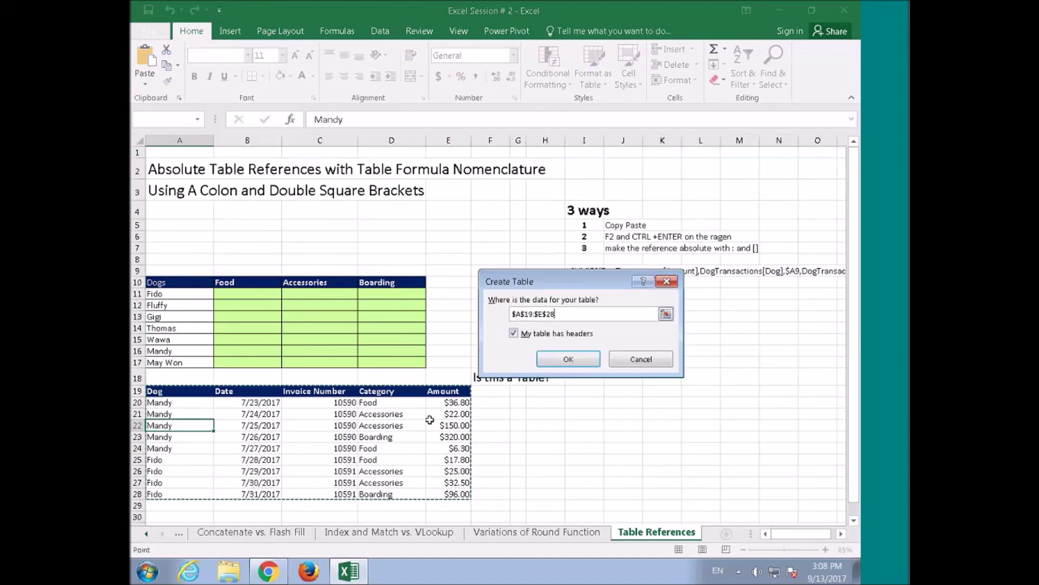
pyautogui.press('Return')
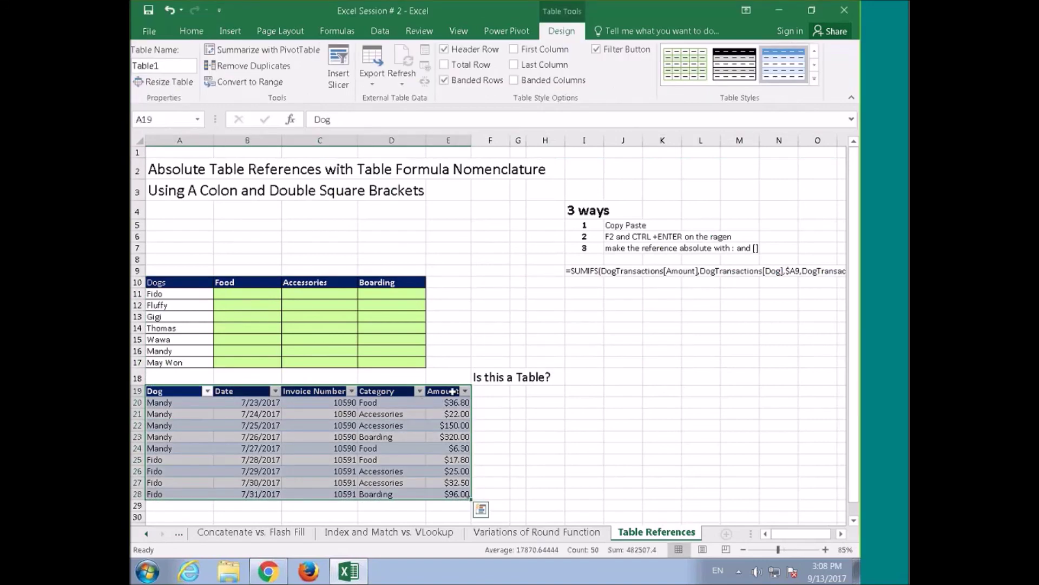
pyautogui.click(451, 402)
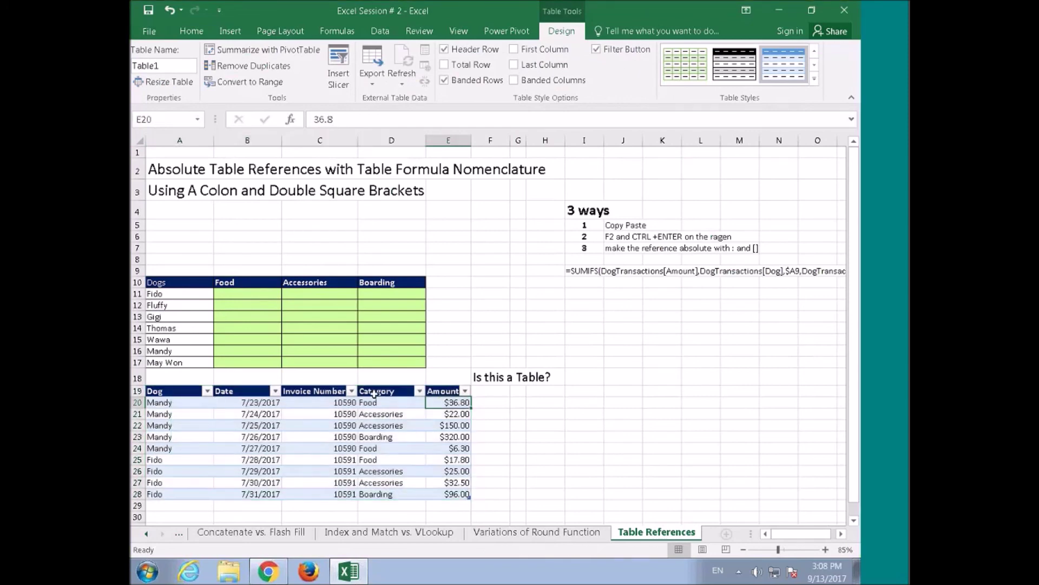
pyautogui.click(272, 299)
pyautogui.write('=')
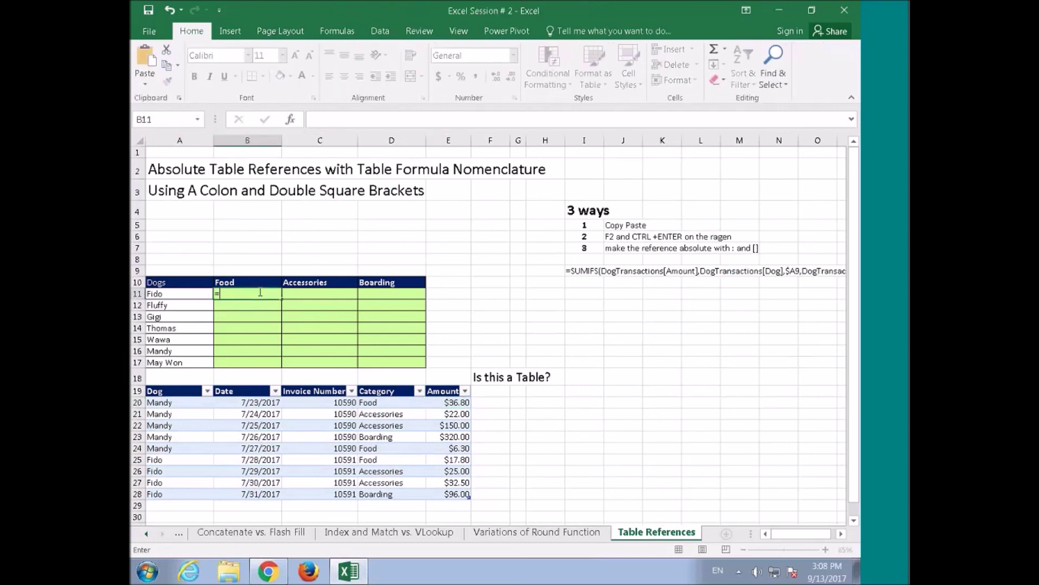
pyautogui.write('ind')
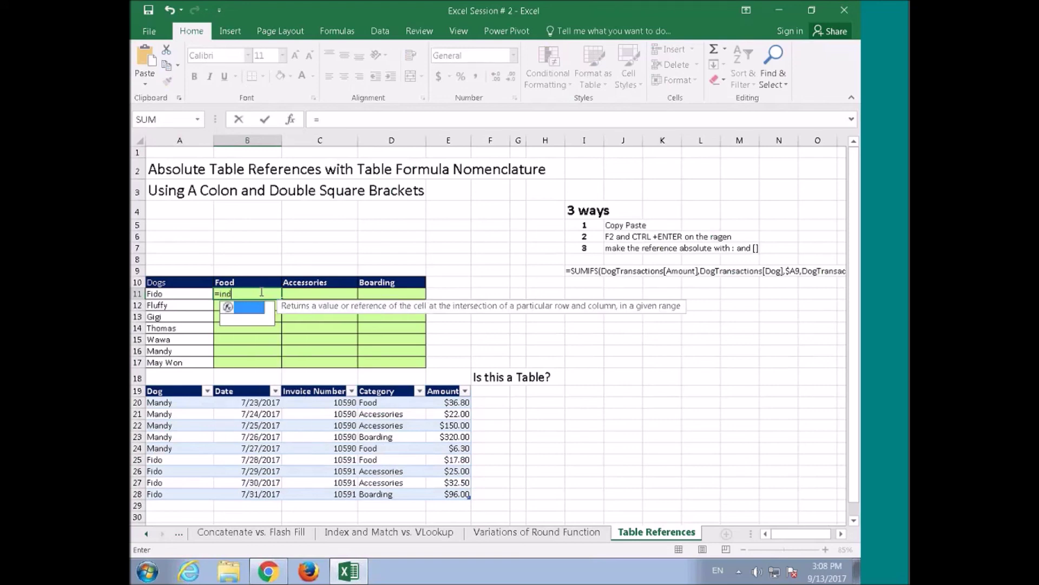
pyautogui.write('ex(')
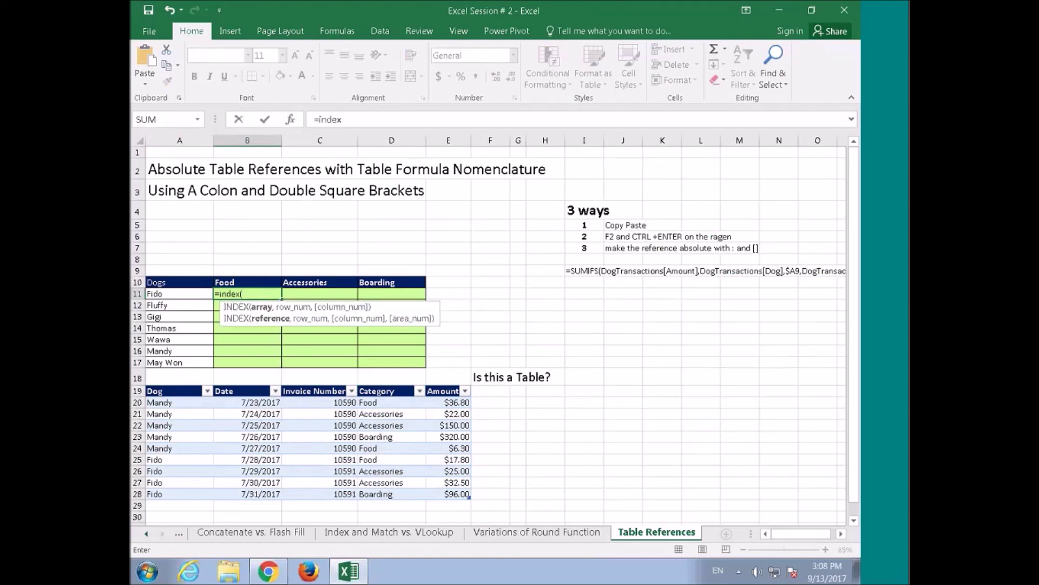
pyautogui.moveTo(452, 403); pyautogui.dragTo(452, 494)
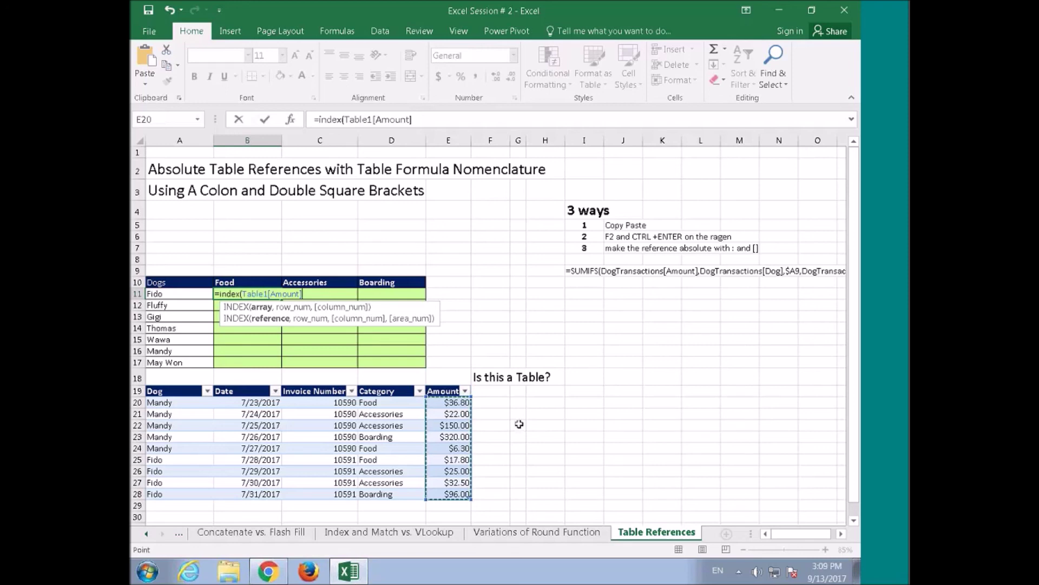
pyautogui.scroll(-2, 522, 419)
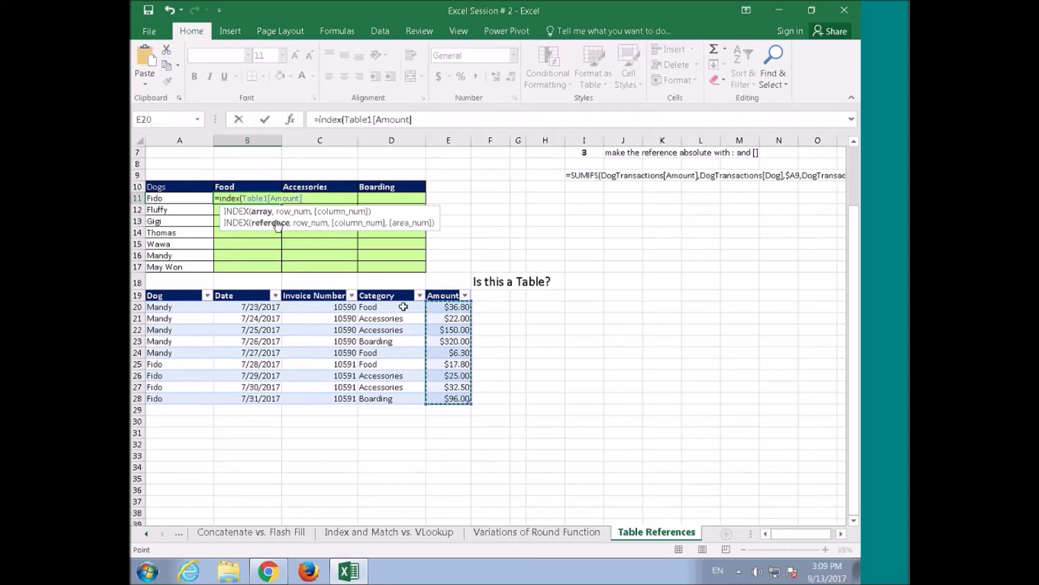
pyautogui.press('Escape')
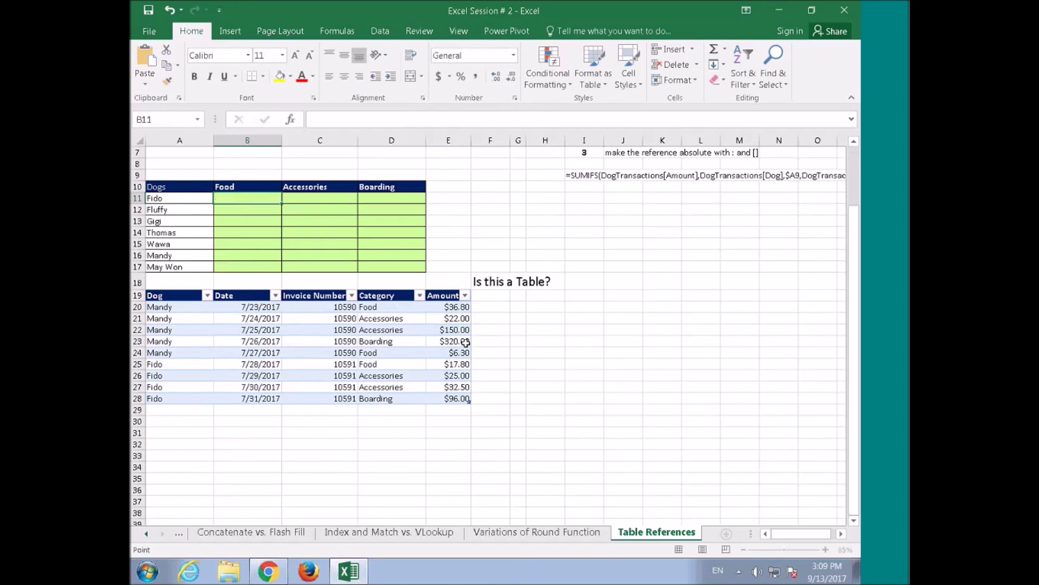
pyautogui.scroll(2, 647, 536)
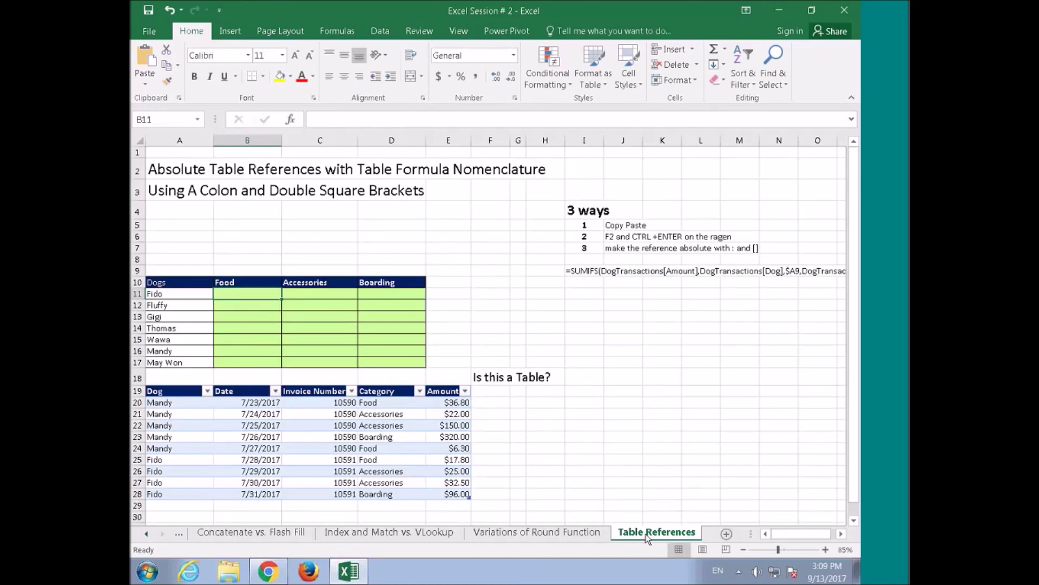